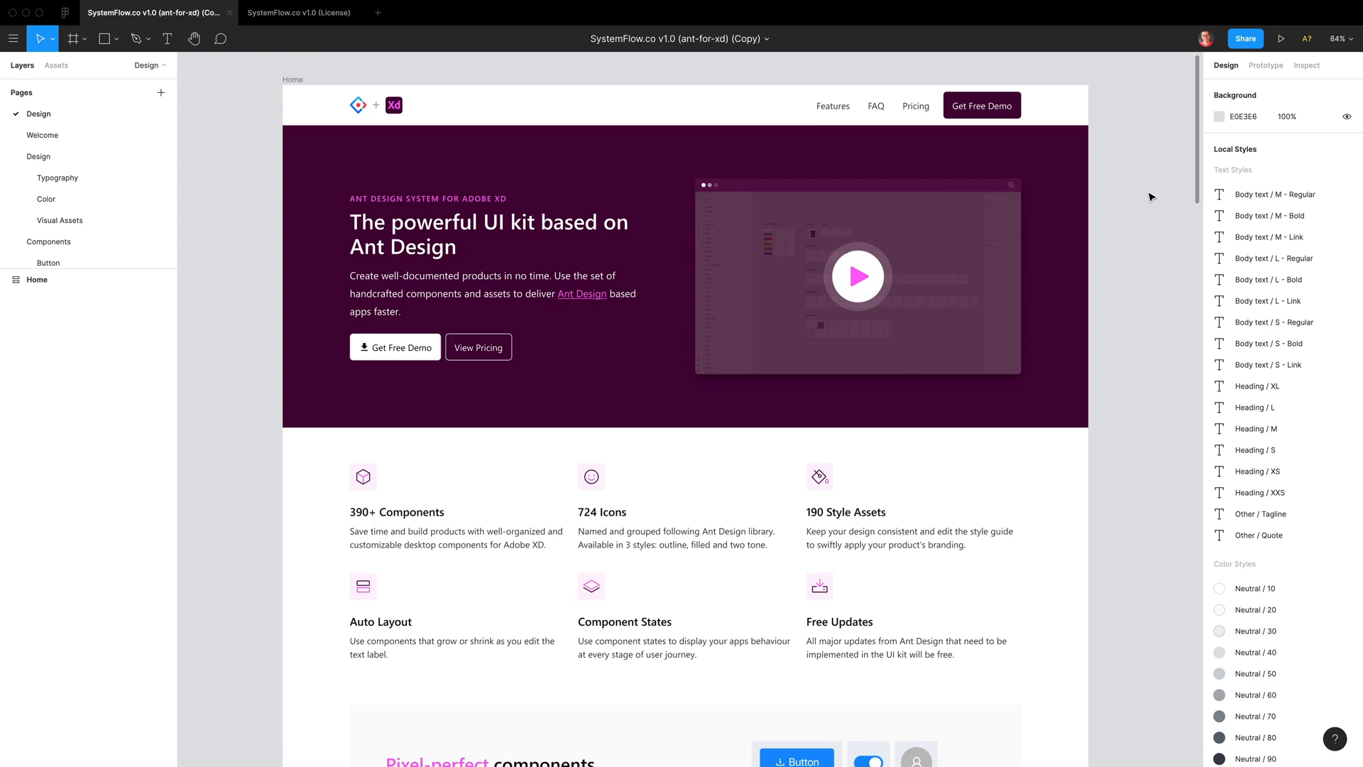
Examine the sections of the finished Home landing page, from the hero and features down to pricing and FAQ
scroll(1151, 197, "down", 5)
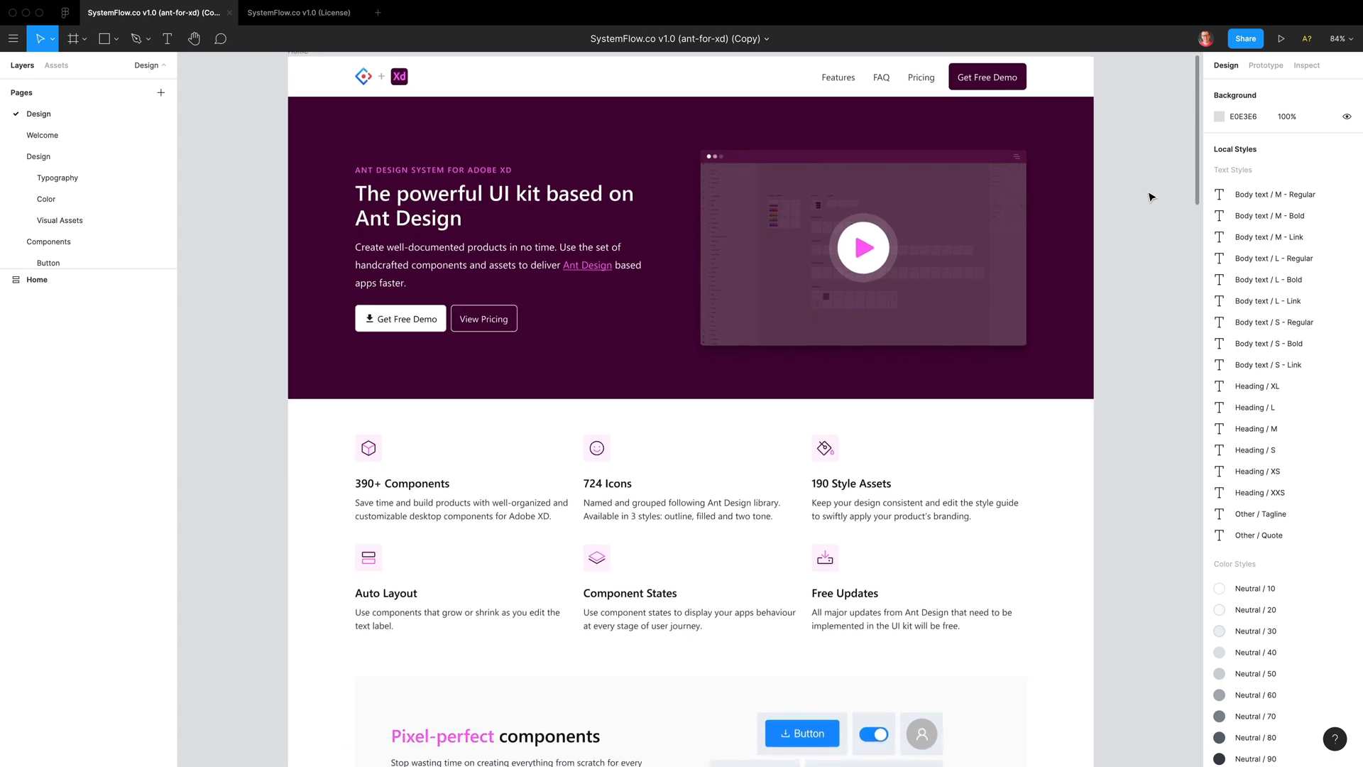
scroll(1151, 197, "down", 10)
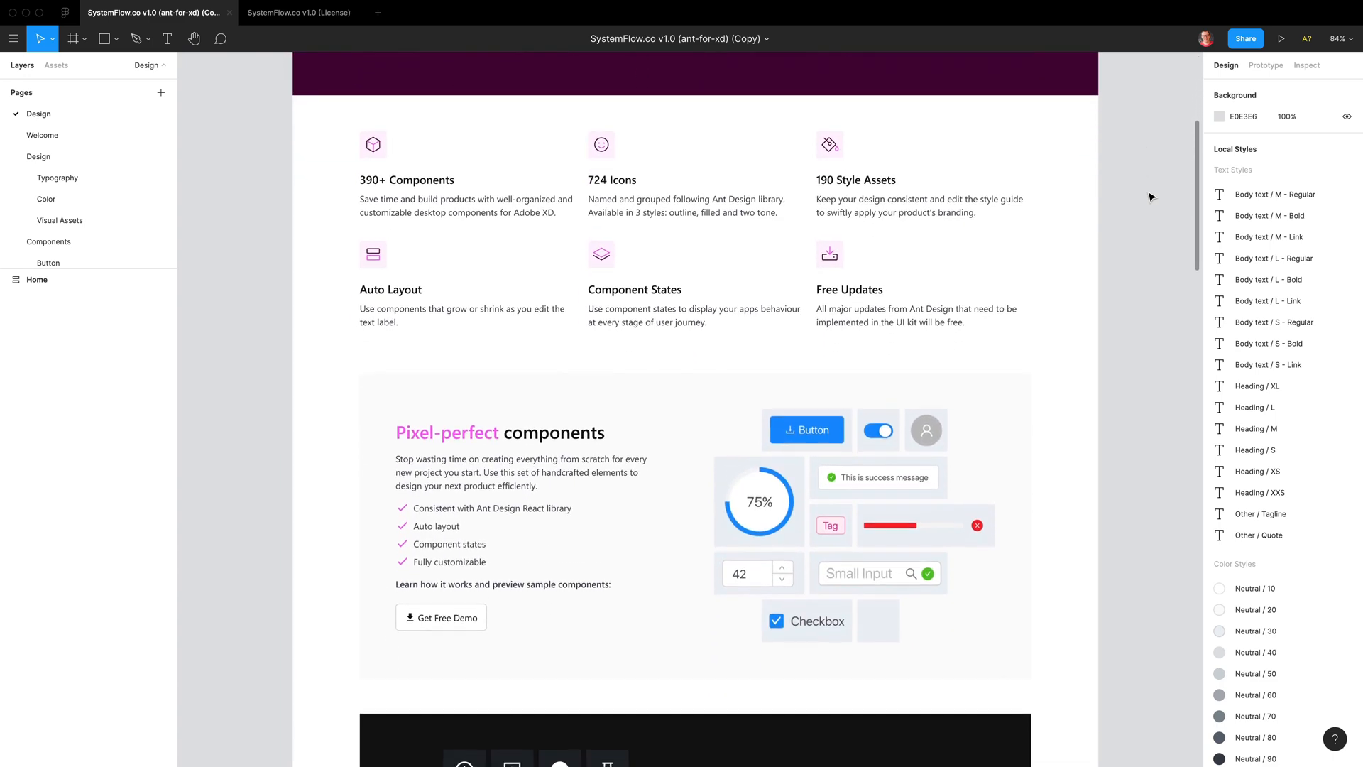
scroll(1151, 197, "down", 15)
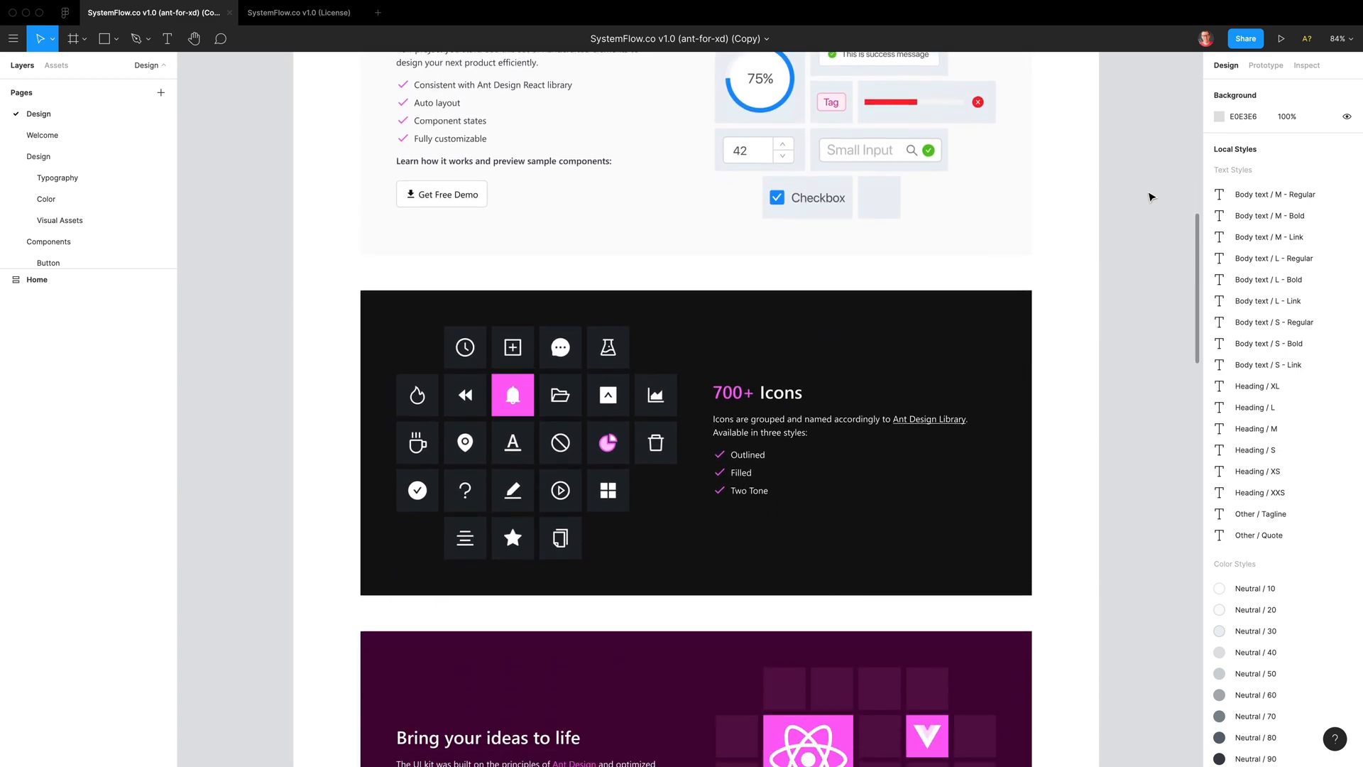
scroll(1152, 197, "down", 15)
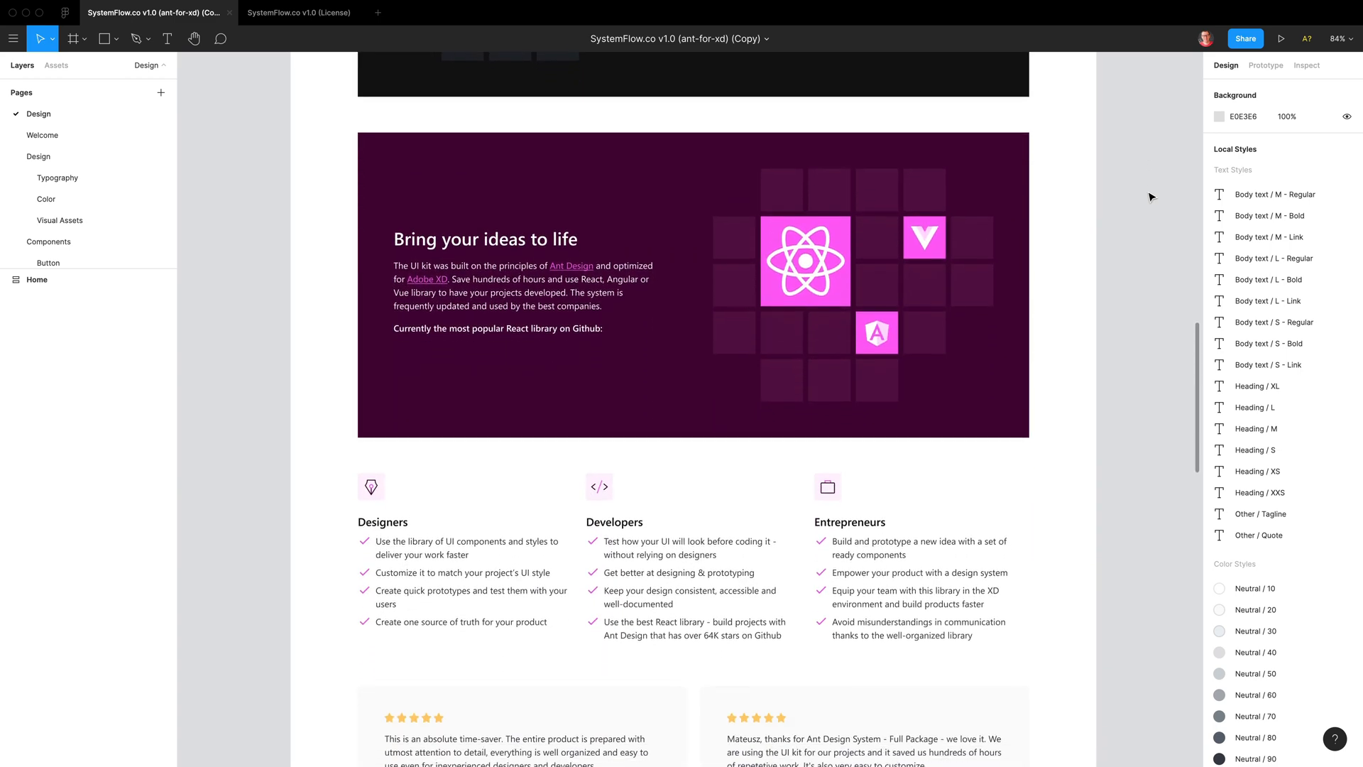
scroll(1151, 196, "down", 15)
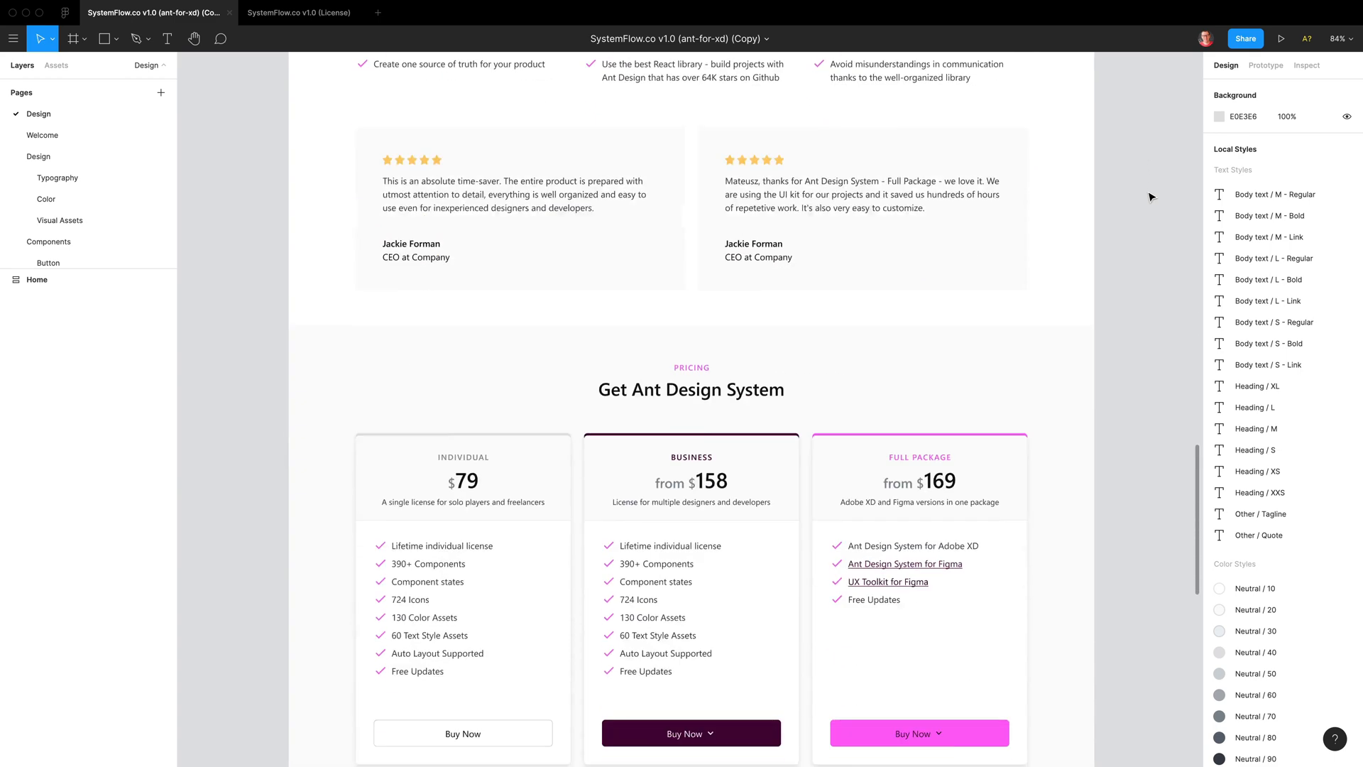
scroll(1151, 197, "down", 15)
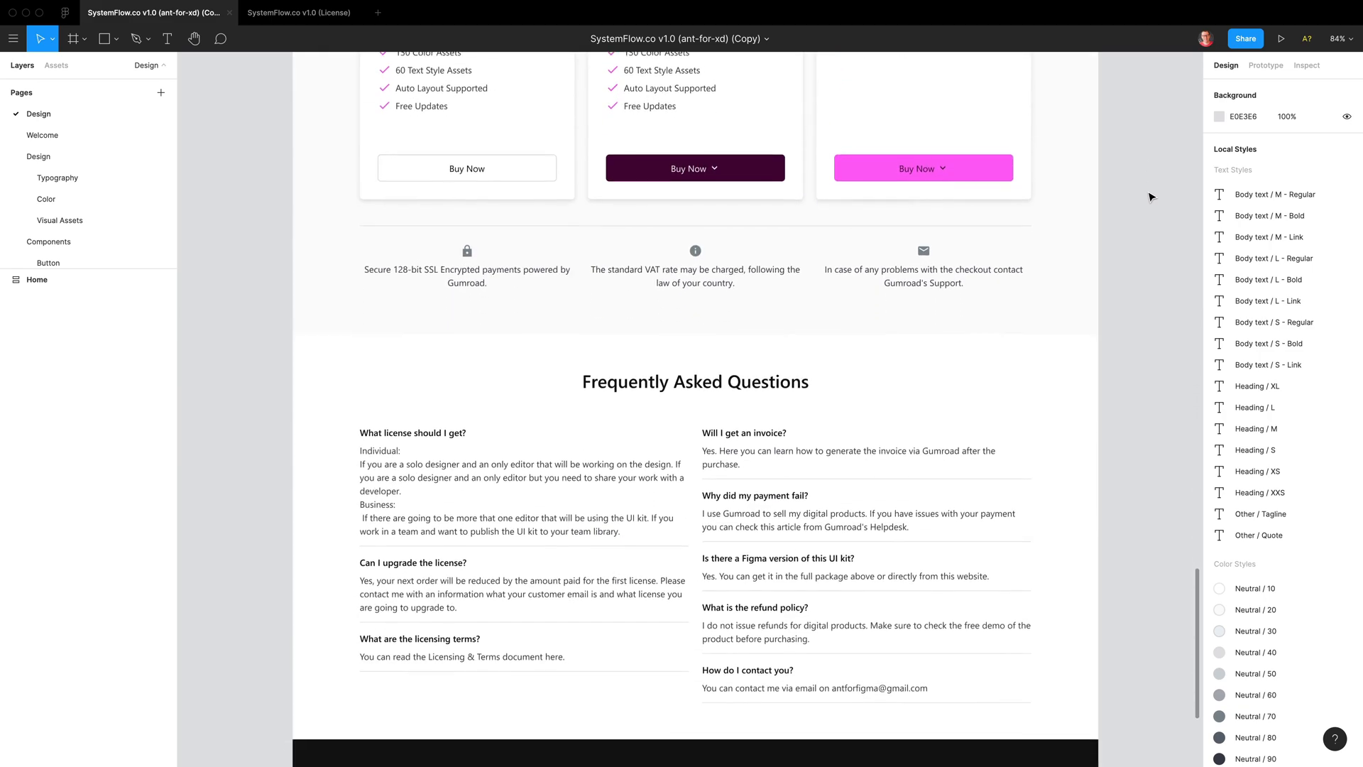
scroll(1151, 197, "up", 20)
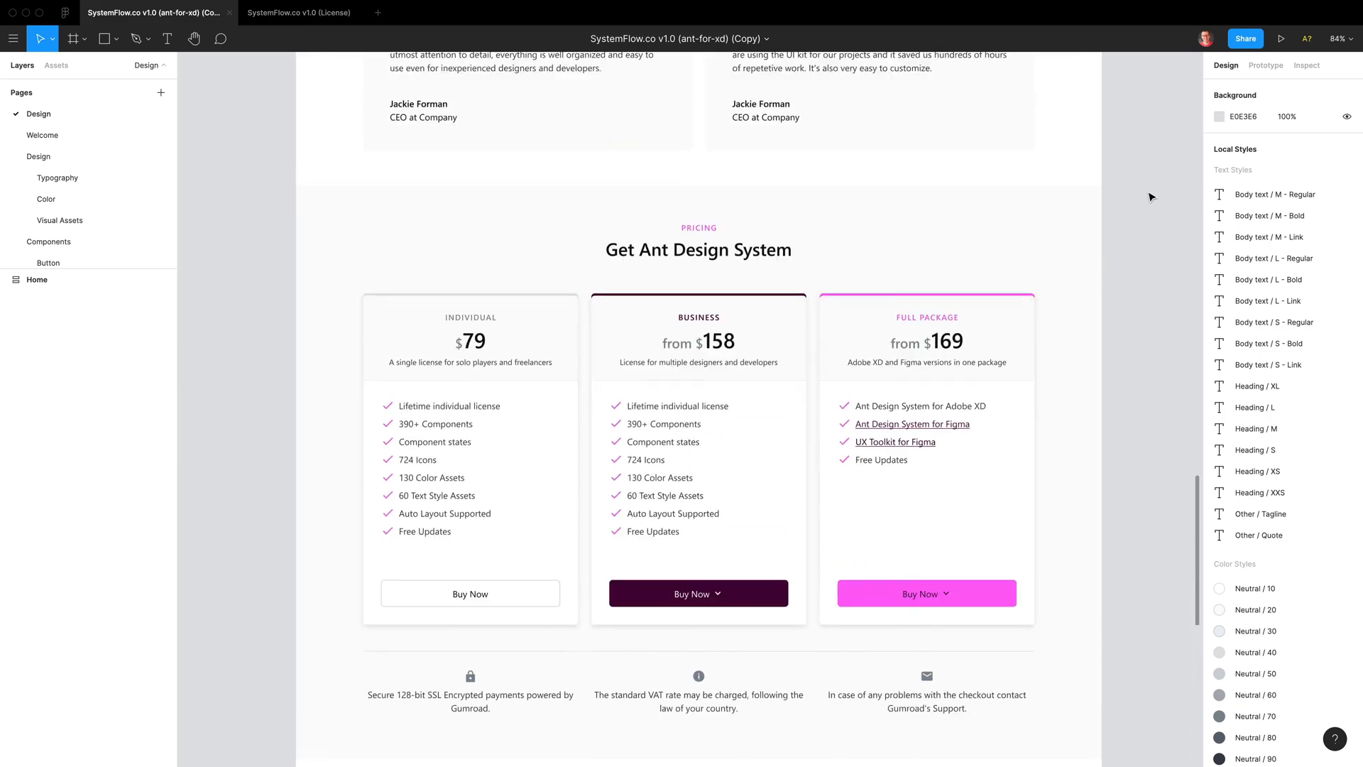
scroll(1151, 197, "up", 20)
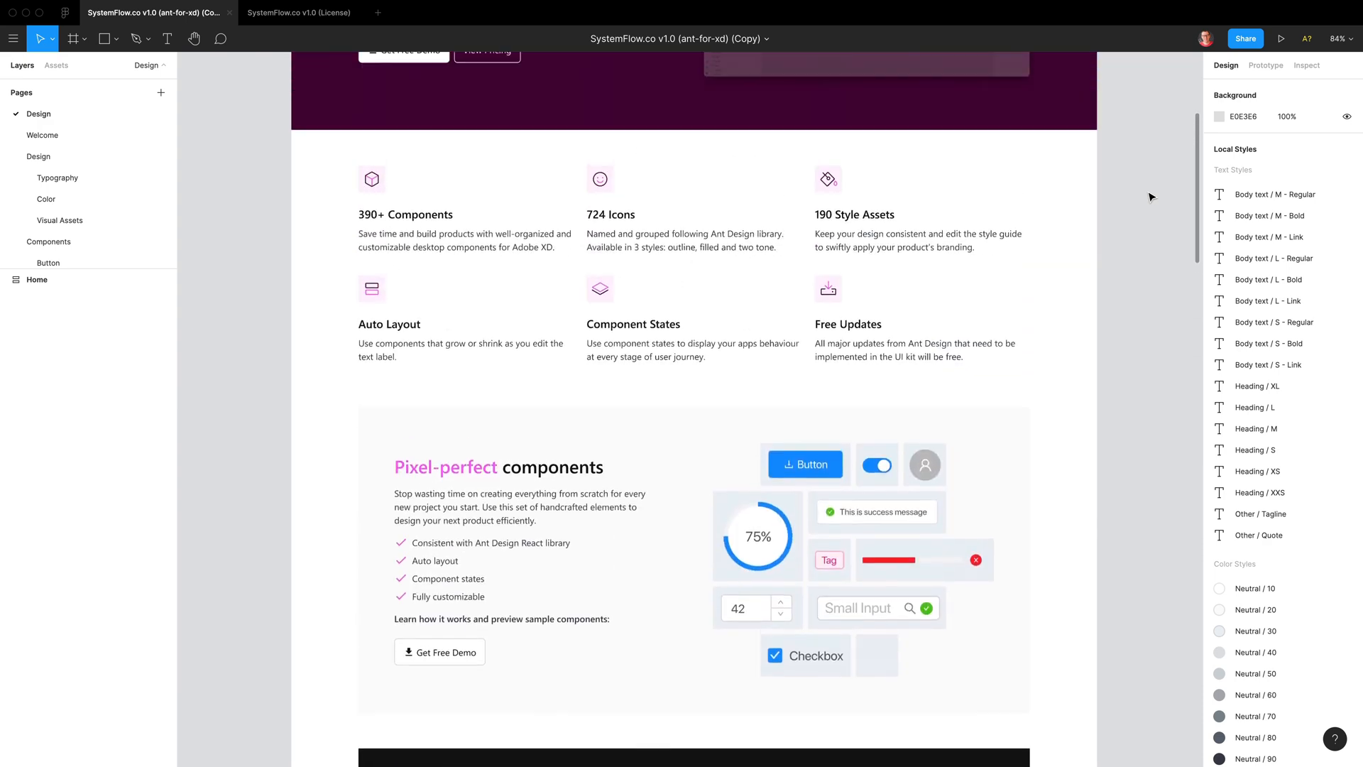
scroll(1152, 197, "down", 2)
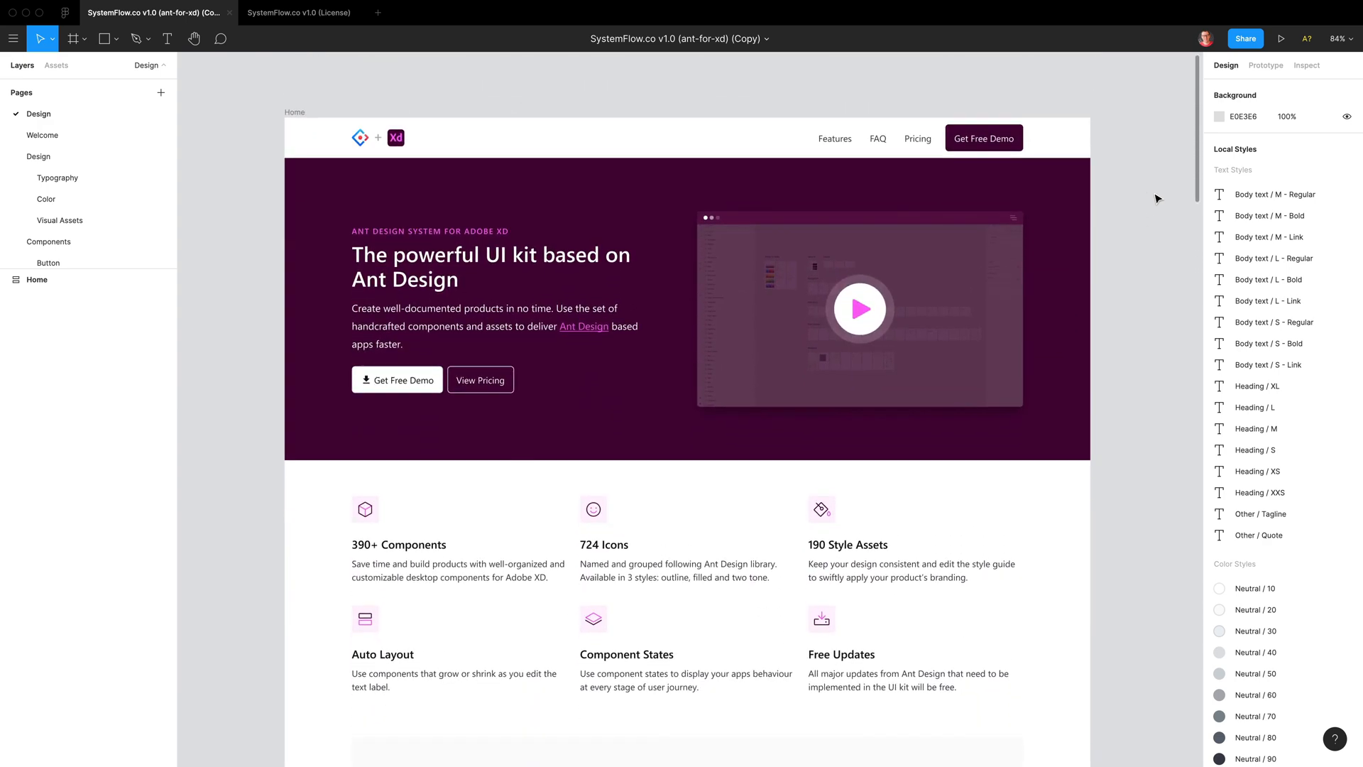
Switch to the SystemFlow.co v1.0 (License) file, duplicate it and open the copy
left_click(328, 20)
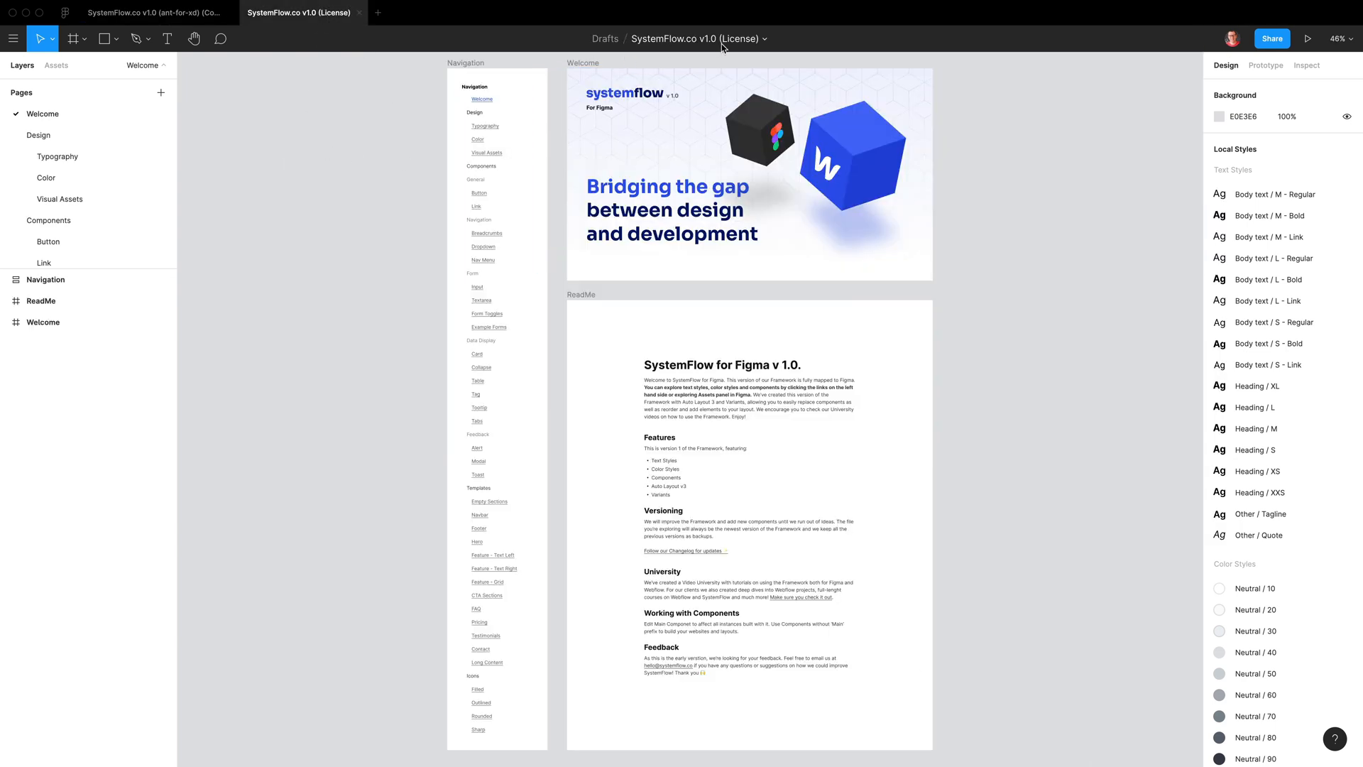
left_click(764, 41)
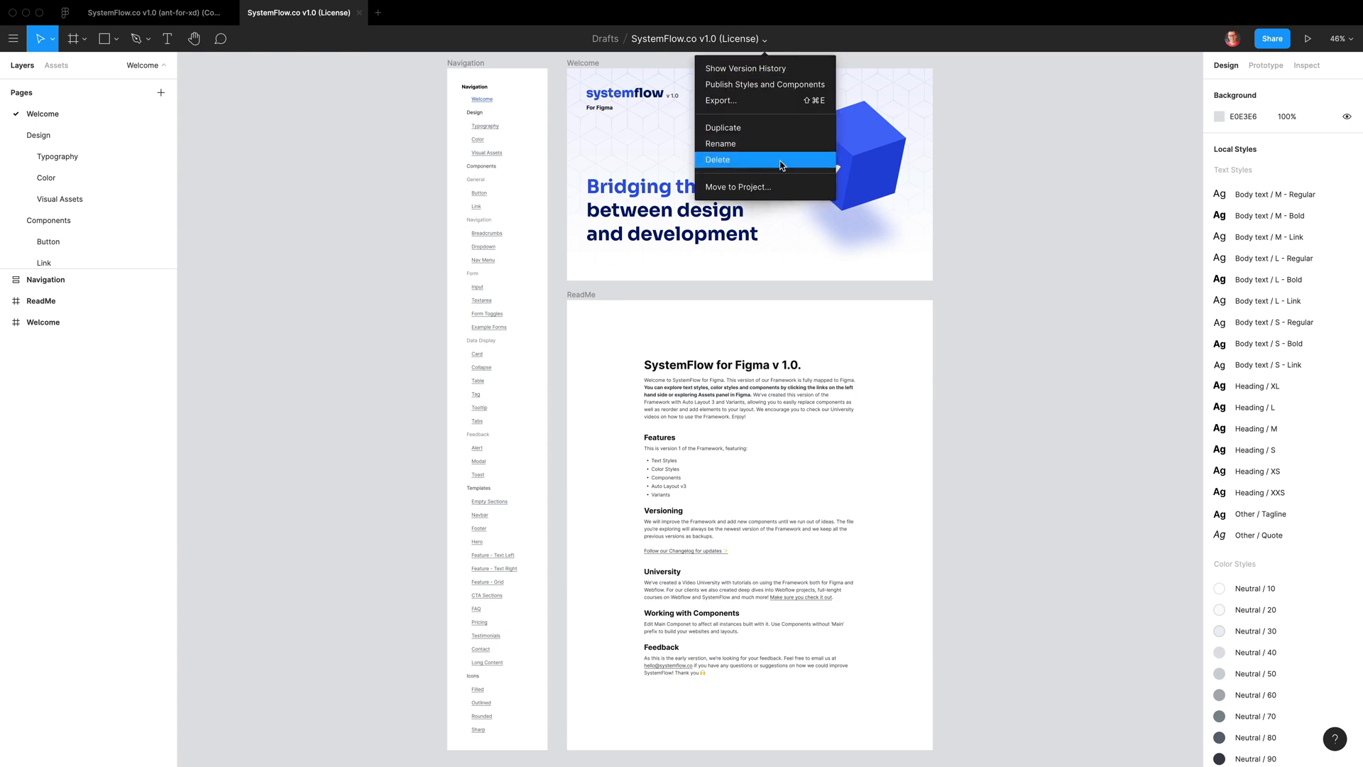
left_click(777, 128)
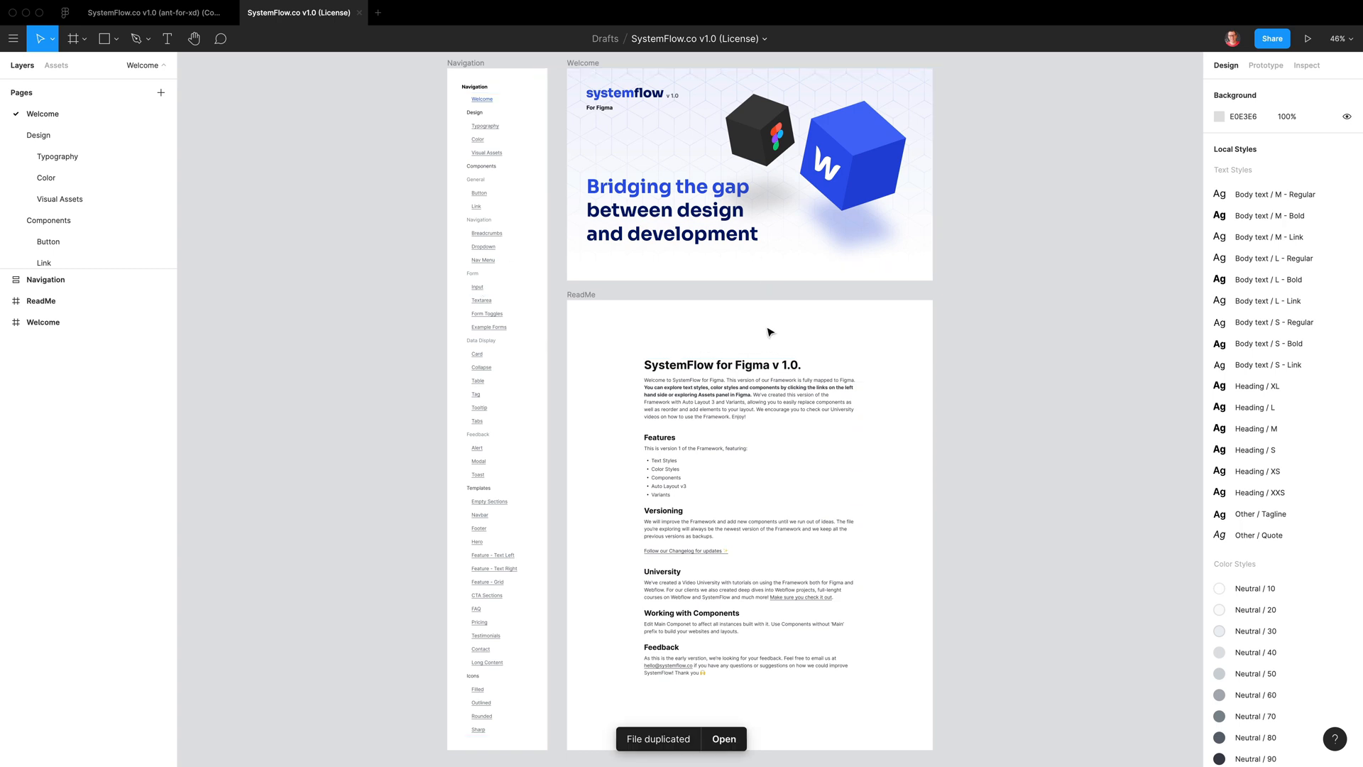
left_click(727, 739)
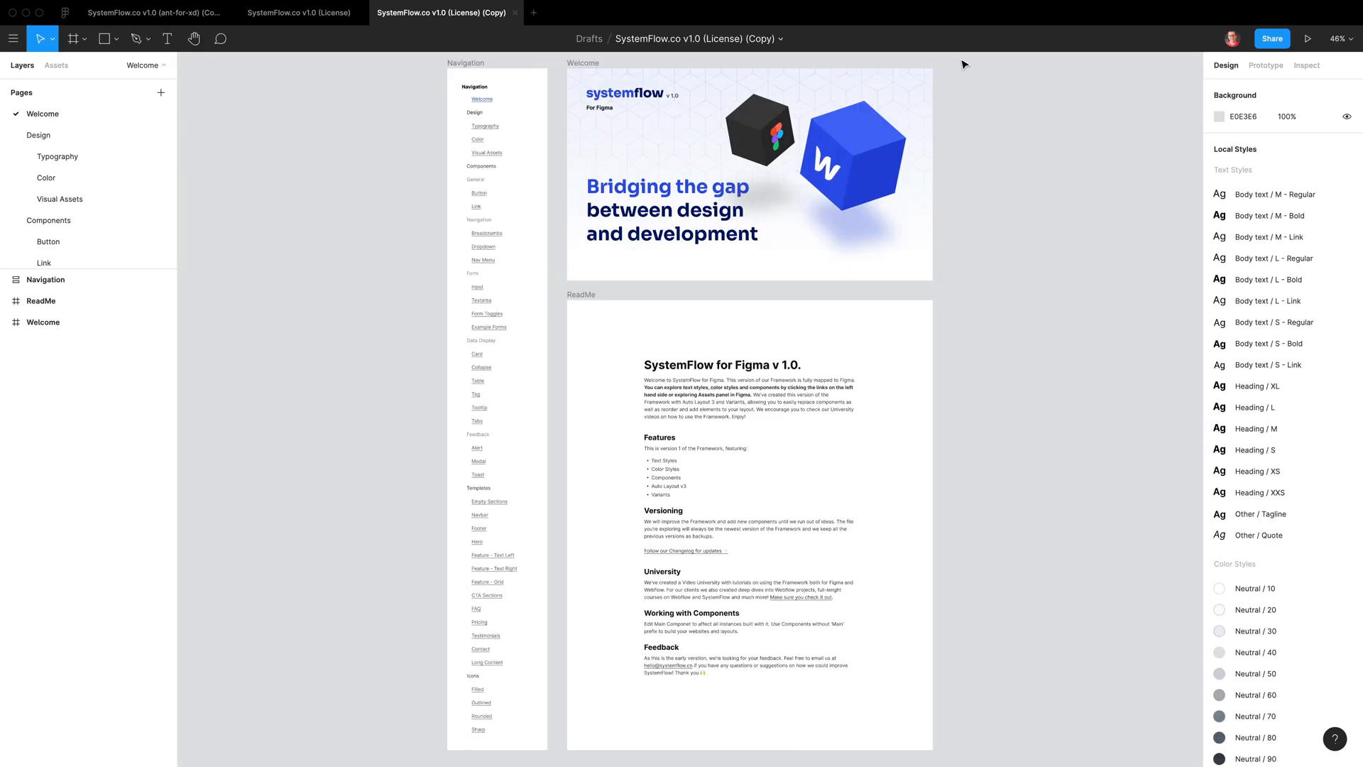
Delete all the frames on the Welcome page and rename the page to Home
left_click_drag(961, 60, 706, 313)
left_click_drag(417, 60, 979, 725)
key("Delete")
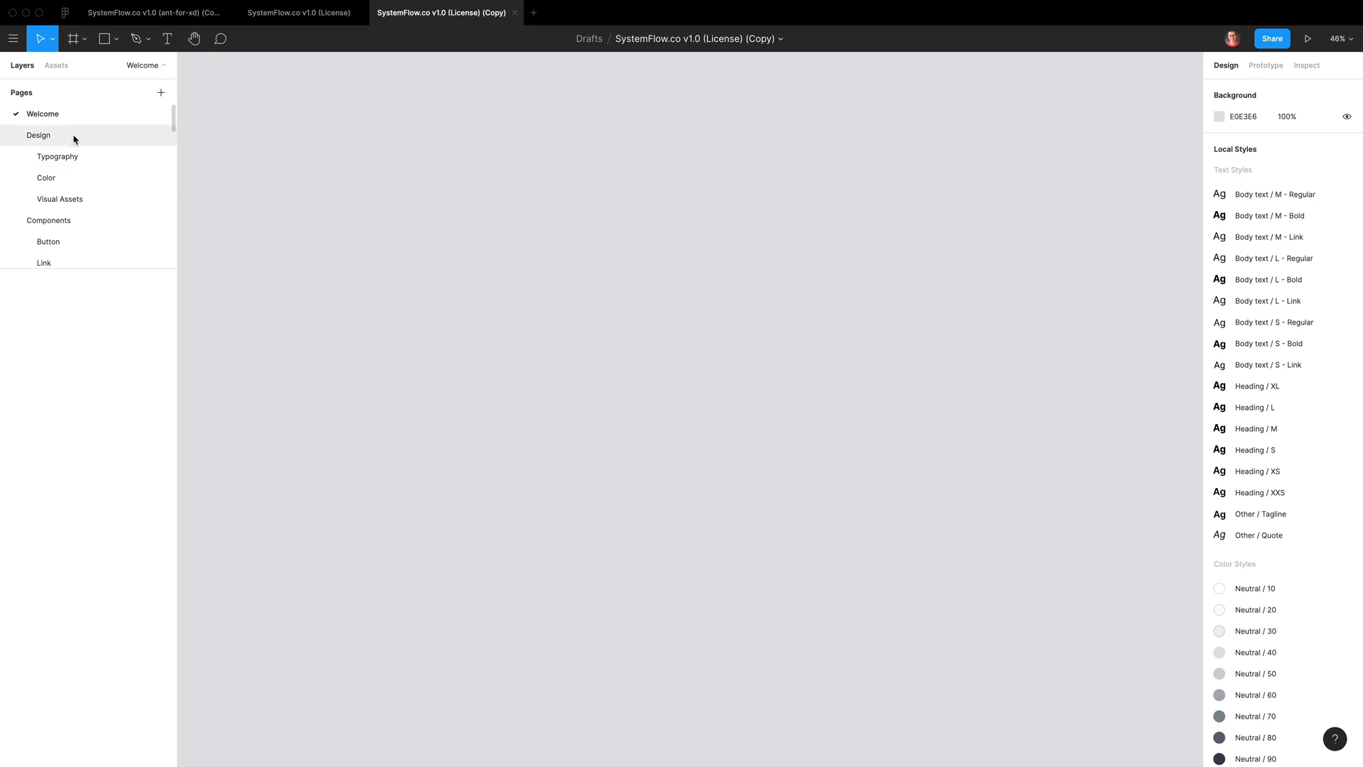
double_click(57, 120)
type("Home")
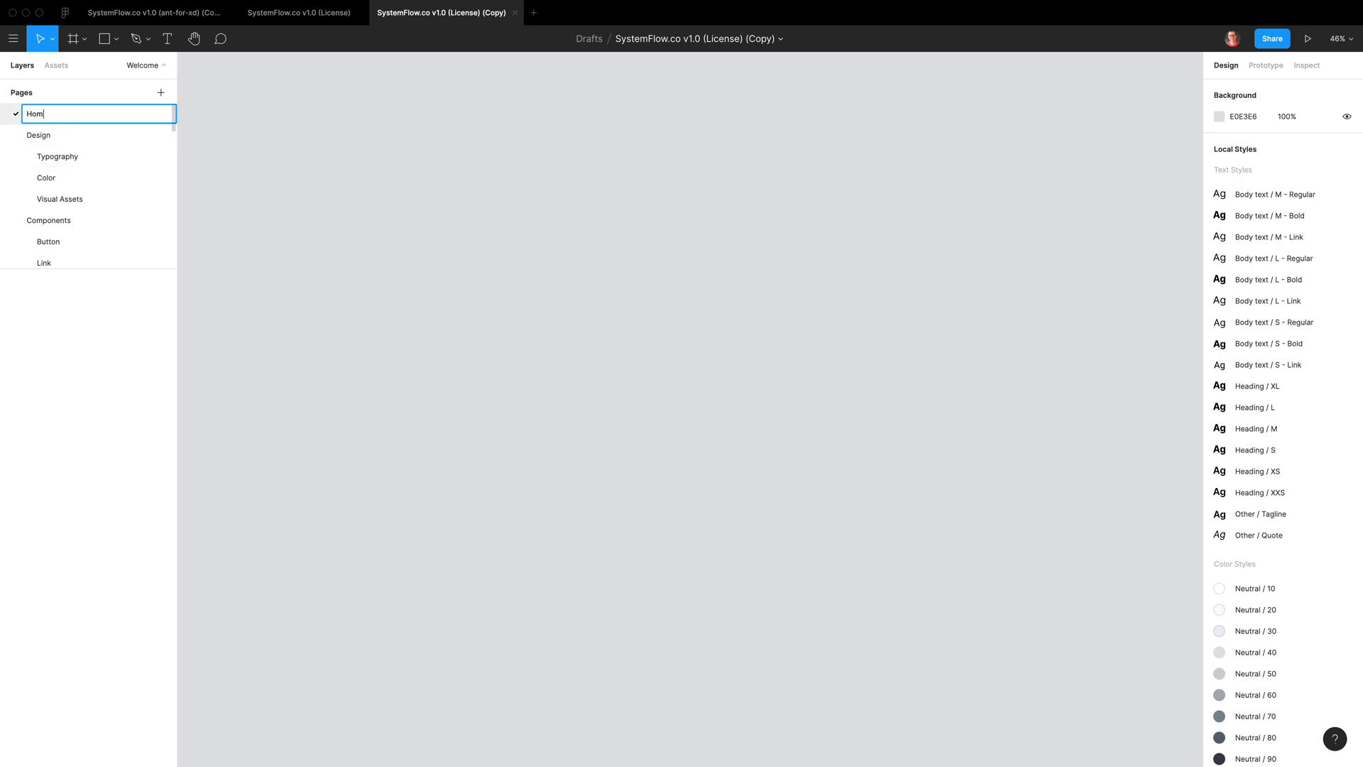
key("Return")
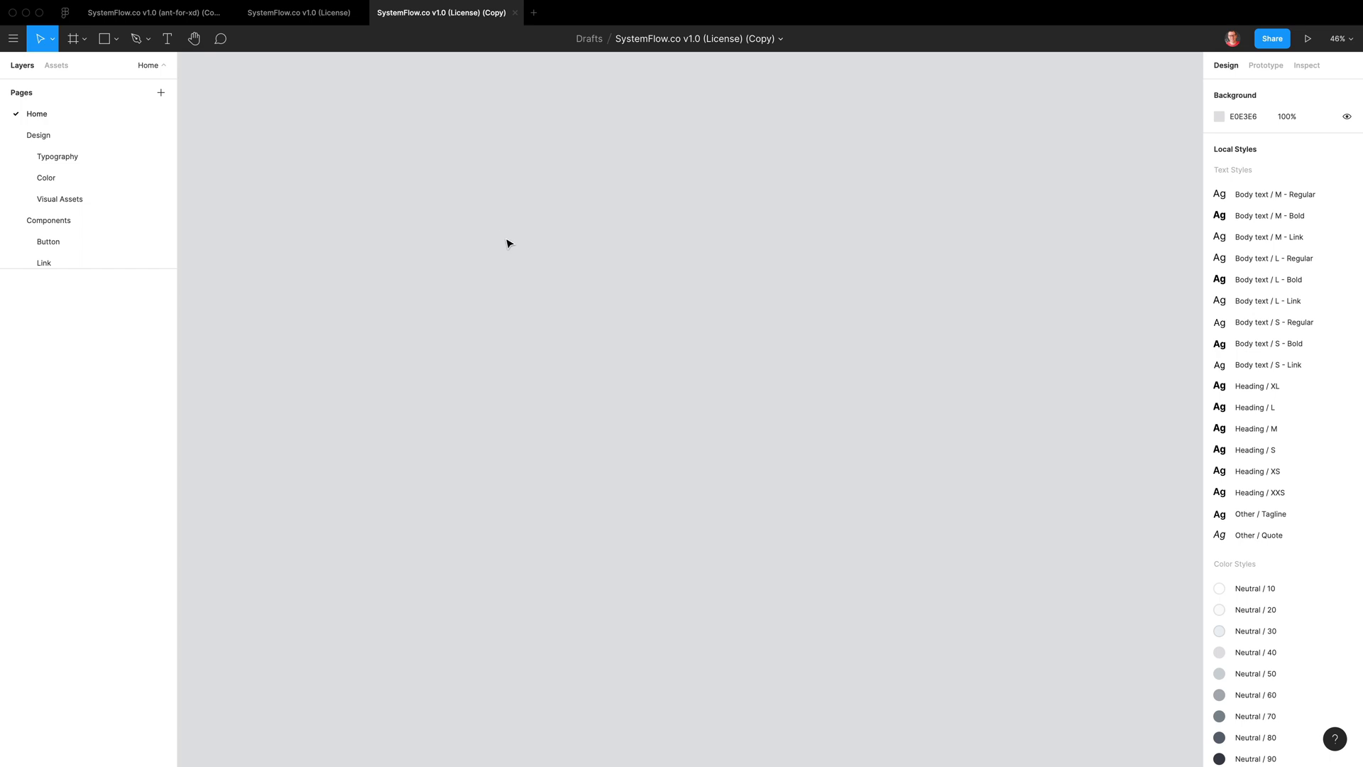
Add a 1440 × 900 MacBook Pro frame to the Home page and apply the Desktop / 12 col grid style
key("f")
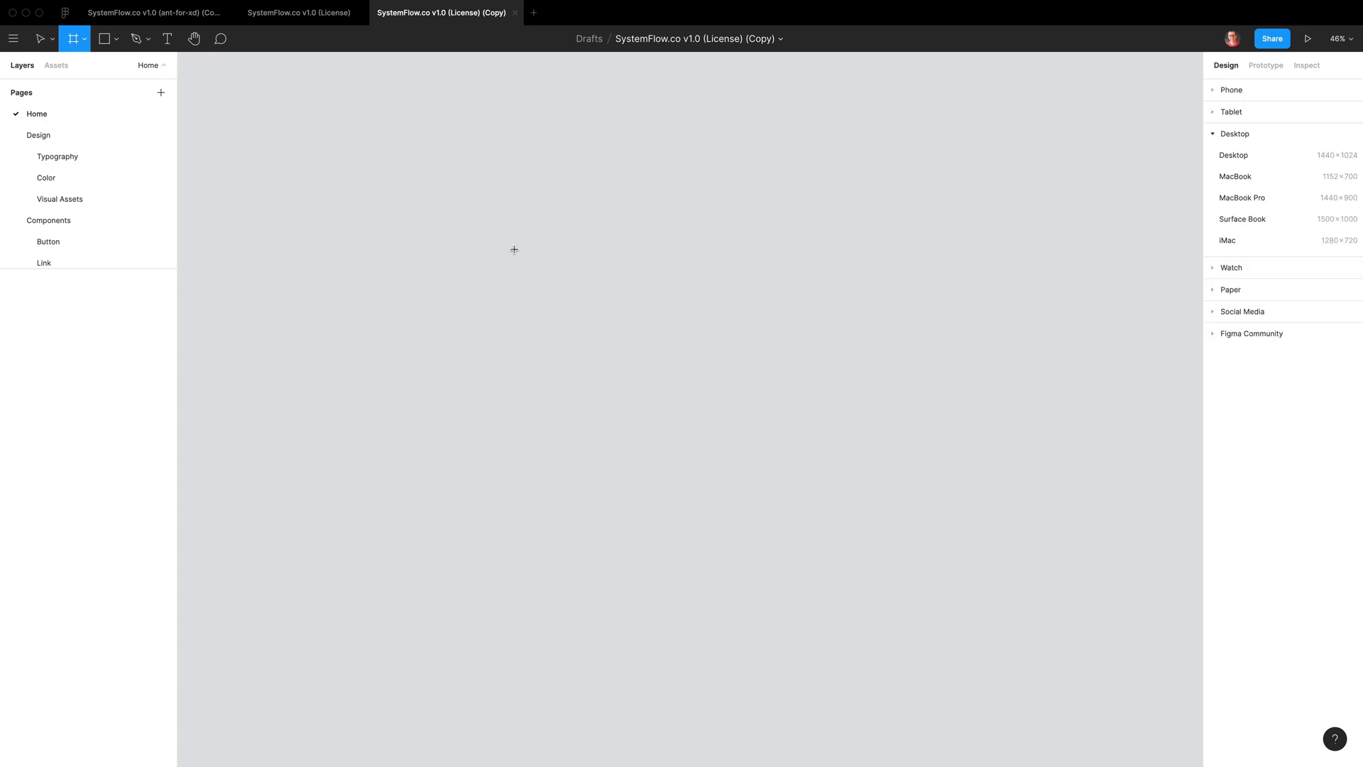
left_click(1251, 194)
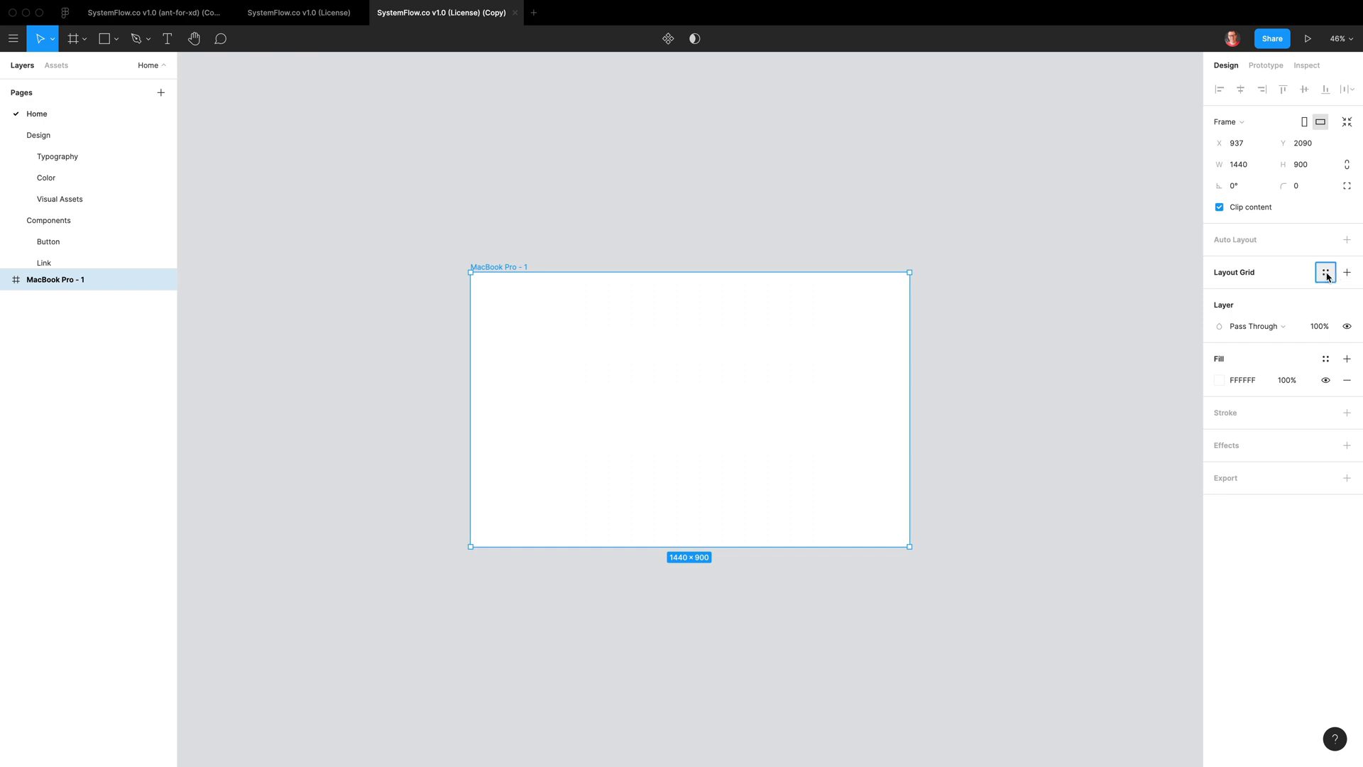
left_click(1325, 272)
left_click(1259, 380)
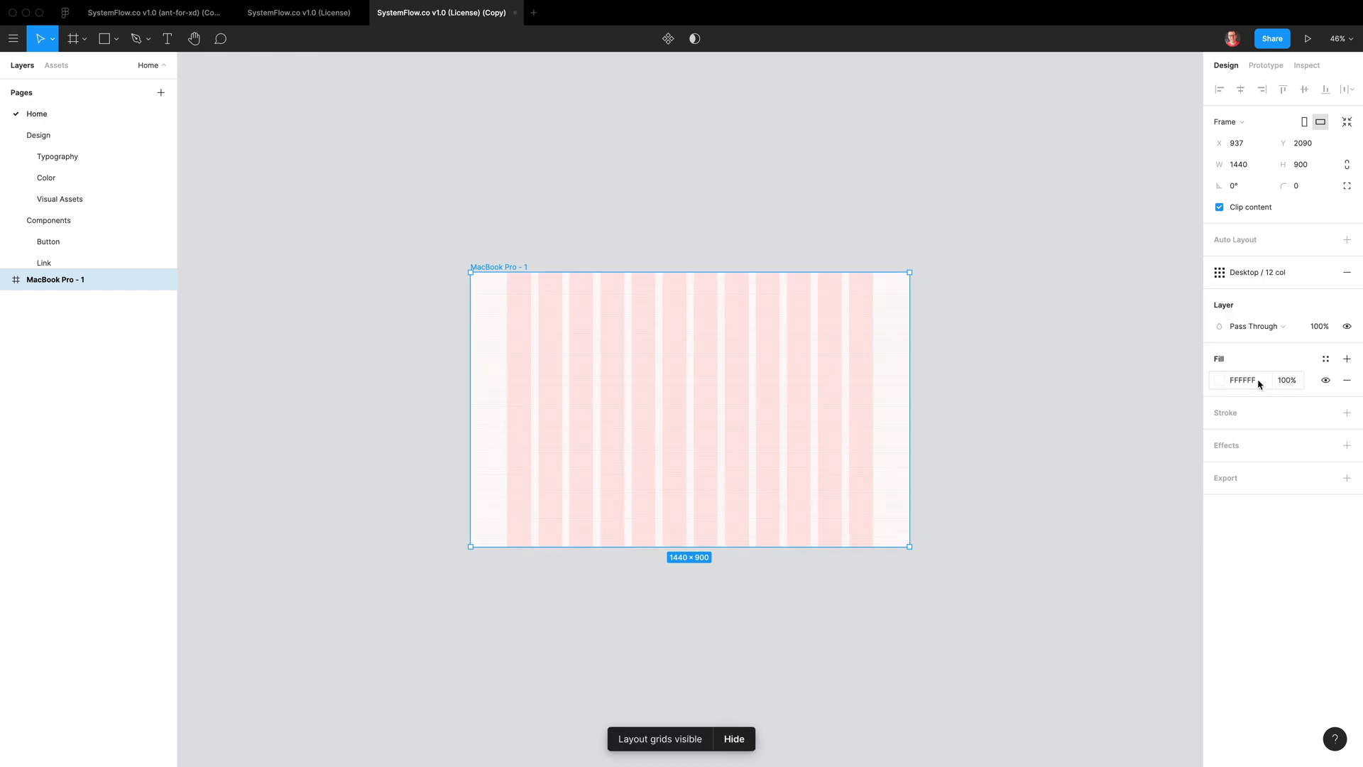
Add vertical auto layout to the frame with item spacing 0 and padding 0
left_click(1347, 241)
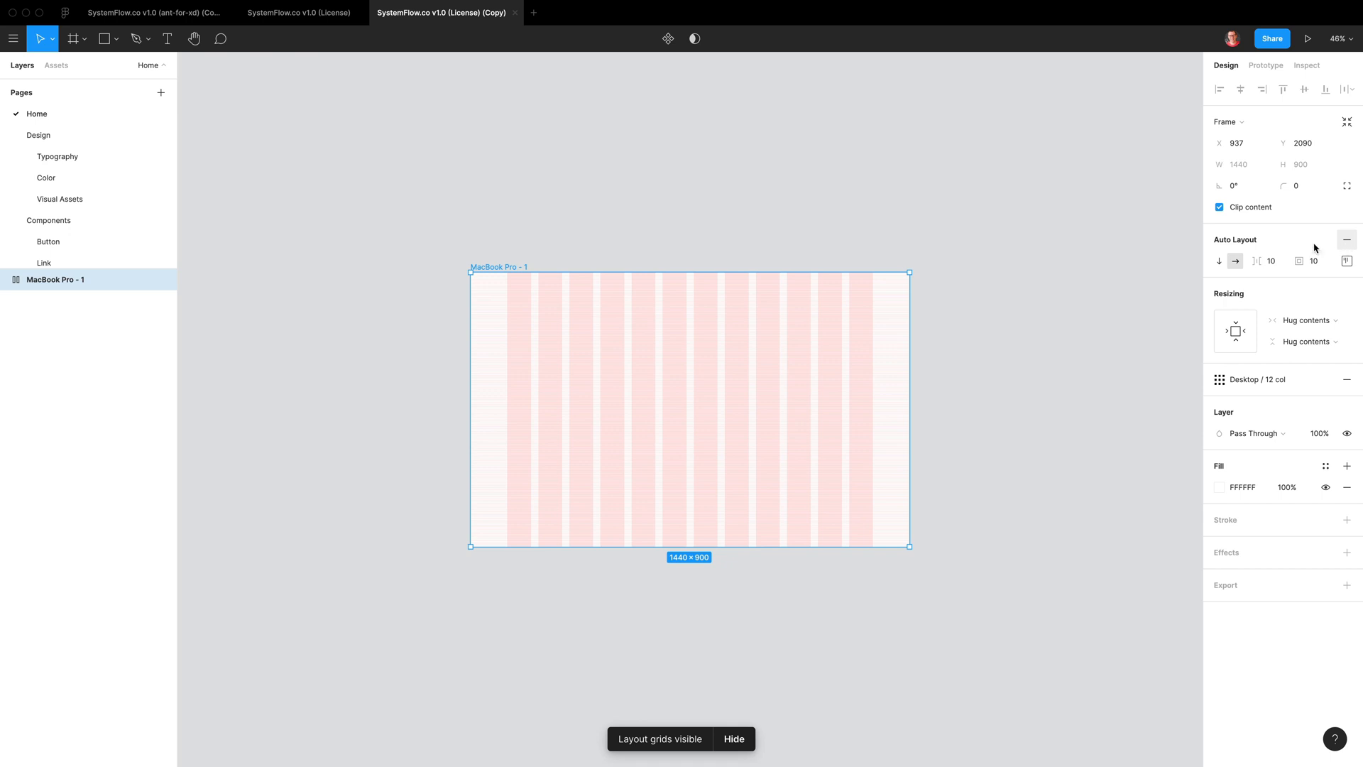
left_click(1219, 267)
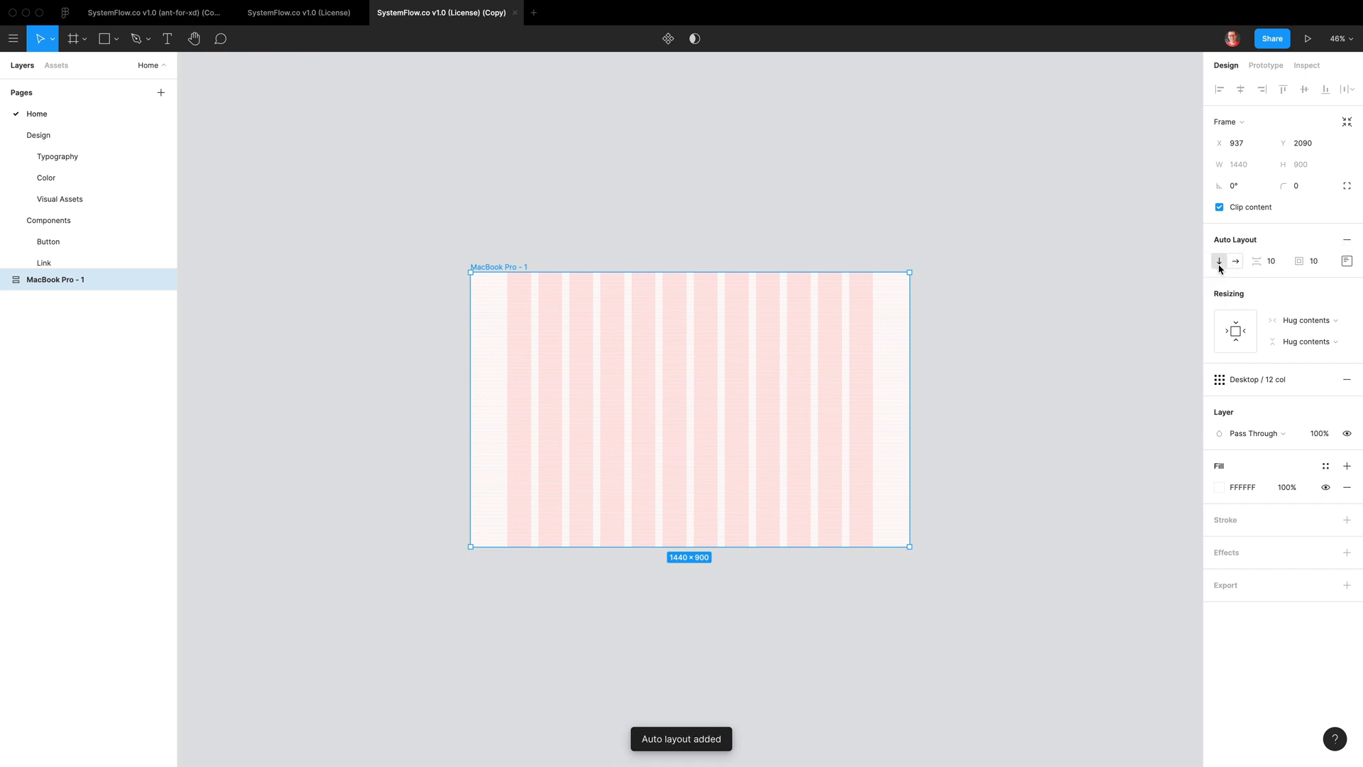
left_click(1274, 263)
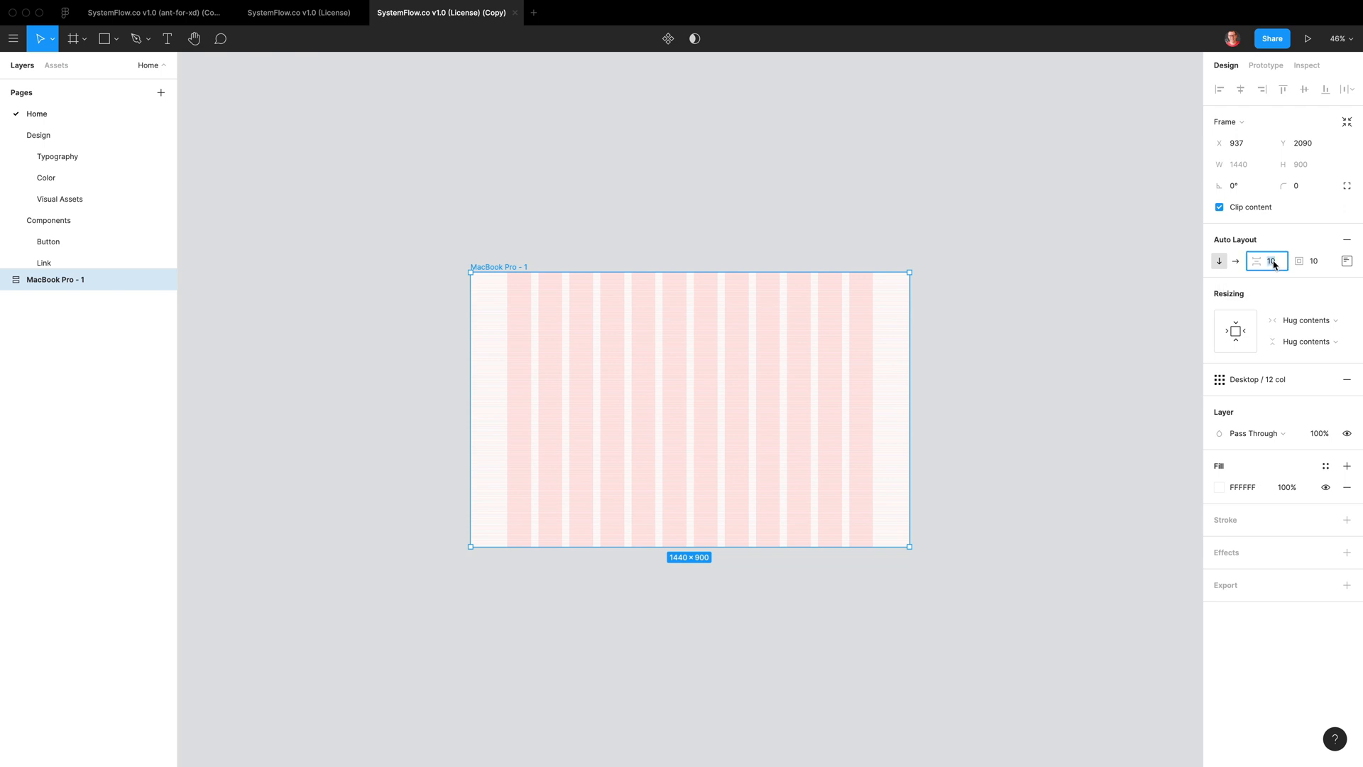
key("Tab")
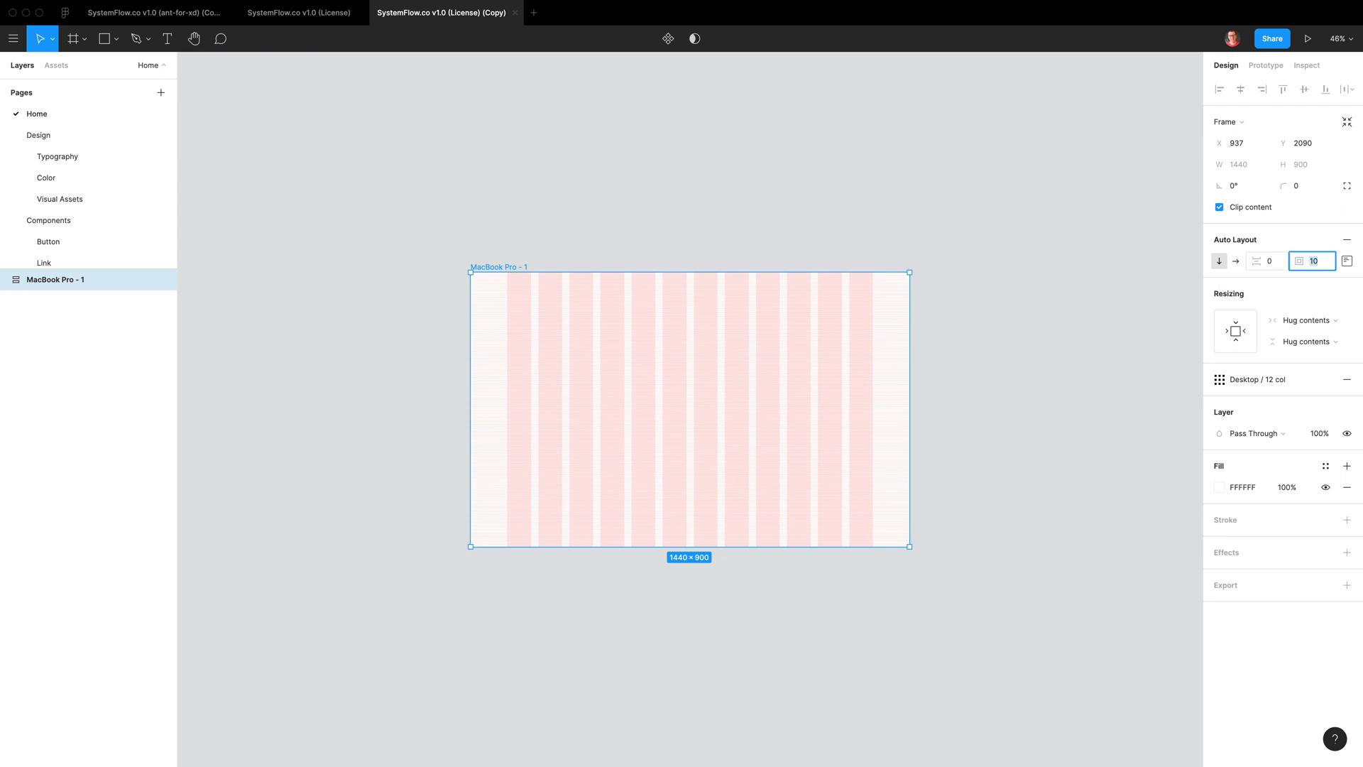
type("0")
key("Return")
Rename the MacBook Pro frame to UI Kit Landing Page
key("super+r")
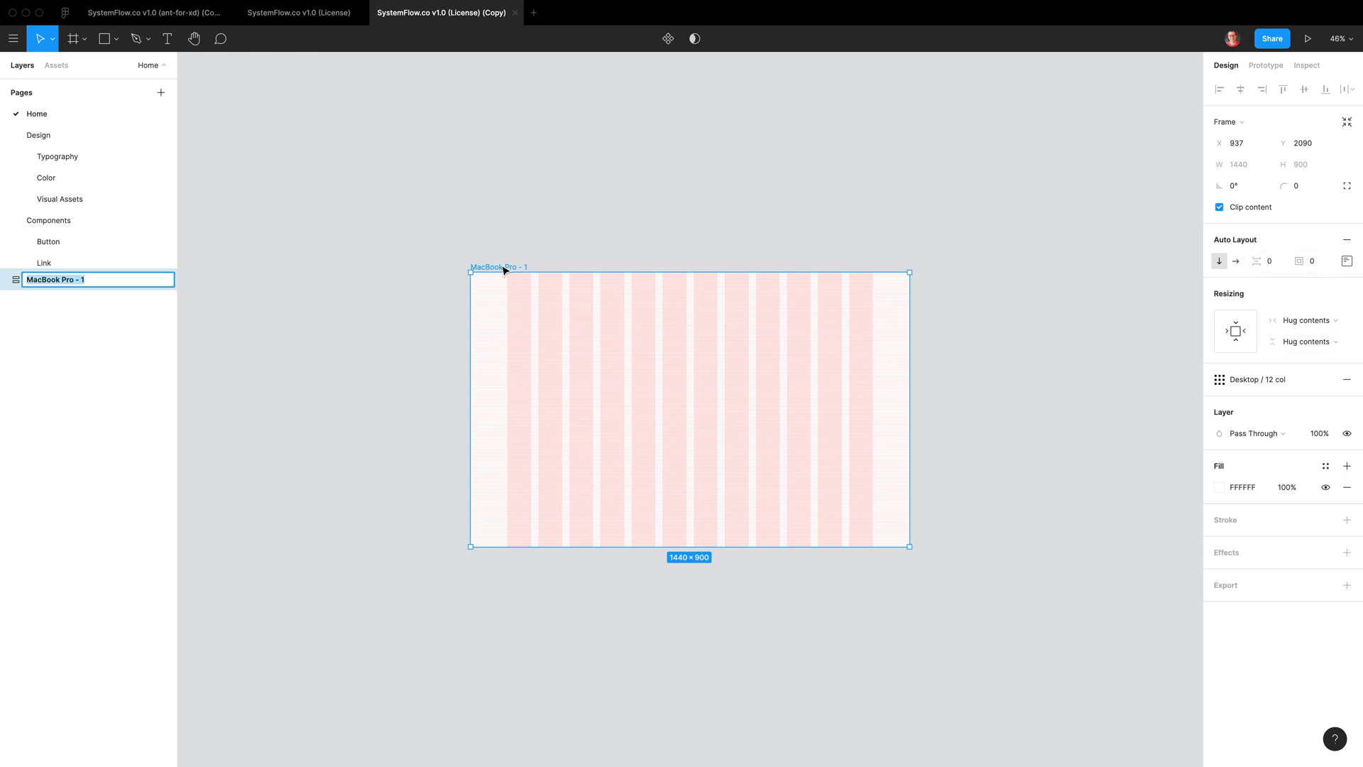
type("U")
type("I Kit Landing Page")
key("Return")
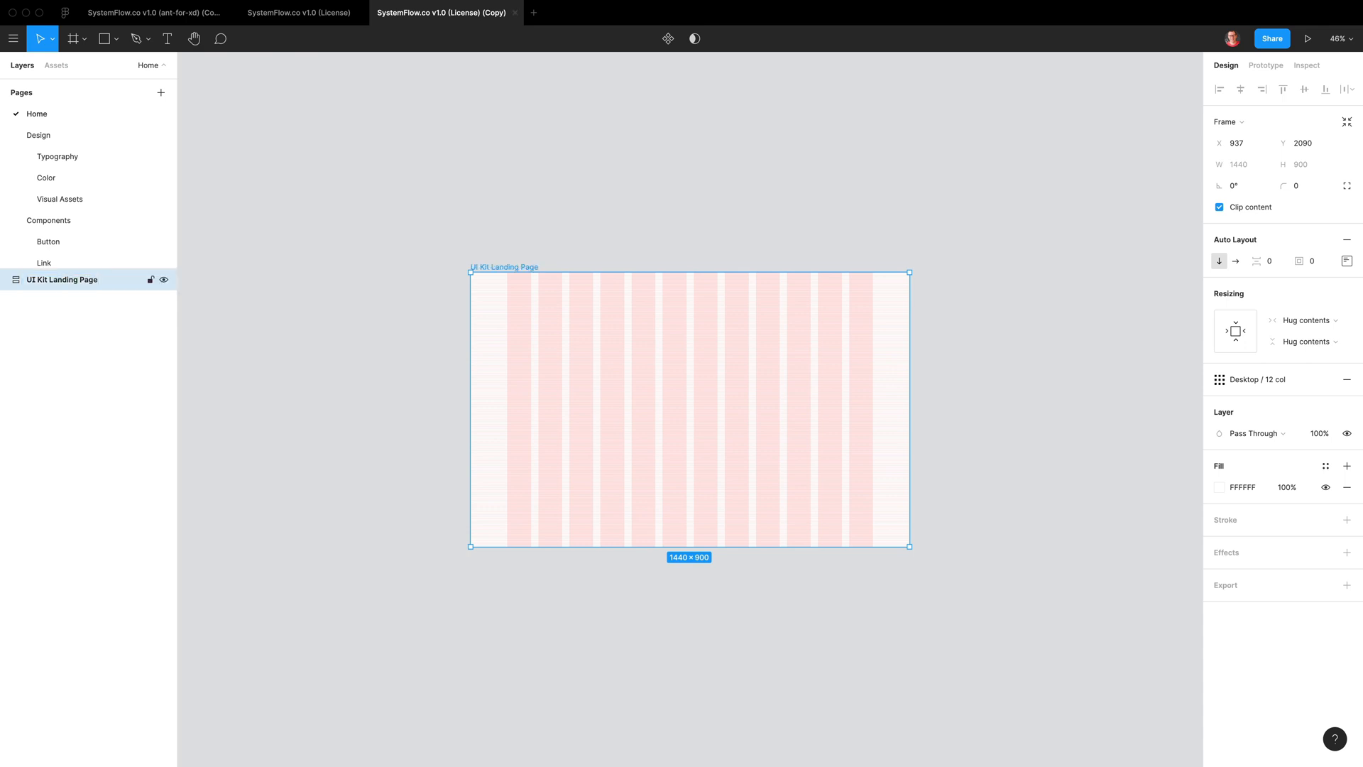
Copy the Navbar / Light / 1 component from the Navbar template page
scroll(546, 328, "up", 5, "ctrl")
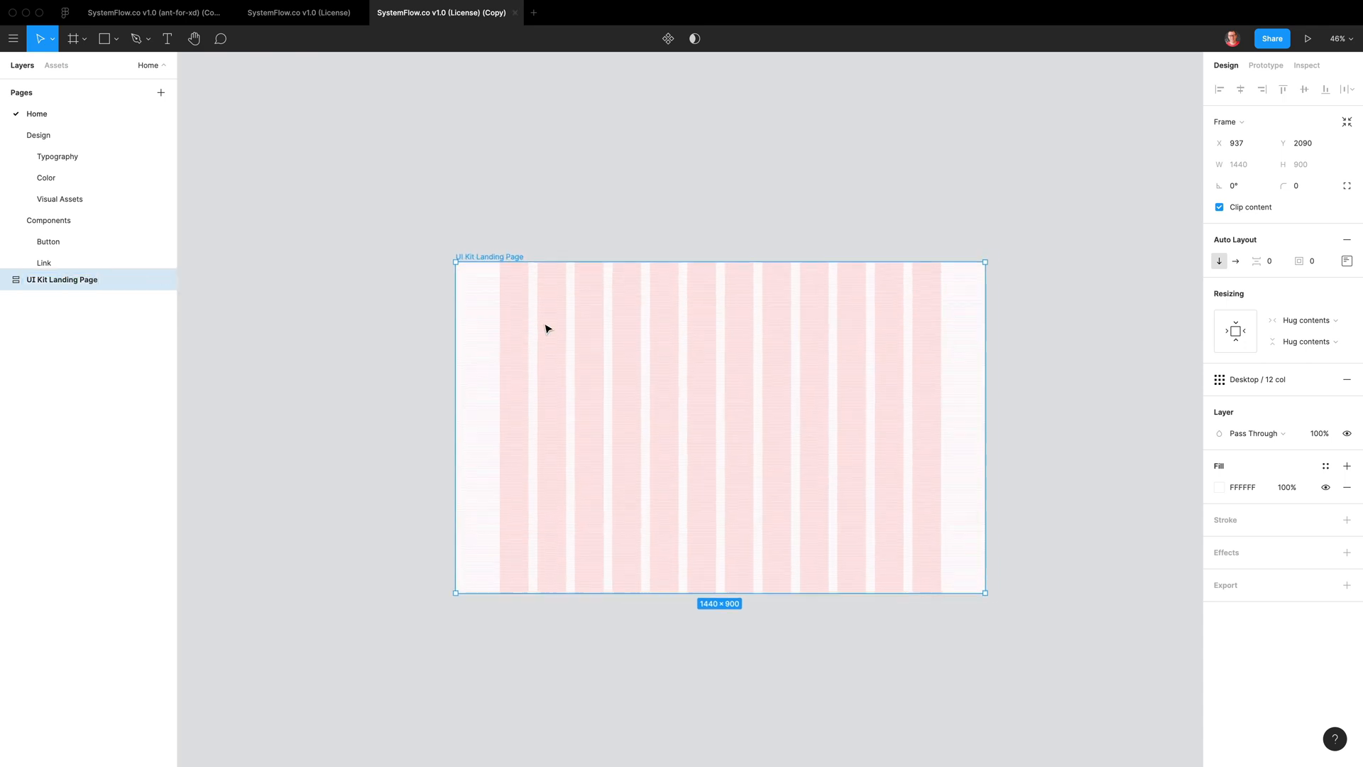
scroll(545, 328, "down", 1)
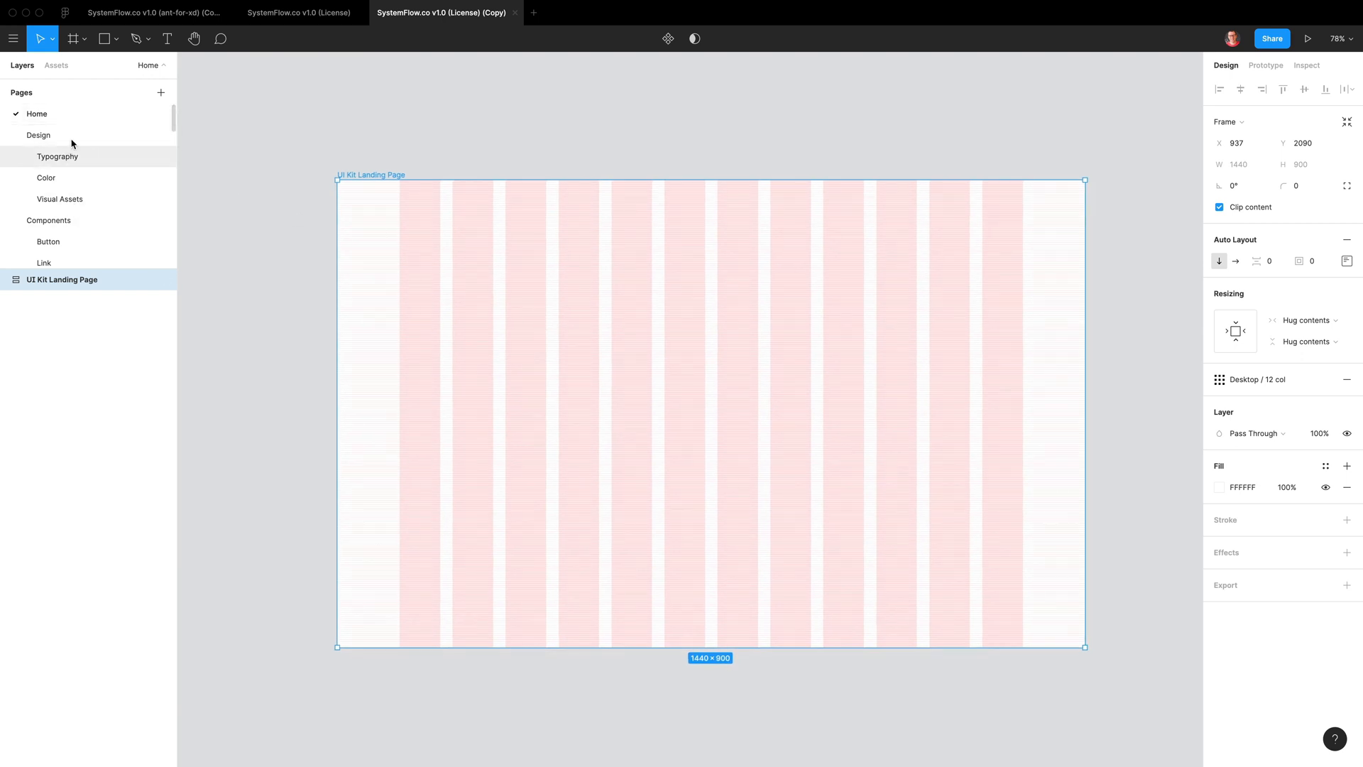
scroll(85, 165, "down", 3)
scroll(85, 166, "down", 10)
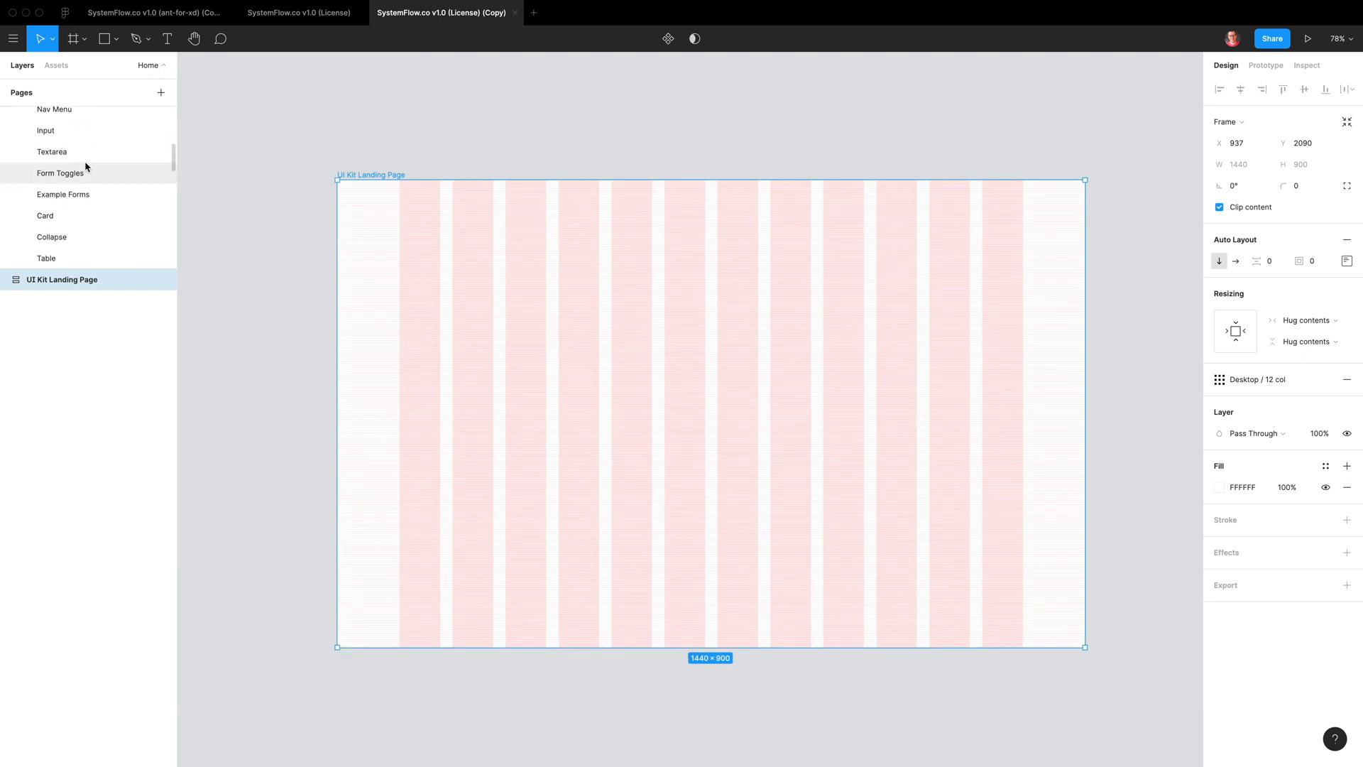
scroll(85, 166, "down", 2)
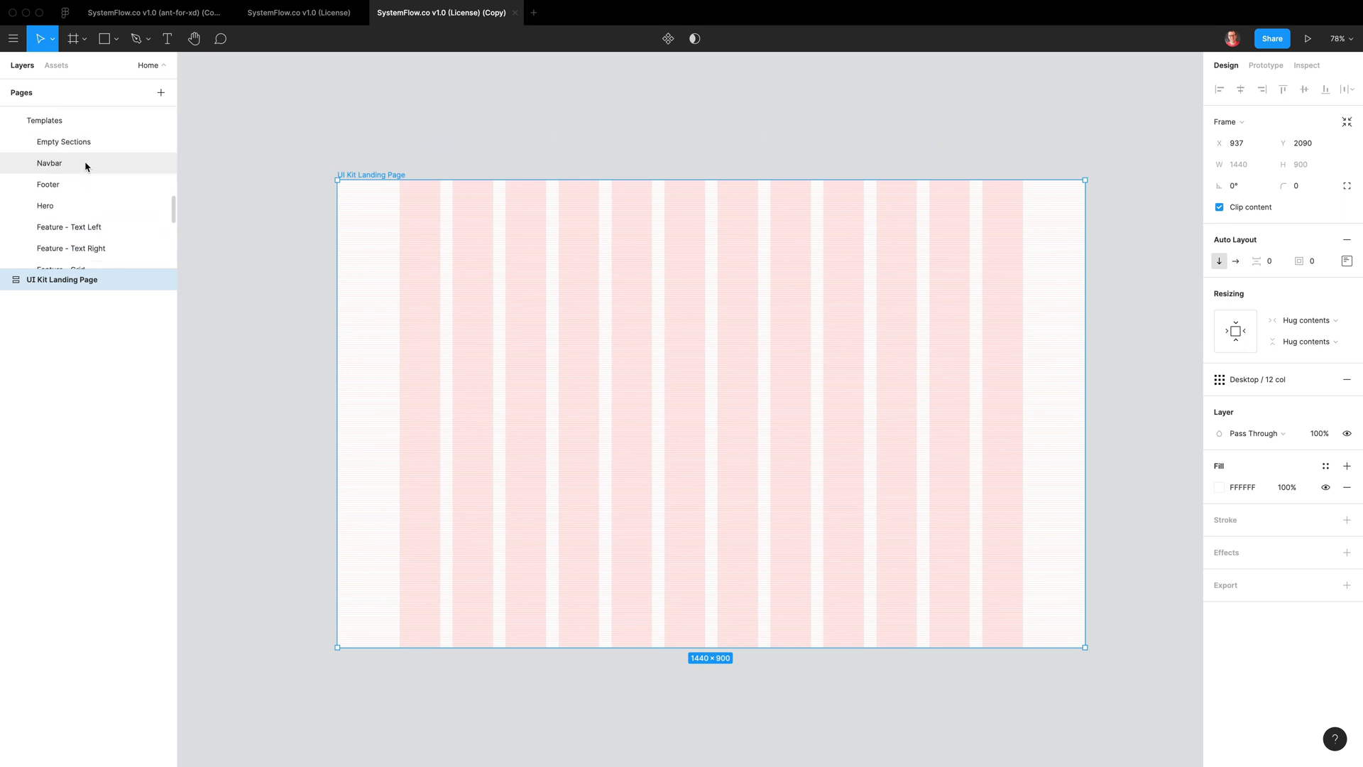
left_click(64, 166)
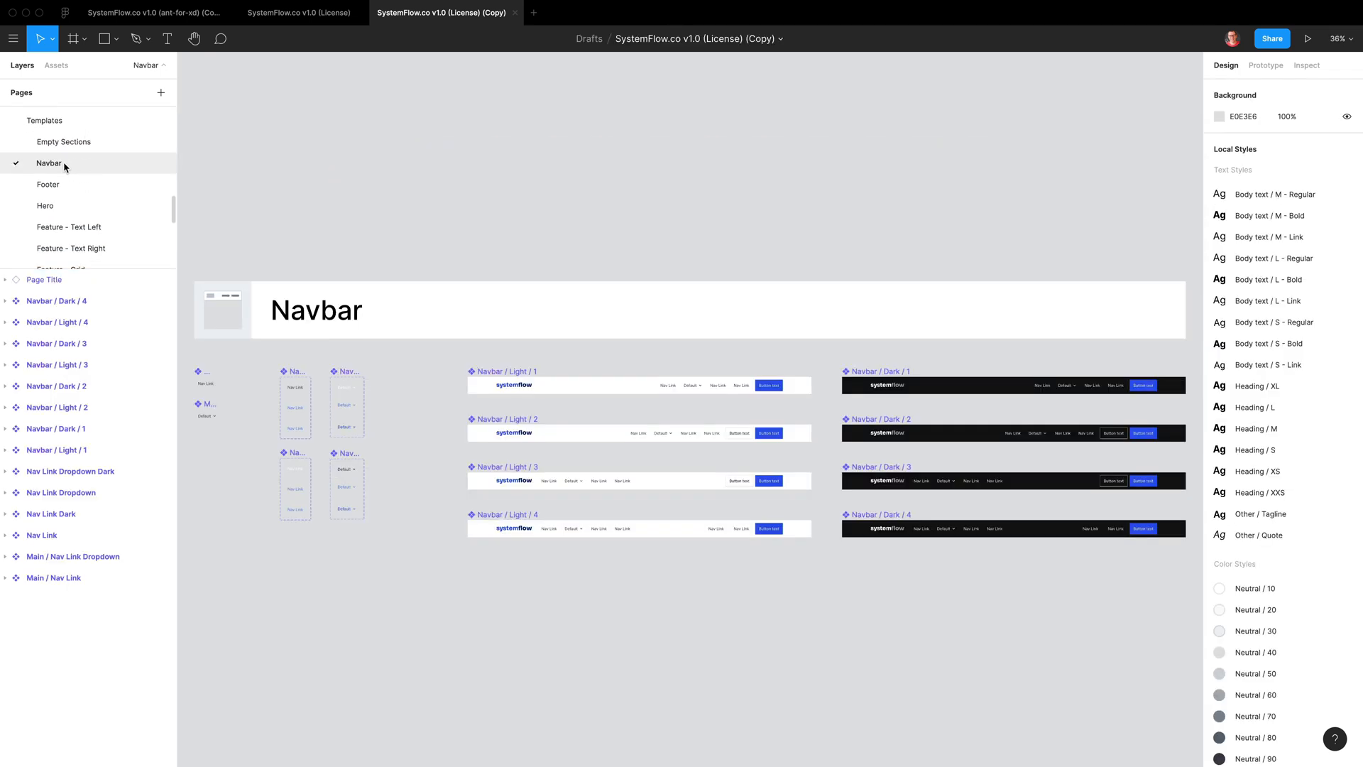
left_click(517, 385)
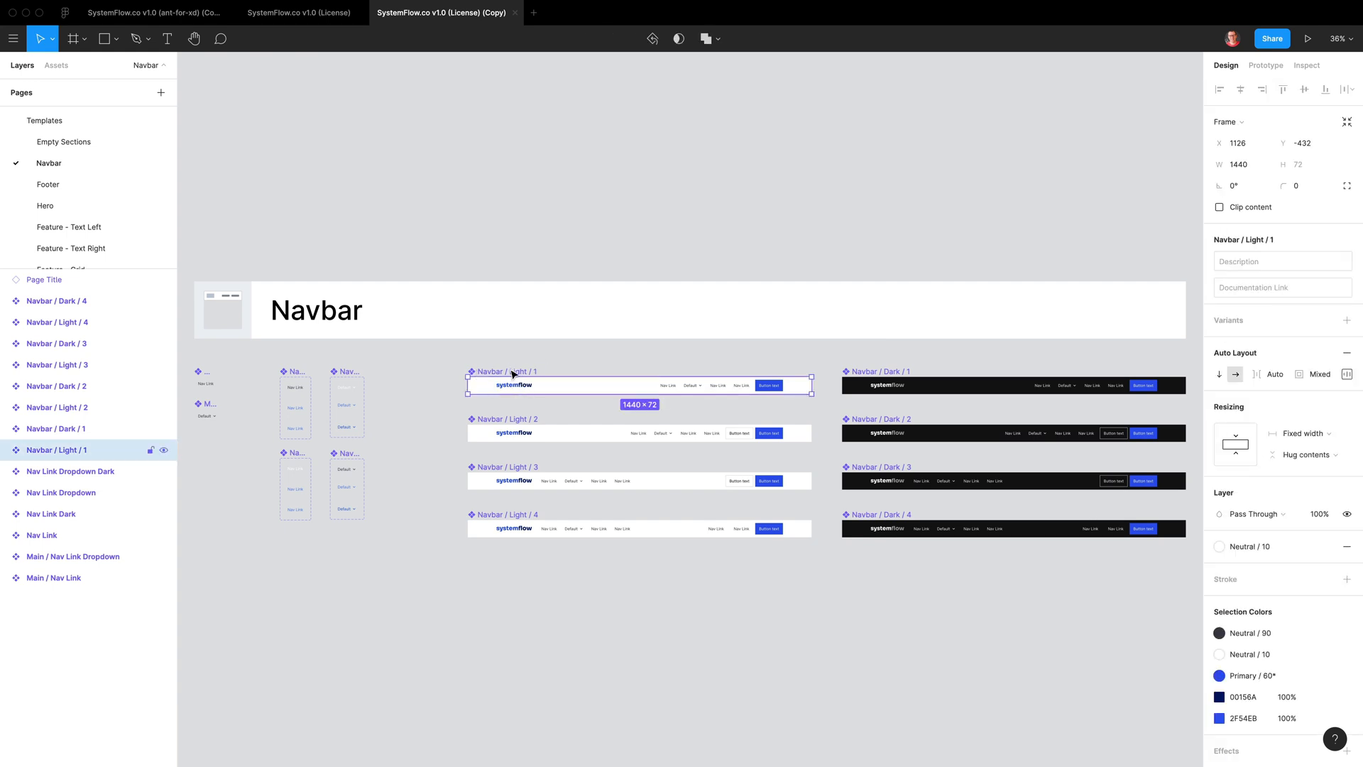
Paste the copied navbar into the UI Kit Landing Page frame on the Home page
scroll(106, 177, "up", 10)
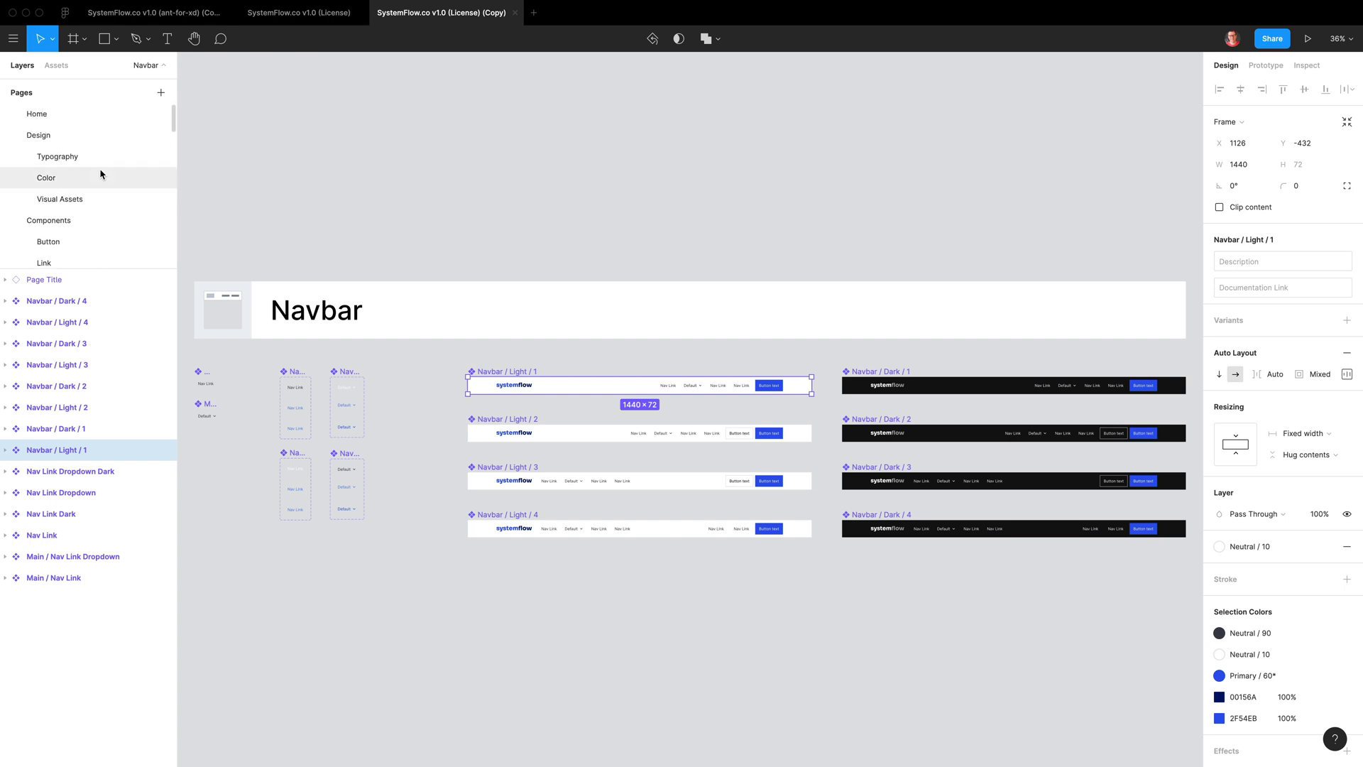
left_click(37, 114)
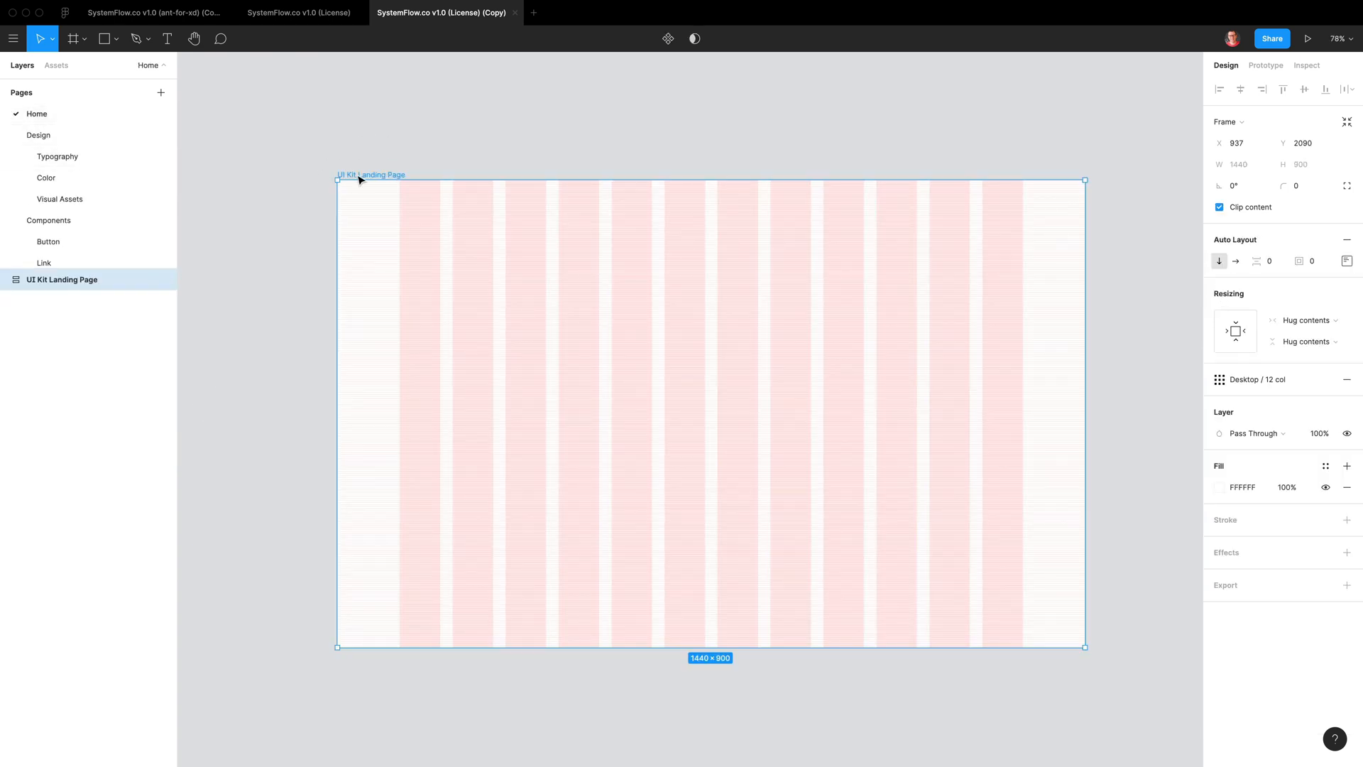
left_click(252, 133)
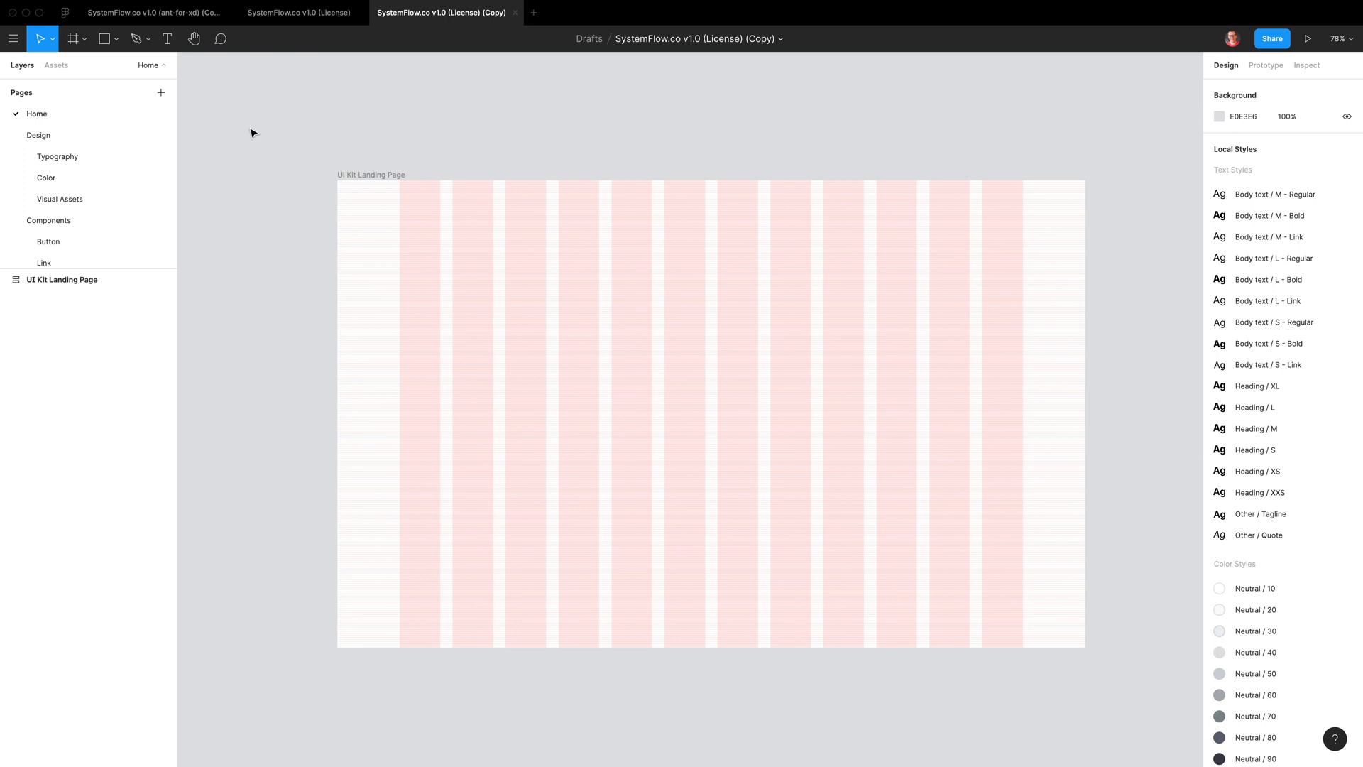
left_click(372, 180)
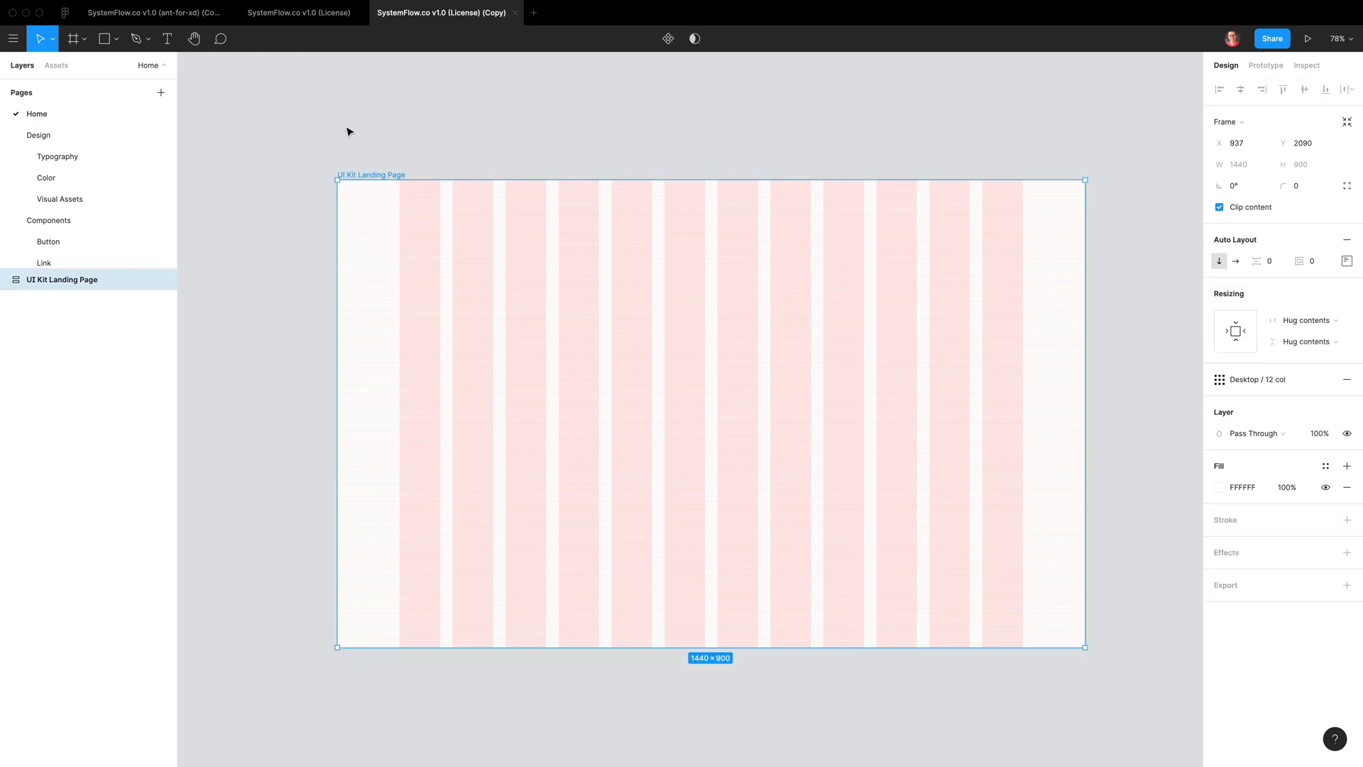
key("ctrl+v")
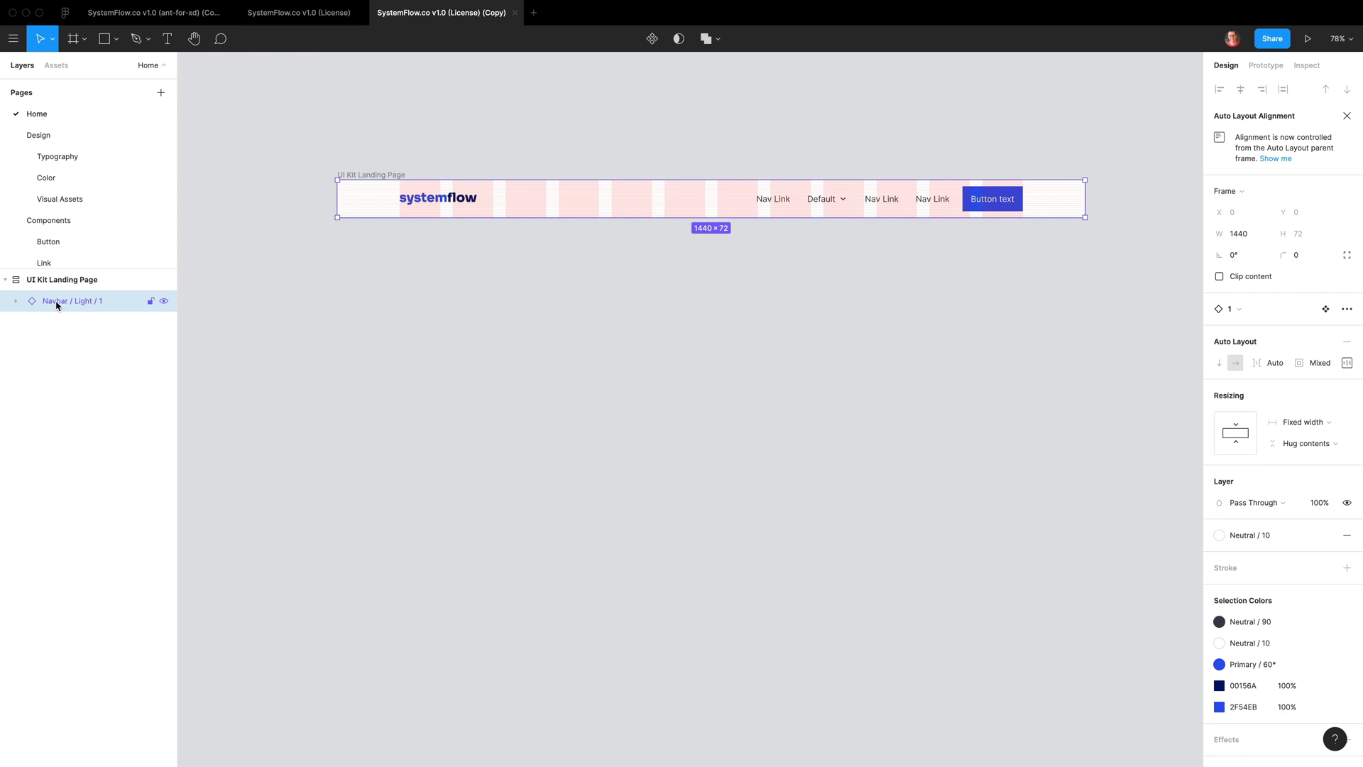
Search the component assets for "hero left 1 im" and place Hero / Left 1 / Image below the navbar in the landing page frame
left_click(56, 66)
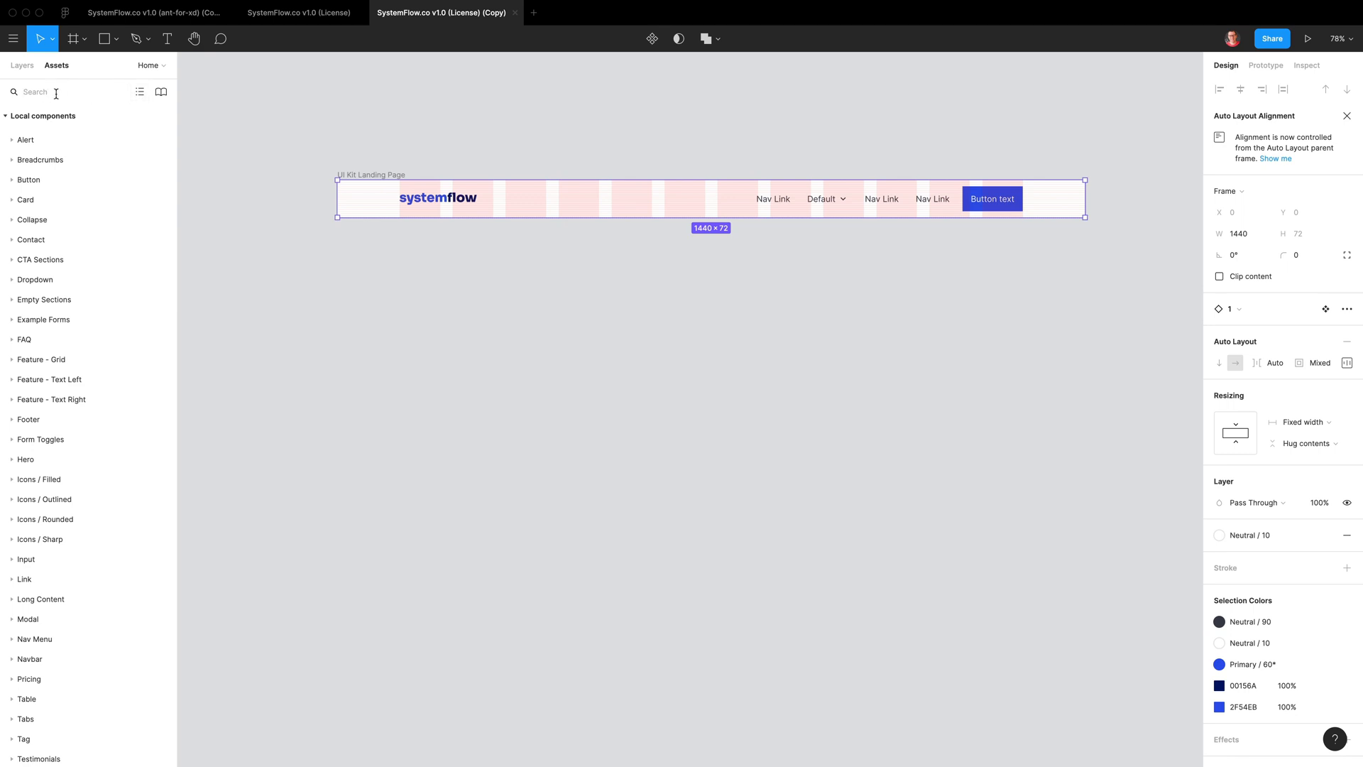
type("hero")
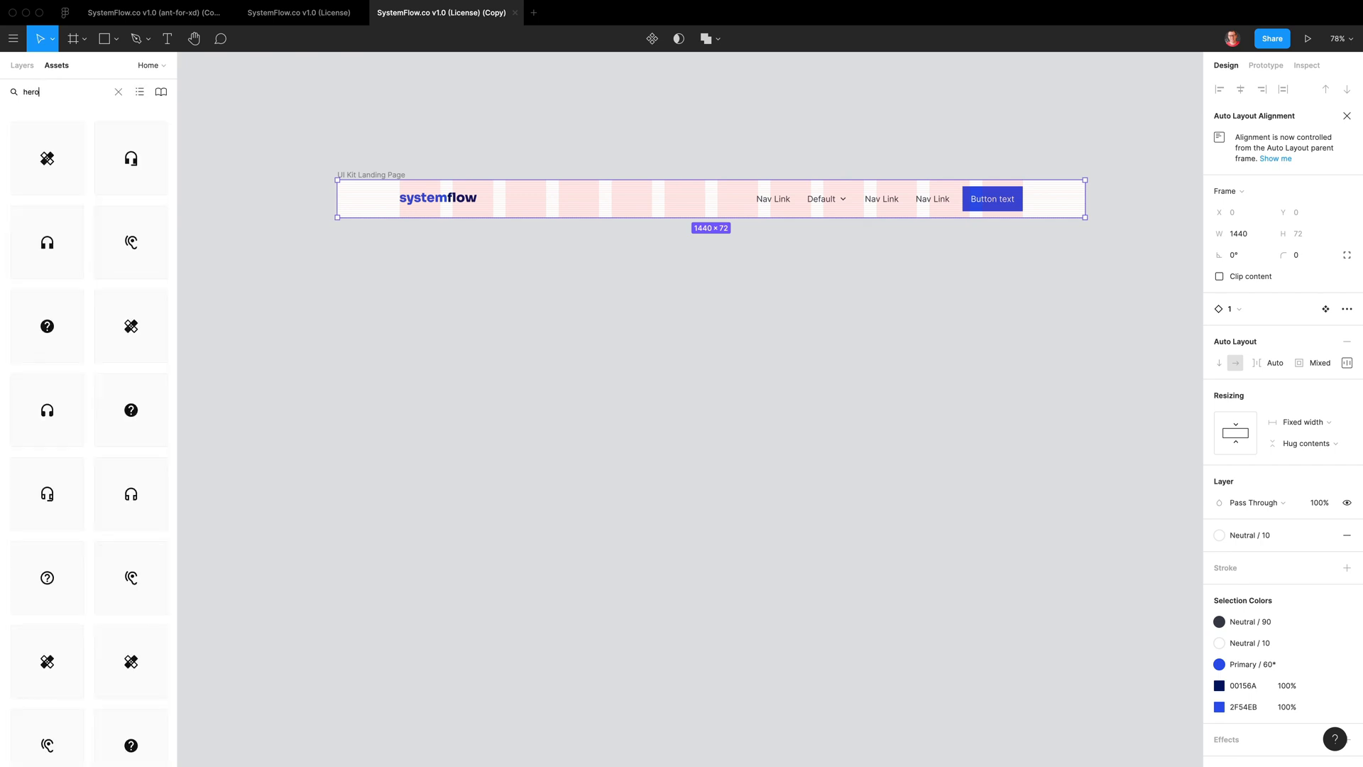
type(" le")
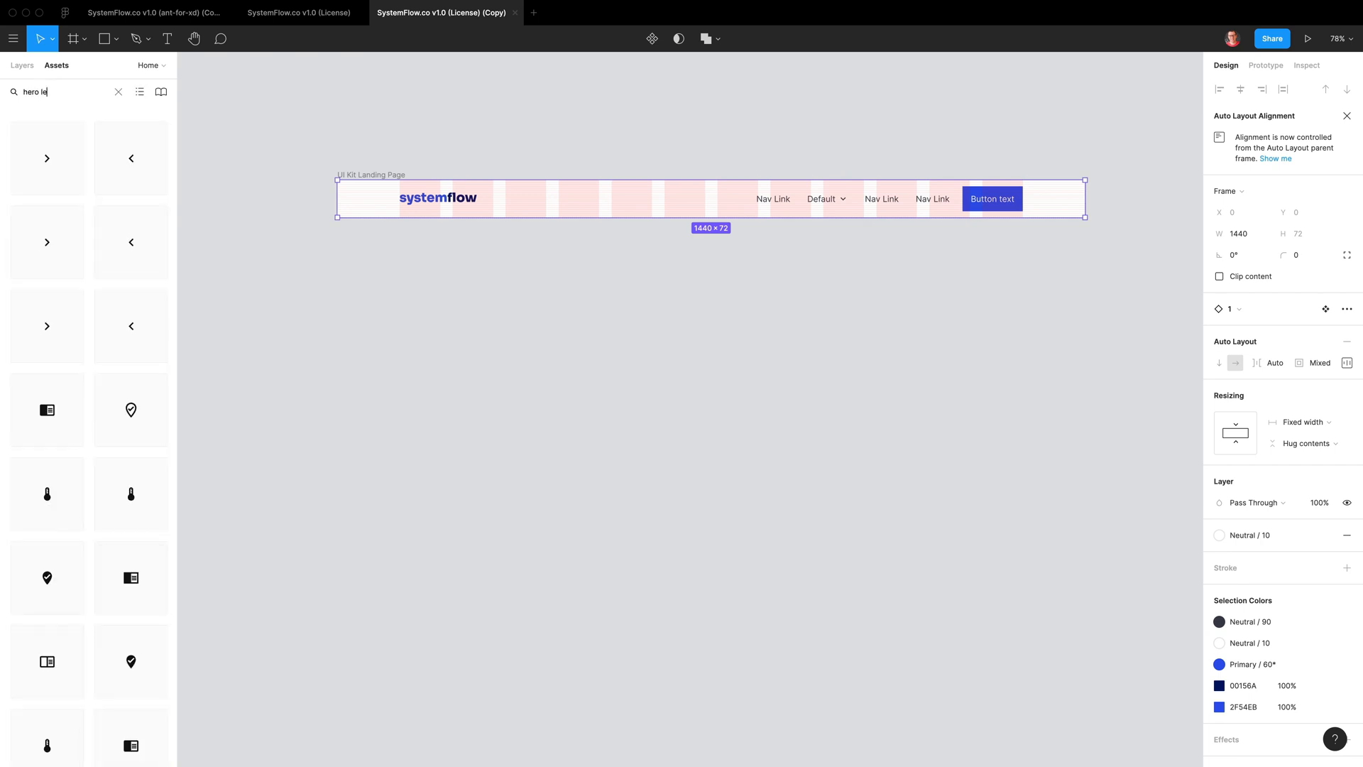
type("ft")
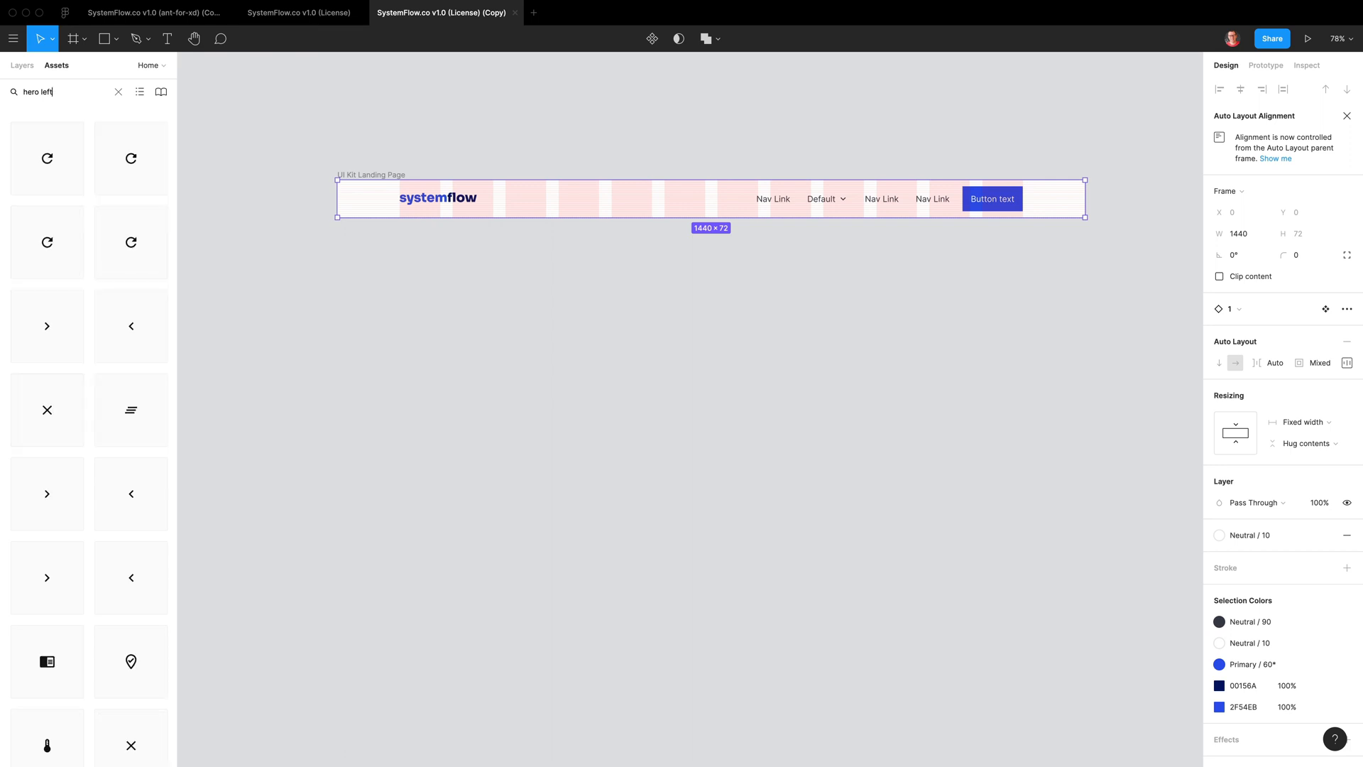
type(" 1 im")
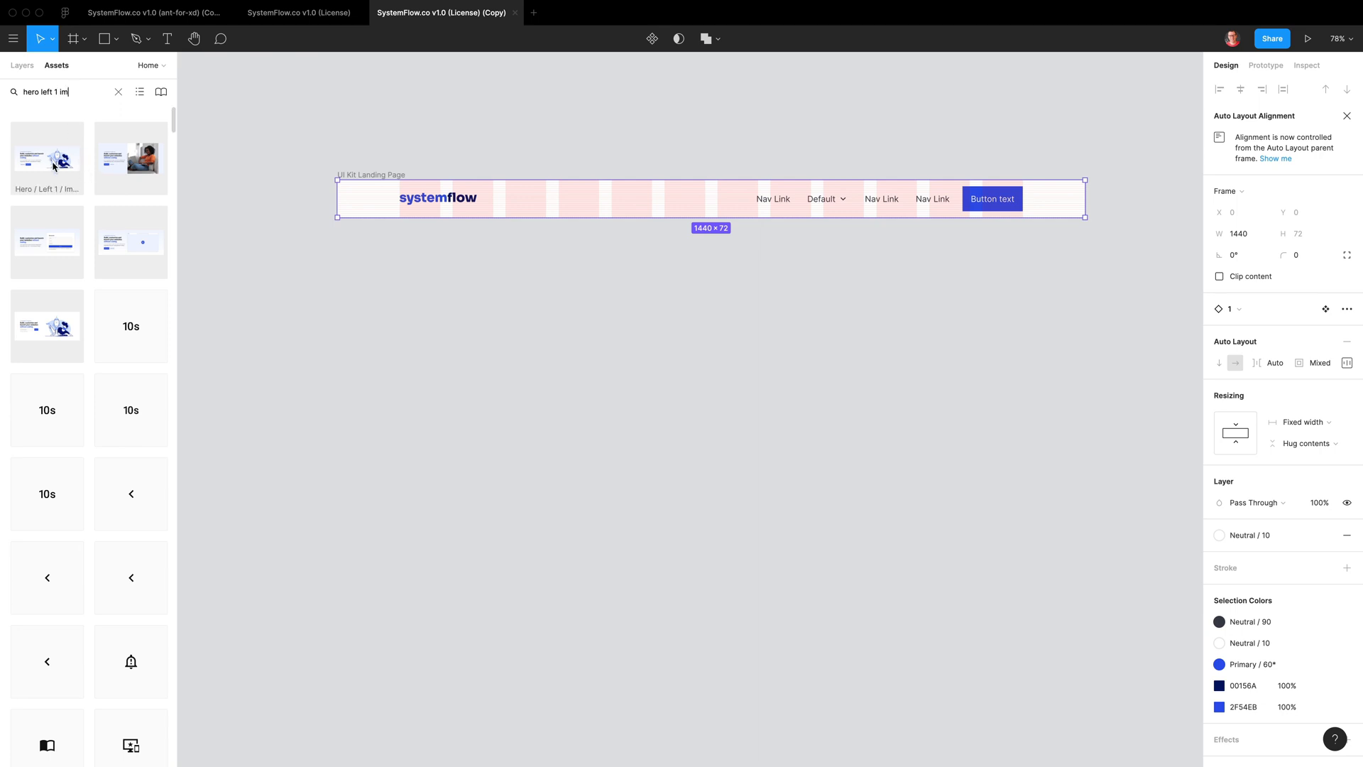
left_click_drag(44, 166, 467, 212)
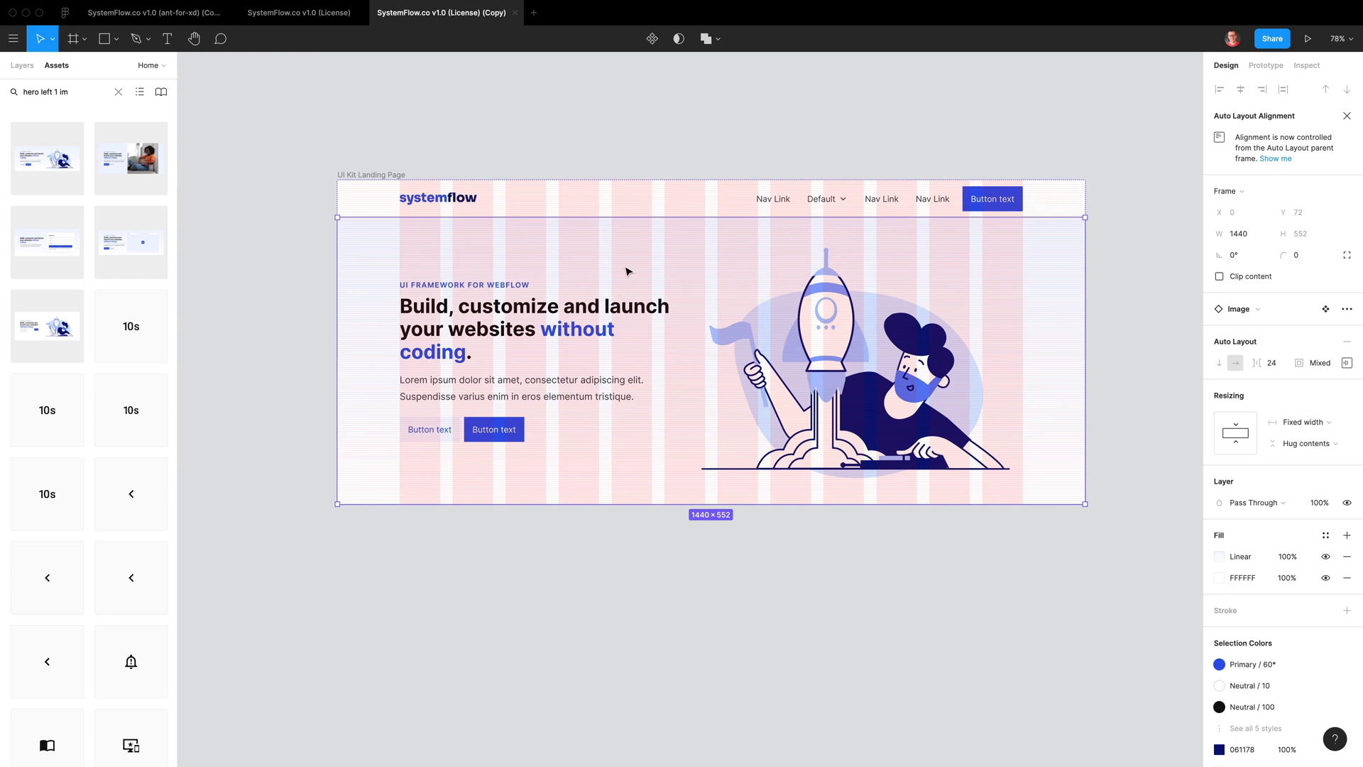
Try reordering the sections by moving the navbar below the hero and back above it
left_click_drag(627, 271, 652, 359)
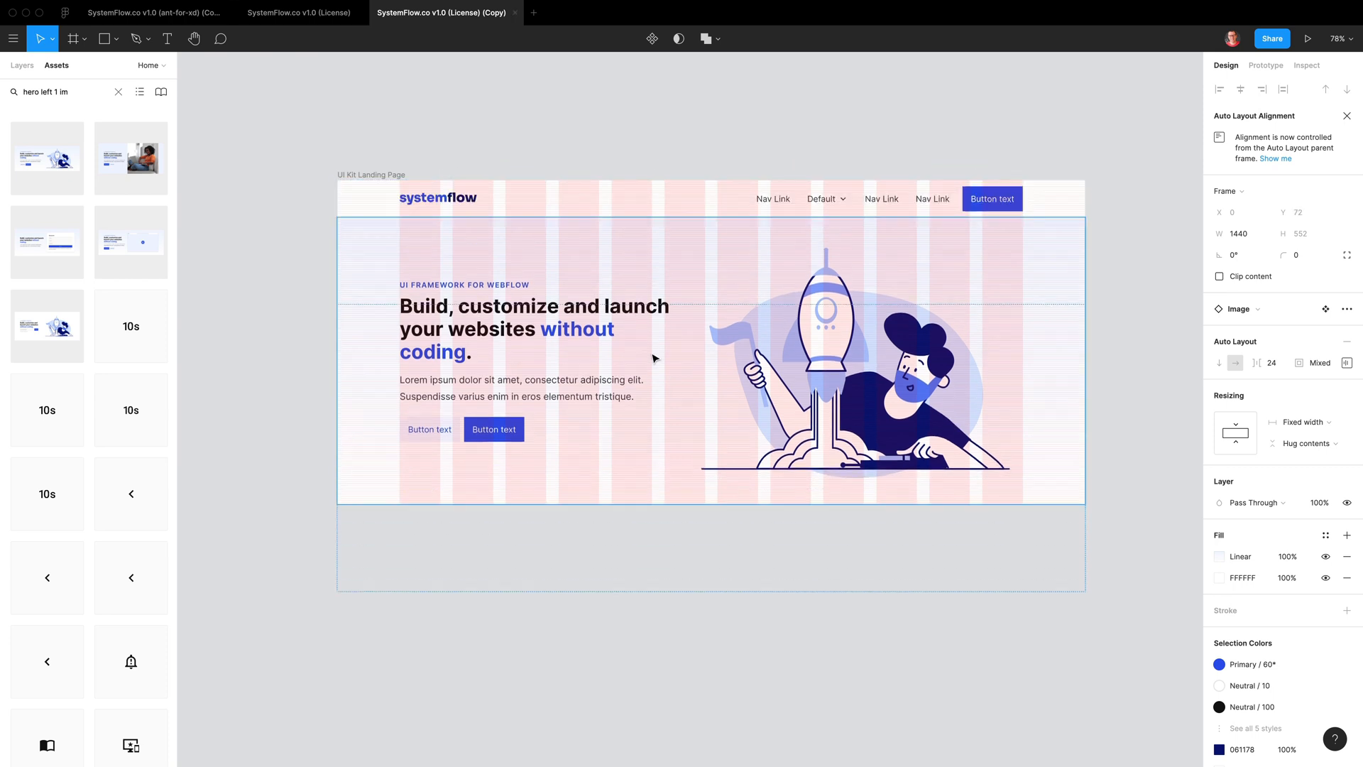
left_click_drag(647, 207, 655, 417)
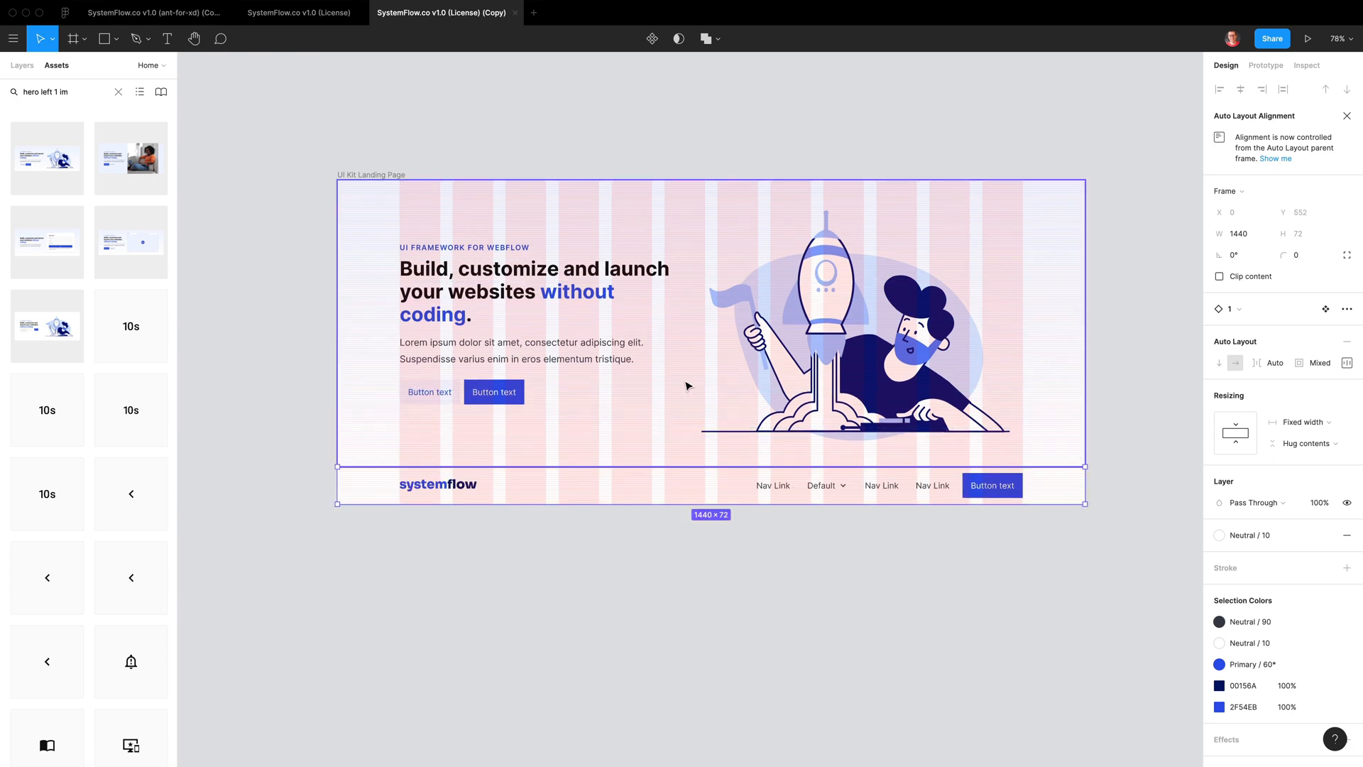
left_click_drag(692, 228, 694, 320)
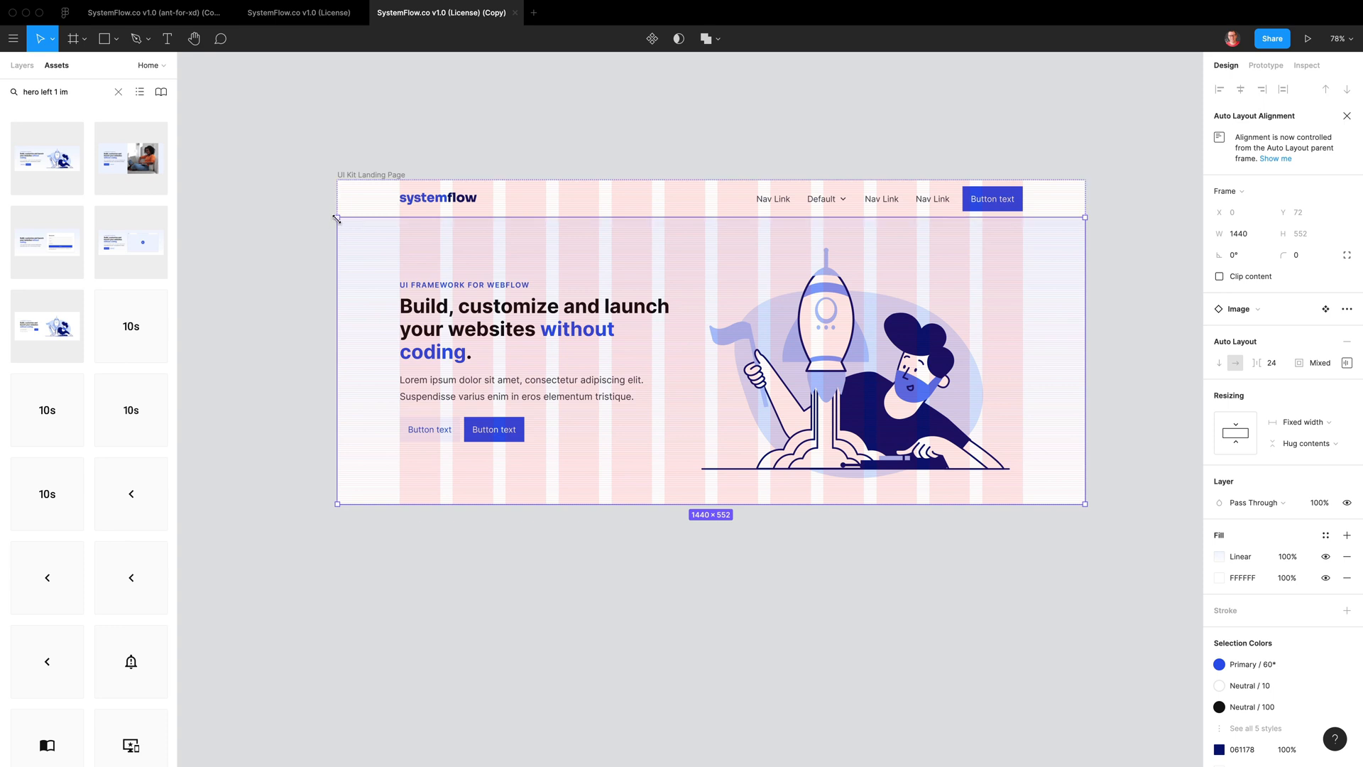
Show the component assets as a list and add a second Hero / Left 1 / Image below the first hero
left_click(141, 92)
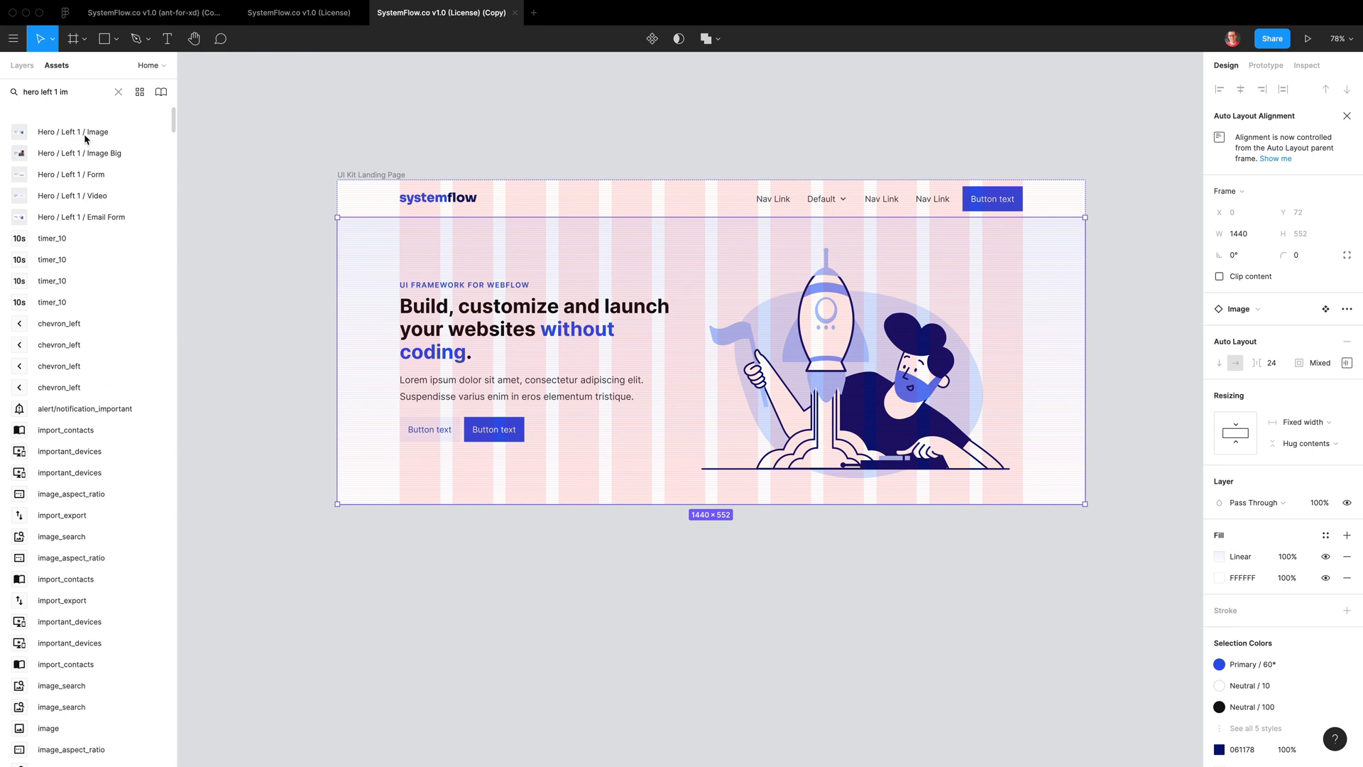
left_click(140, 92)
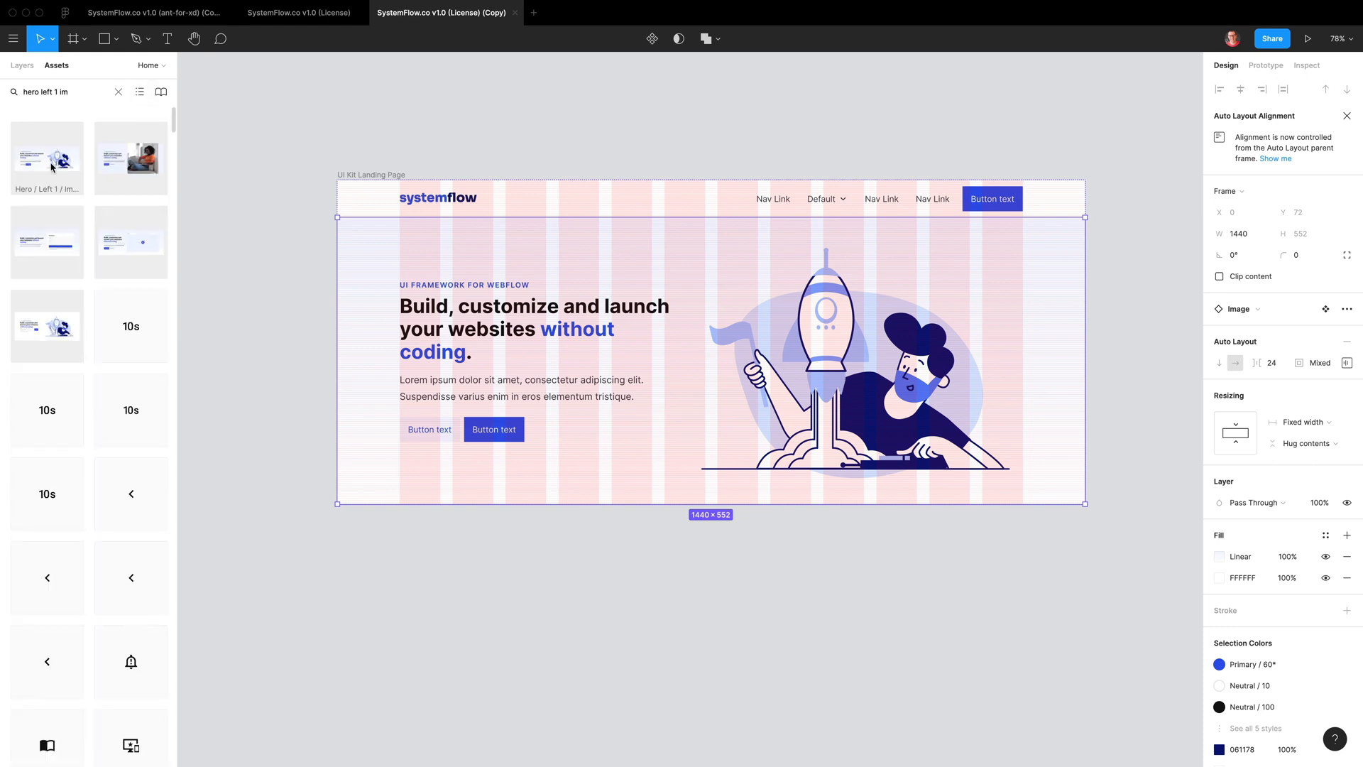
left_click(140, 92)
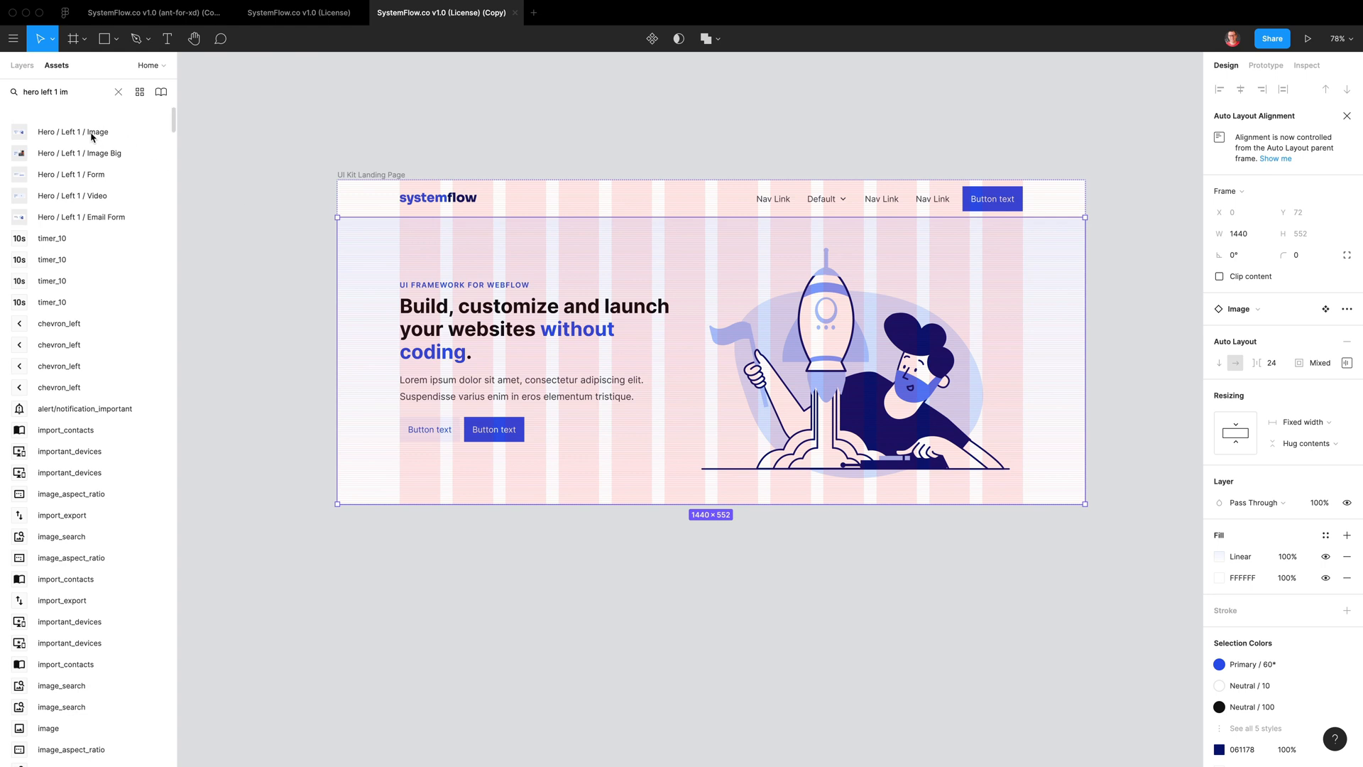
left_click_drag(90, 131, 687, 503)
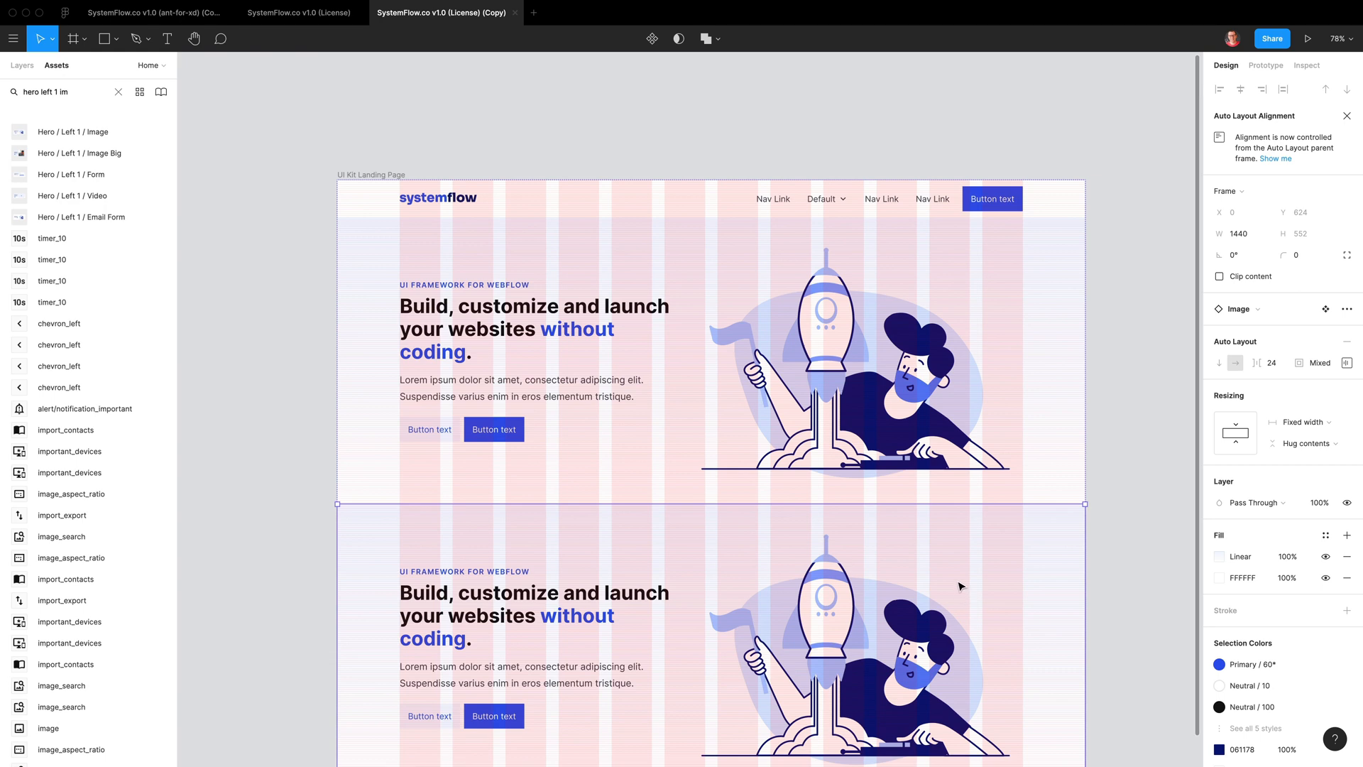
Swap the second hero instance for the first Feature / Grid / 3×2 vertical component, Basic, found by searching for 3x2
scroll(958, 585, "down", 3)
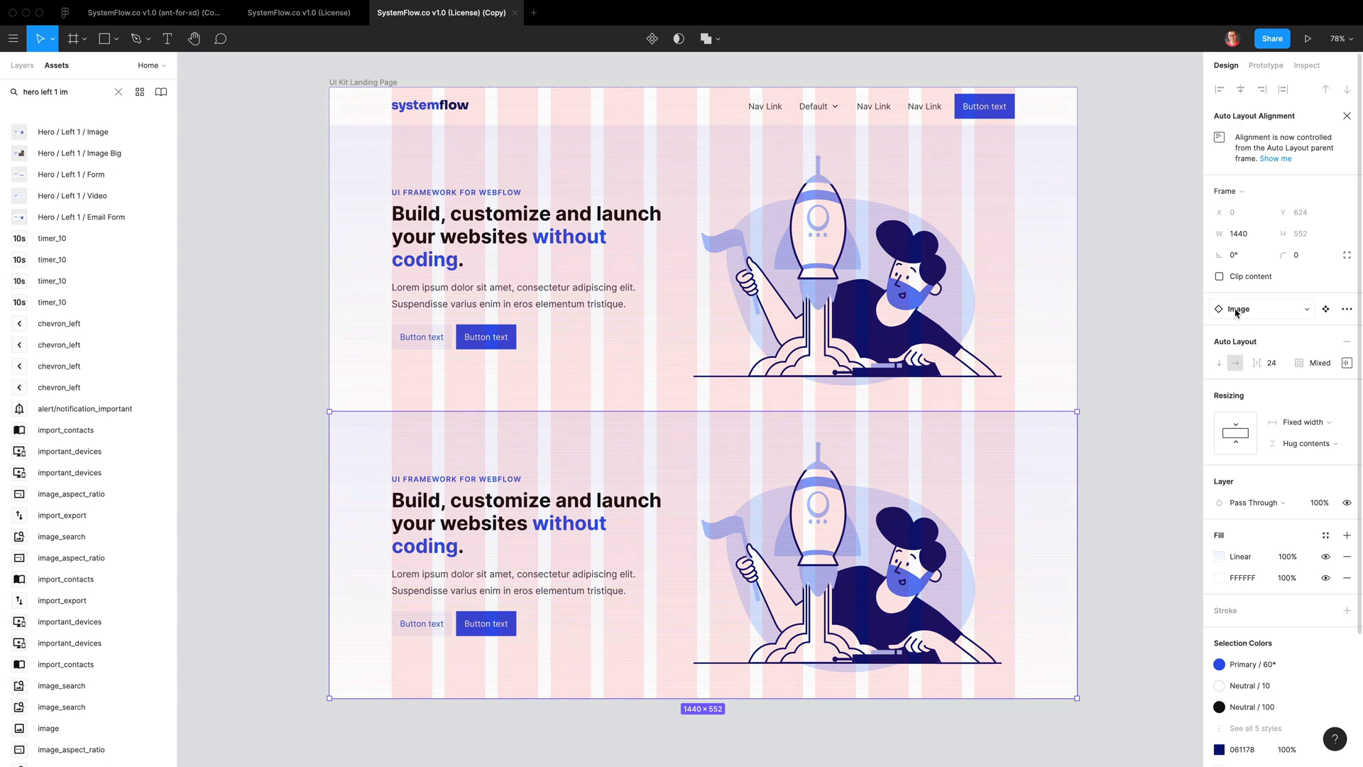
left_click(1306, 310)
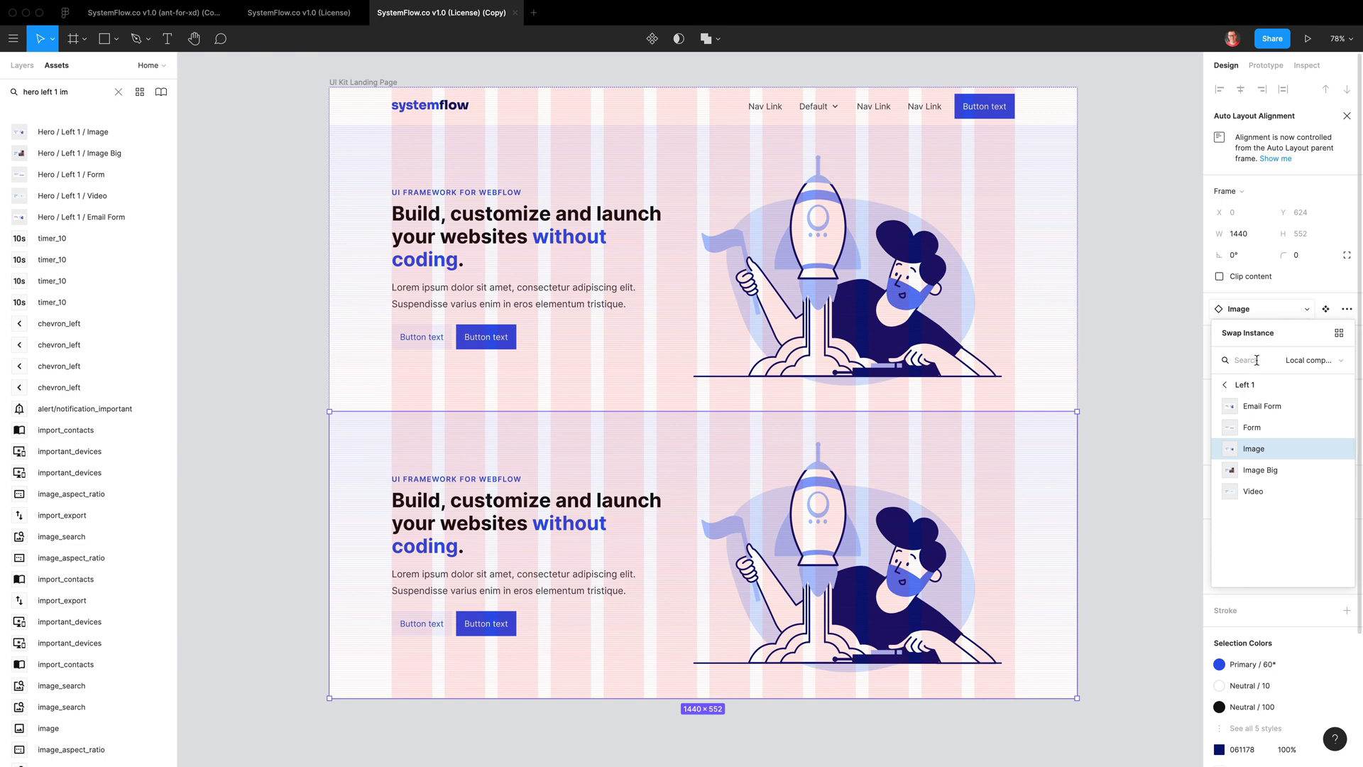
type("3x3")
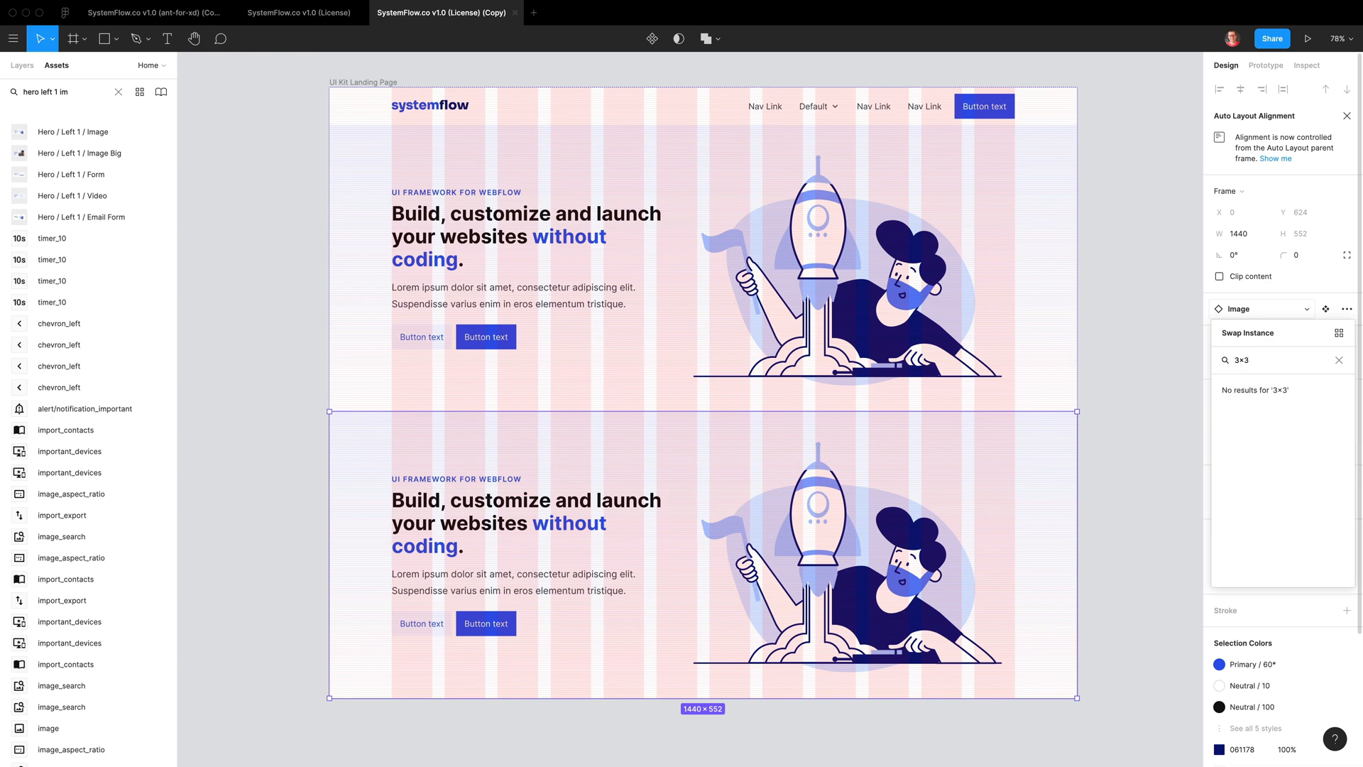
key("BackSpace")
type("2")
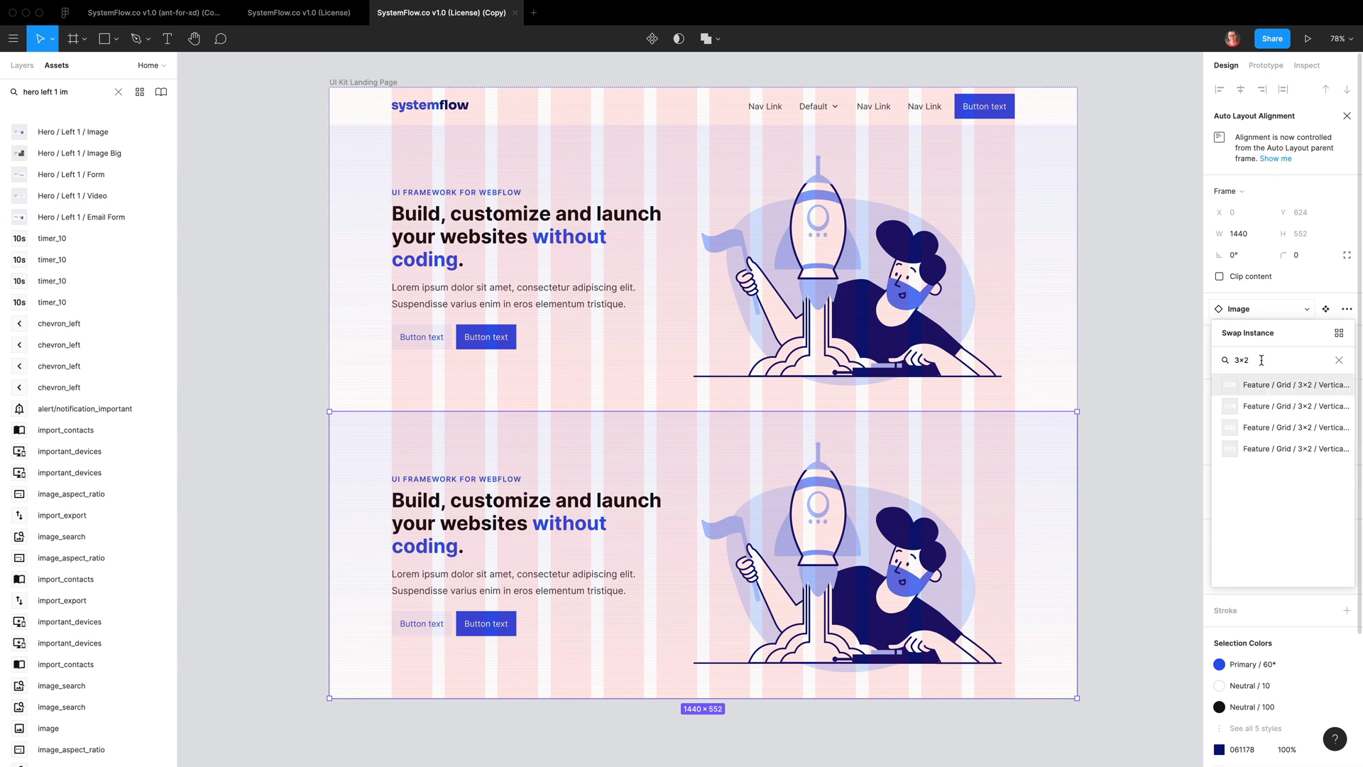
left_click(1308, 390)
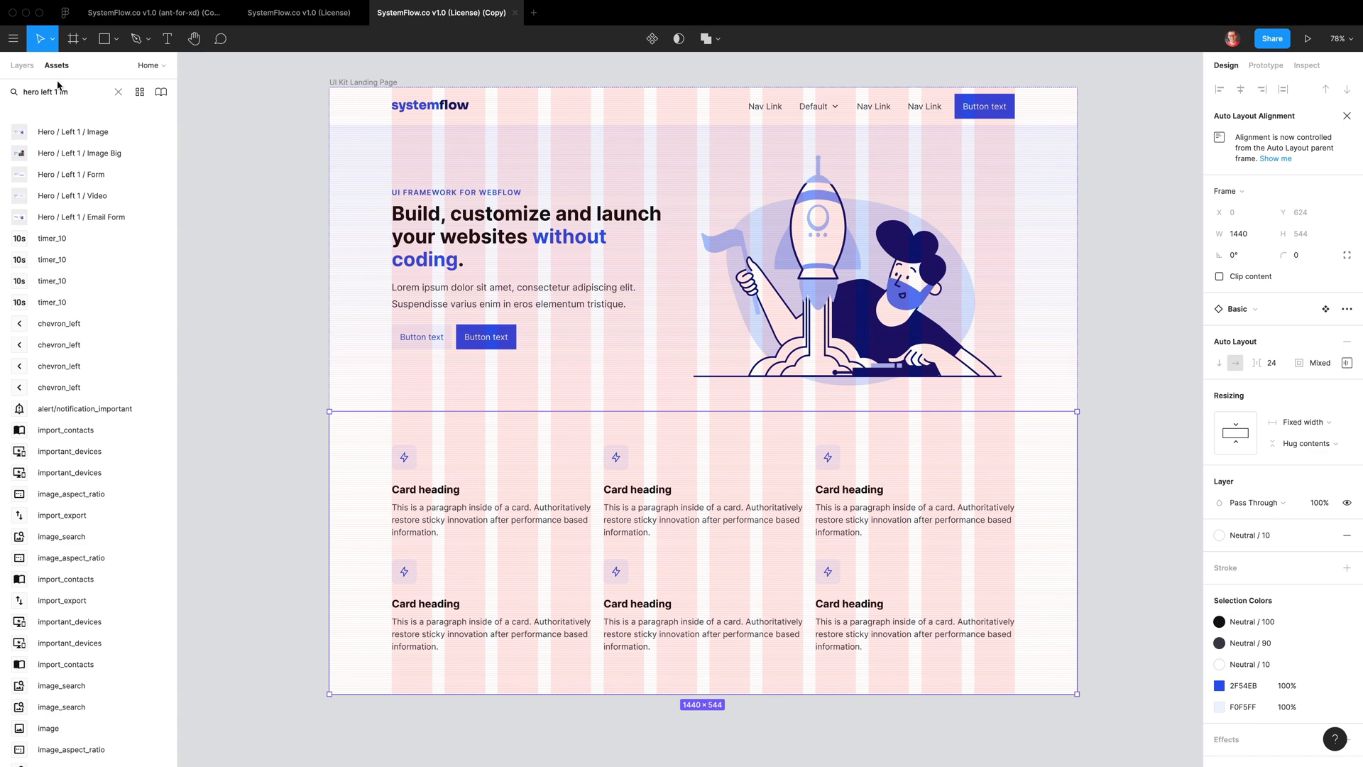
Switch the component assets from the list to the thumbnail view
left_click(141, 93)
left_click(141, 93)
left_click(140, 93)
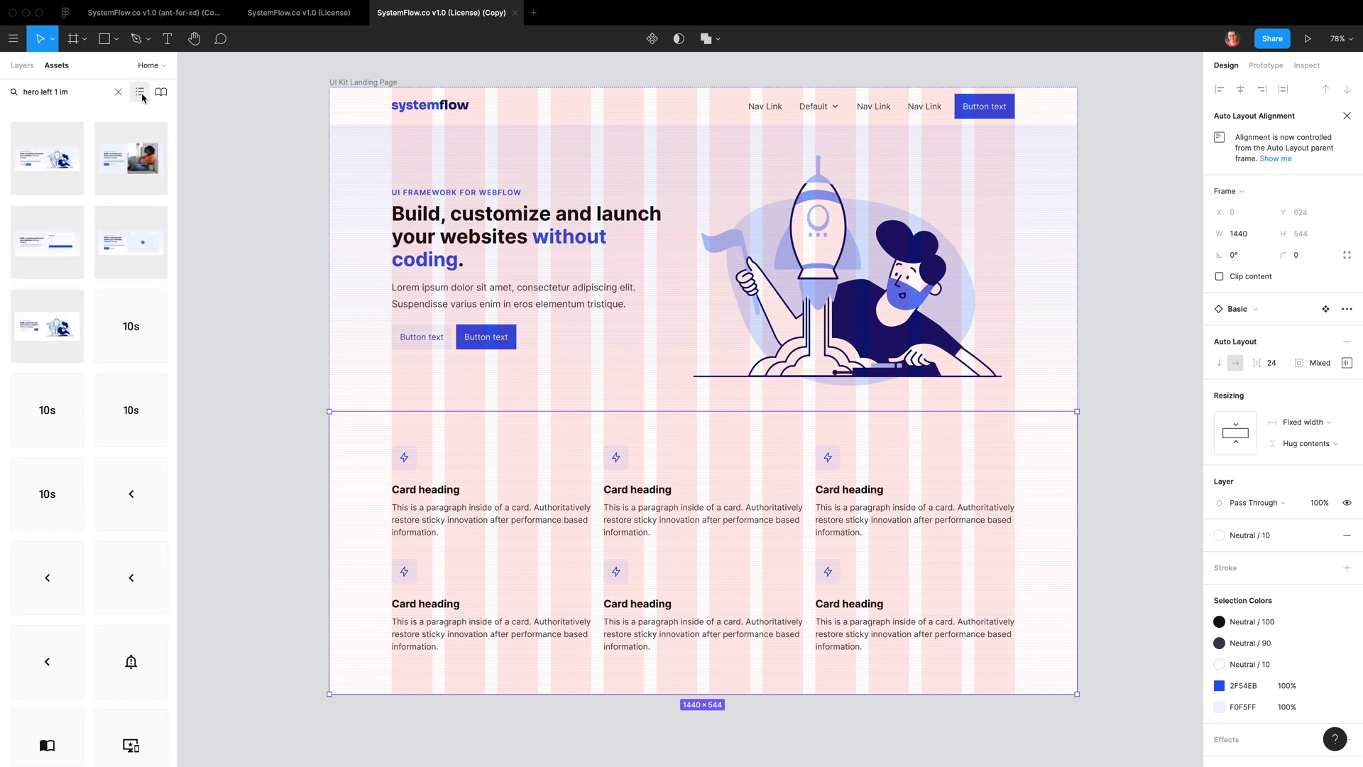
left_click(140, 91)
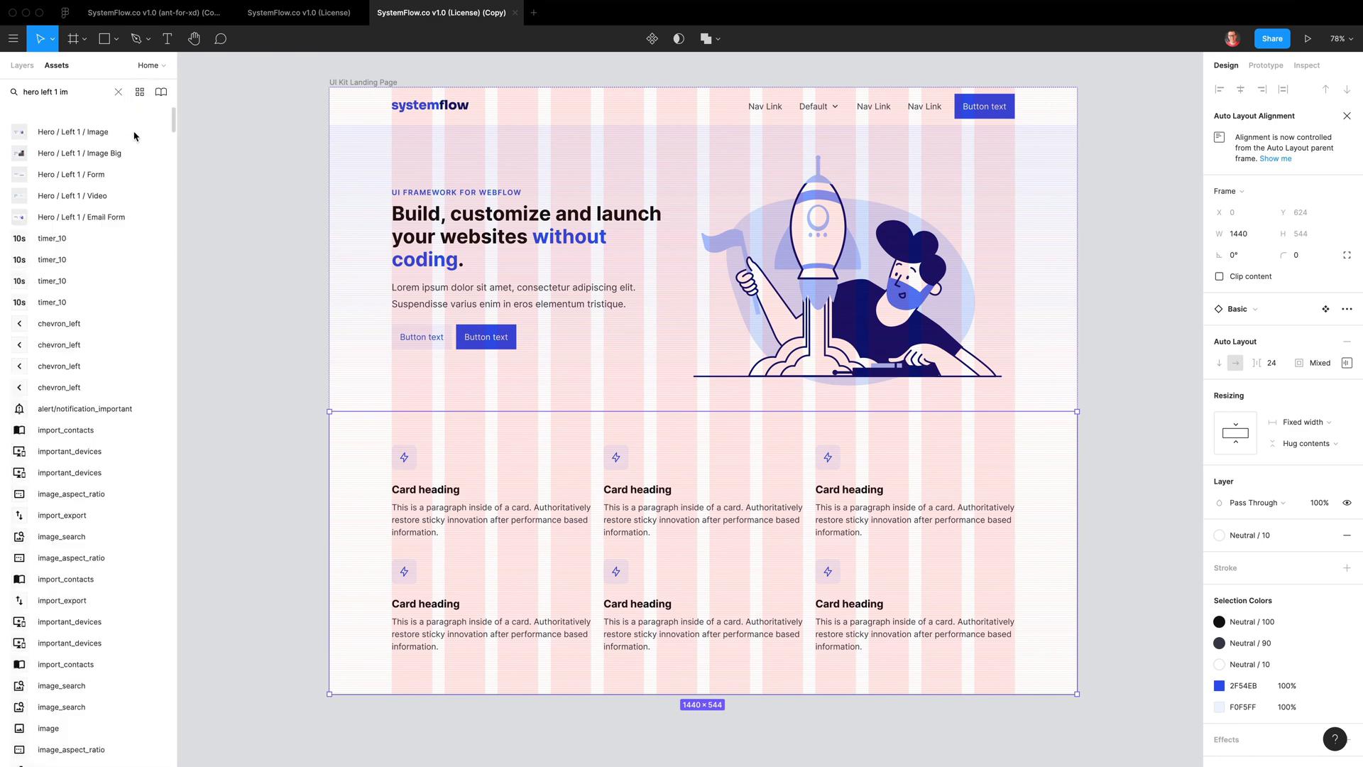
left_click(140, 92)
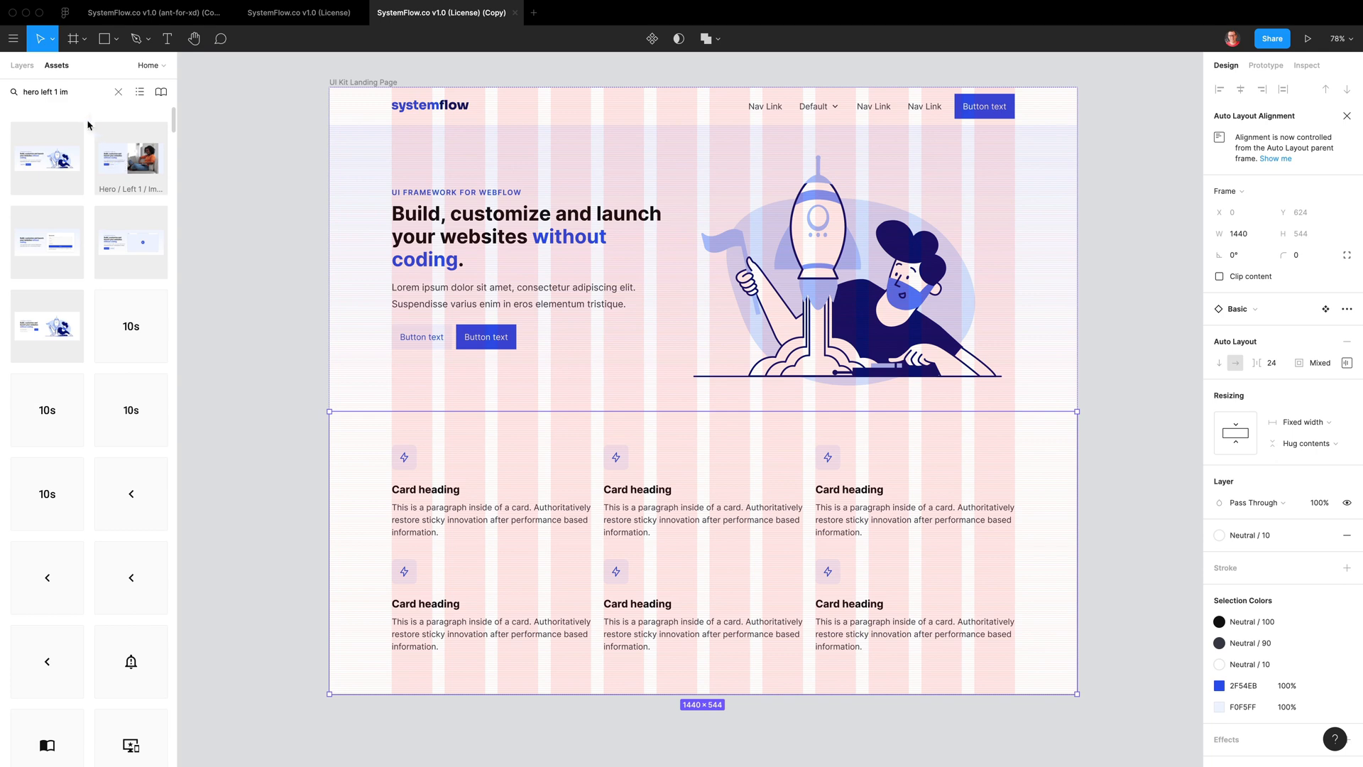
Search the component assets for "feature 3" and place the Left 3 feature section below the card grid
triple_click(77, 92)
type("feature 3")
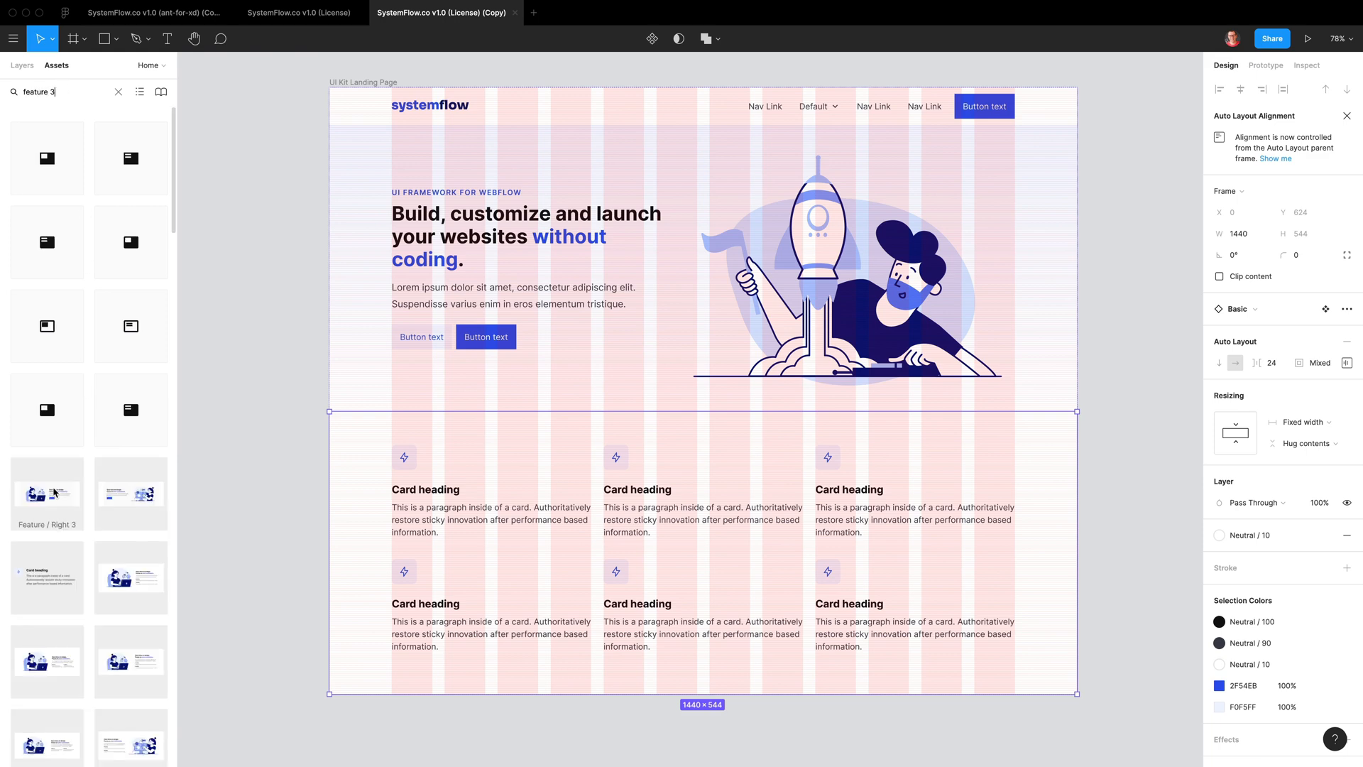
left_click_drag(135, 502, 549, 680)
scroll(722, 477, "down", 10)
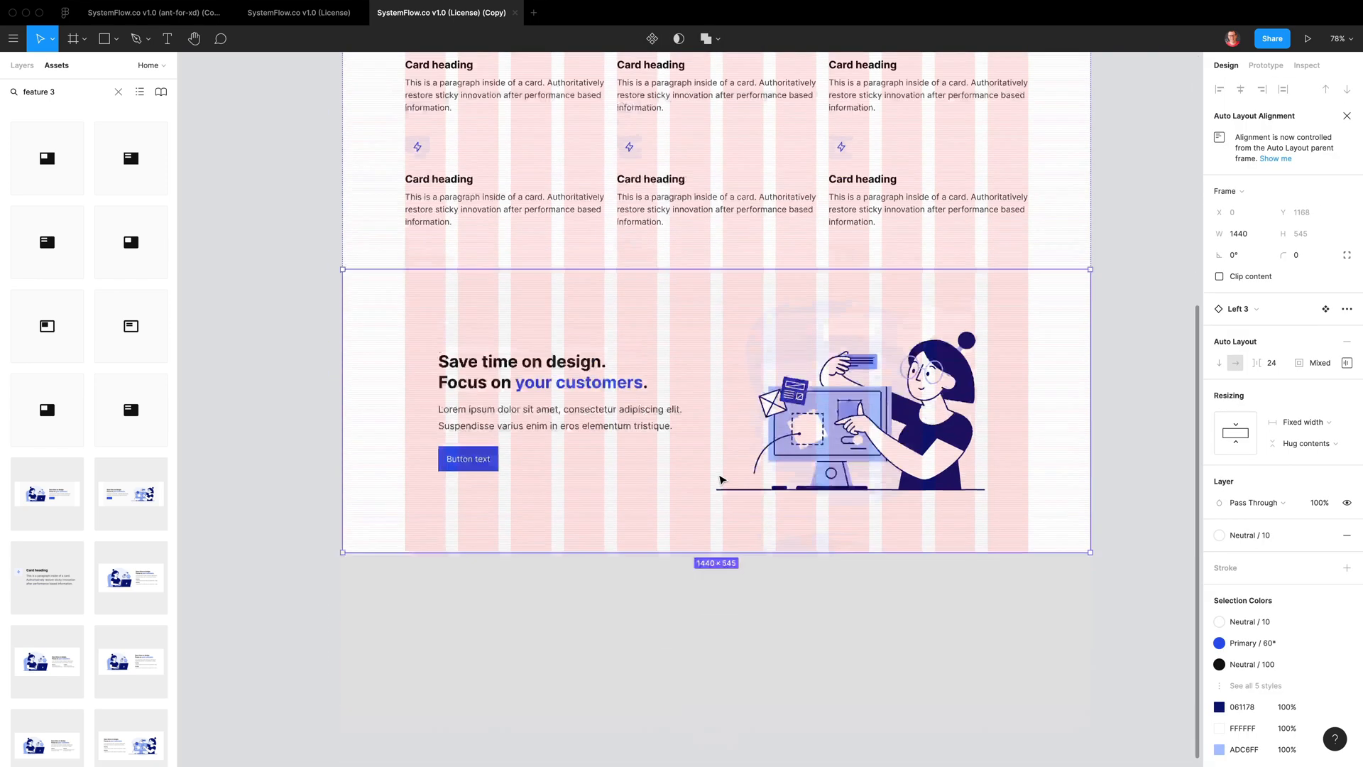
scroll(721, 480, "left", 1)
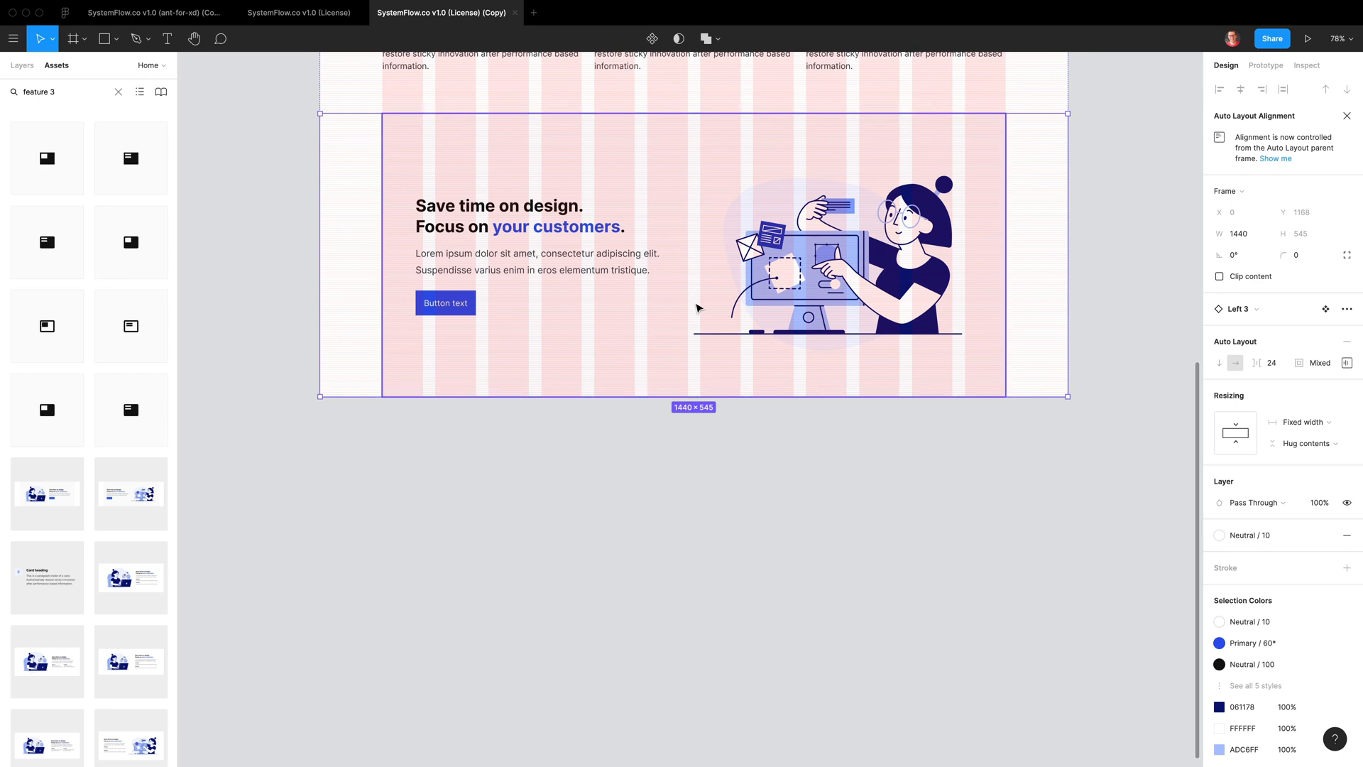
Paste two more copies of the Left 3 feature section below the existing one
key("ctrl+v")
key("ctrl+v")
scroll(753, 250, "down", 2)
scroll(754, 250, "down", 2)
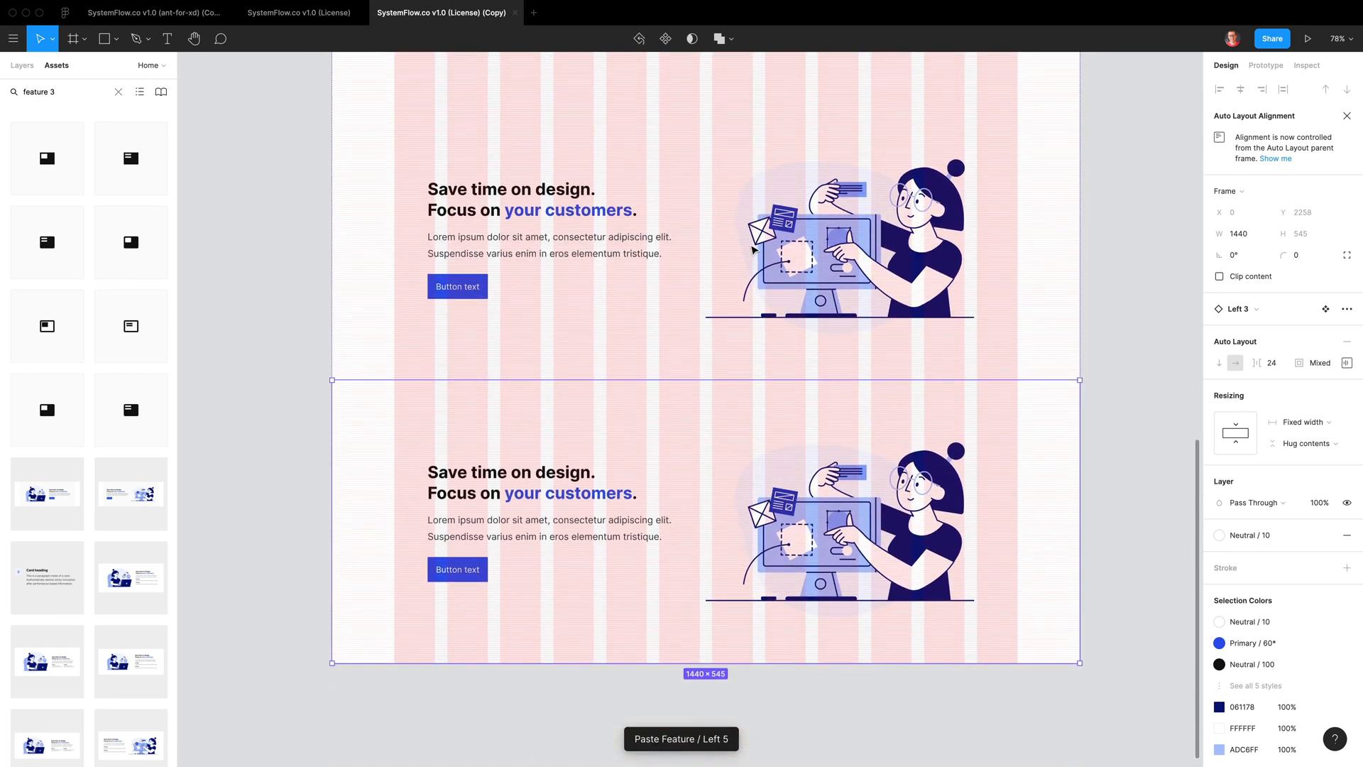
scroll(754, 250, "up", 2)
Swap the middle Left 3 feature section for the Right 3 variant, found by searching for "feature right 3"
left_click(751, 354)
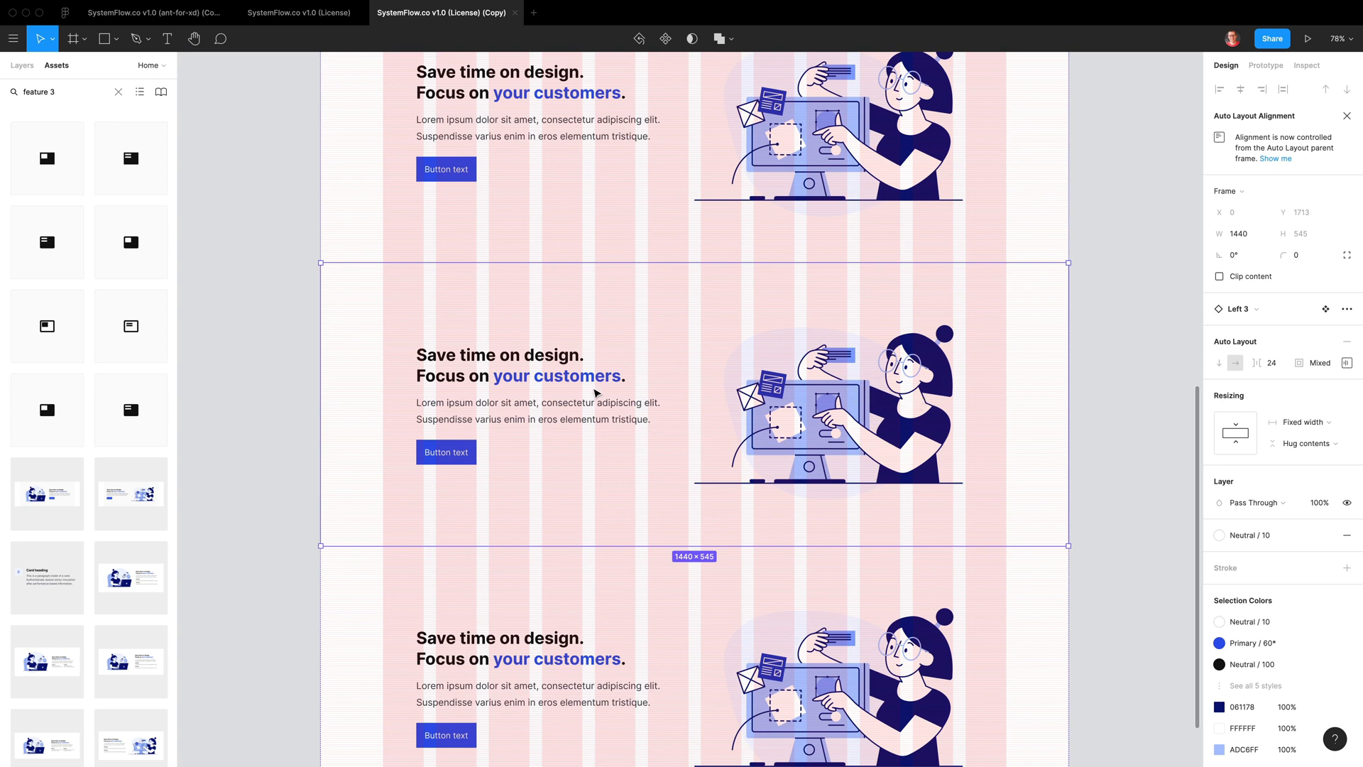
left_click(1252, 311)
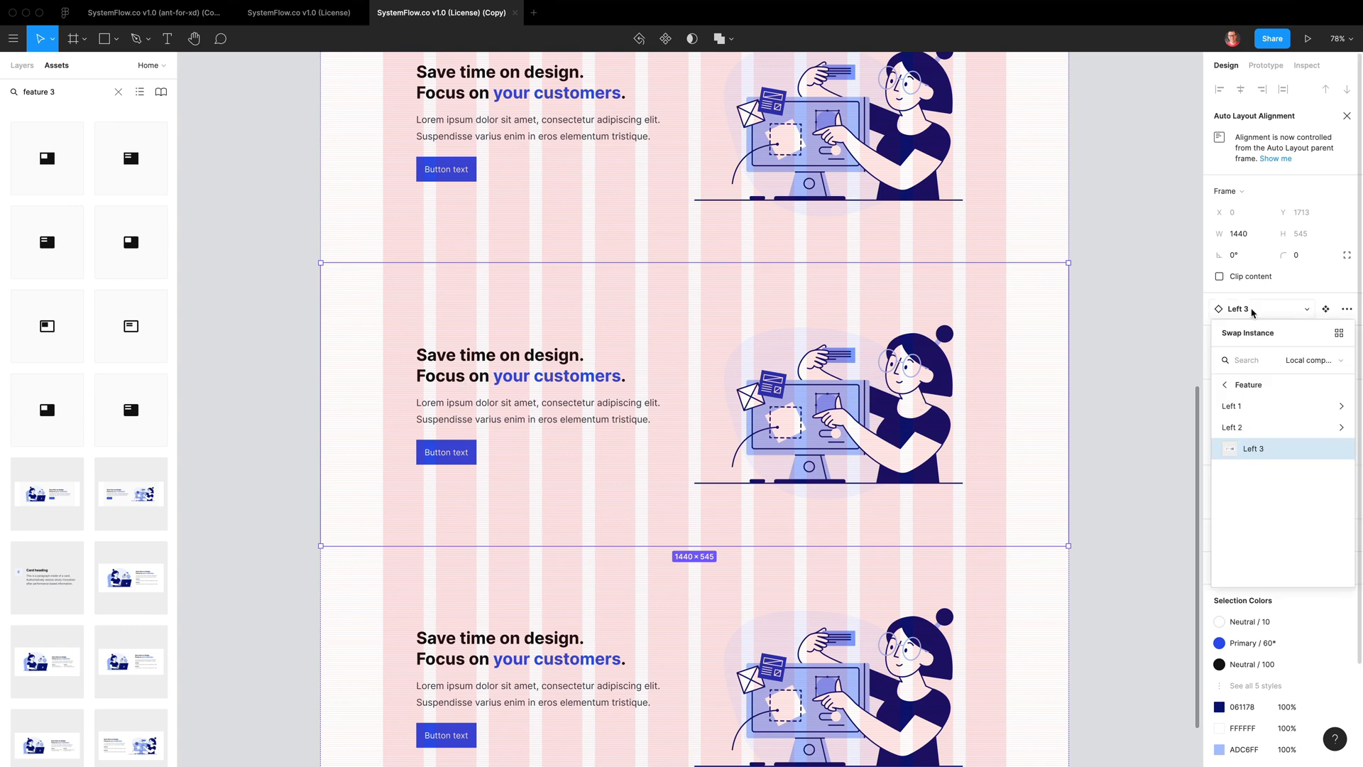
type("feature right 3")
left_click(1290, 388)
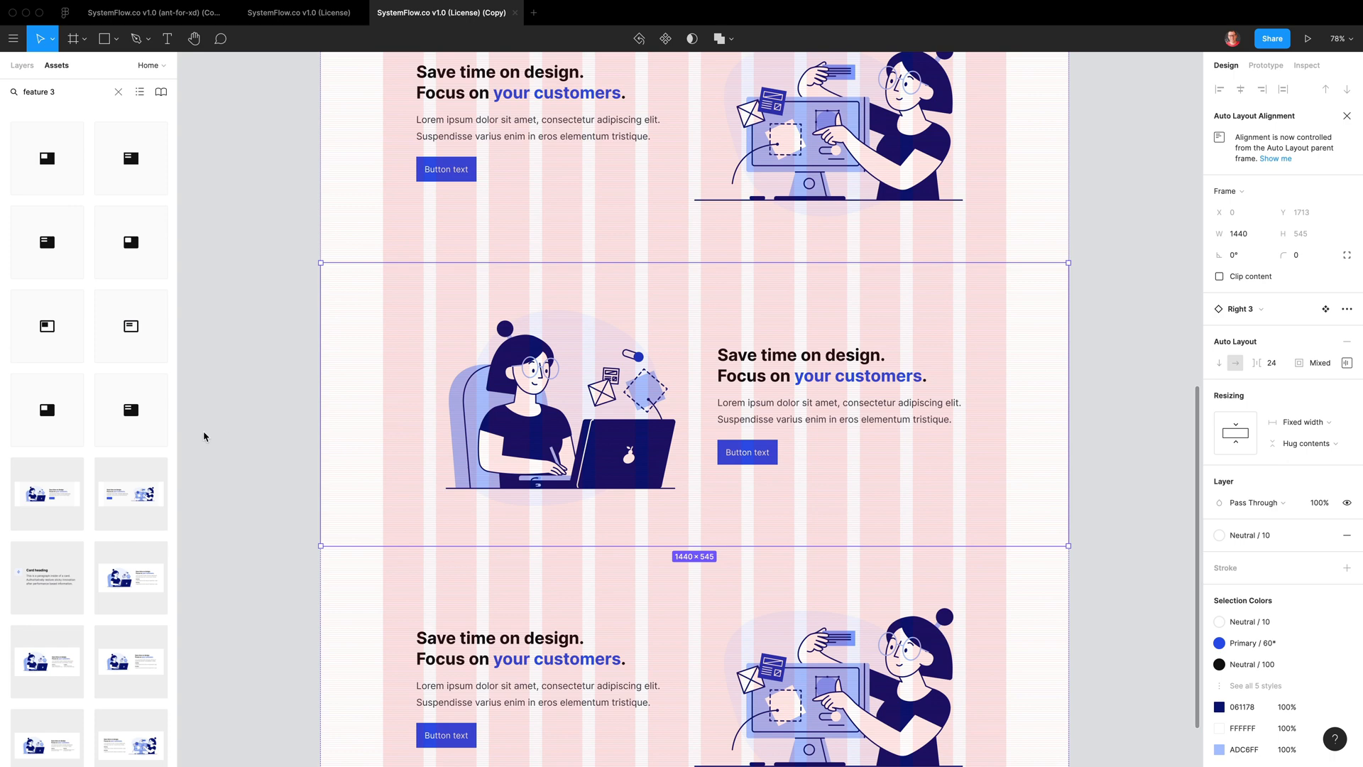
Search the component assets for "3 col vertical", list them by name, and add Feature / Grid / 3 Col / Vertical / Basic at the page's end
scroll(315, 470, "down", 5)
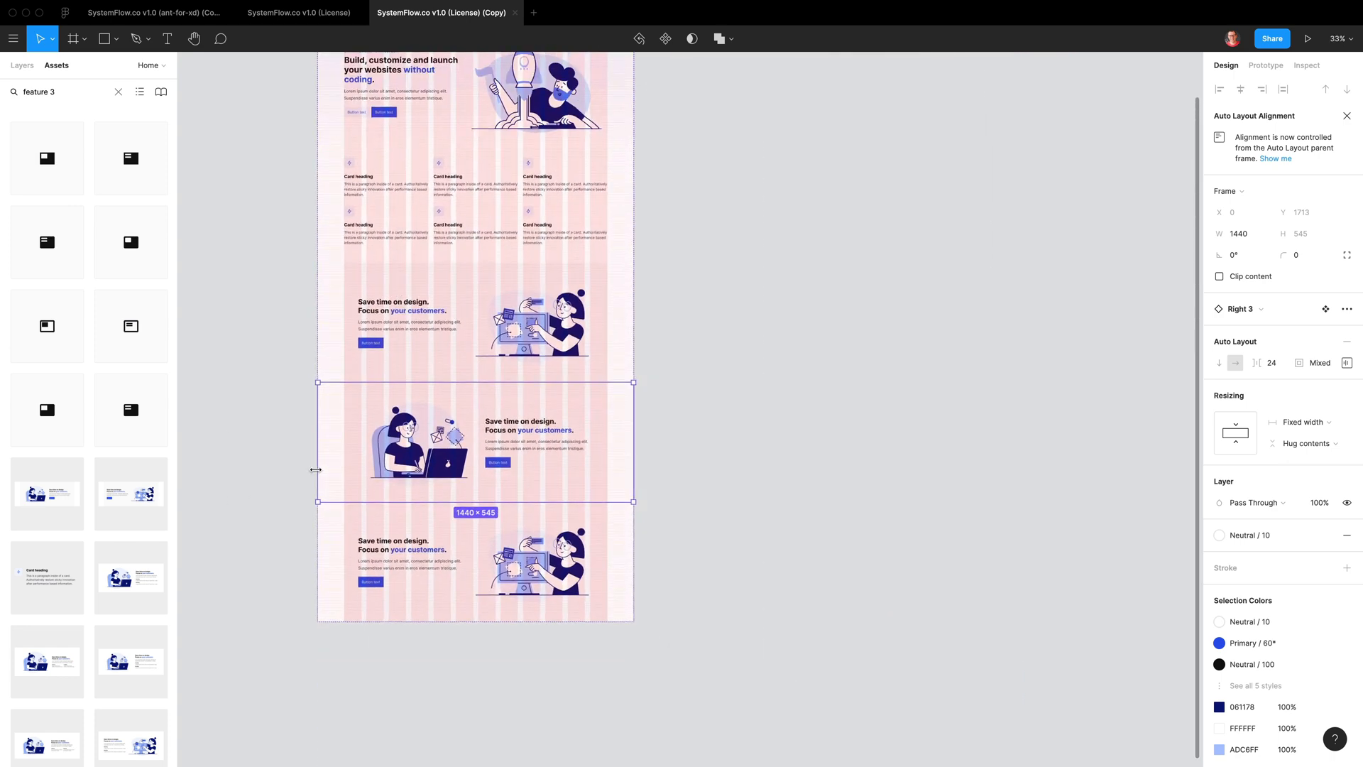
scroll(318, 476, "down", 2)
scroll(318, 477, "left", 3)
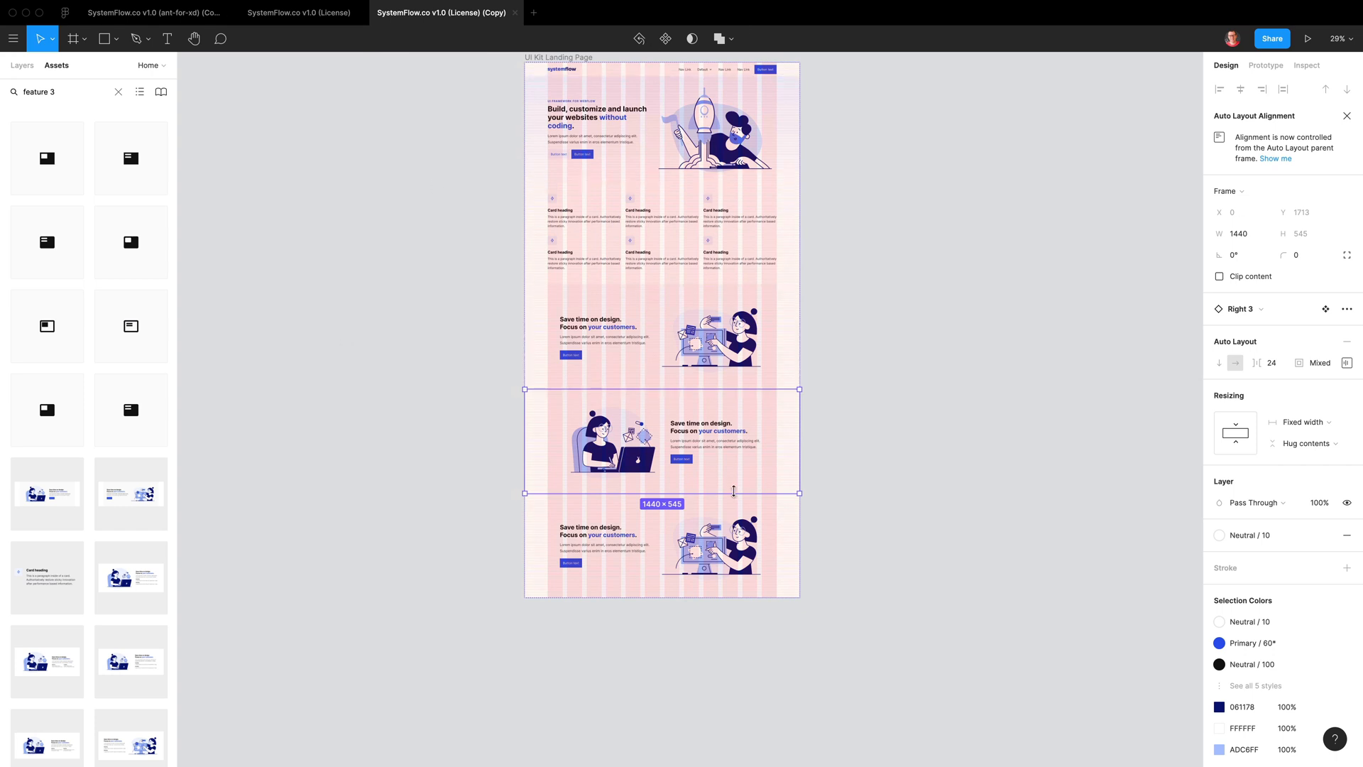
key("shift+Tab")
key("shift+Tab")
key("shift+Tab")
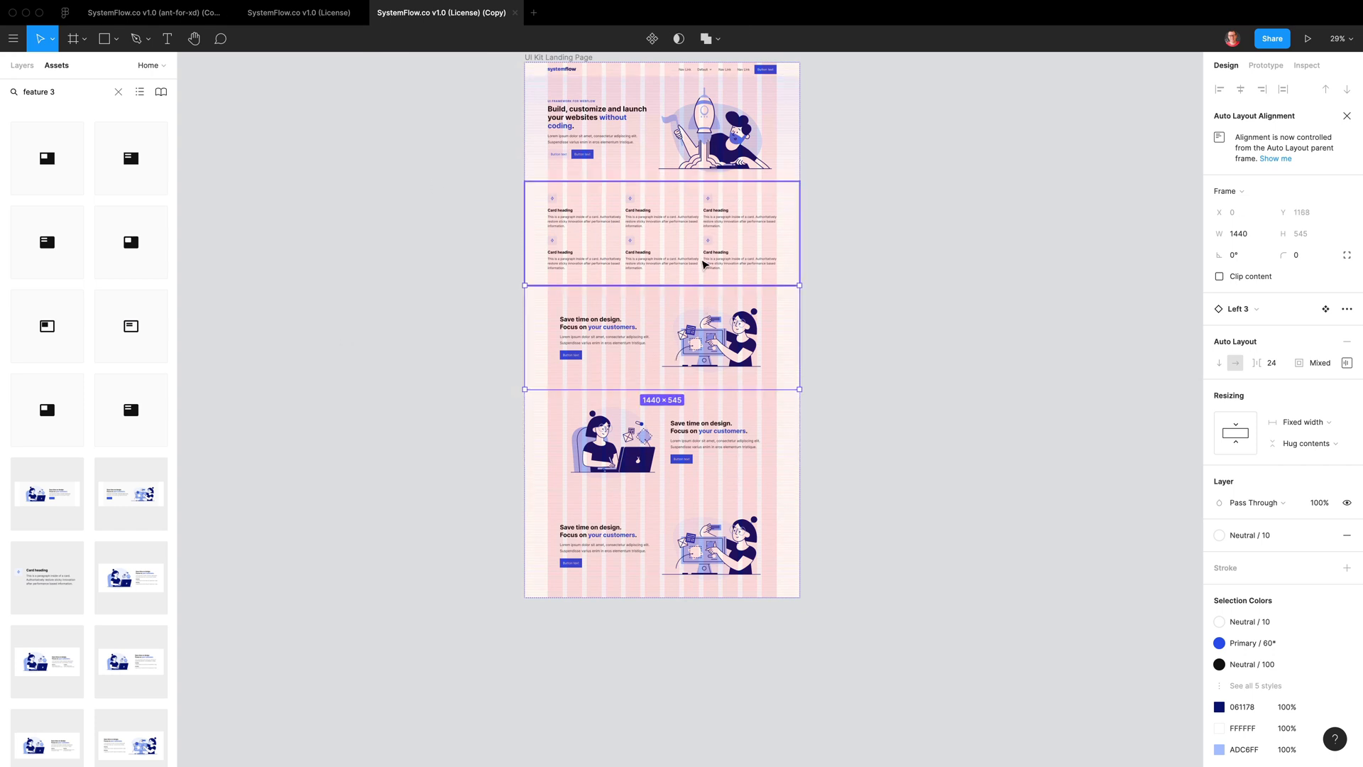
left_click(67, 93)
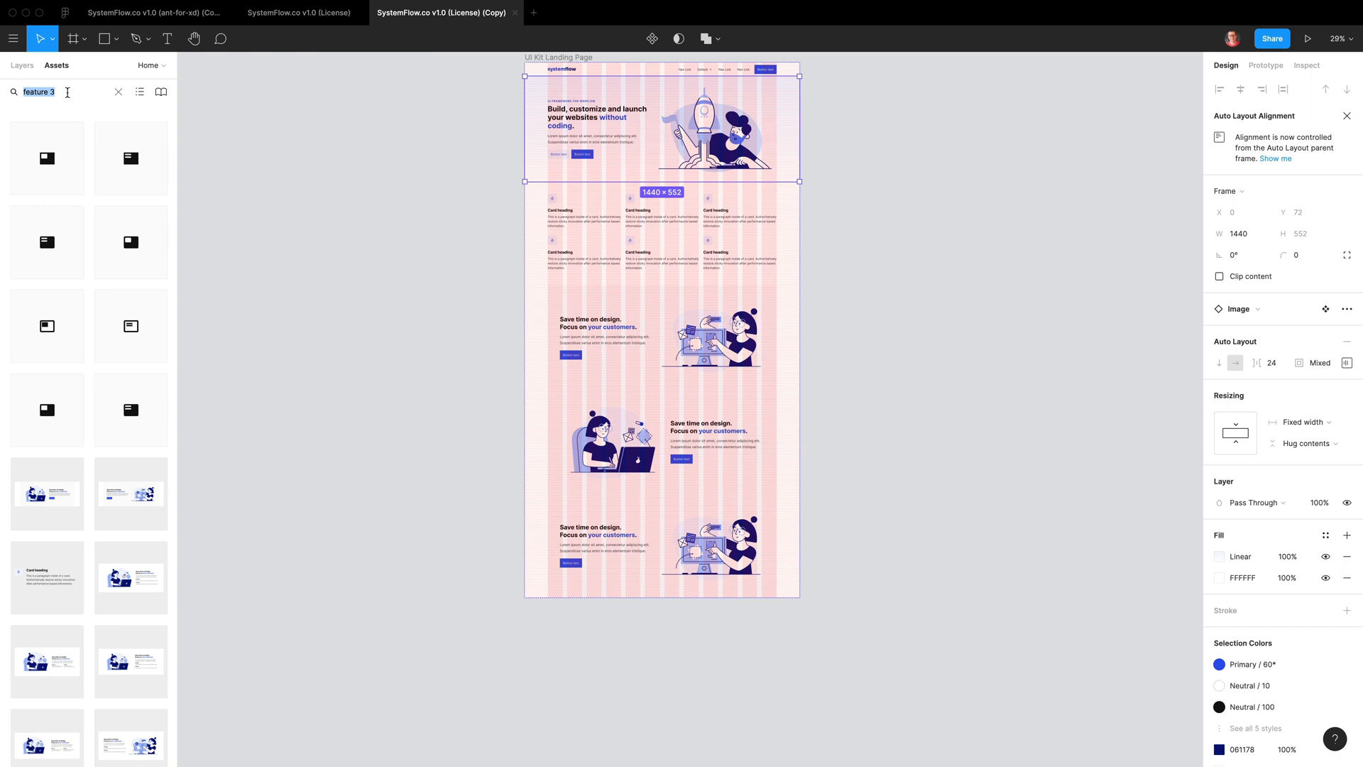
type("3 col vertical")
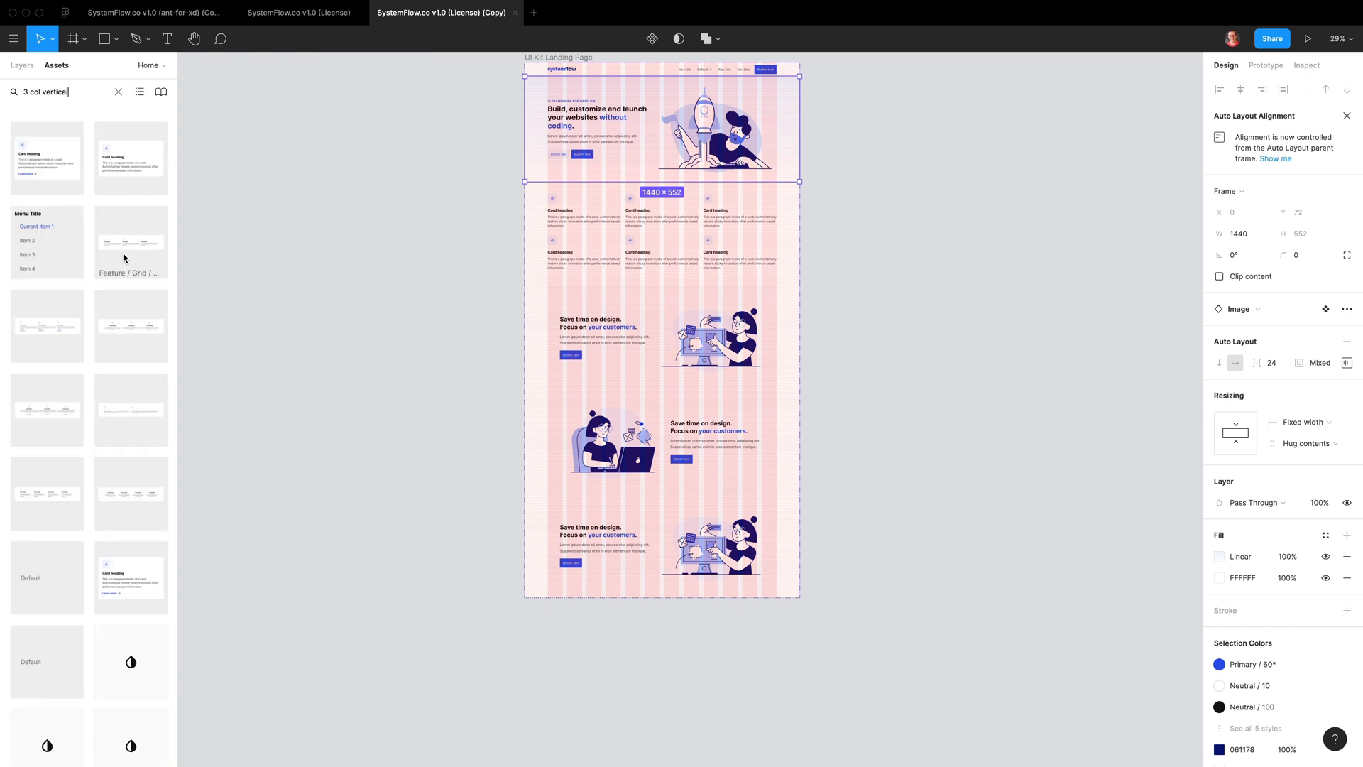
left_click(140, 93)
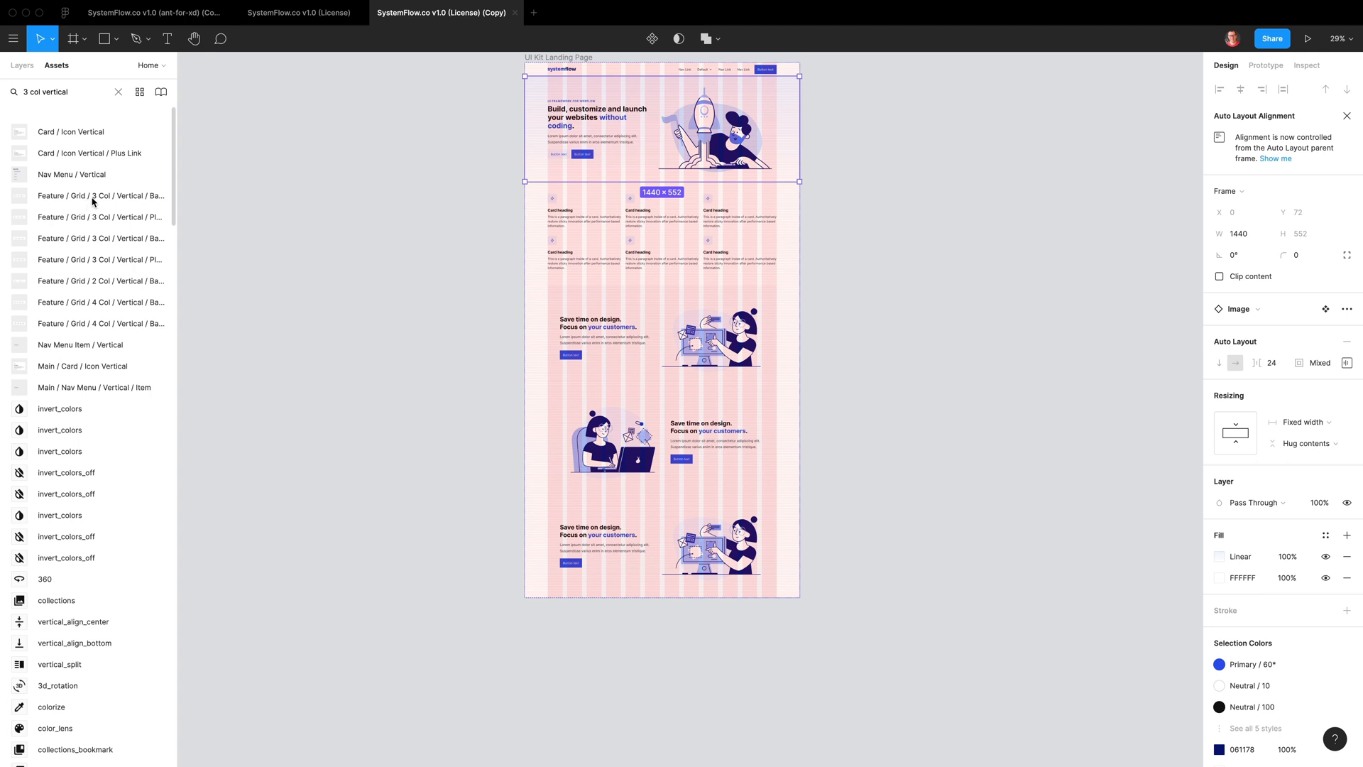
left_click_drag(89, 199, 648, 595)
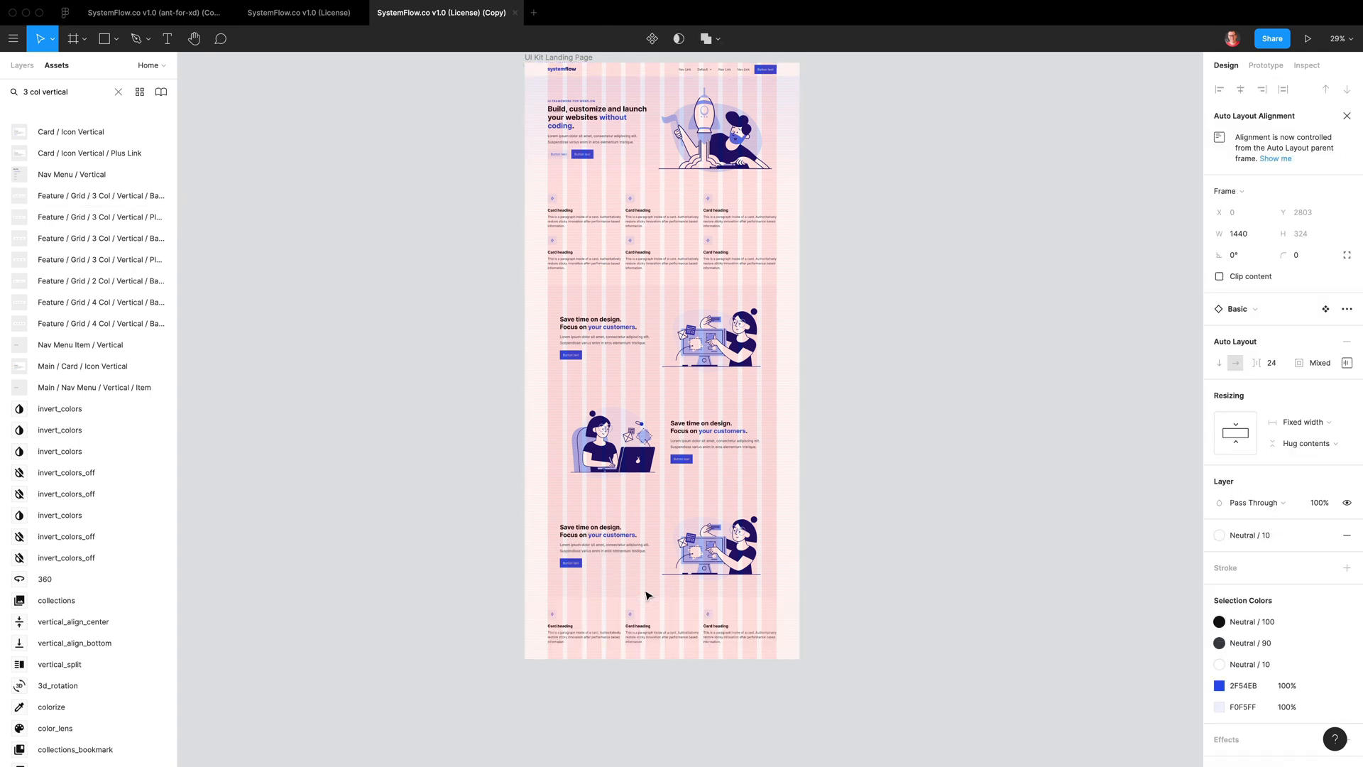
Search the component assets for "testimonials 2 co" and add the first Testimonials / 2 Columns component below the three-column card grid
left_click(118, 92)
type("tek")
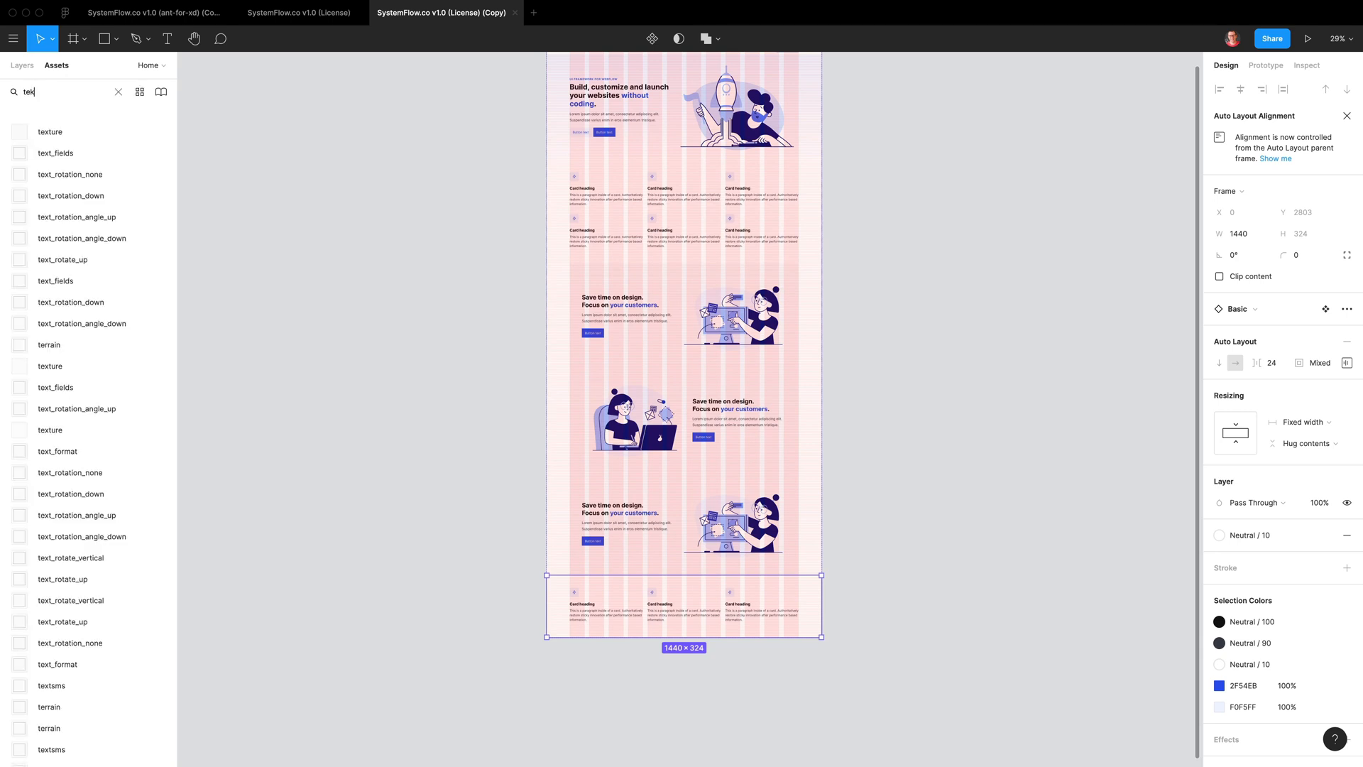
key("BackSpace")
type("stimonial ss ")
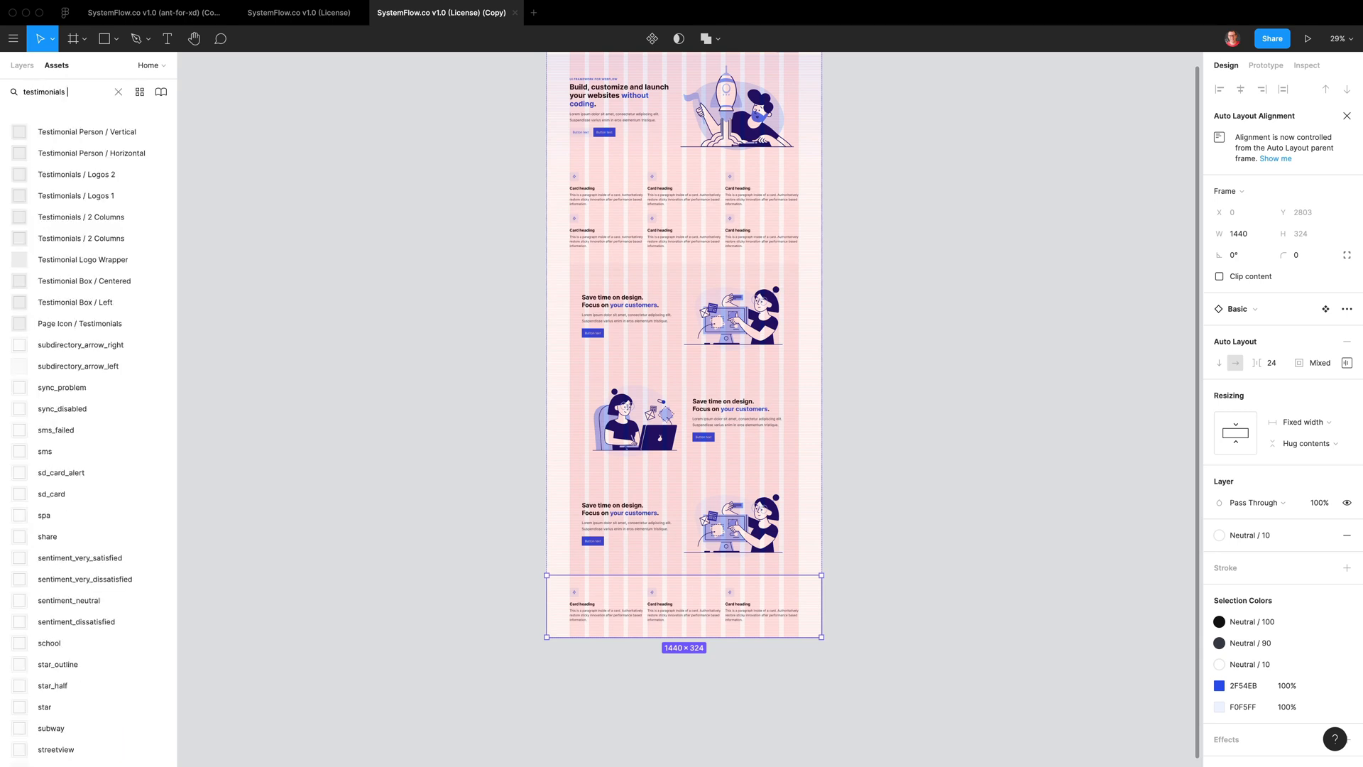
type("2 co")
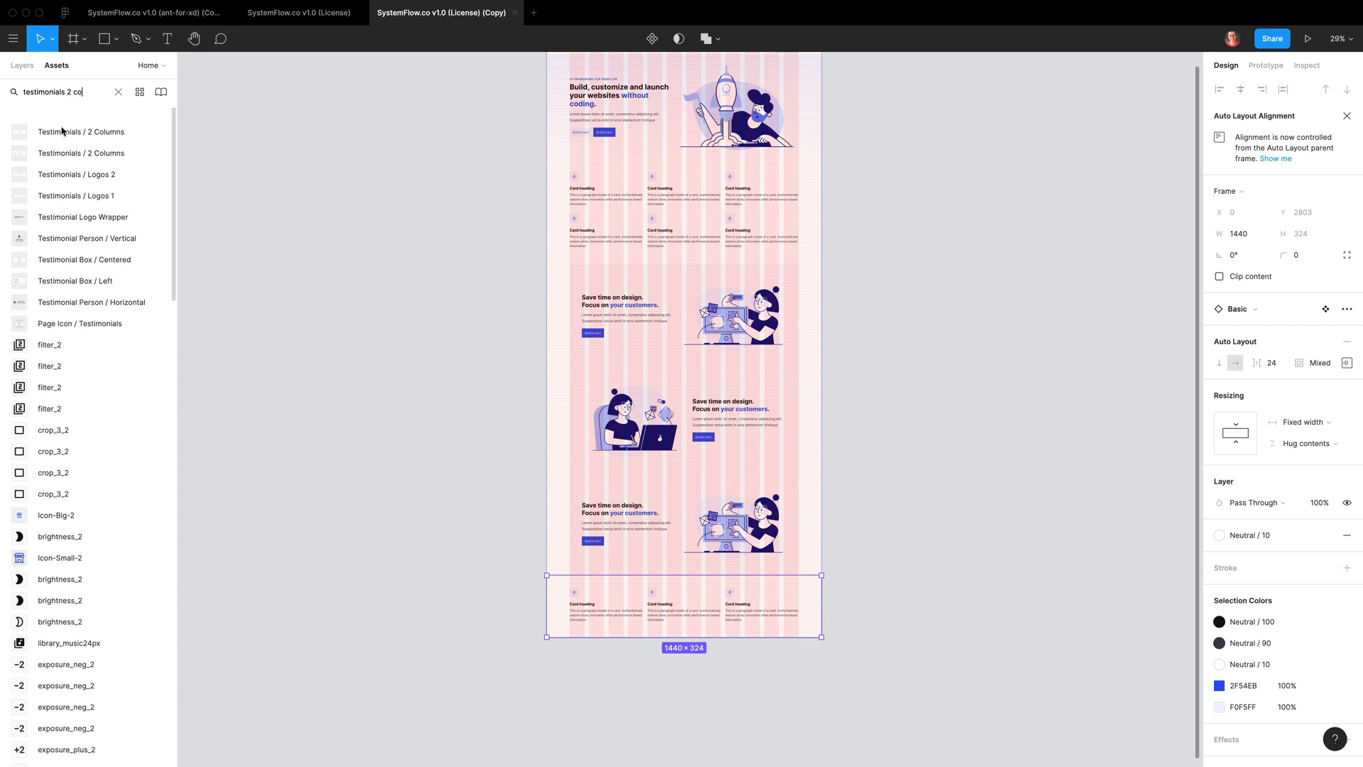
left_click_drag(78, 132, 707, 630)
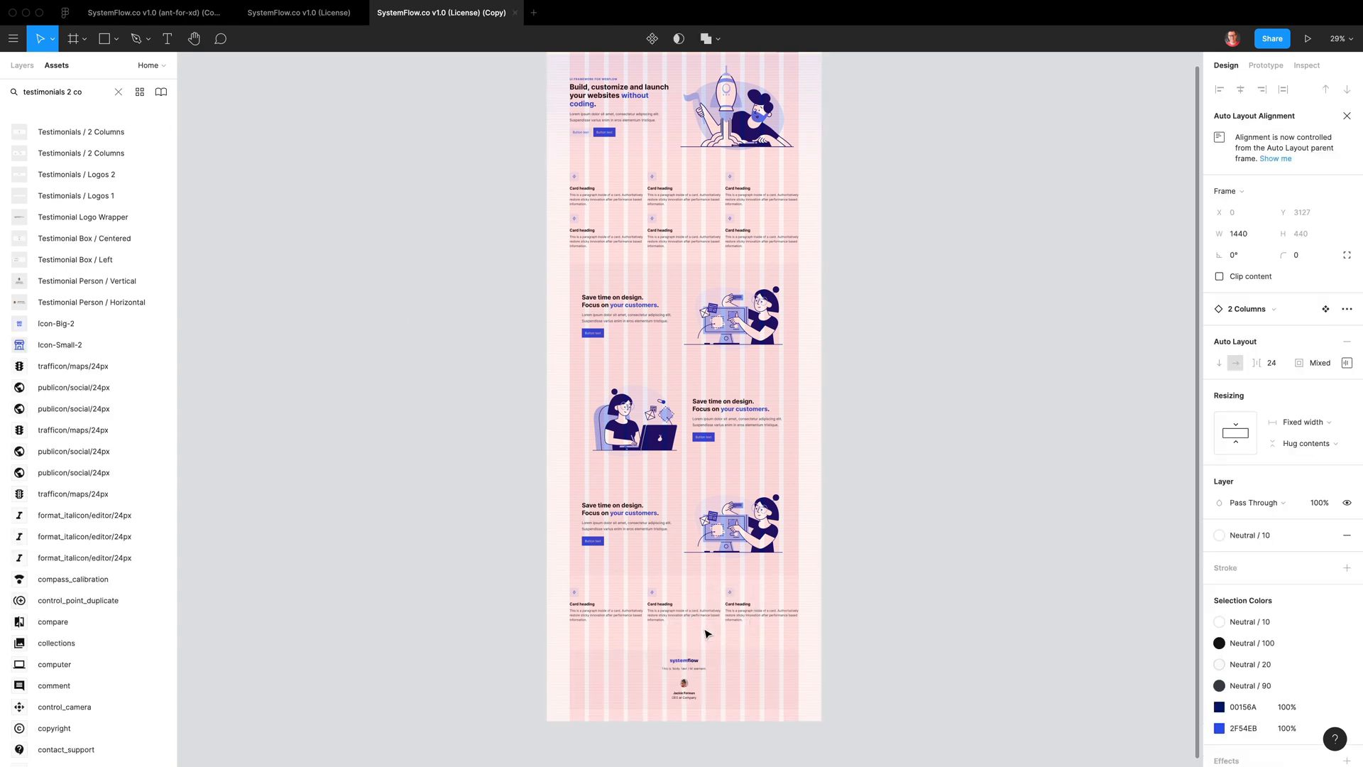
Search the component assets for "pricing" and add Pricing / Basic 2 below the testimonials section
left_click(94, 89)
type("pricing")
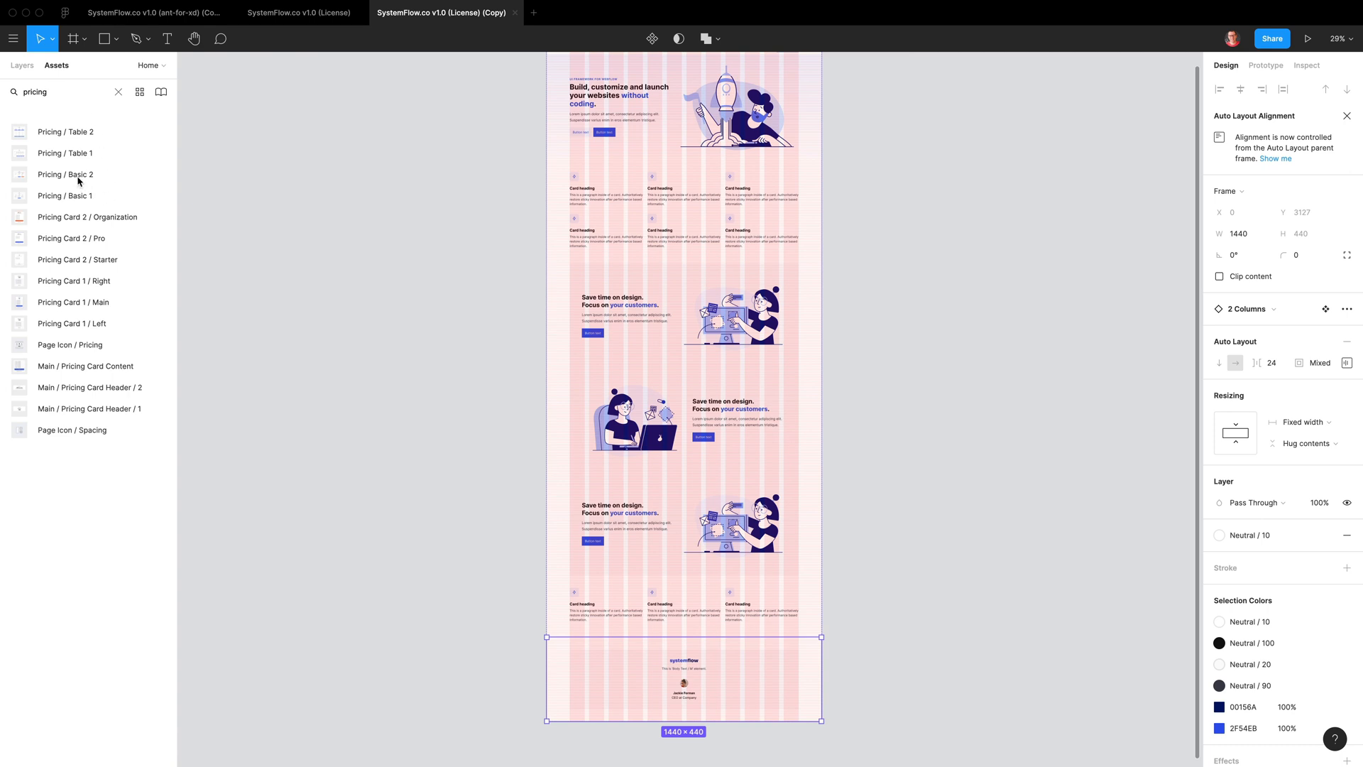
left_click_drag(78, 179, 647, 685)
Search the component assets for "faq 2", add FAQ / 2 Columns to the page, and place it below the pricing section
left_click(62, 90)
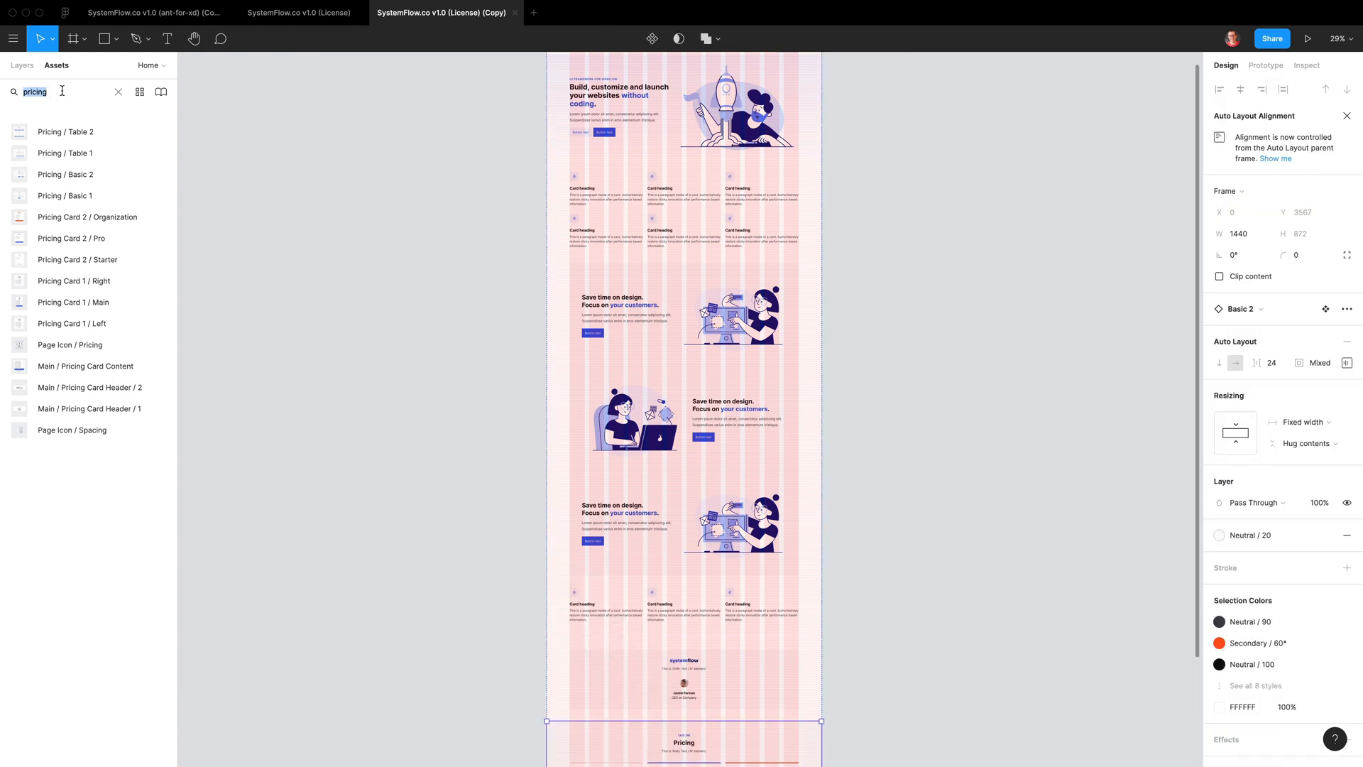
type("faq 2")
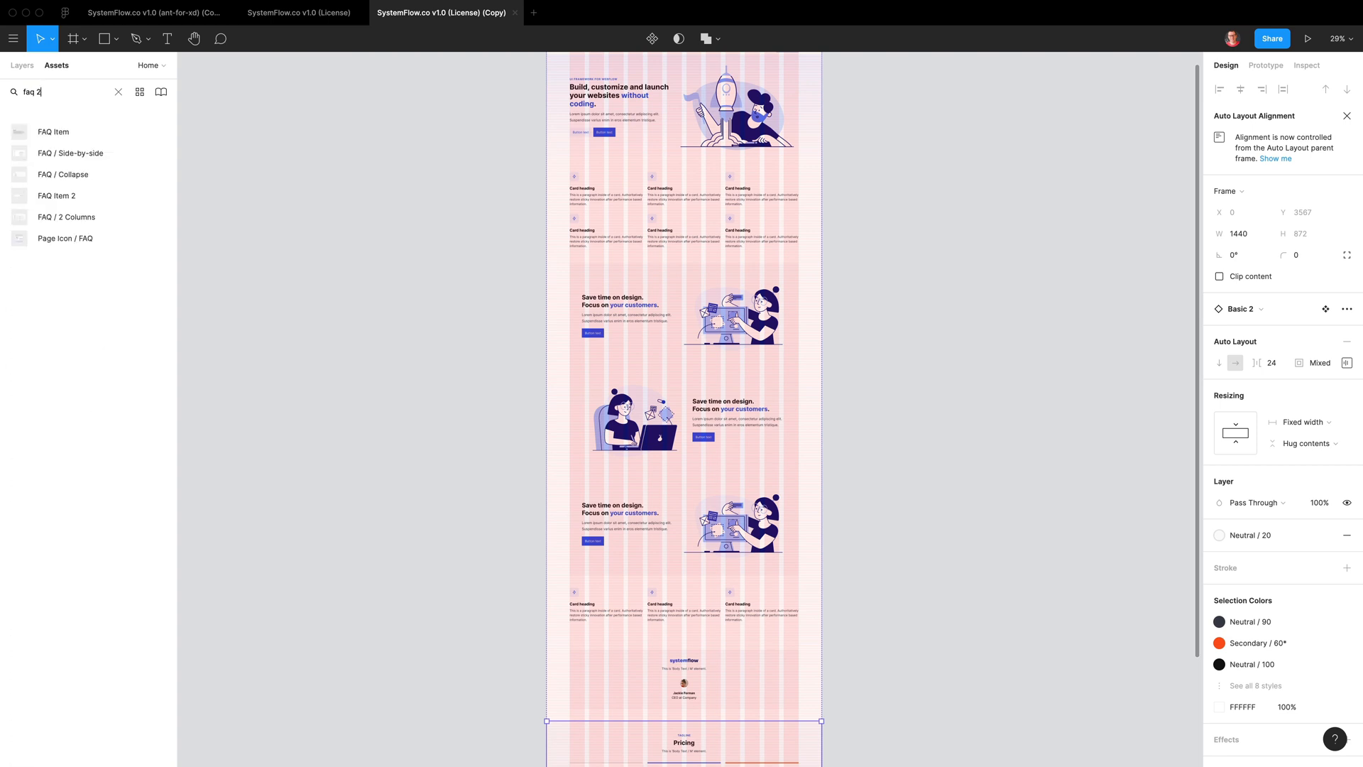
left_click_drag(68, 153, 700, 761)
scroll(704, 597, "down", 5)
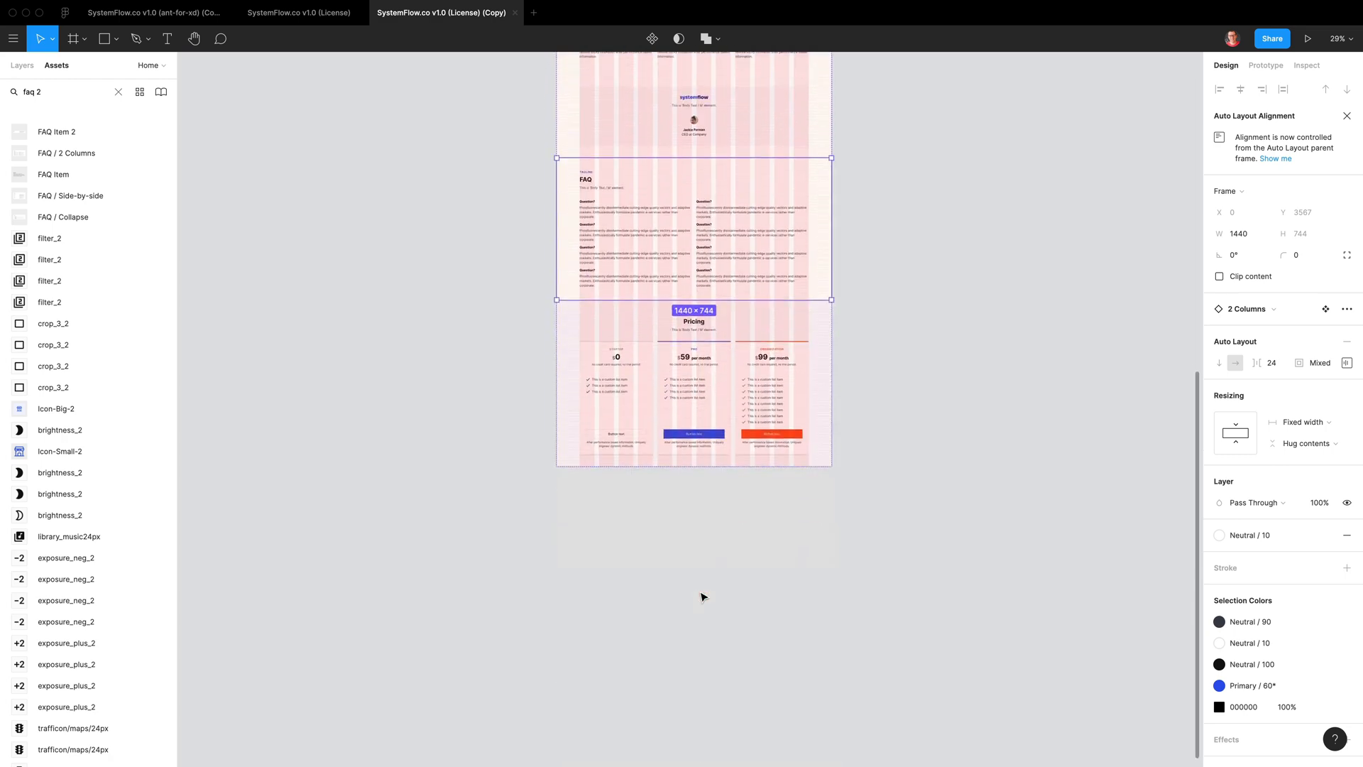
left_click_drag(724, 313, 724, 483)
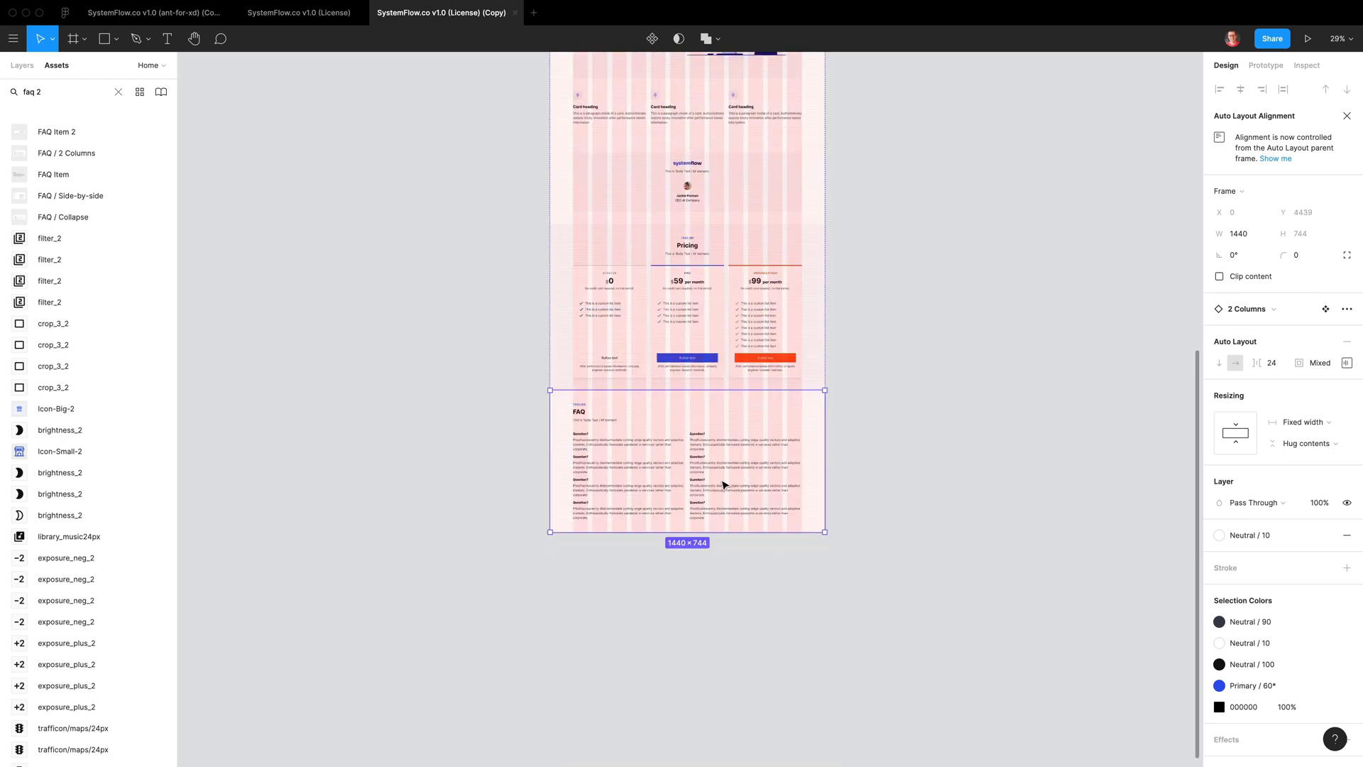
Search the component assets for "footer dar" and add Footer / Dark / 3 below the FAQ section
left_click(47, 91)
type("footer dar")
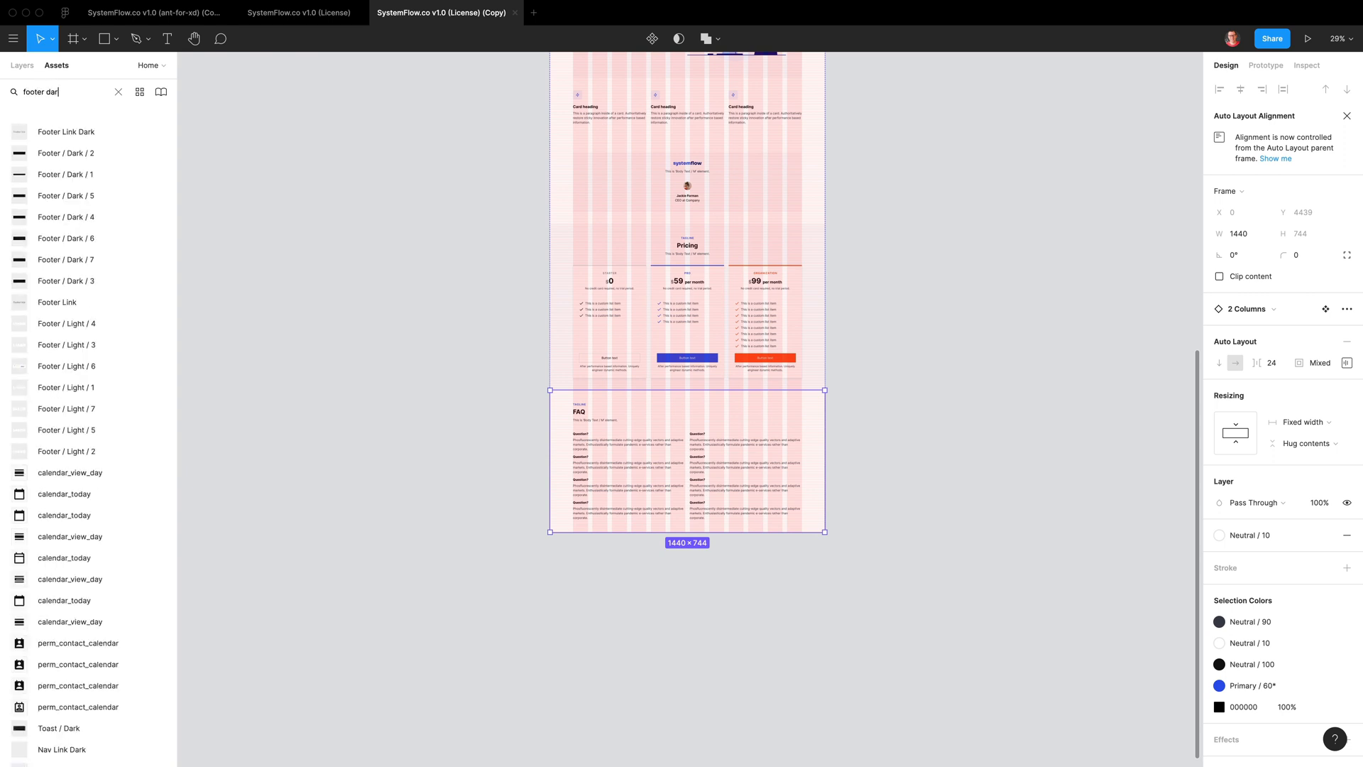
left_click_drag(91, 279, 707, 526)
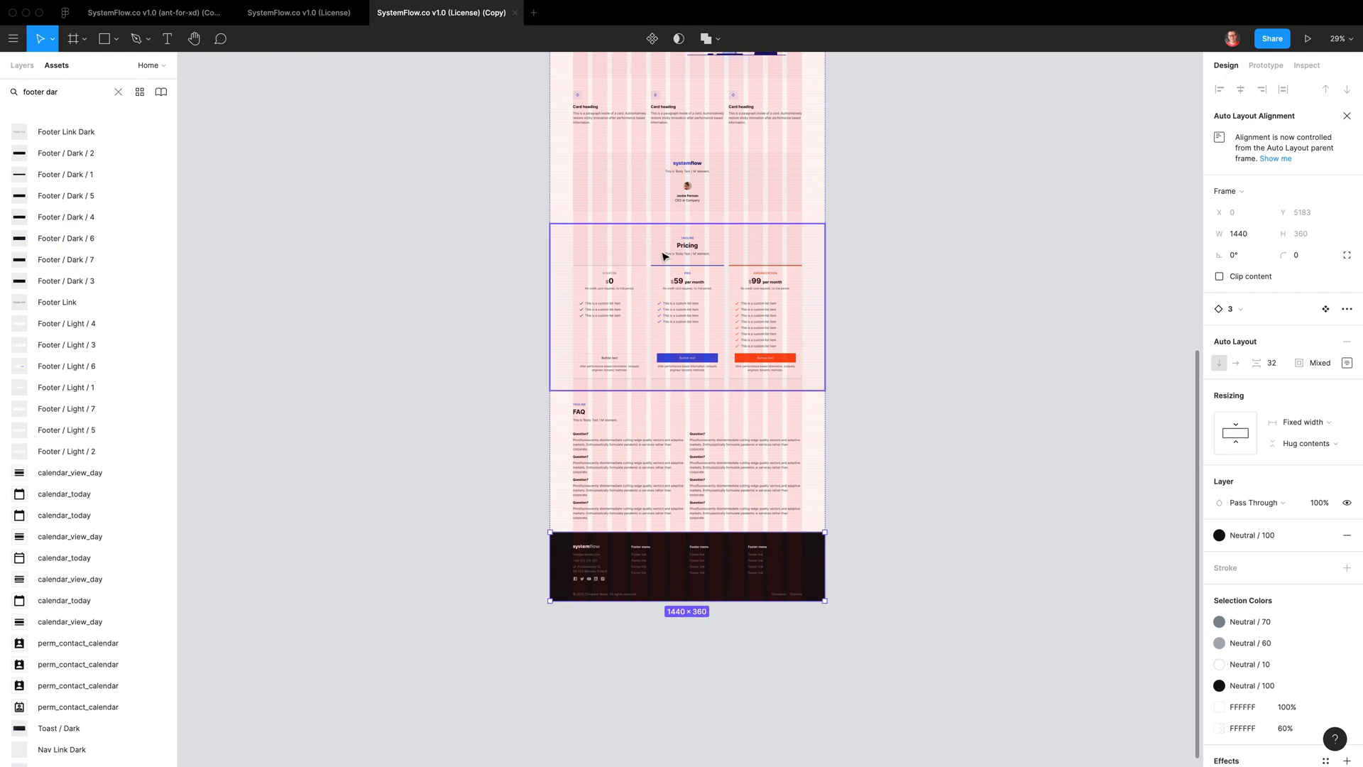
Switch to the SystemFlow website in the browser and open the Feature - Grid templates in its style guide
key("ctrl+Right")
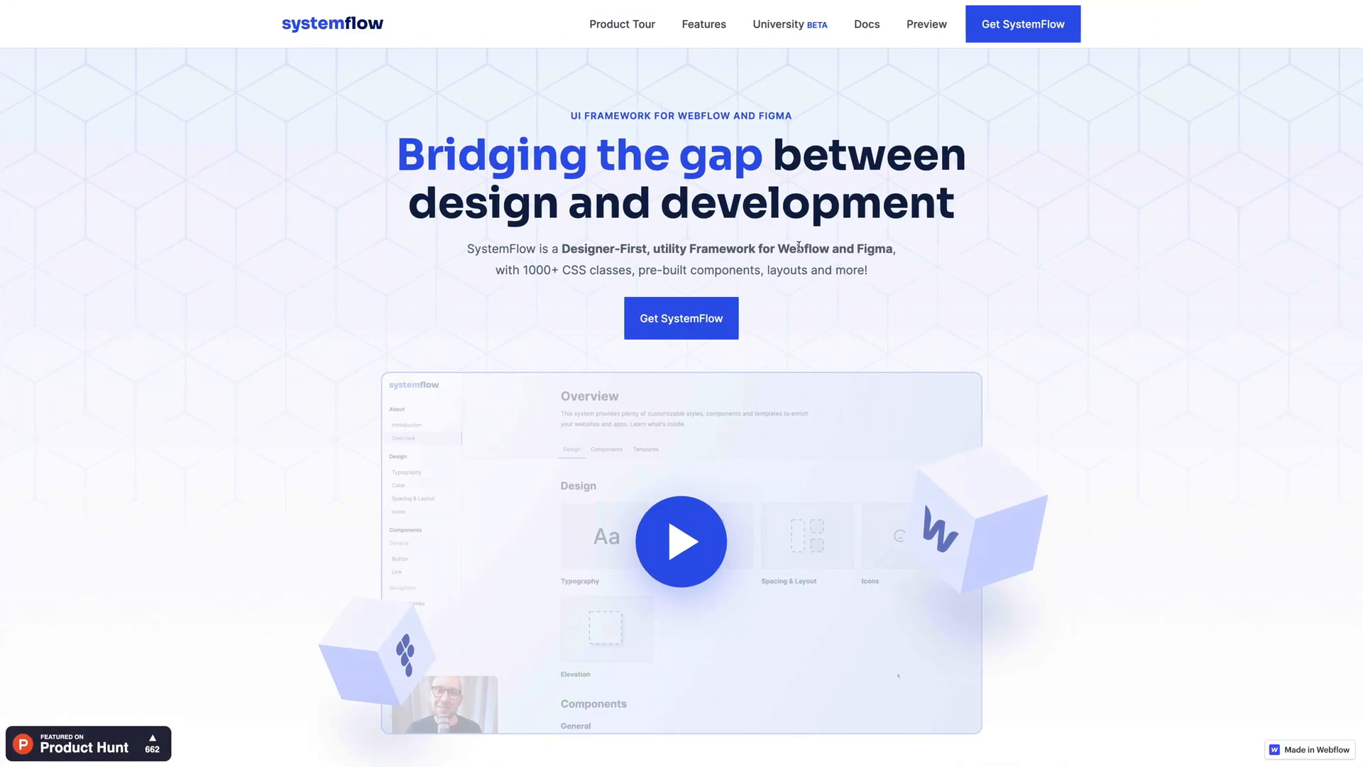
left_click(862, 32)
scroll(89, 276, "down", 15)
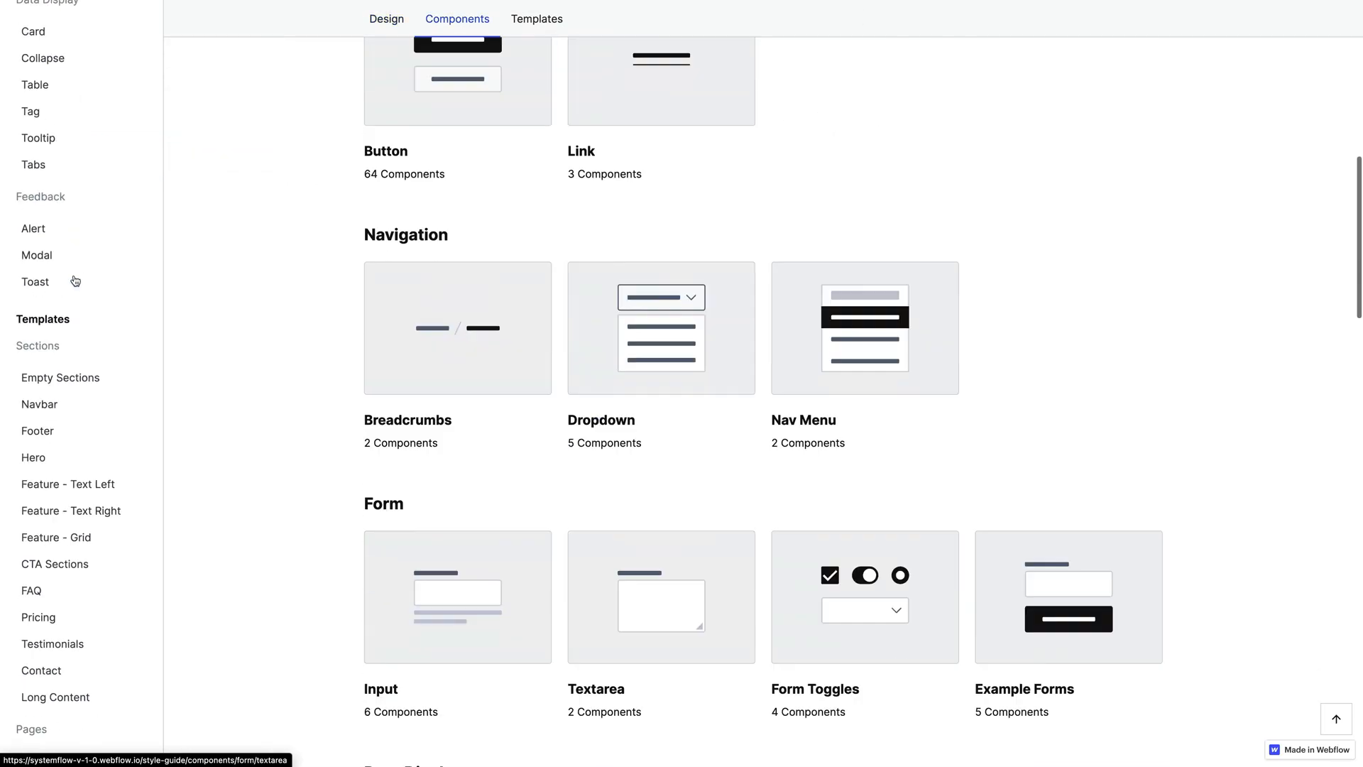
left_click(71, 230)
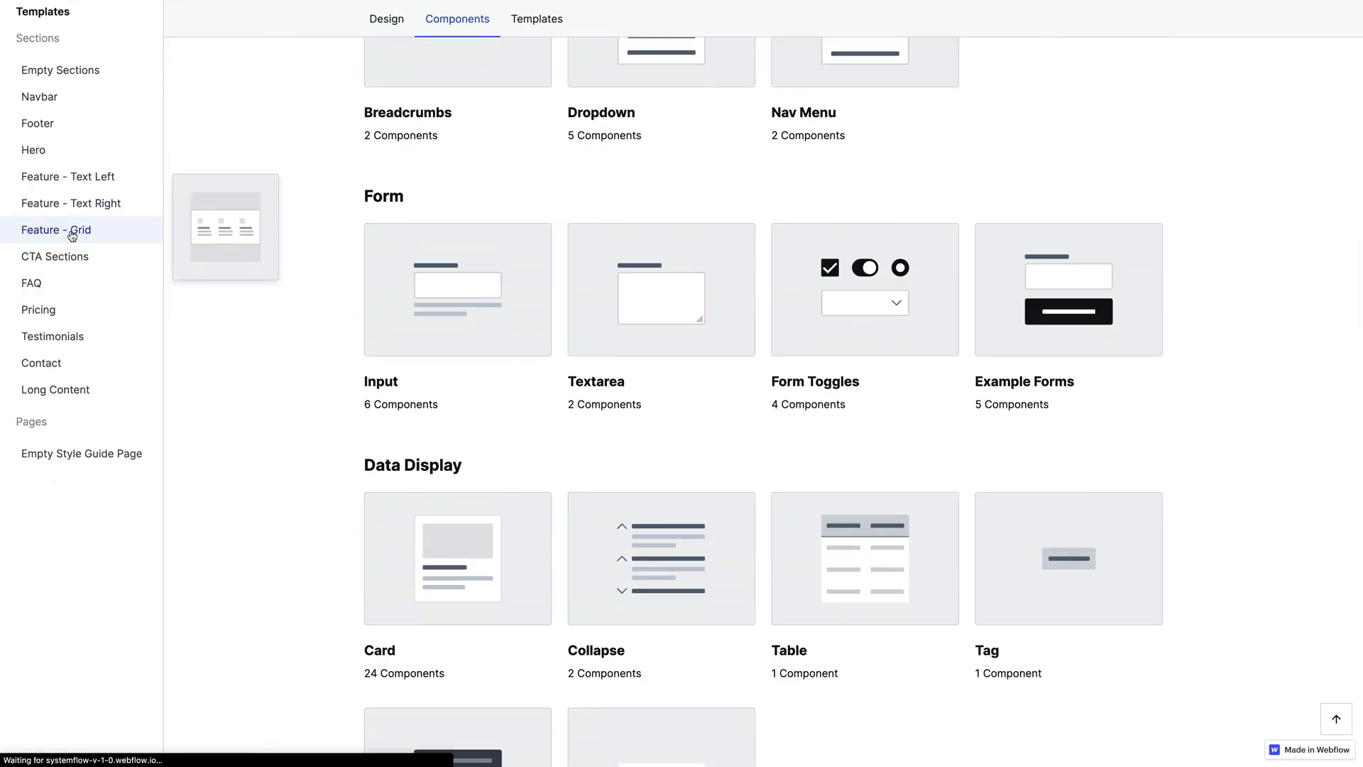
Copy the Feature / Grid / 2×2 / Horizontal / Basic name from the style guide and search the Figma component assets for it
scroll(761, 249, "down", 15)
scroll(762, 249, "down", 8)
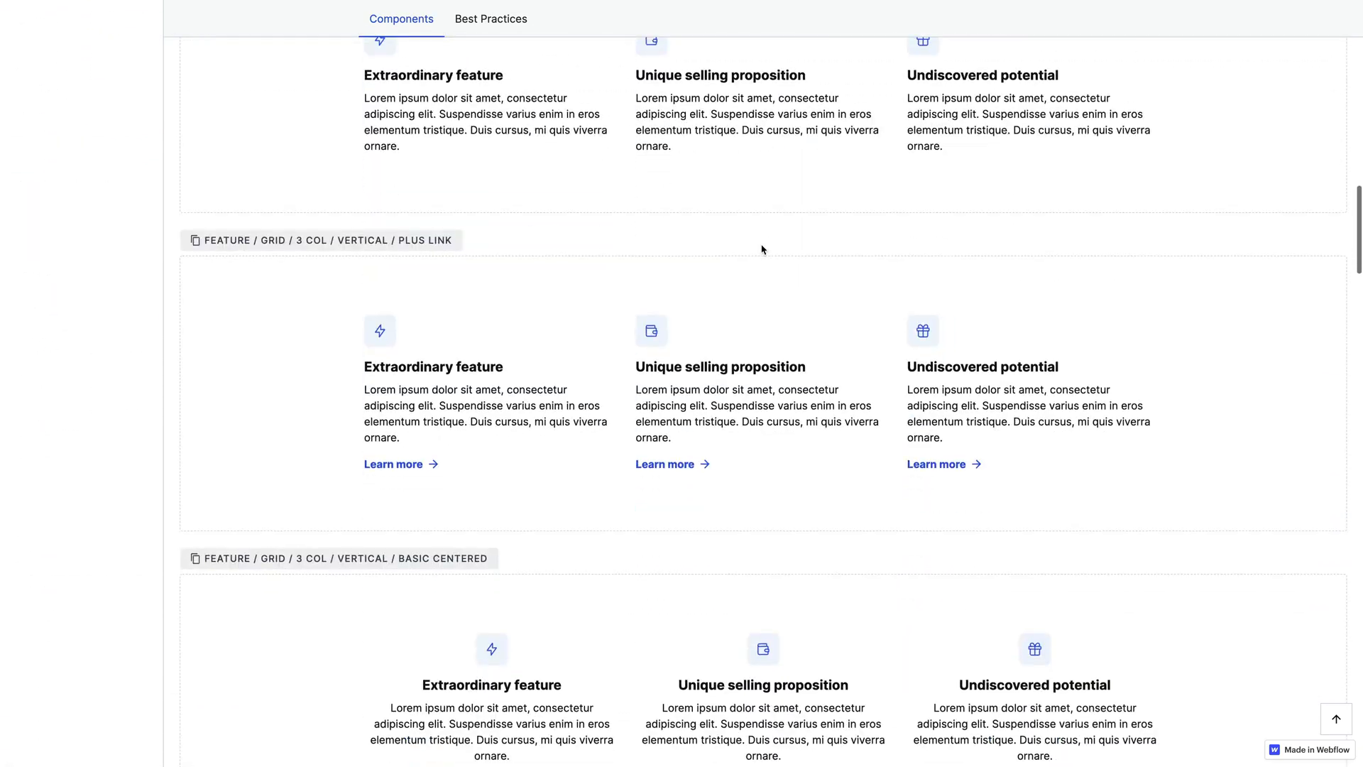
scroll(762, 249, "up", 10)
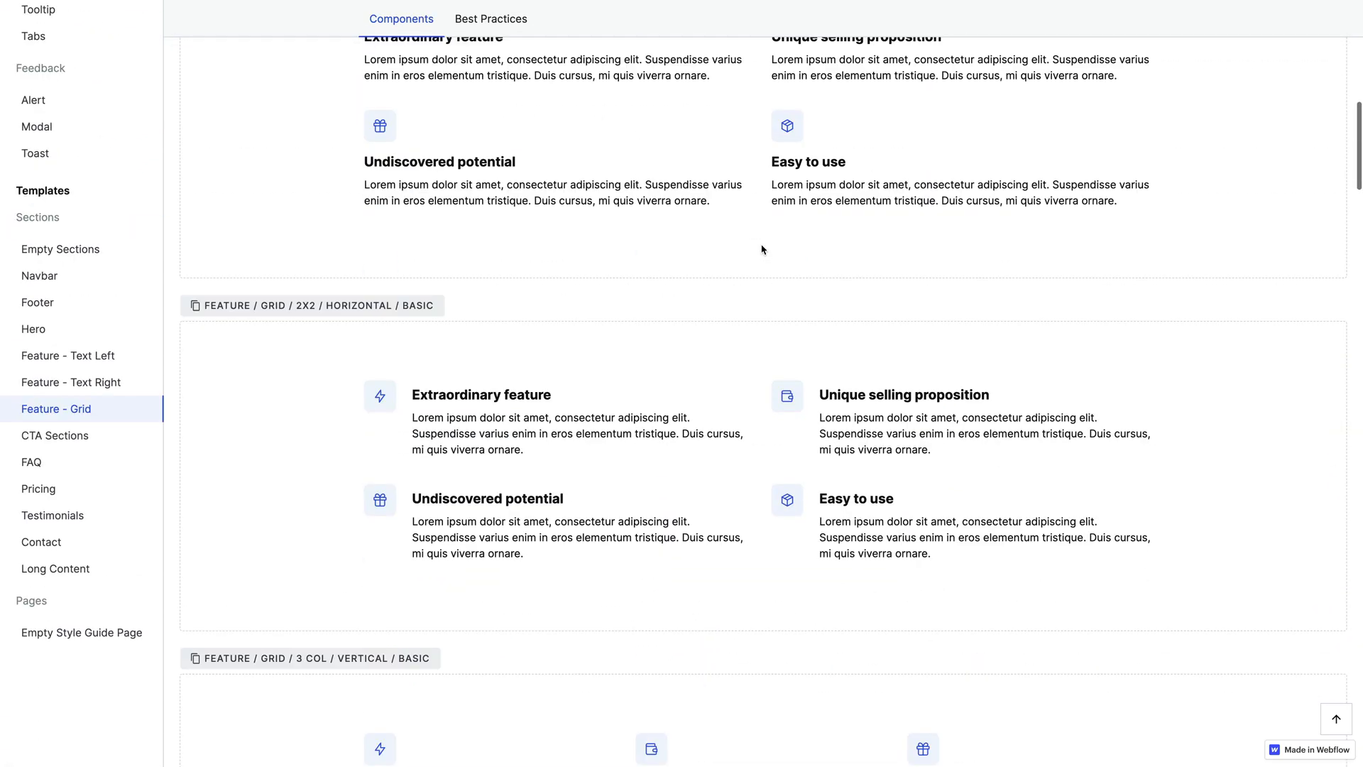
left_click(340, 311)
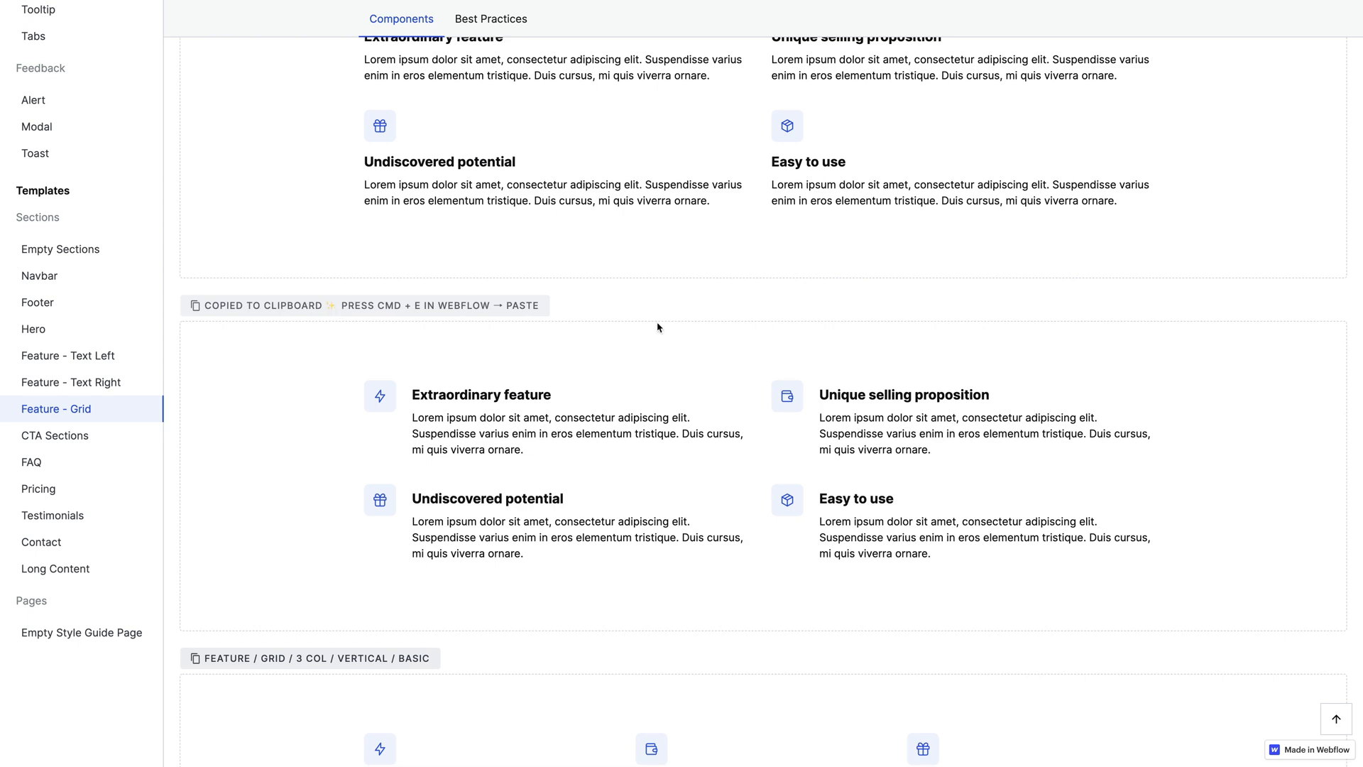
key("ctrl+Left")
triple_click(63, 86)
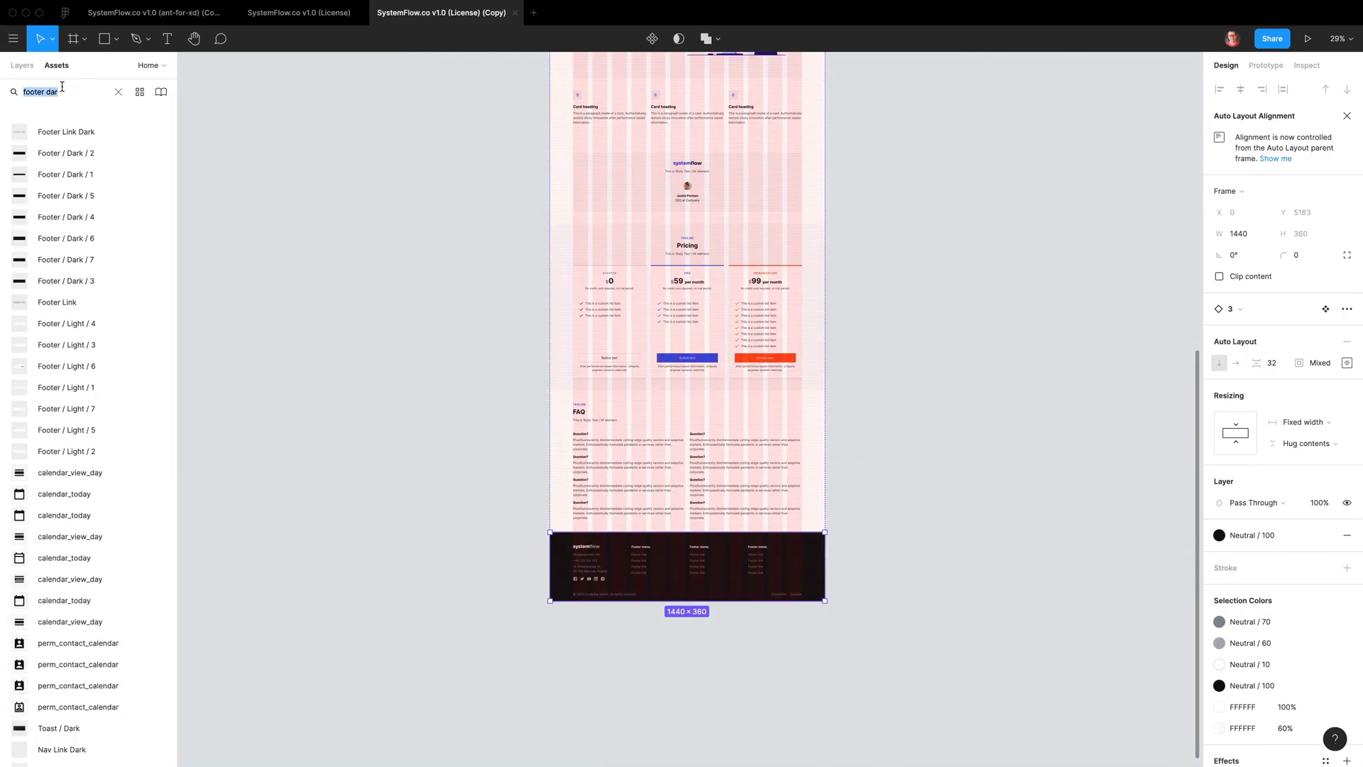
key("super+v")
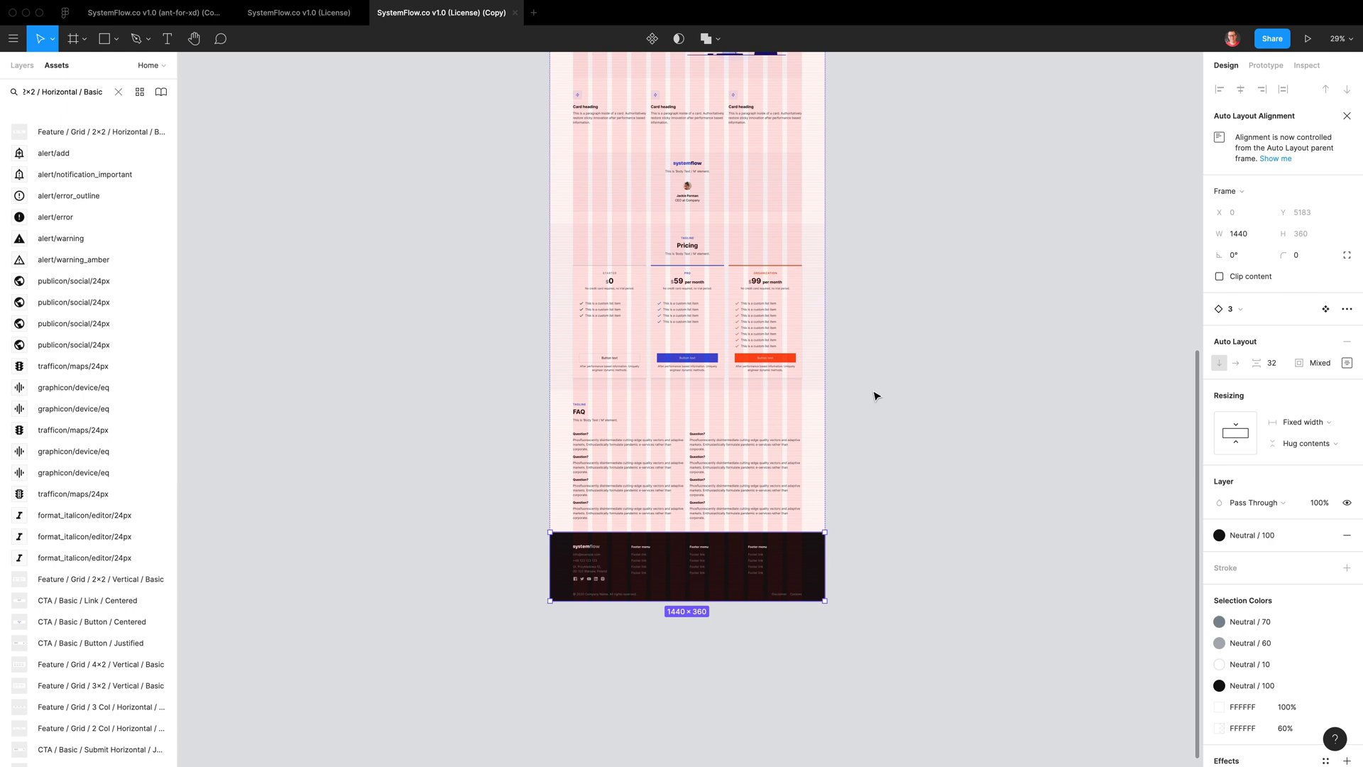
key("ctrl+Right")
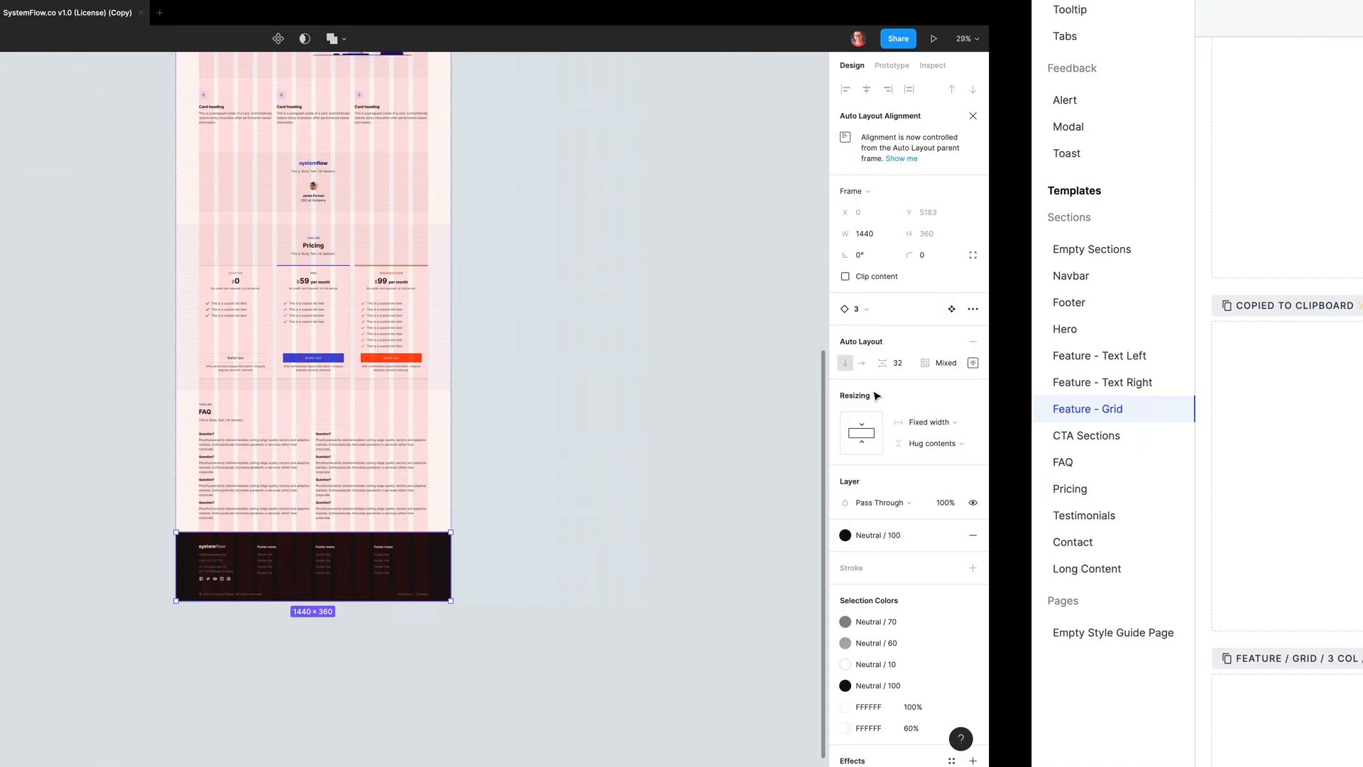
key("ctrl+Left")
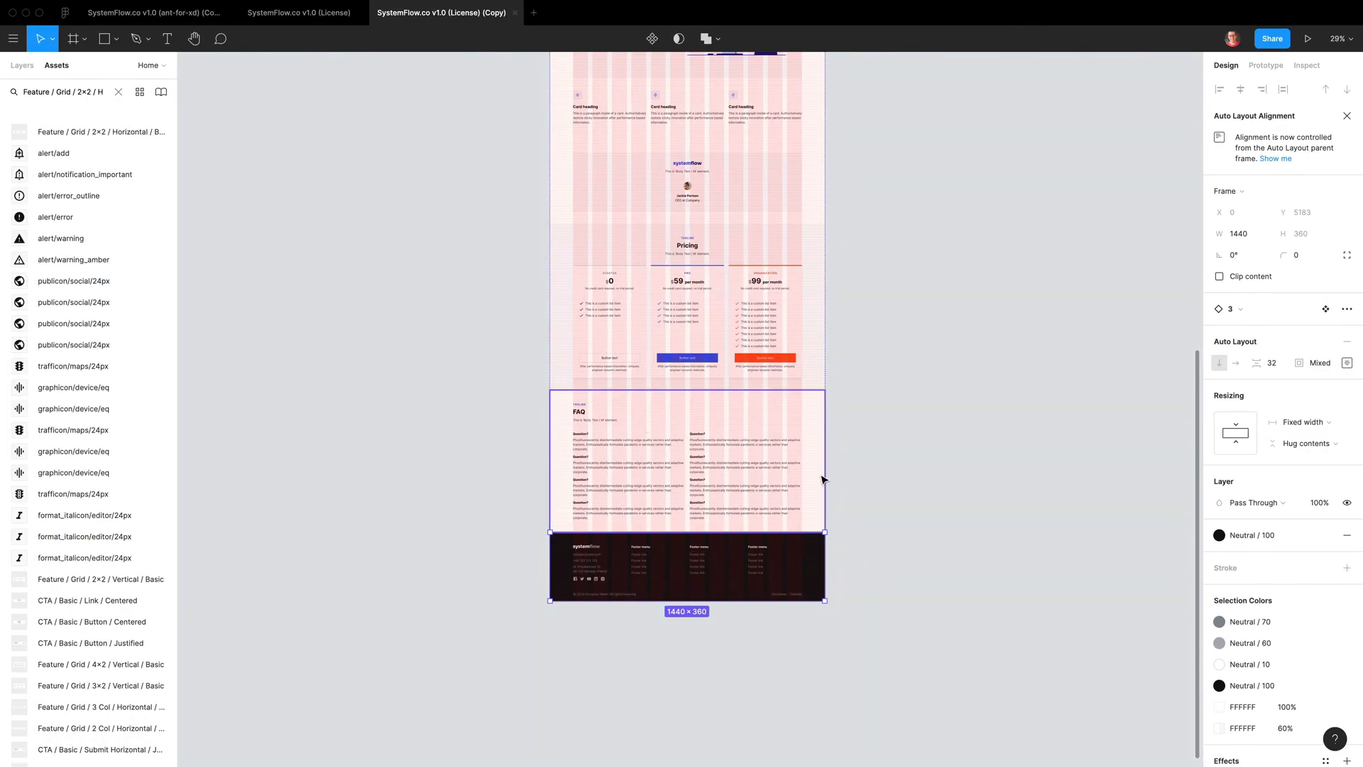
Swap the single testimonial section for the other 2 Columns testimonials variant, searching the instances for "testimoni"
scroll(822, 480, "up", 6)
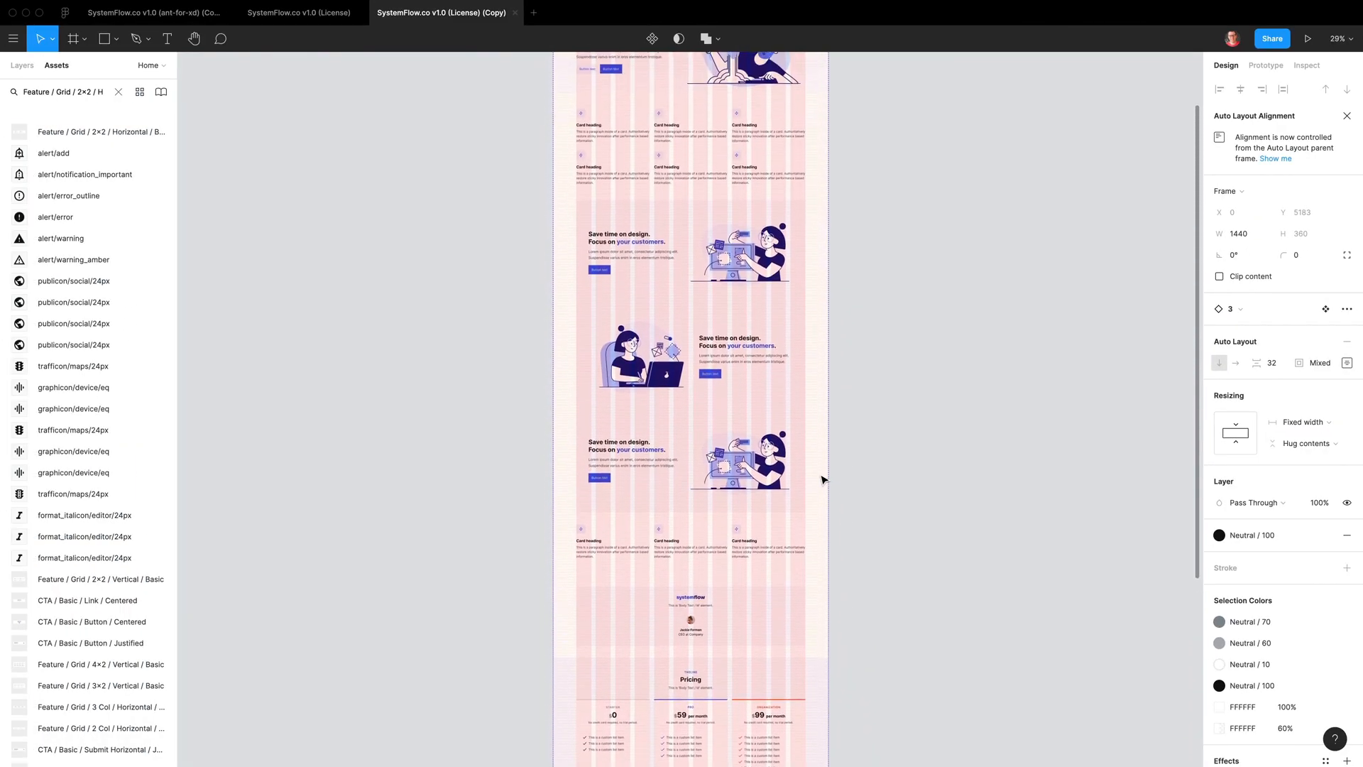
scroll(822, 480, "up", 1)
left_click(787, 626)
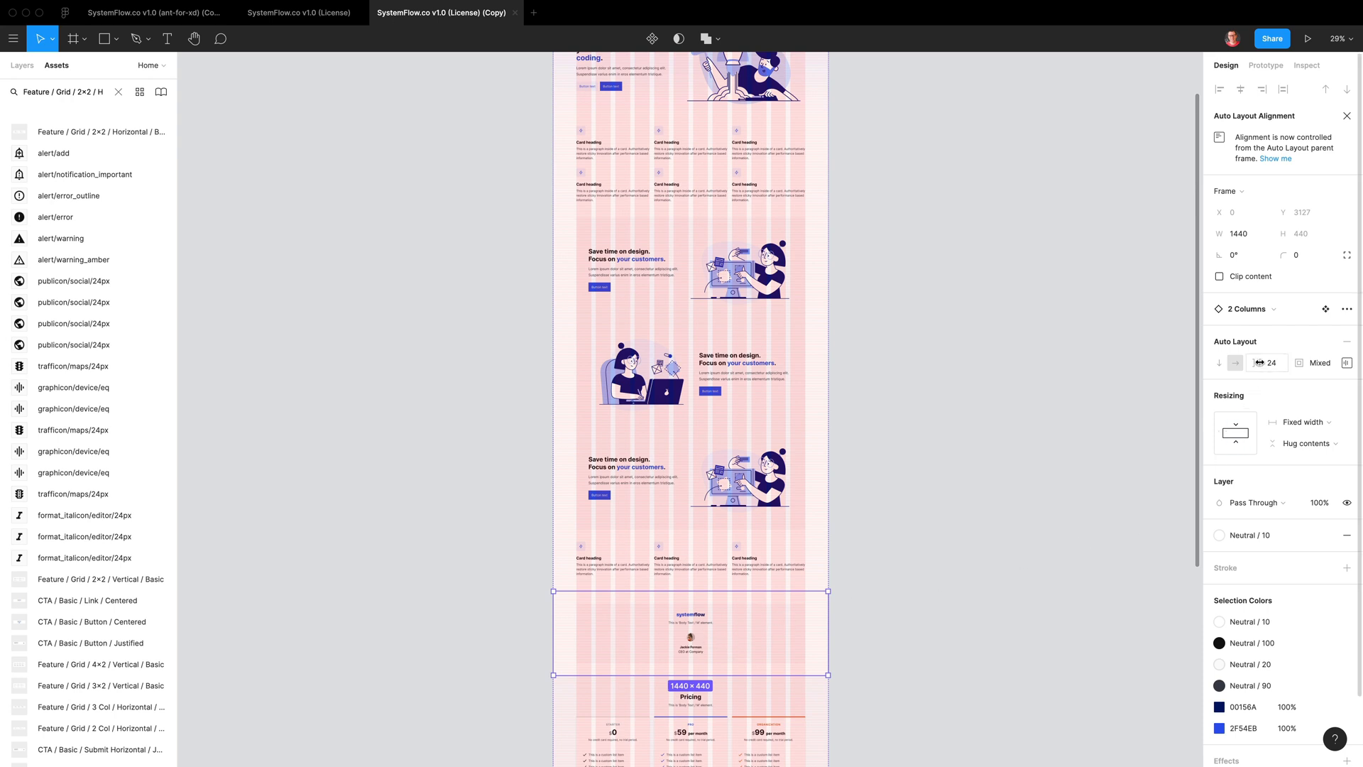
left_click(1253, 310)
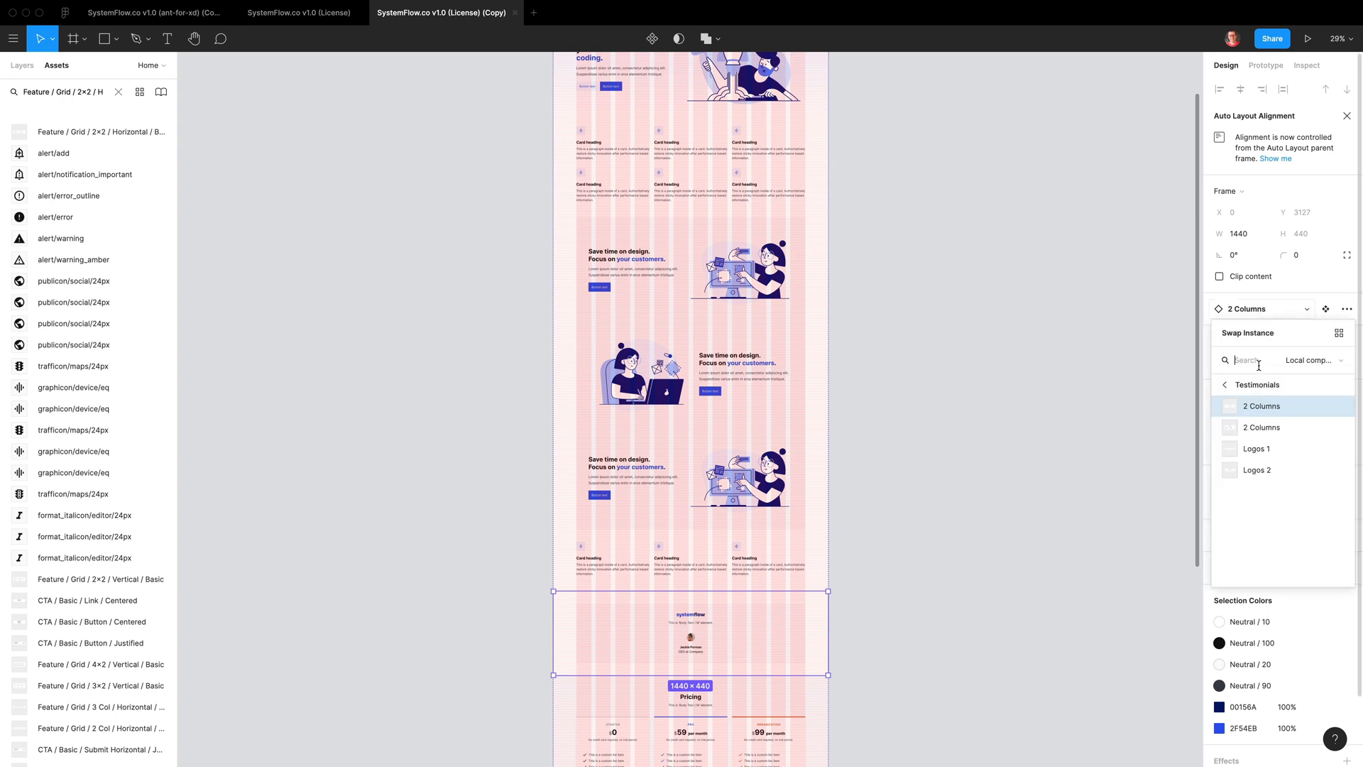
type("te")
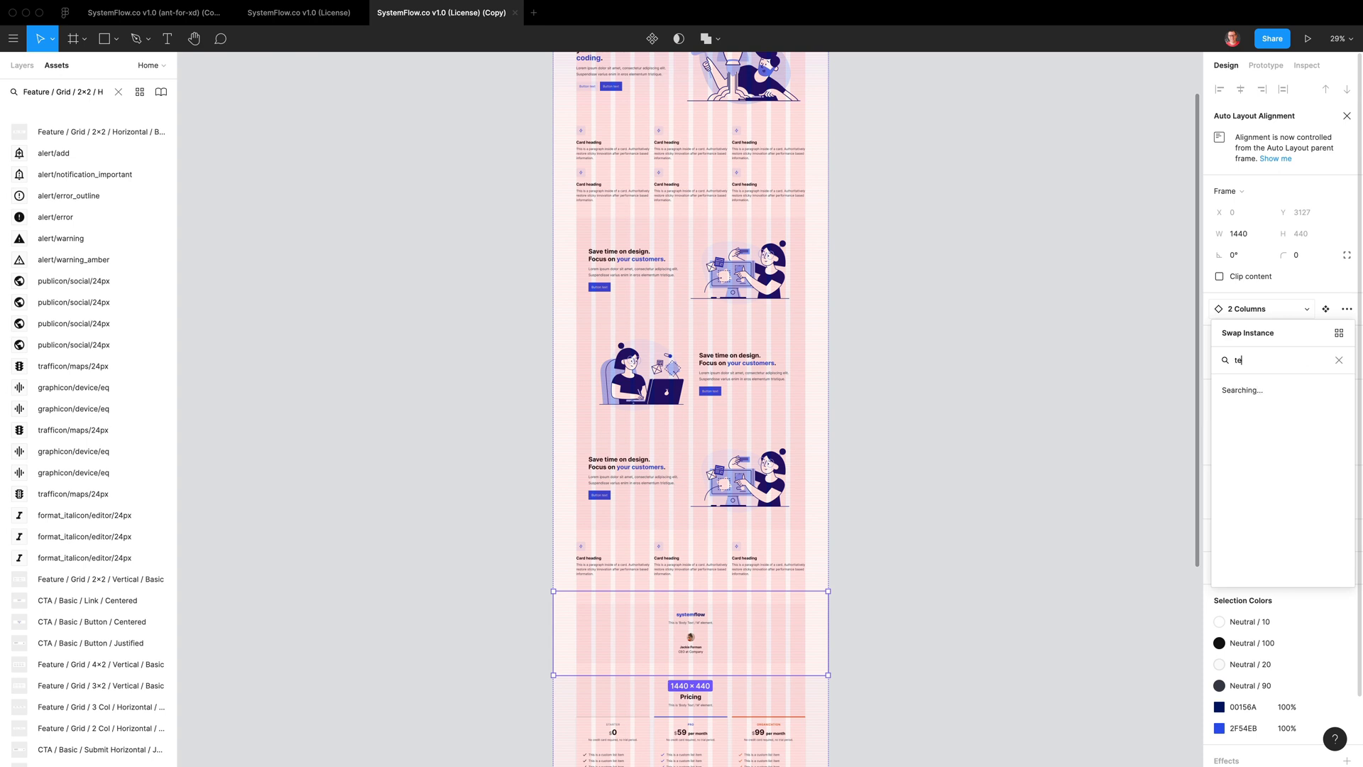
type("stimoni")
left_click(1289, 431)
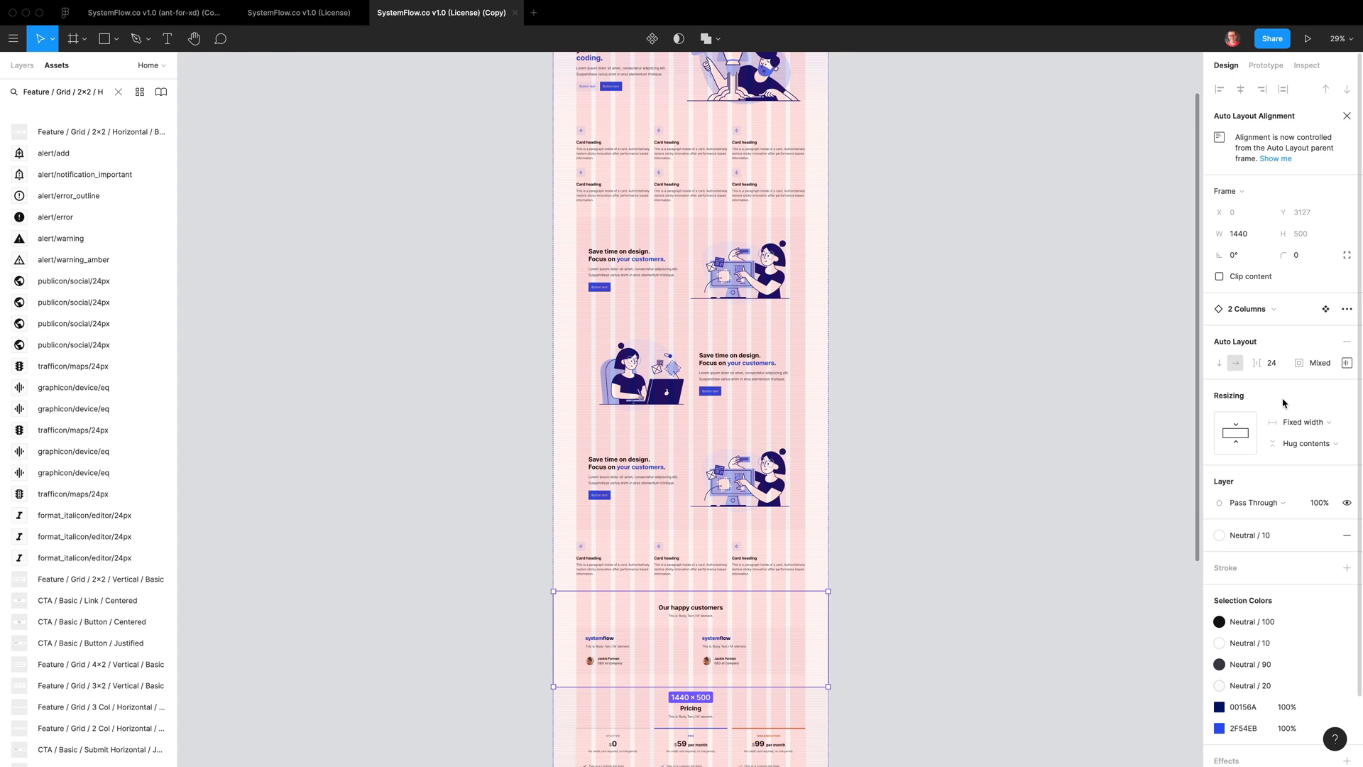
Select all sections inside the UI Kit Landing Page frame, make them fill the container horizontally, and set their width to 1440
scroll(908, 402, "up", 5)
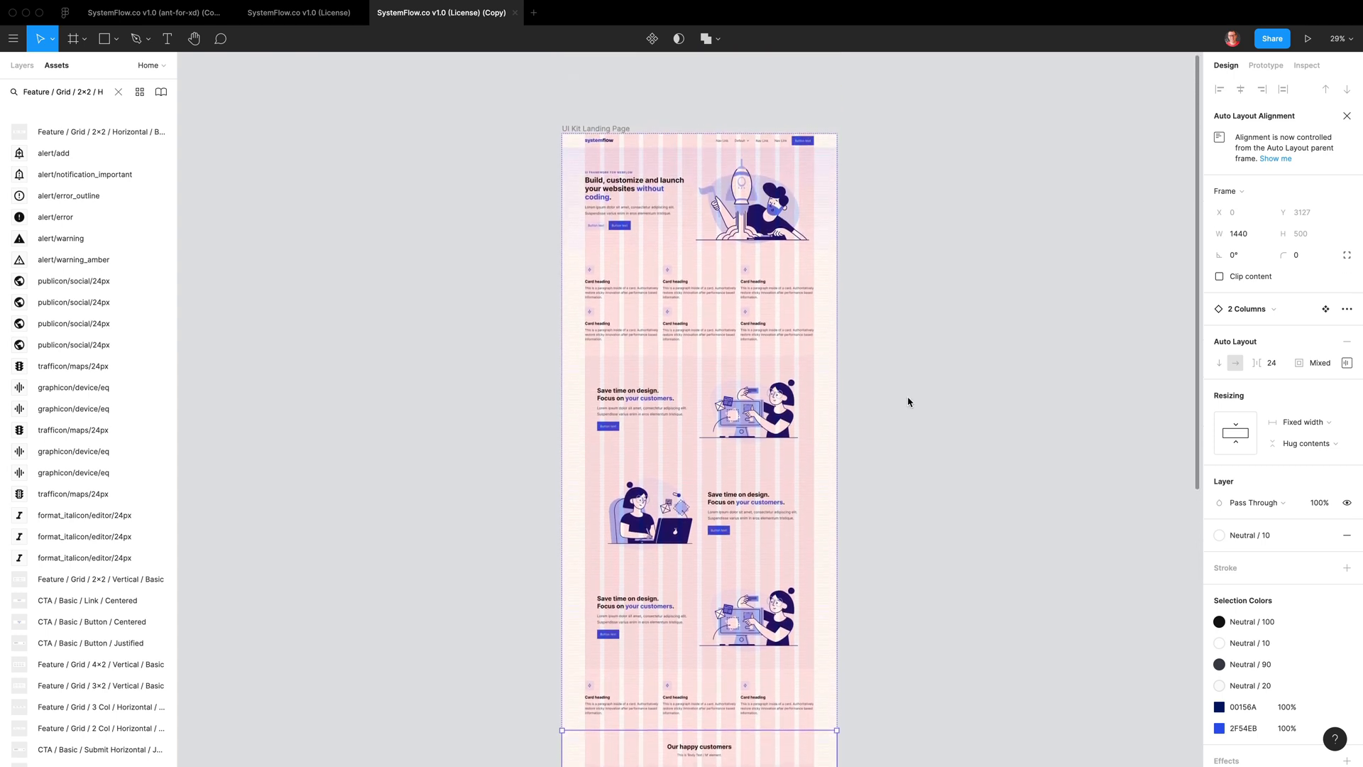
left_click(595, 128)
key("Return")
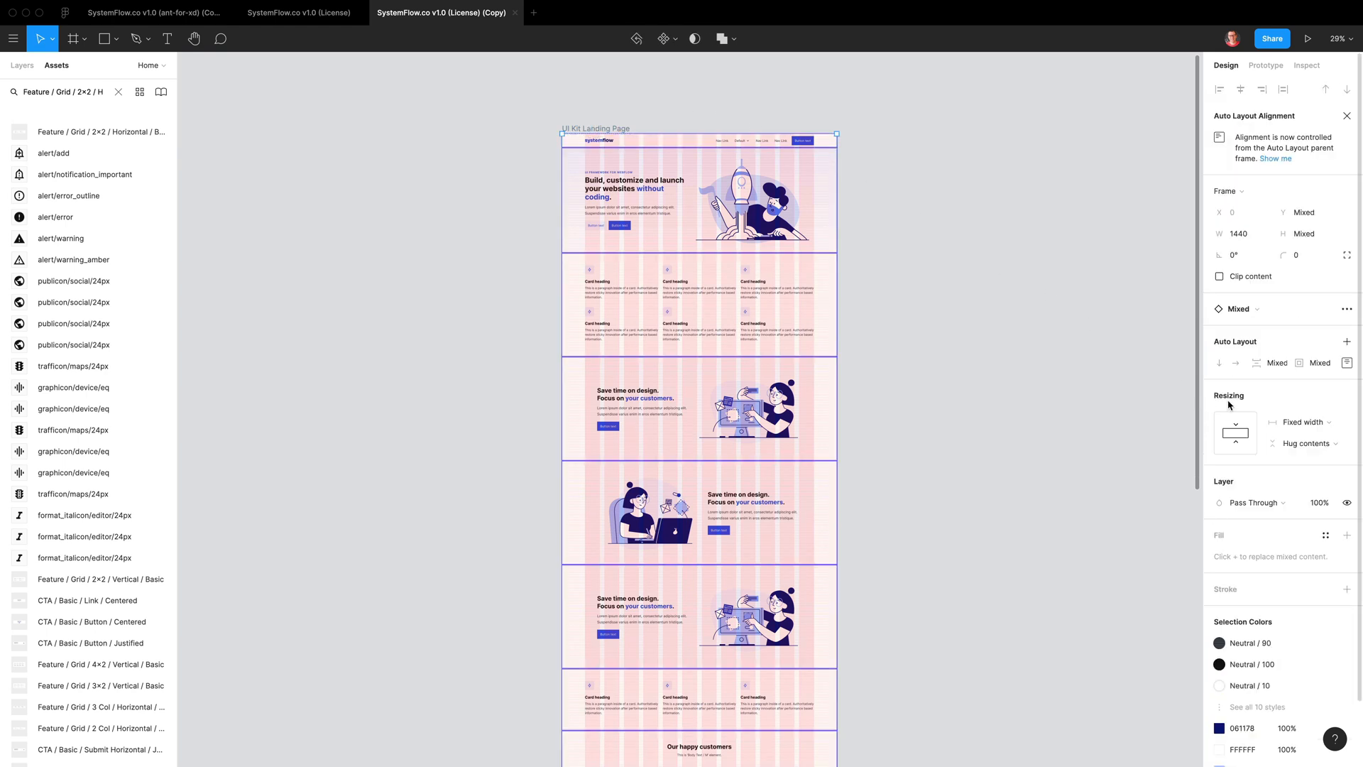
left_click(1306, 426)
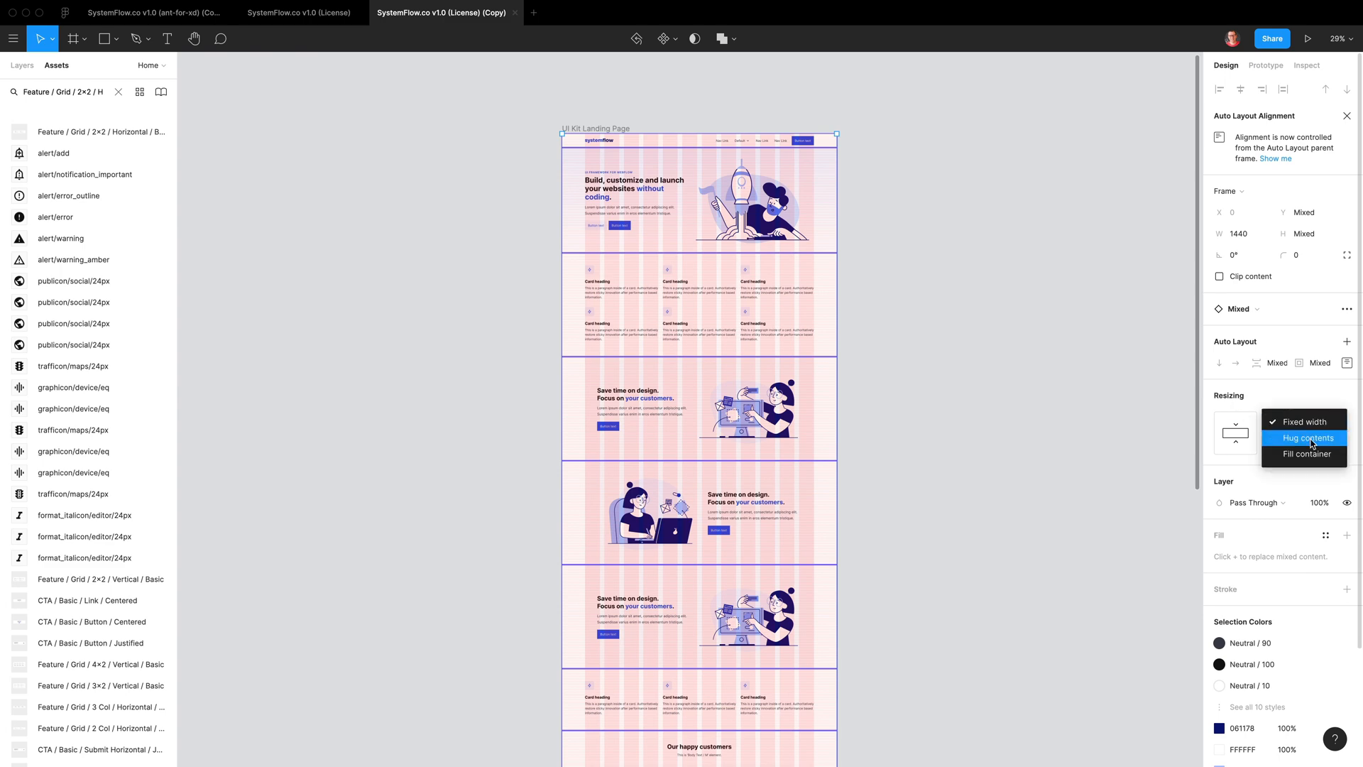
left_click(1305, 455)
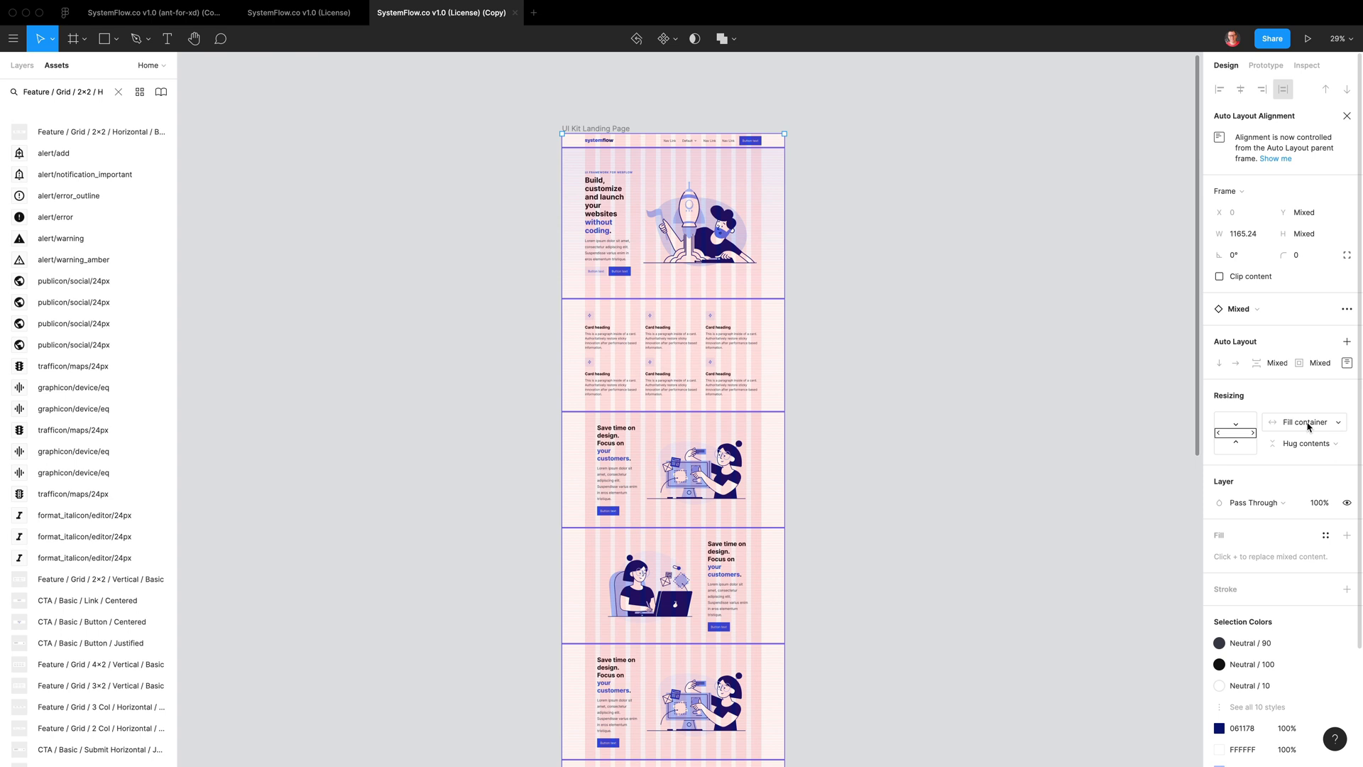
left_click(1233, 235)
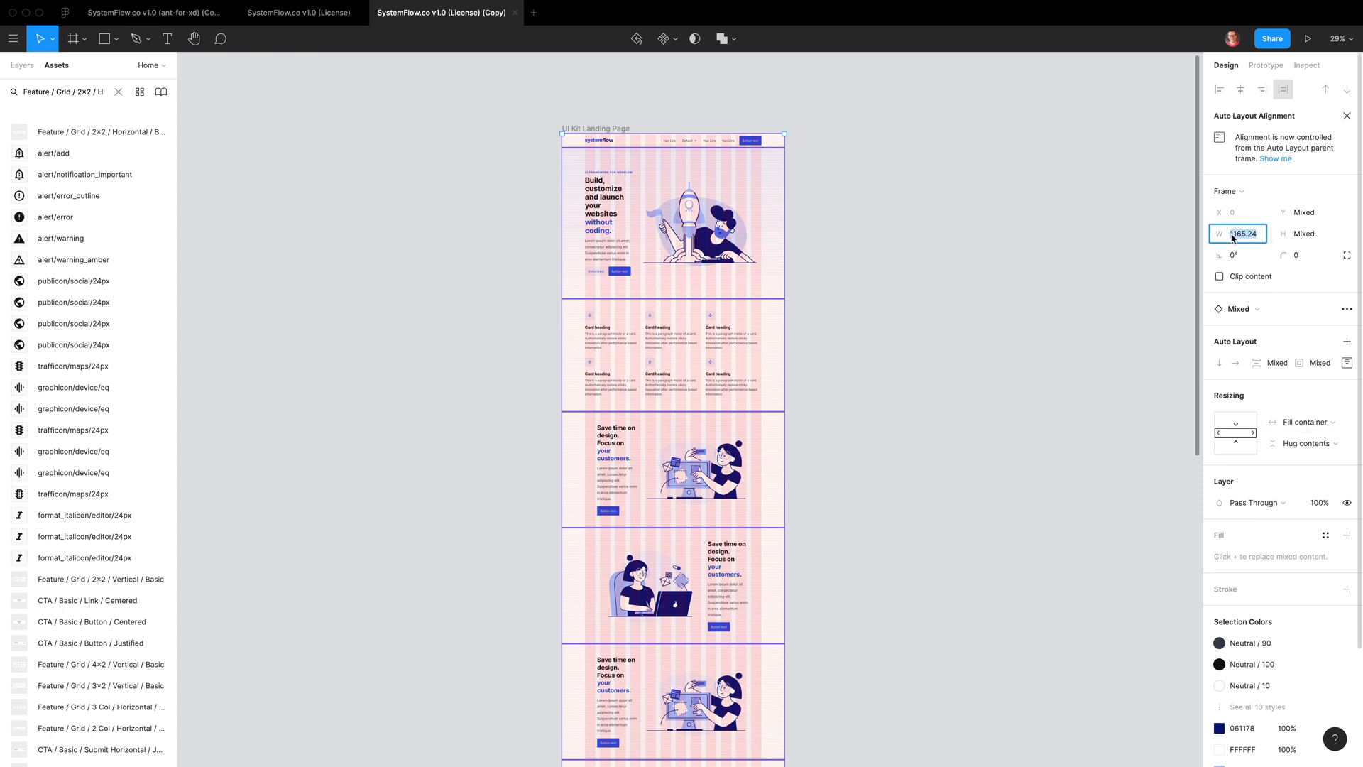
type("1440")
key("Return")
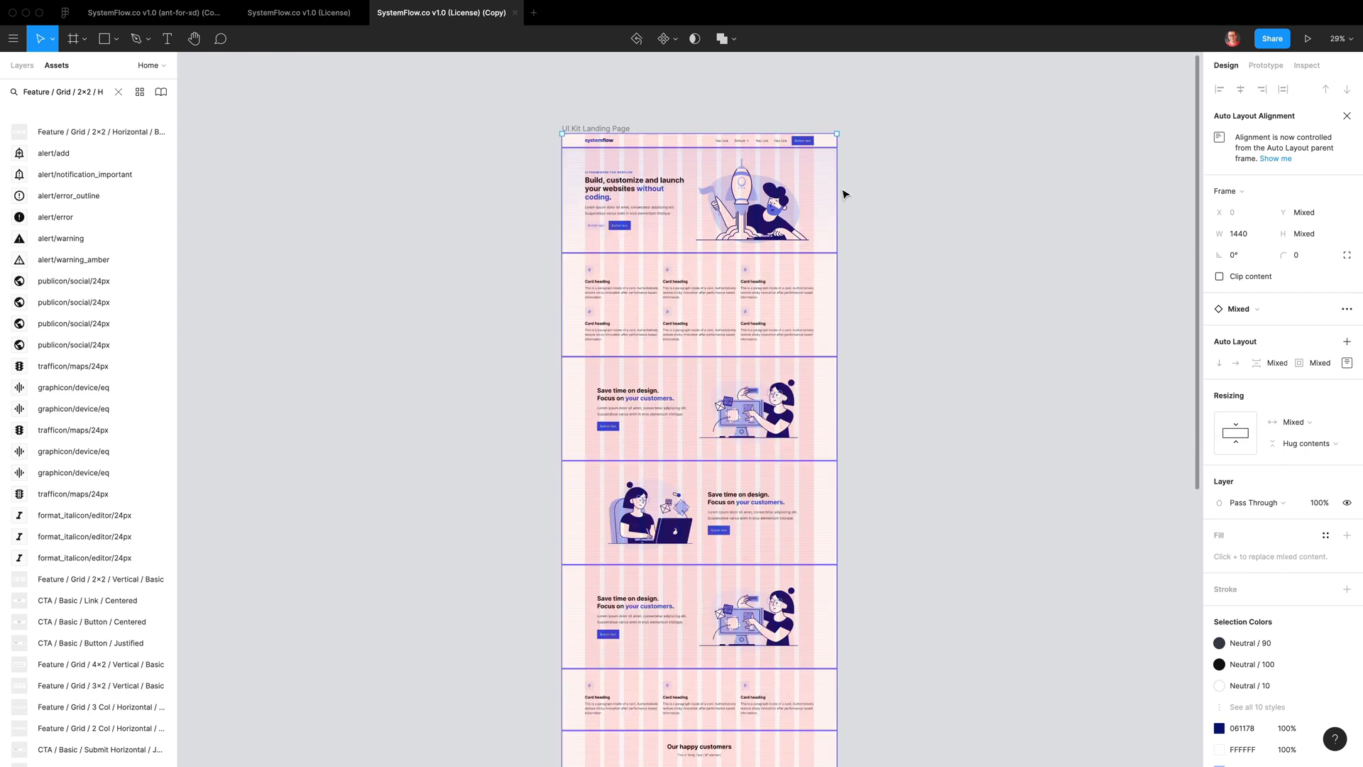
Try resizing all the page sections horizontally and undo the change
mouse_move(836, 185)
left_mouse_down()
mouse_move(812, 180)
mouse_move(894, 181)
mouse_move(850, 181)
left_mouse_up()
key("super+z")
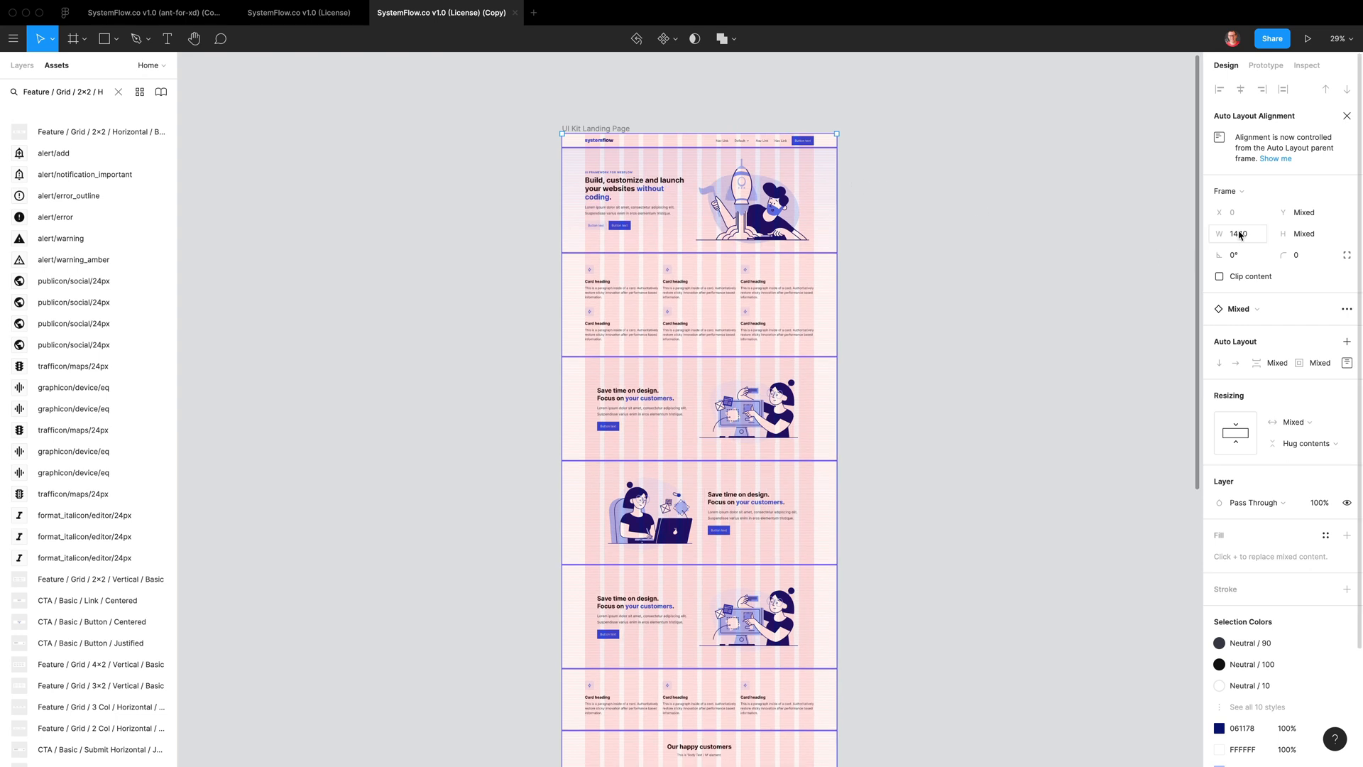
left_click(582, 130)
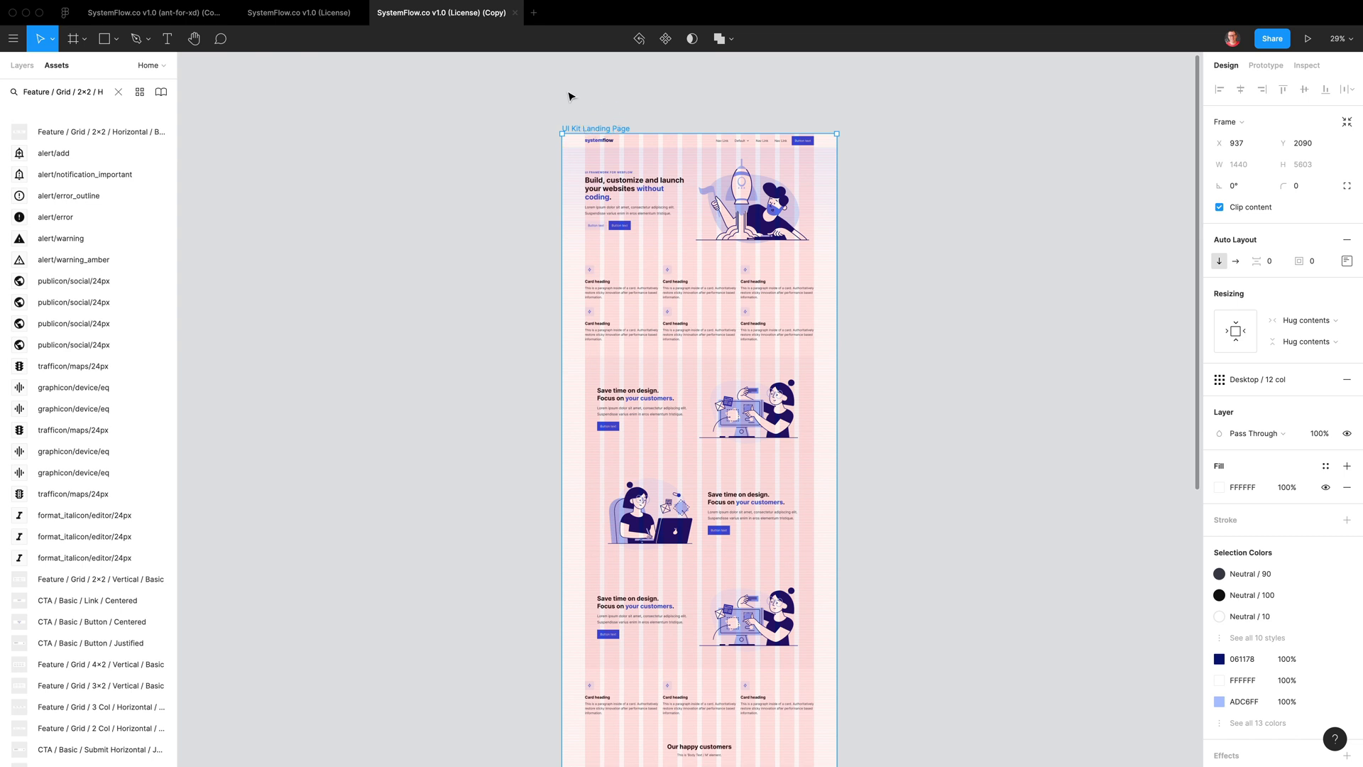
left_click(568, 98)
Detach all section instances inside the UI Kit Landing Page frame from their components and show the layer list
left_click(590, 131)
key("Return")
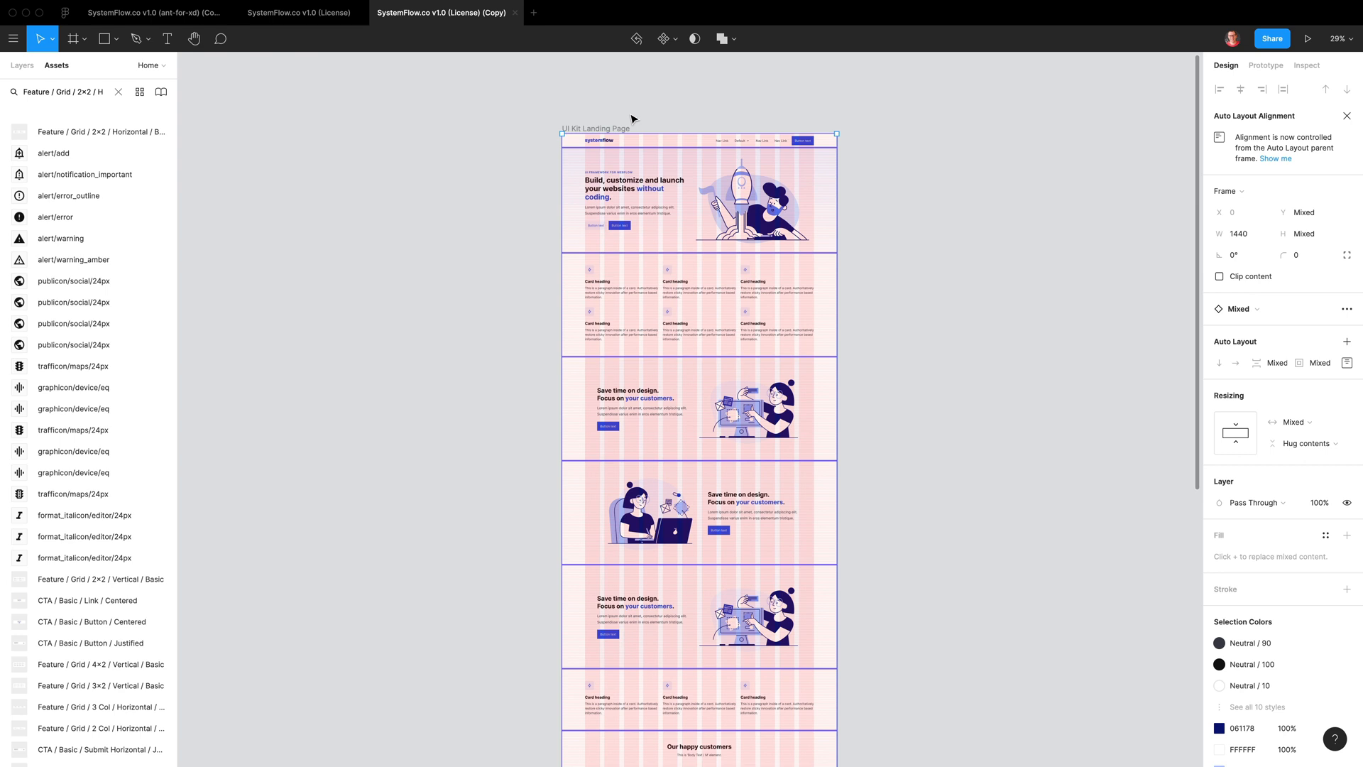
right_click(661, 163)
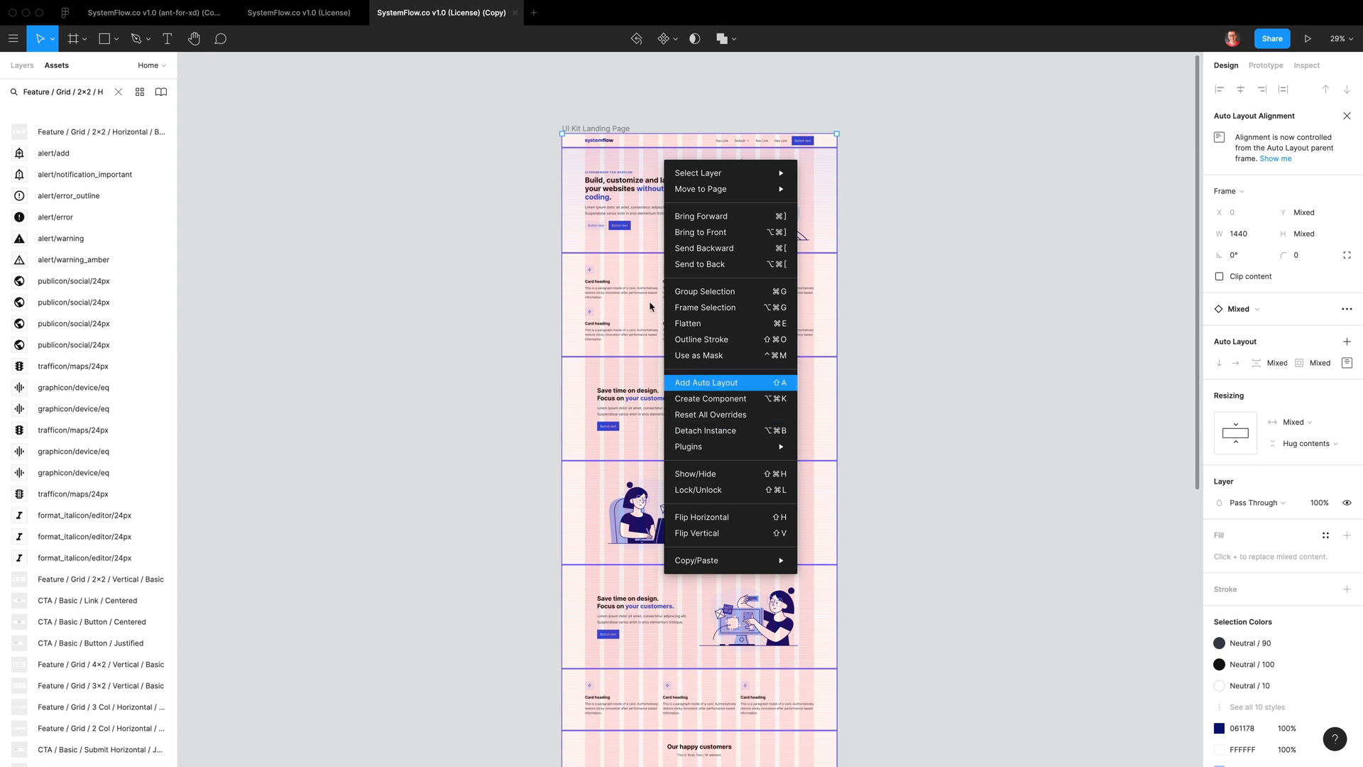
left_click(728, 436)
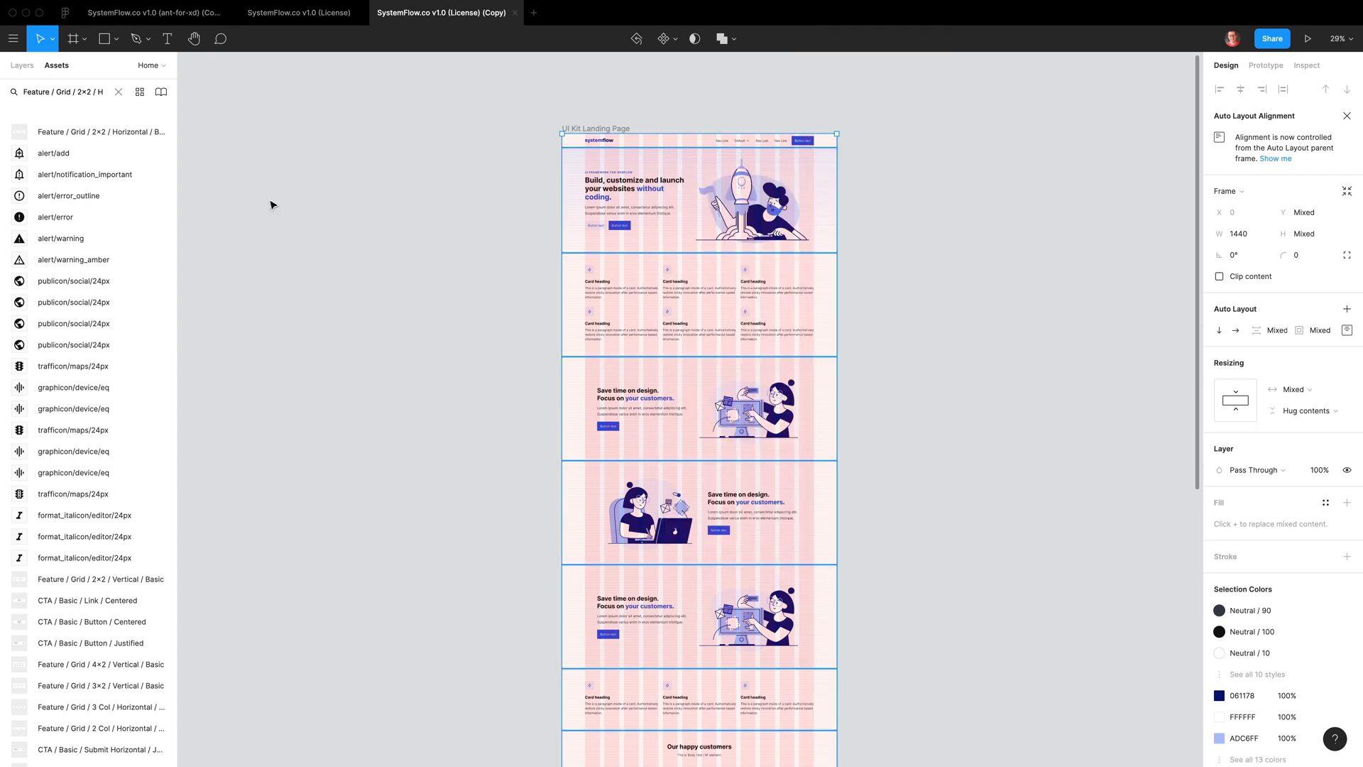
left_click(31, 66)
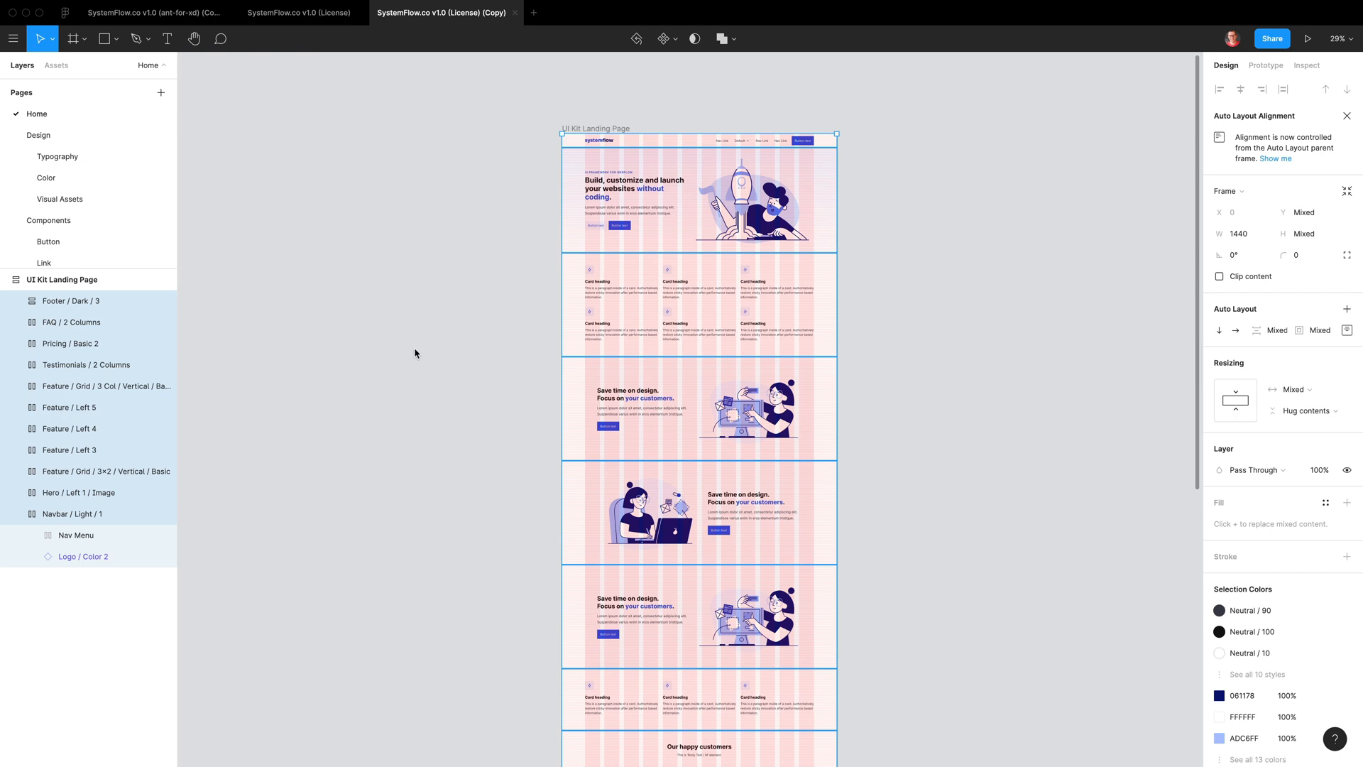
Try moving the hero's rocket illustration to the left of the heading text and undo the move
left_click(895, 251)
scroll(702, 189, "up", 3)
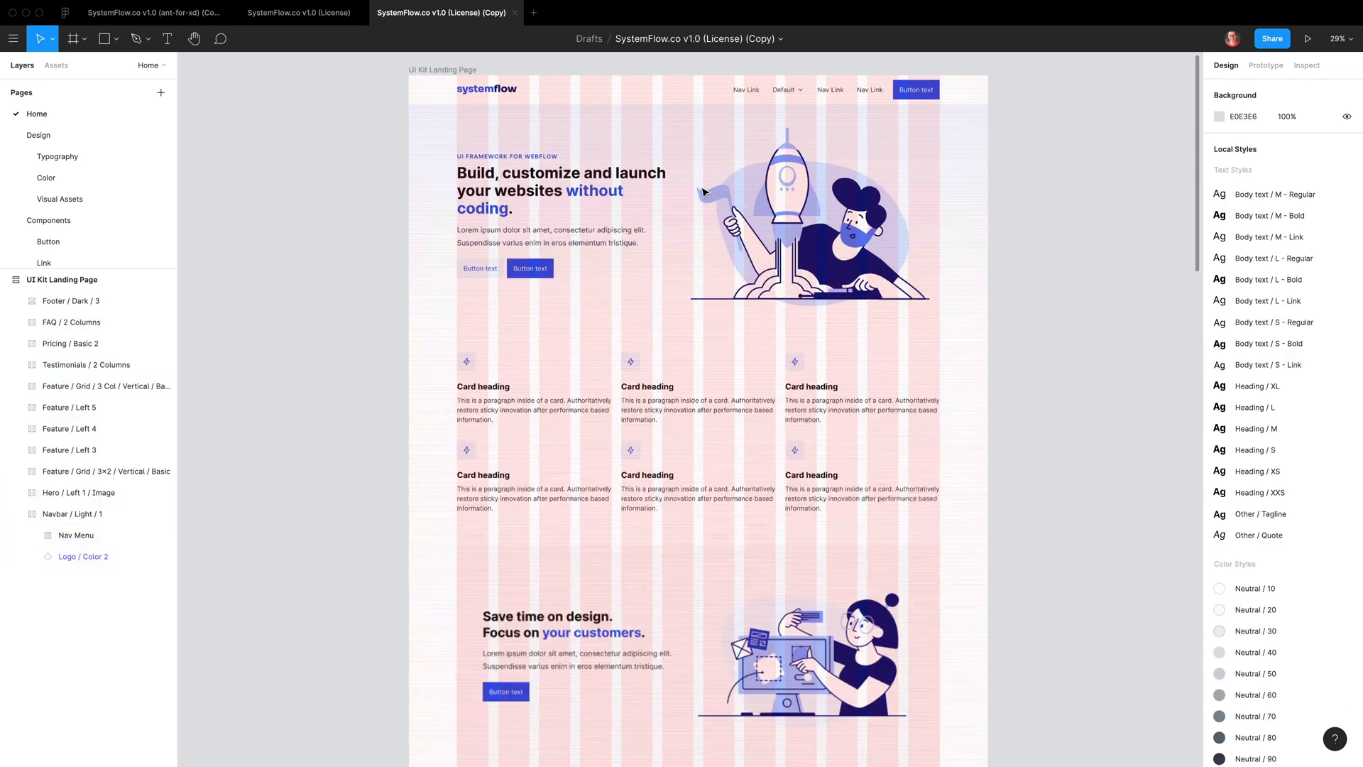
scroll(701, 191, "up", 5)
left_click(817, 264)
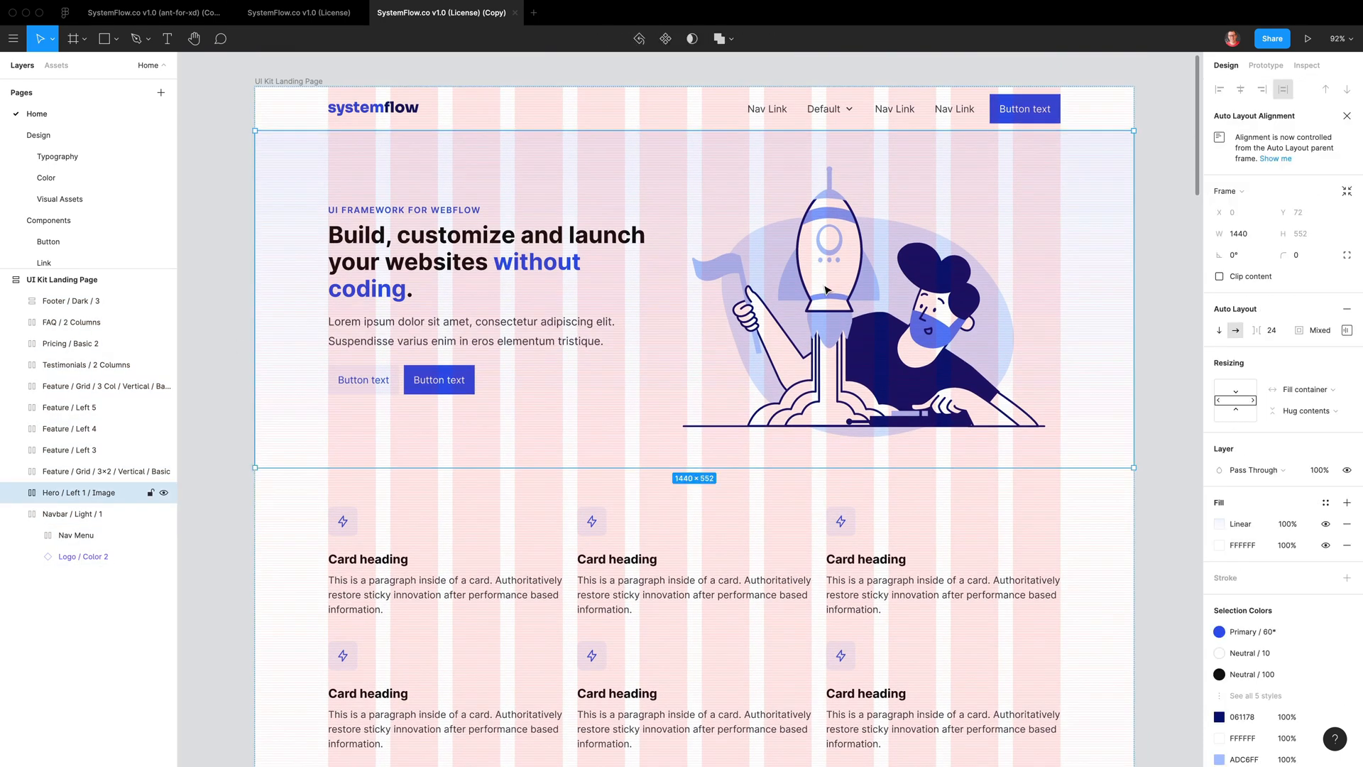
double_click(827, 290)
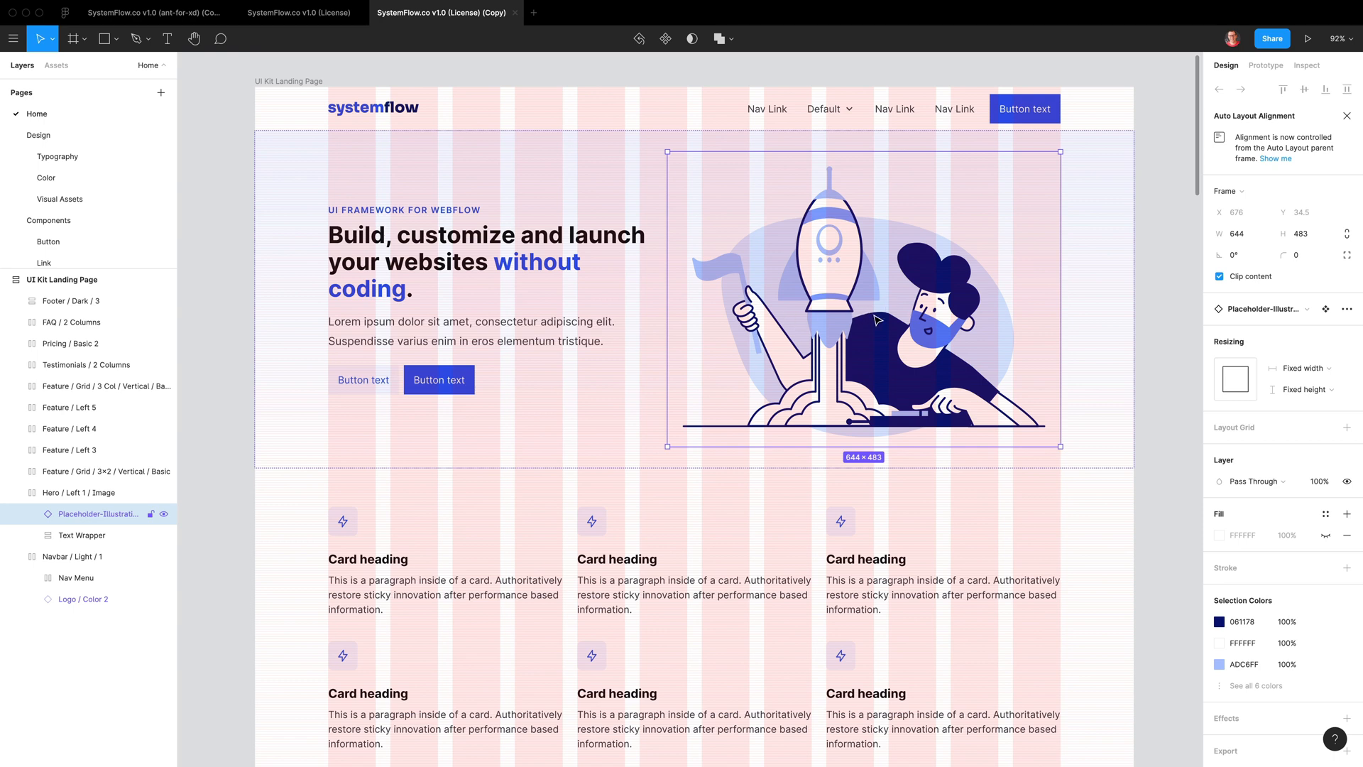
left_click_drag(878, 321, 521, 310)
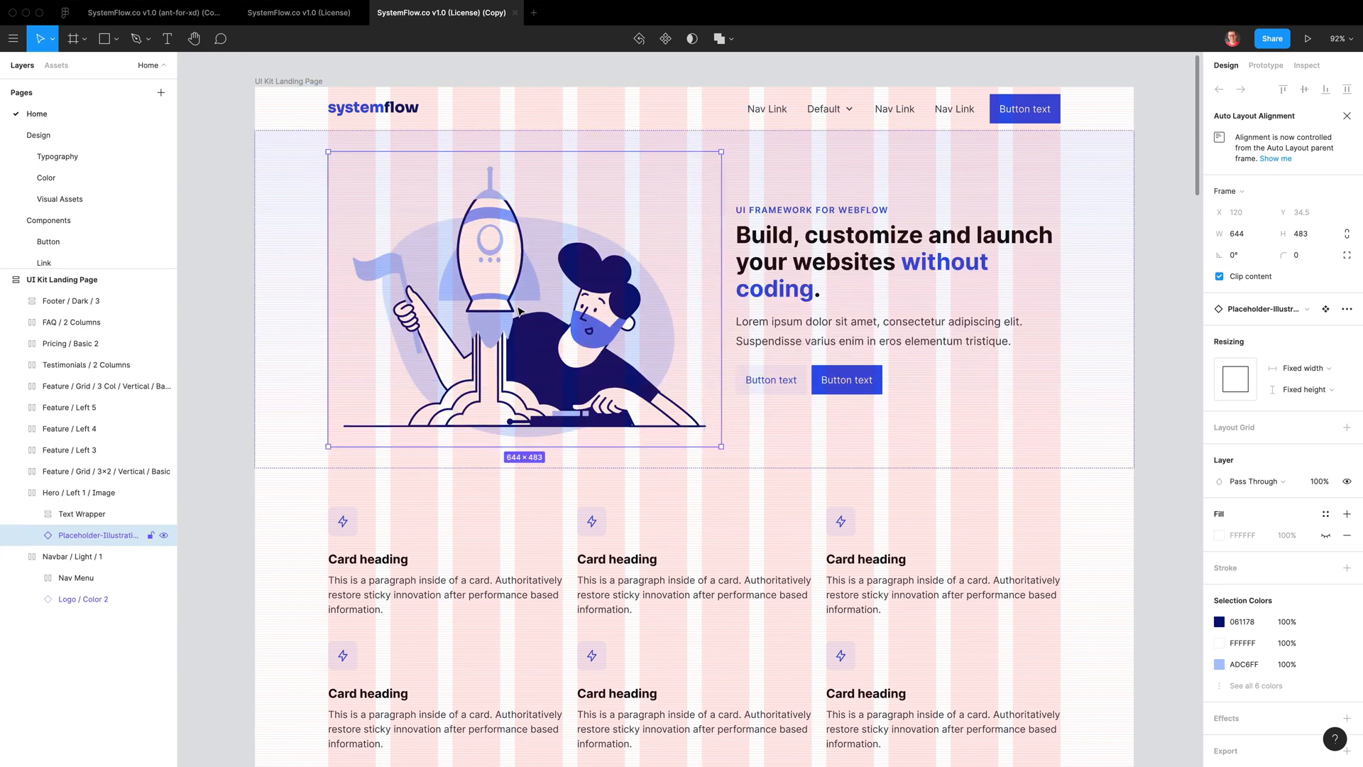
key("super+z")
Try swapping the order of the hero's primary and secondary buttons and undo the swap
double_click(439, 390)
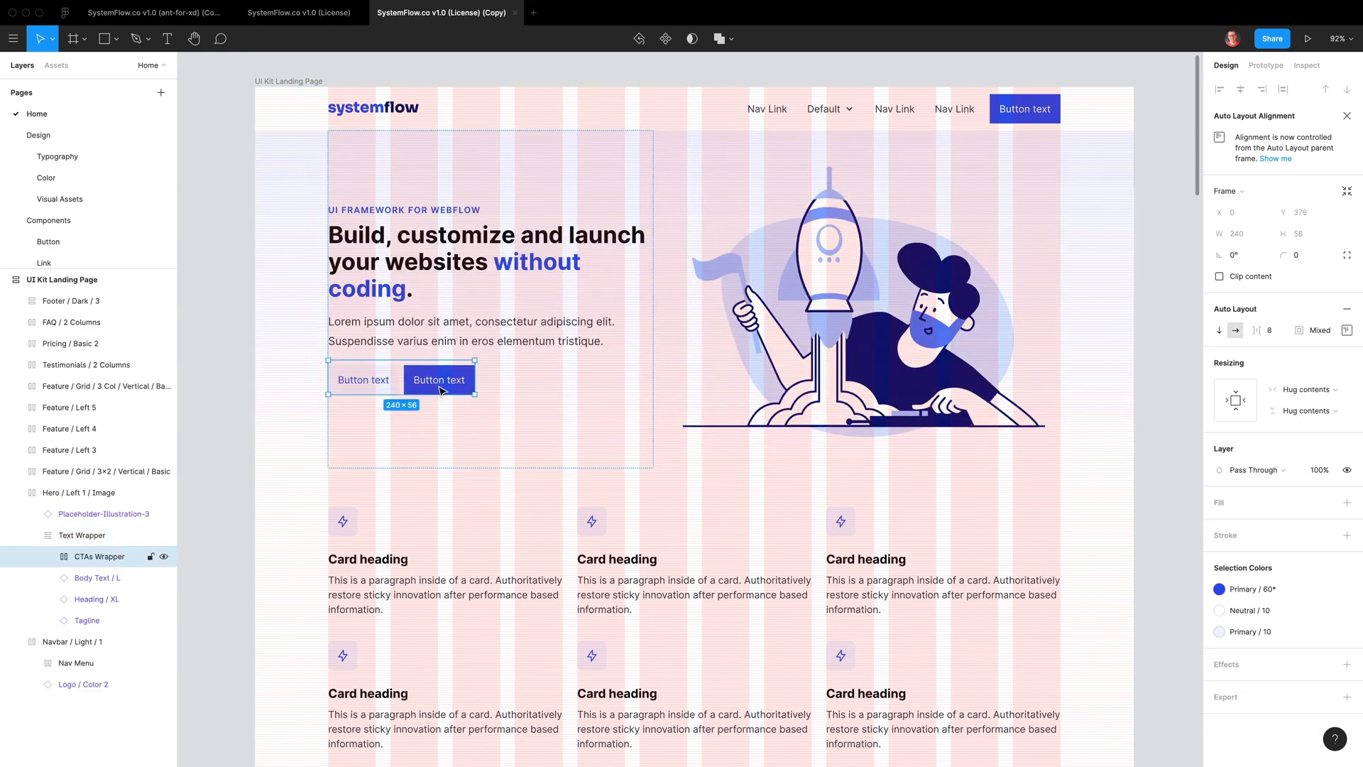
left_click(440, 389)
left_click_drag(440, 389, 394, 389)
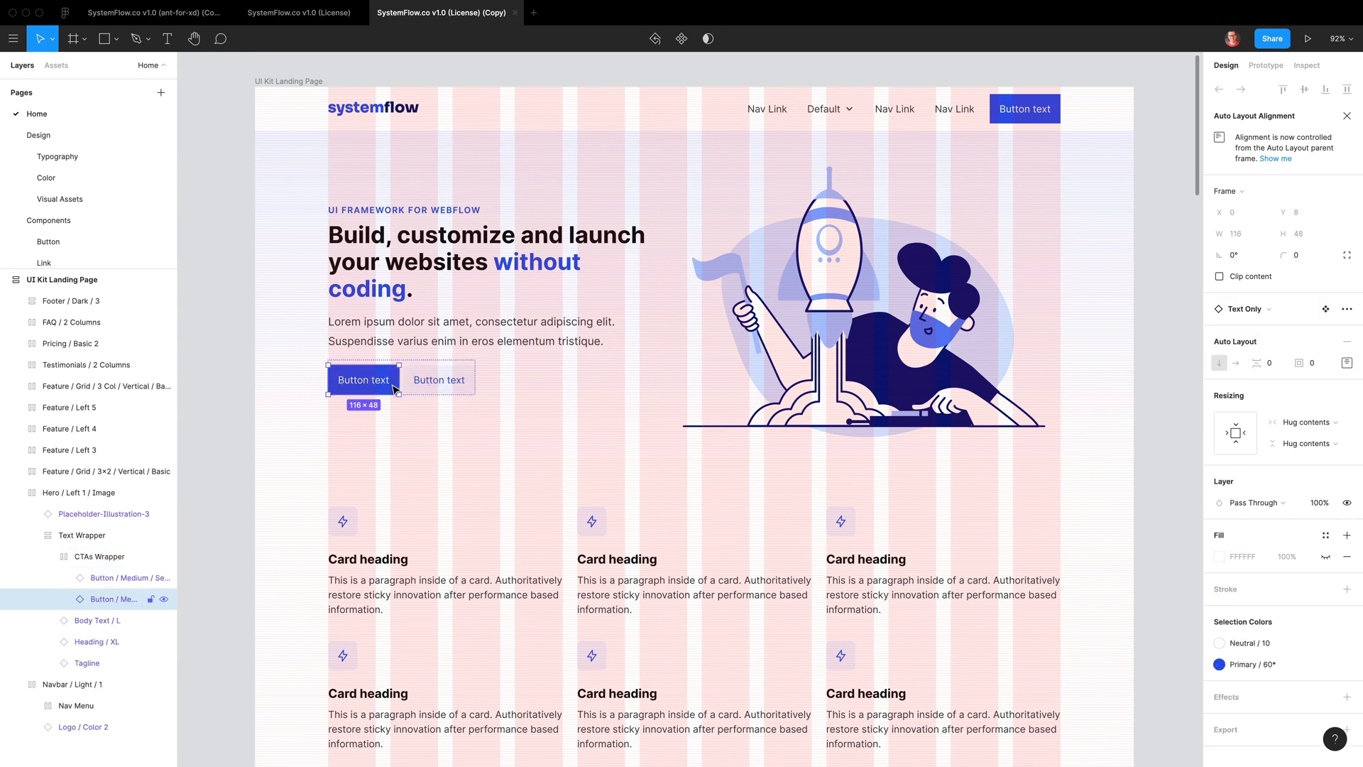
key("super+z")
Try repeating "Build, customize and launch your websites without coding." at the end of the hero heading and undo the text change
left_click(476, 342)
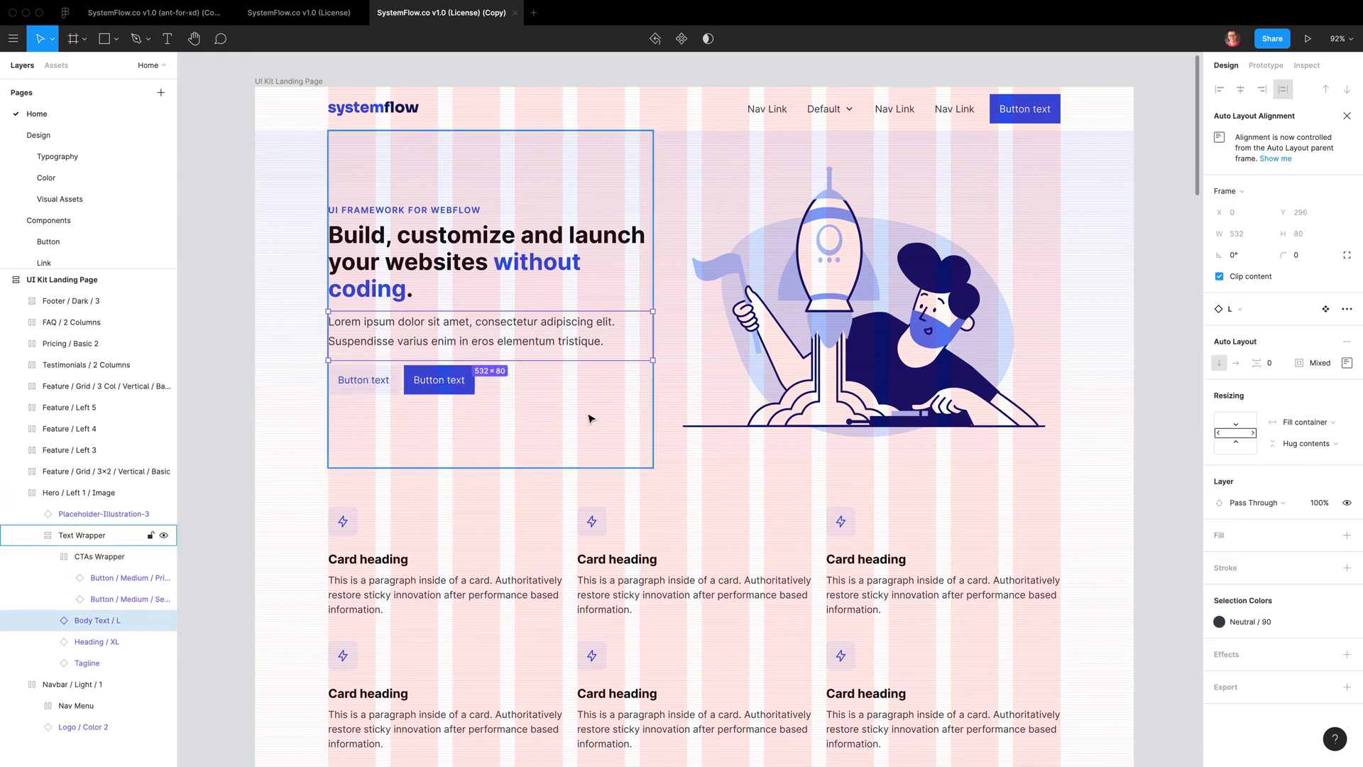
left_click(74, 495)
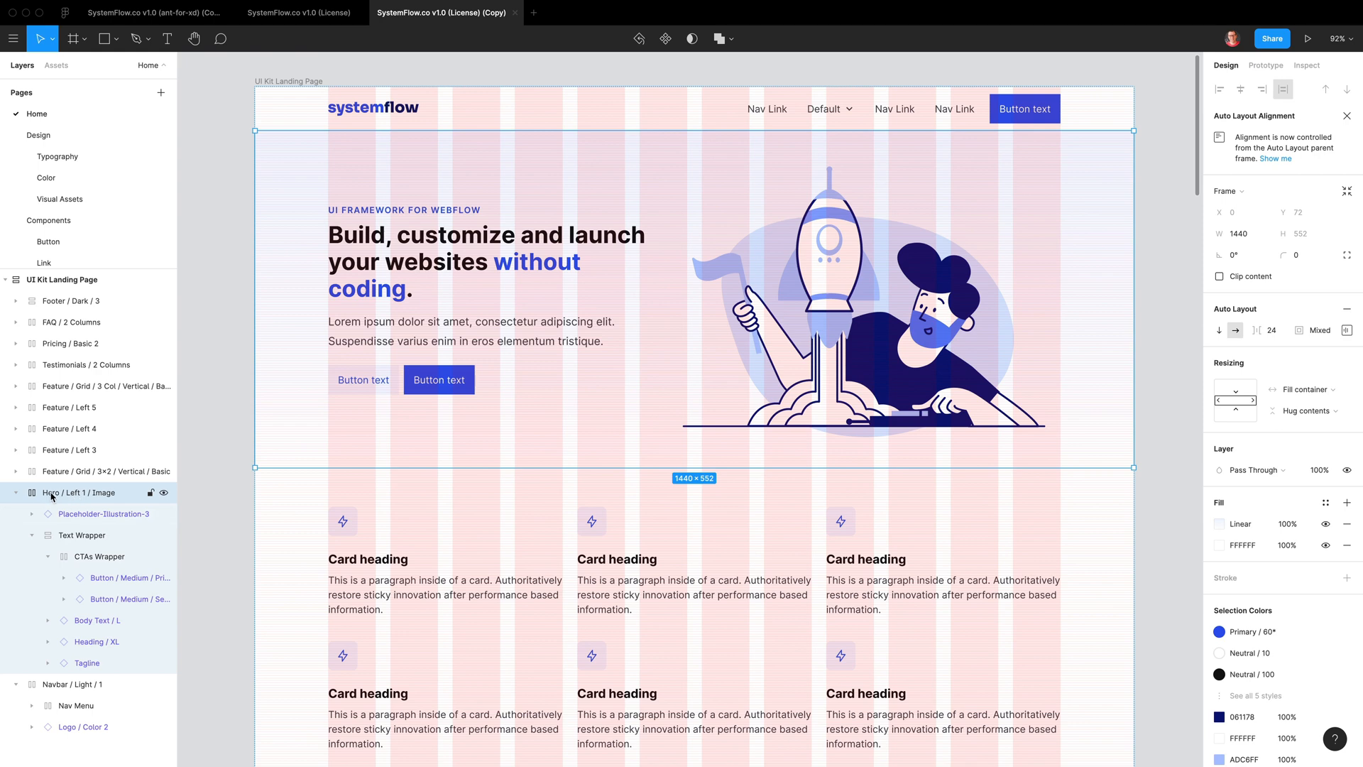
left_click(380, 266)
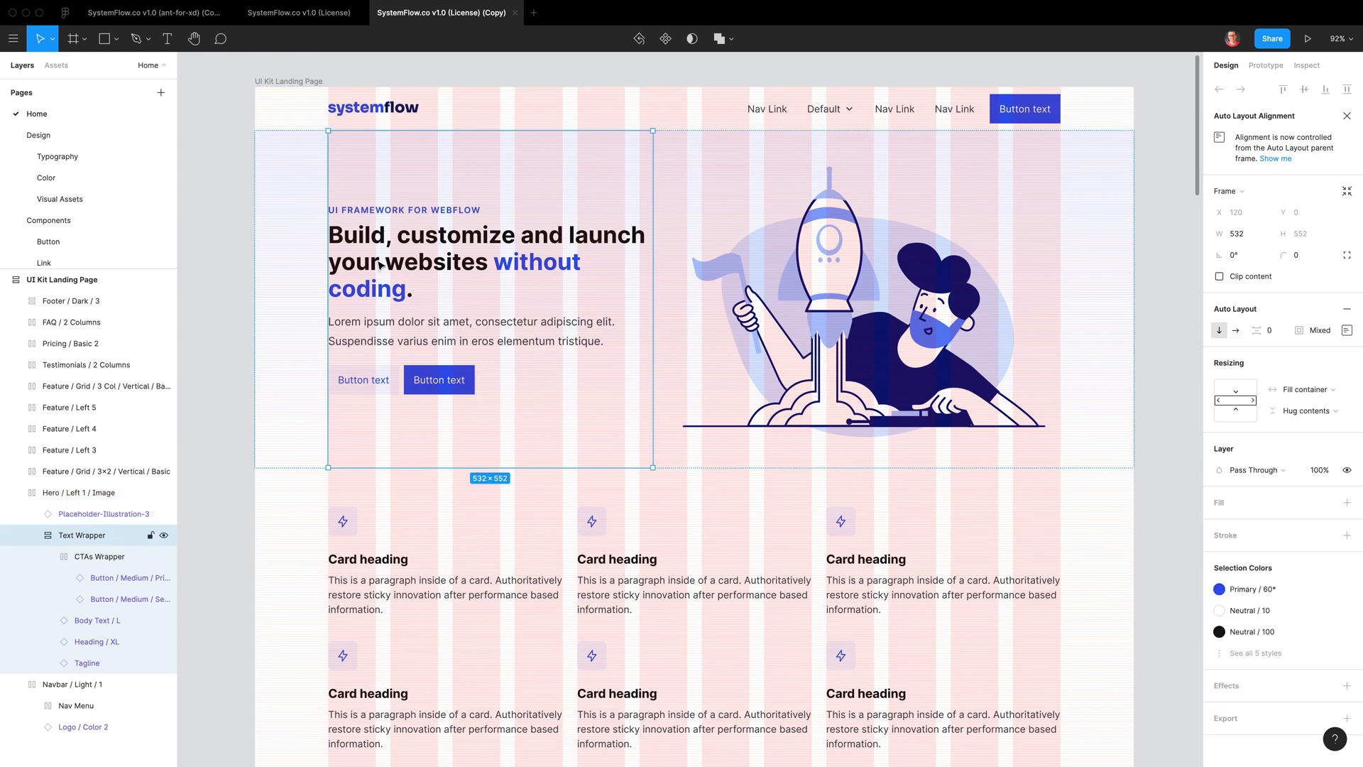
left_click(410, 265)
left_click(412, 264)
left_click(416, 267)
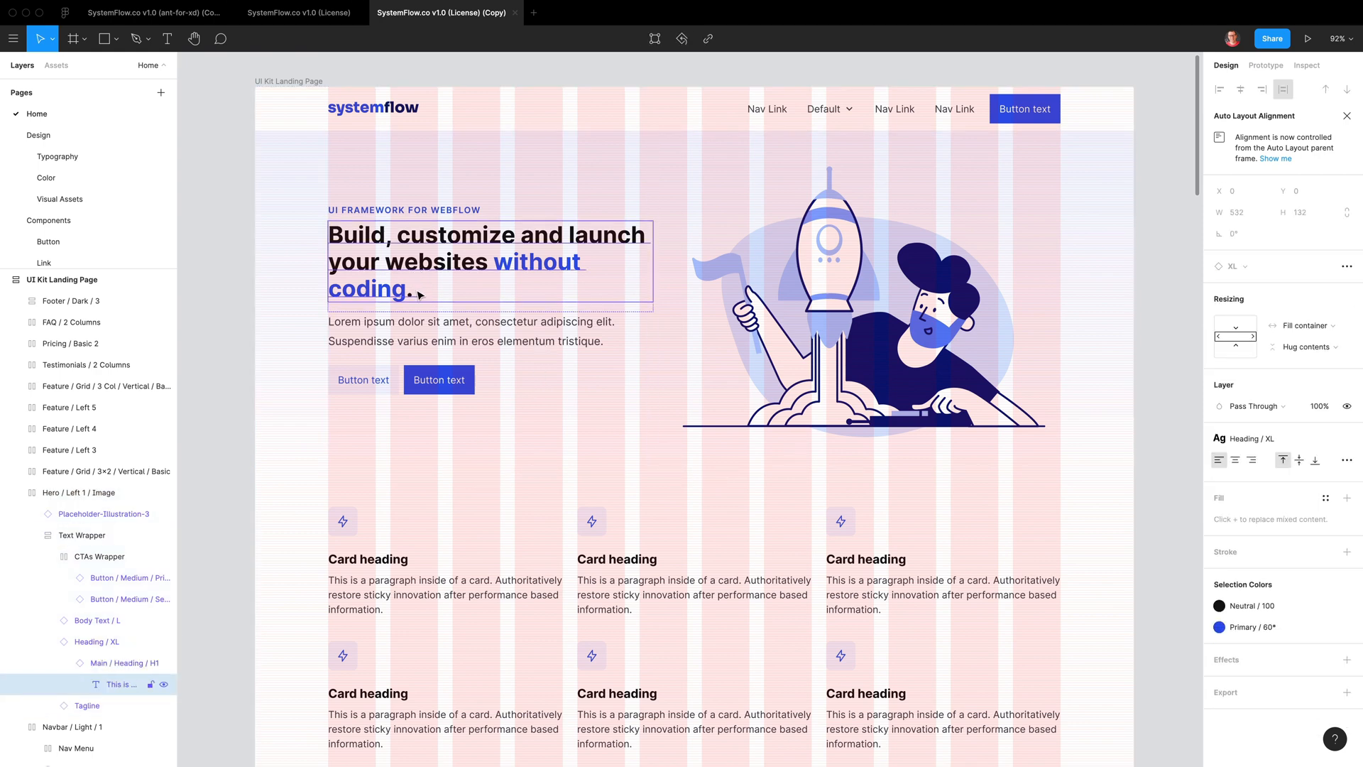
double_click(417, 291)
left_click(440, 289)
type("Build, customize and launch your websites without coding.")
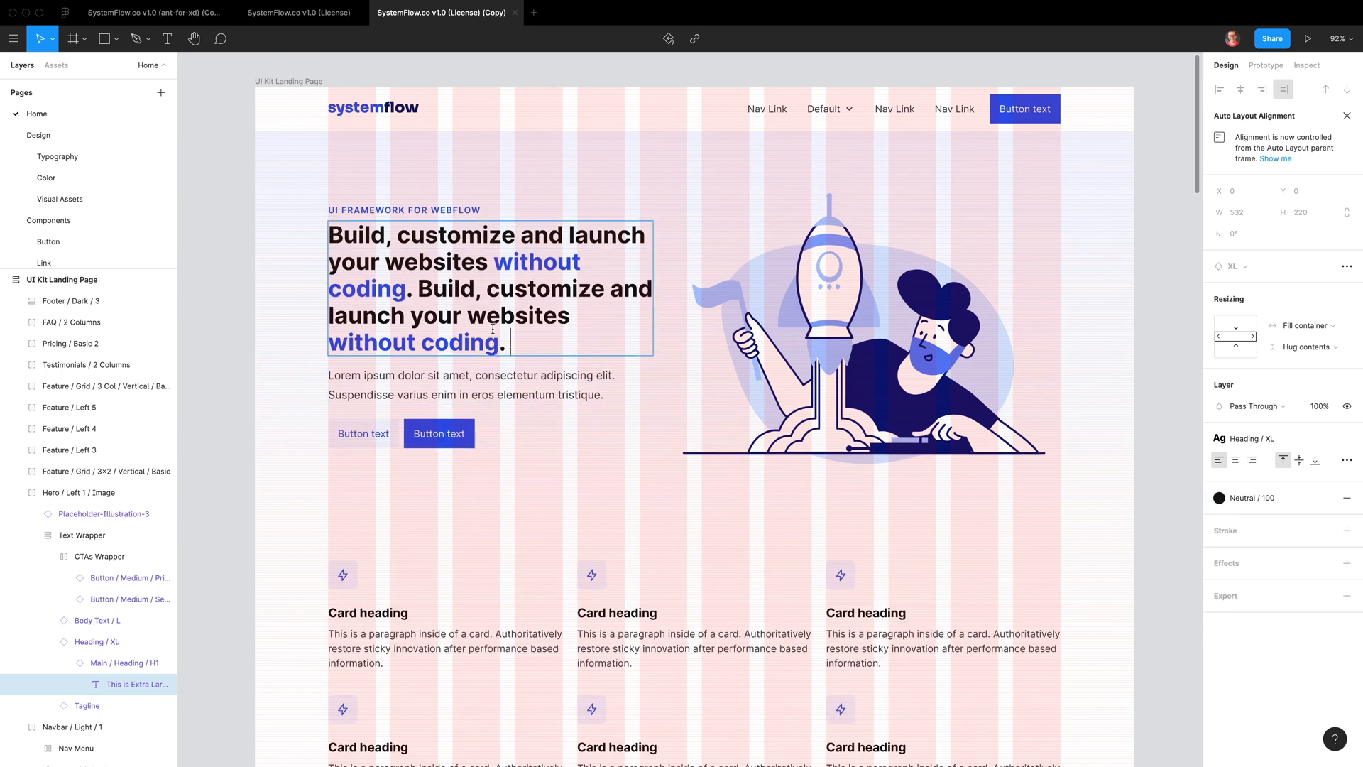
key("ctrl+z")
key("Escape")
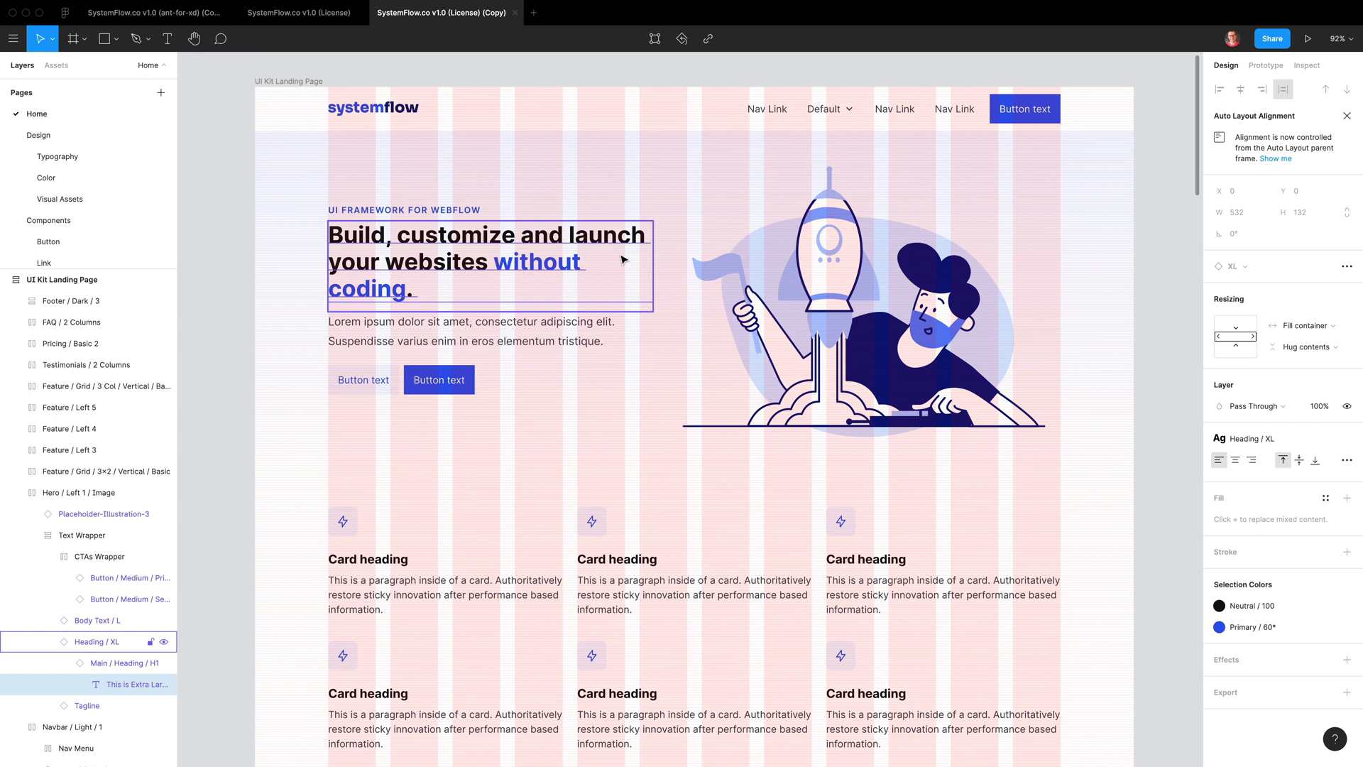
left_click(228, 380)
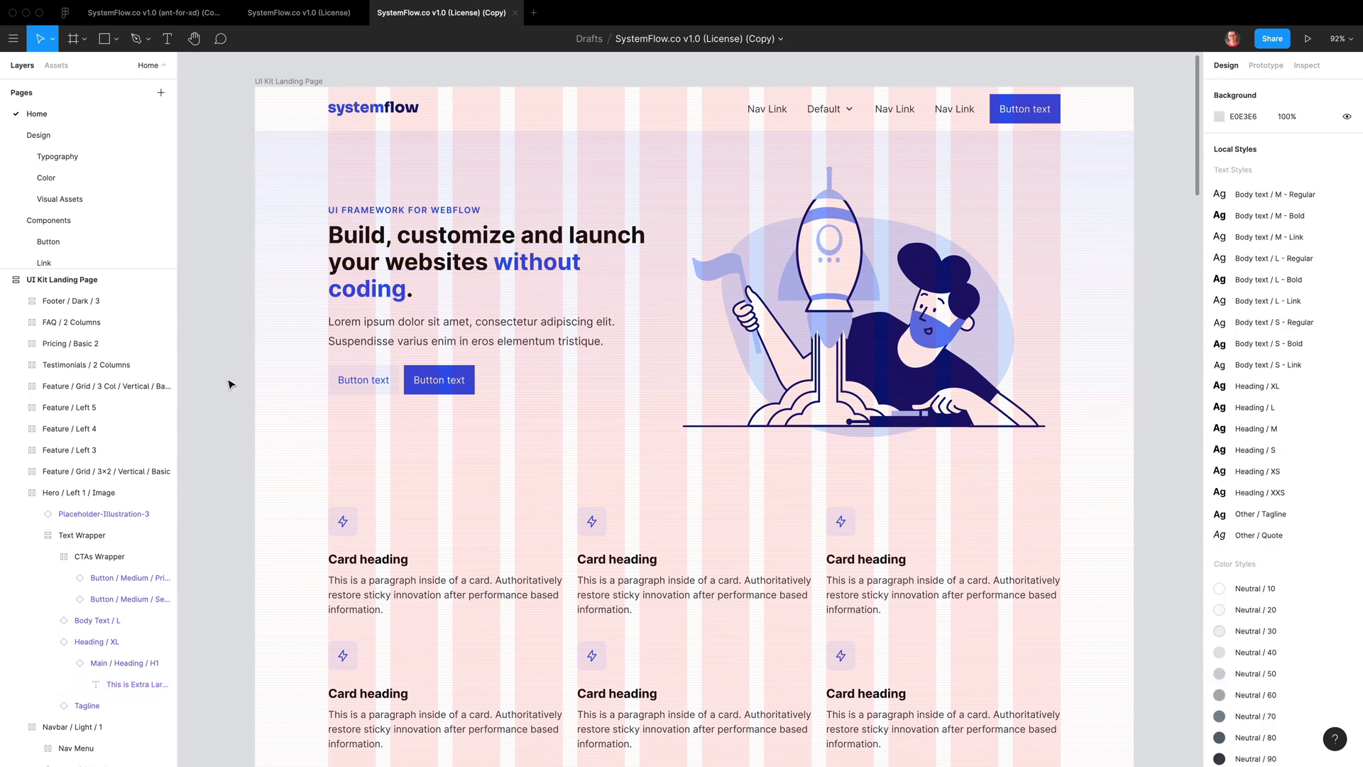
left_click(418, 313)
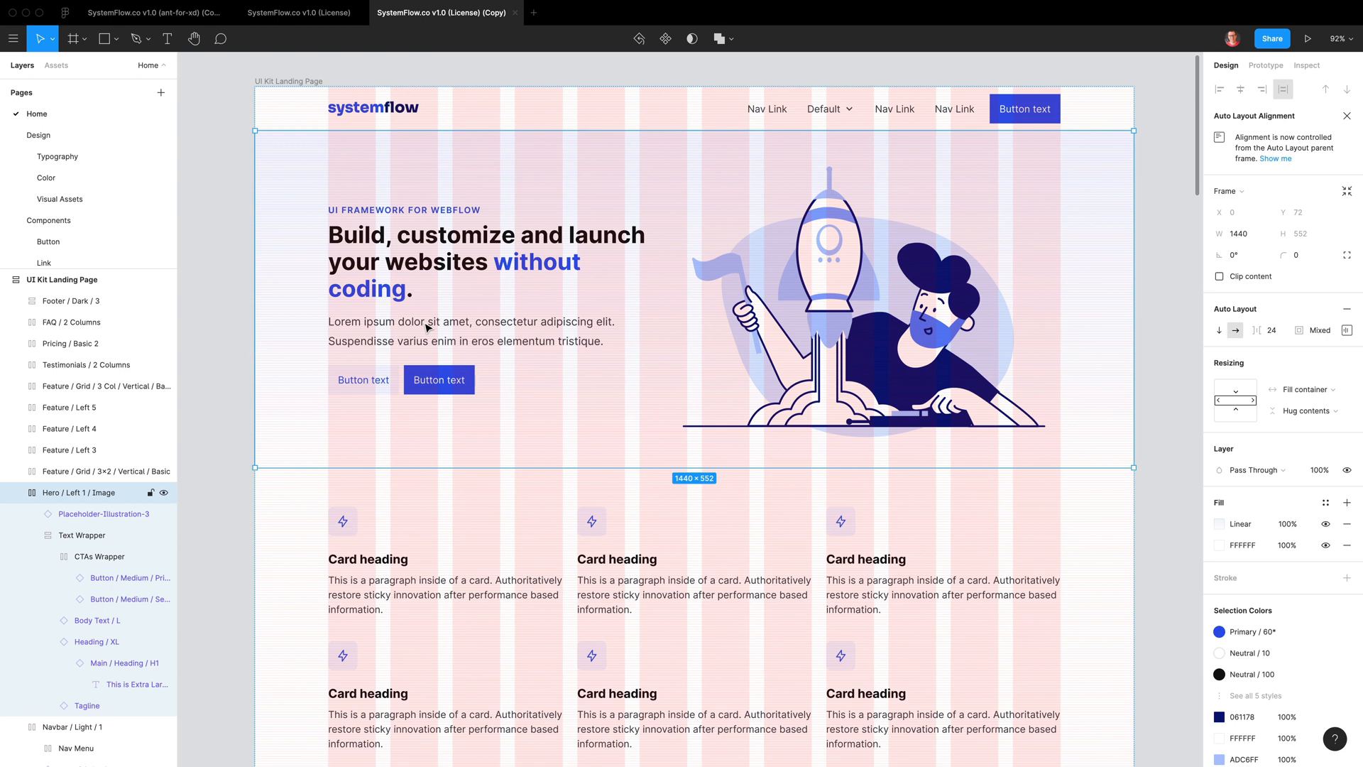
key("Escape")
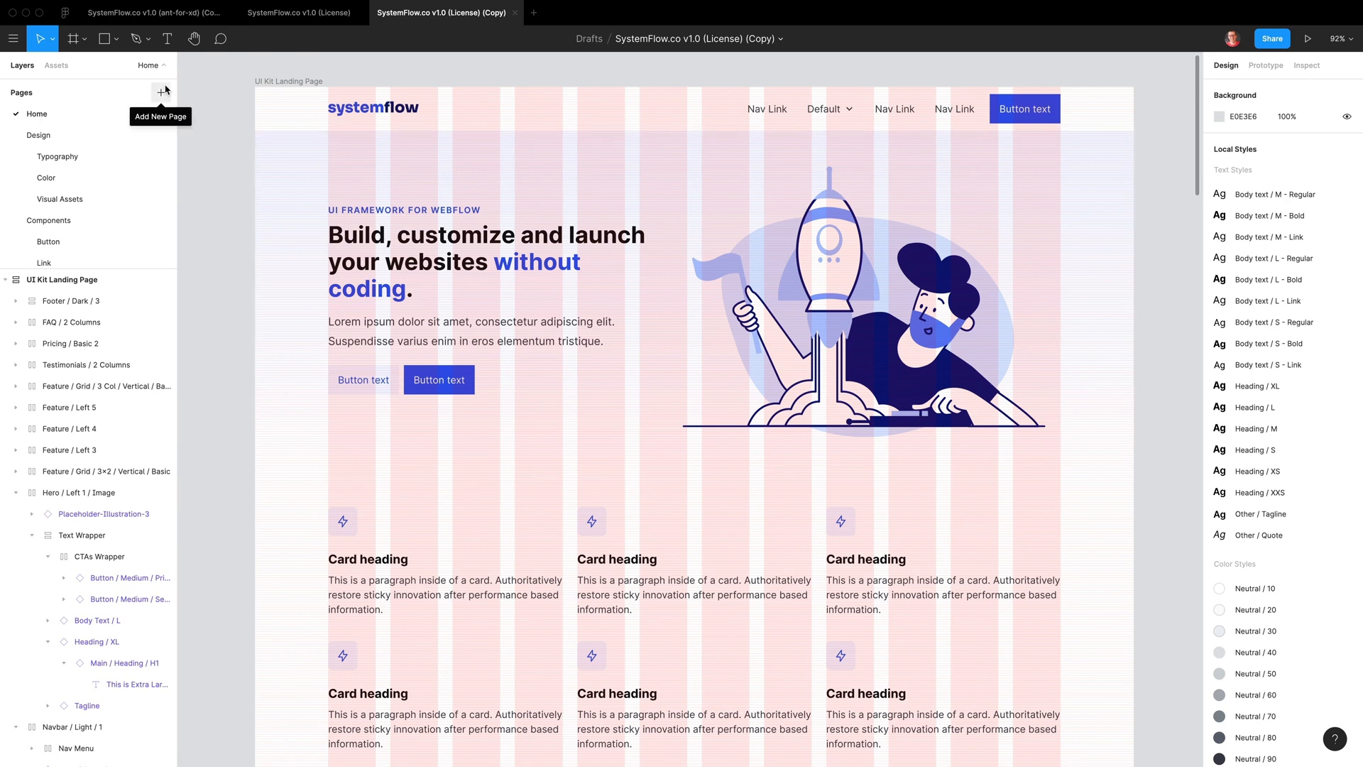
Search the Figma Community plugins for "batch styler" and install the Batch Styler plugin
left_click(65, 13)
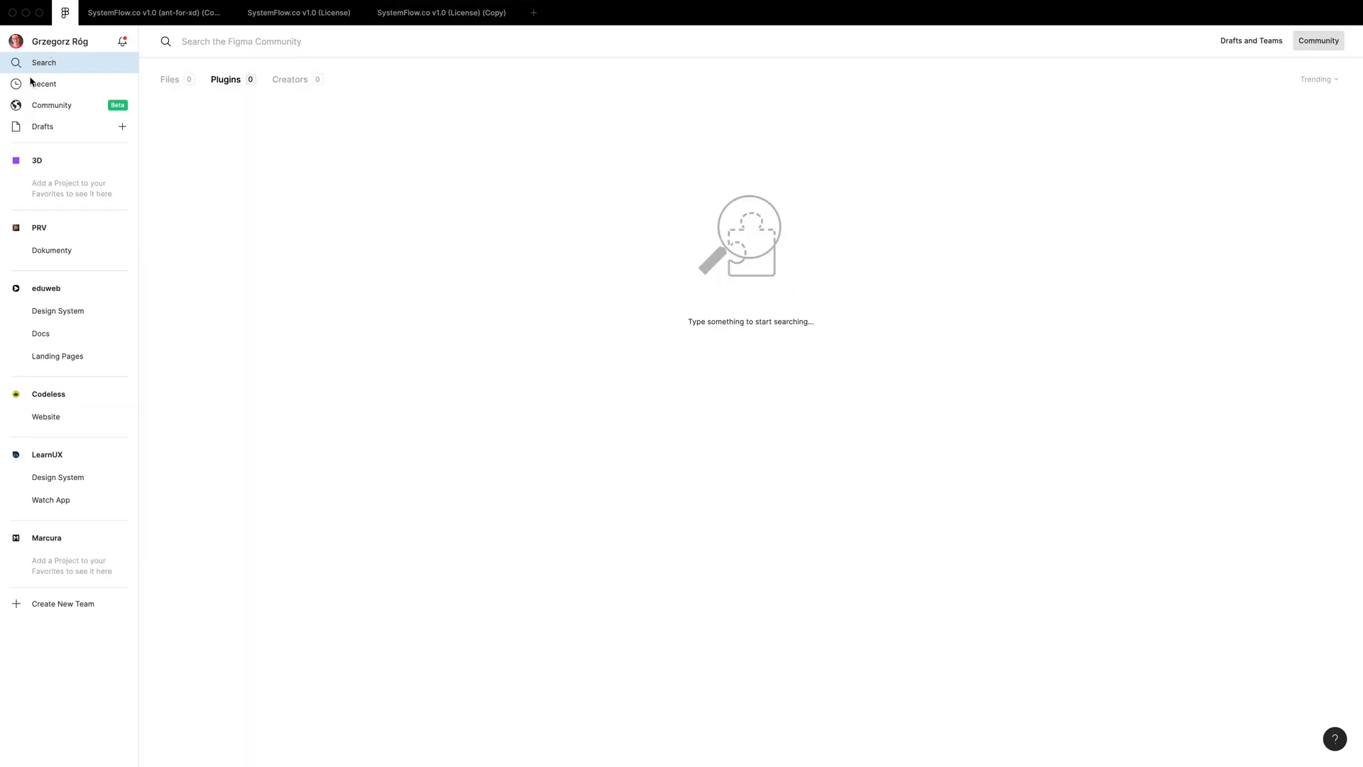
type("batch styler")
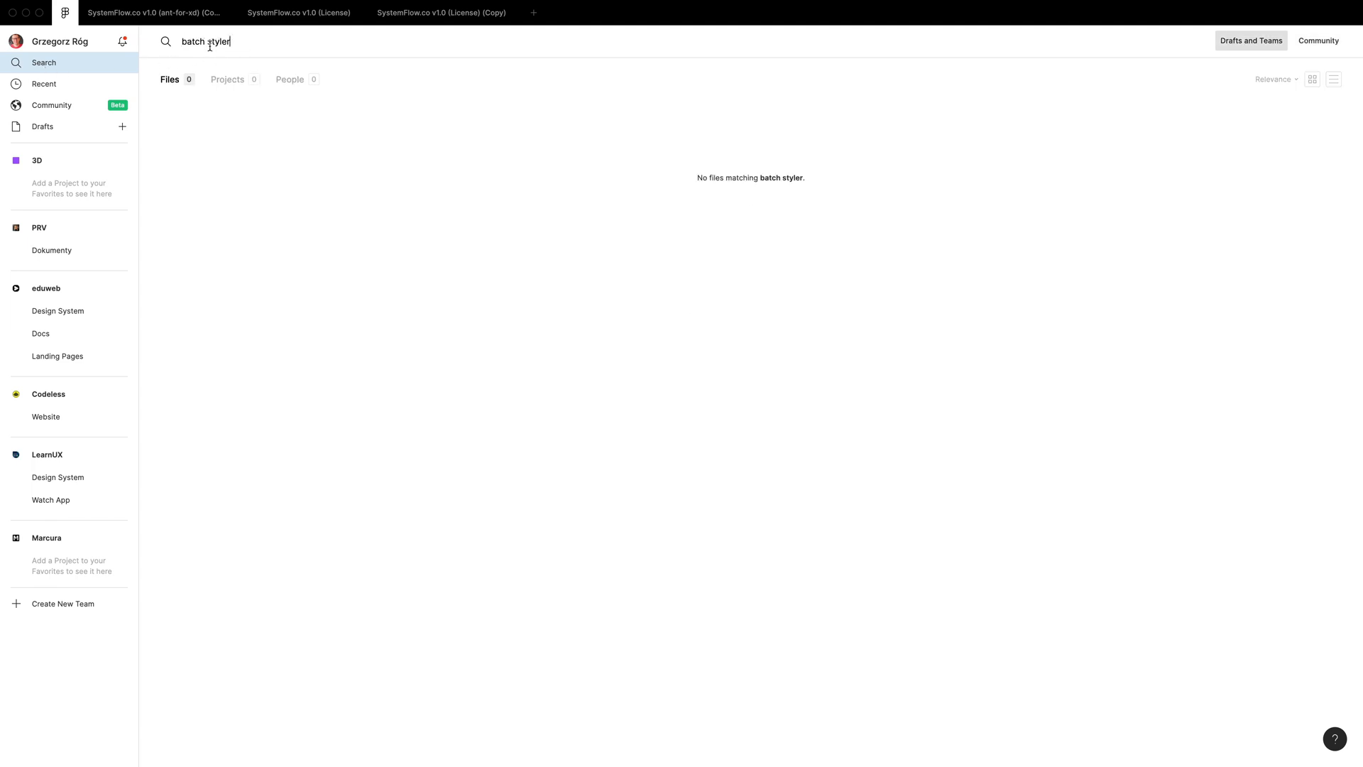
left_click(1311, 43)
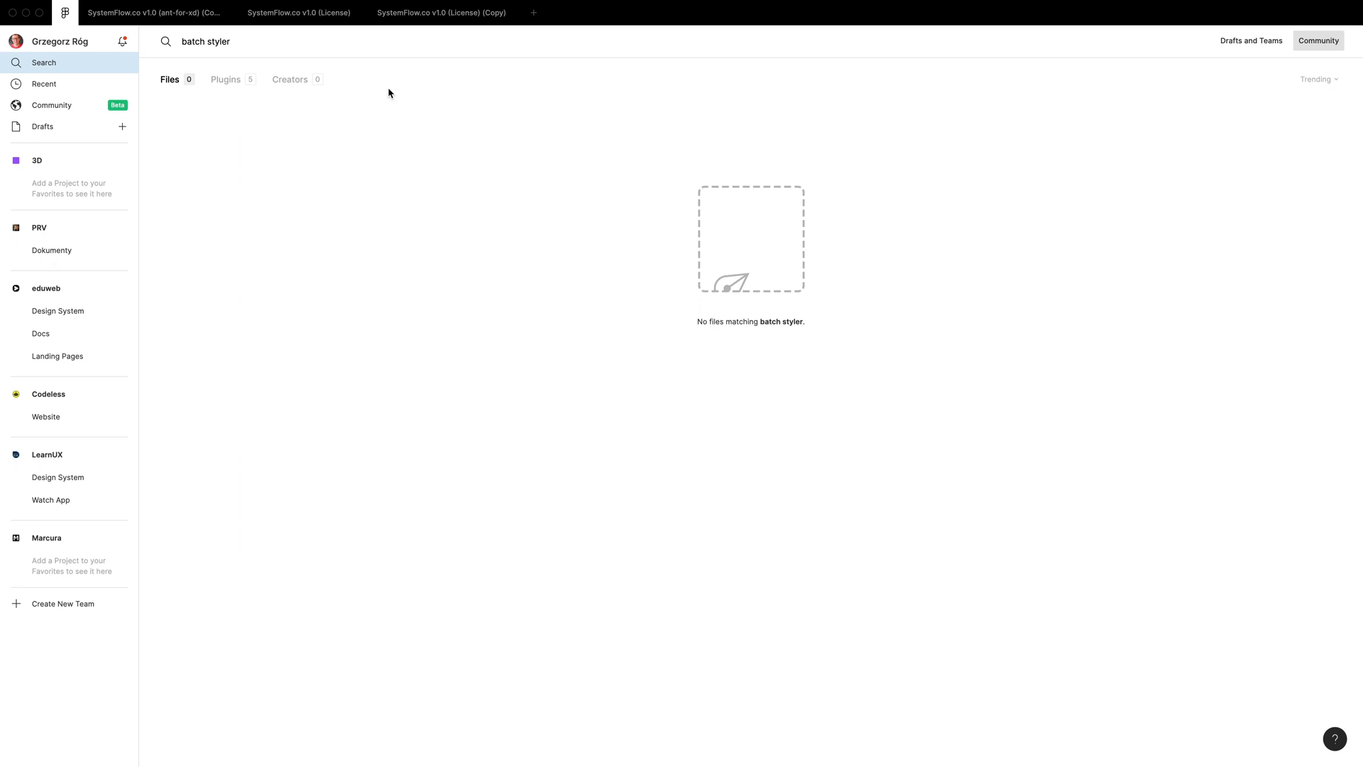
left_click(227, 80)
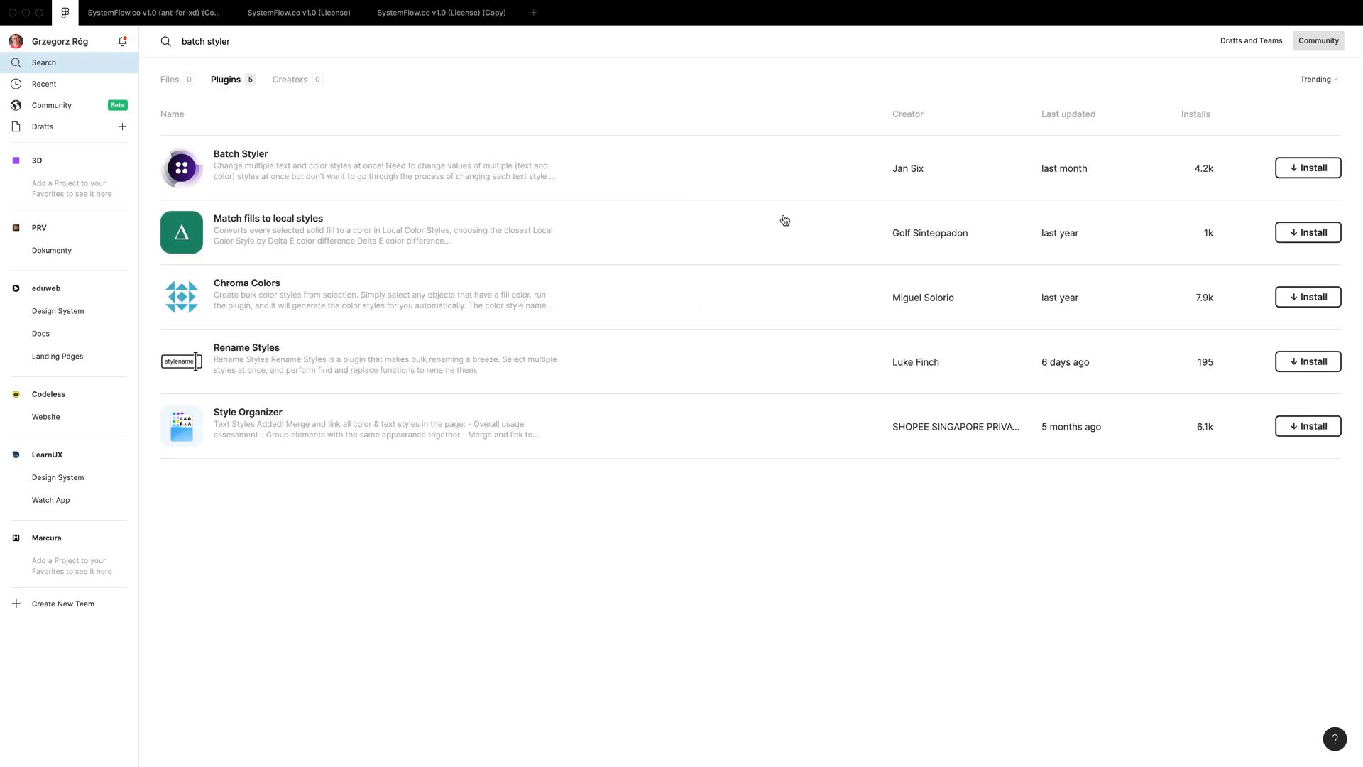
left_click(1309, 171)
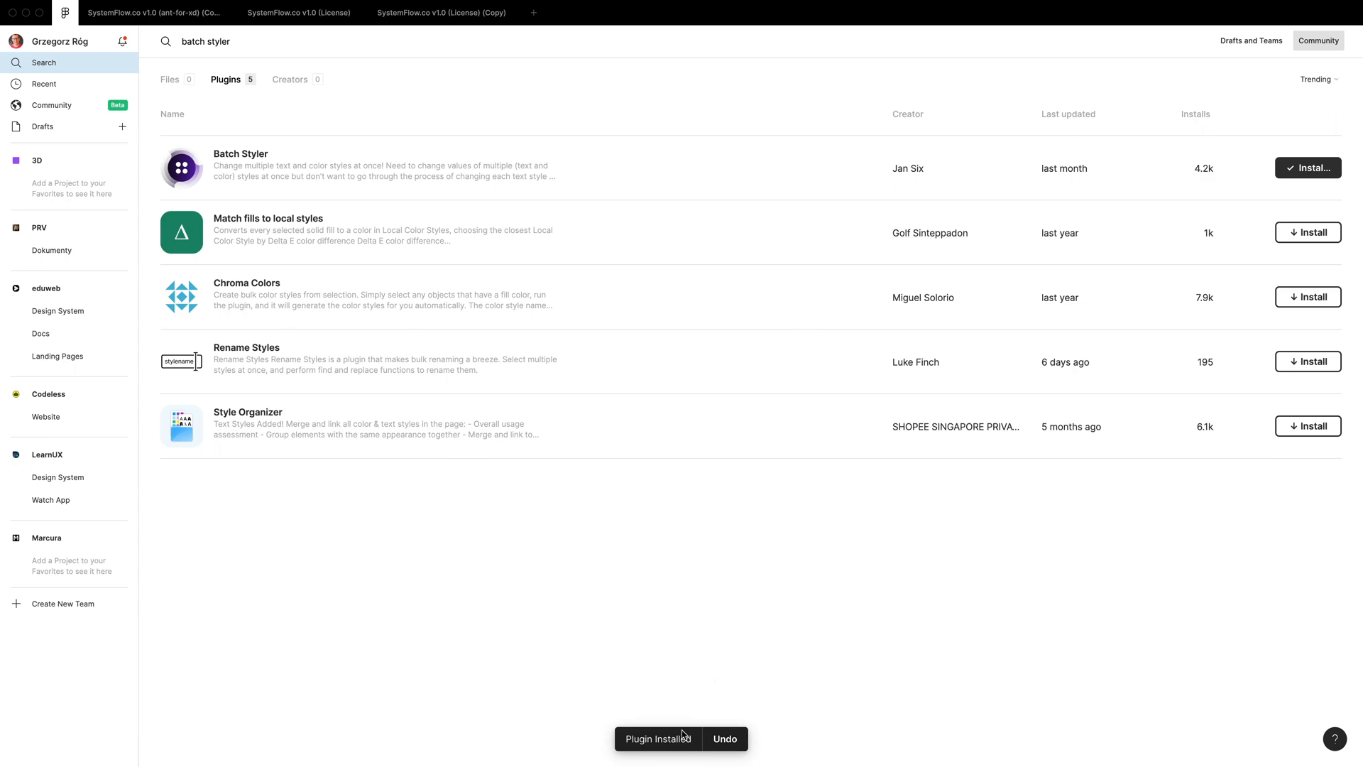
Return to the SystemFlow.co v1.0 (License) (Copy) file, run Batch Styler and move its window off the hero text
left_click(430, 18)
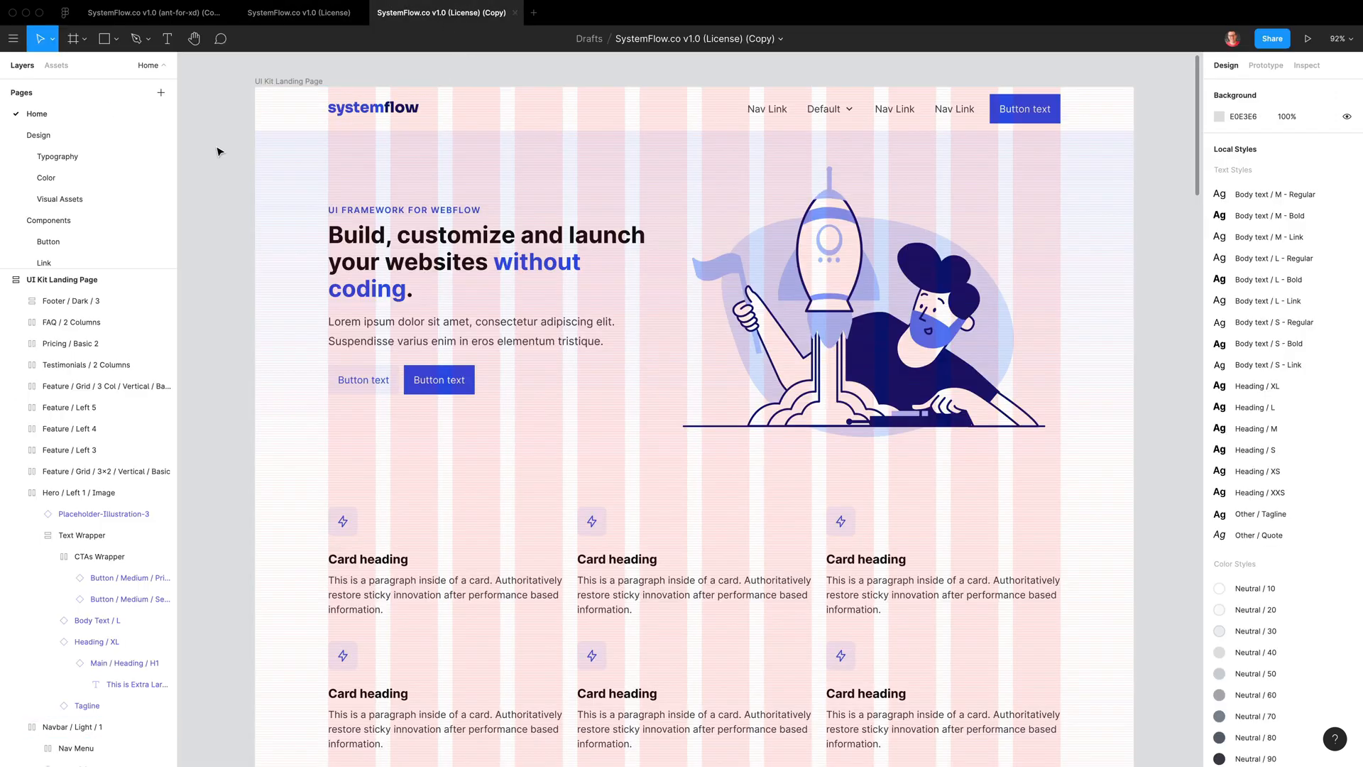
right_click(217, 149)
mouse_move(262, 188)
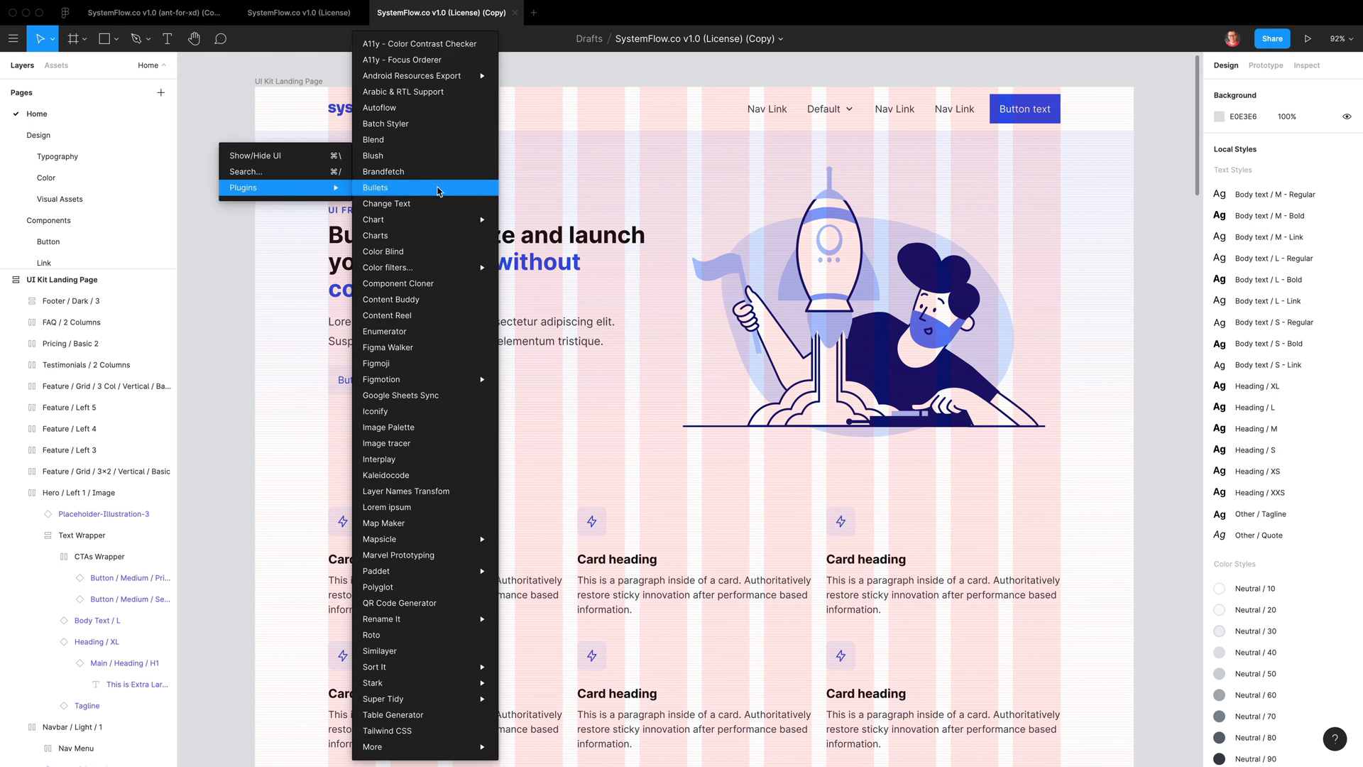
left_click(430, 129)
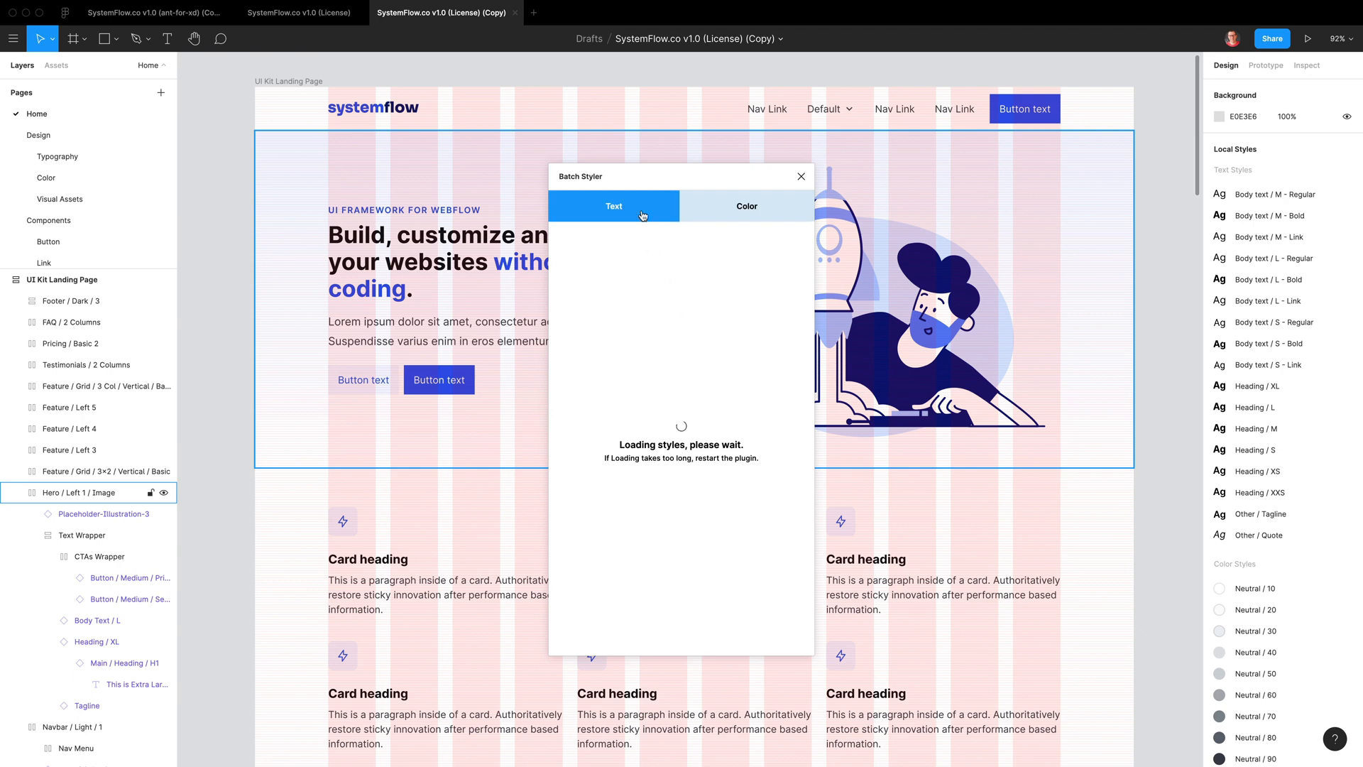
left_click_drag(647, 172, 1049, 161)
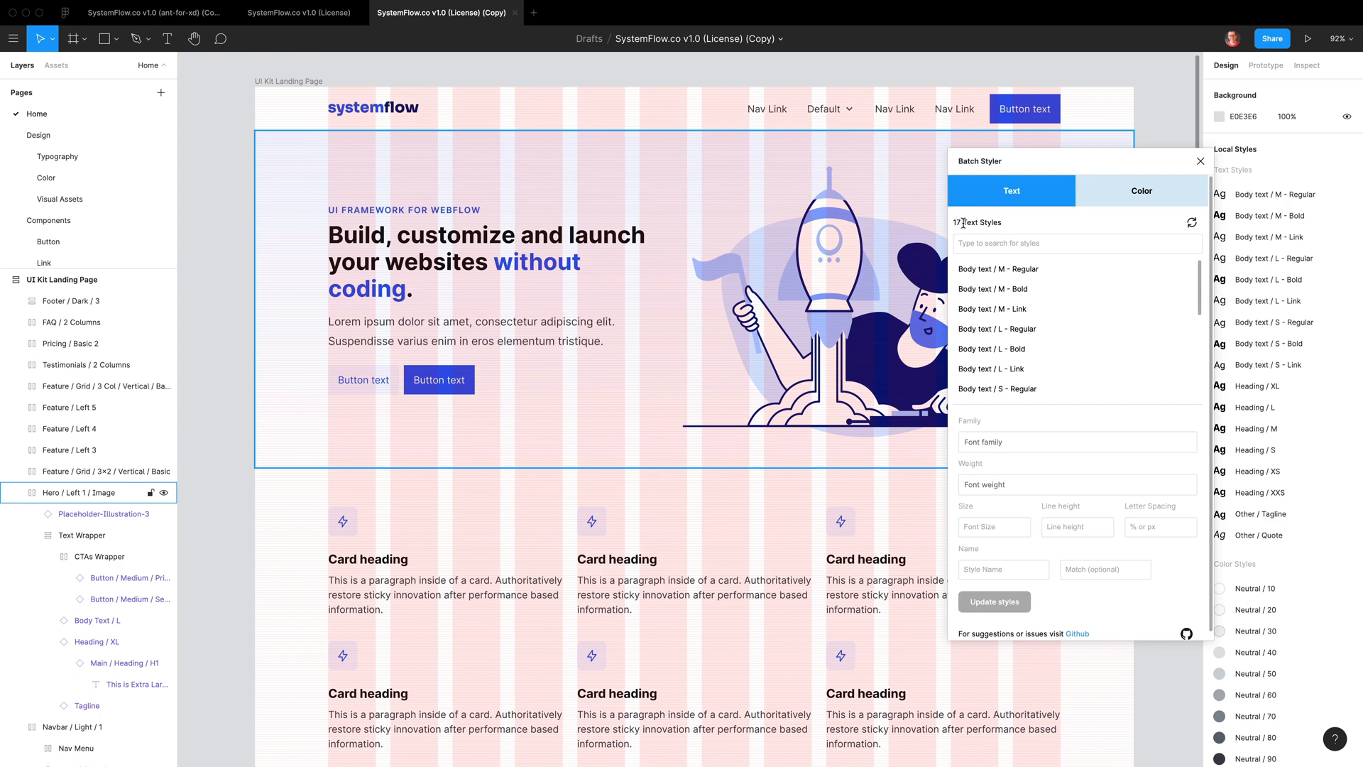
left_click_drag(1112, 167, 1082, 148)
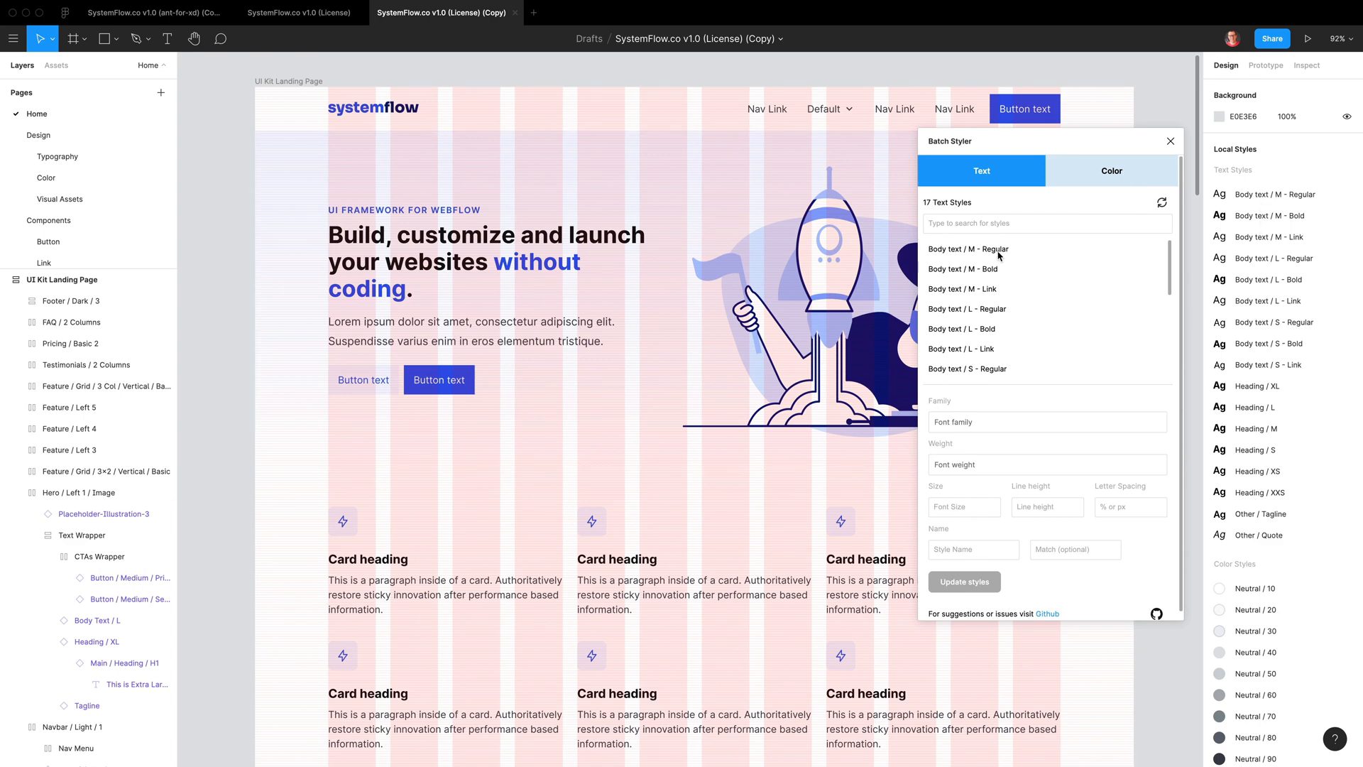
Update the Regular and Link body text styles in sizes M, L and S to the Segoe UI font family
left_click(971, 252)
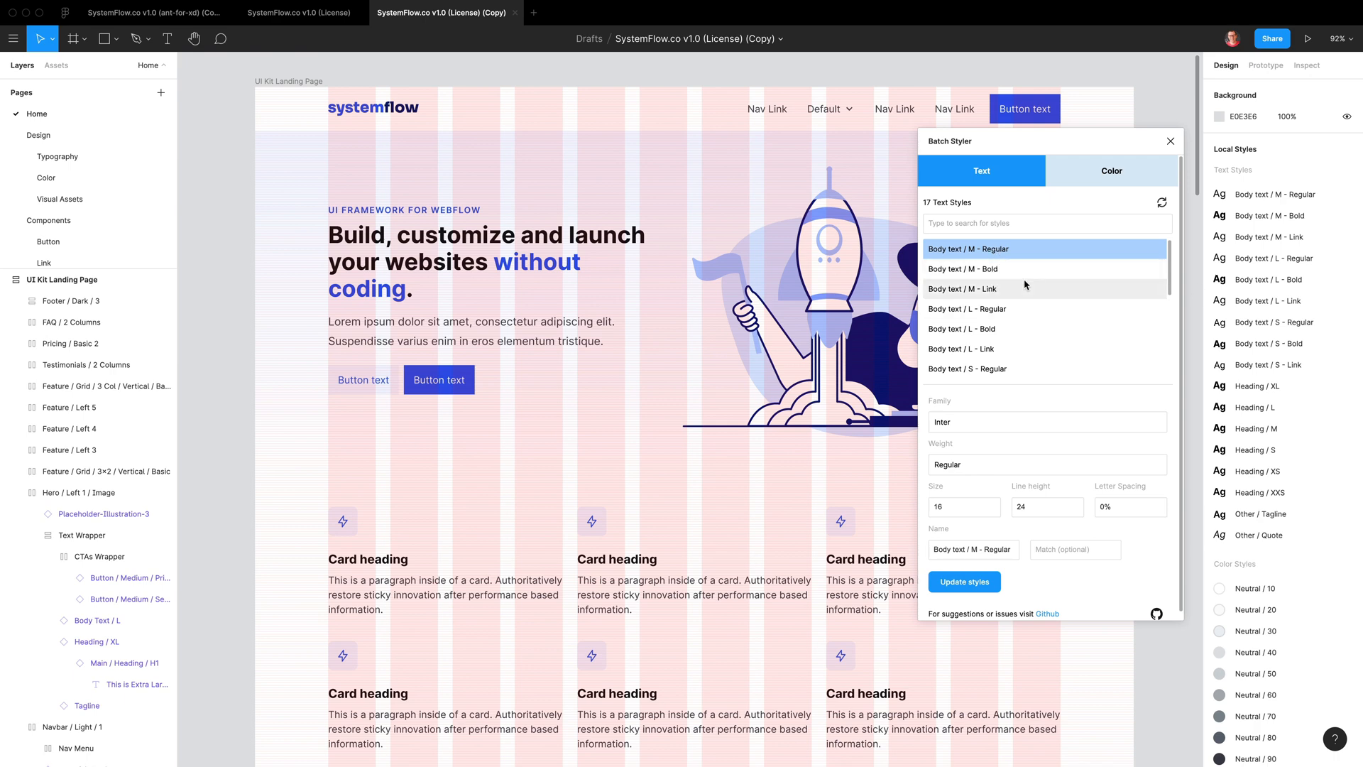
left_click(1002, 291)
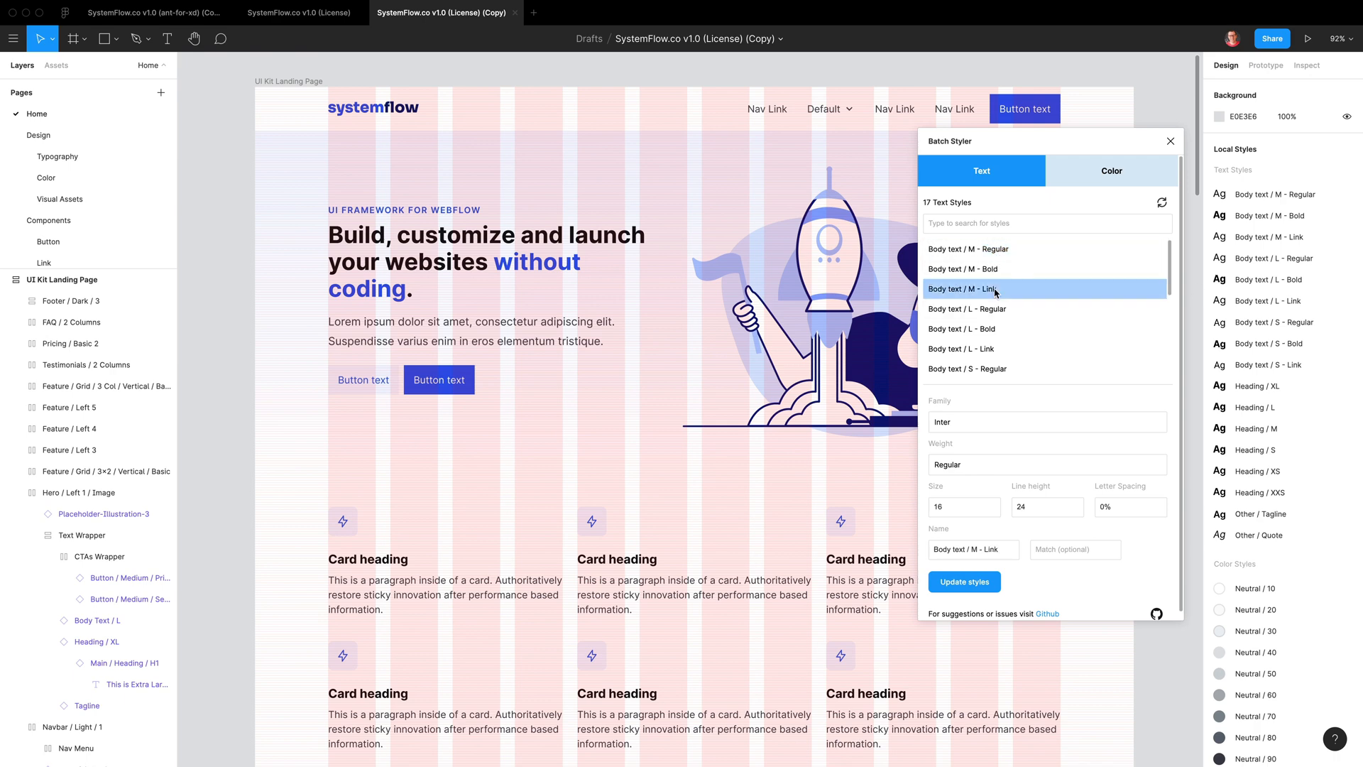
left_click(997, 252, "shift")
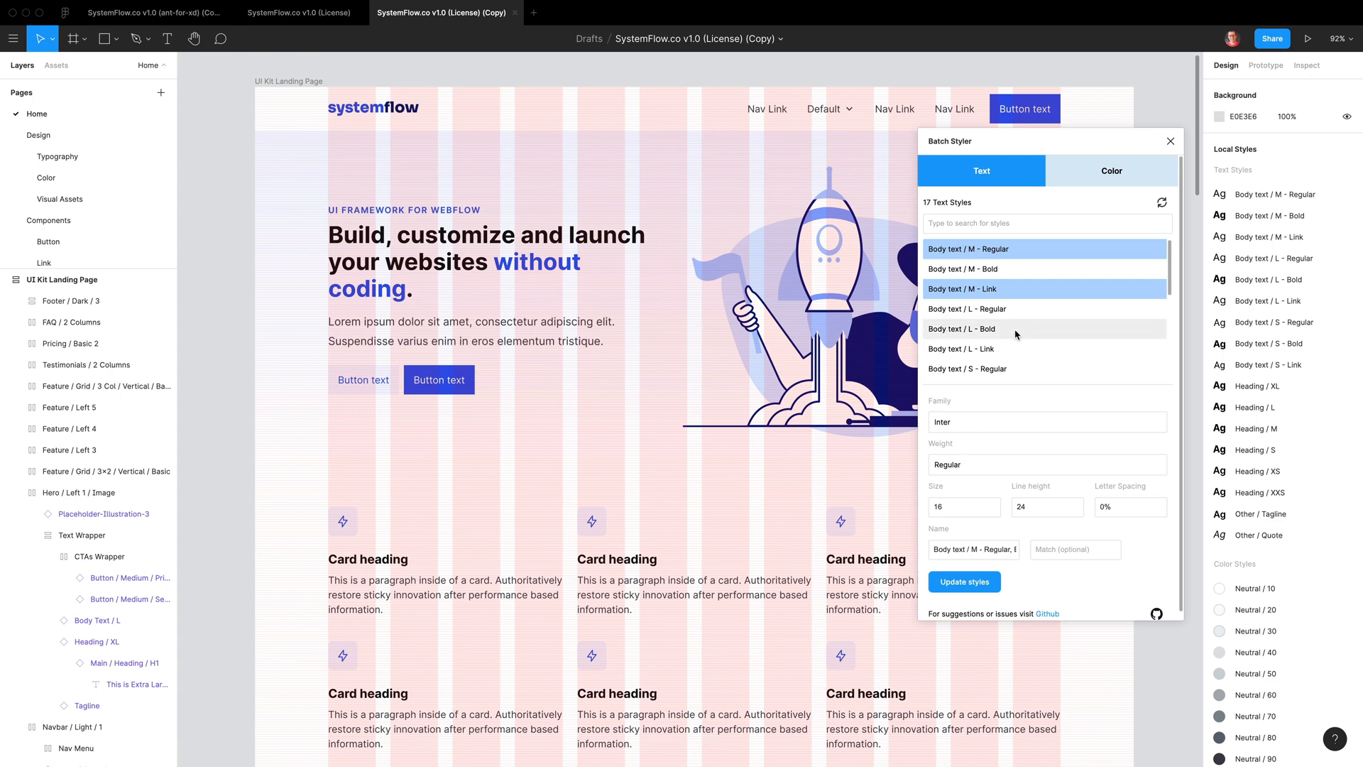
scroll(1022, 319, "down", 1)
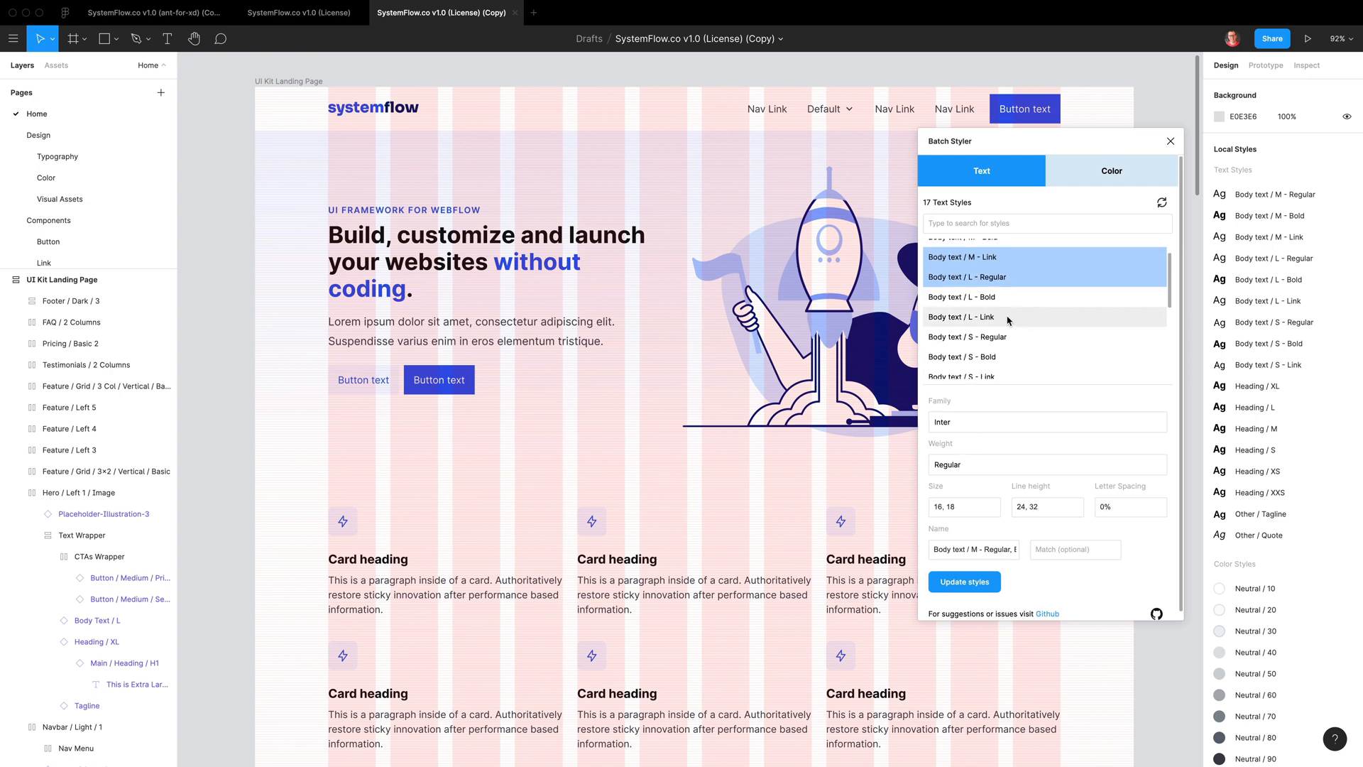
left_click(1007, 317, "shift")
left_click(1008, 336, "shift")
scroll(1026, 348, "down", 1)
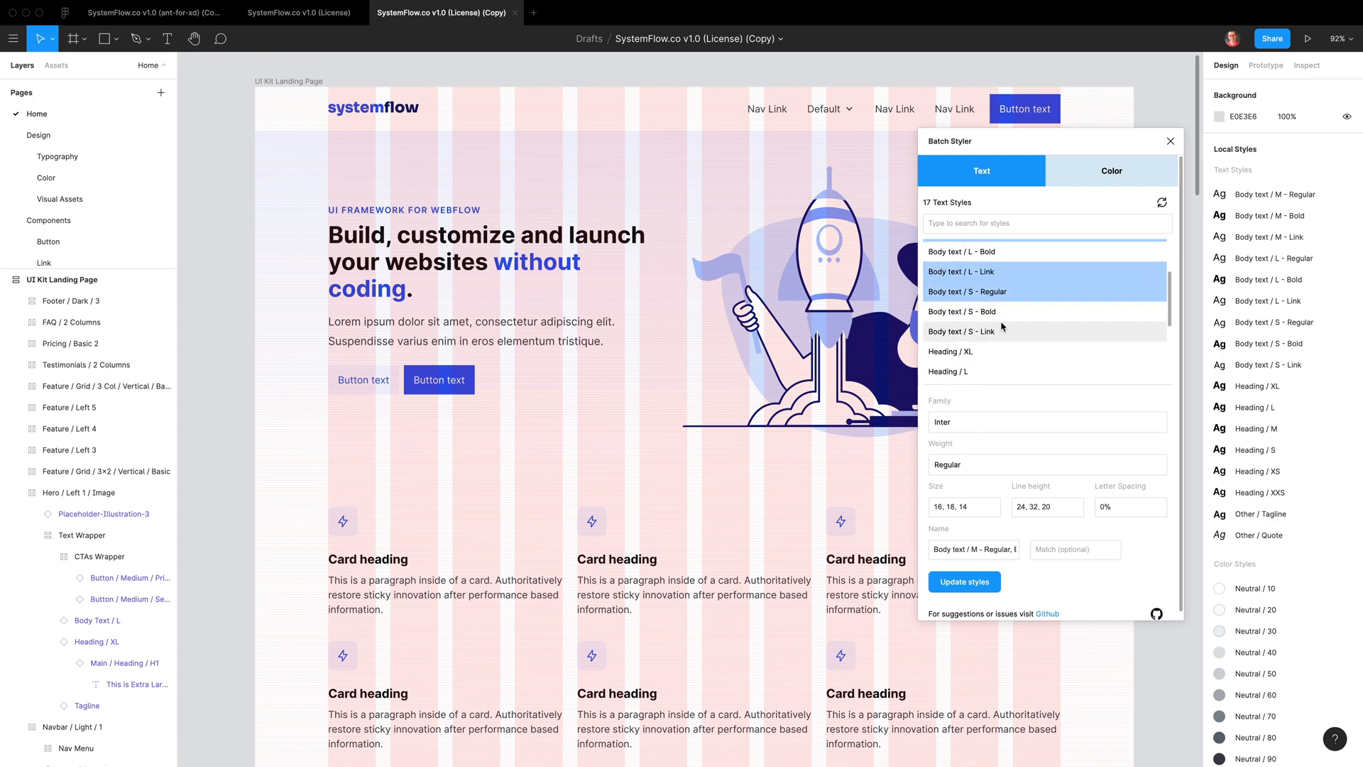
left_click(1042, 325, "shift")
scroll(1041, 328, "down", 1)
scroll(1037, 328, "down", 3)
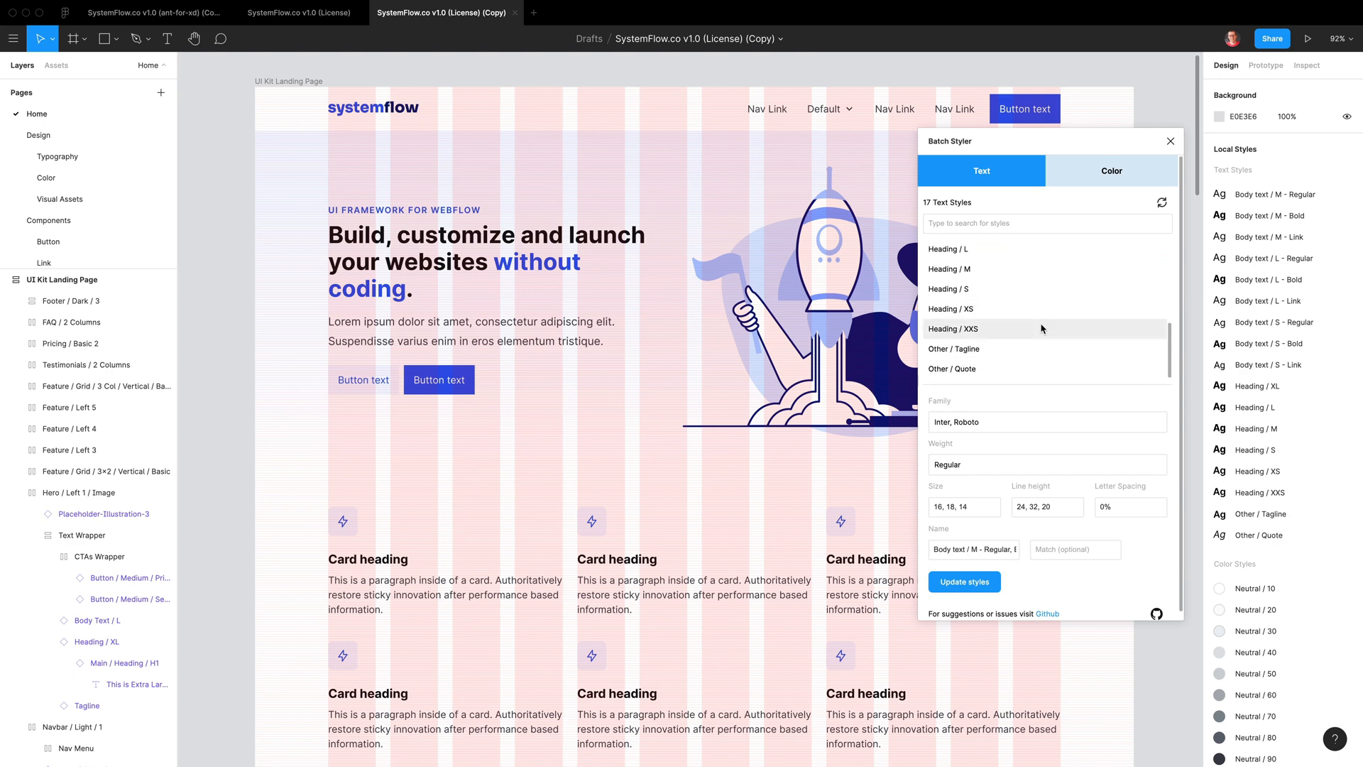
scroll(1024, 326, "up", 5)
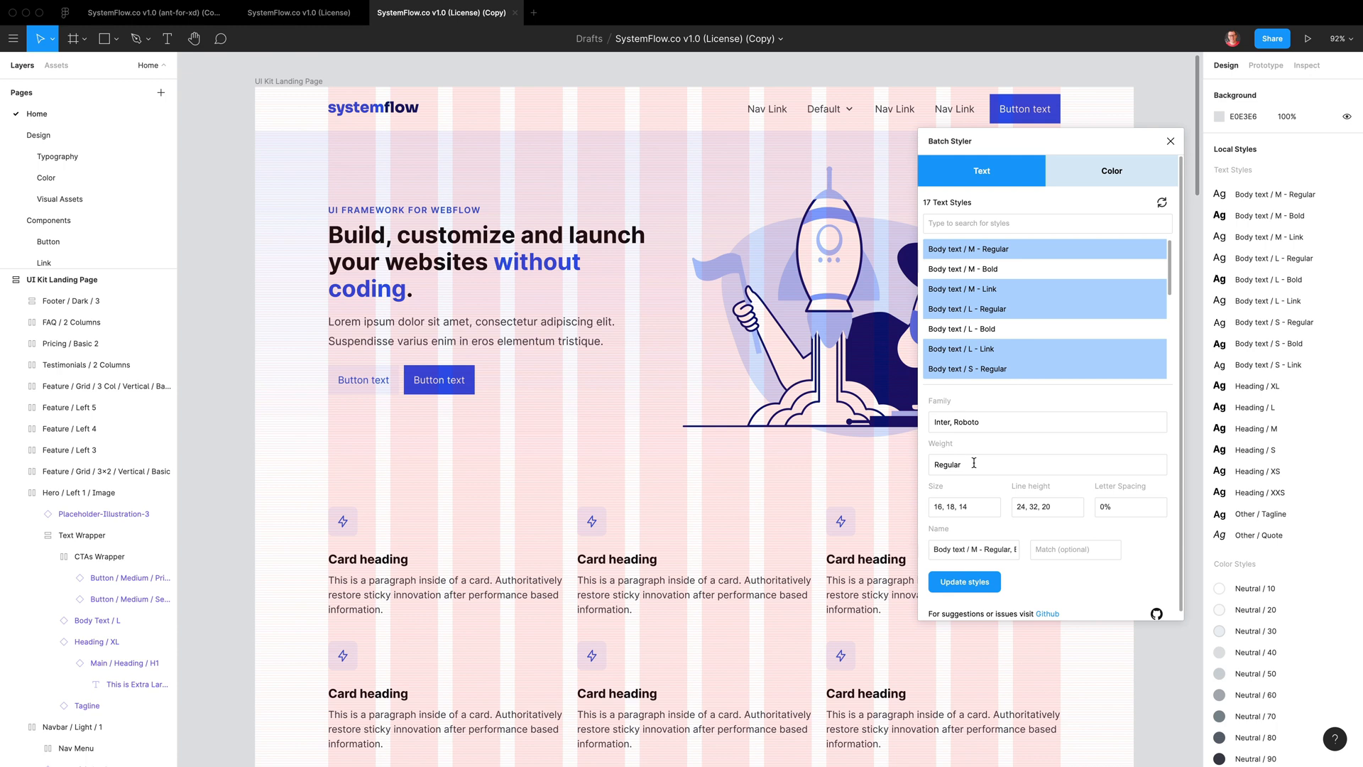
left_click(988, 421)
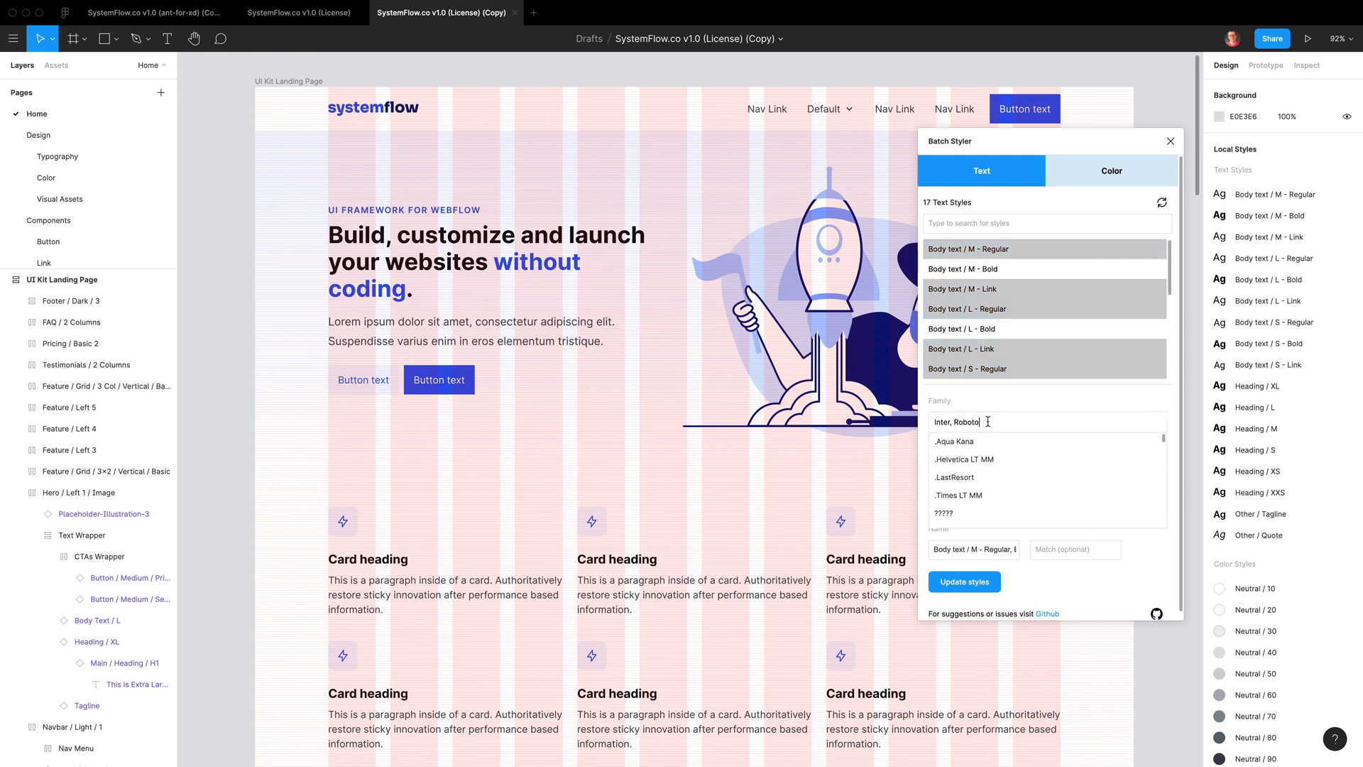
type("seg")
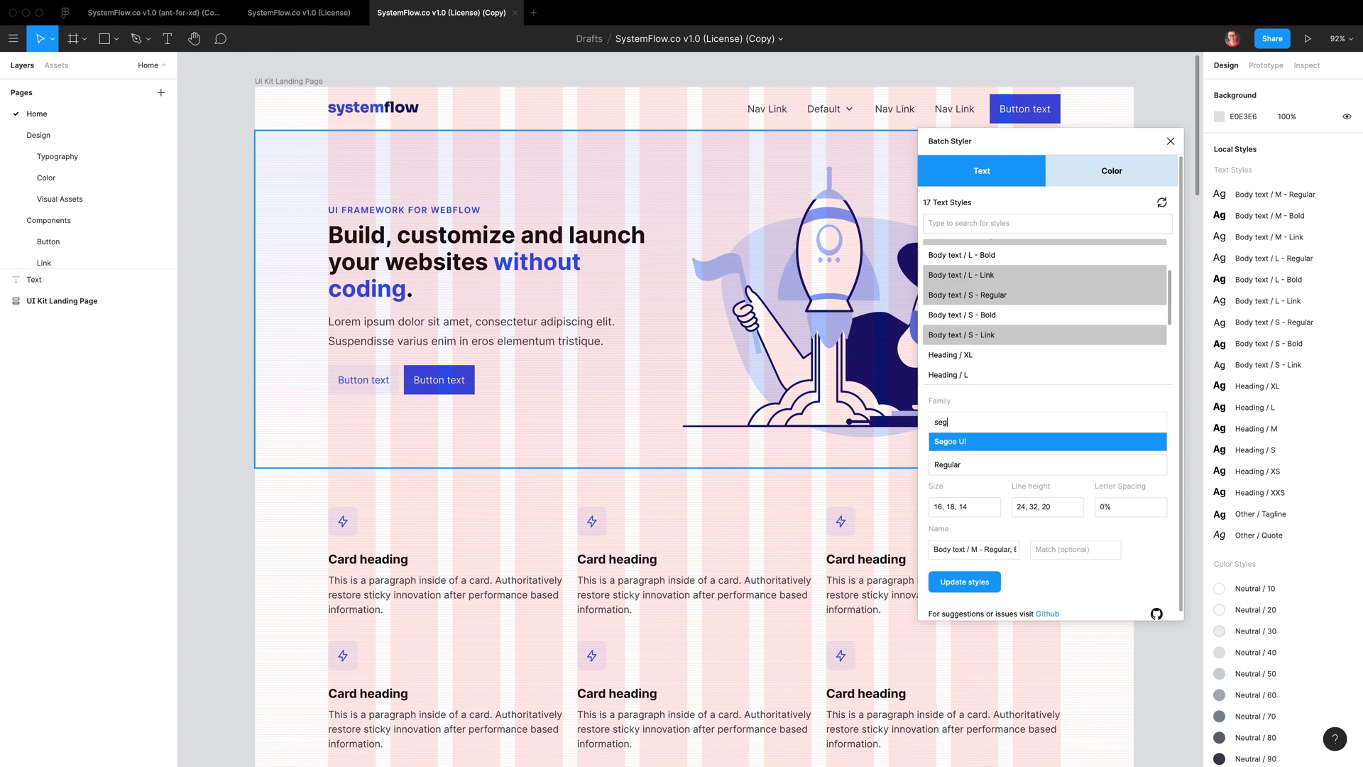
left_click(967, 446)
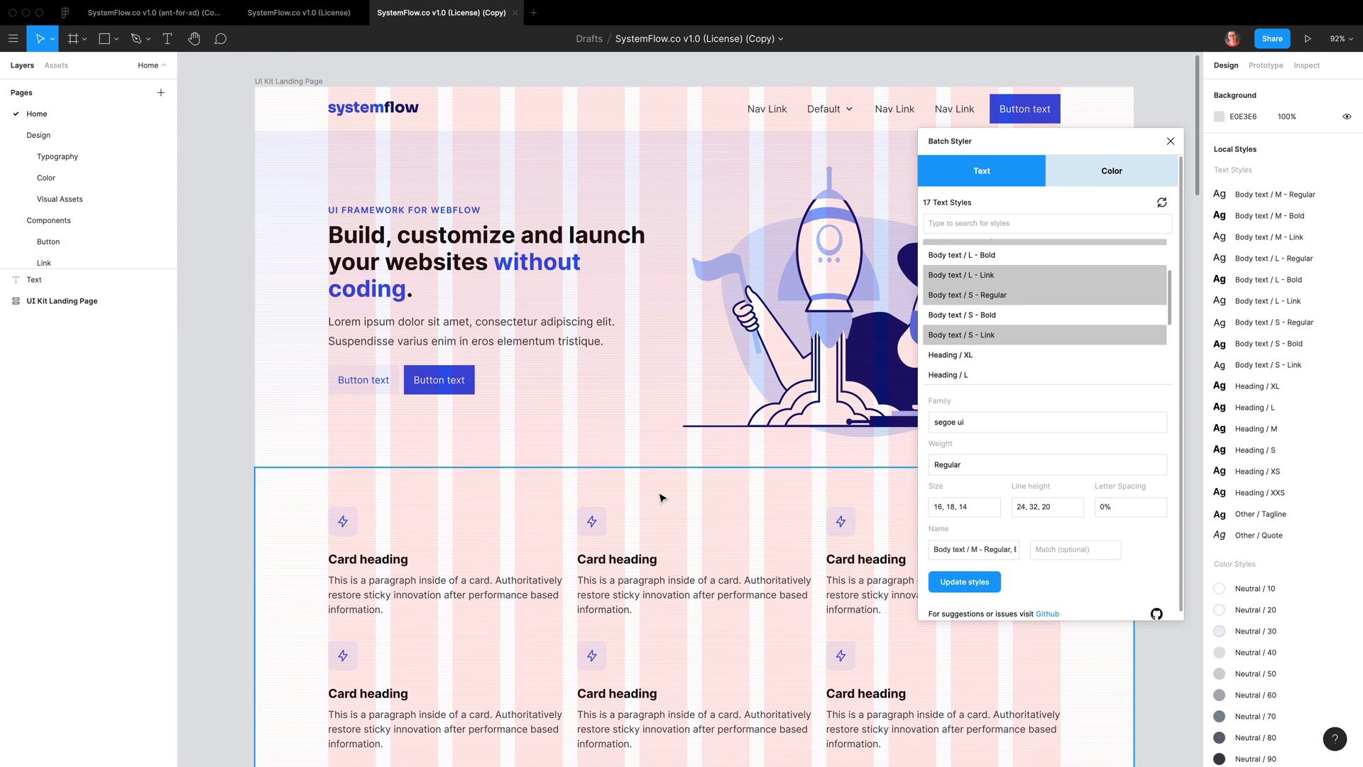
left_click(962, 586)
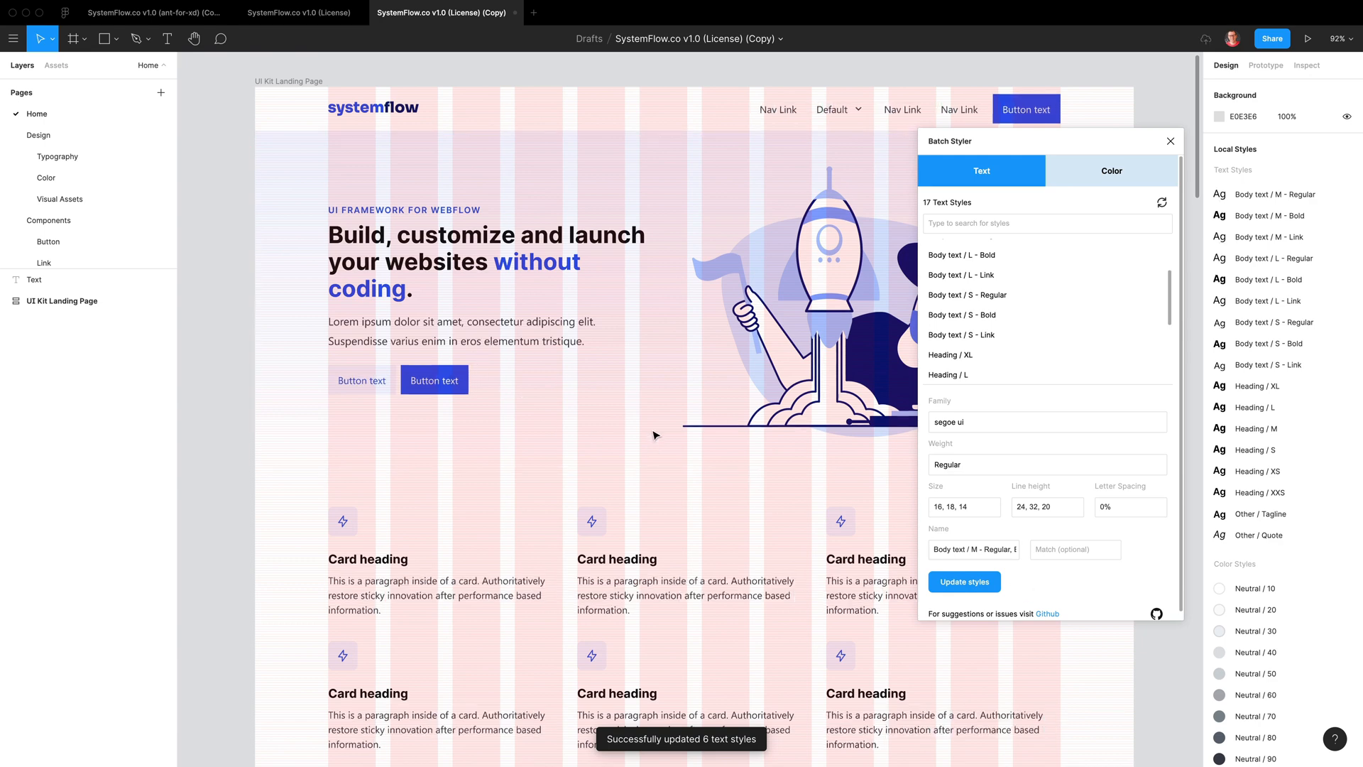
Update the Bold body text styles, all heading styles from XL to XXS and Other / Tagline to Segoe UI with Bold weight
scroll(1058, 365, "up", 3)
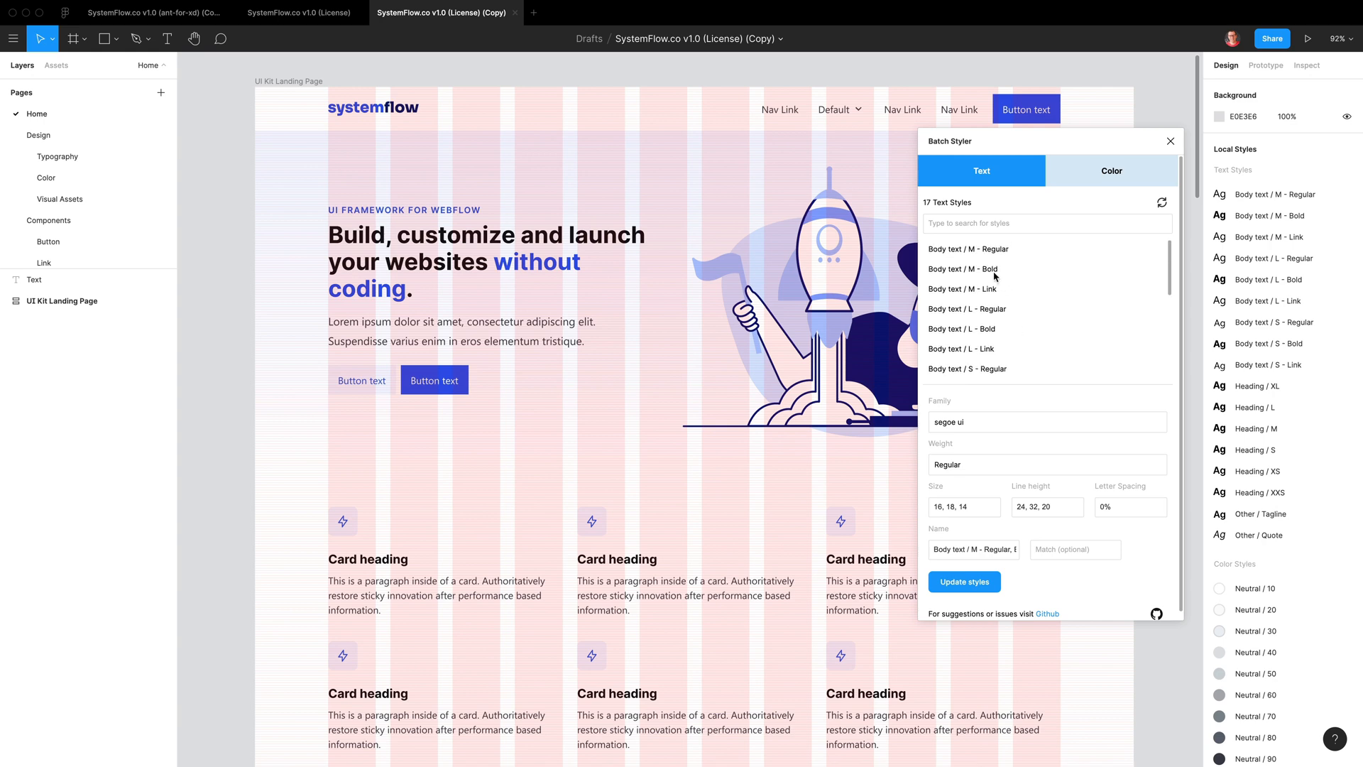
left_click(983, 269)
left_click(998, 332, "shift")
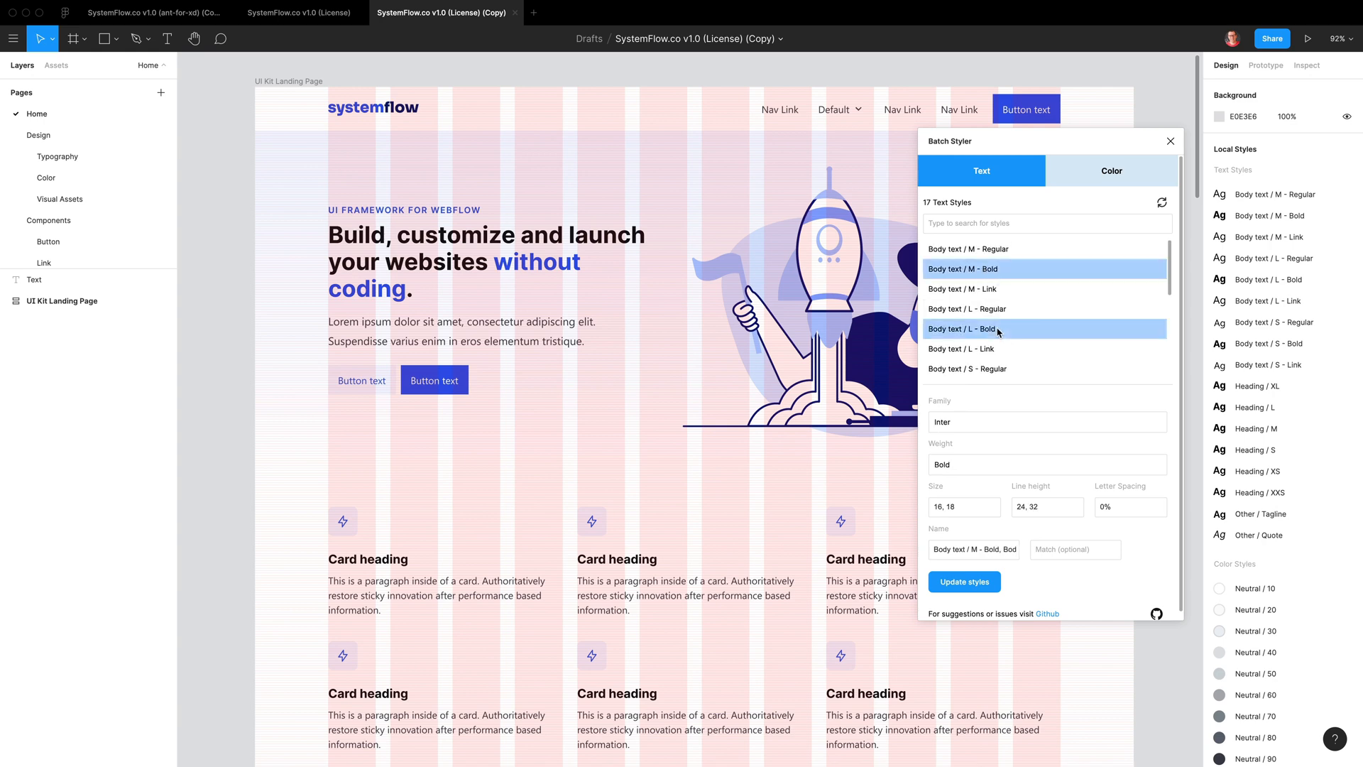
scroll(1046, 280, "down", 3)
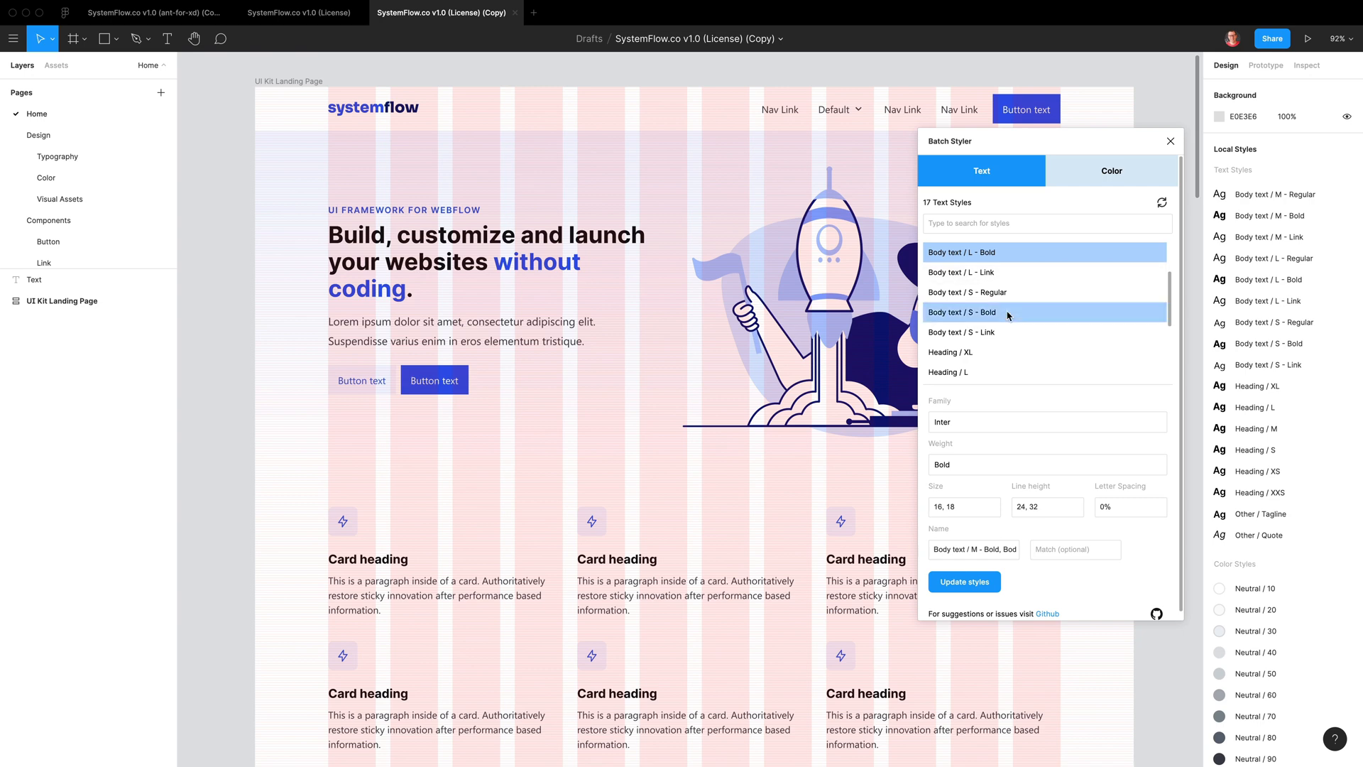
scroll(1009, 316, "down", 2)
left_click(986, 309, "shift")
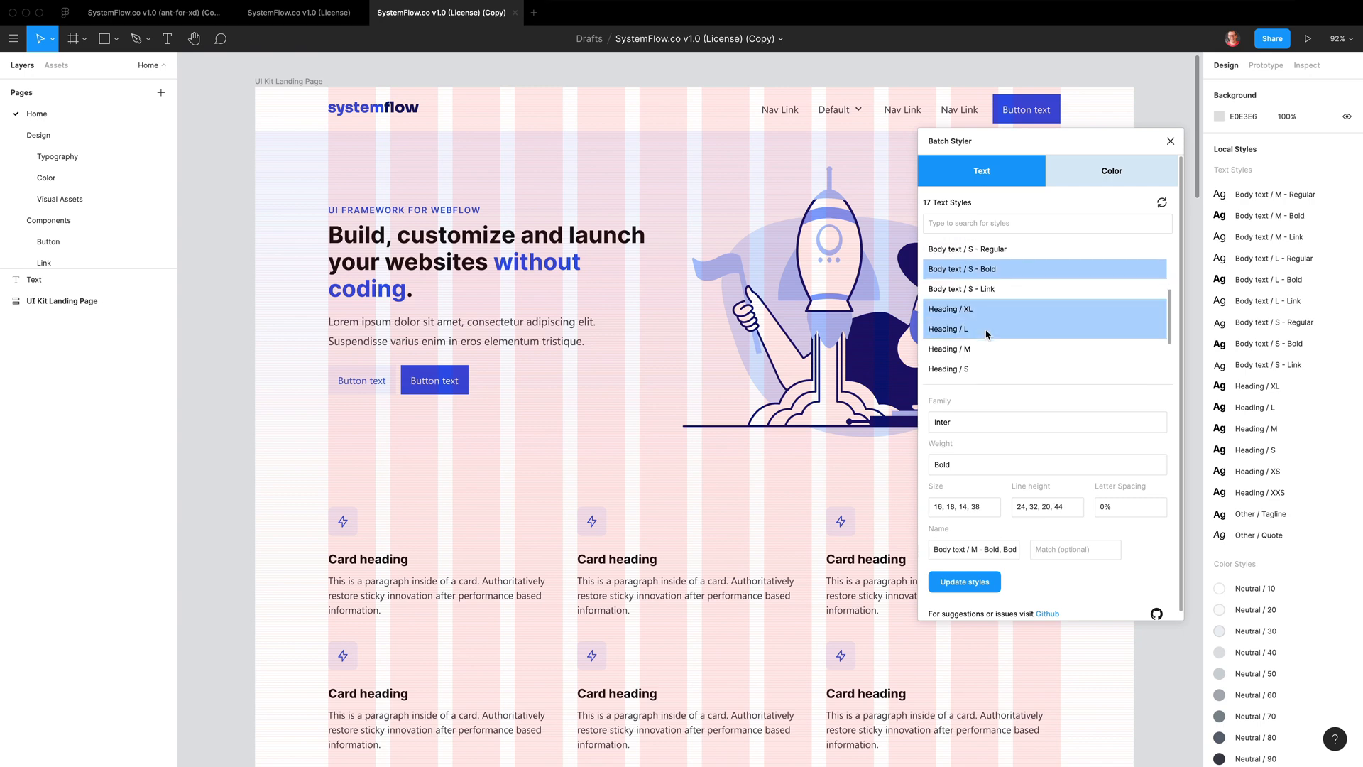
left_click(986, 329, "shift")
left_click(986, 350, "shift")
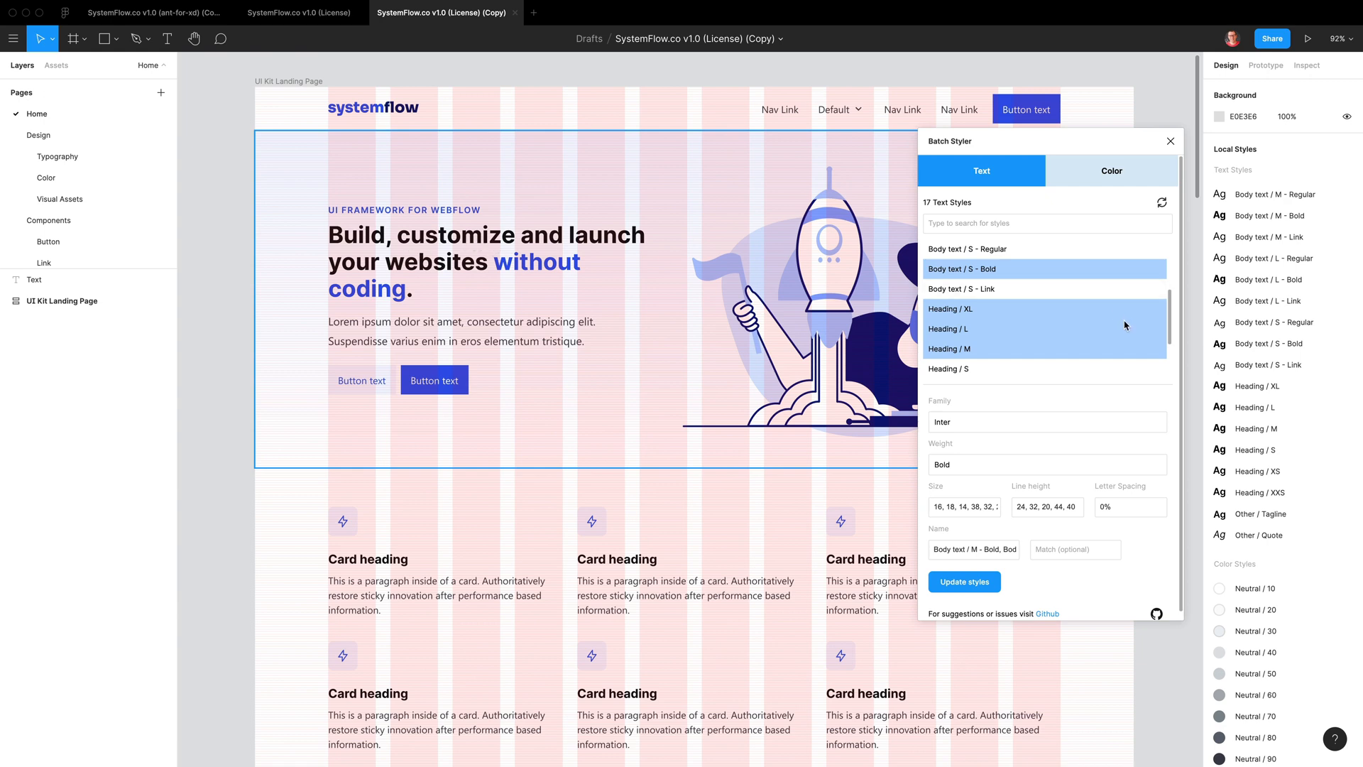
scroll(997, 322, "down", 1)
scroll(989, 320, "down", 1)
left_click(985, 339, "shift")
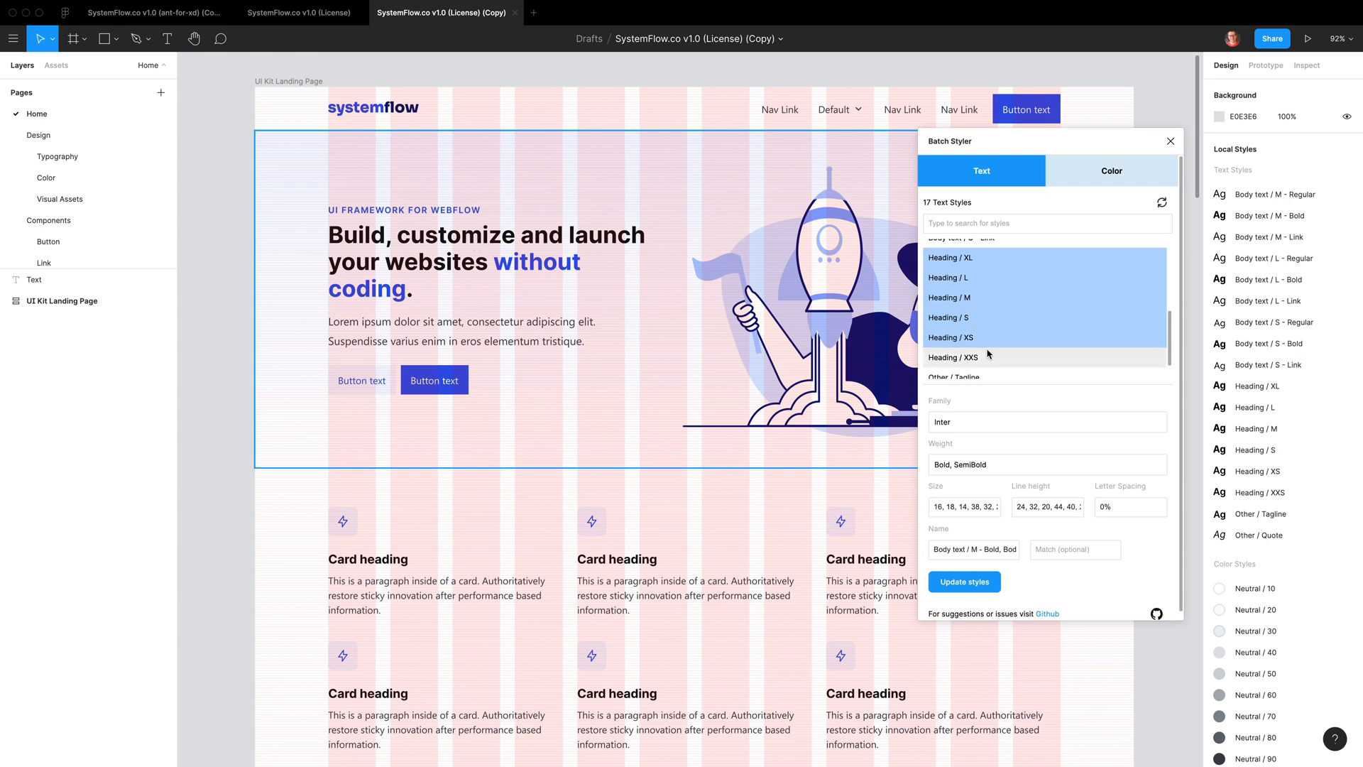
left_click(986, 357, "shift")
scroll(991, 341, "down", 1)
left_click(985, 353, "shift")
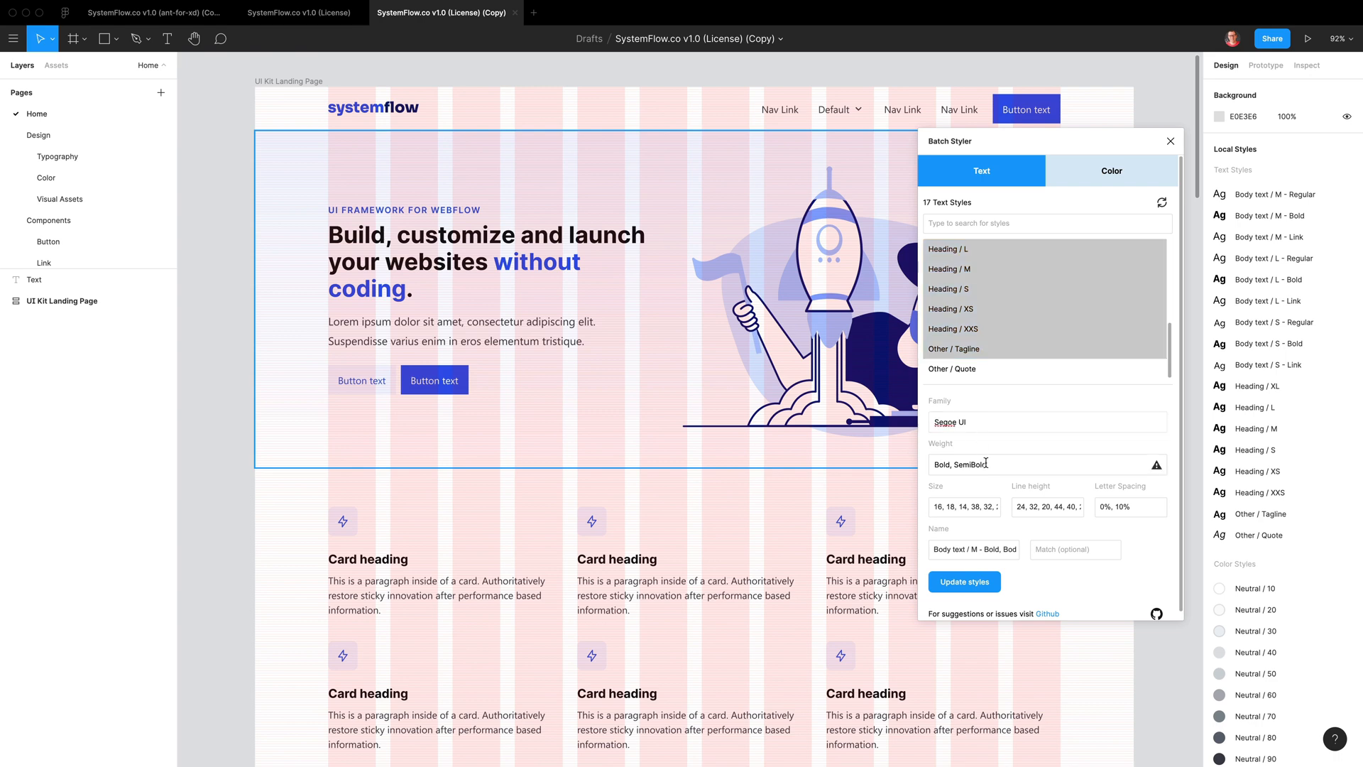
left_click(1010, 464)
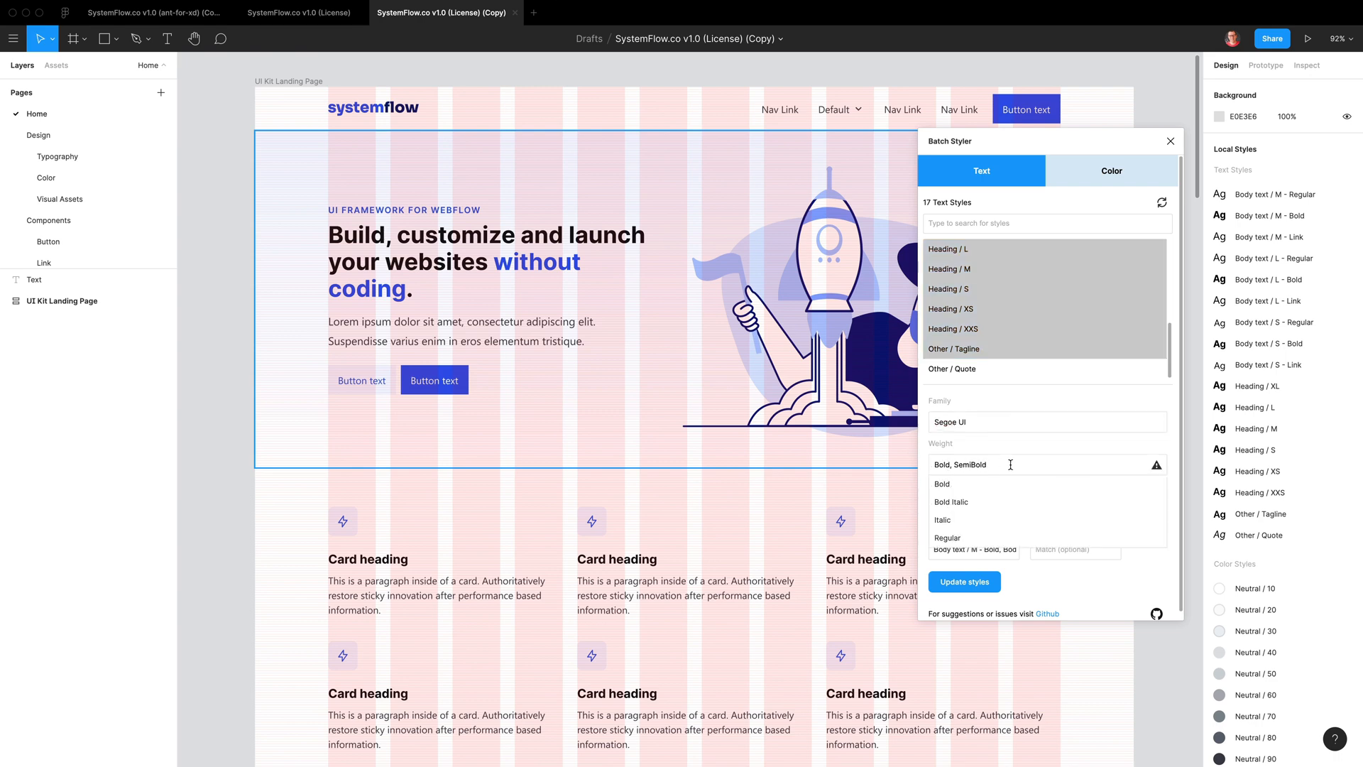
key("super+a")
left_click(942, 483)
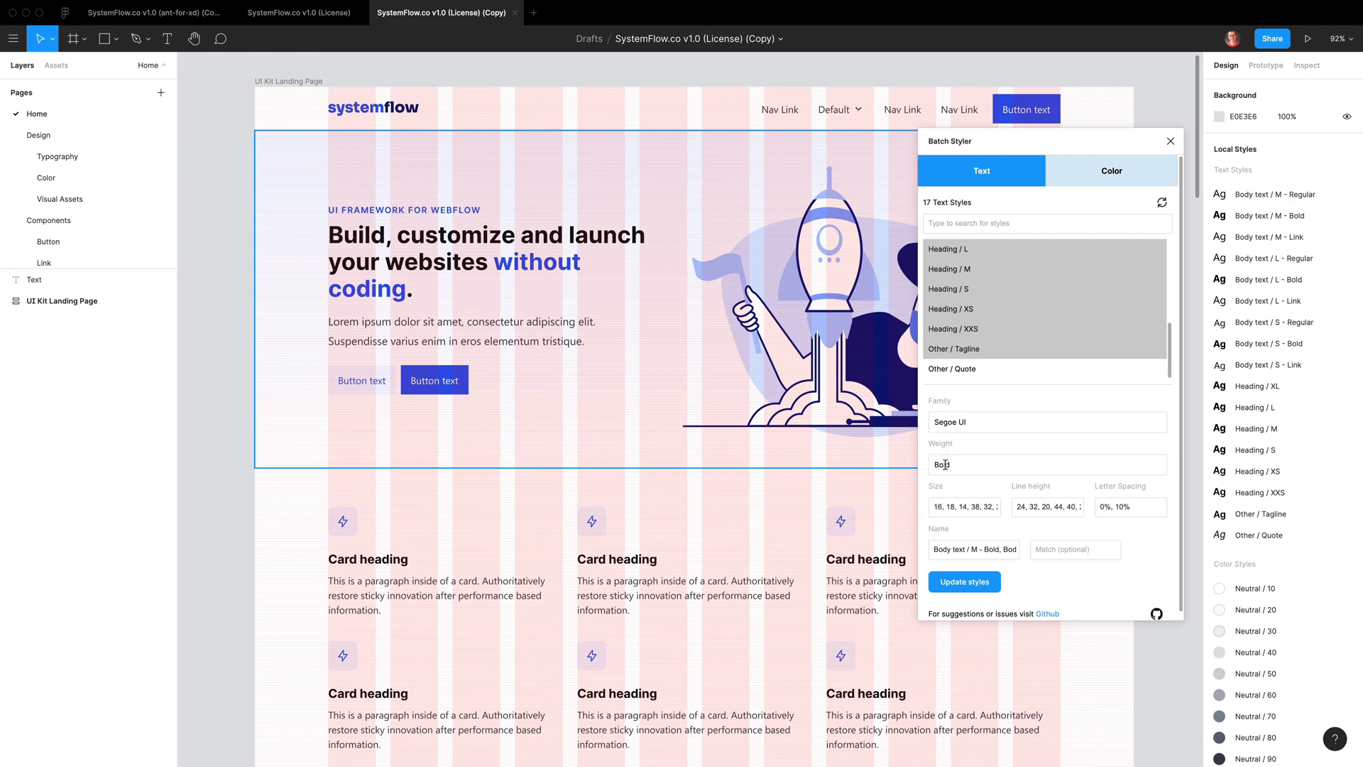
left_click(965, 582)
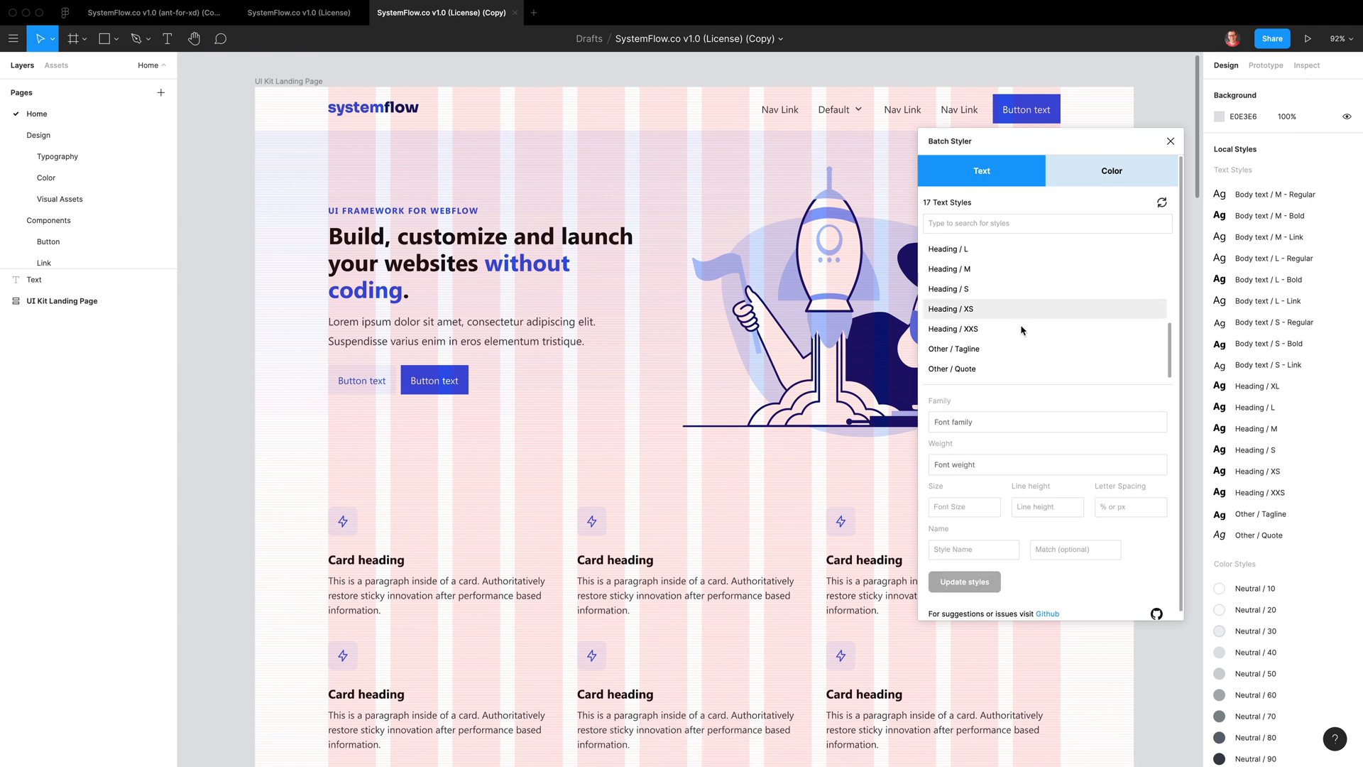
Update the Other / Quote text style to the Segoe UI font family
left_click(971, 370)
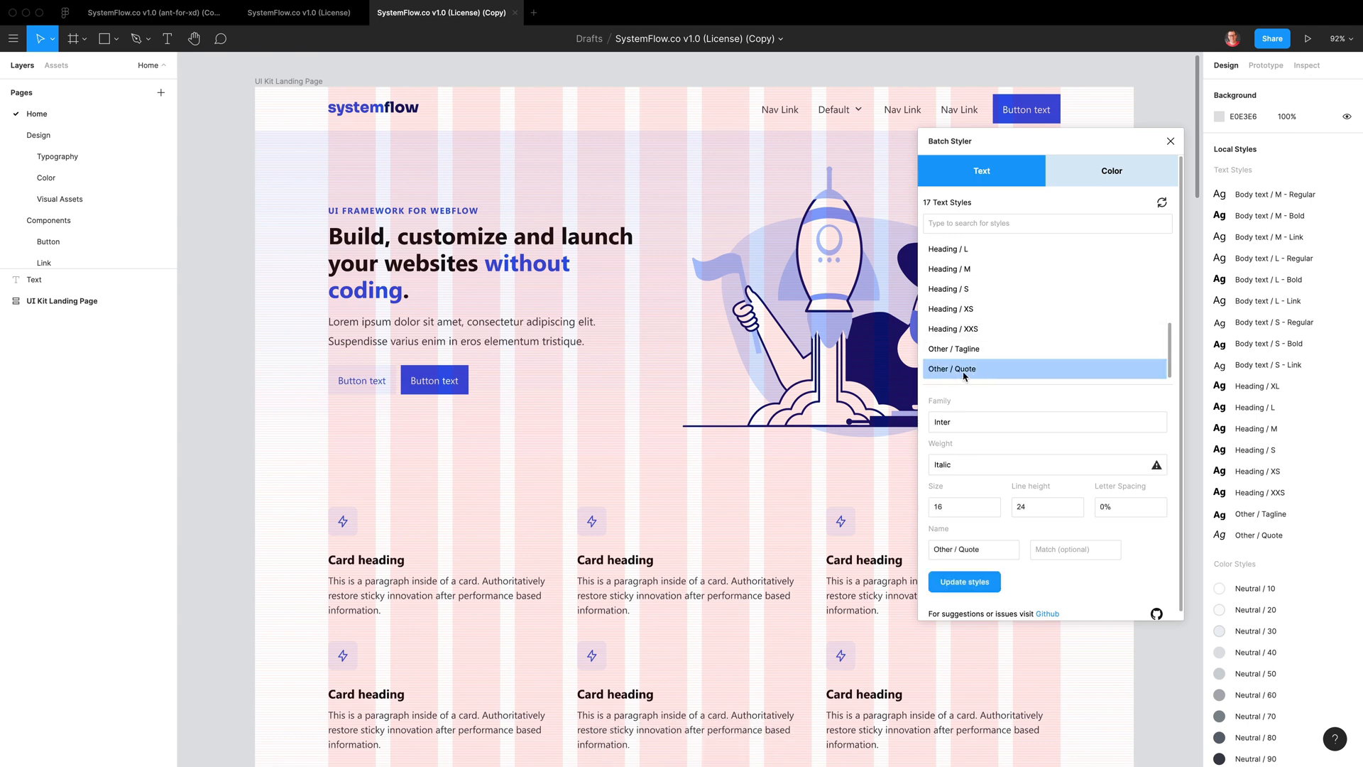
left_click(972, 421)
type("se")
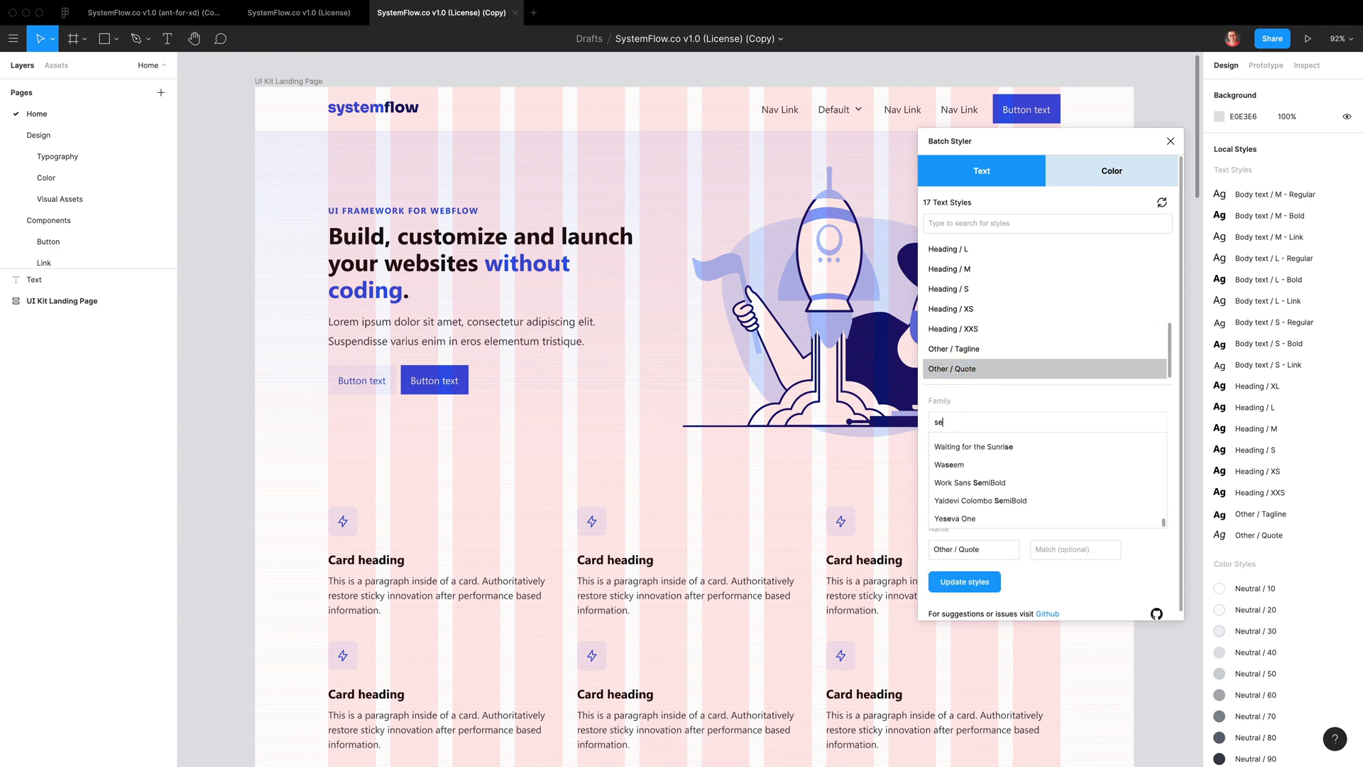
type("g")
key("Return")
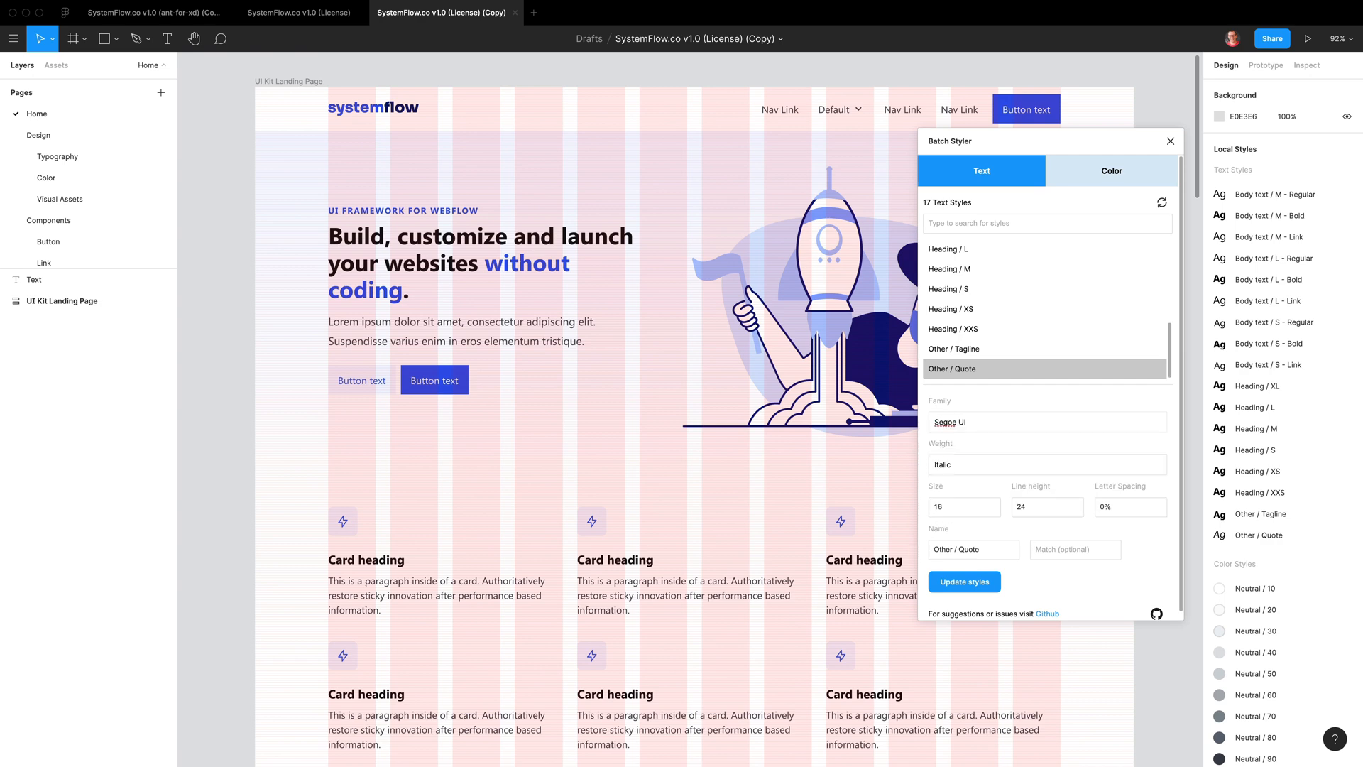
left_click(967, 580)
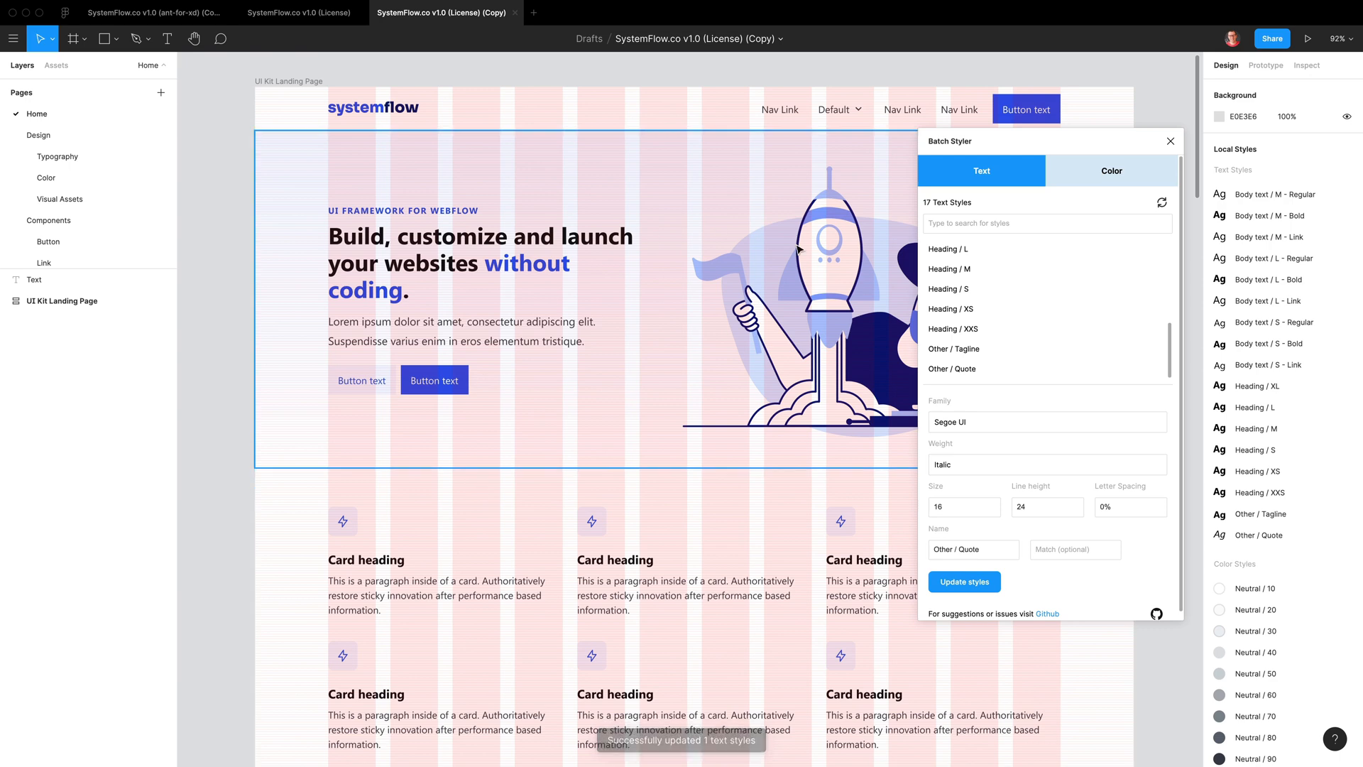
Review the heading, tagline and list components on the Typography page to check the Segoe UI restyling
left_click(56, 159)
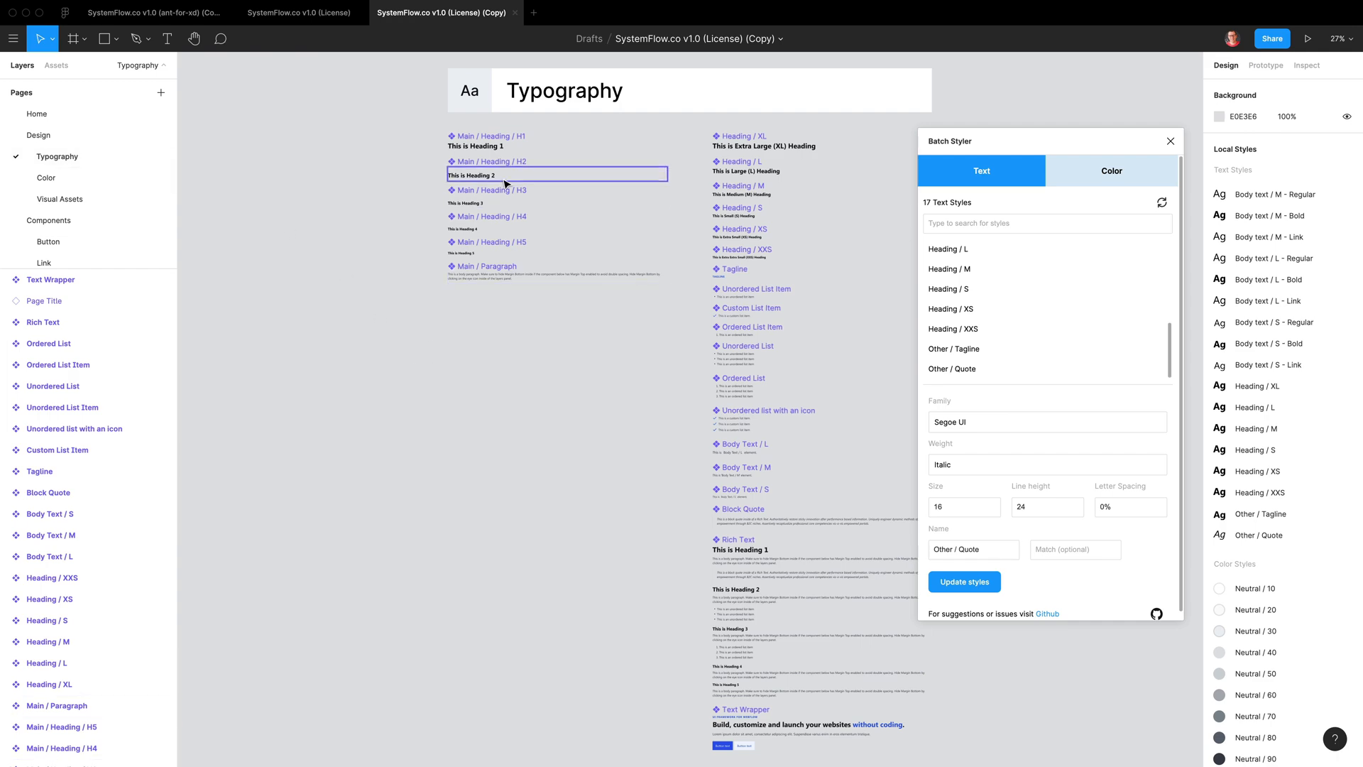
scroll(497, 178, "up", 5)
scroll(505, 183, "up", 2)
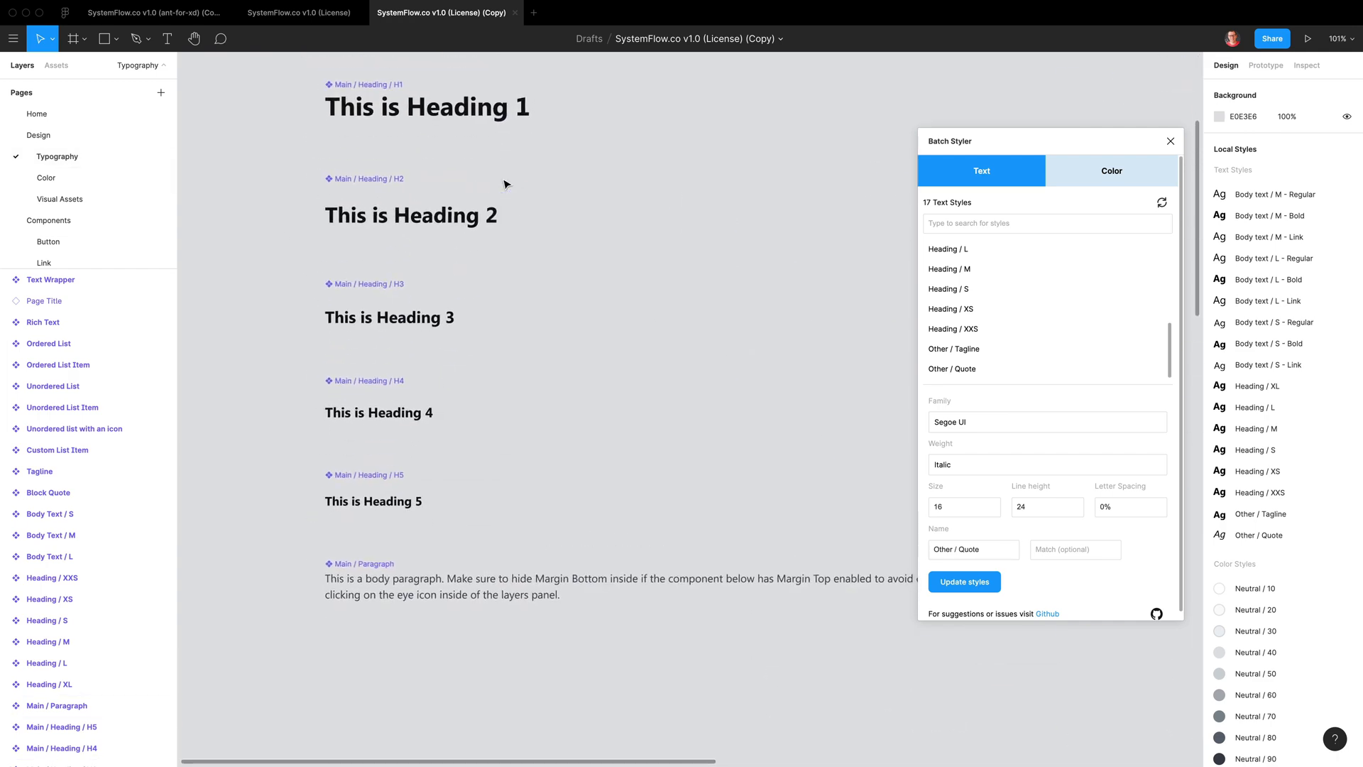
scroll(504, 183, "right", 10)
scroll(504, 184, "down", 10)
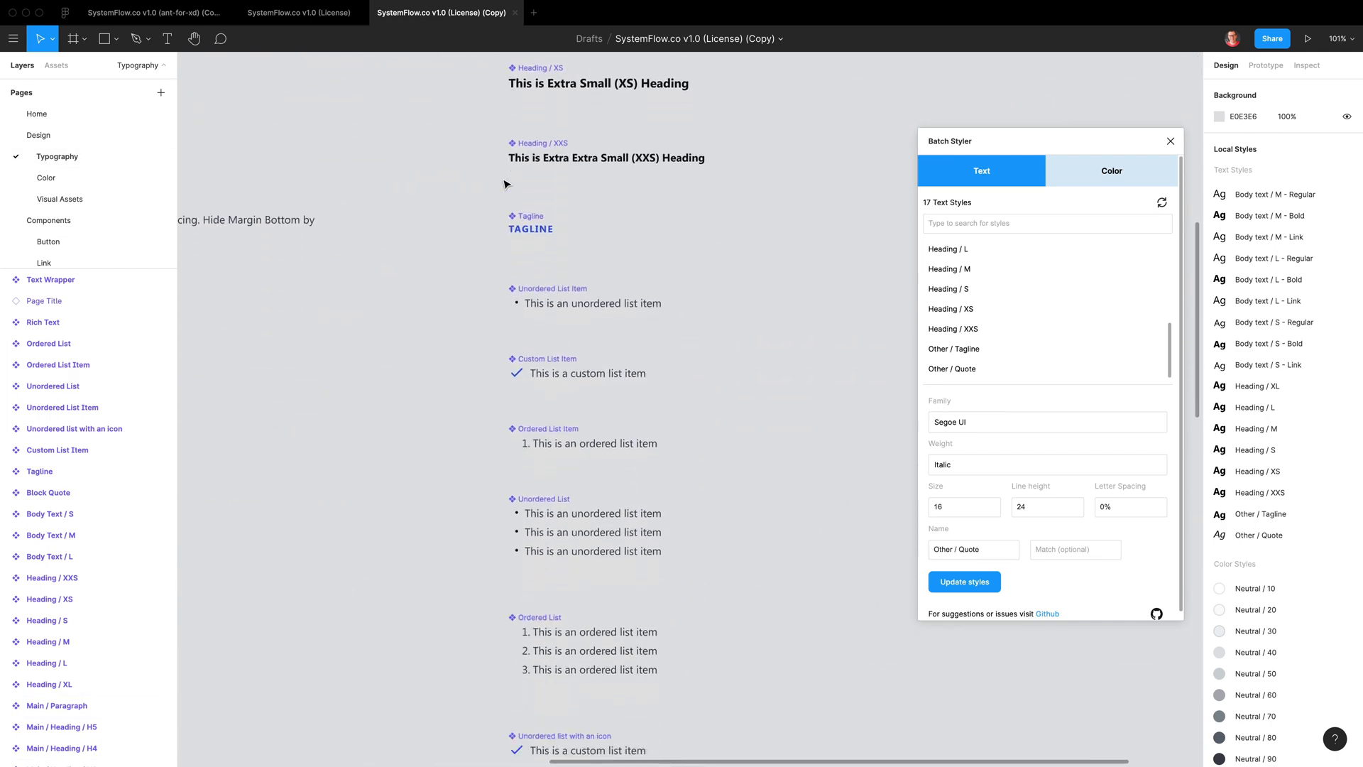
scroll(568, 327, "up", 10)
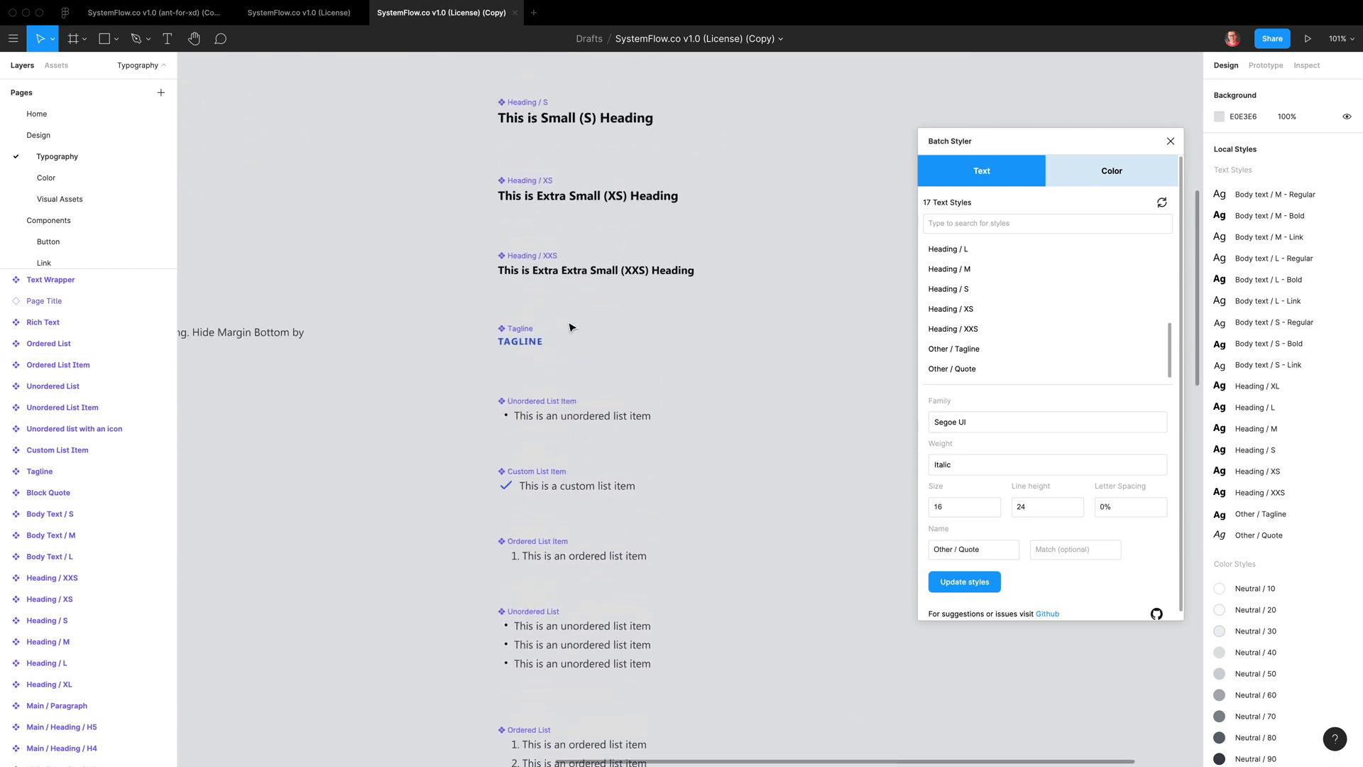
scroll(570, 326, "left", 2)
scroll(569, 327, "down", 5)
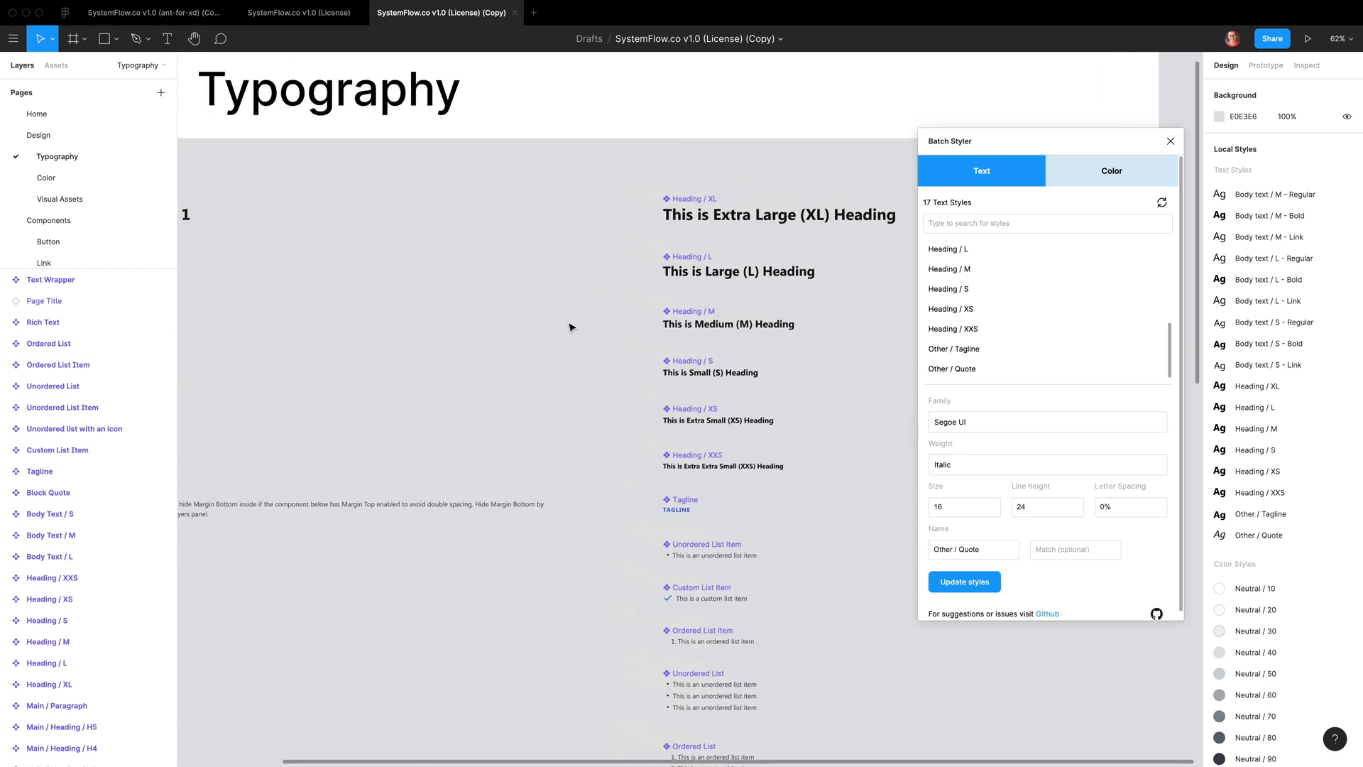
Return to the Home page and close the Batch Styler plugin
left_click(36, 113)
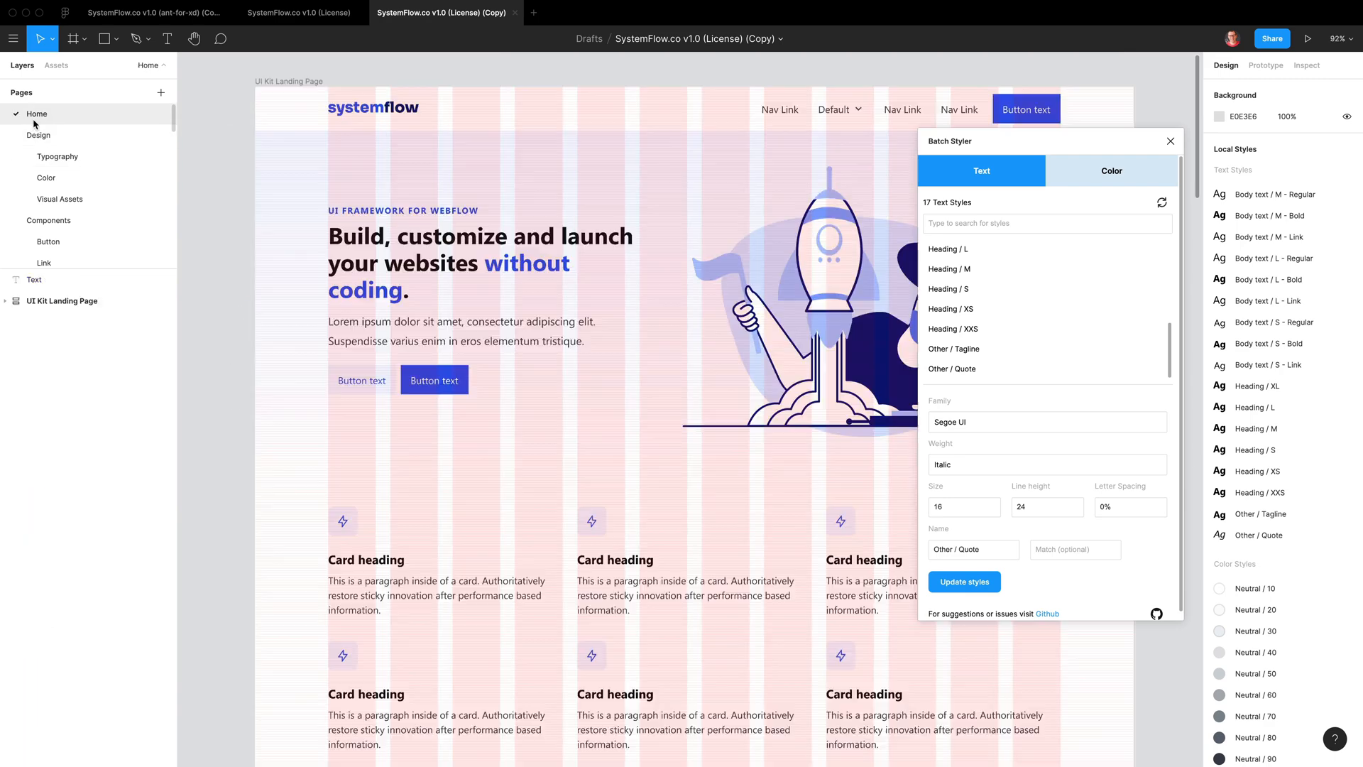
left_click(1171, 141)
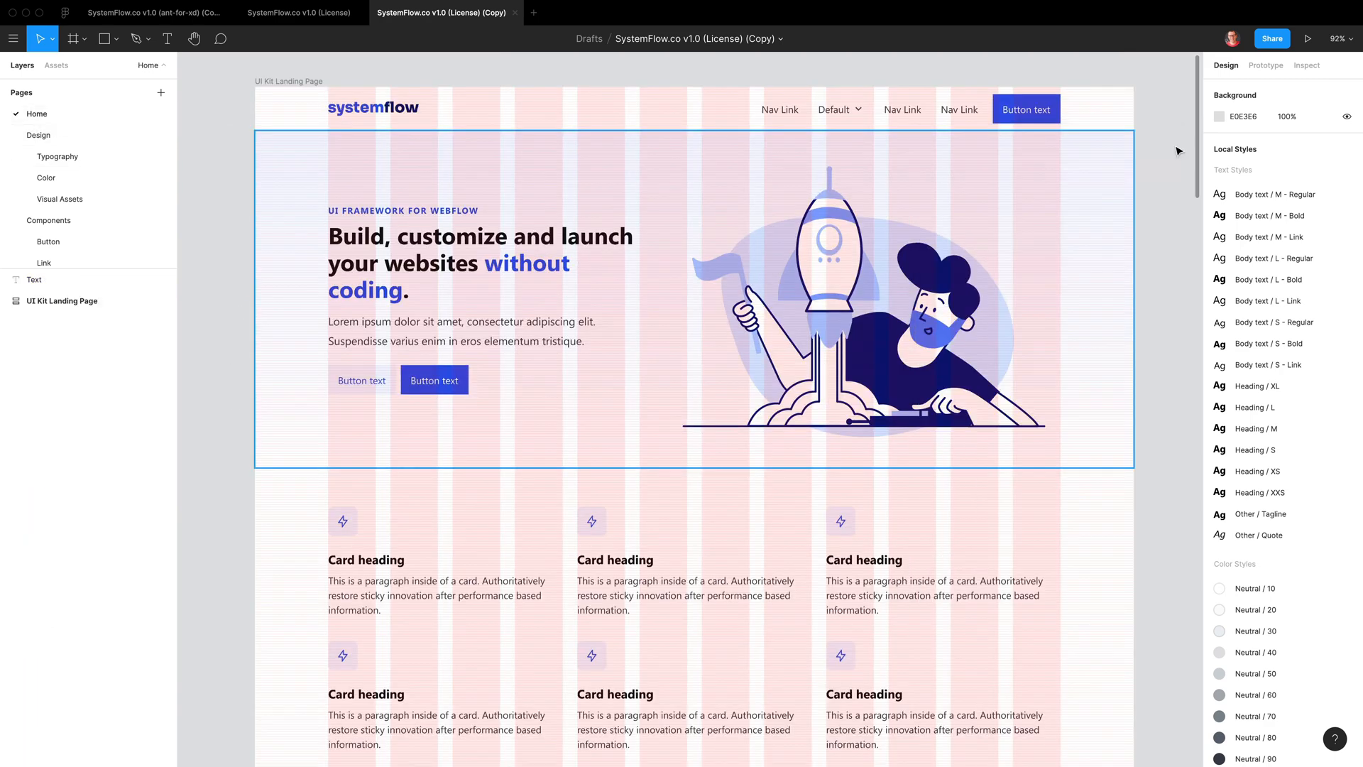
Look through the local color styles and locate the Primary / 60* and Secondary / 60* base shades
scroll(1237, 202, "down", 5)
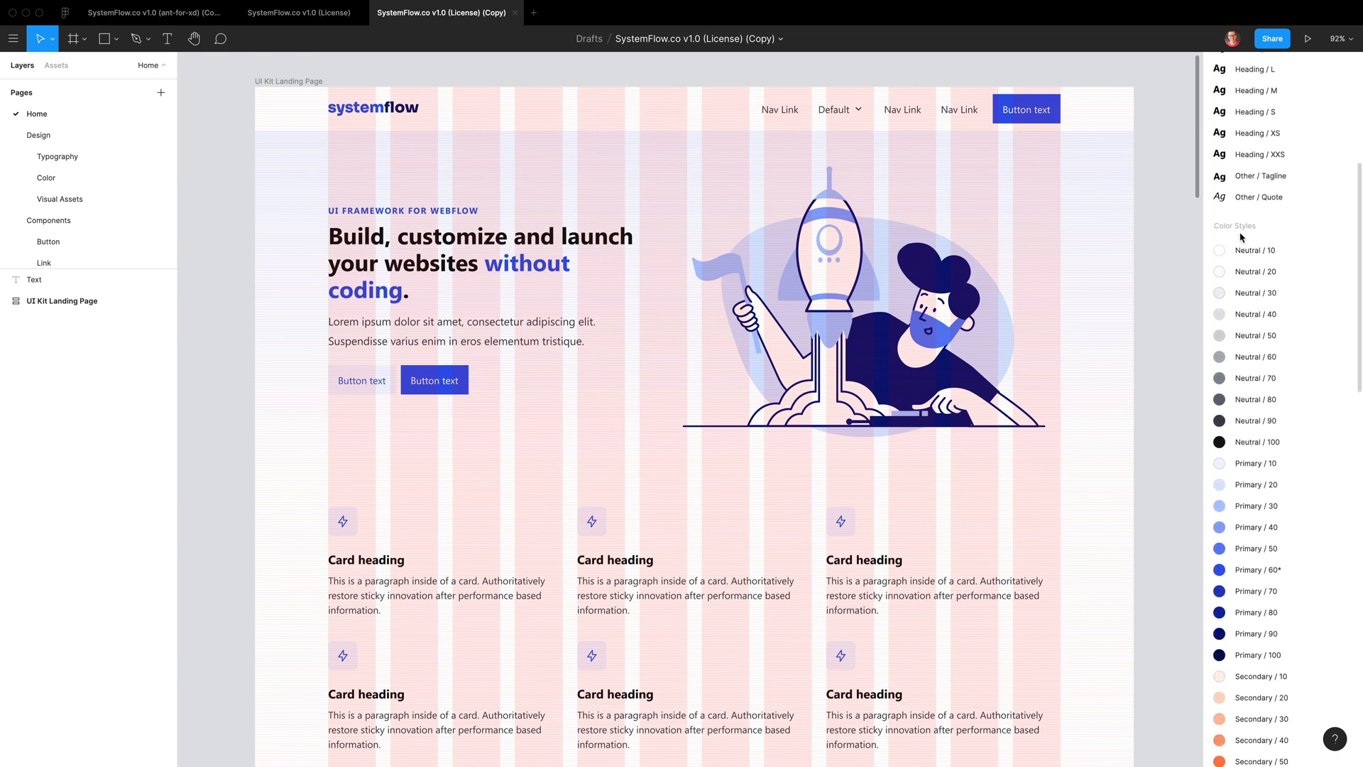
scroll(1277, 313, "down", 15)
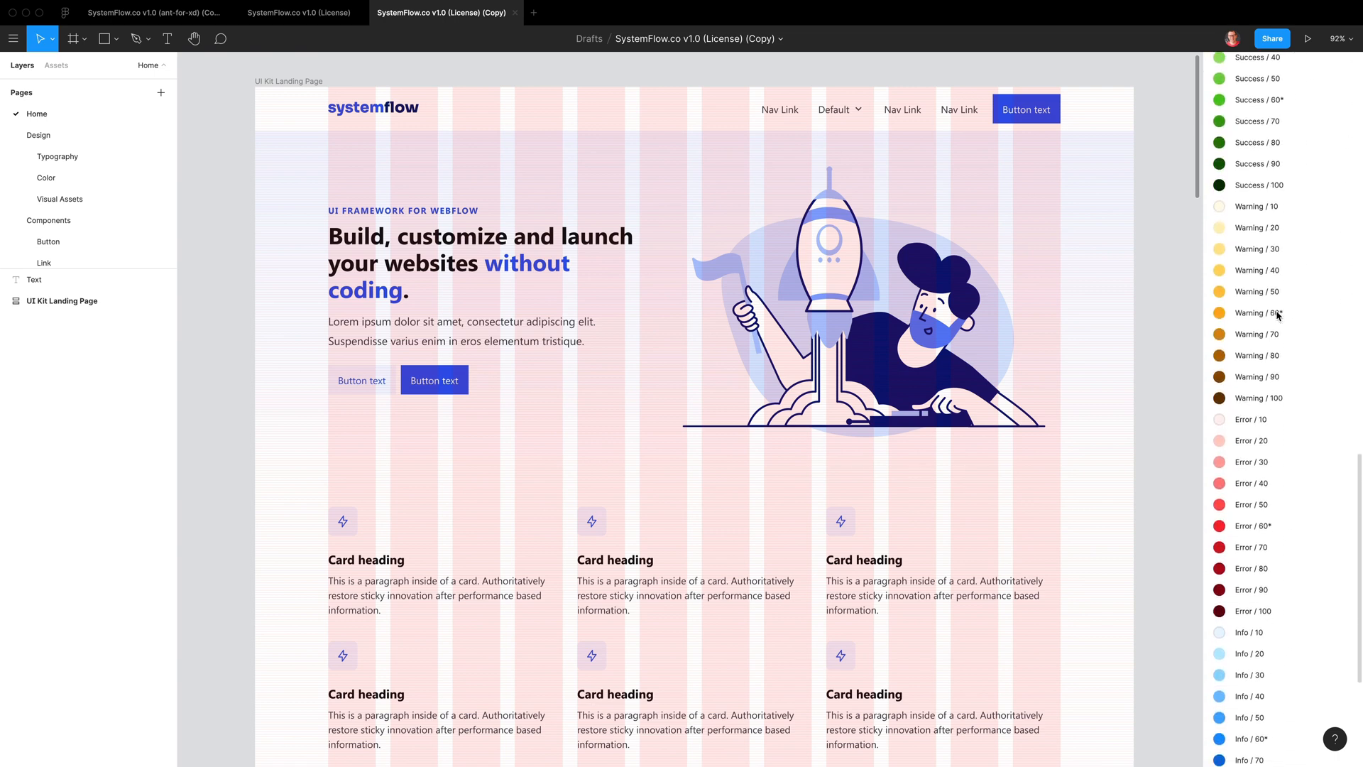
scroll(1278, 315, "down", 5)
scroll(1278, 315, "up", 15)
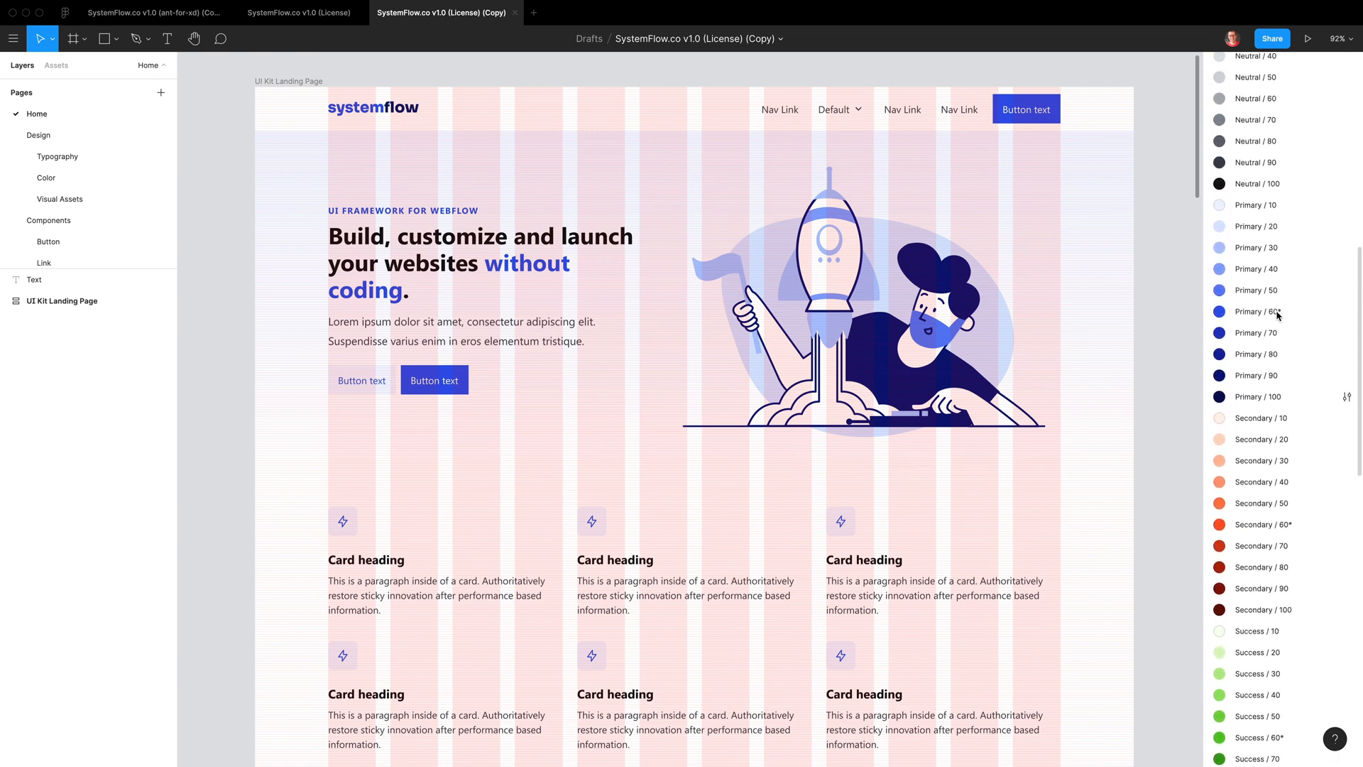
scroll(1277, 314, "up", 5)
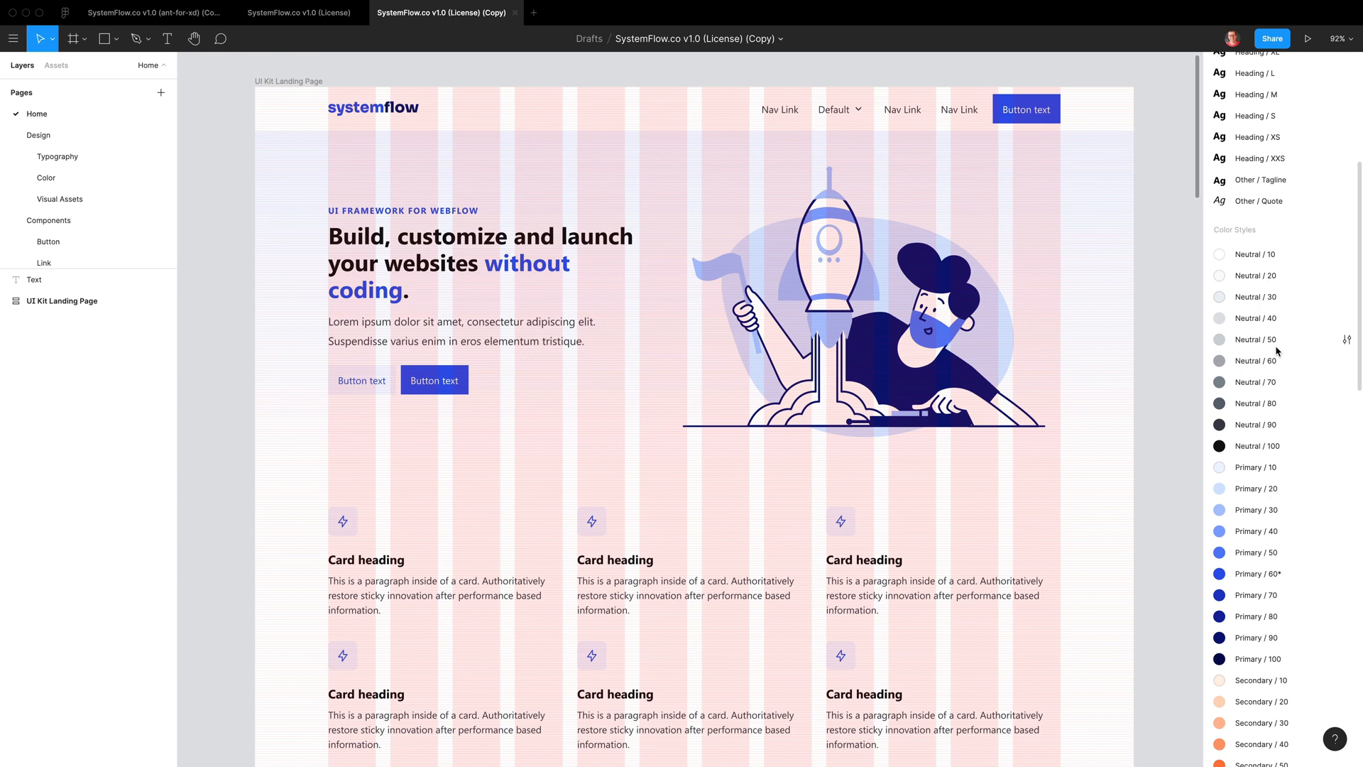
scroll(1281, 353, "down", 2)
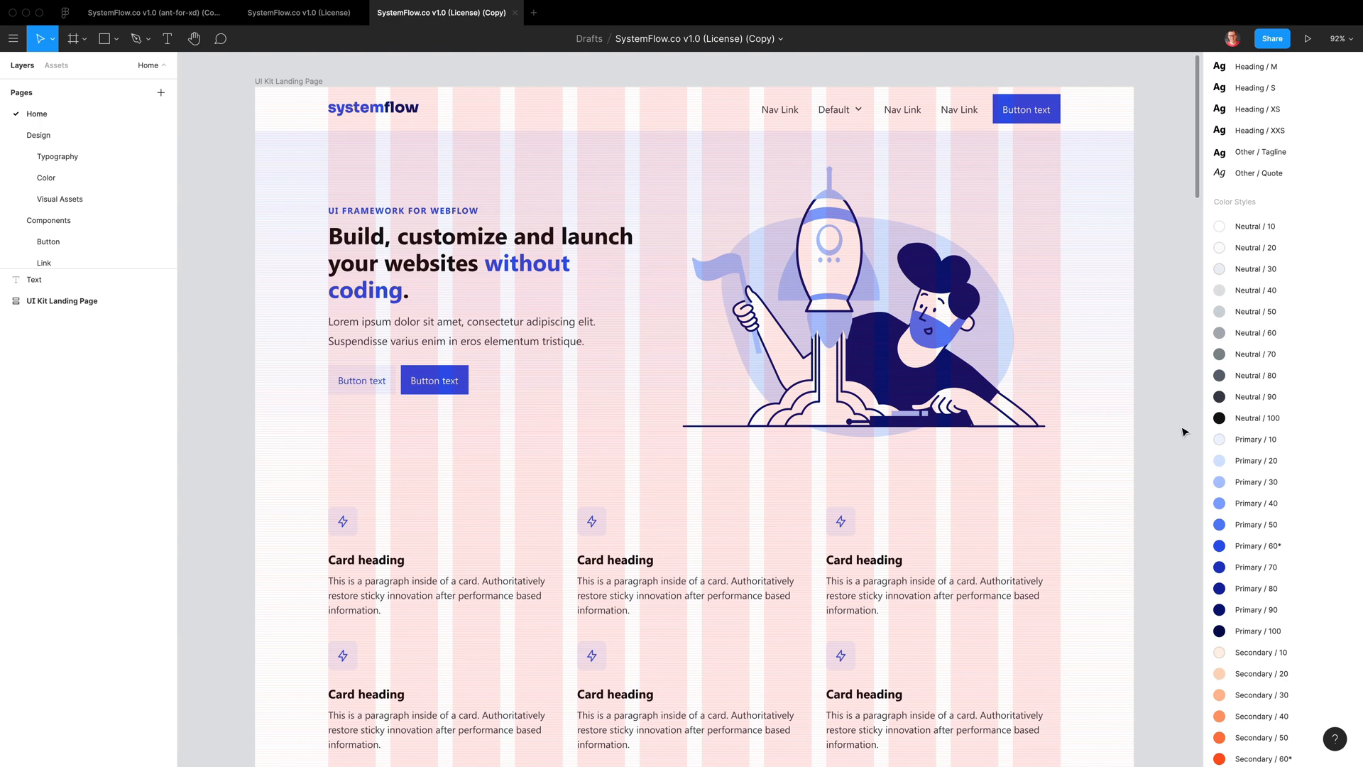
left_click(1279, 553)
scroll(1278, 553, "down", 5)
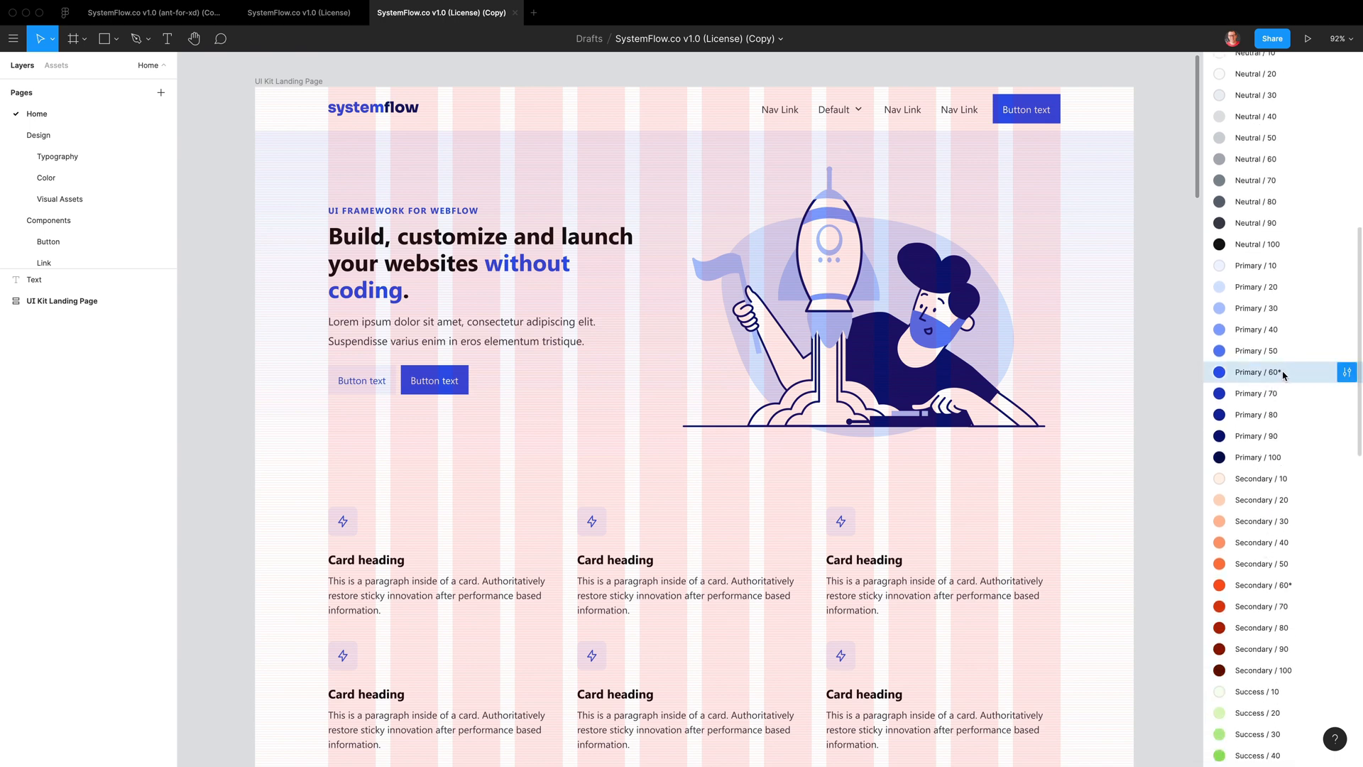
left_click(1274, 589)
Set the Primary / 60* color style to the copied dark purple 470137
left_click(1267, 375)
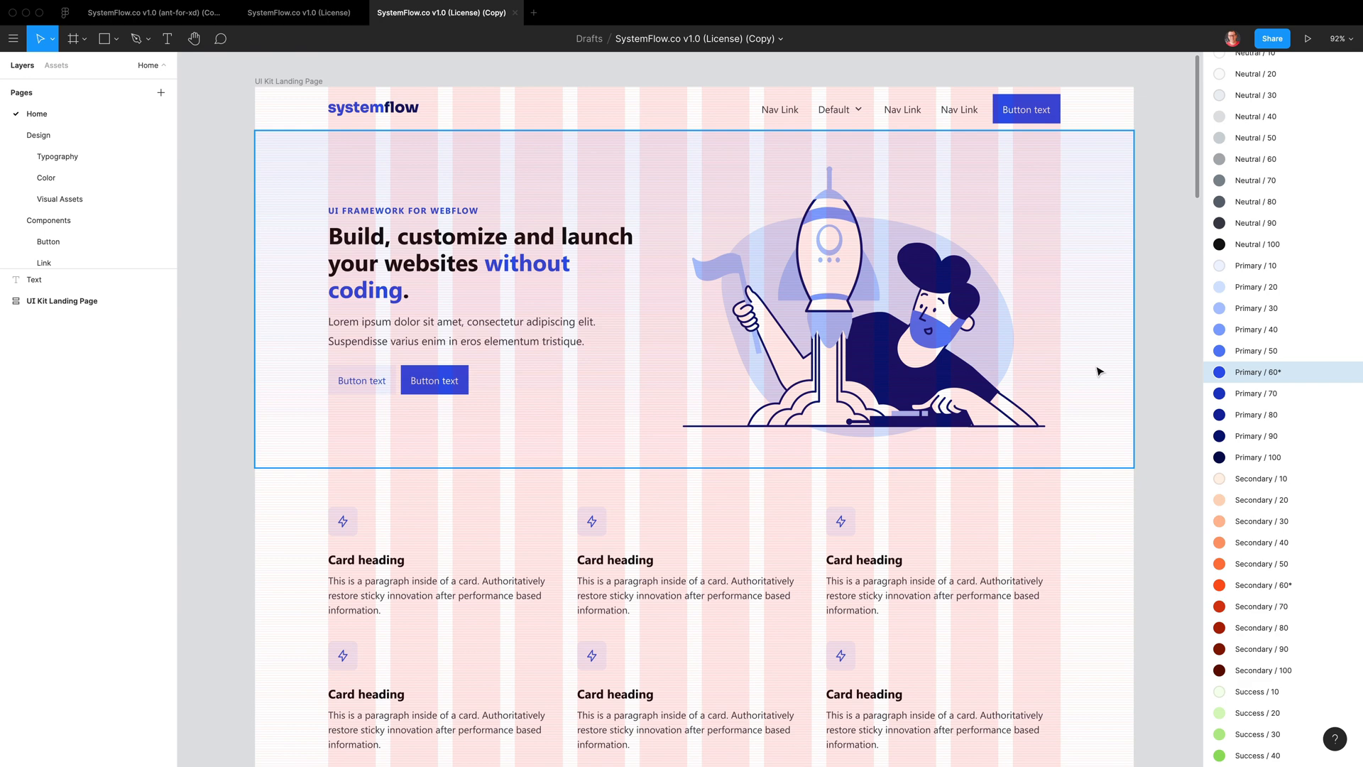
left_click(1347, 373)
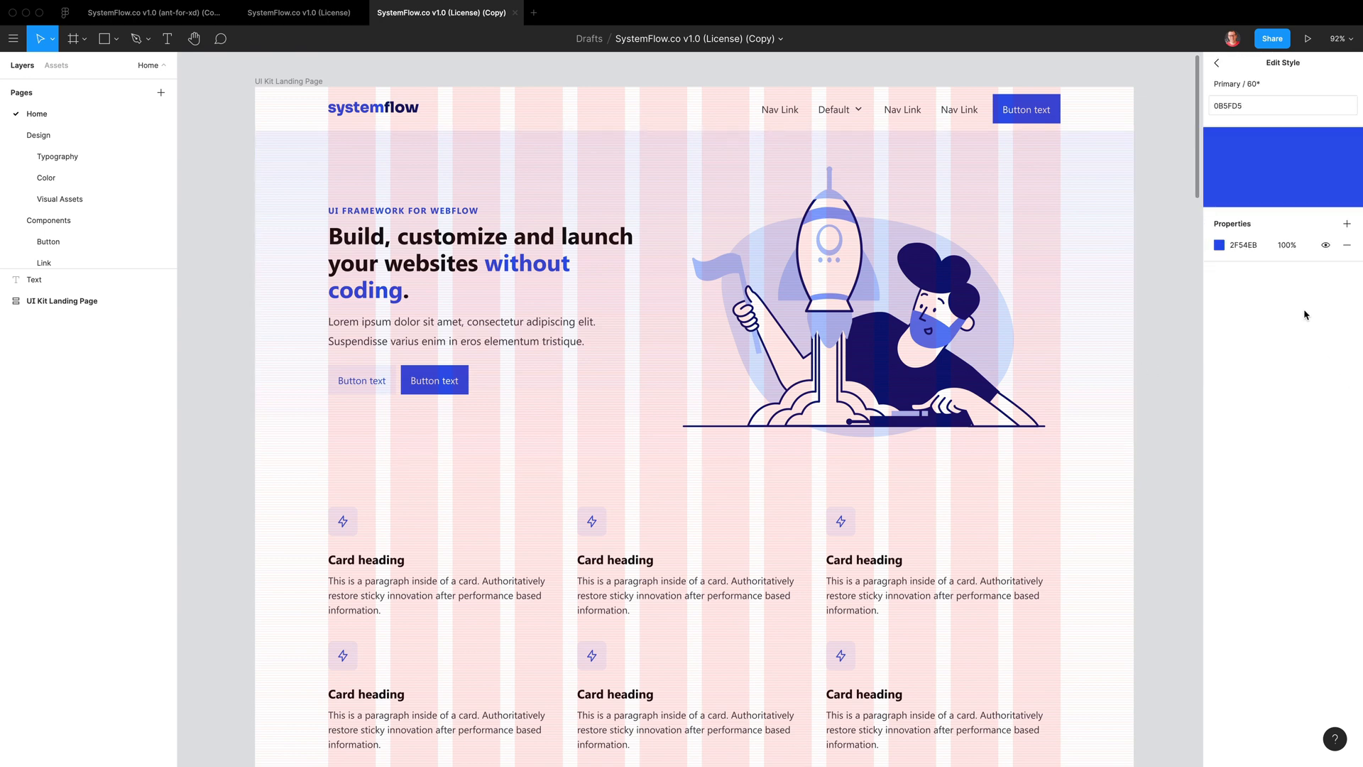
left_click(1250, 246)
key("shift+super+v")
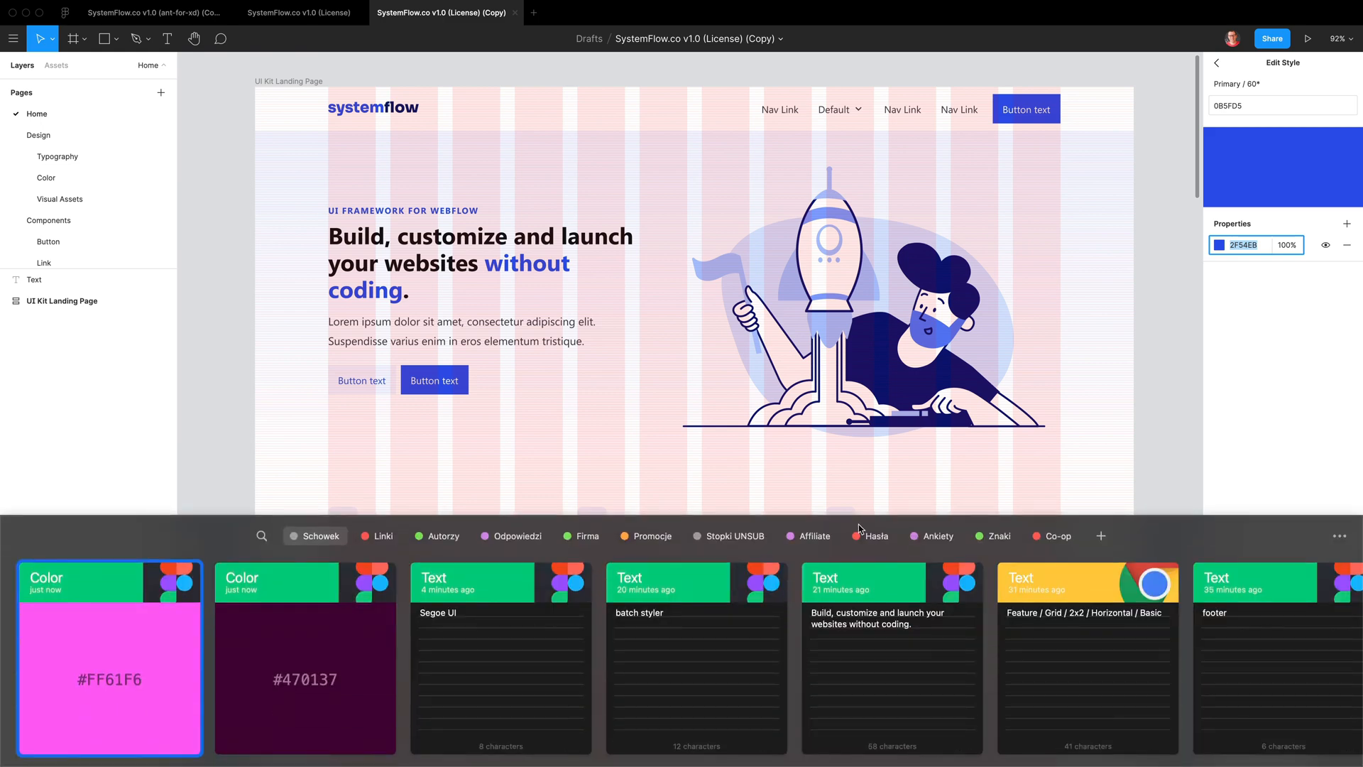
double_click(289, 671)
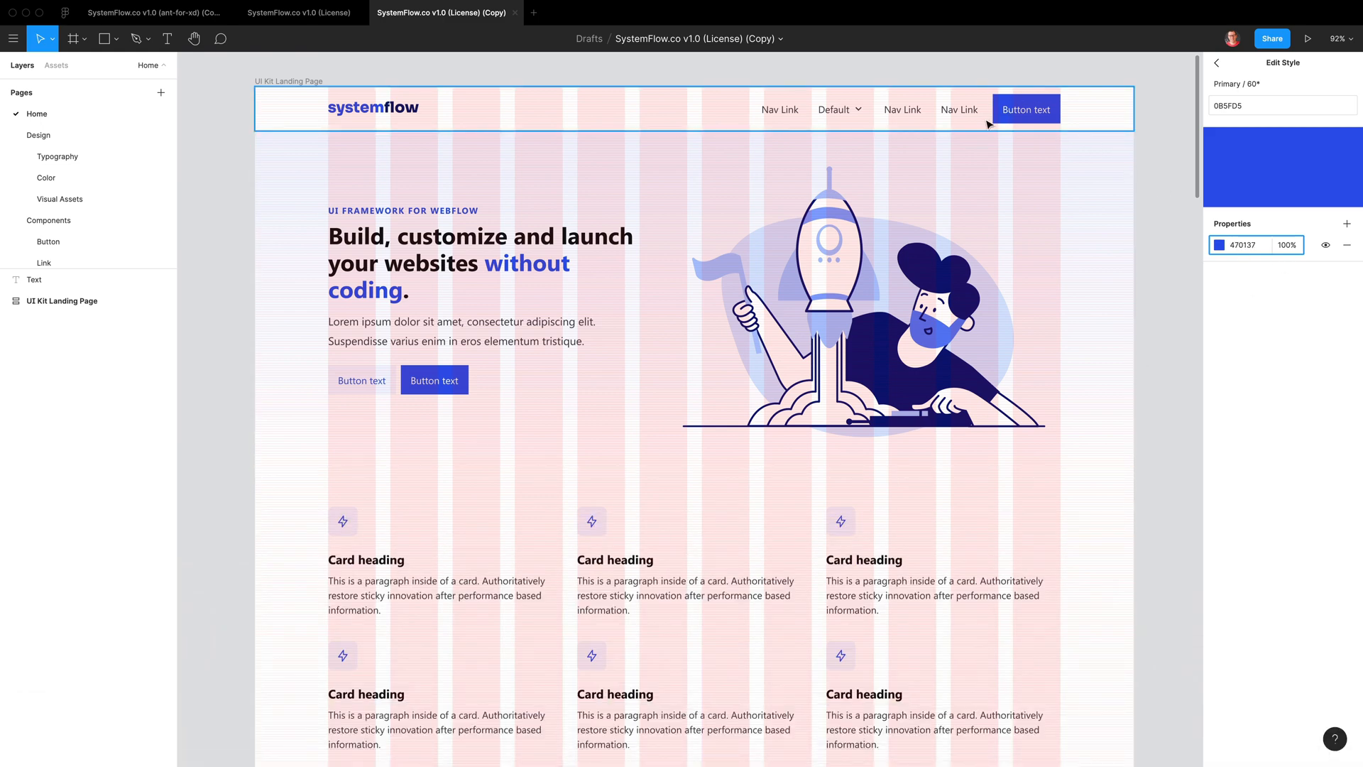
key("Return")
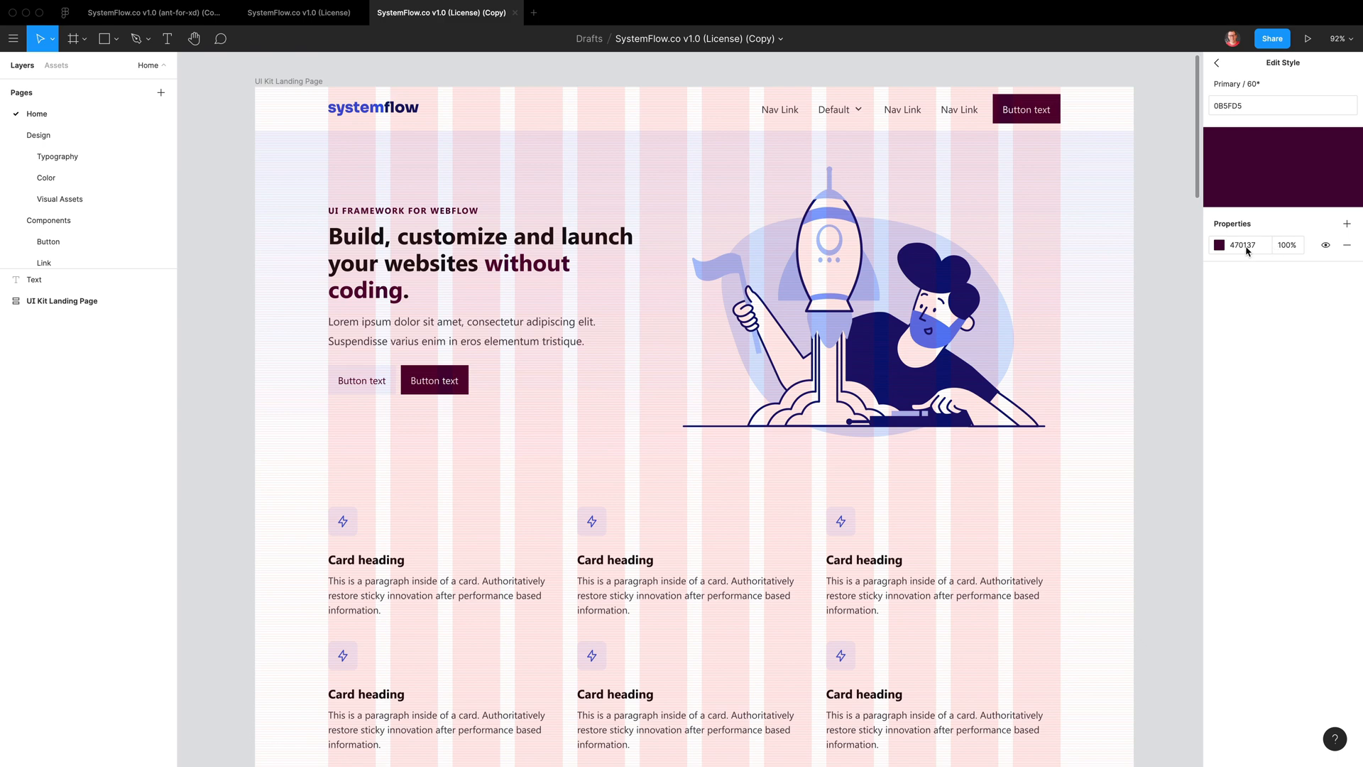
left_click(1217, 62)
Set the Secondary / 60* color style to pink FF61F6
scroll(1281, 371, "down", 1)
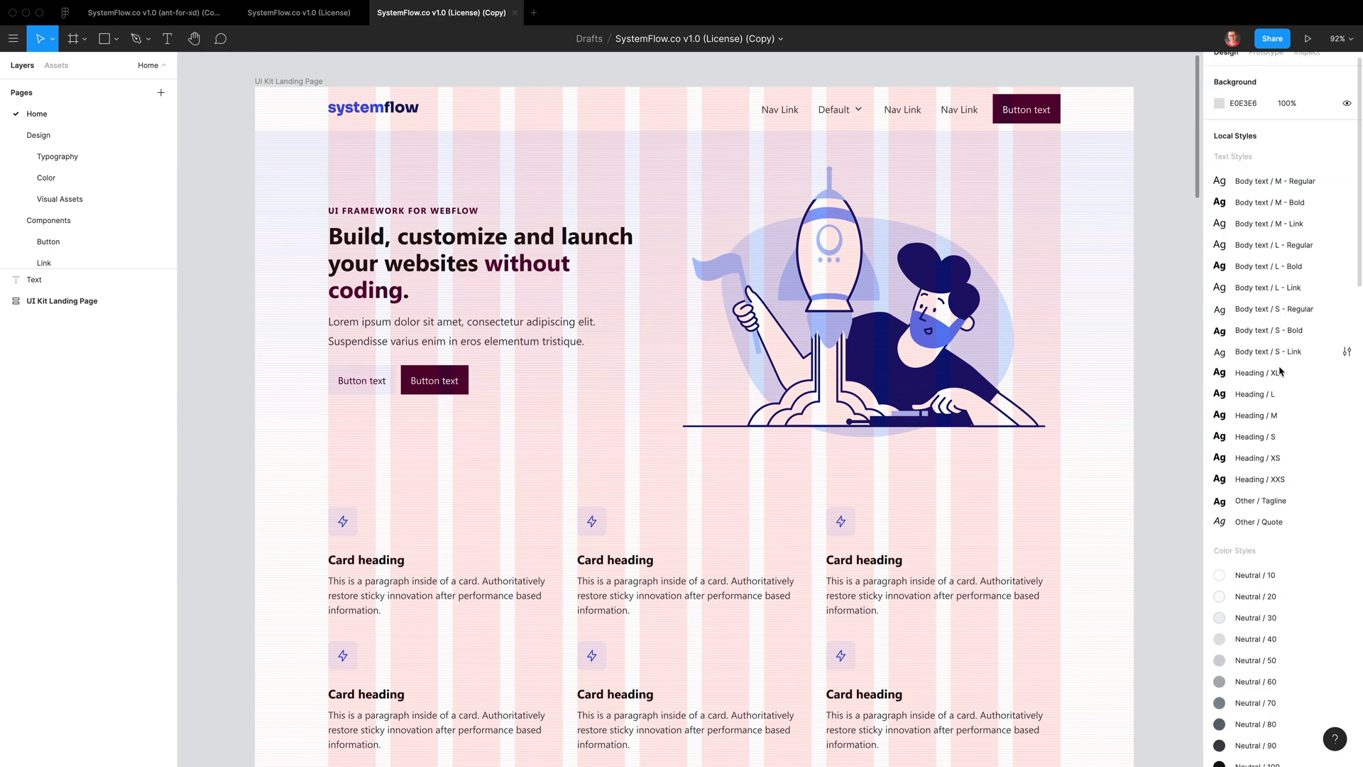
scroll(1281, 371, "down", 10)
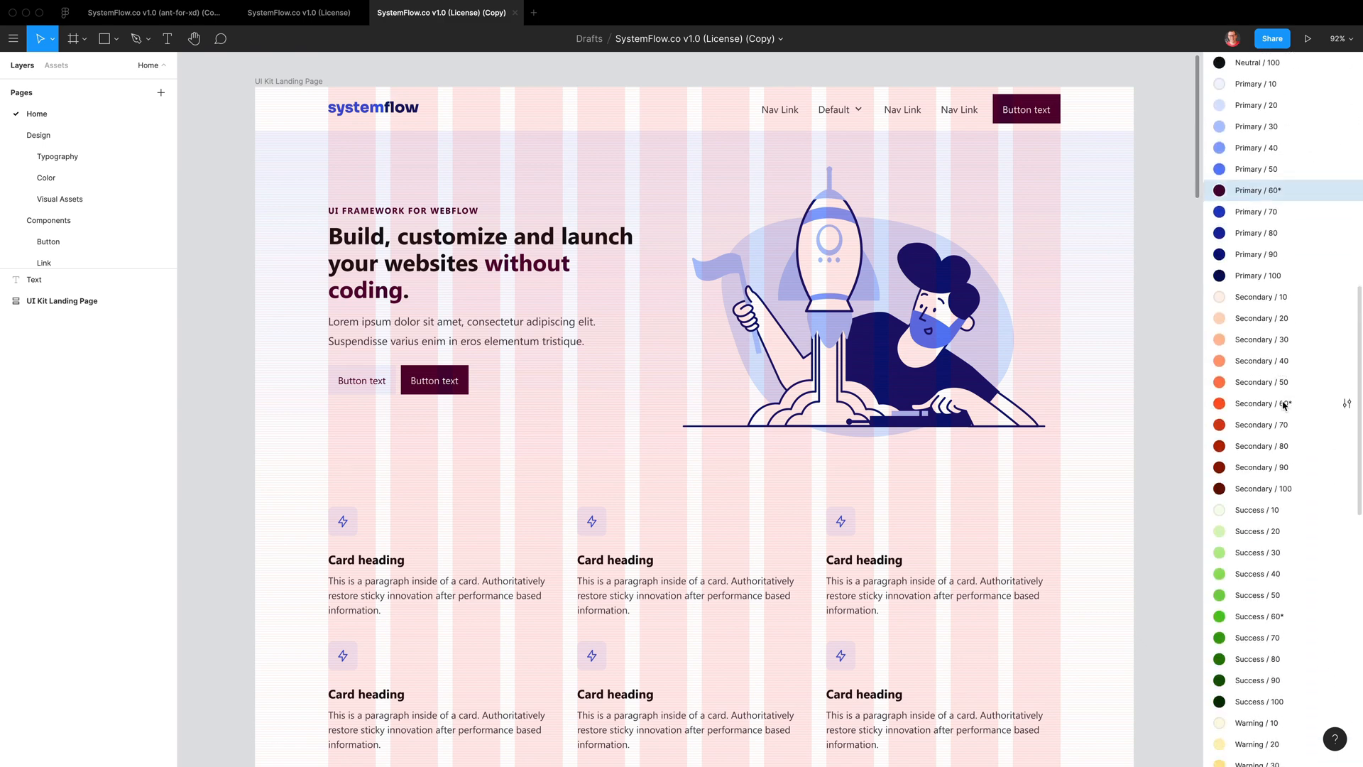
left_click(1310, 405)
left_click(1346, 405)
left_click(1242, 245)
type("FF61F6")
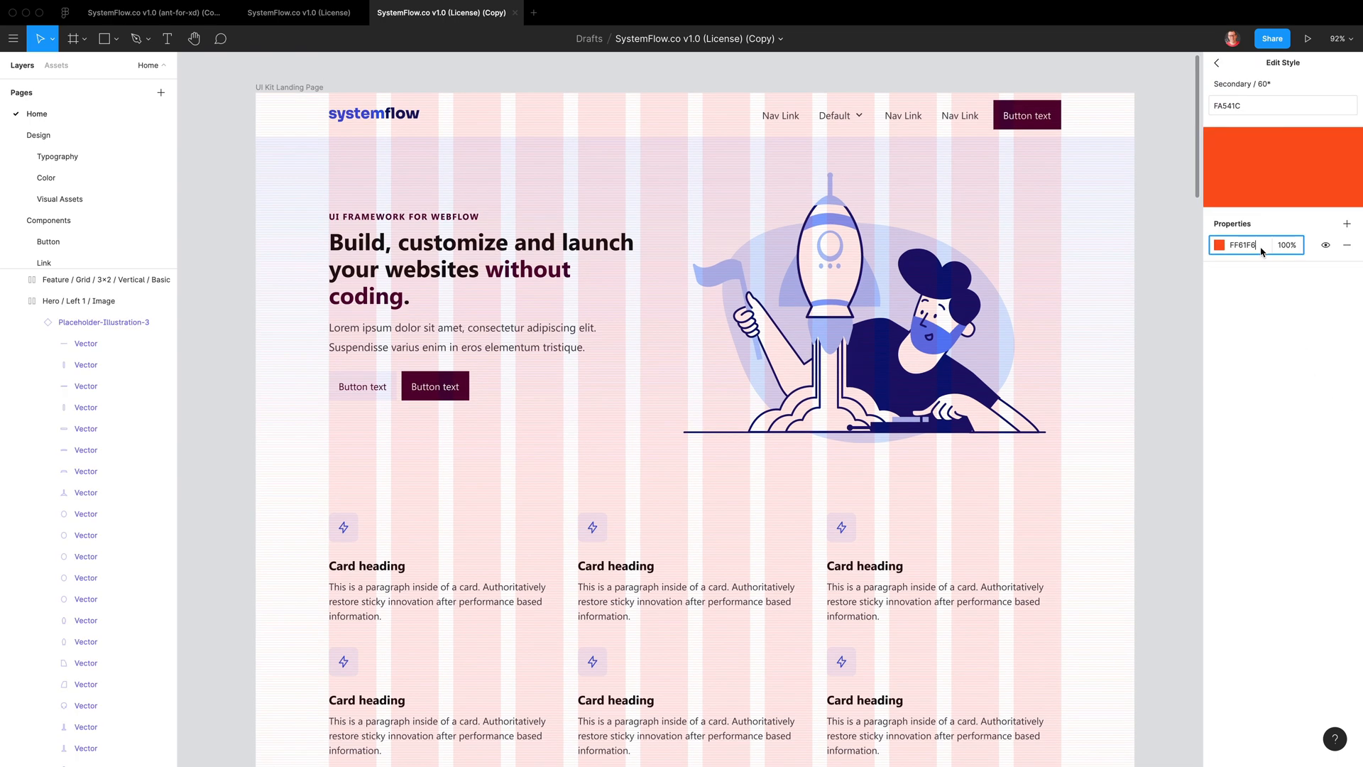
key("Return")
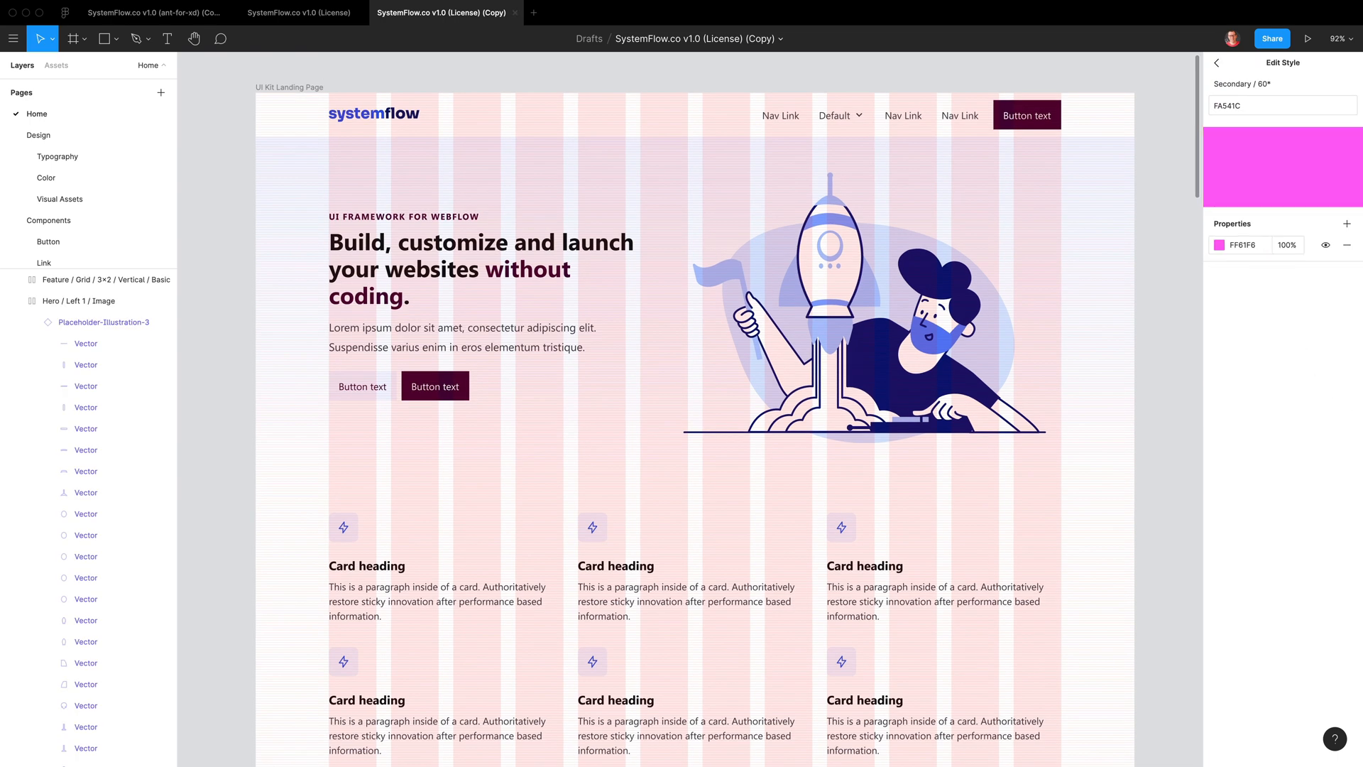
left_click(1217, 63)
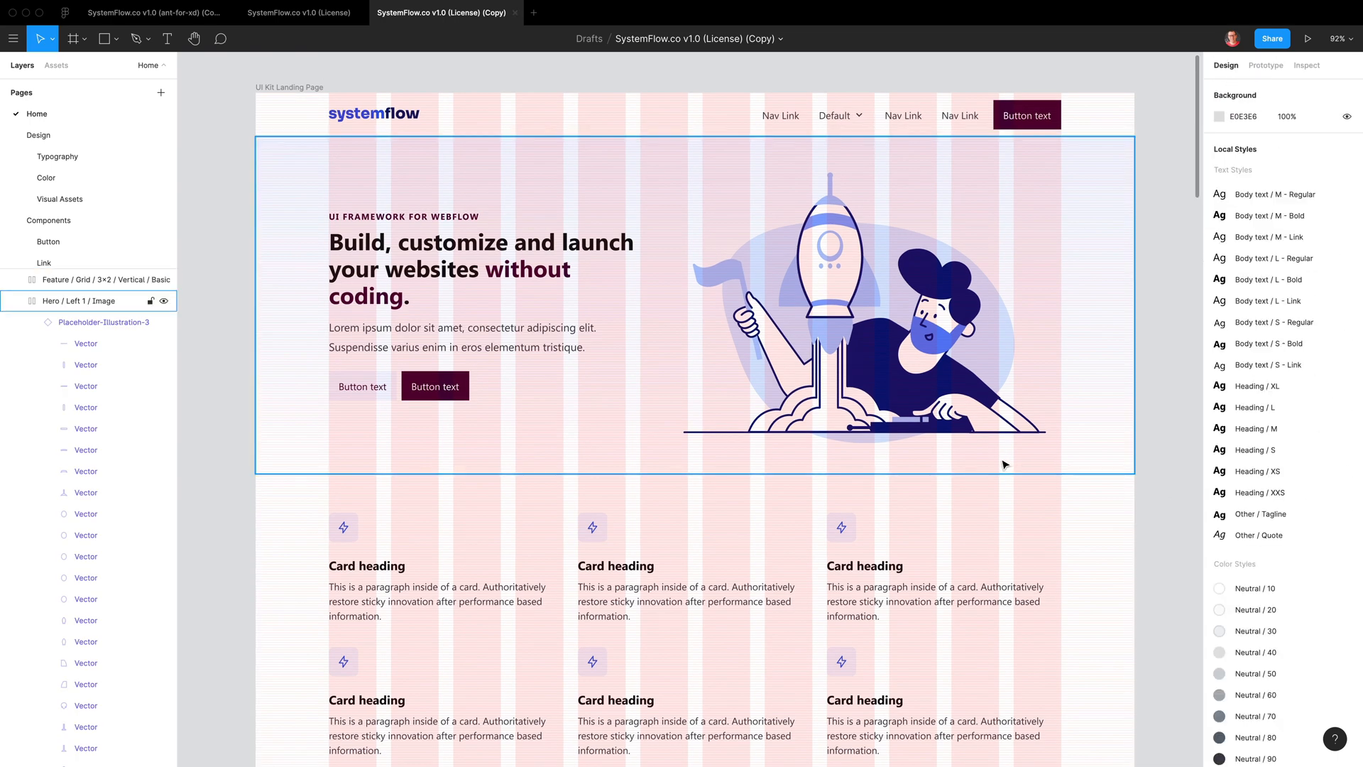
Set the Primary / 10 color style to light pink FFE8FA
scroll(1005, 465, "right", 2)
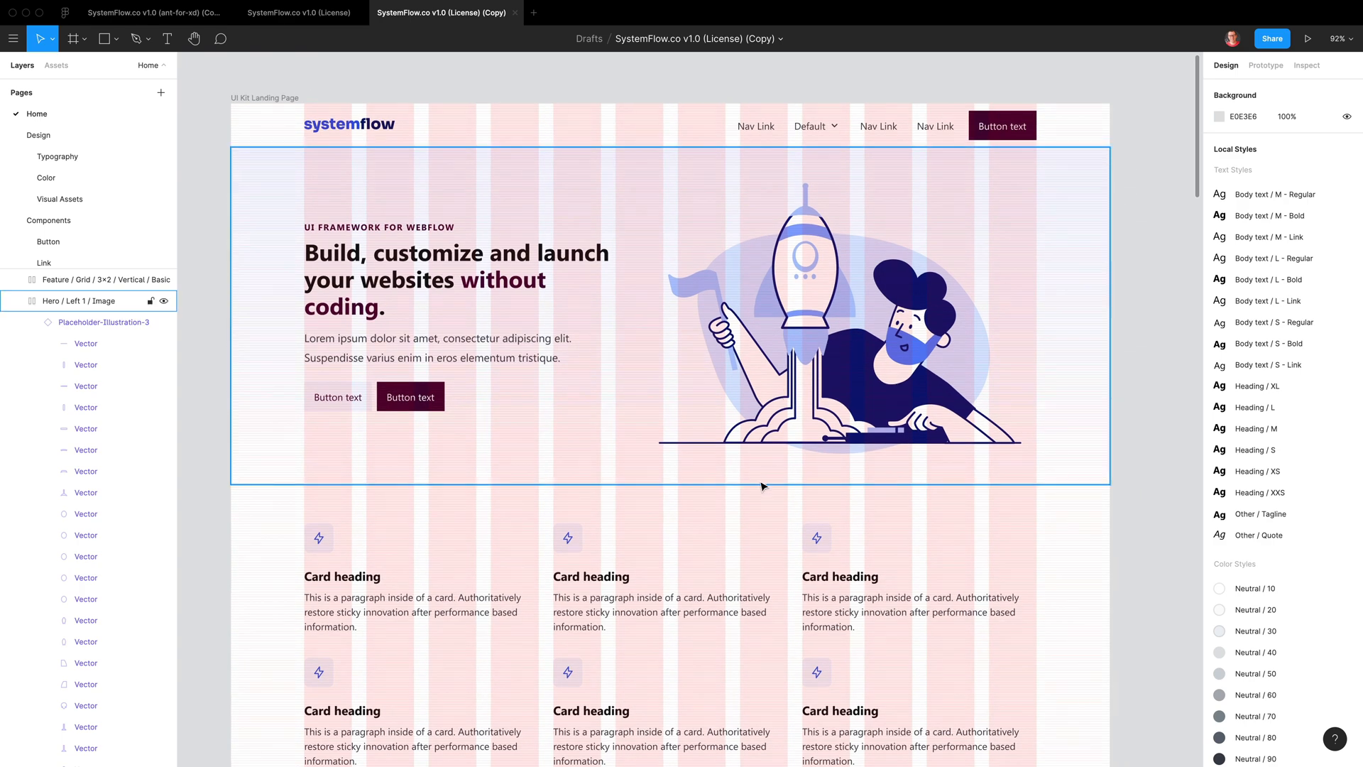
scroll(551, 450, "down", 2)
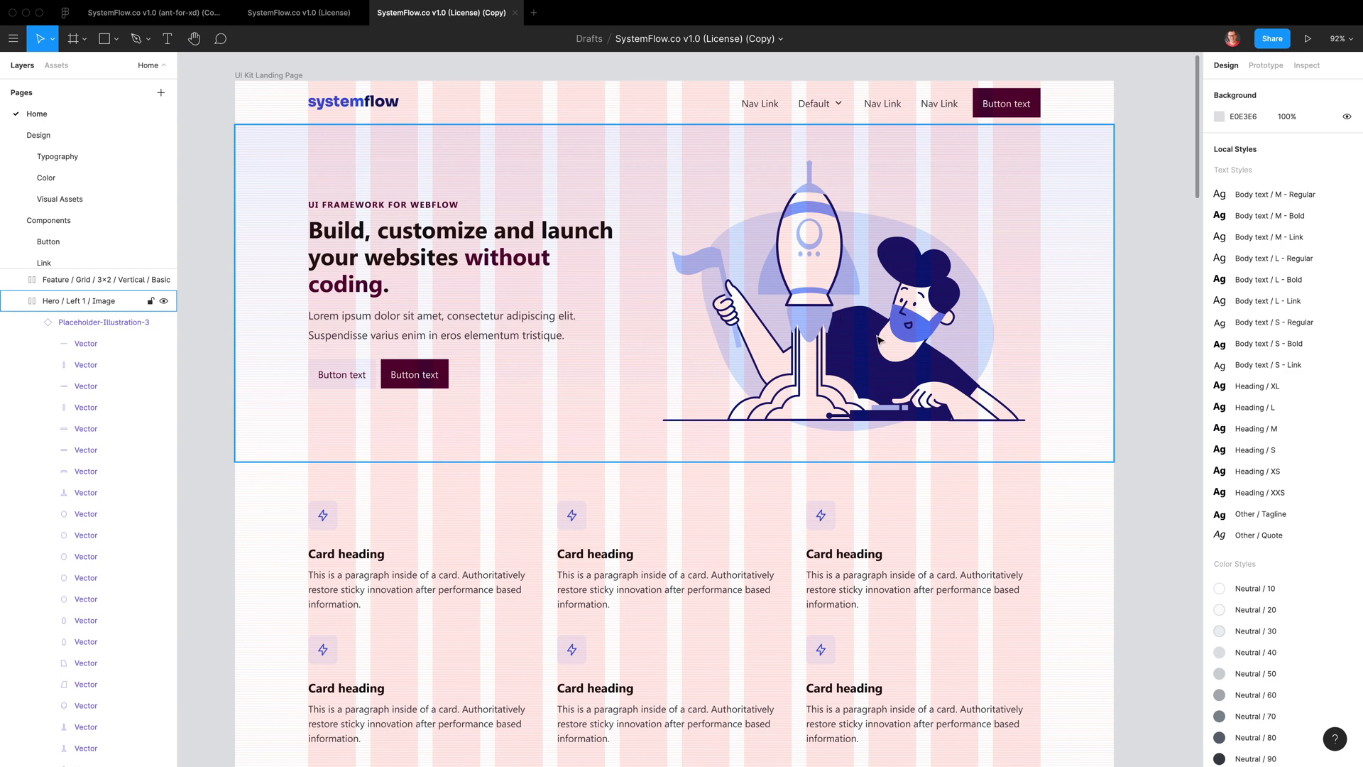
scroll(1224, 341, "down", 12)
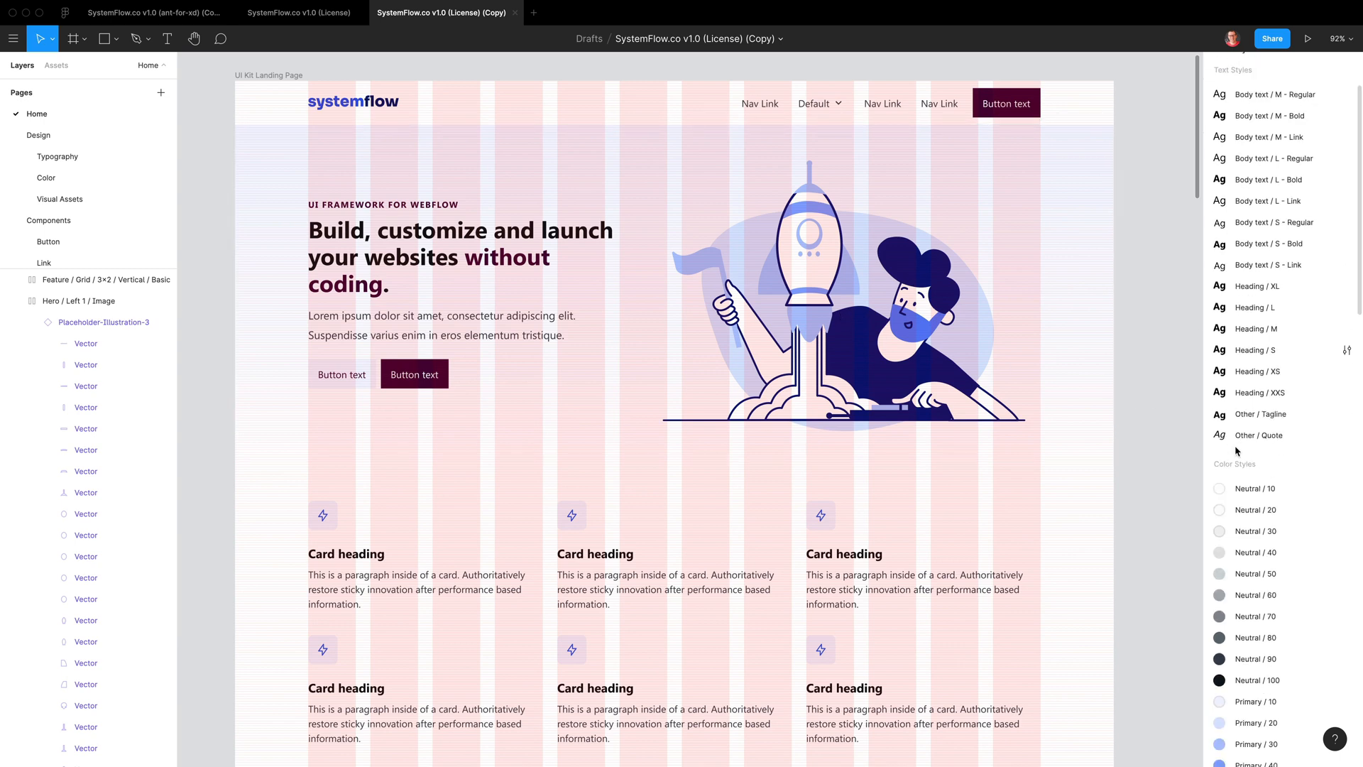
scroll(1236, 450, "up", 10)
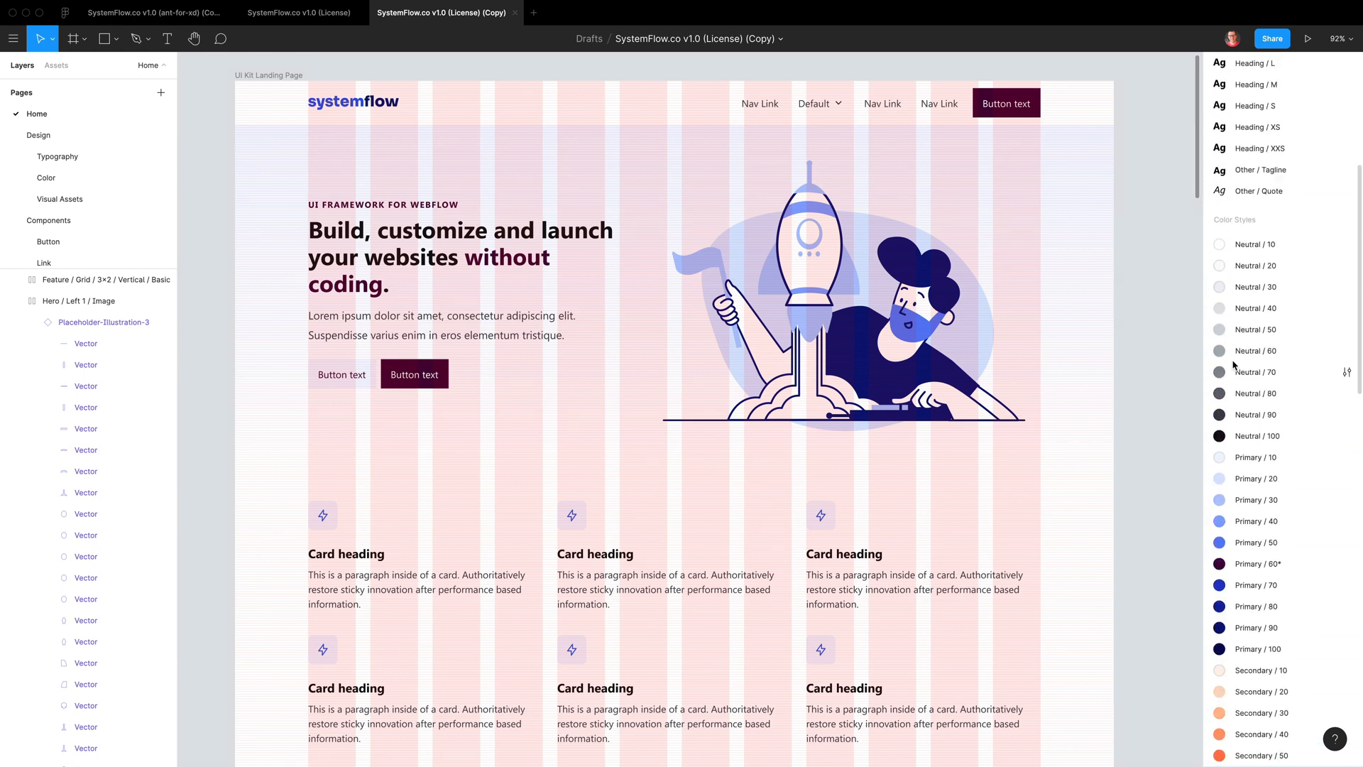
scroll(1282, 401, "down", 3)
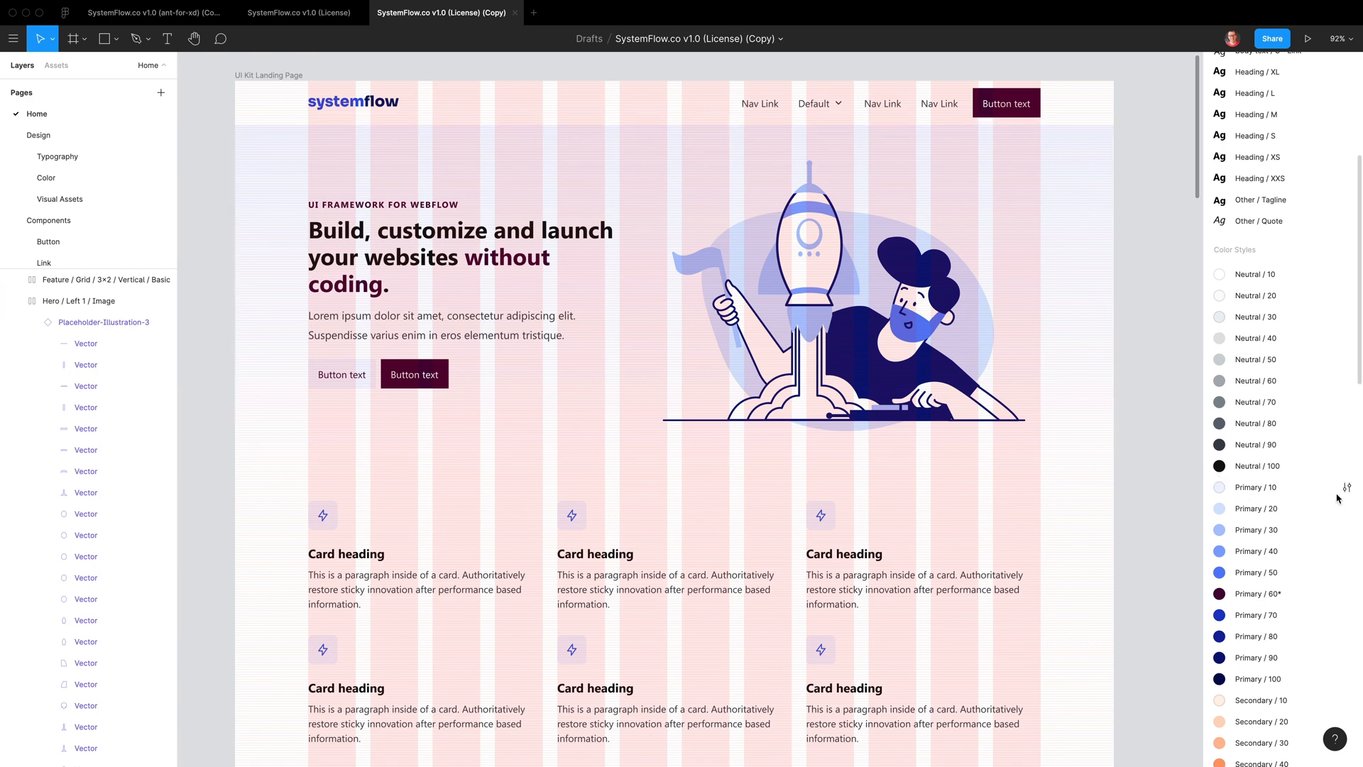
left_click(1346, 487)
left_click(1250, 247)
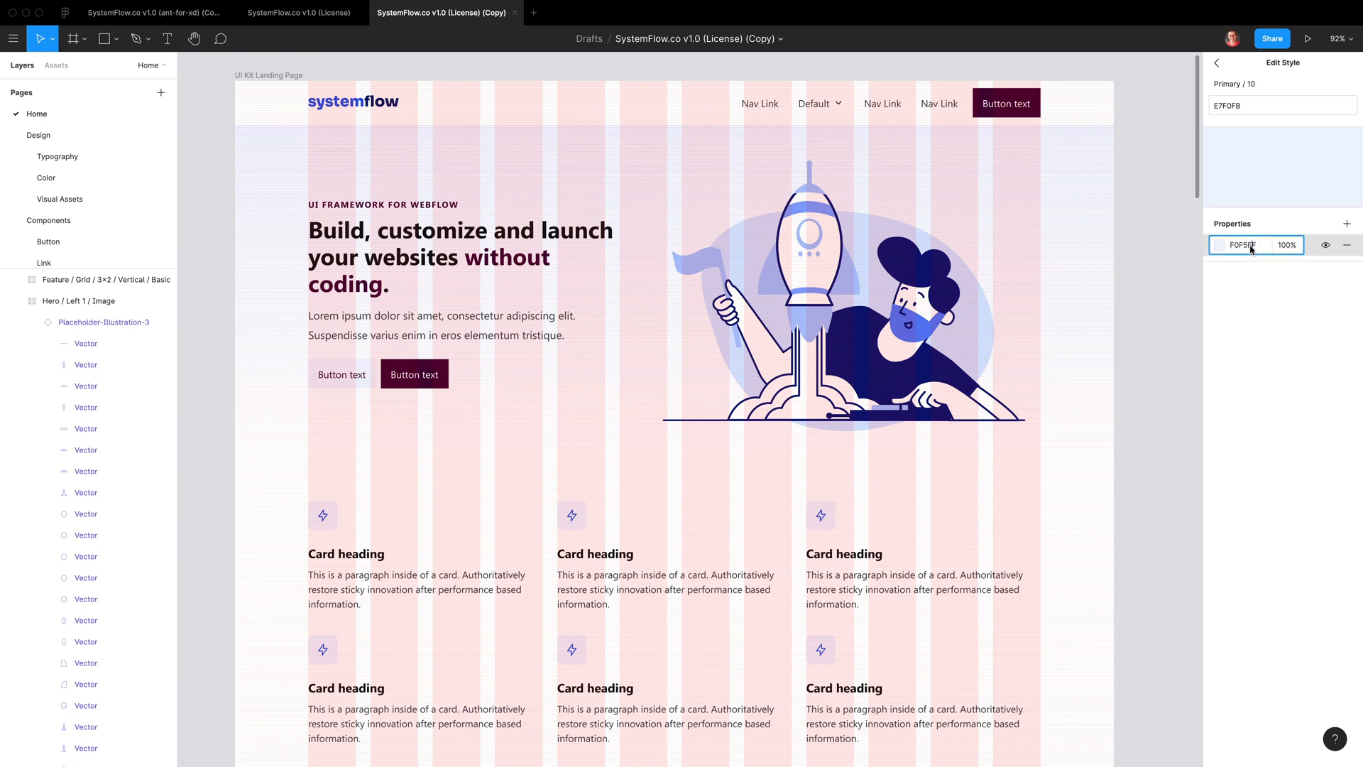
type("FFE8EA")
key("Return")
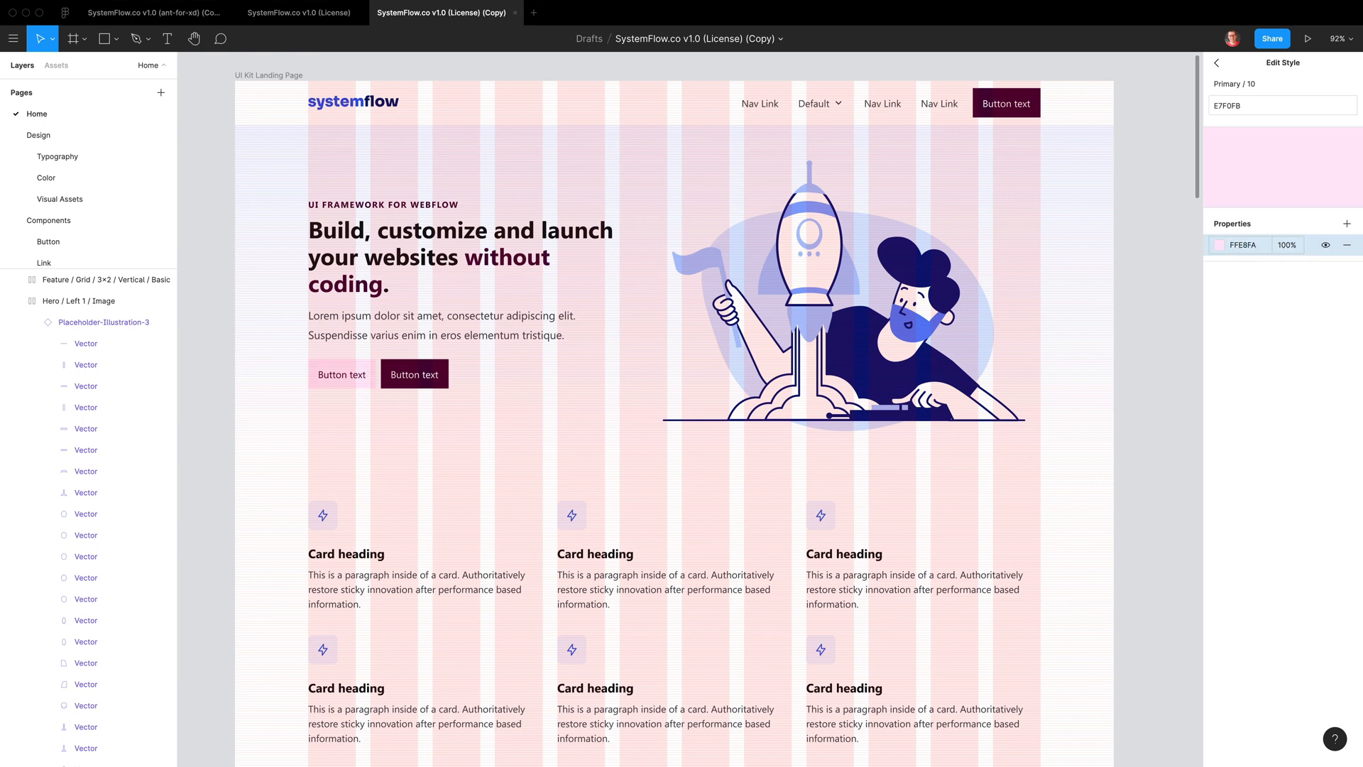
left_click(1180, 242)
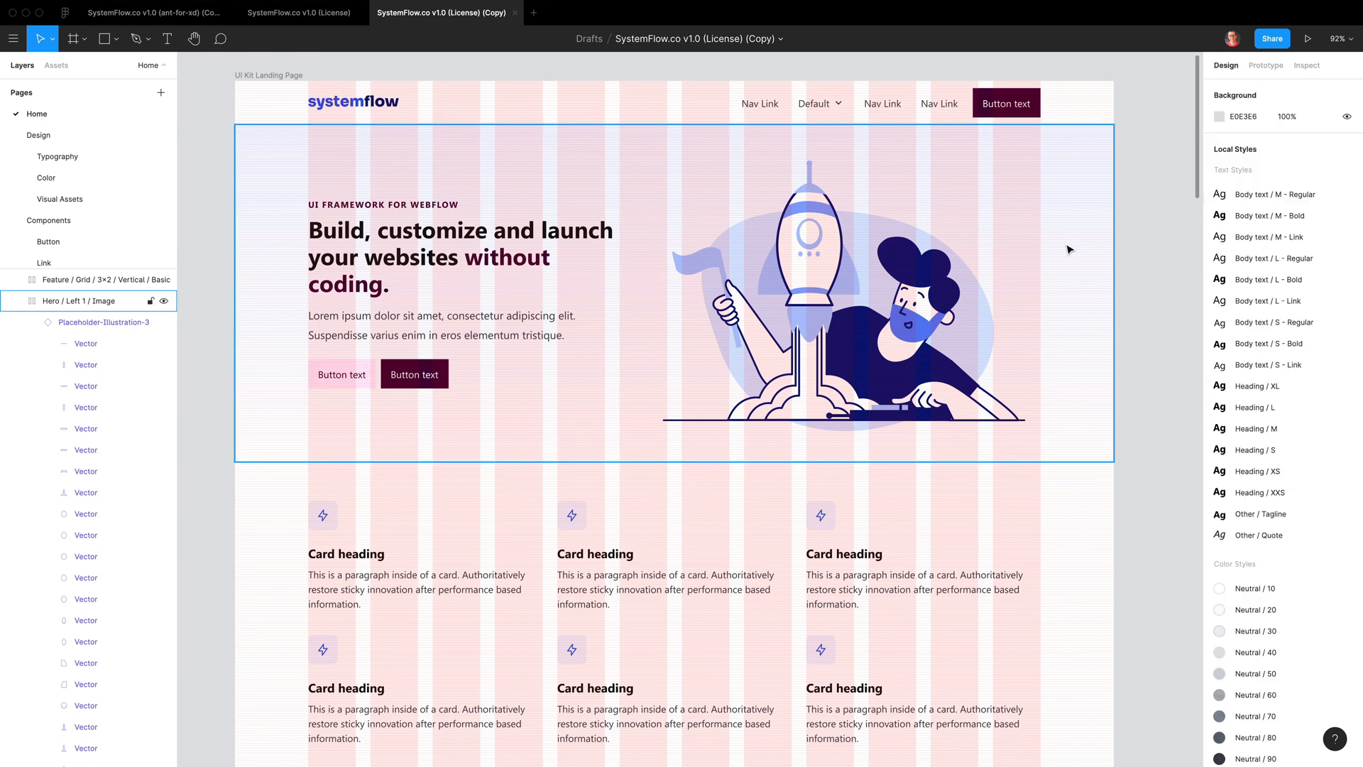
Open the Visual Assets page and examine its logos, placeholder illustrations, photos and page icons
left_click(72, 199)
scroll(642, 357, "up", 5)
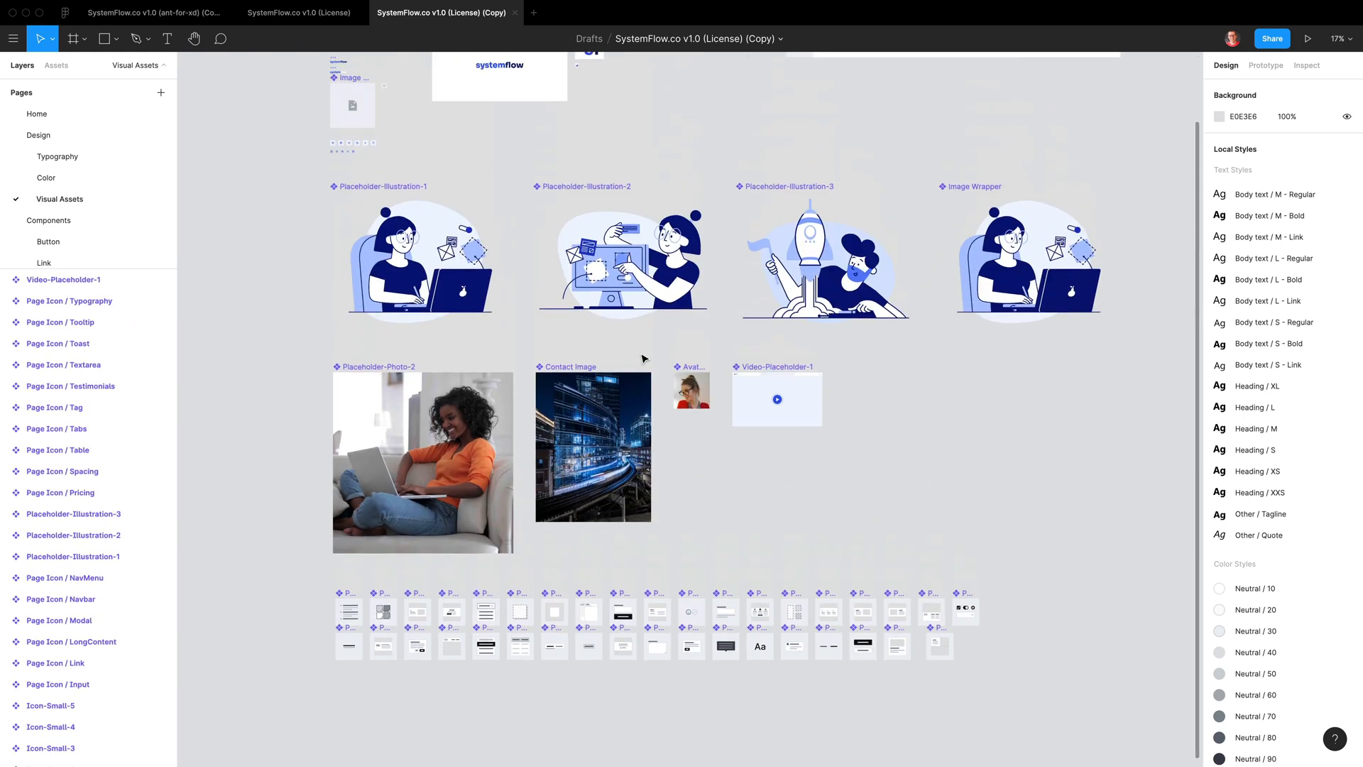
scroll(642, 357, "up", 3)
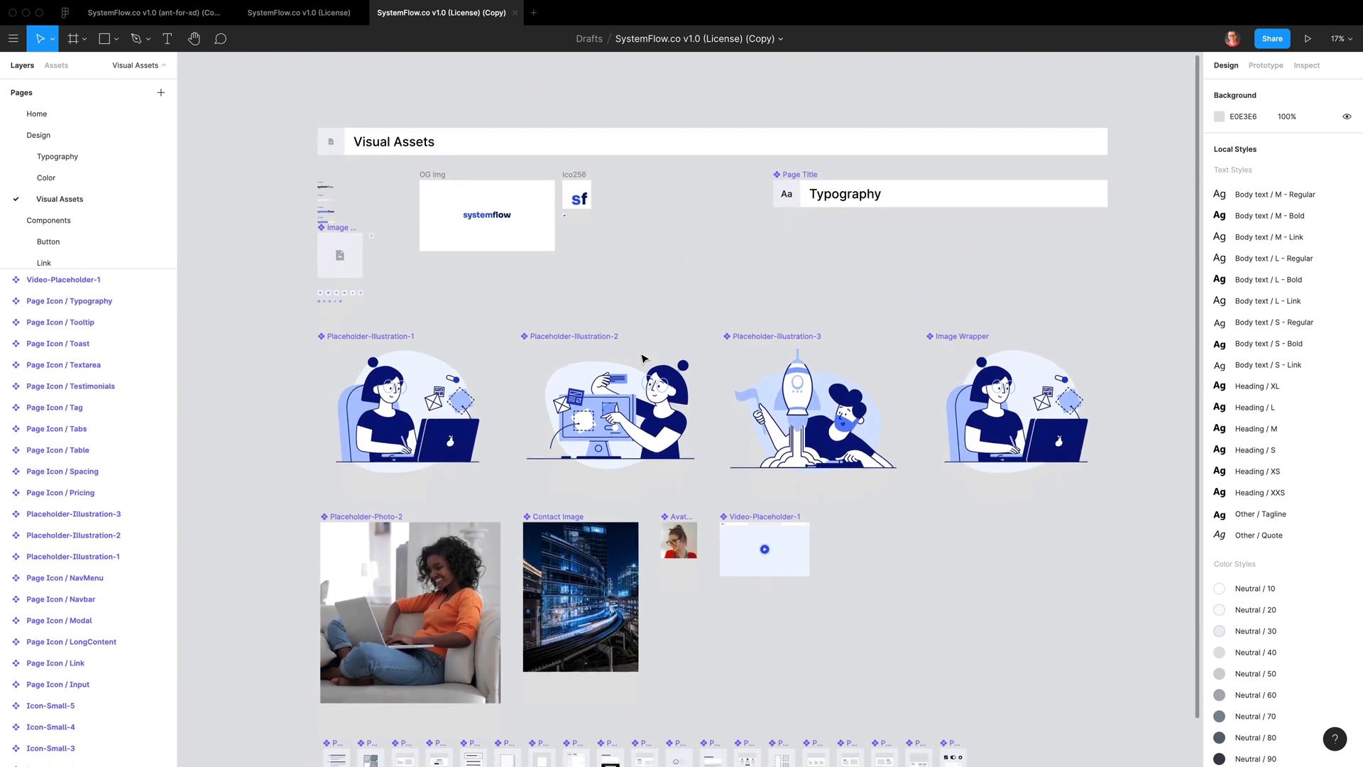
scroll(694, 410, "down", 5)
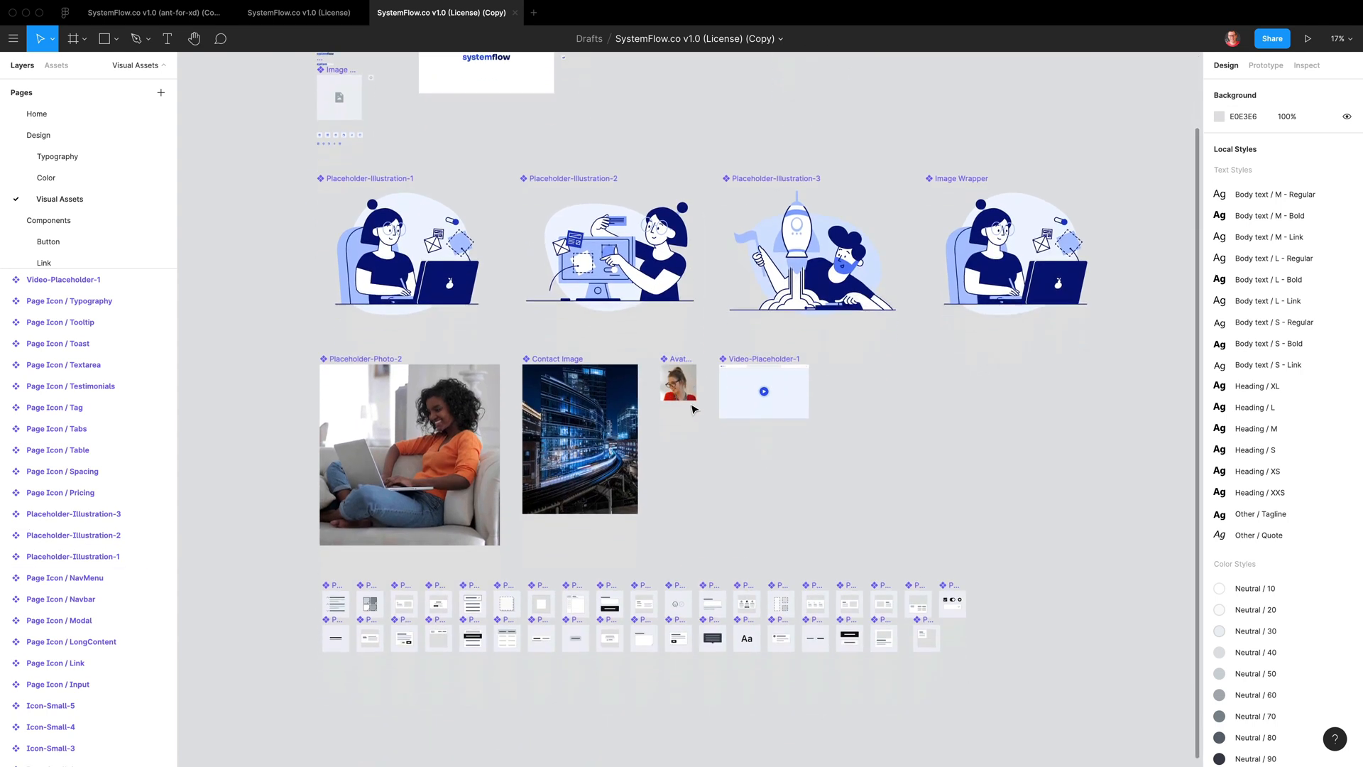
scroll(694, 409, "down", 1)
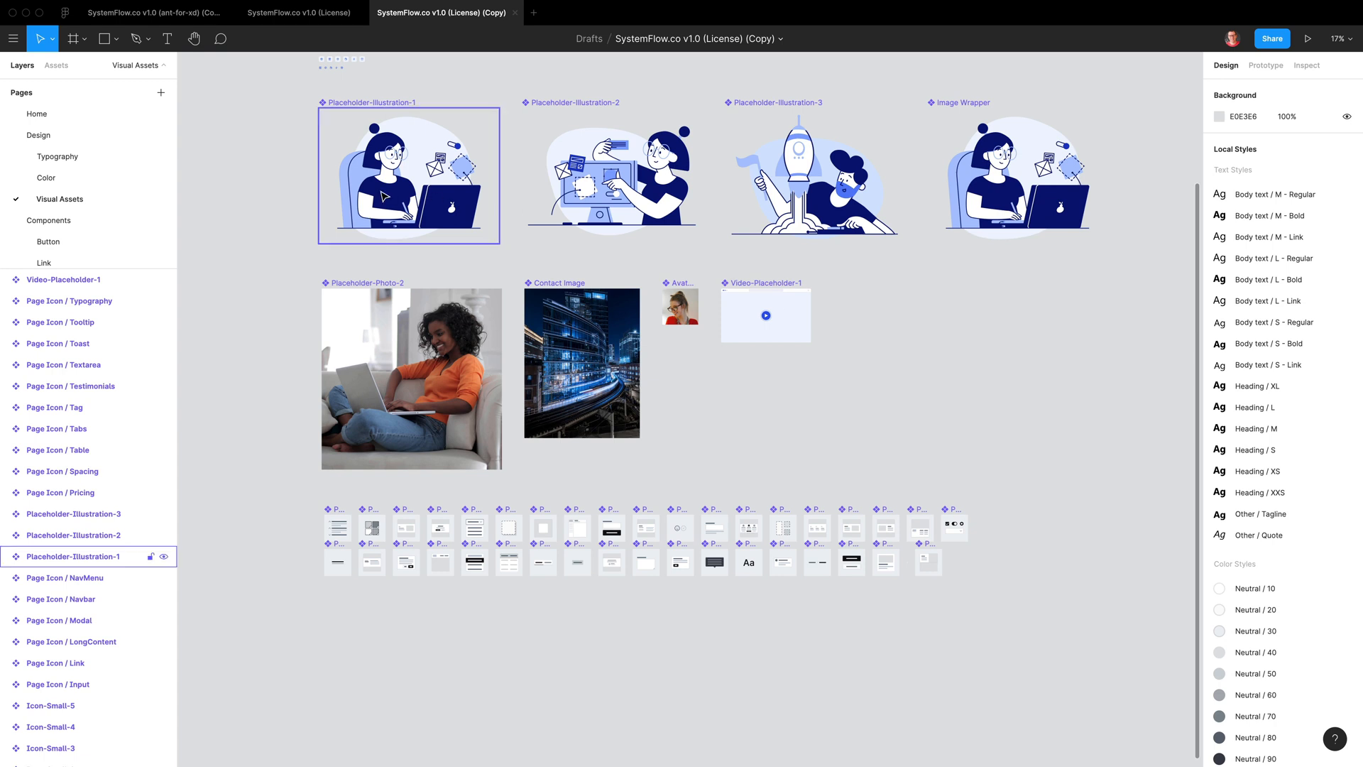
Switch to the ant-for-xd file and examine the XD Assets components on its Visual Assets page
scroll(387, 631, "down", 3)
scroll(387, 630, "down", 6)
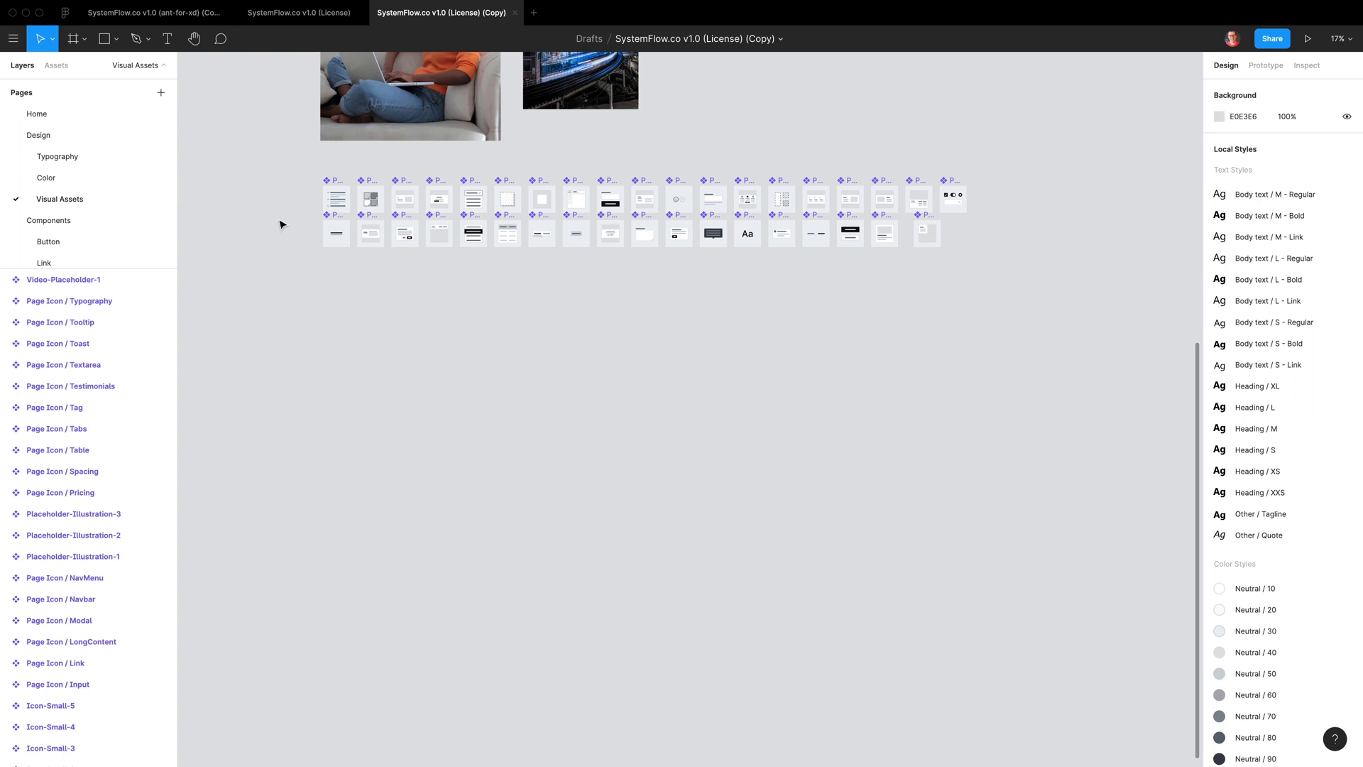
left_click(168, 22)
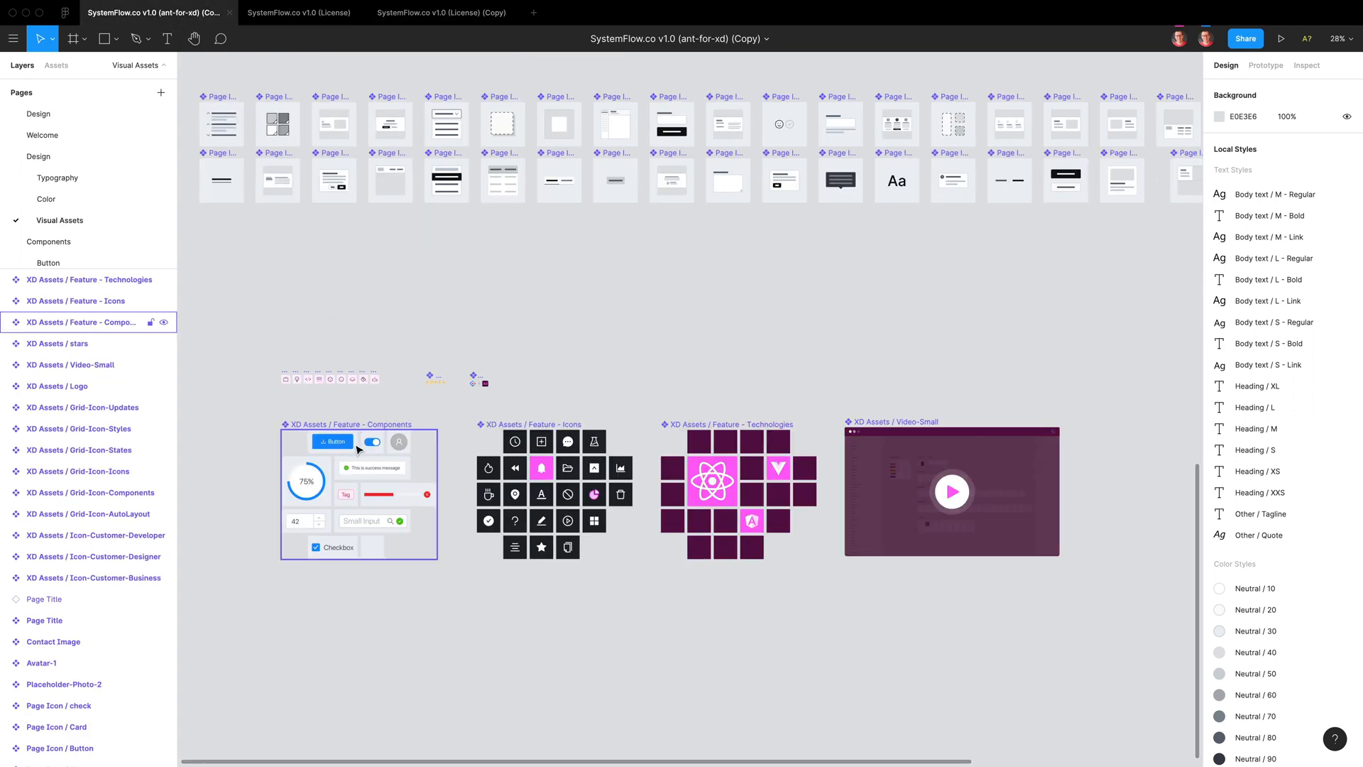
left_click(352, 429)
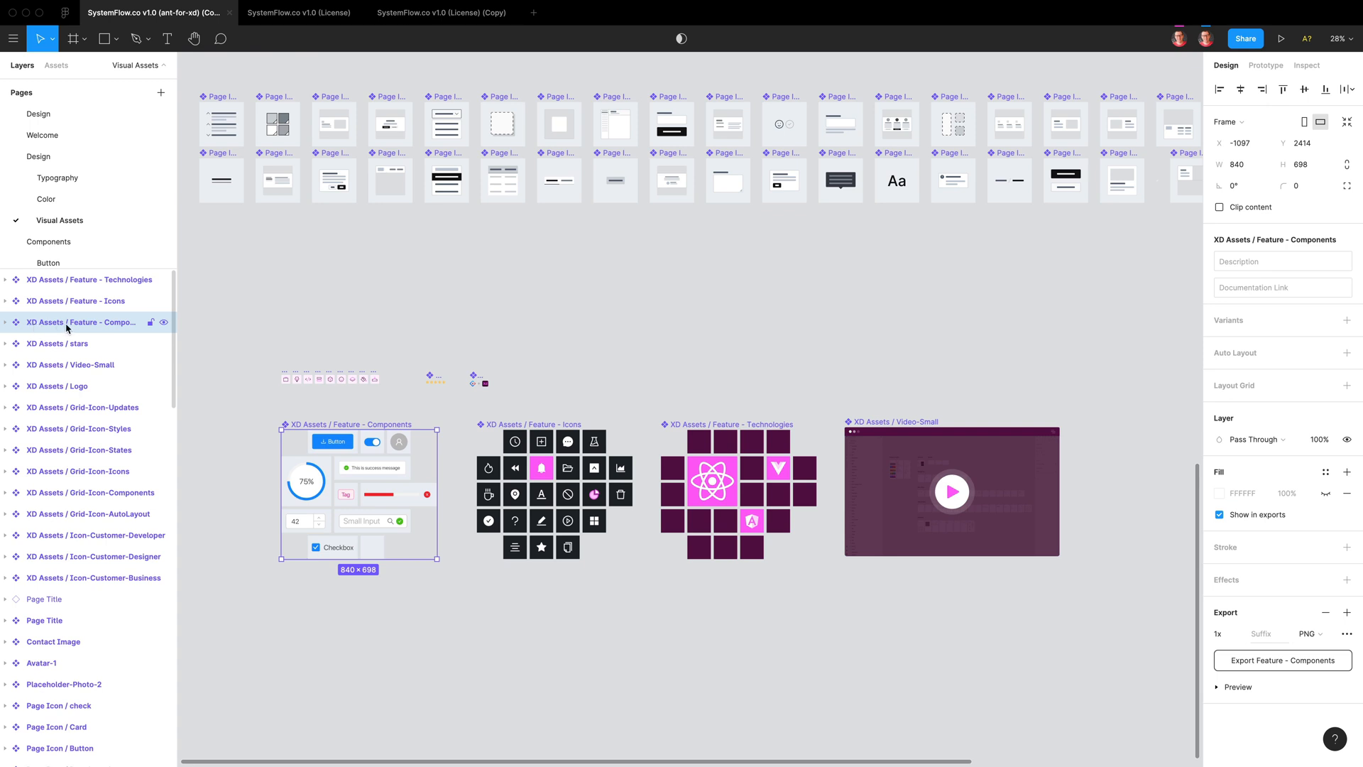
left_click(110, 344)
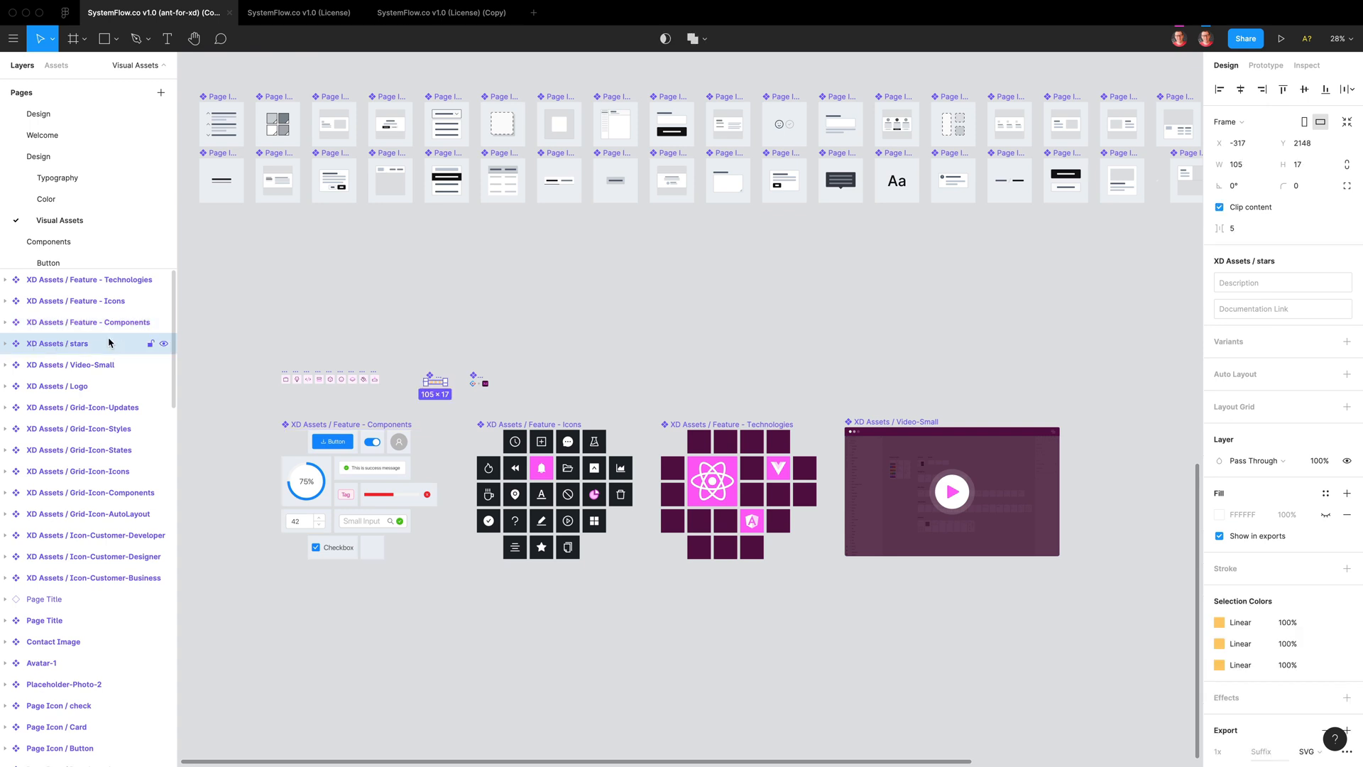
left_click(112, 365)
left_click(109, 414)
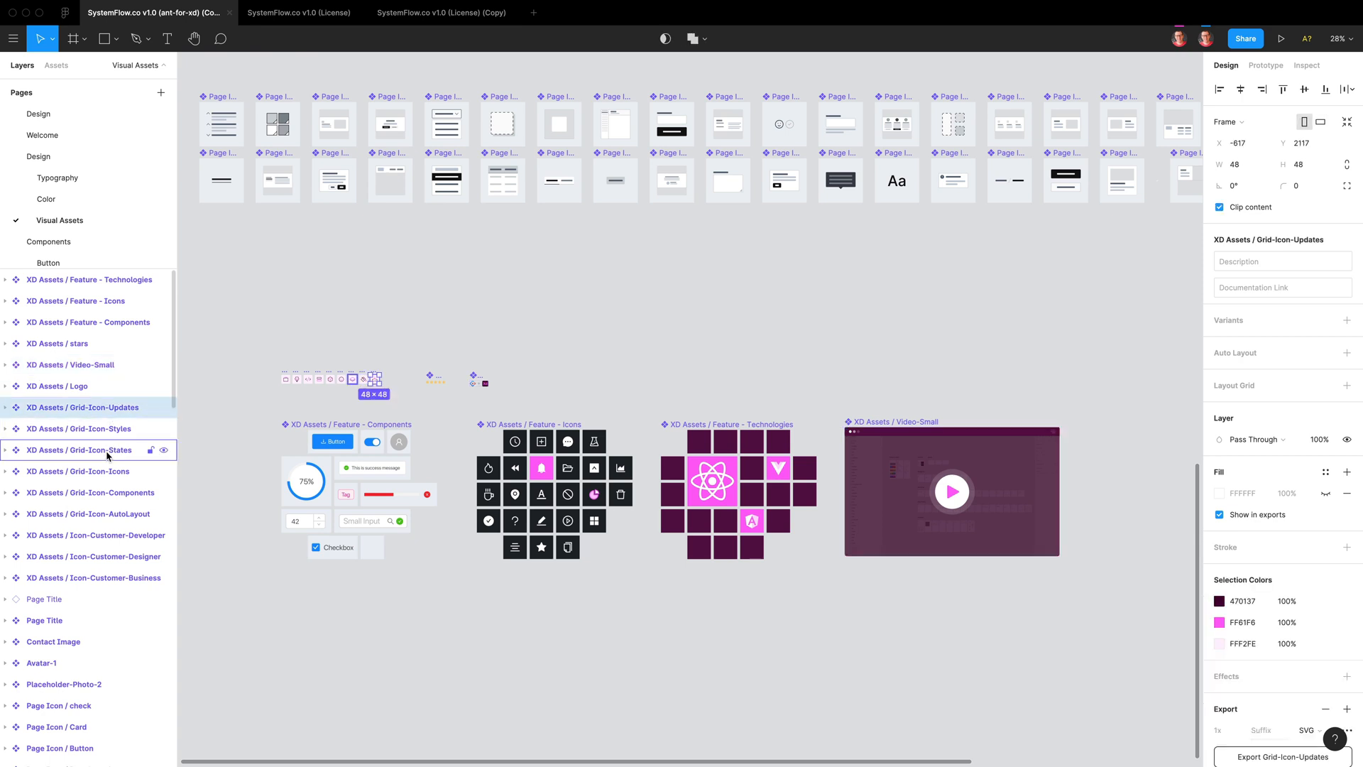
left_click(106, 451)
left_click(102, 414)
left_click(103, 428)
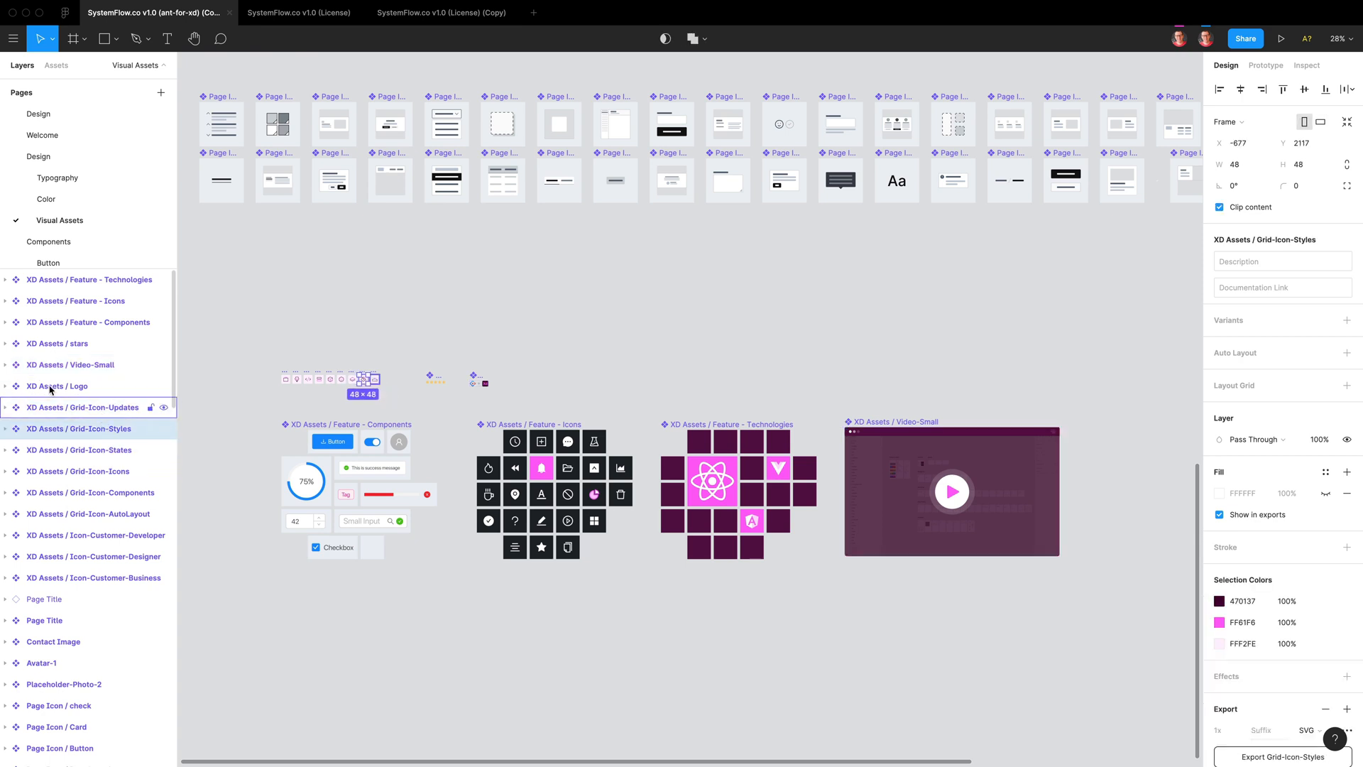
left_click(46, 304)
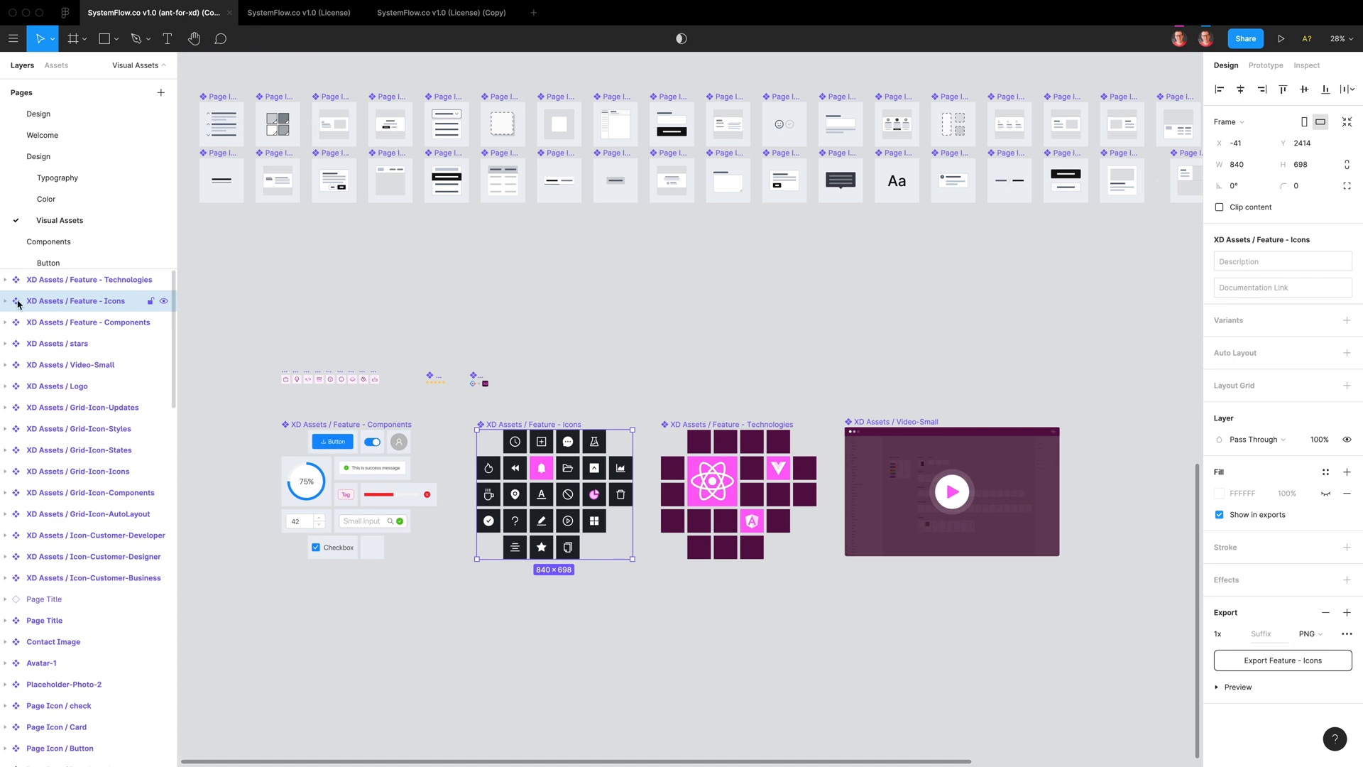
Copy all XD Assets components from the ant-for-xd file onto the Visual Assets page of the License (Copy) file, below the page icons
left_click(268, 341)
left_click_drag(250, 321, 1114, 659)
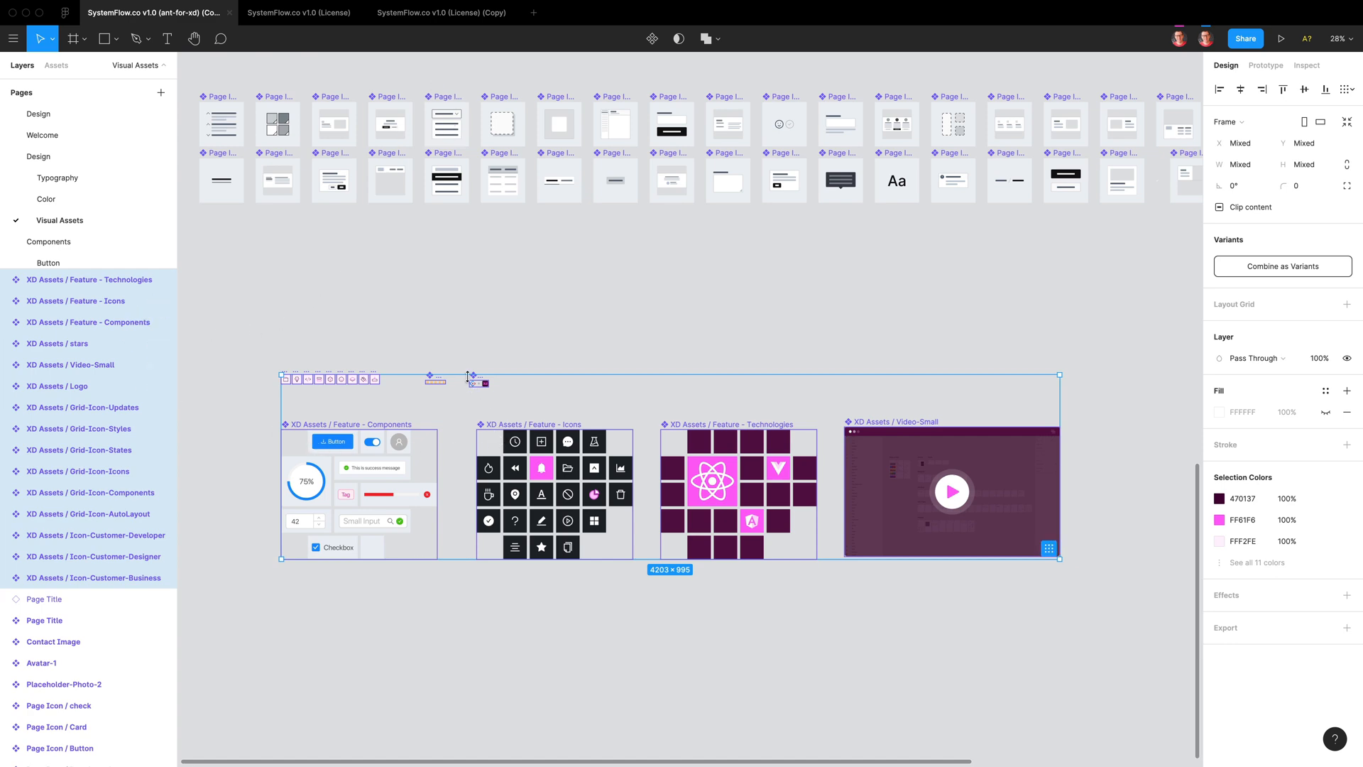
left_click(436, 14)
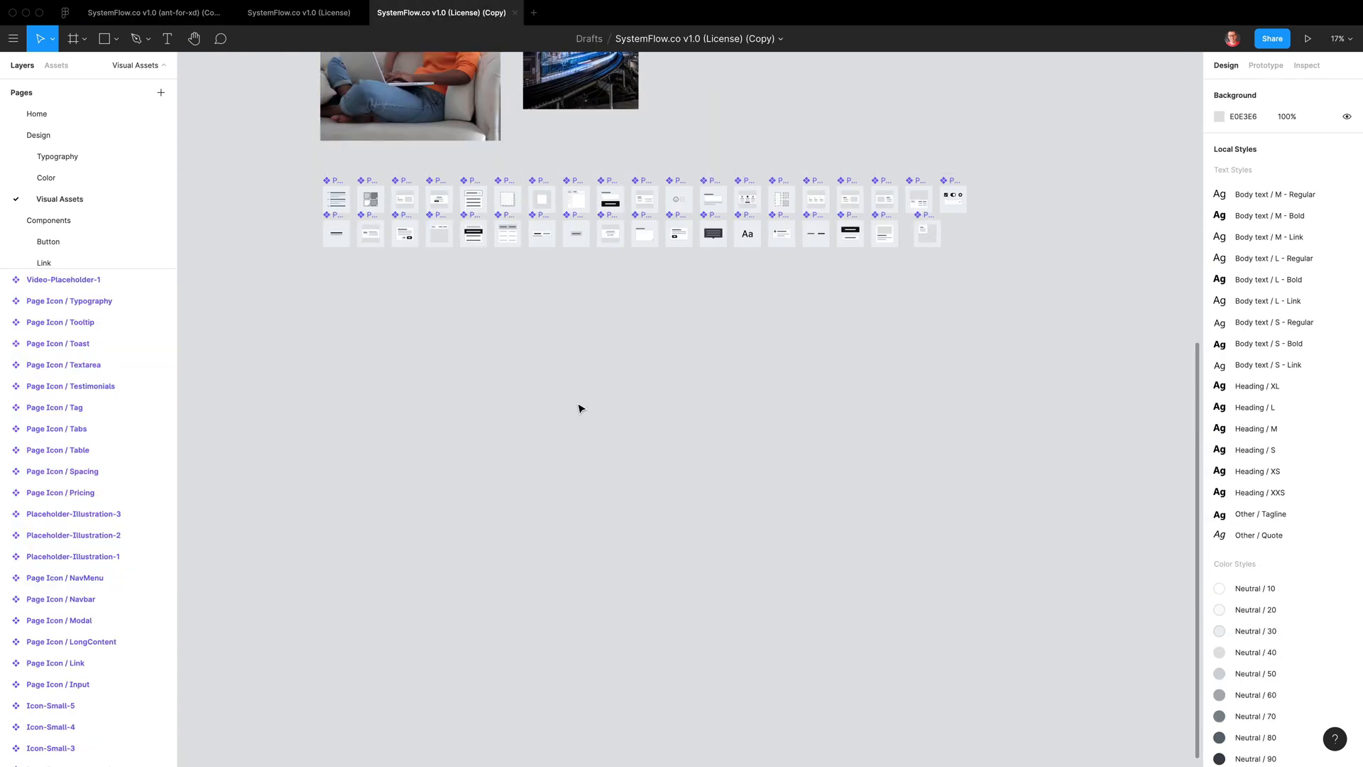
key("super+v")
left_click(651, 559)
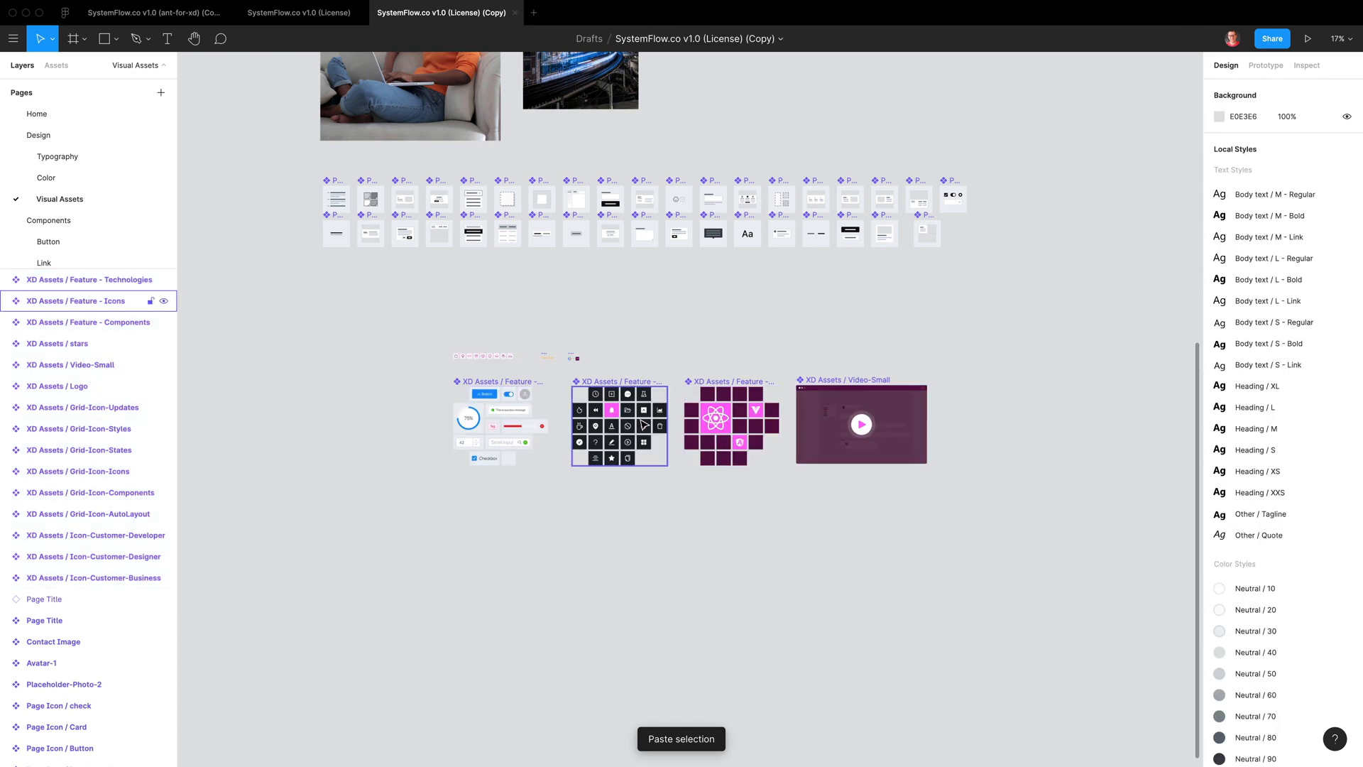
scroll(644, 425, "up", 3)
scroll(644, 424, "up", 3)
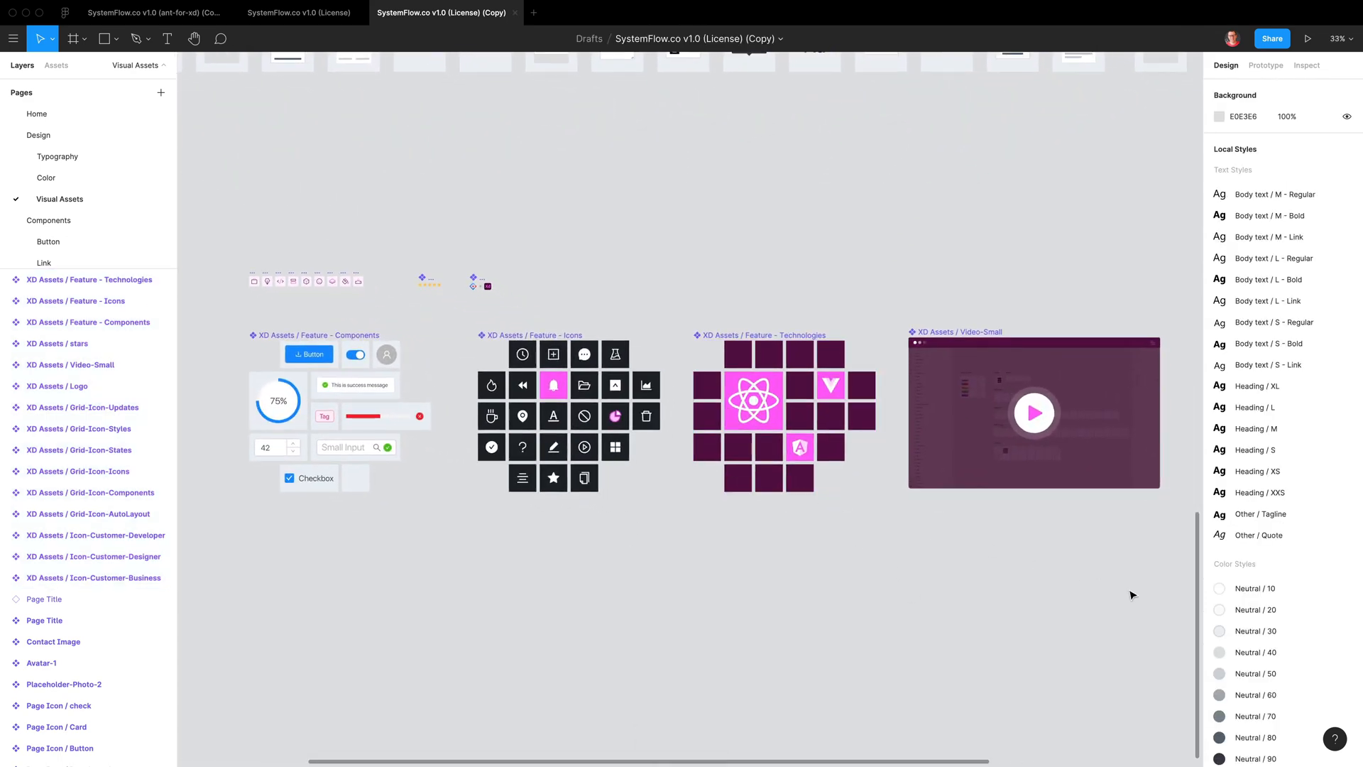
left_click_drag(1152, 585, 240, 258)
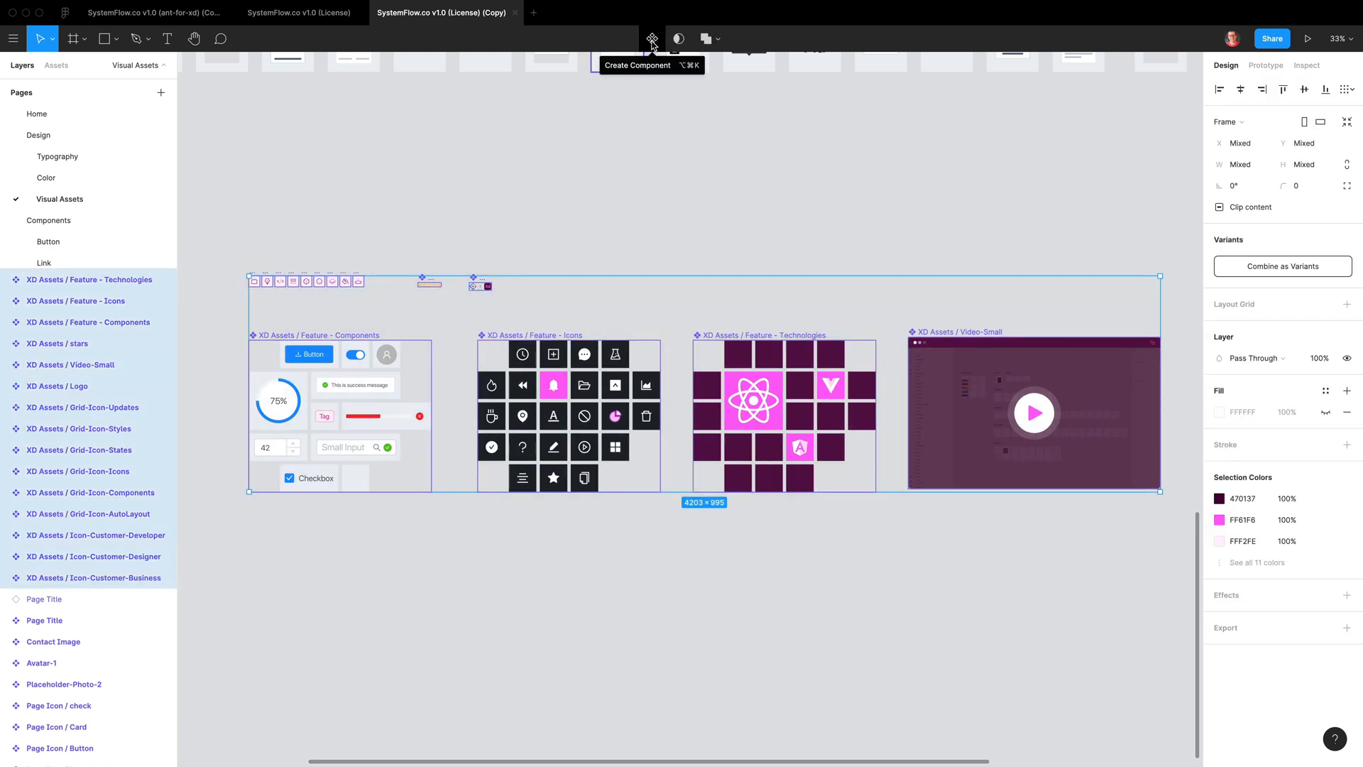
left_click(584, 176)
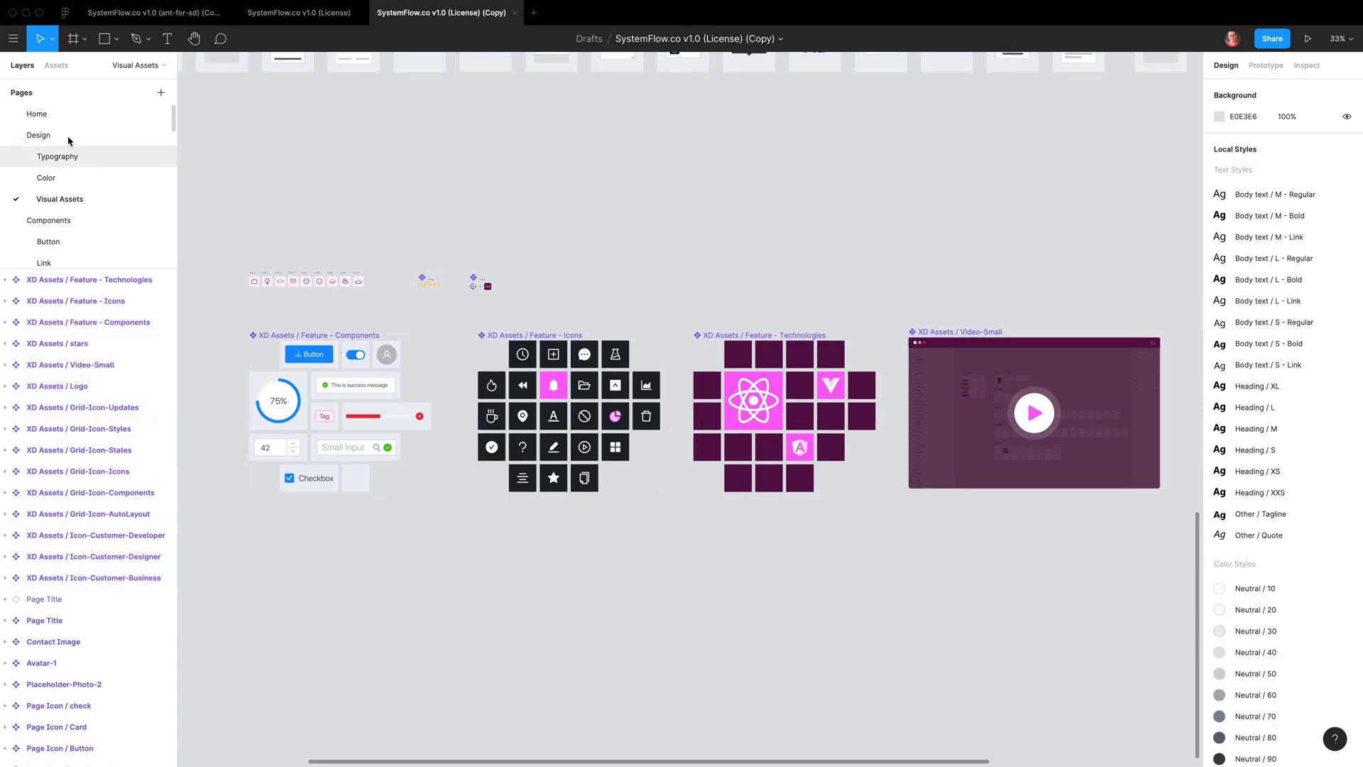
Select the systemflow logo in the Home page's navbar and go to its main component
left_click(67, 115)
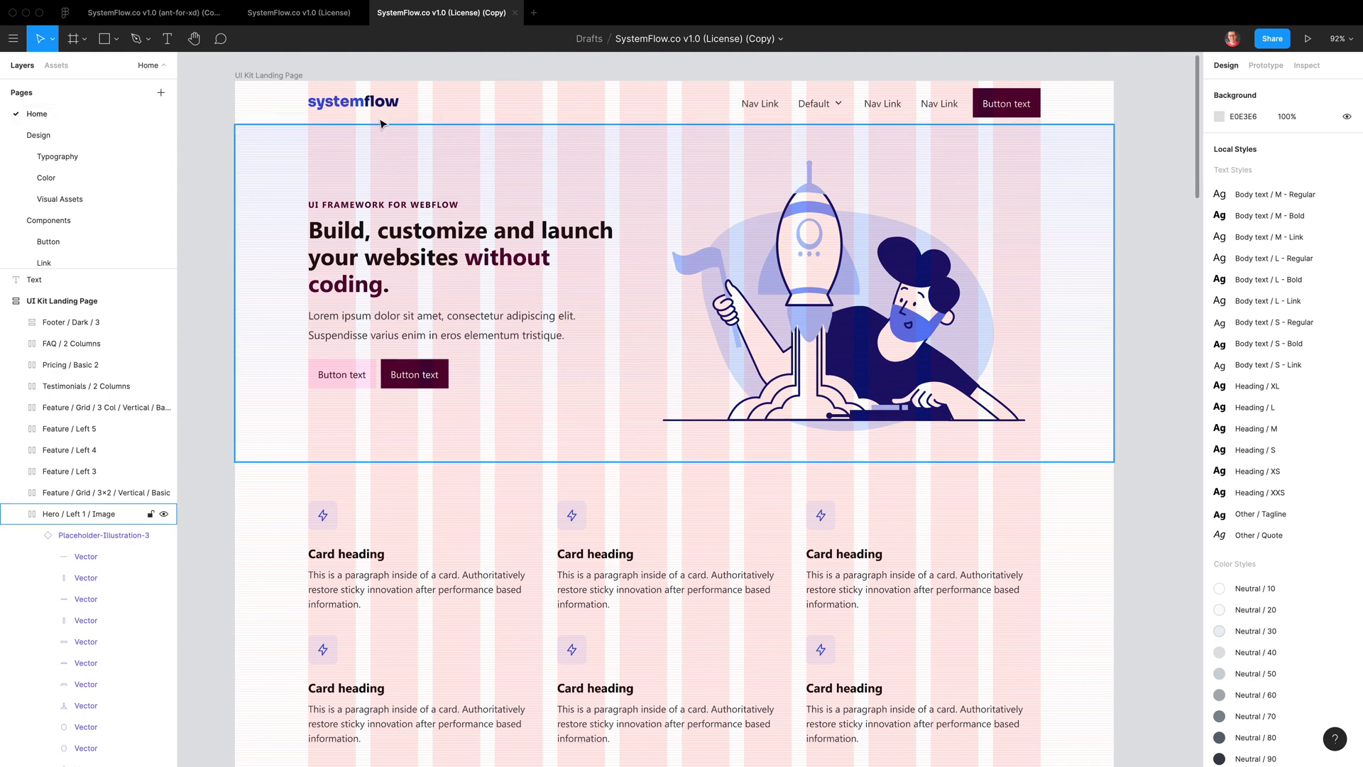
left_click(357, 108, "super")
left_click(395, 107, "super")
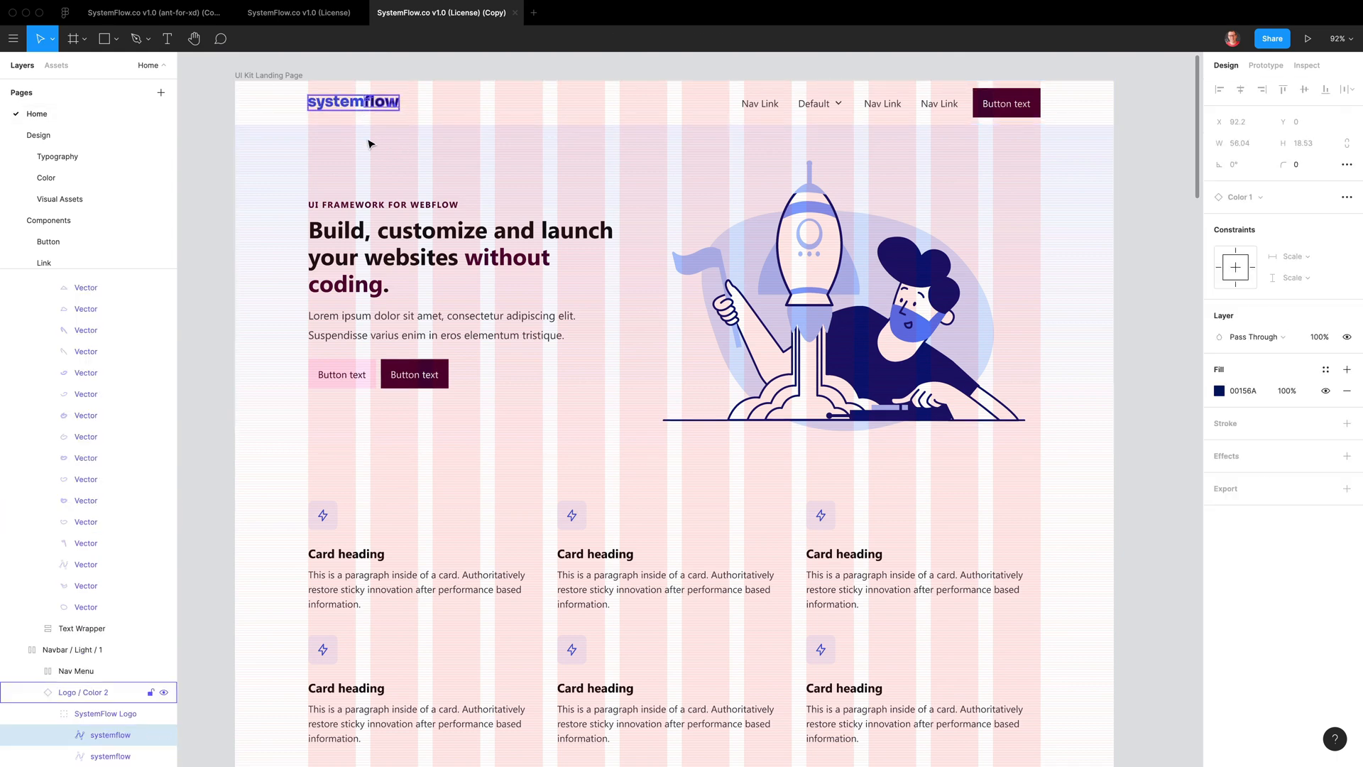
left_click(329, 60)
double_click(342, 106)
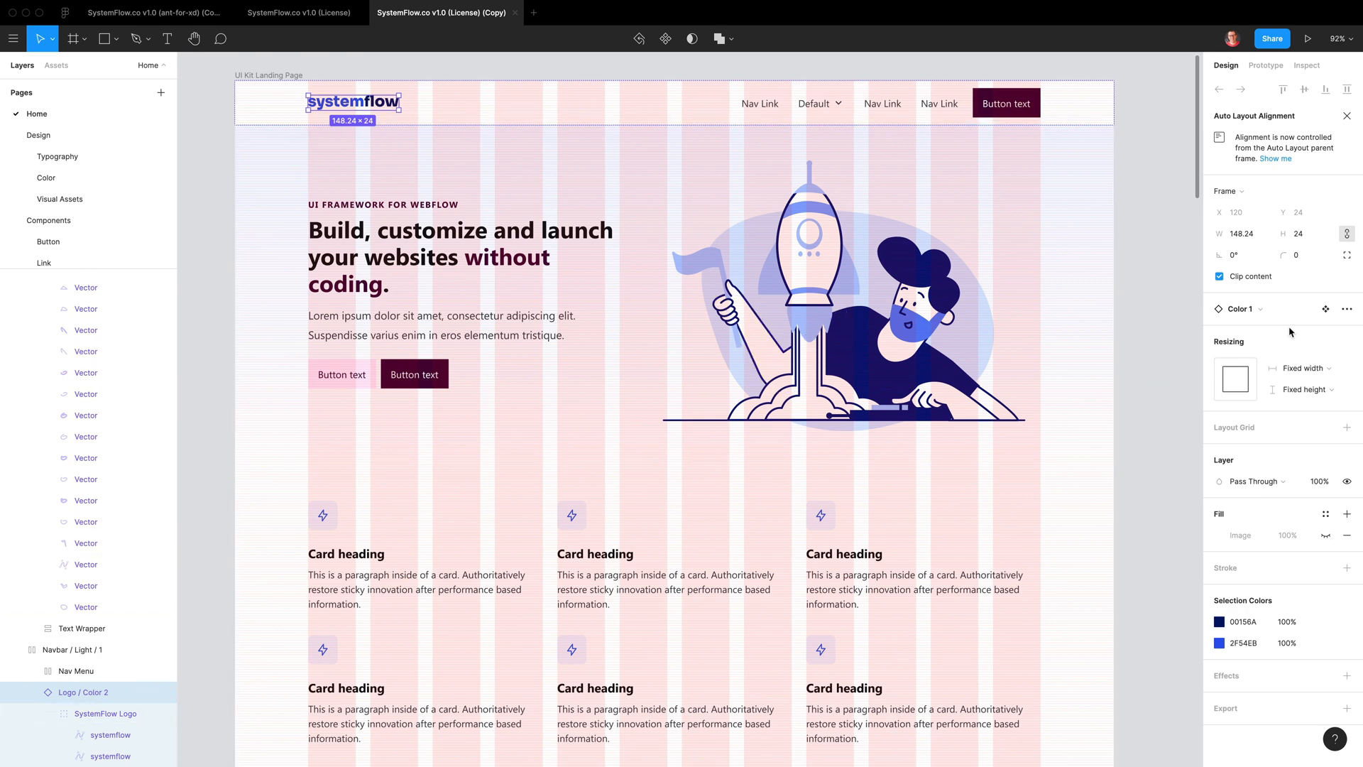
left_click(1324, 309)
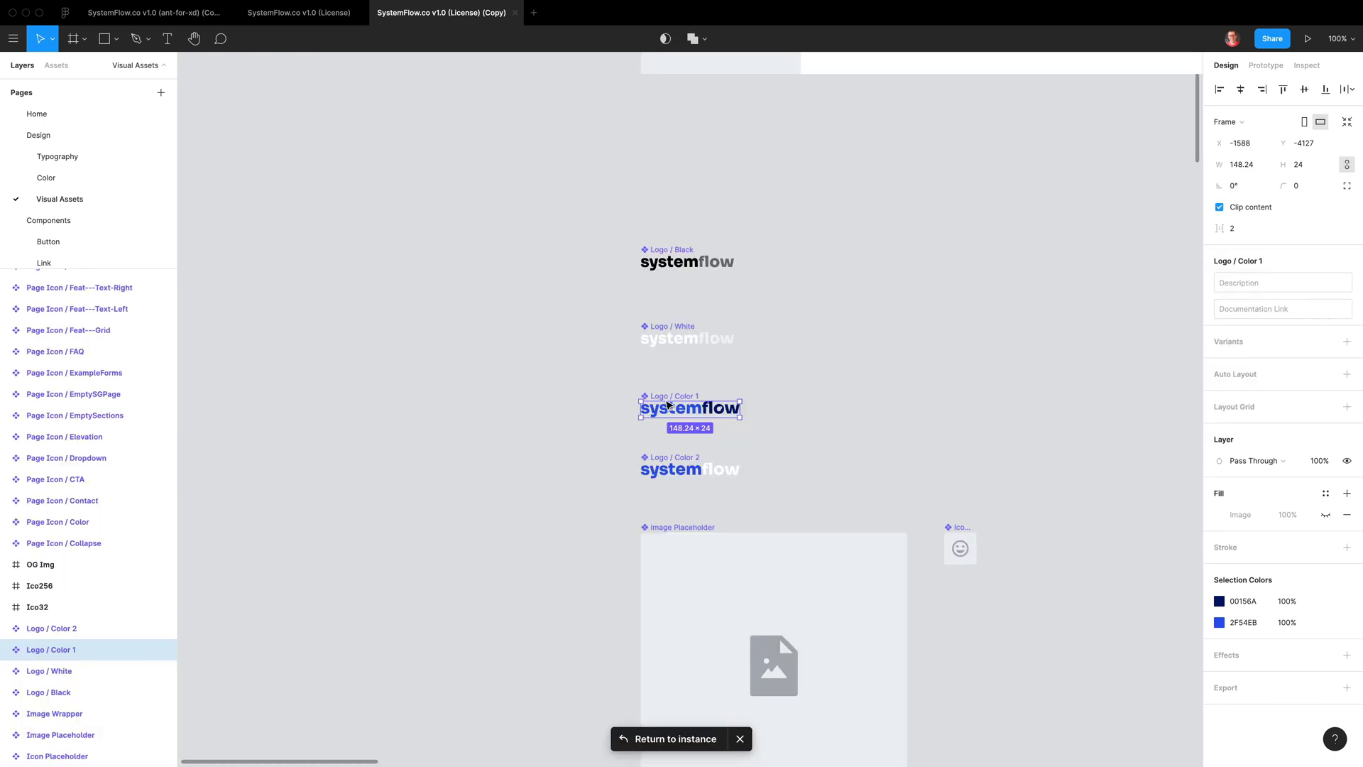
Find the XD Assets / Logo component among the pasted assets and copy it
scroll(775, 397, "down", 10)
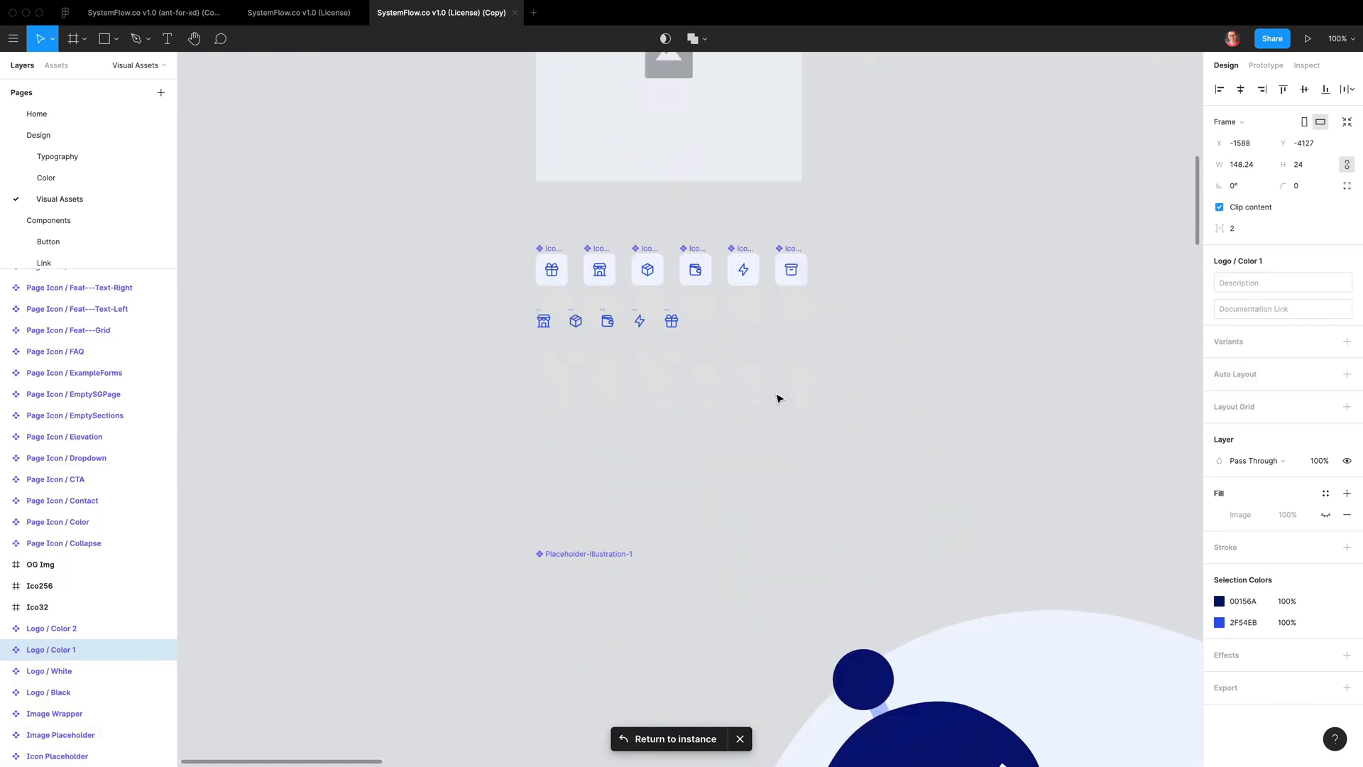
scroll(776, 397, "down", 10)
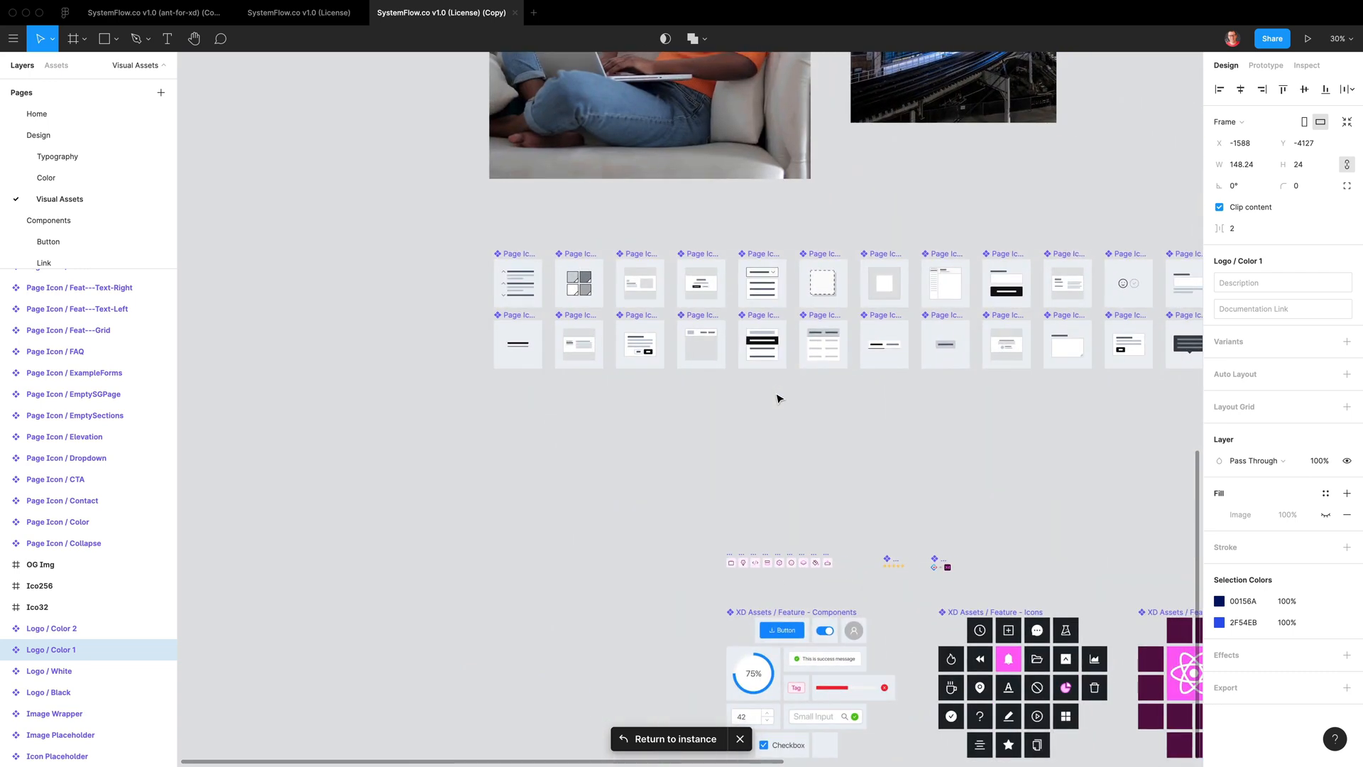
scroll(834, 455, "up", 6)
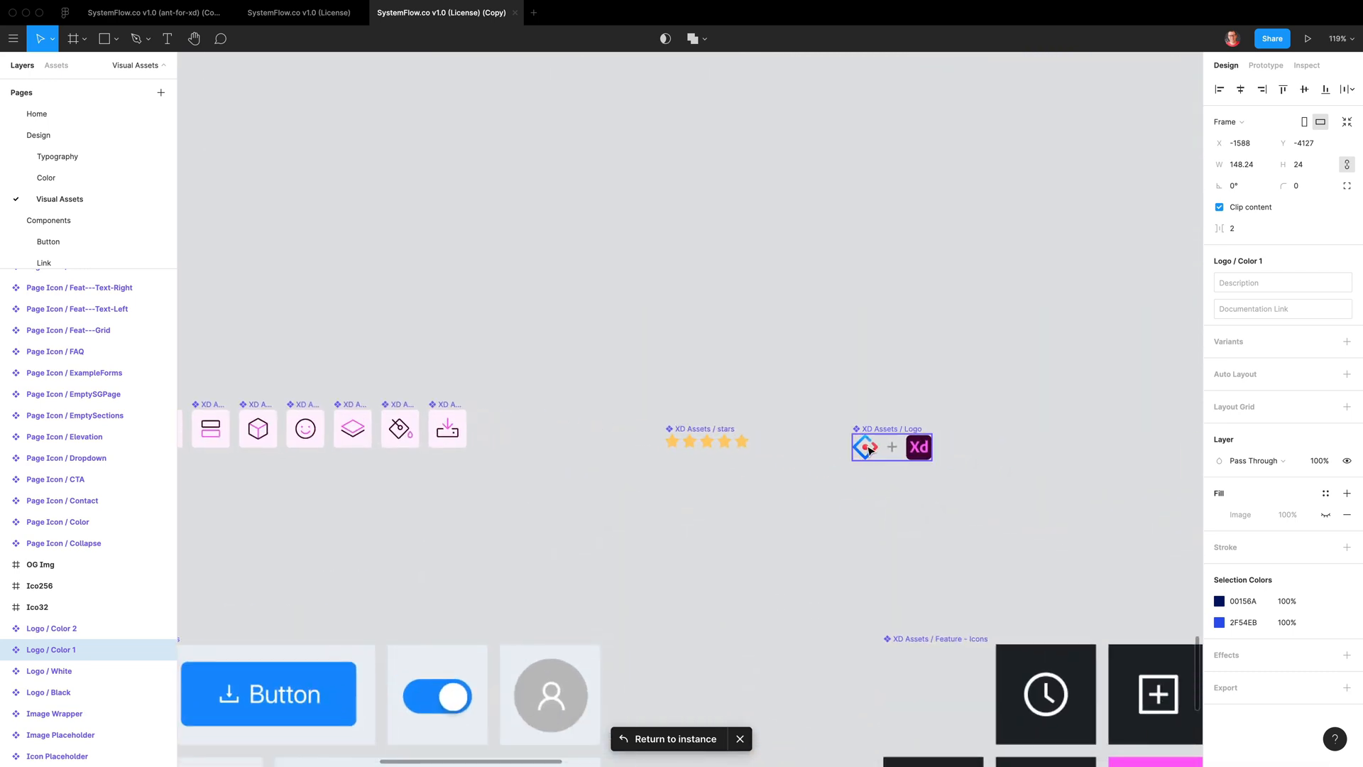
left_click(867, 450)
left_click(864, 450)
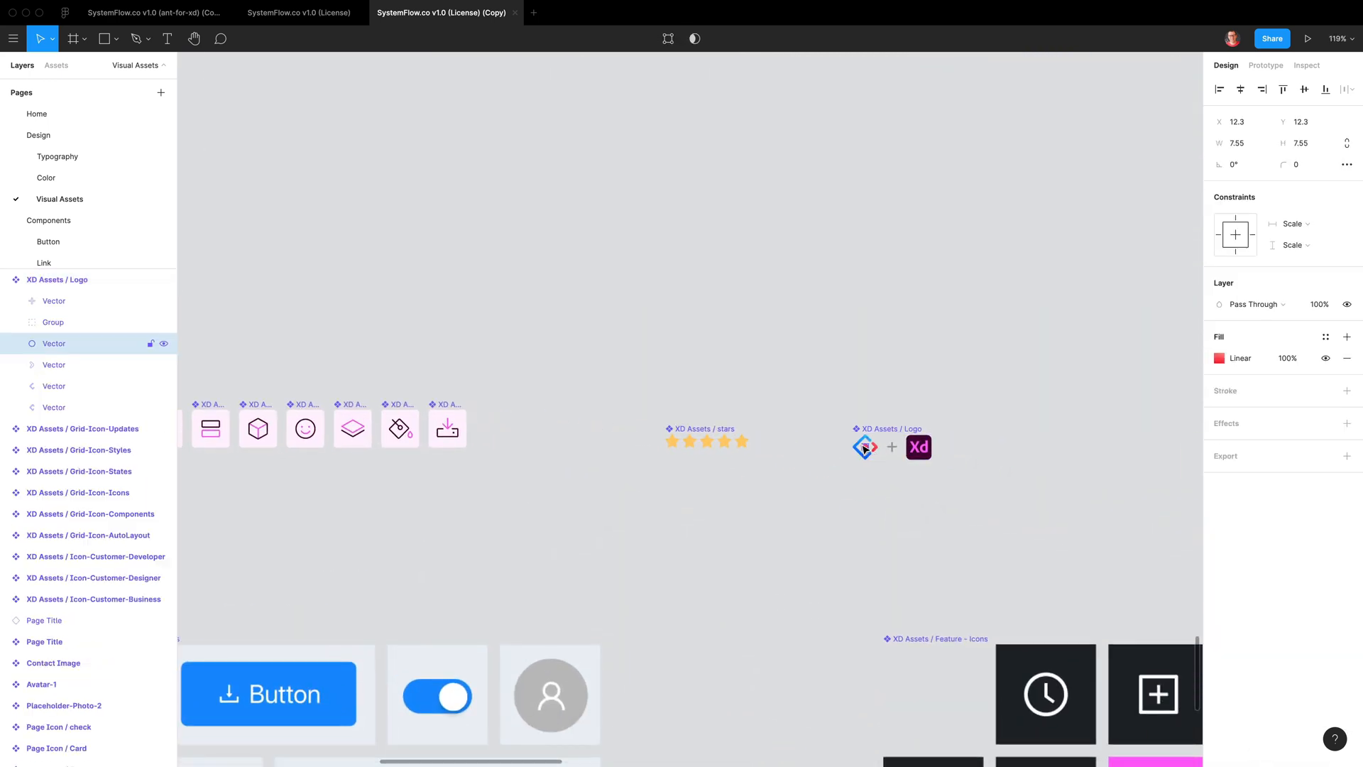
left_click(82, 302)
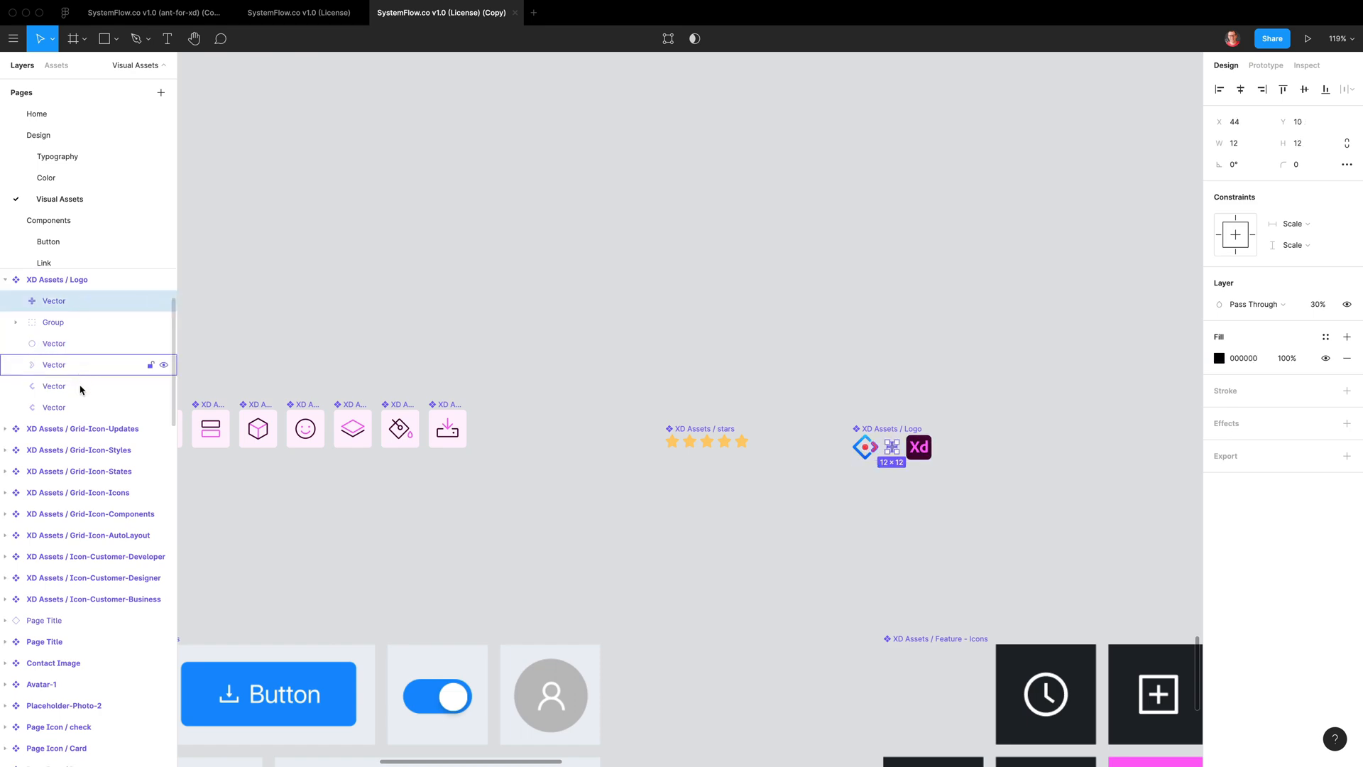
left_click(76, 282)
scroll(697, 429, "down", 5)
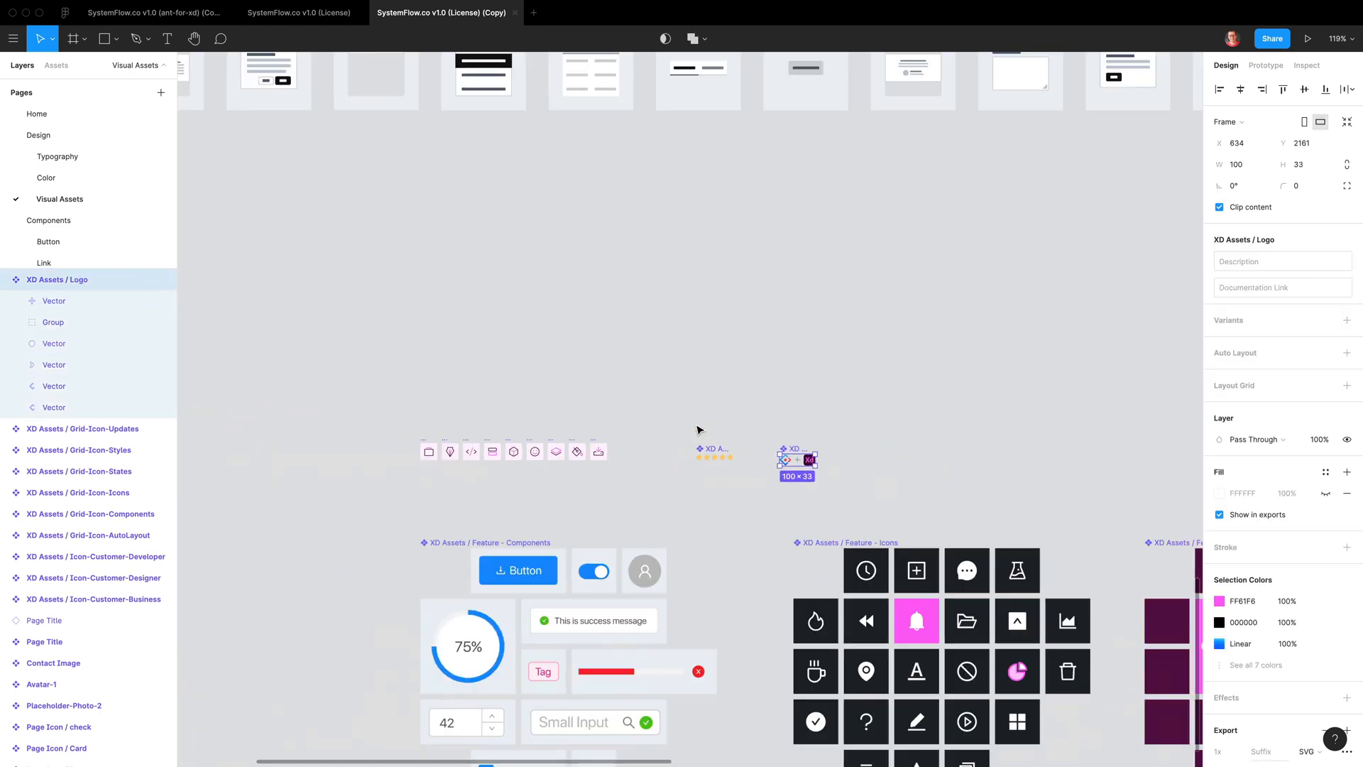
Paste the copied XD logo inside the Logo / Color 1 component and scale it down to about 70 × 23
scroll(698, 430, "up", 5)
scroll(698, 430, "up", 10)
scroll(696, 429, "down", 5)
scroll(696, 429, "up", 2)
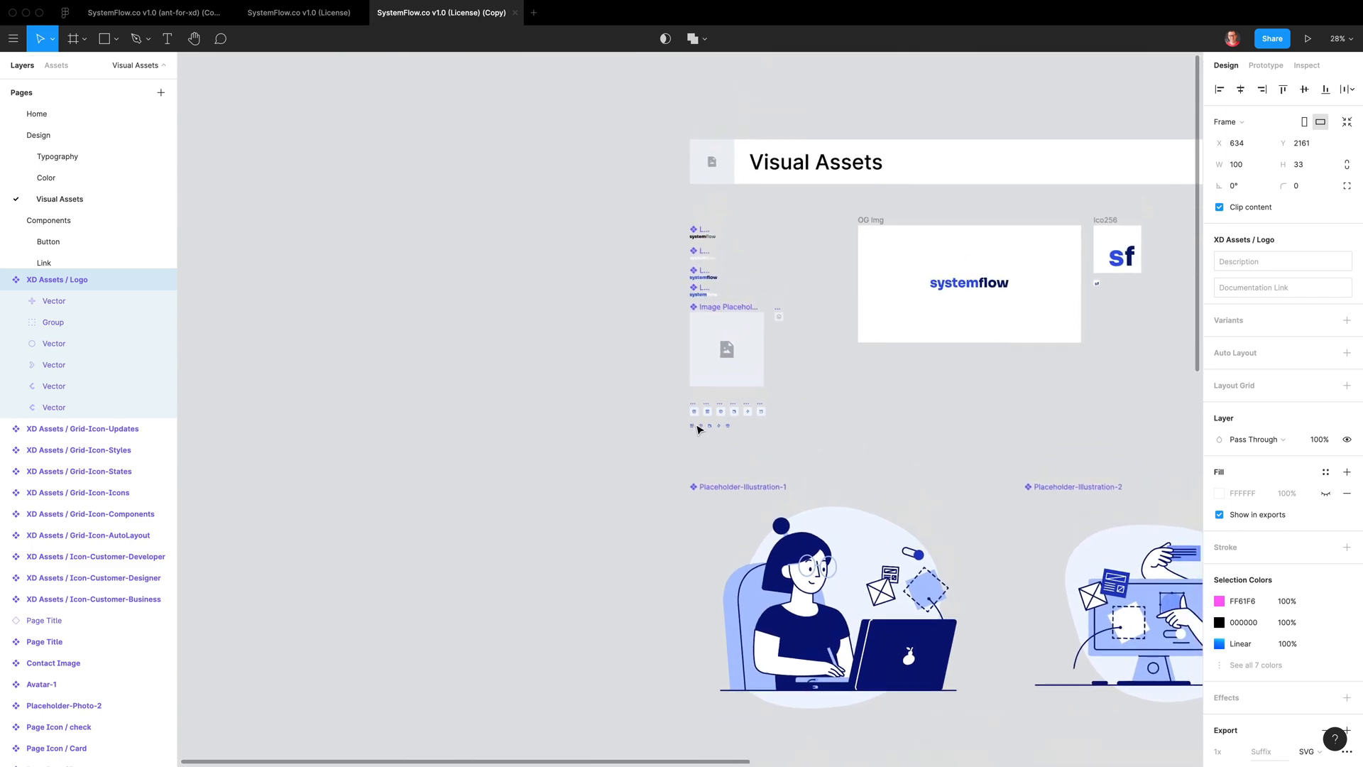
scroll(701, 324, "up", 5)
scroll(701, 324, "up", 2)
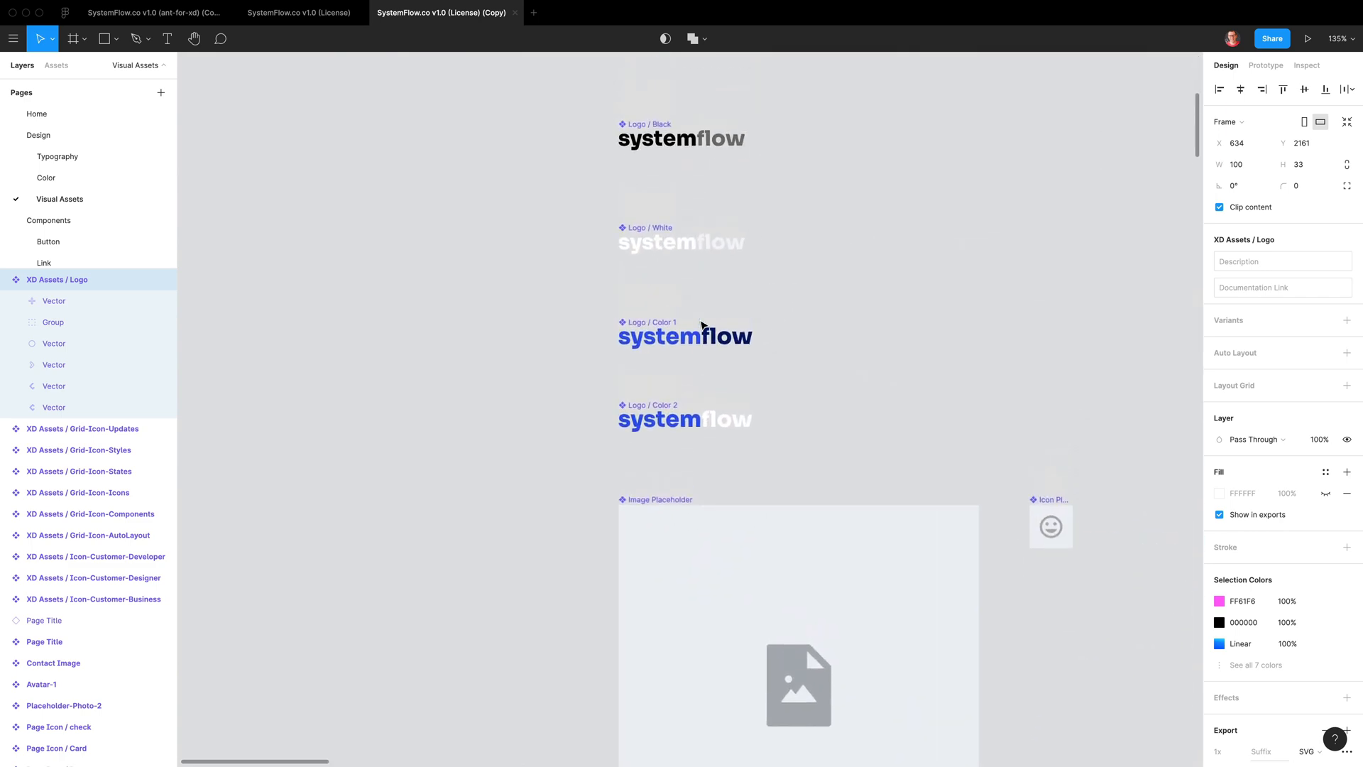
left_click(664, 351)
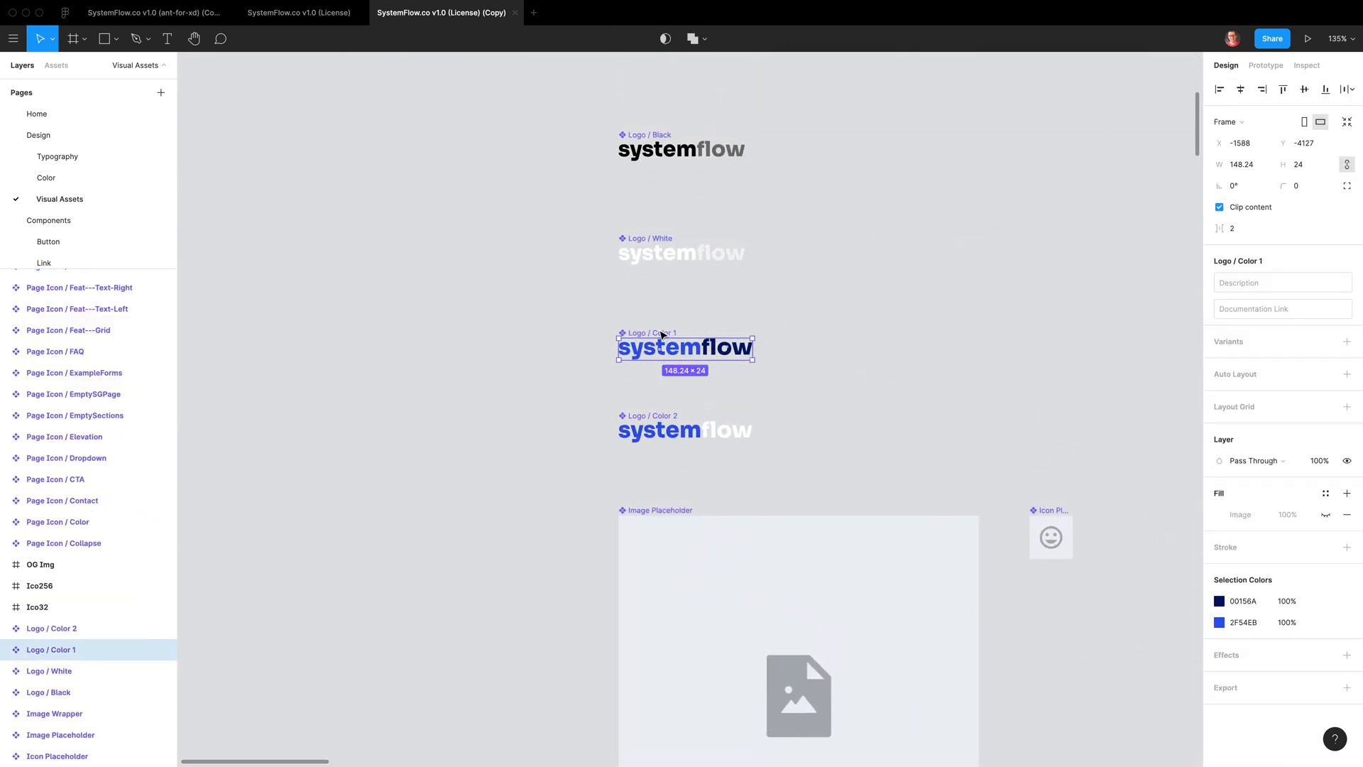
key("super+v")
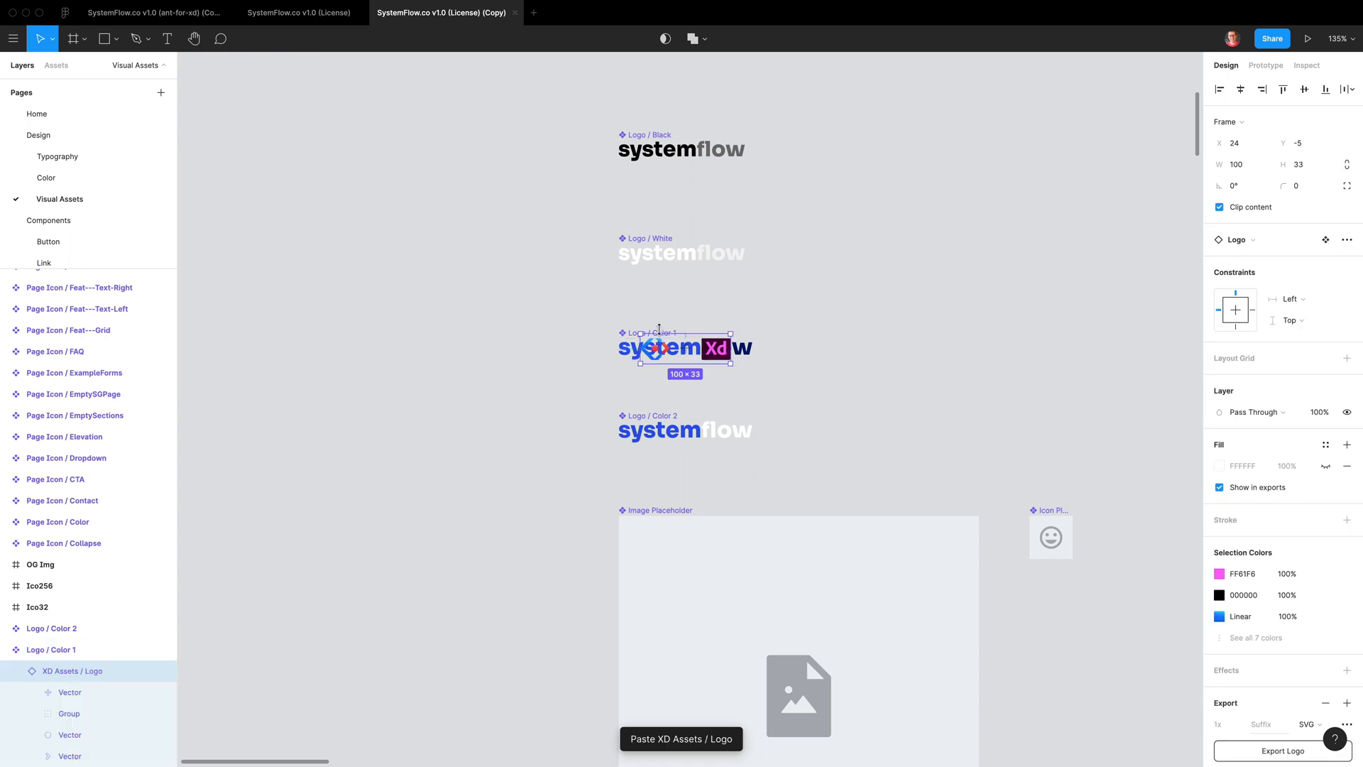
scroll(667, 359, "up", 10)
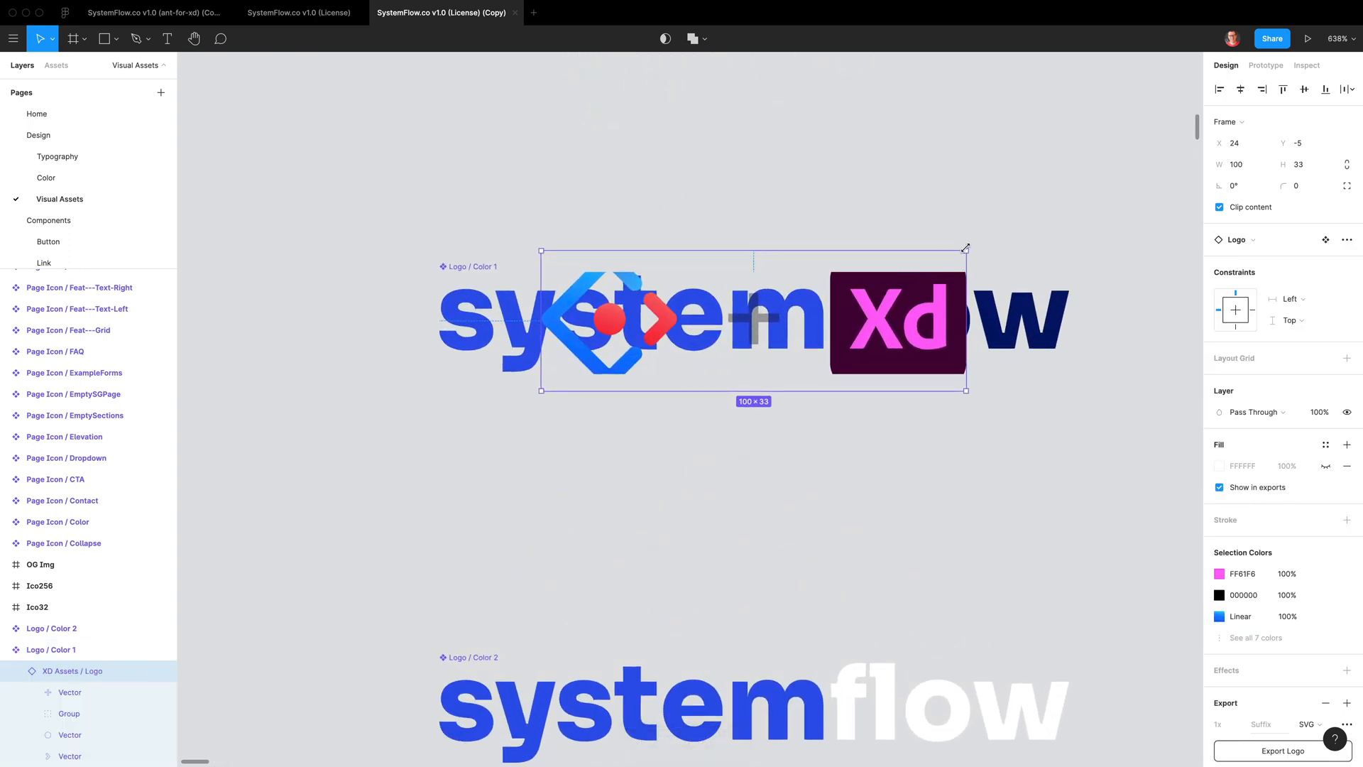
left_click_drag(947, 252, 896, 274)
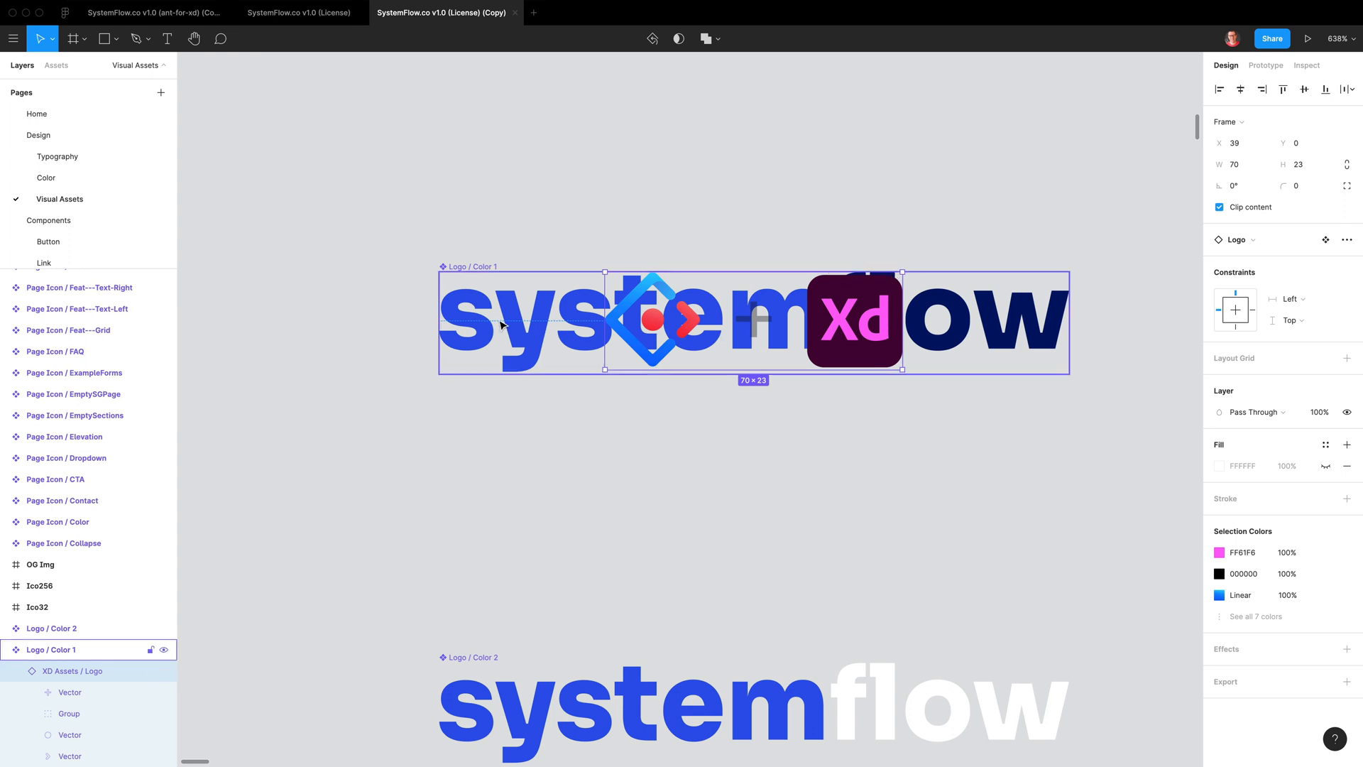
Delete the original SystemFlow Logo group from the Logo / Color 1 component
left_click(513, 348)
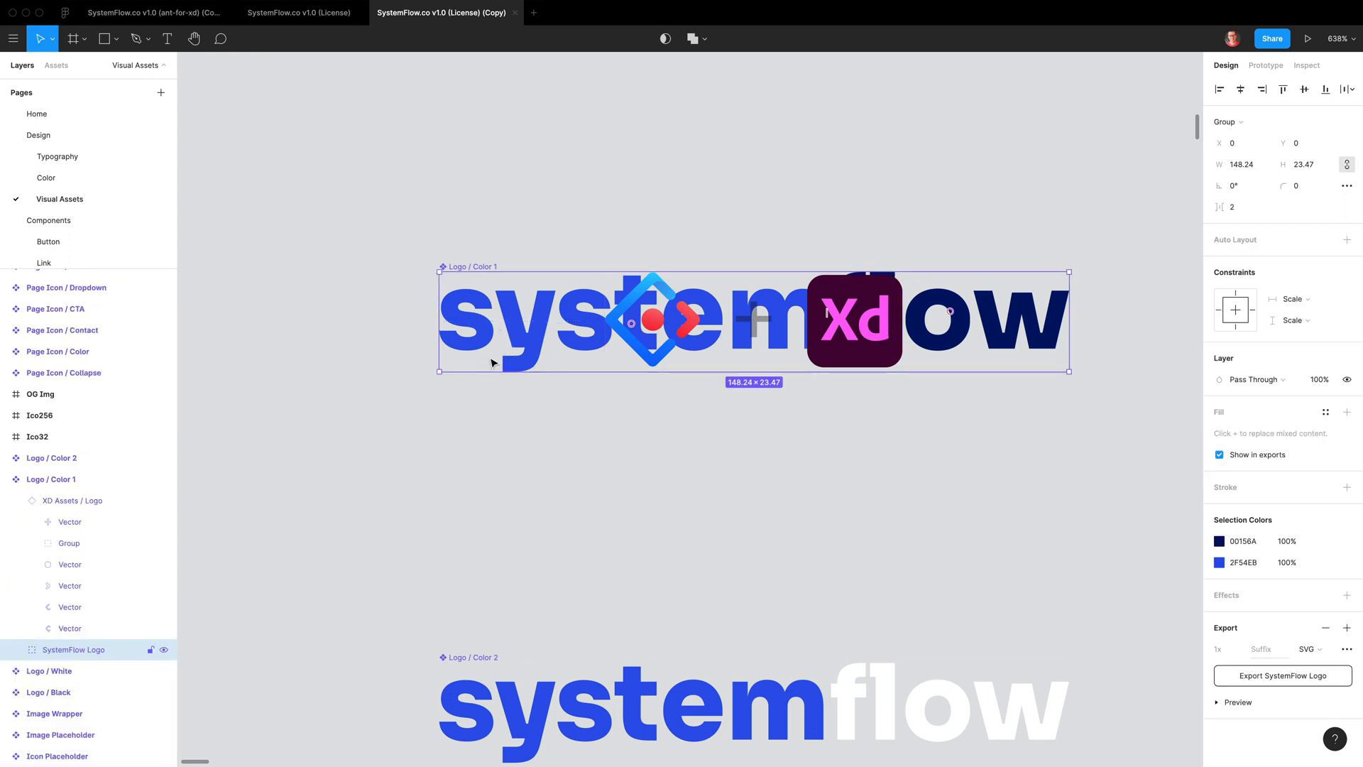
key("Delete")
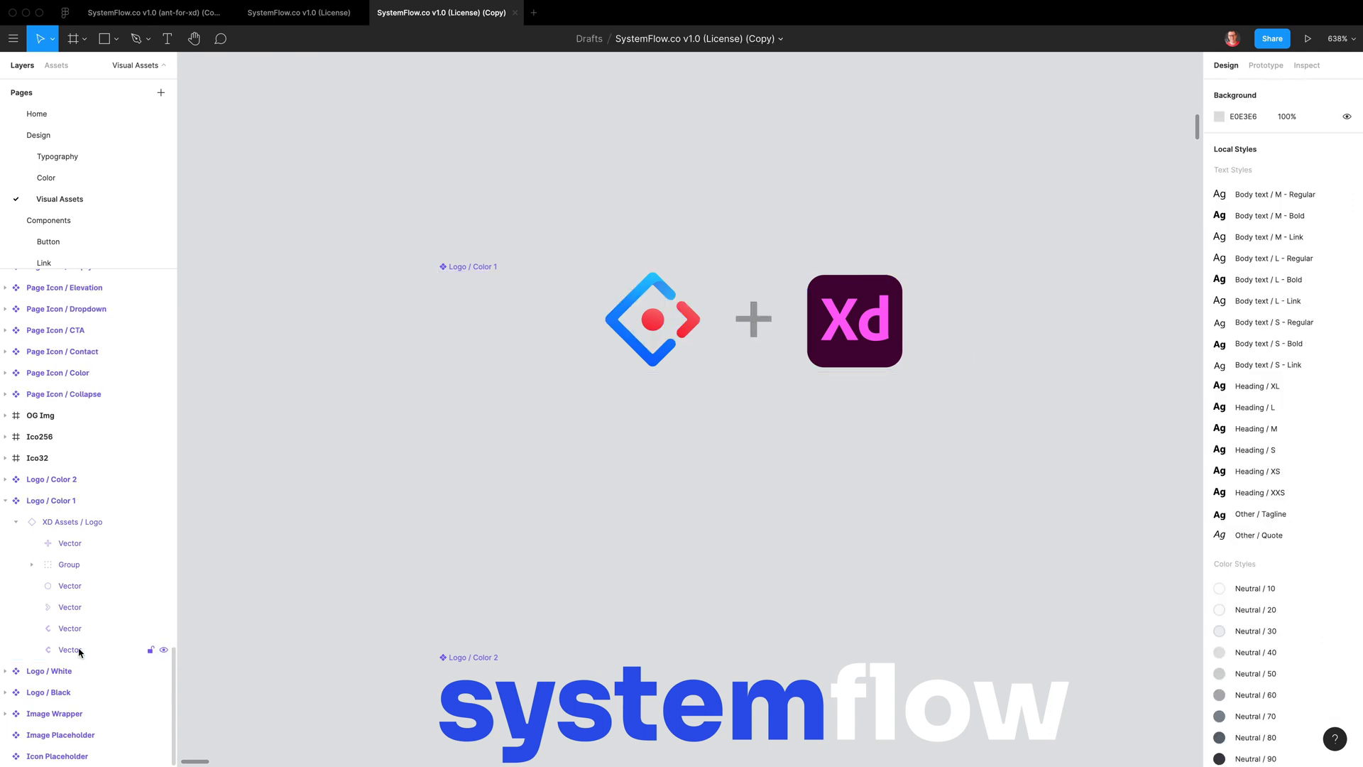
left_click(701, 346)
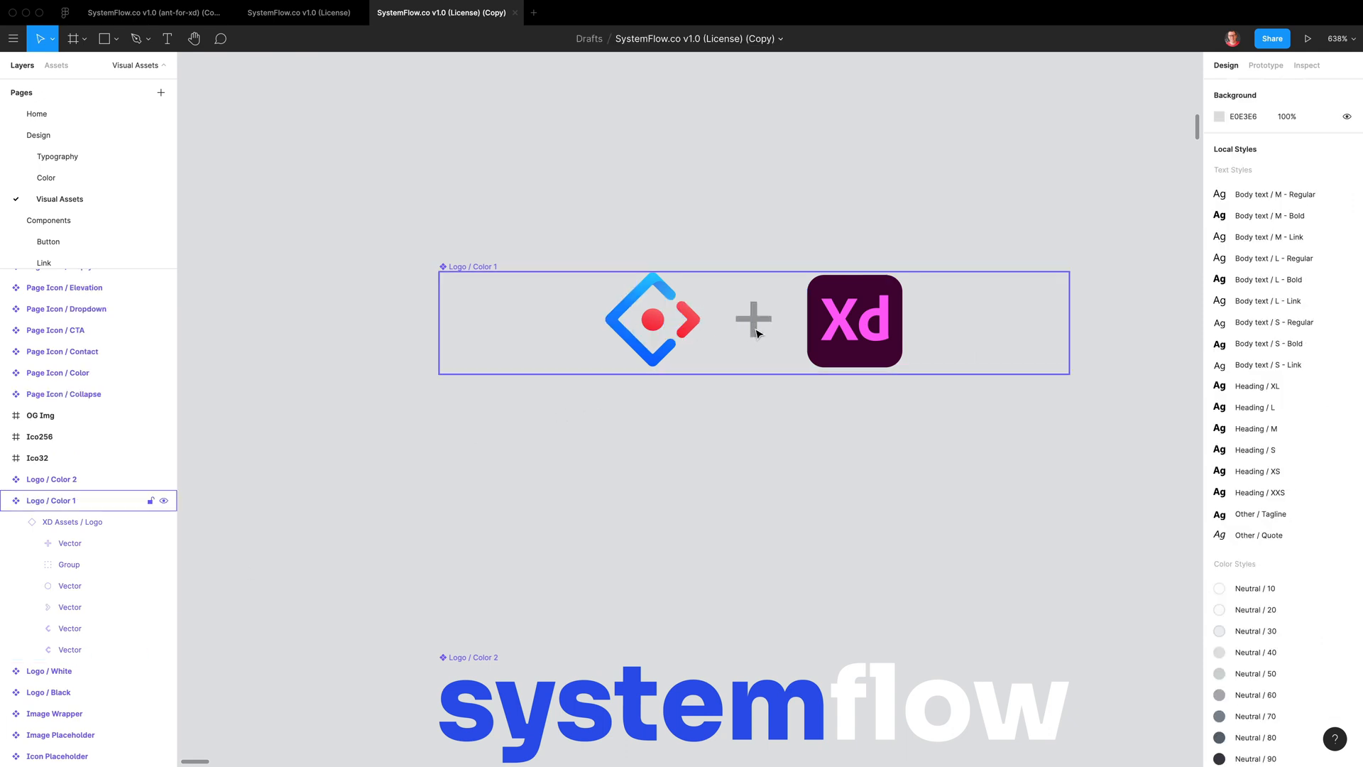
Move the XD logo to the left edge of the Logo / Color 1 frame at X 0 and set its height to 24
left_click(831, 325)
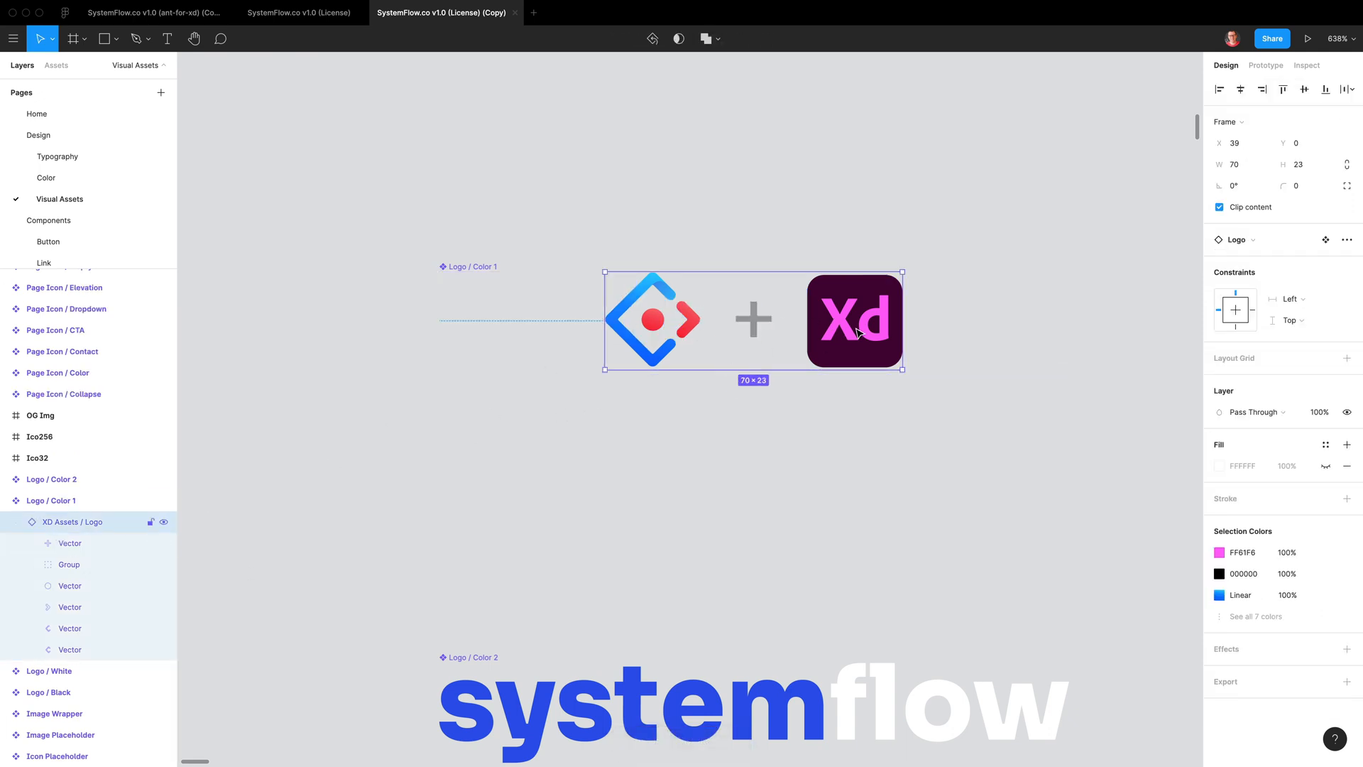
left_click_drag(782, 333, 685, 339)
left_click(1304, 169)
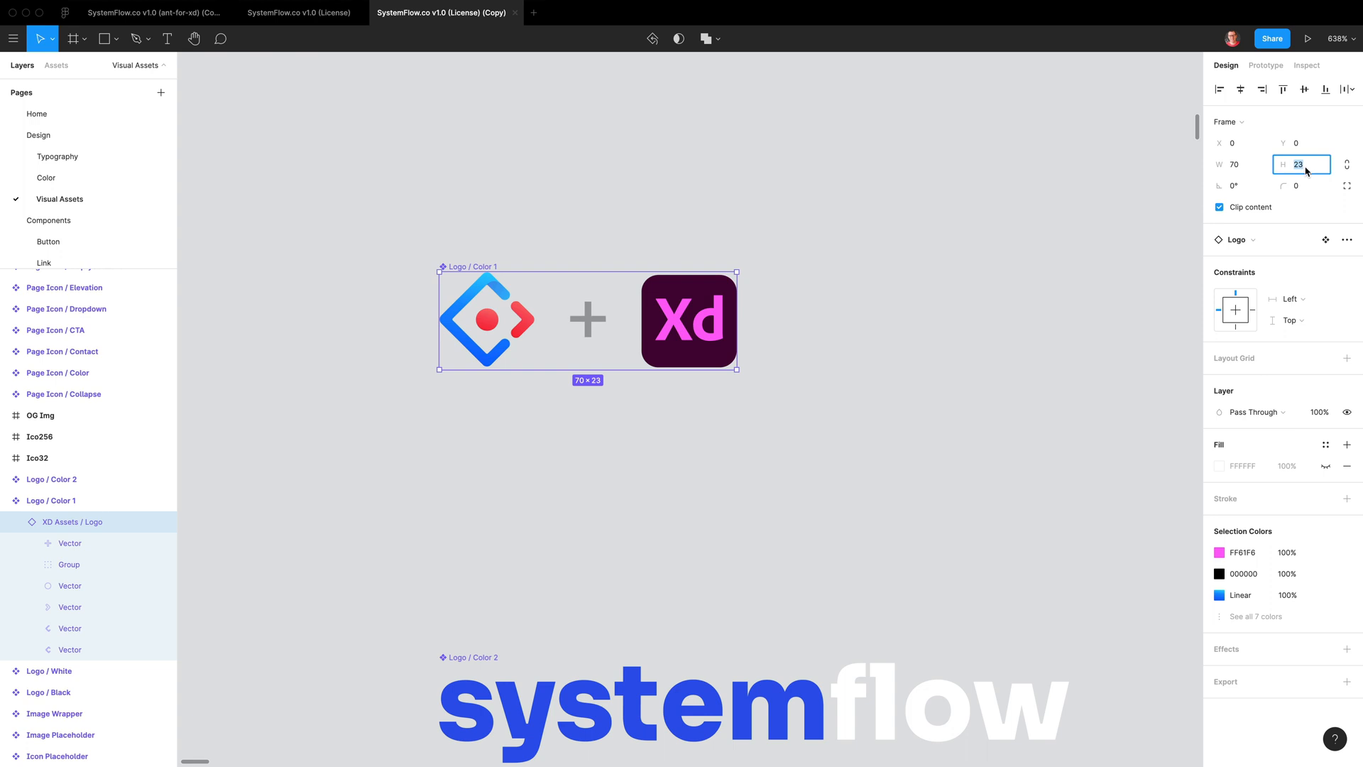
type("24")
key("Return")
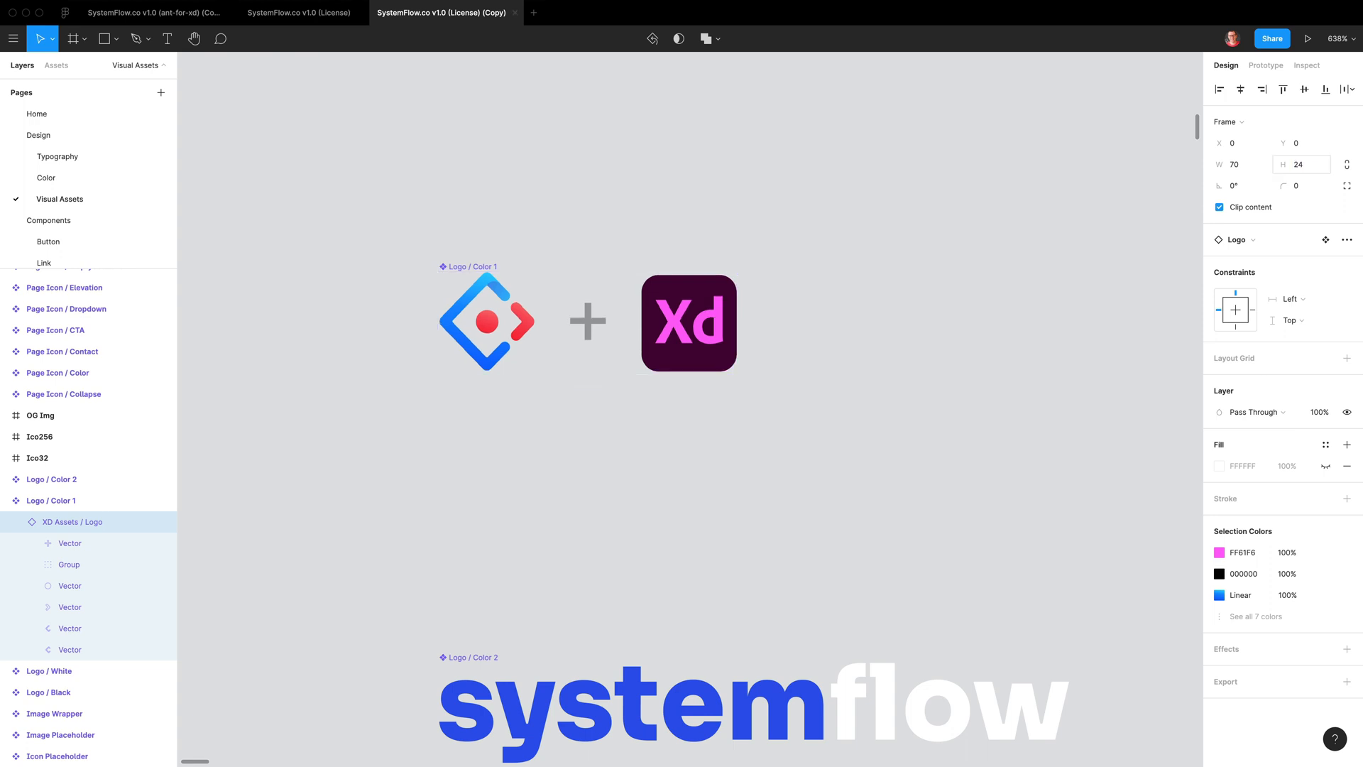
Undo the XD logo's last height change and set its height to 24 with its proportions locked
key("ctrl+z")
left_click(1311, 168)
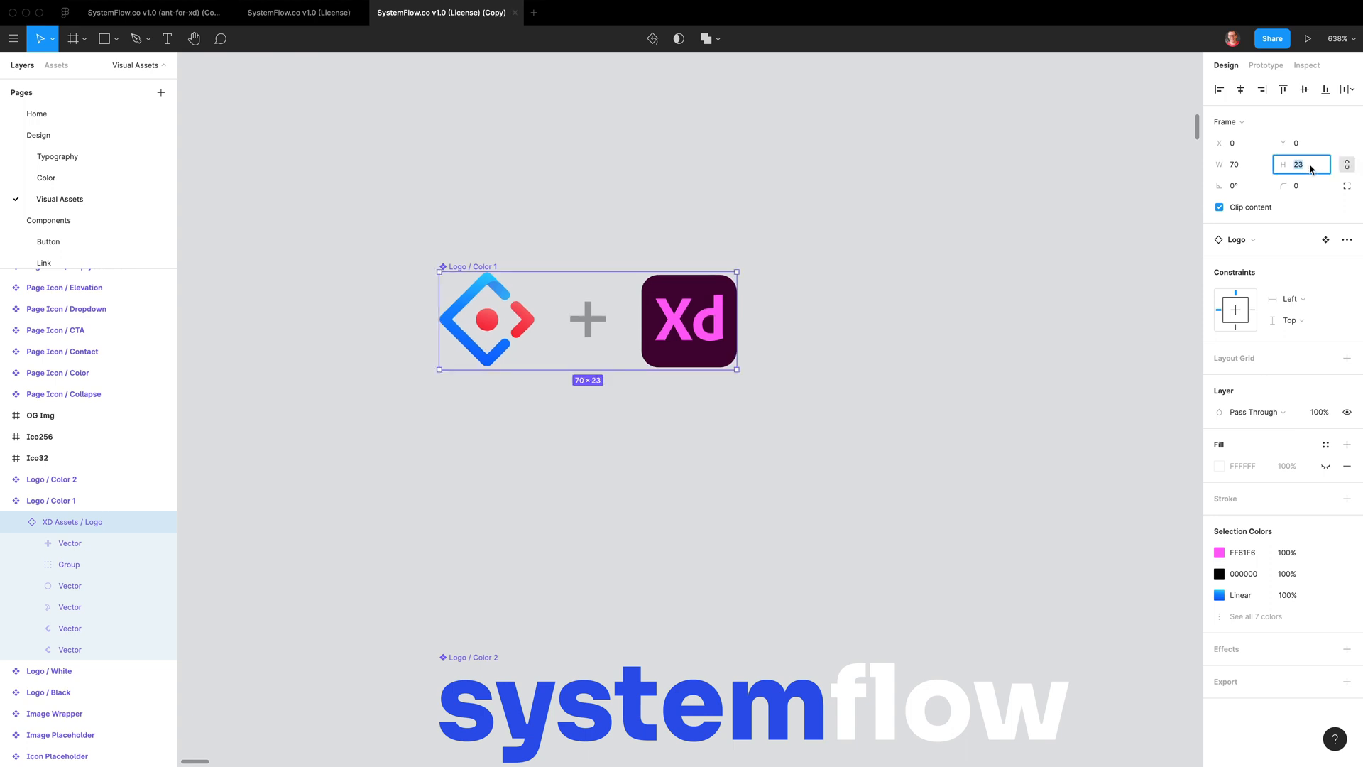
type("24")
key("Return")
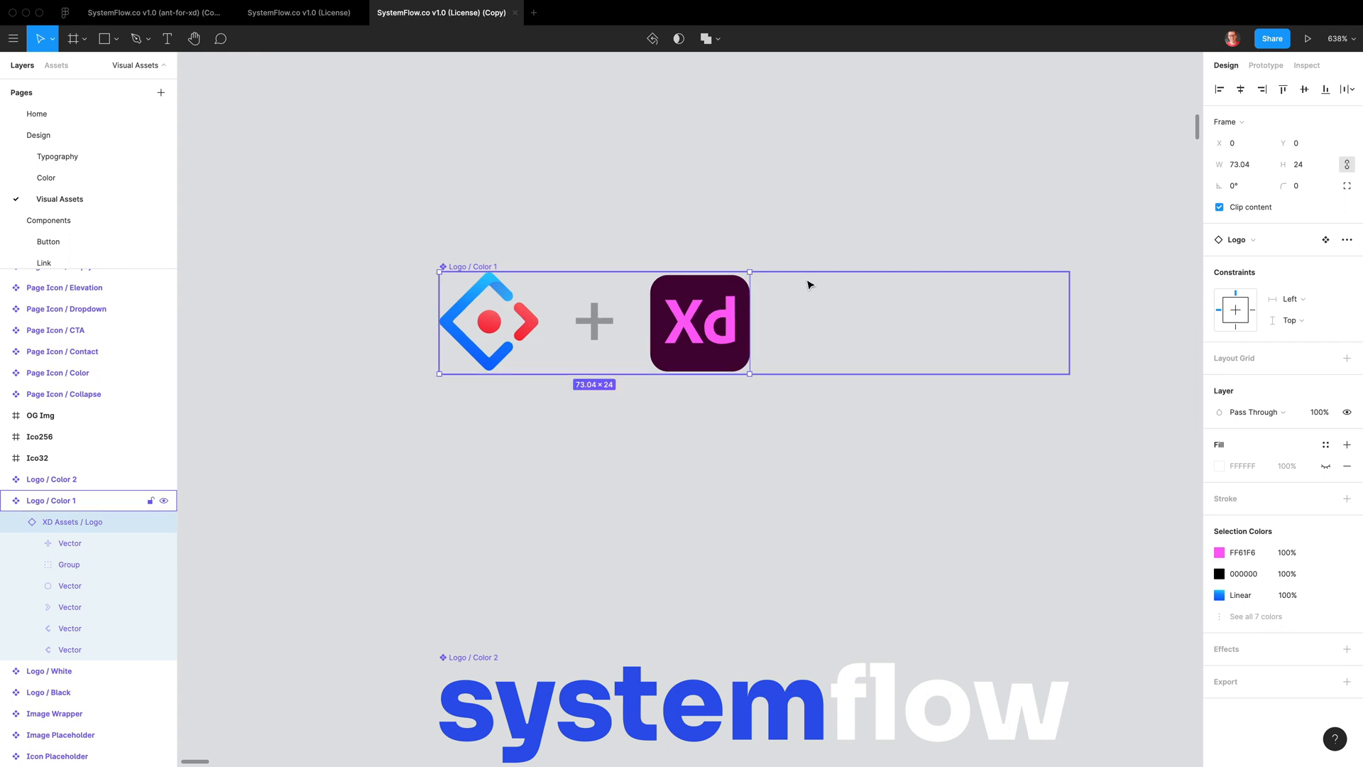
Resize the Logo / Color 1 component frame to fit its contents
left_click(483, 269)
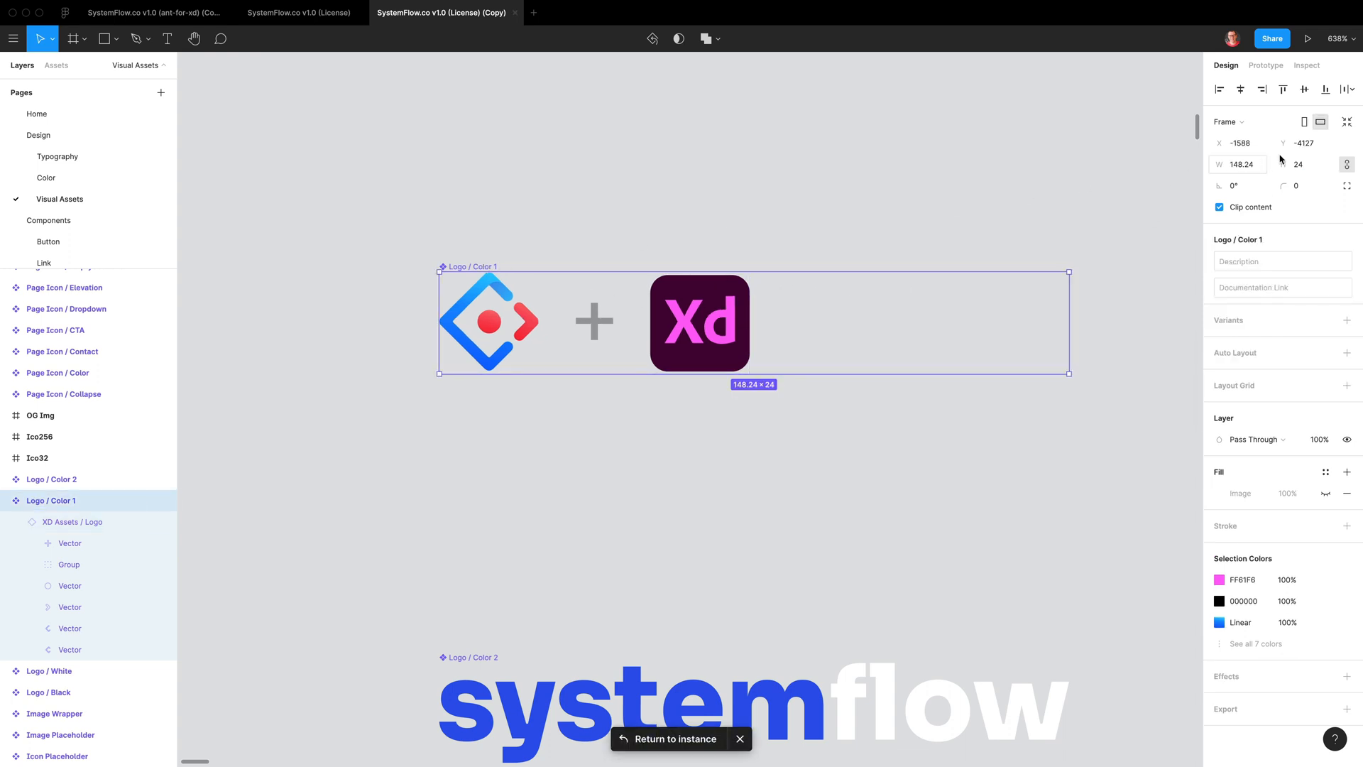
left_click(1347, 124)
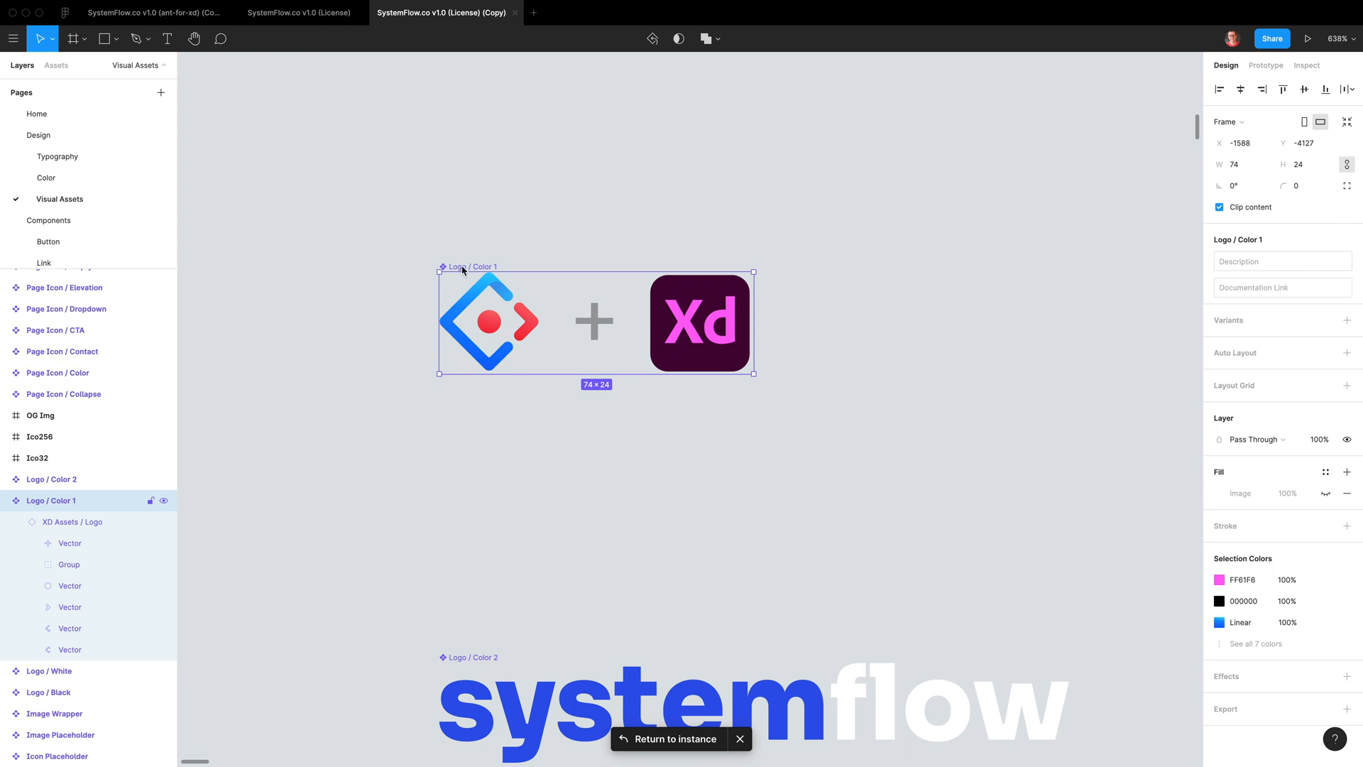
left_click(435, 206)
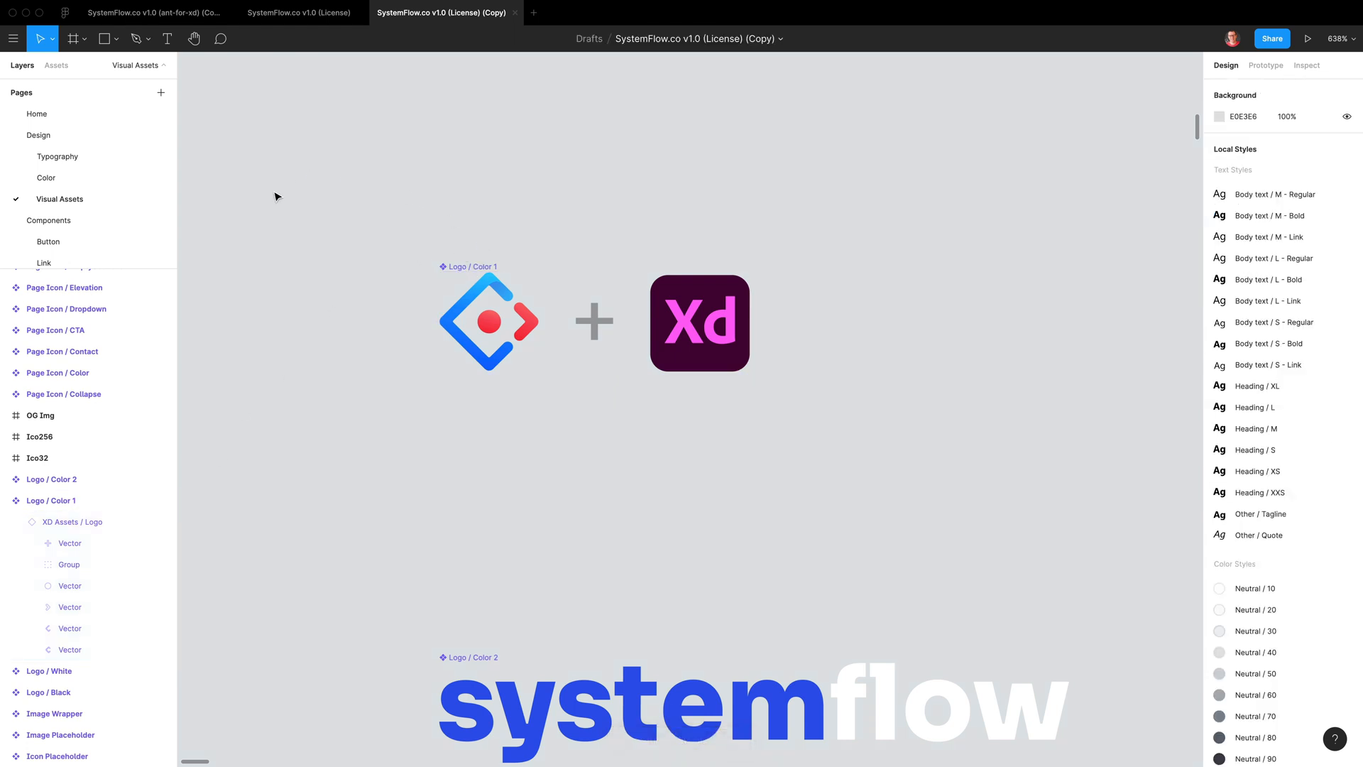
Set the horizontal and vertical constraints of the XD logo inside Logo / Color 1 to Scale
left_click(458, 267)
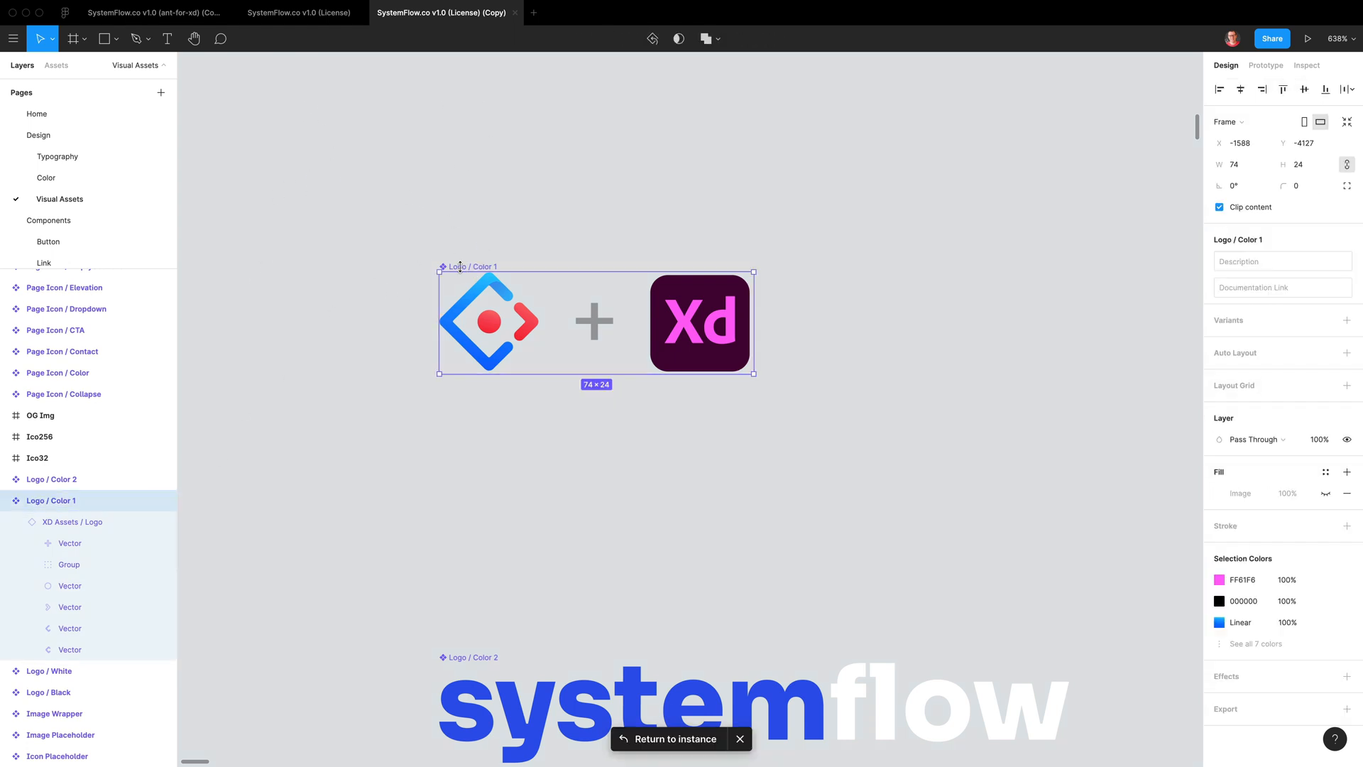
key("Return")
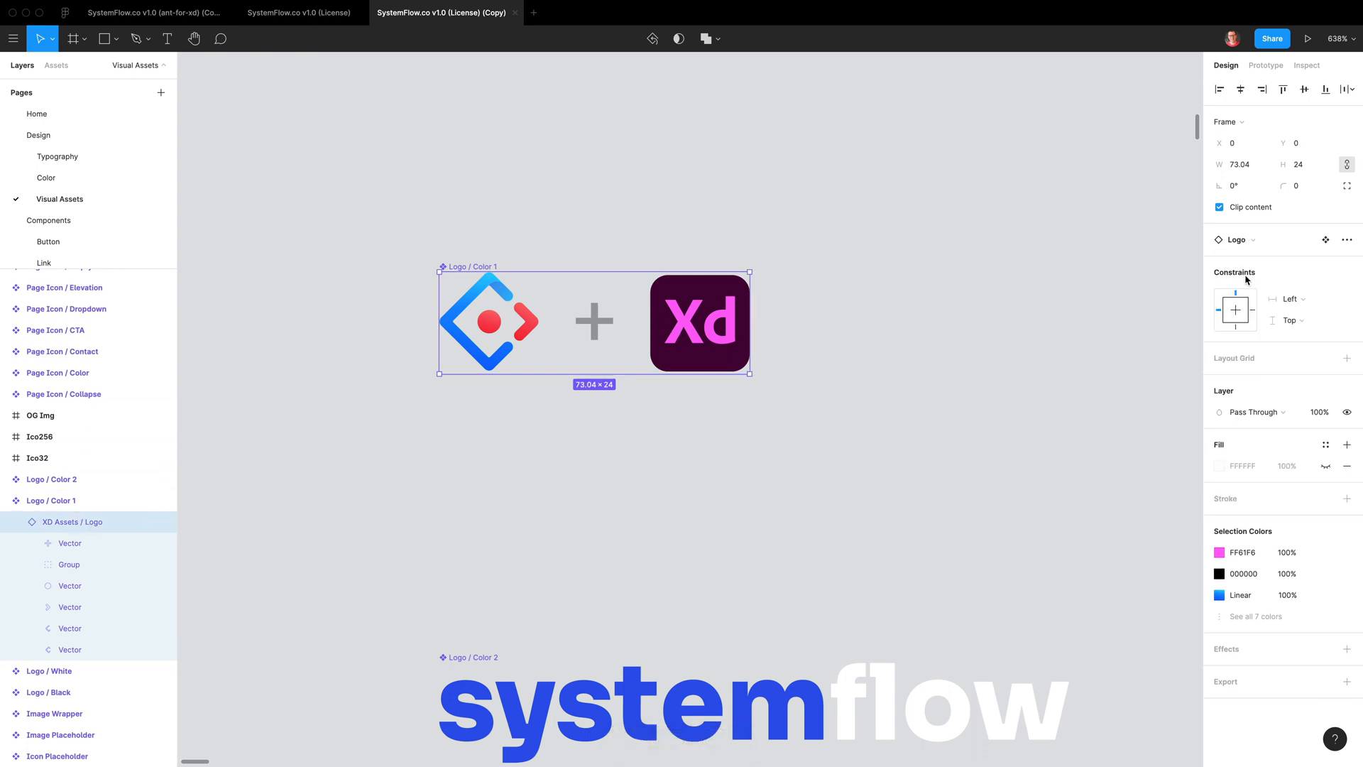
left_click(1296, 302)
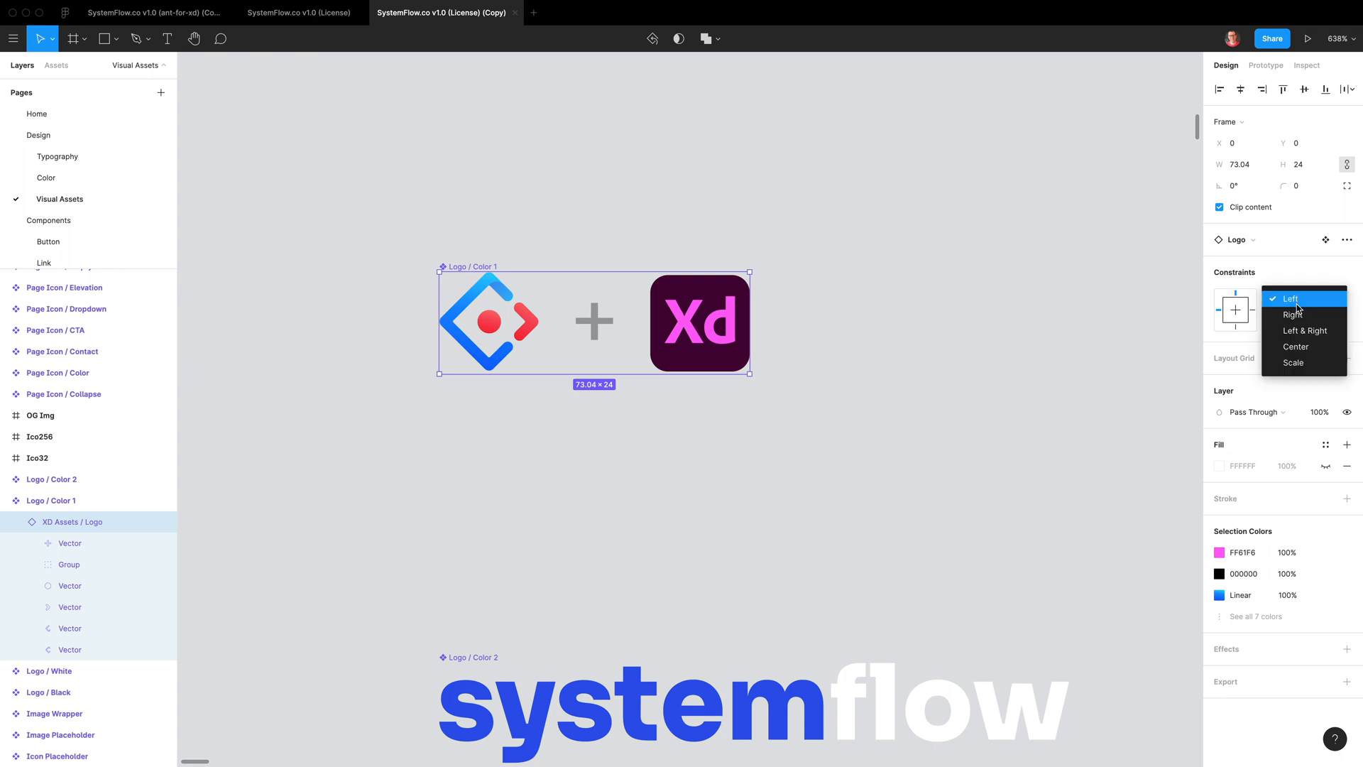
left_click(1293, 362)
left_click(1297, 328)
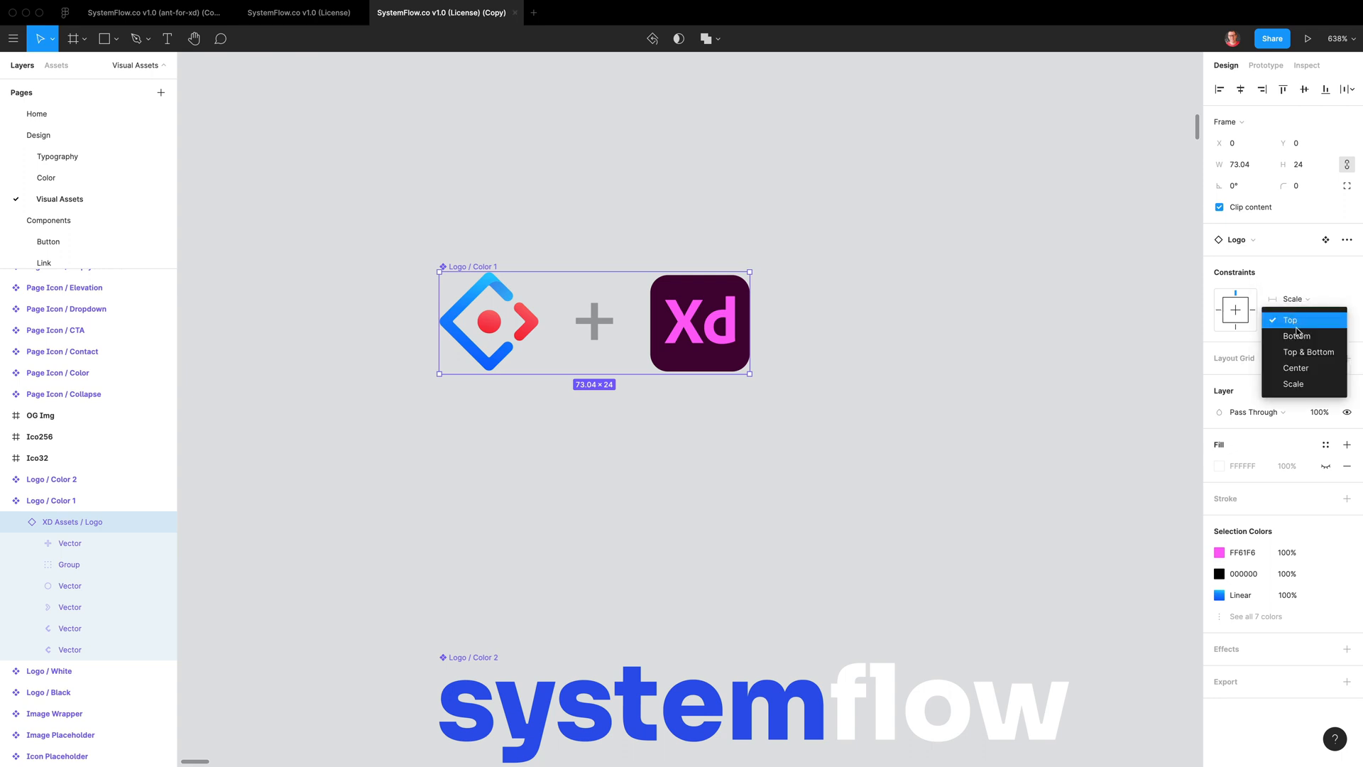
left_click(1301, 386)
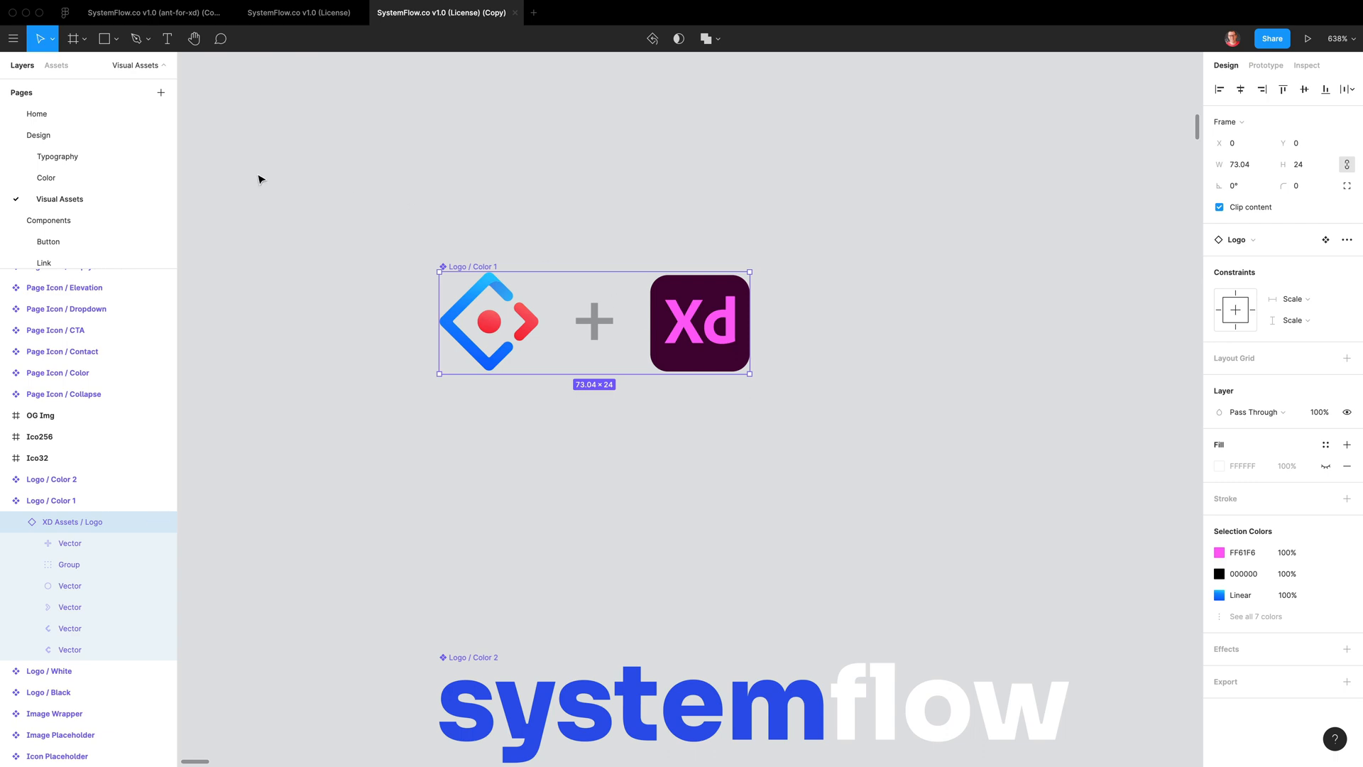
On the Home page, reset the size of the navbar logo instance to match its main component
left_click(36, 114)
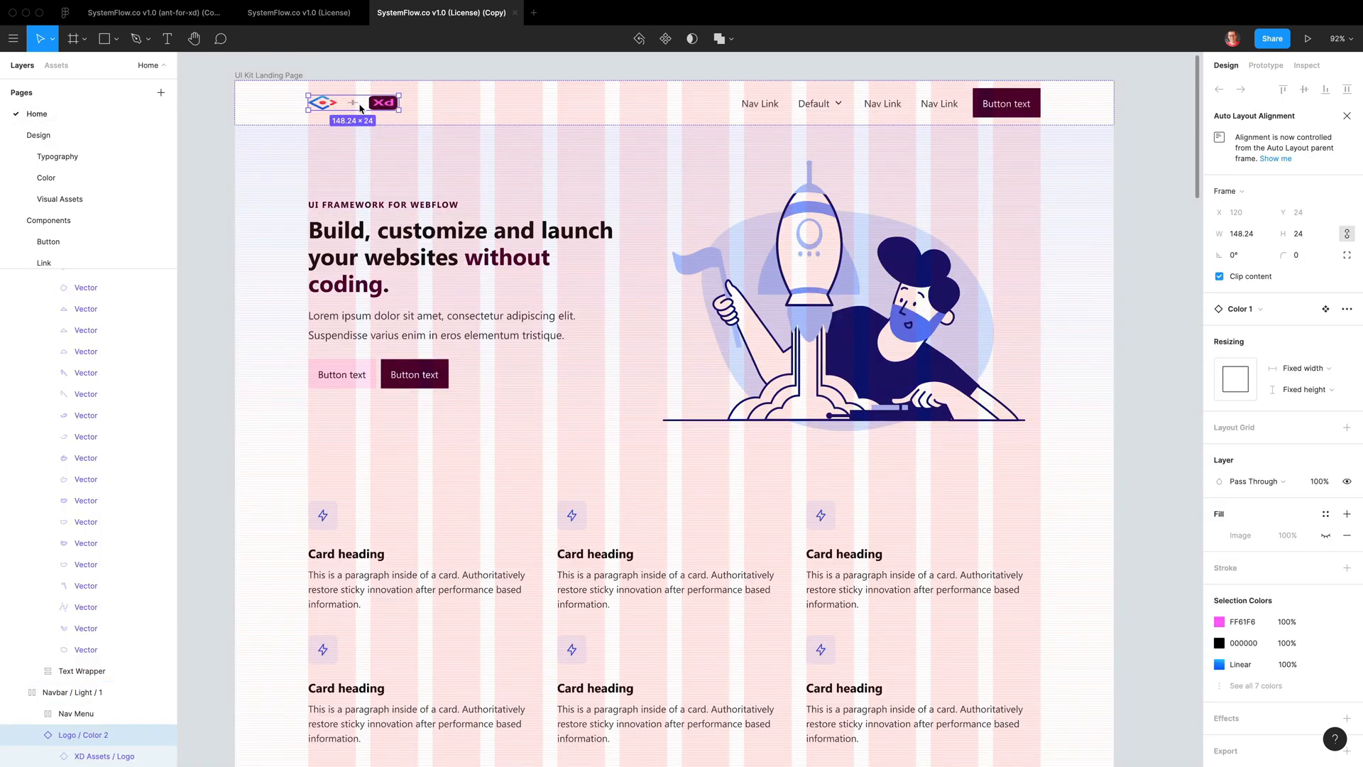
left_click(1348, 311)
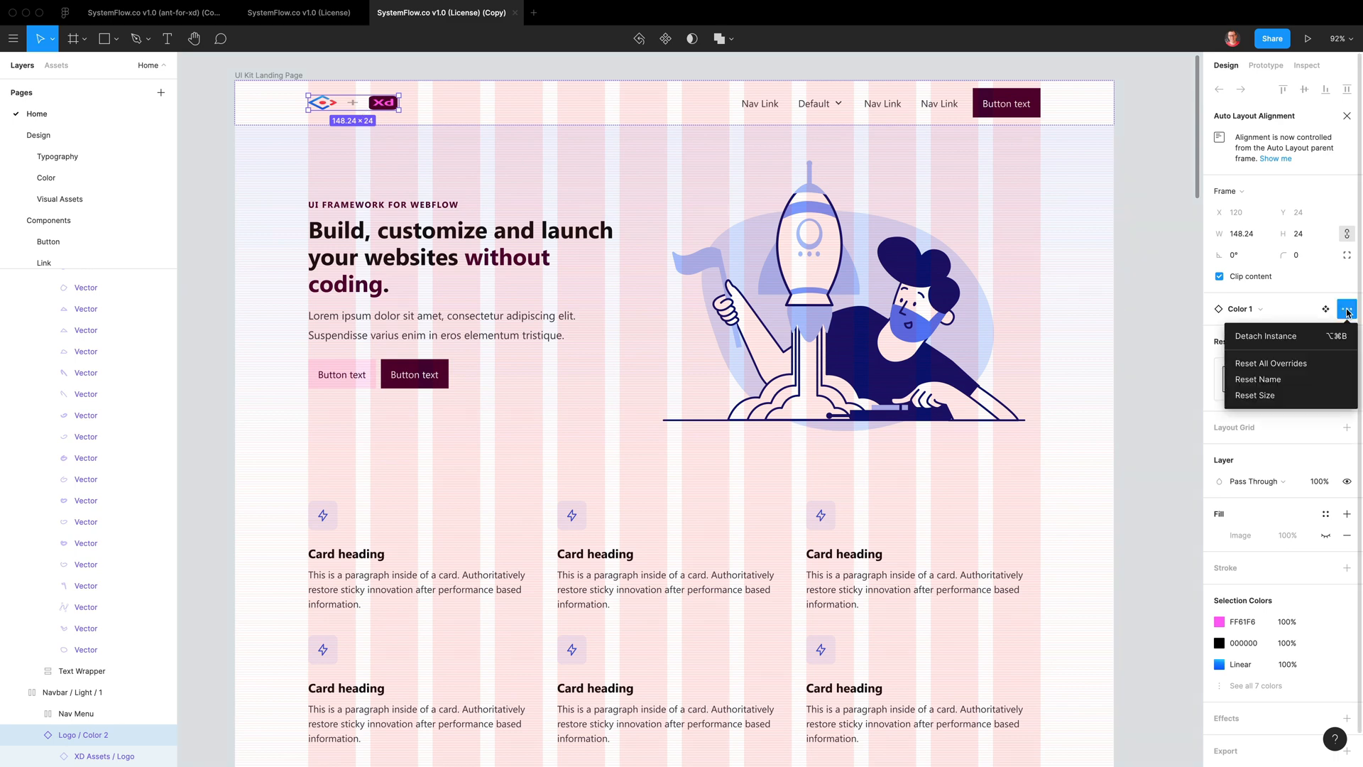
left_click(1260, 402)
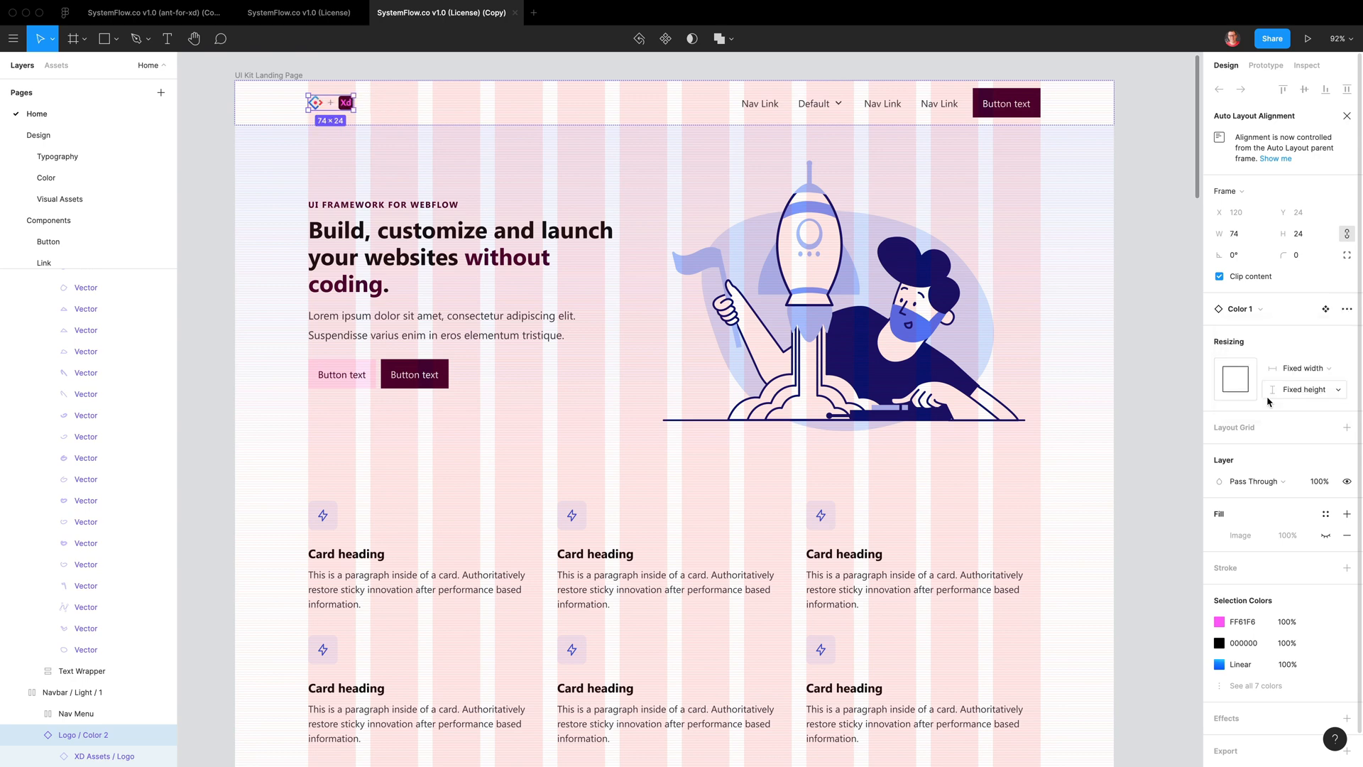
Enlarge the navbar logo proportionally to 108 × 35
scroll(331, 112, "up", 5)
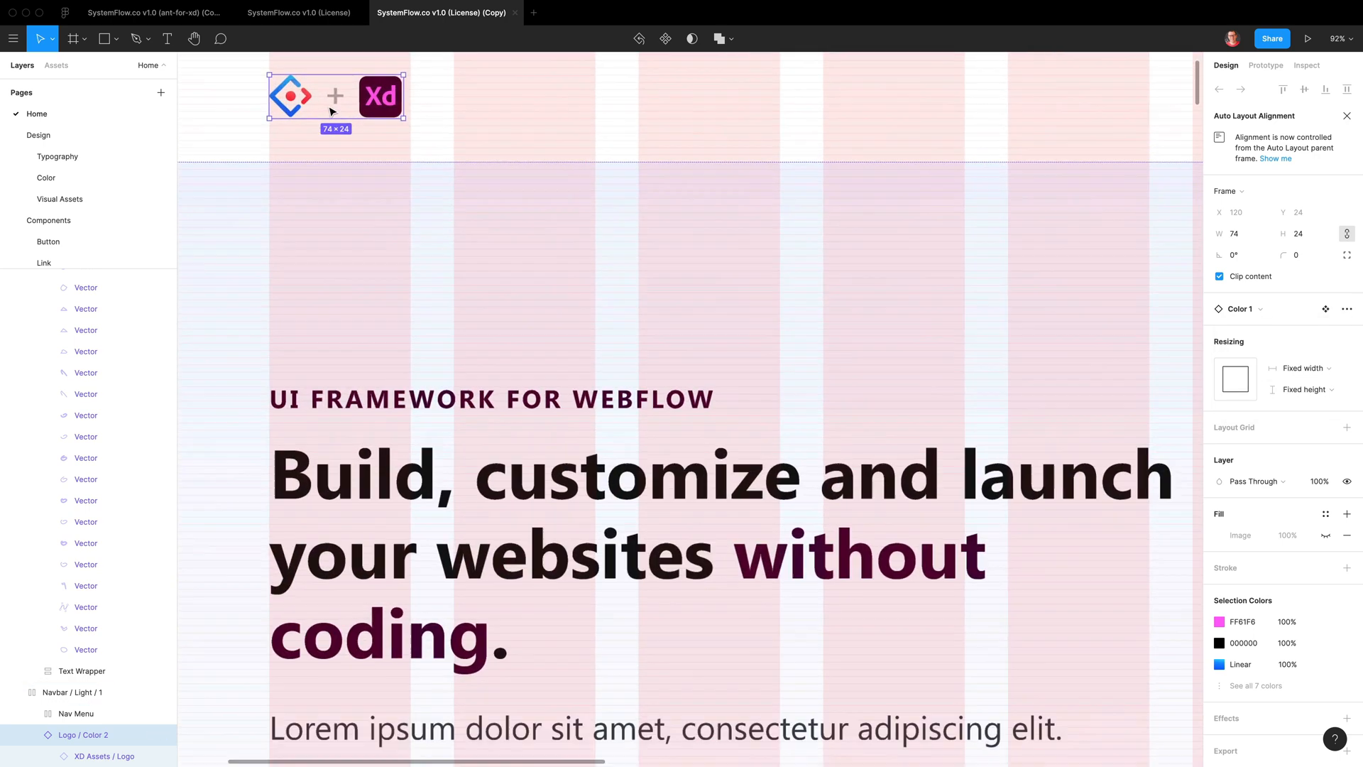
scroll(331, 113, "left", 3)
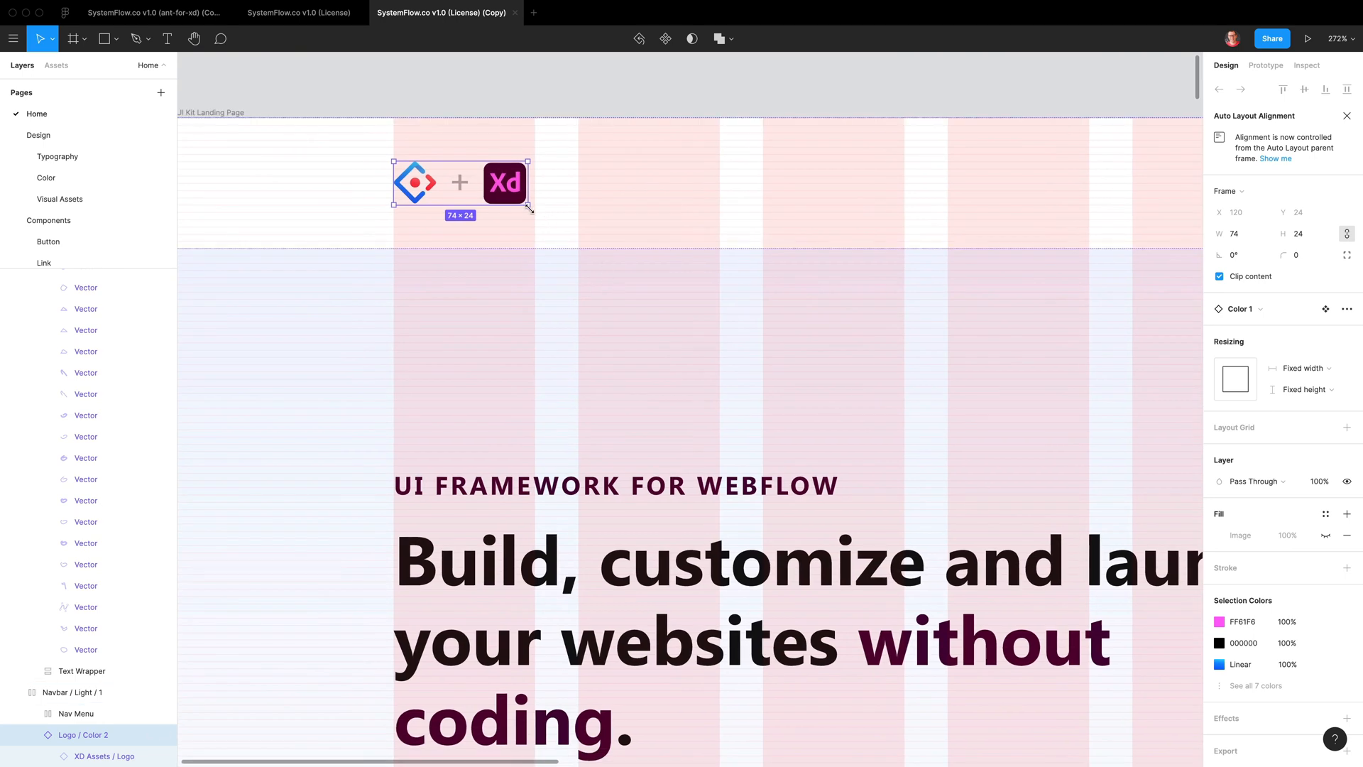
left_click_drag(529, 207, 545, 226)
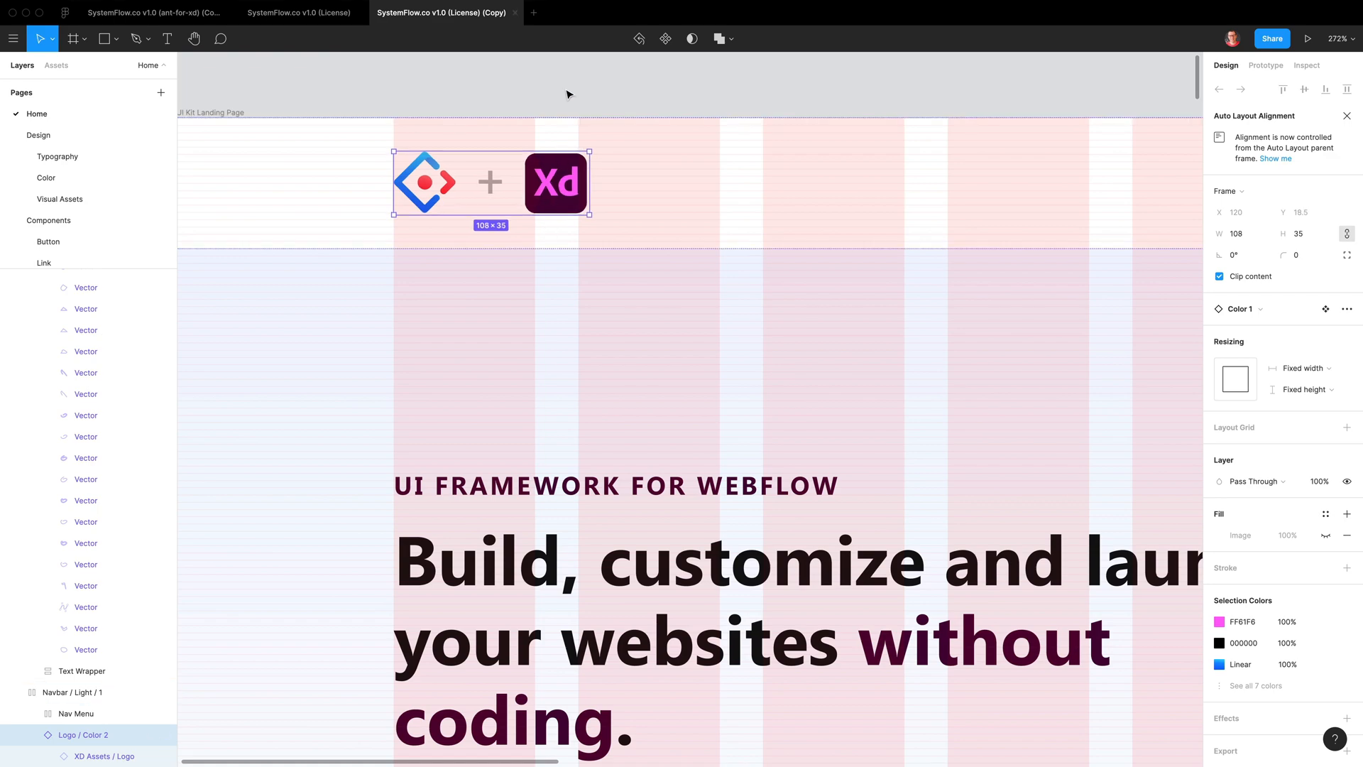
key("Escape")
Hide the layout grids on the UI Kit Landing Page
scroll(633, 317, "down", 6)
scroll(633, 317, "right", 2)
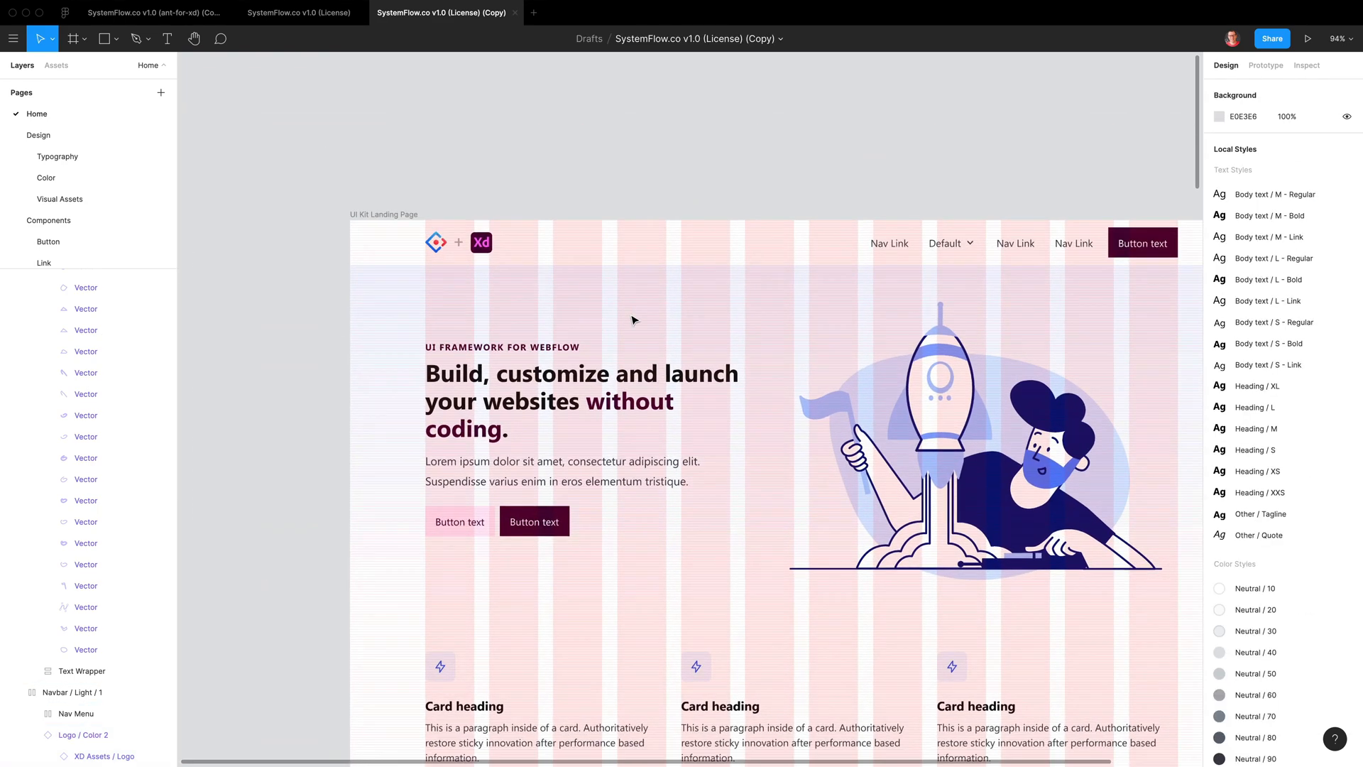
left_click(391, 214)
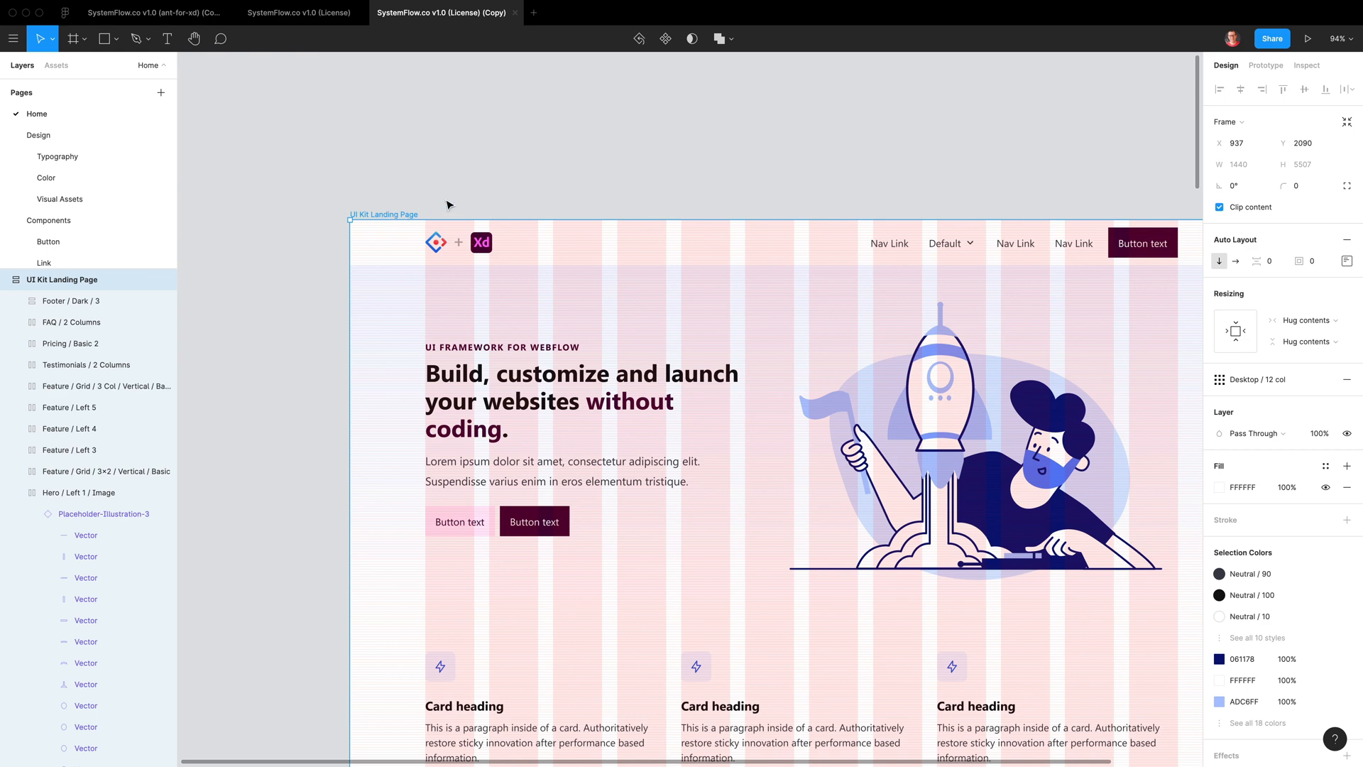
key("ctrl+g")
scroll(449, 205, "right", 3)
scroll(448, 206, "down", 1)
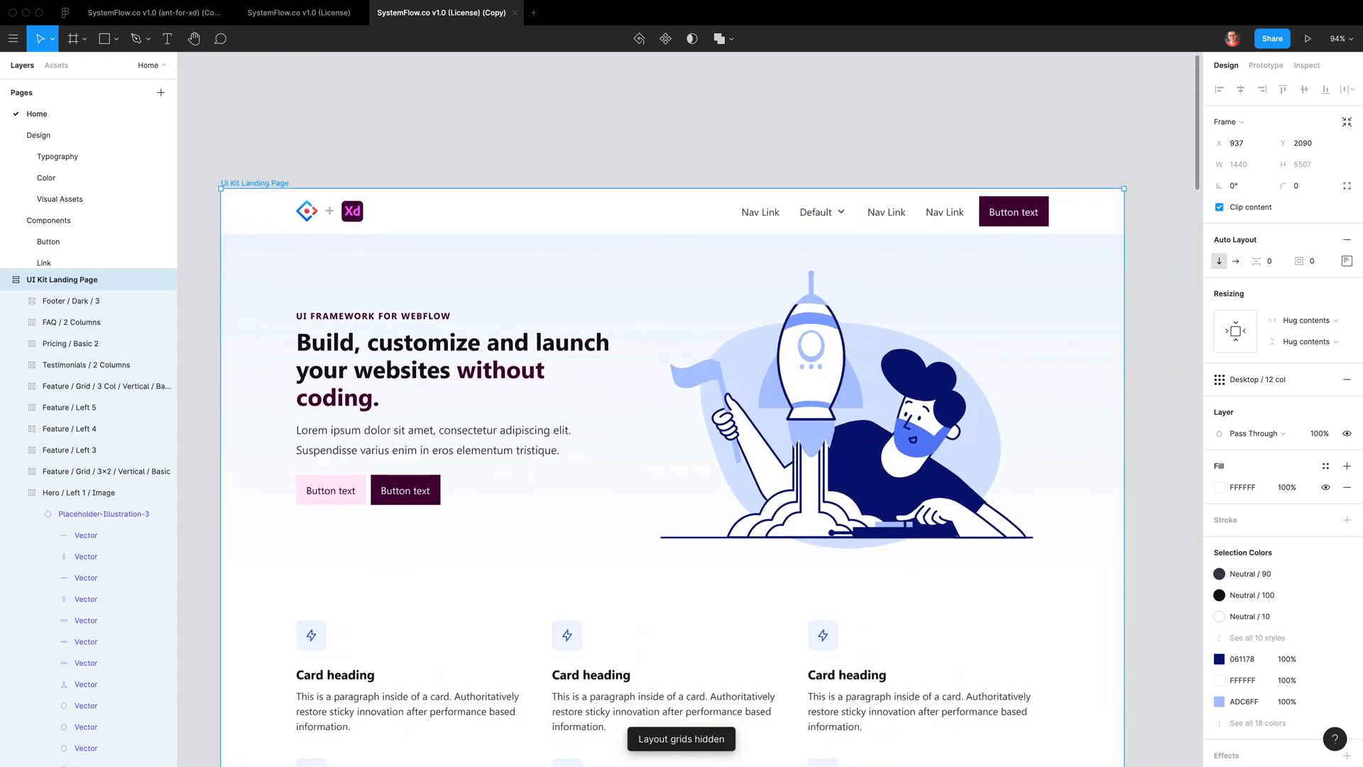
Swap the hero's Placeholder-Illustration-3 instance for the Video-Small component from XD Assets
scroll(621, 216, "down", 1)
scroll(620, 216, "left", 1)
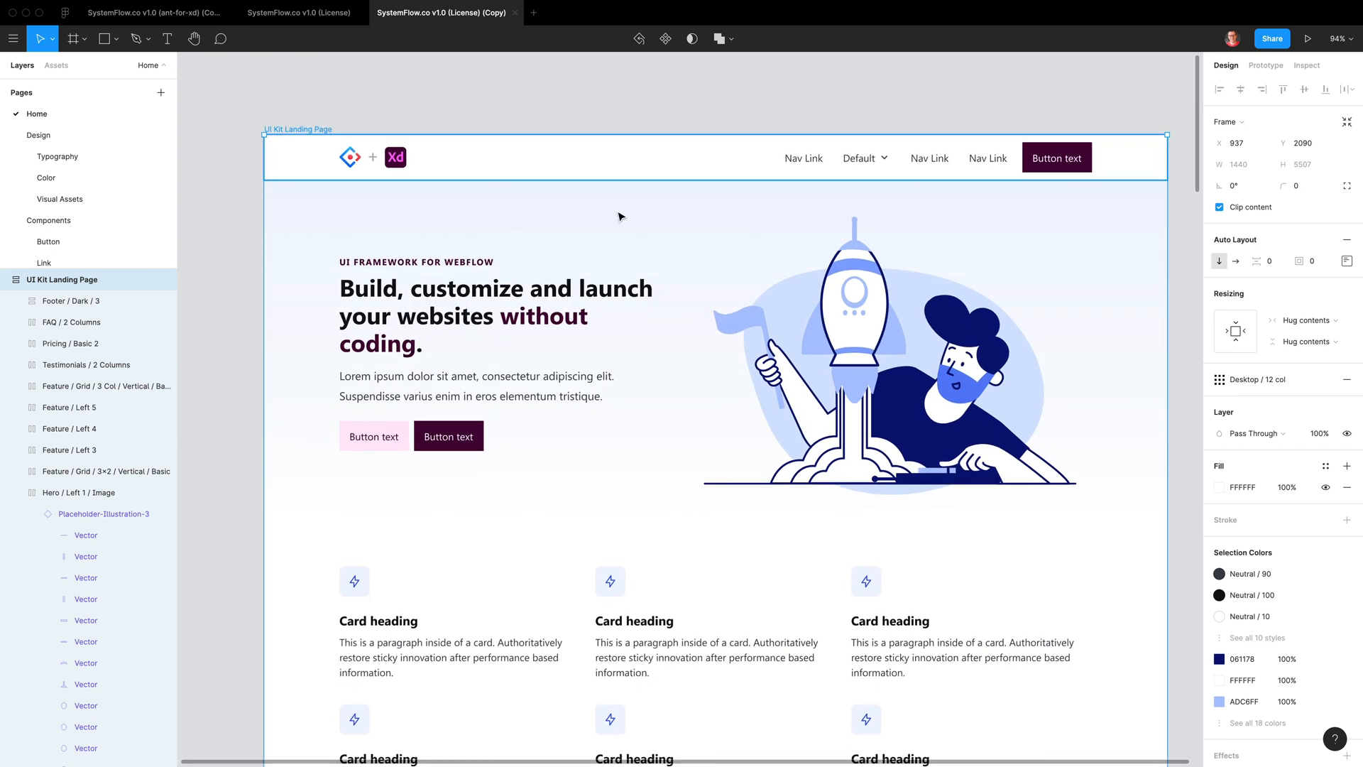
double_click(867, 343)
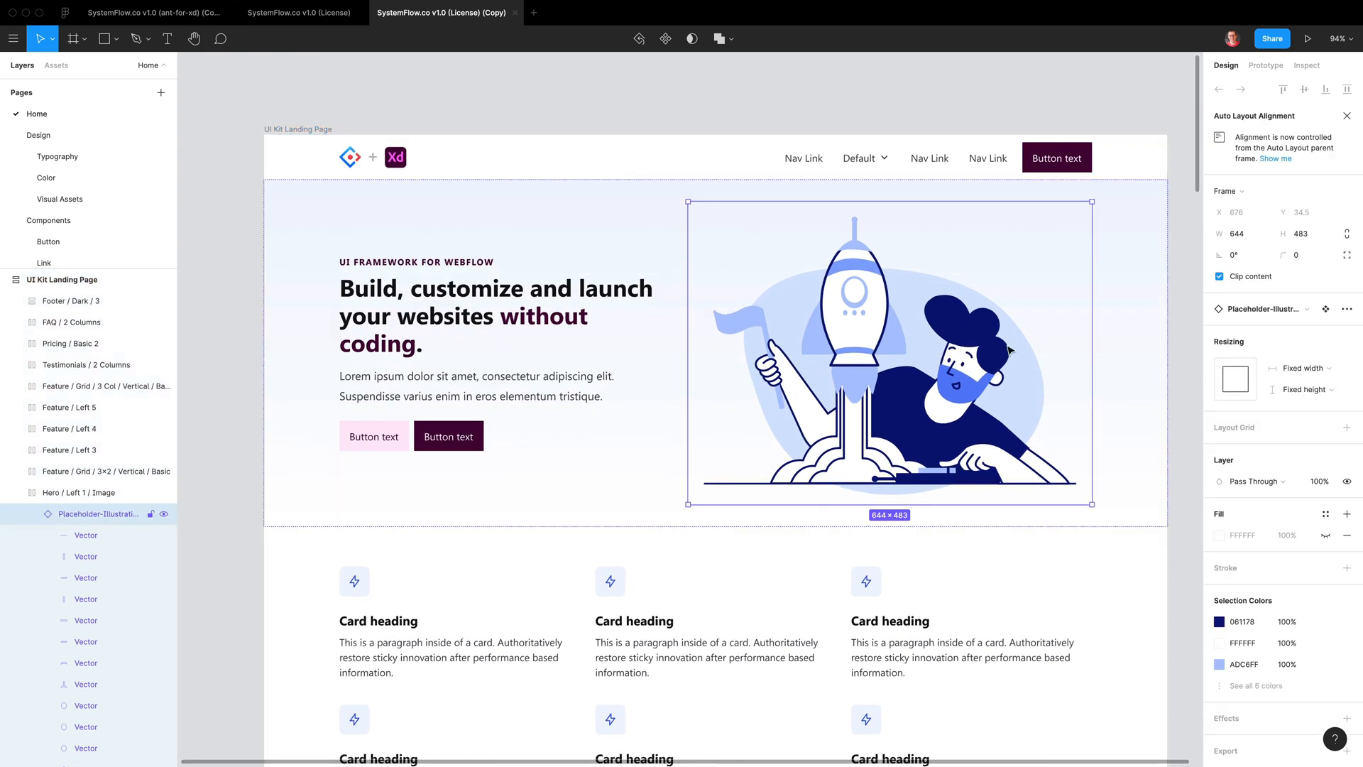
left_click(1250, 310)
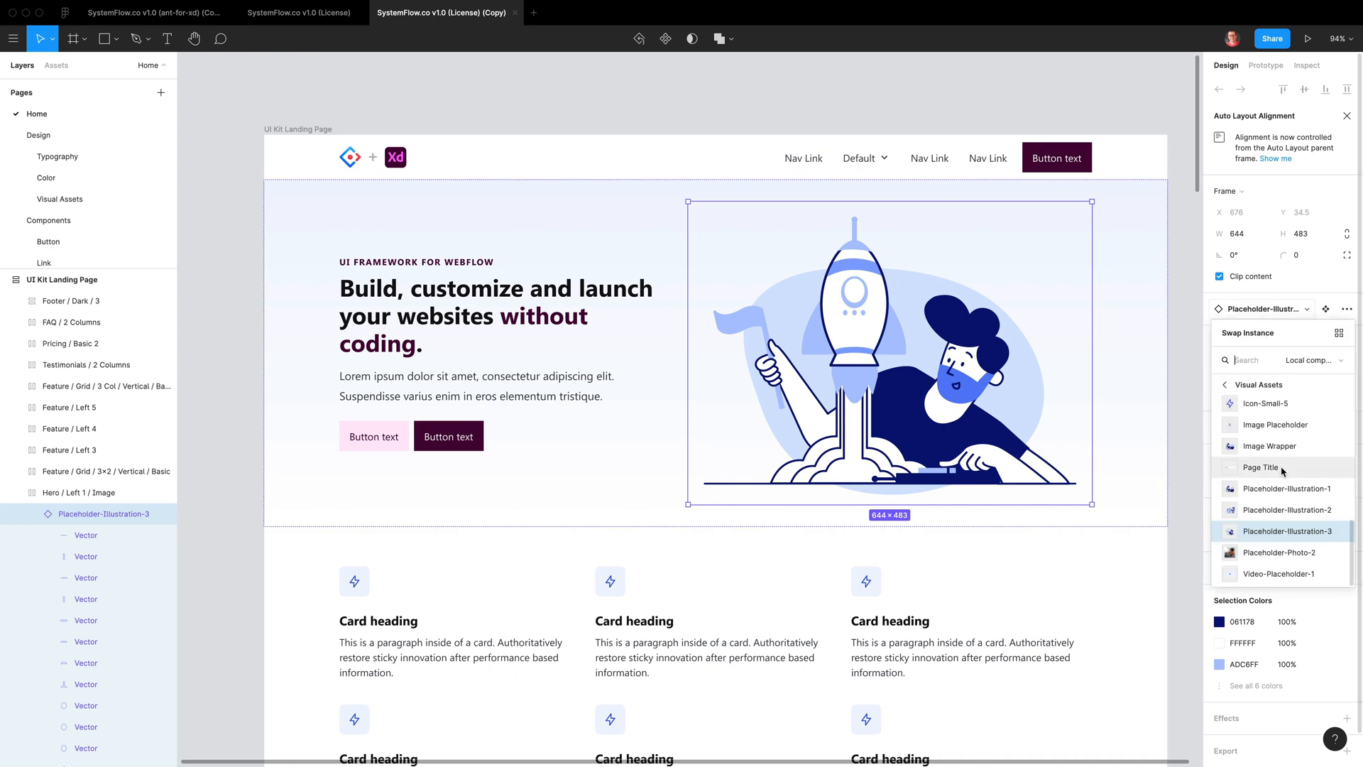
scroll(1271, 426, "up", 2)
scroll(1271, 426, "up", 5)
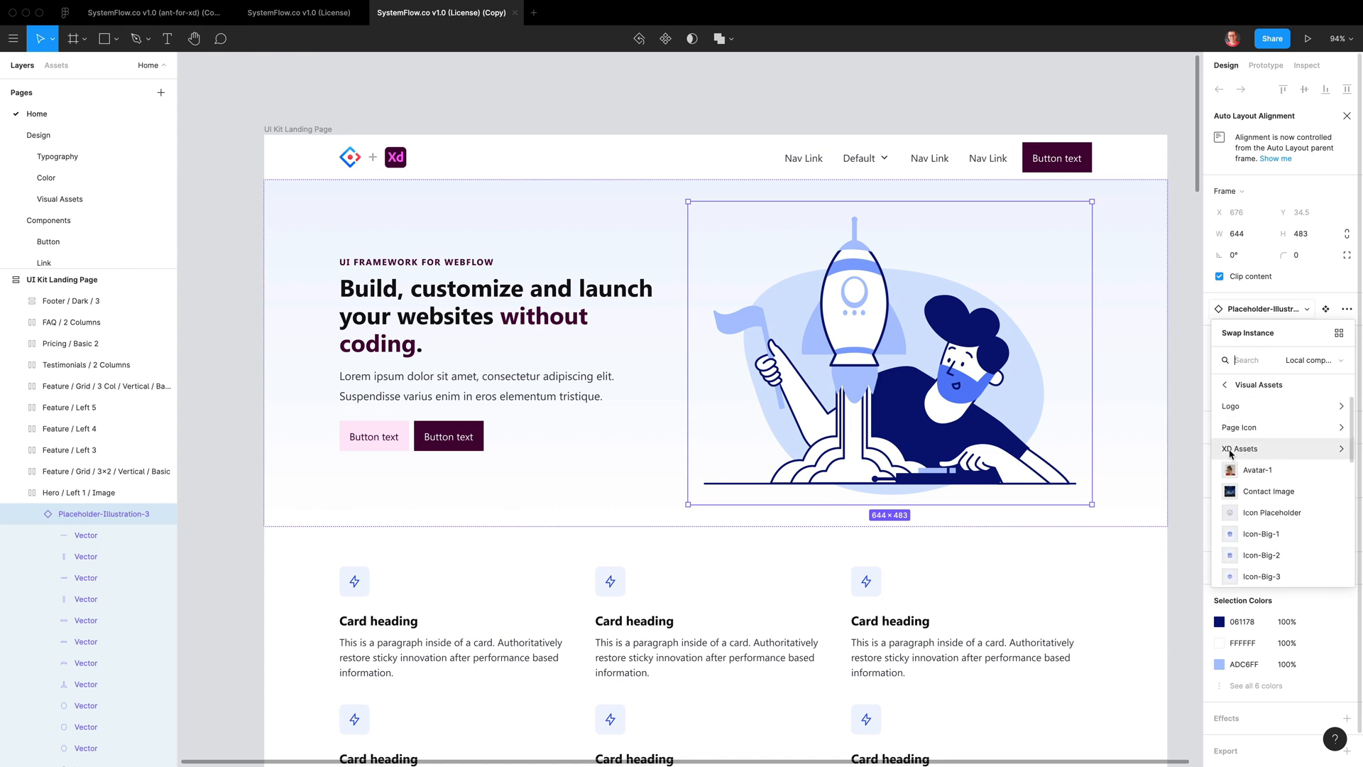
left_click(1251, 450)
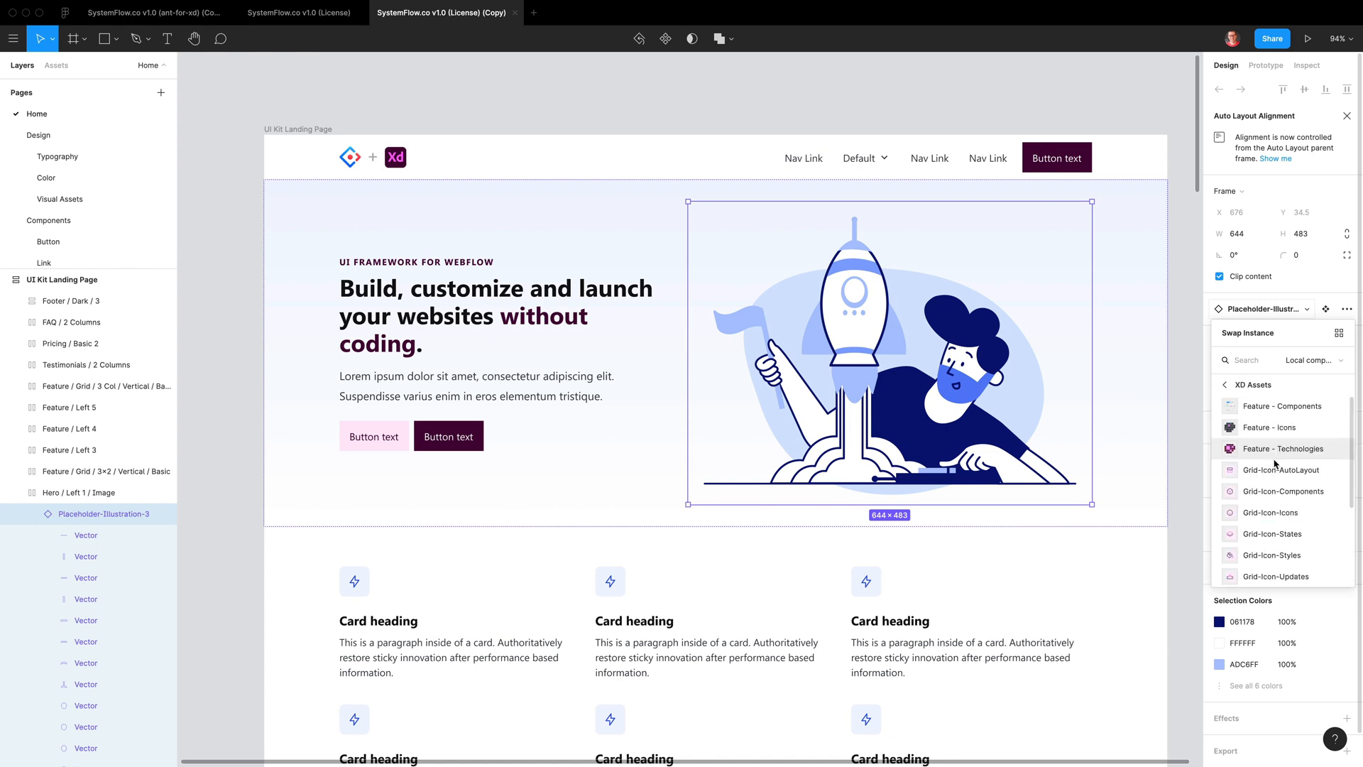
scroll(1283, 485, "down", 4)
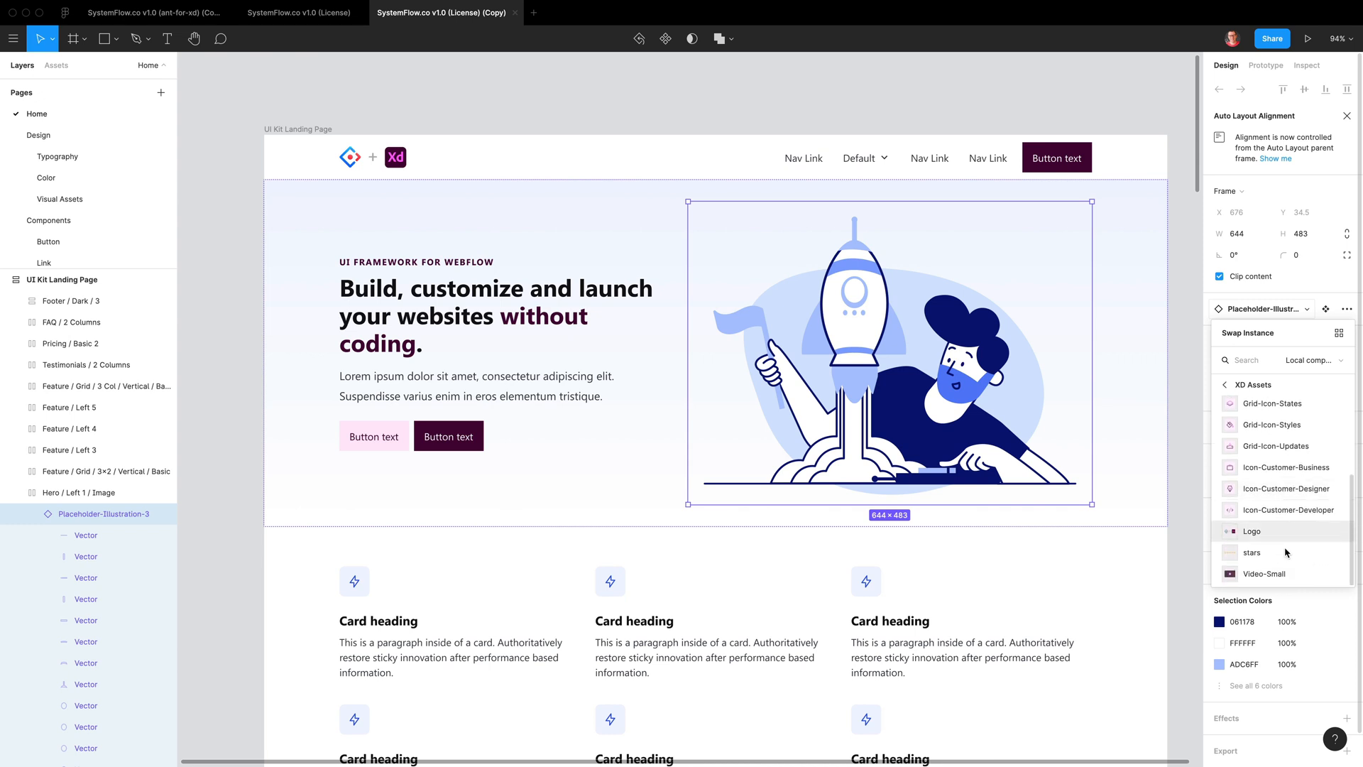
left_click(1269, 577)
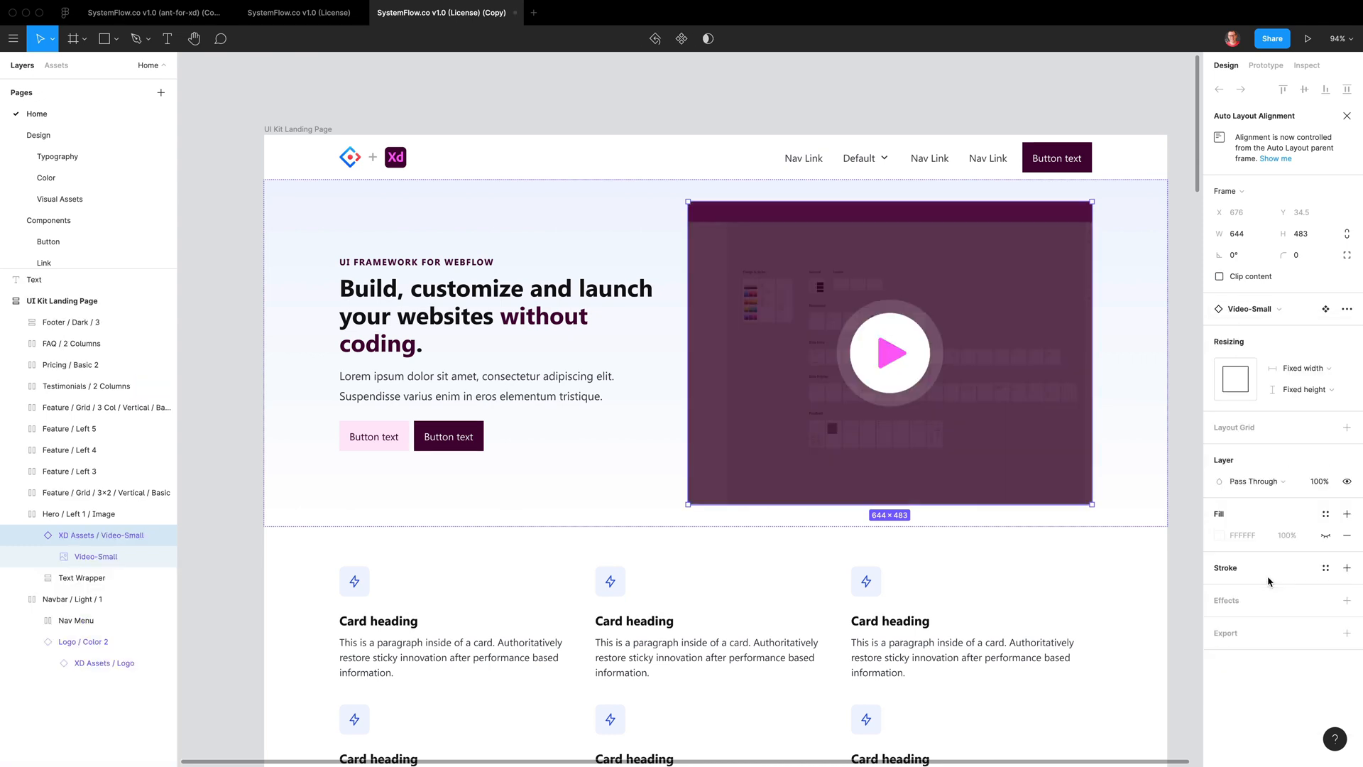
Set the image fill of the Video-Small layer inside the hero to Fit
double_click(981, 360)
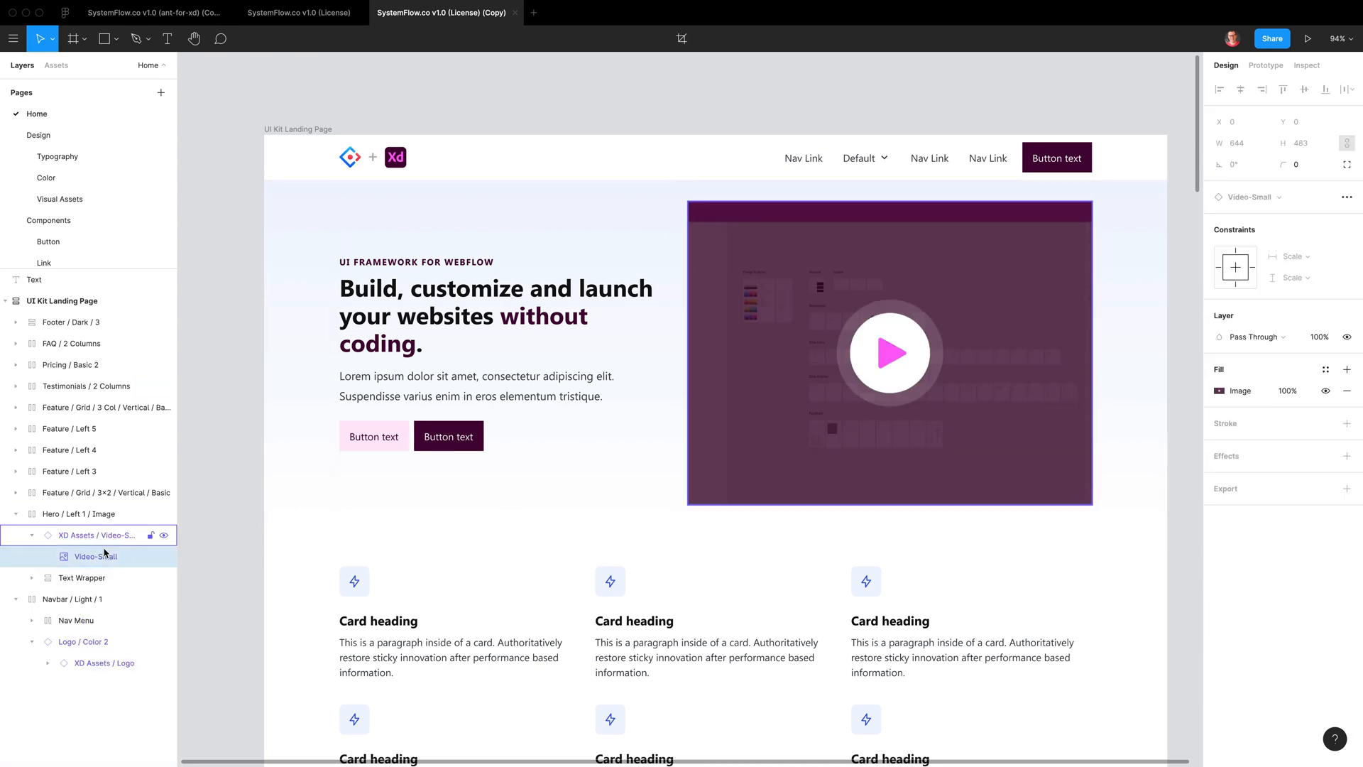
left_click(1221, 391)
left_click(1069, 425)
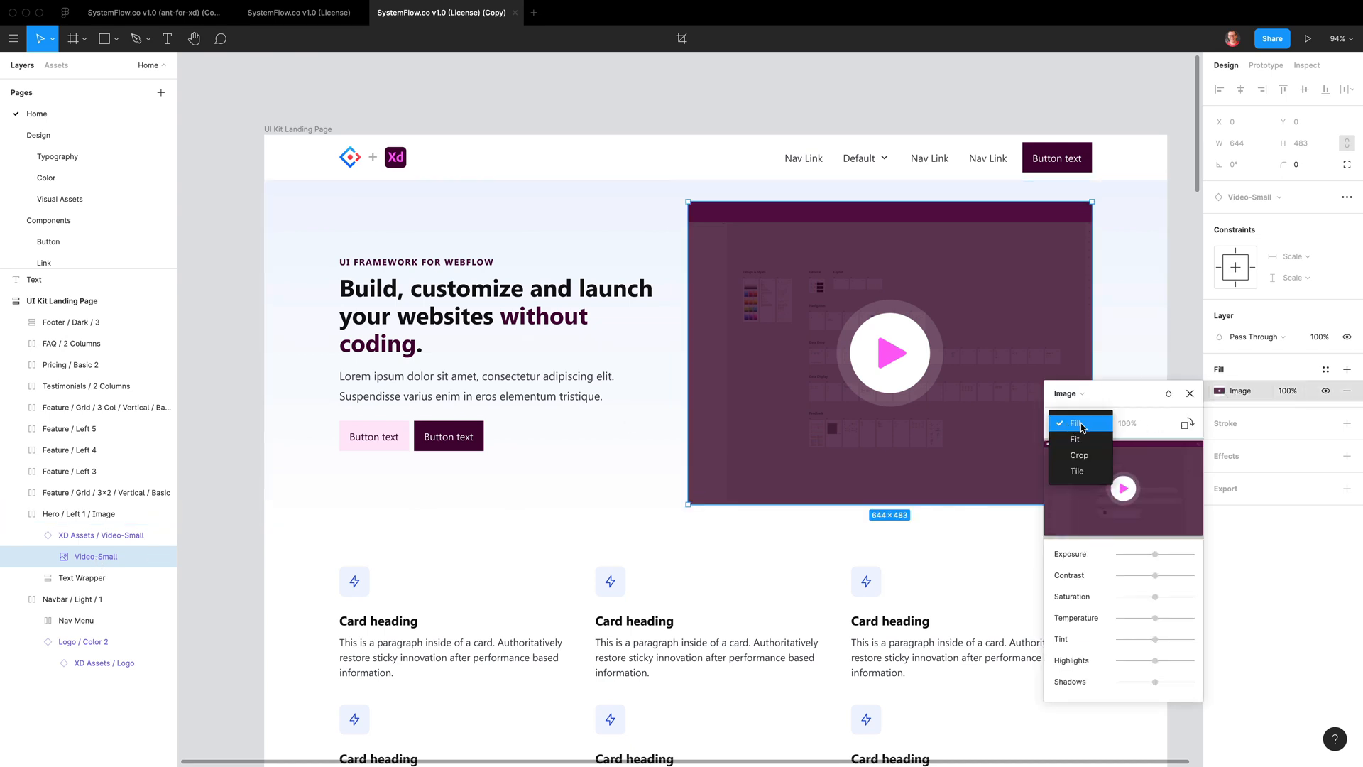
left_click(1076, 439)
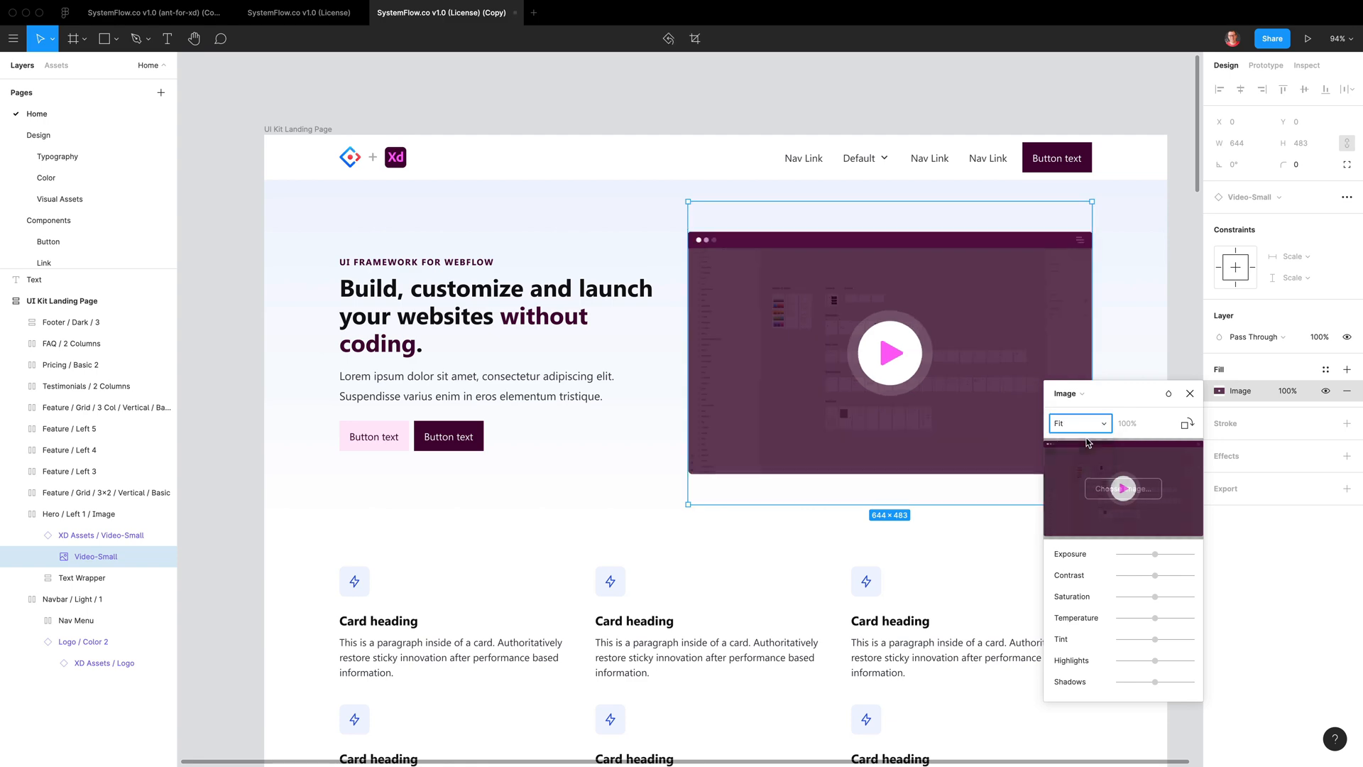
Check the hero design in the SystemFlow.co v1.0 (ant-for-xd) (Copy) file with layout grids hidden, and return to the License copy
left_click(153, 12)
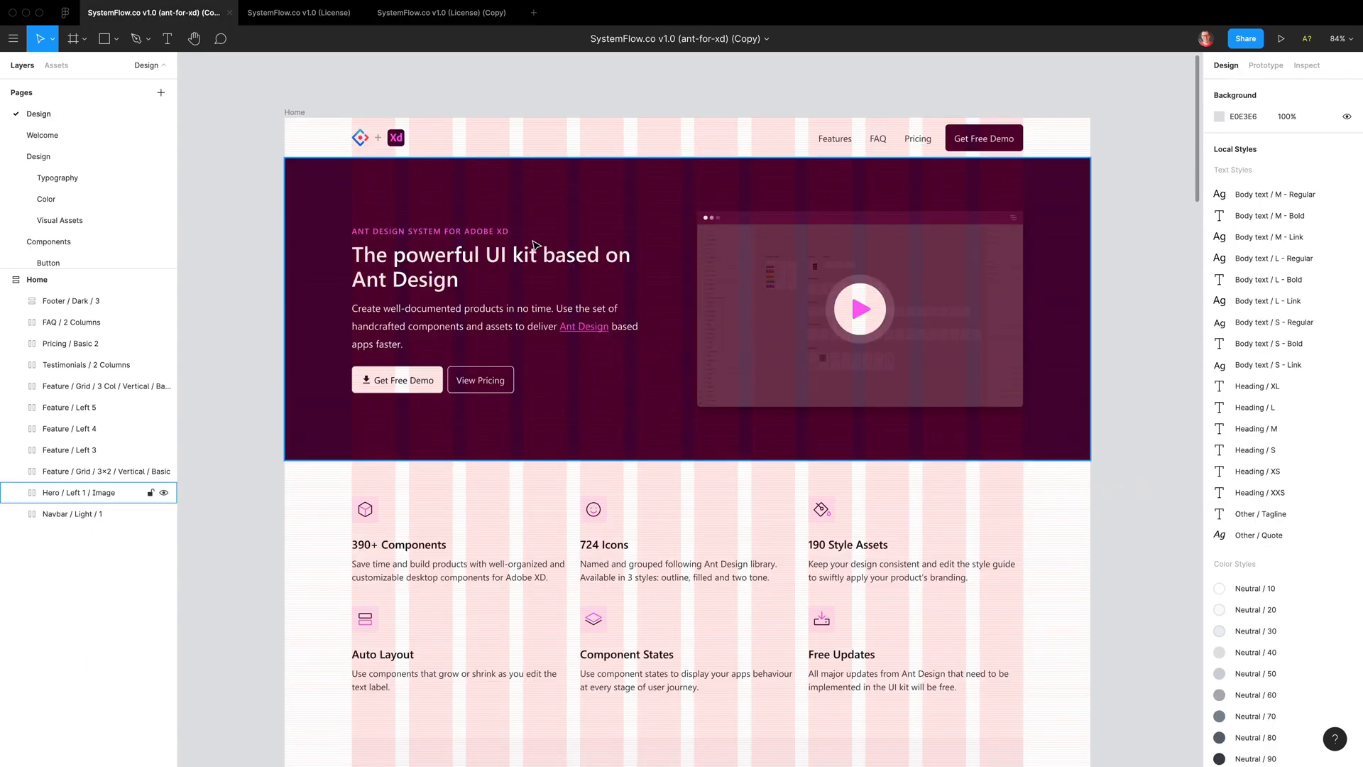
key("ctrl+g")
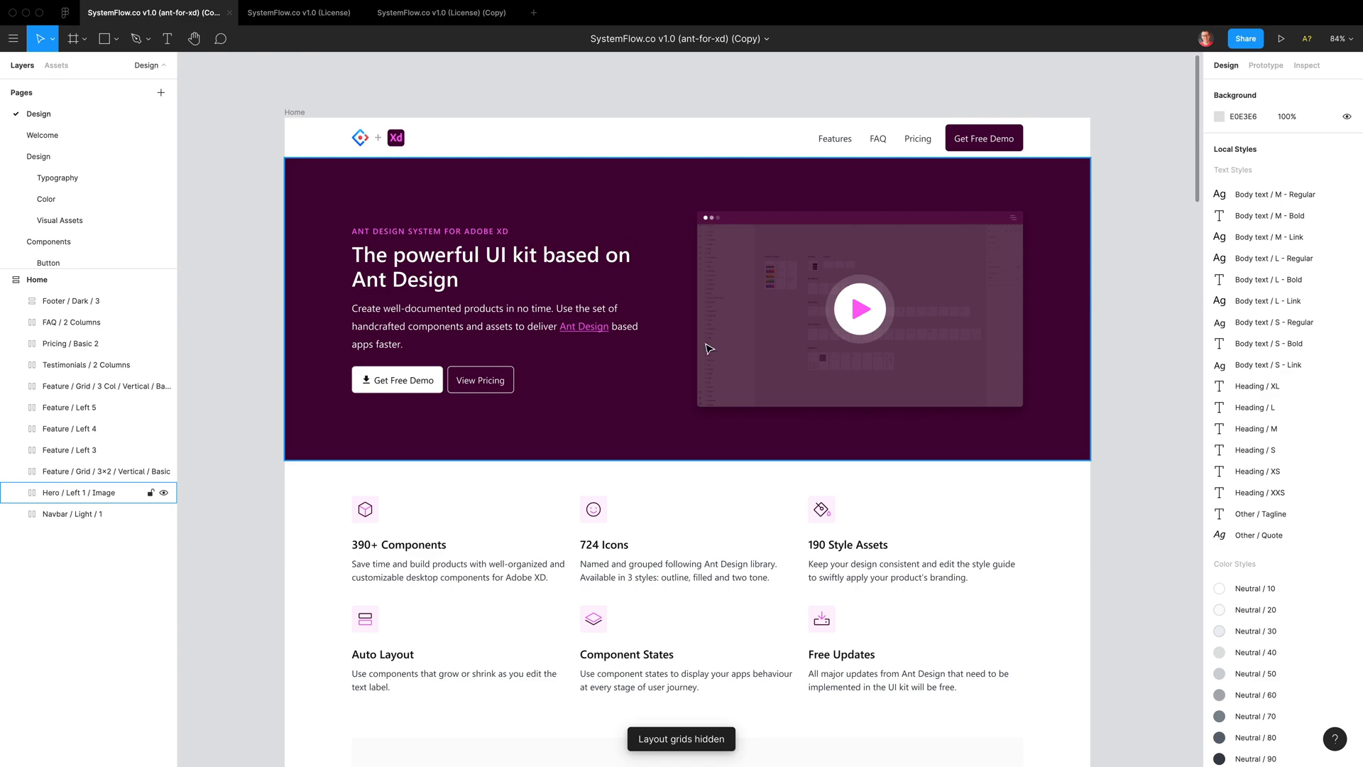
left_click(420, 15)
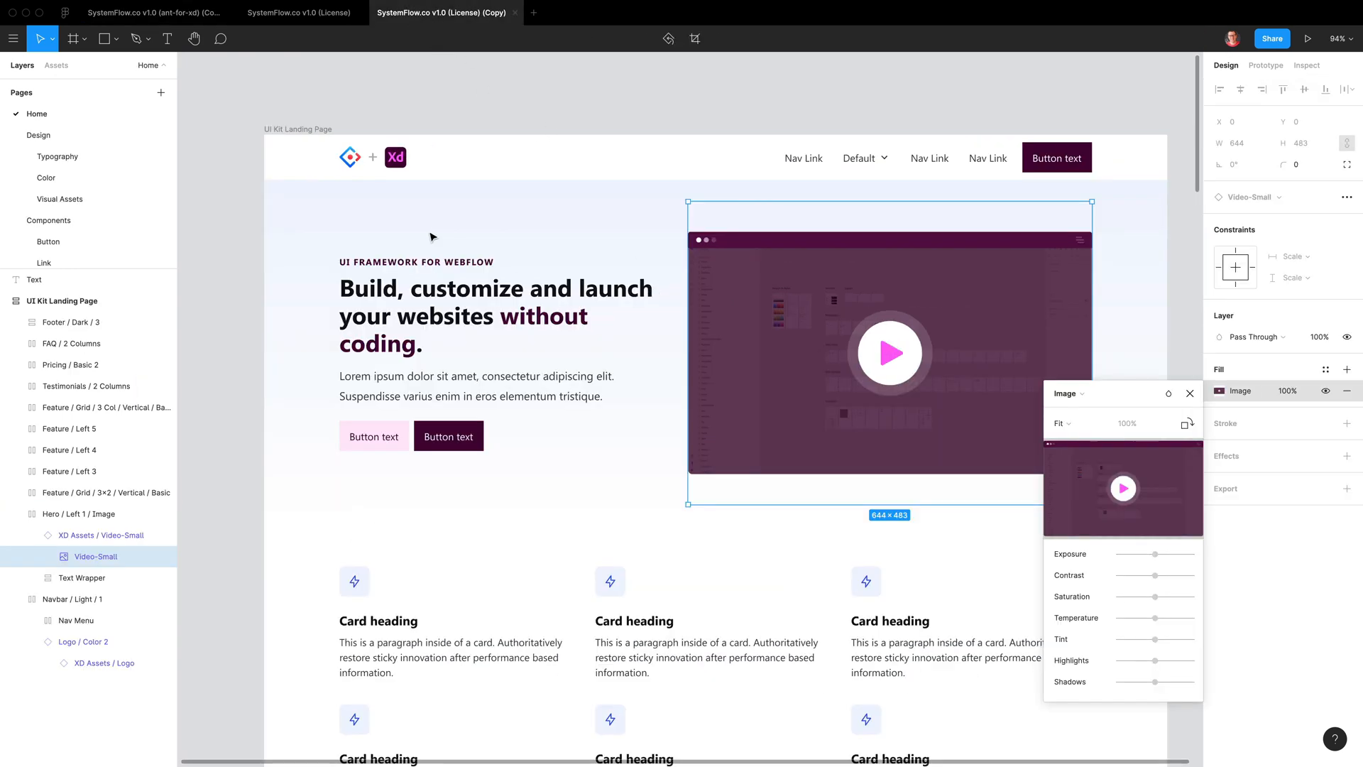
Set the right padding of the hero's Text Wrapper auto layout to 64
key("Escape")
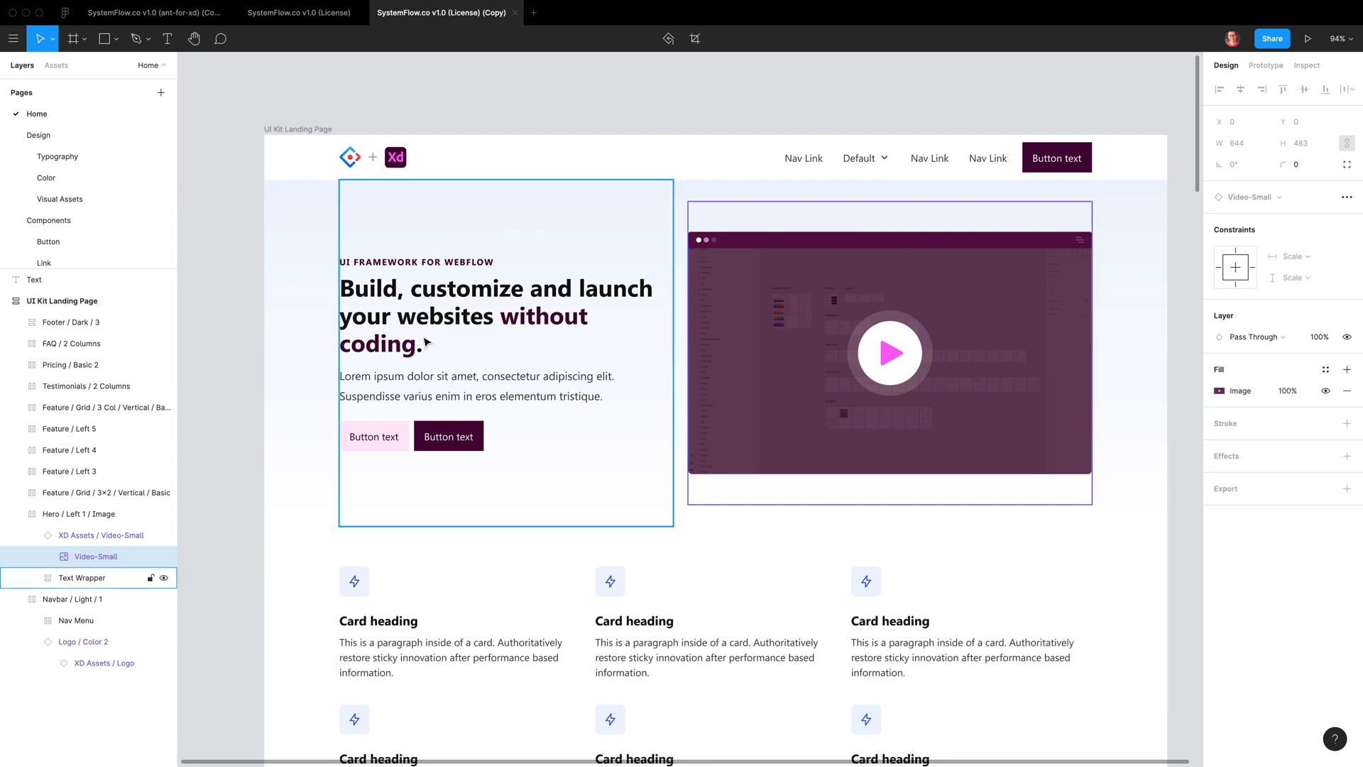
left_click(426, 343)
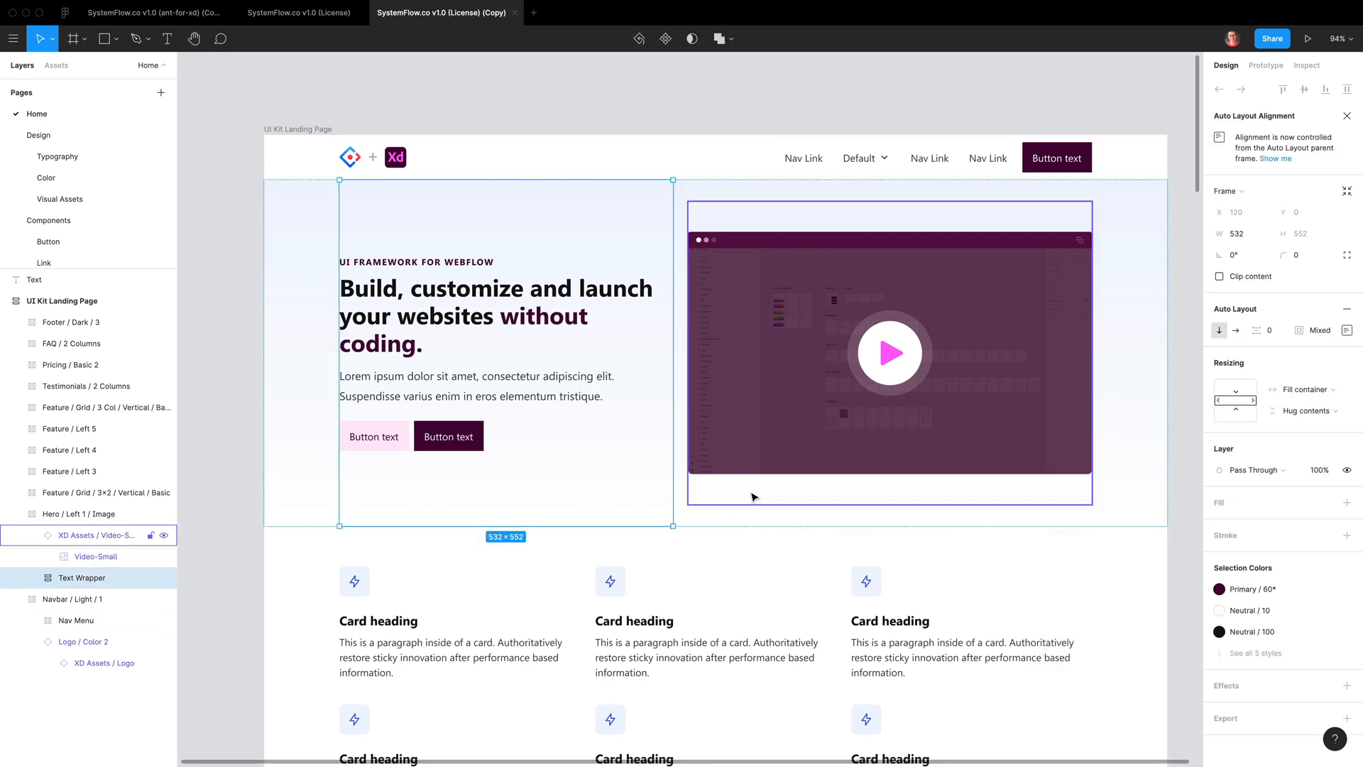
left_click(1347, 331)
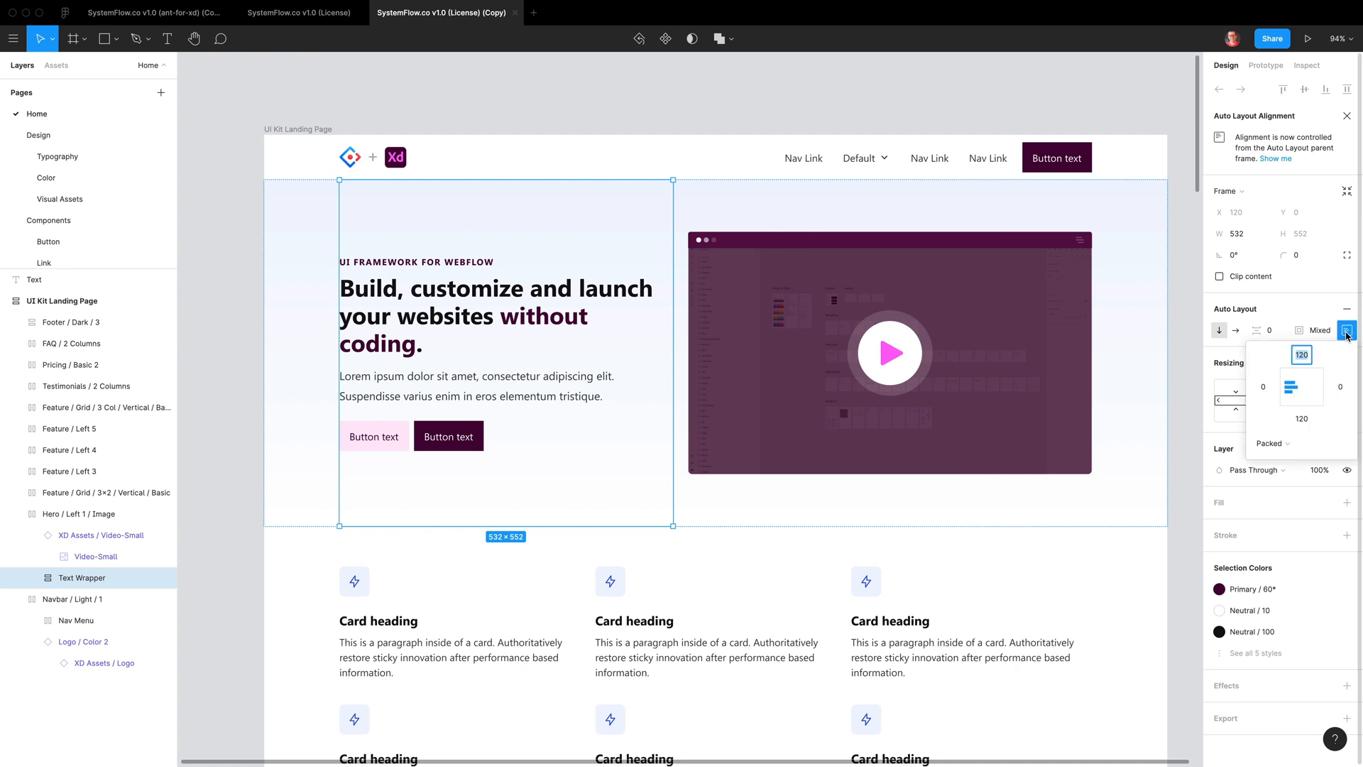
left_click(1339, 392)
type("64")
key("Return")
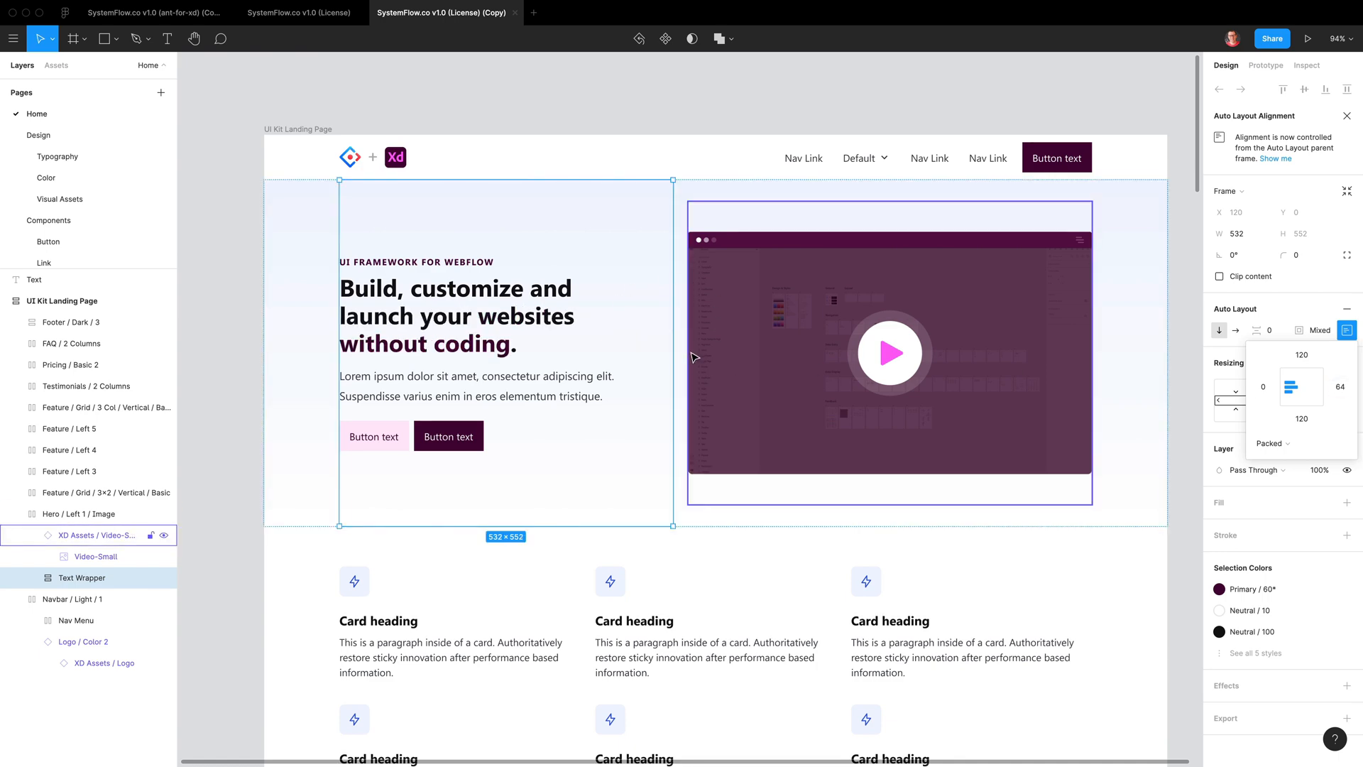
Swap the Icon-Big-5 instance in the feature grid's first card for Grid-Icon-Components from XD Assets
scroll(529, 264, "down", 5)
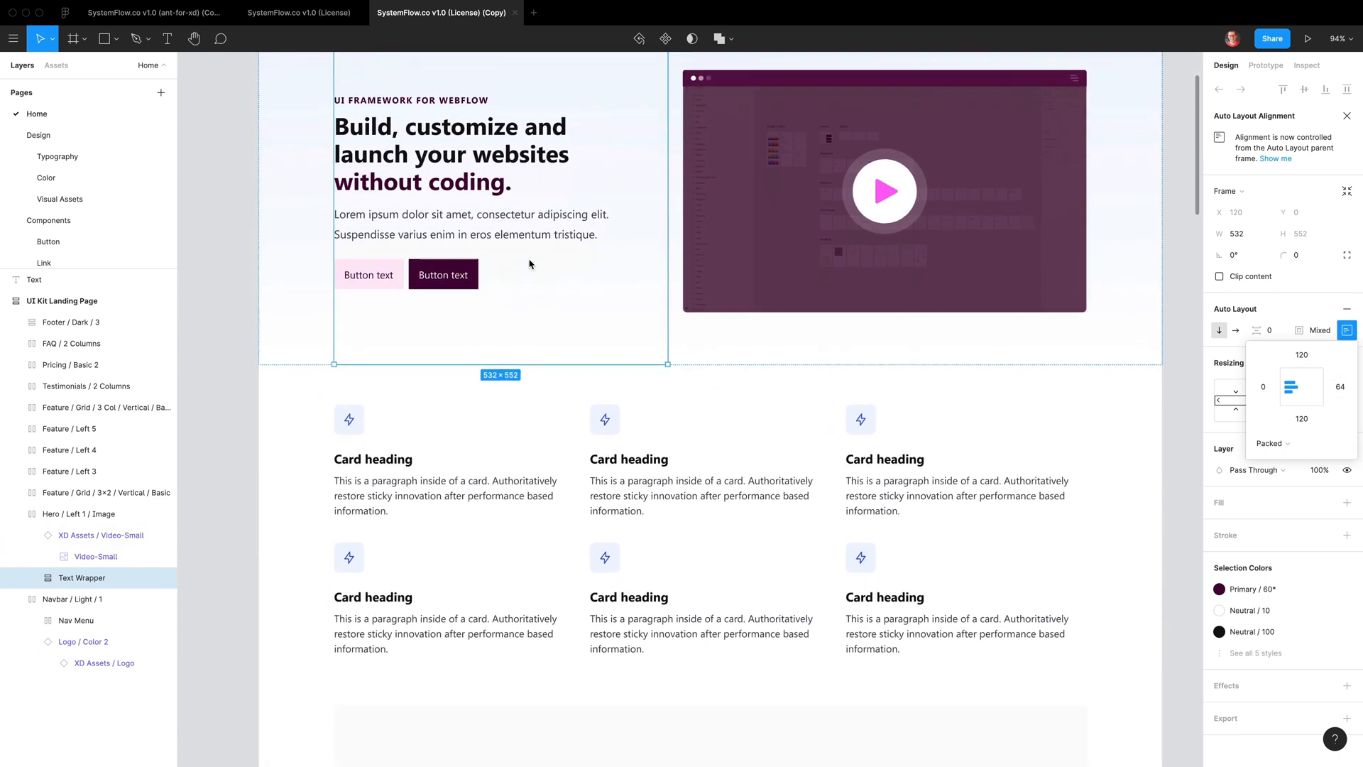
left_click(356, 342)
double_click(356, 348)
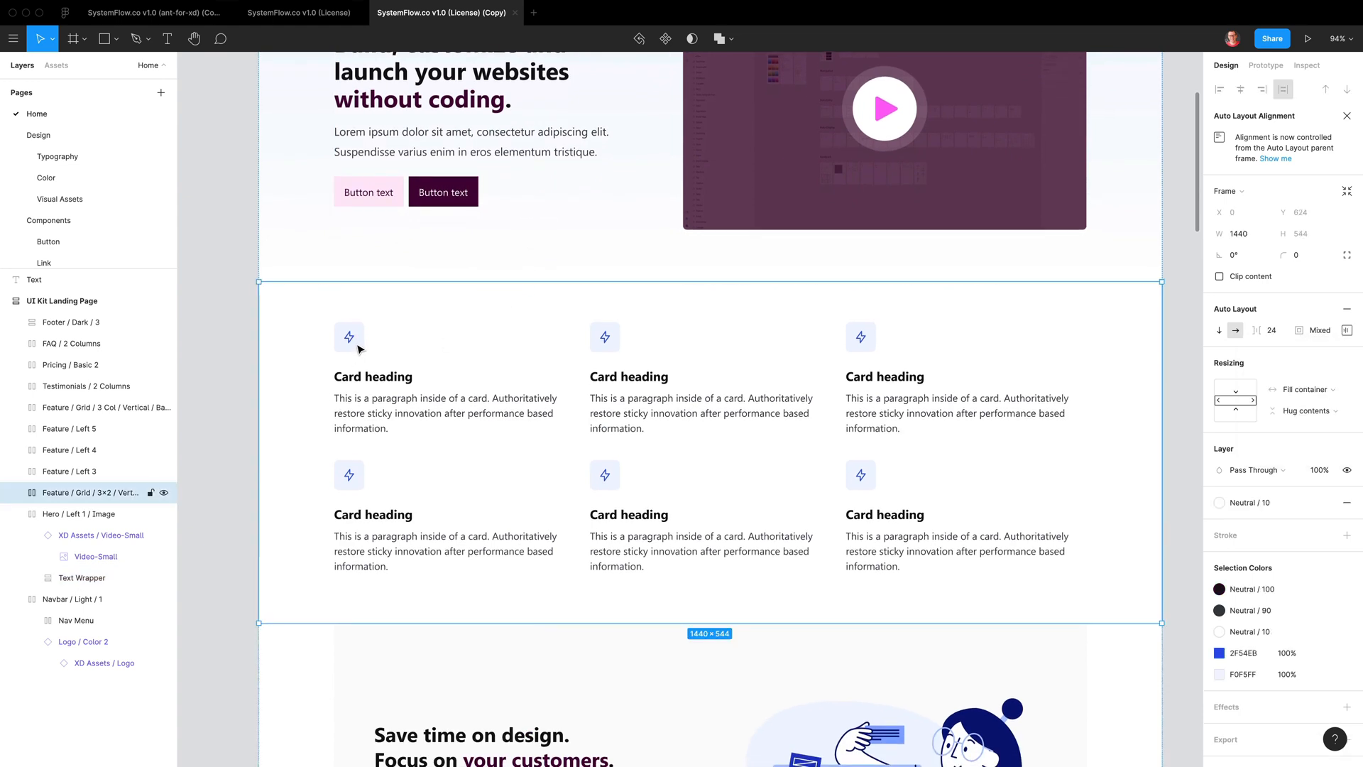
double_click(357, 348)
double_click(359, 348)
double_click(358, 348)
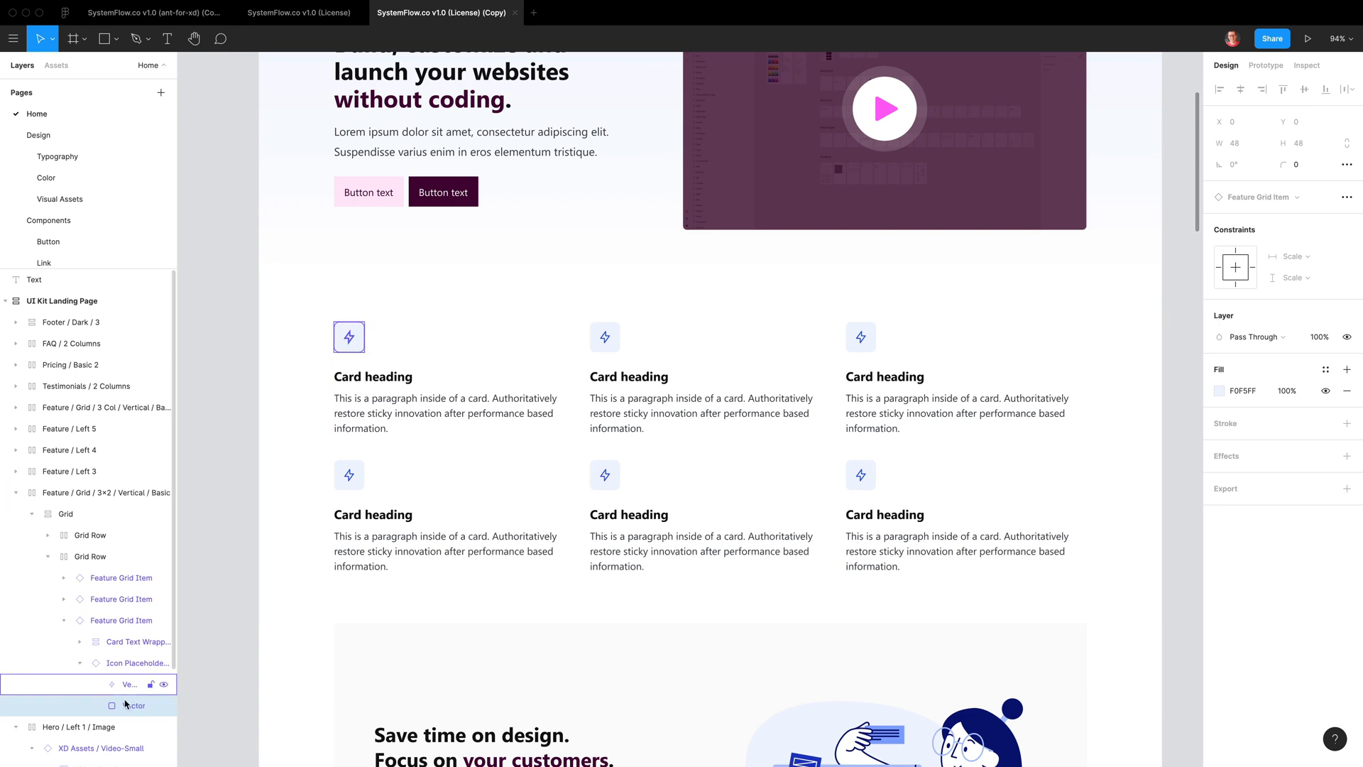
left_click(90, 664)
left_click(81, 663)
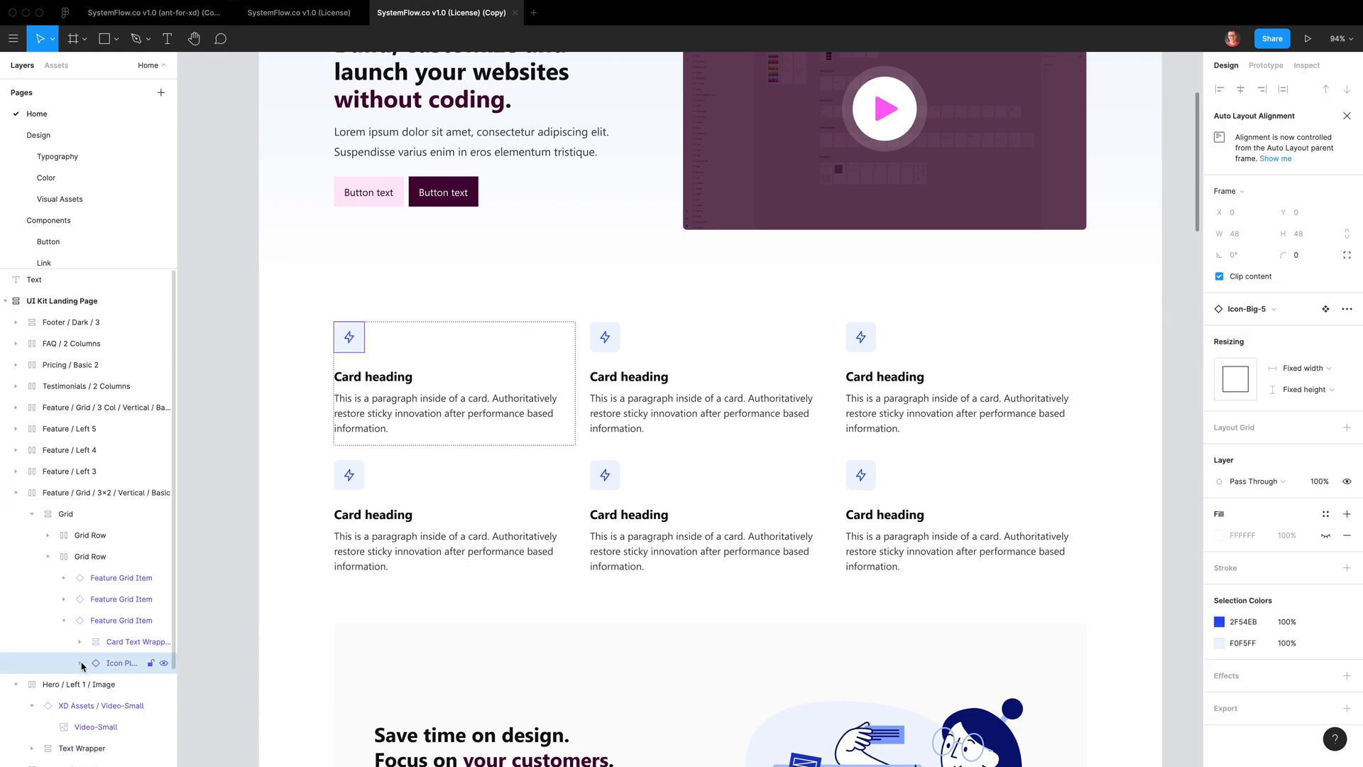
left_click(1279, 314)
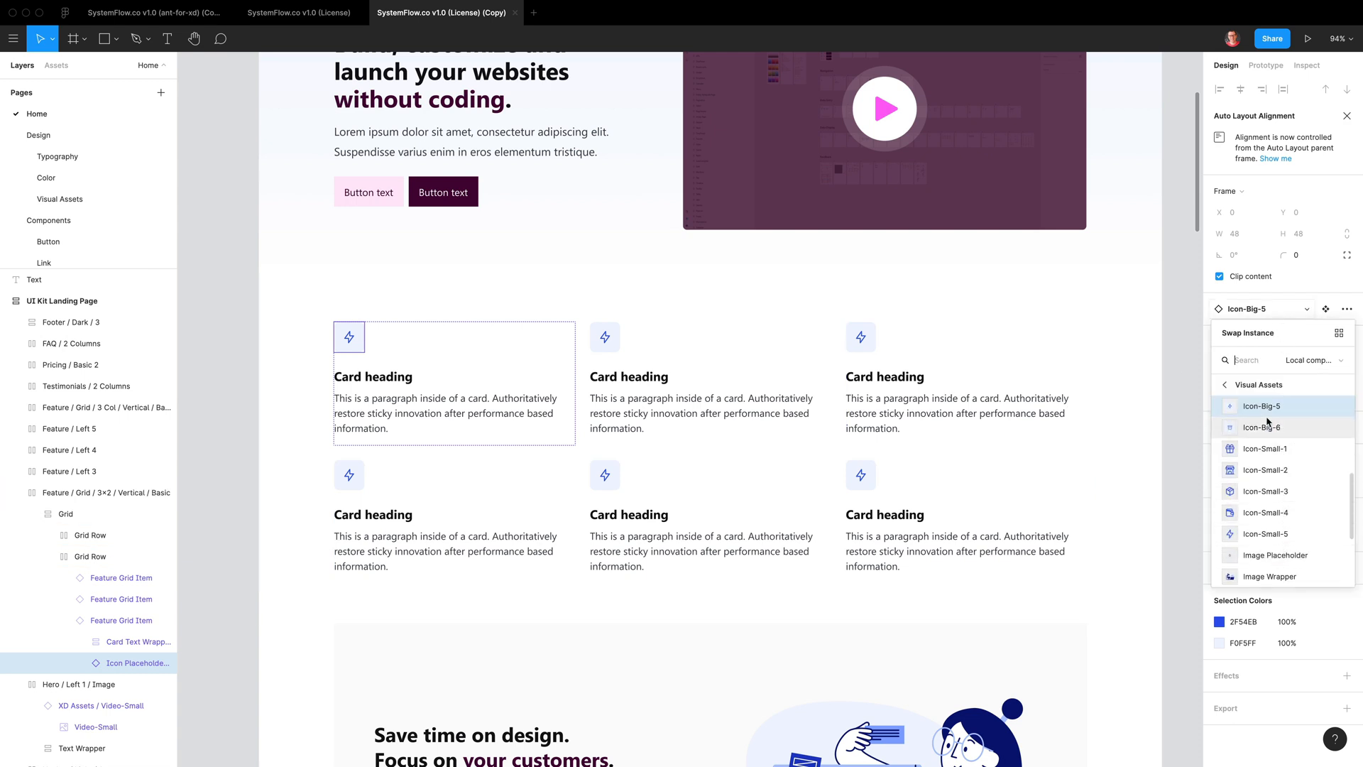
scroll(1267, 439, "up", 5)
left_click(1260, 448)
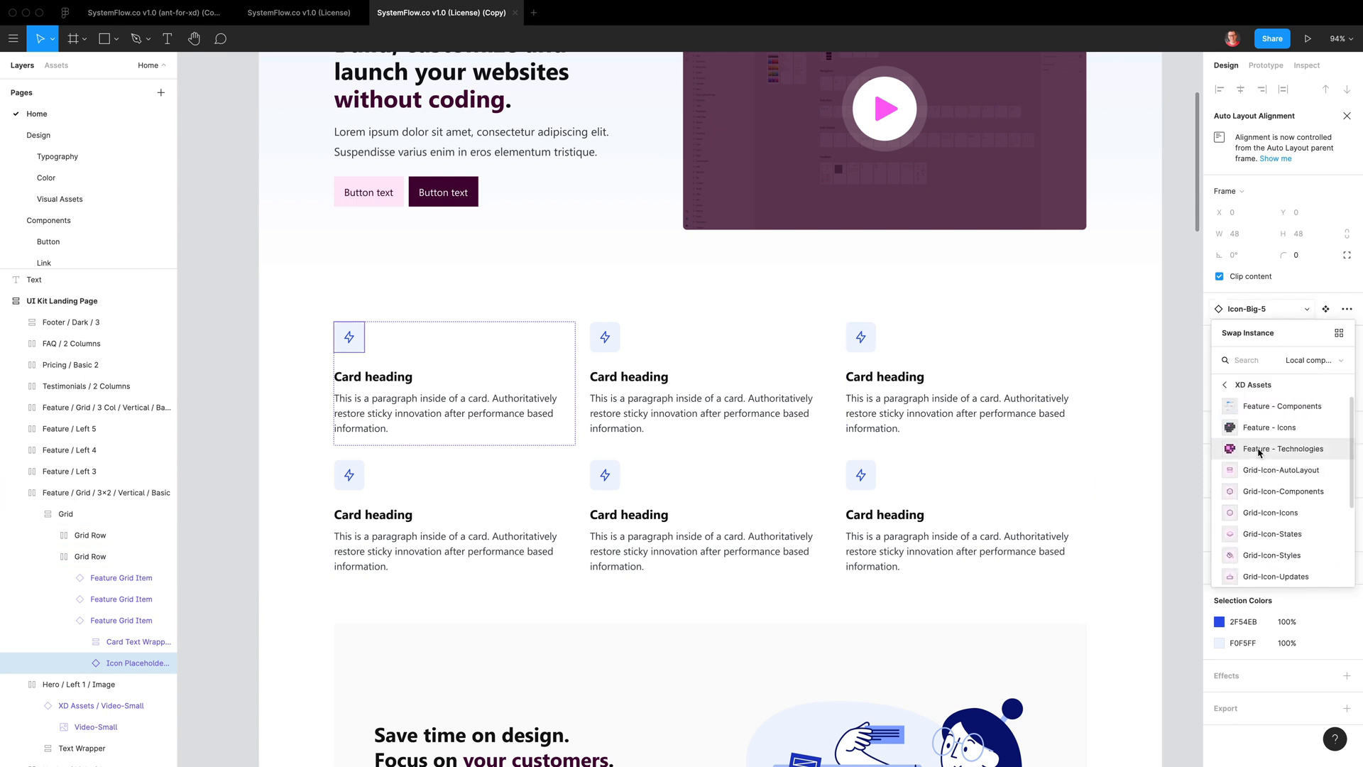
left_click(1260, 497)
Open the instance swap choices for the icon placeholder in the second card of the feature grid's upper row
left_click(614, 344)
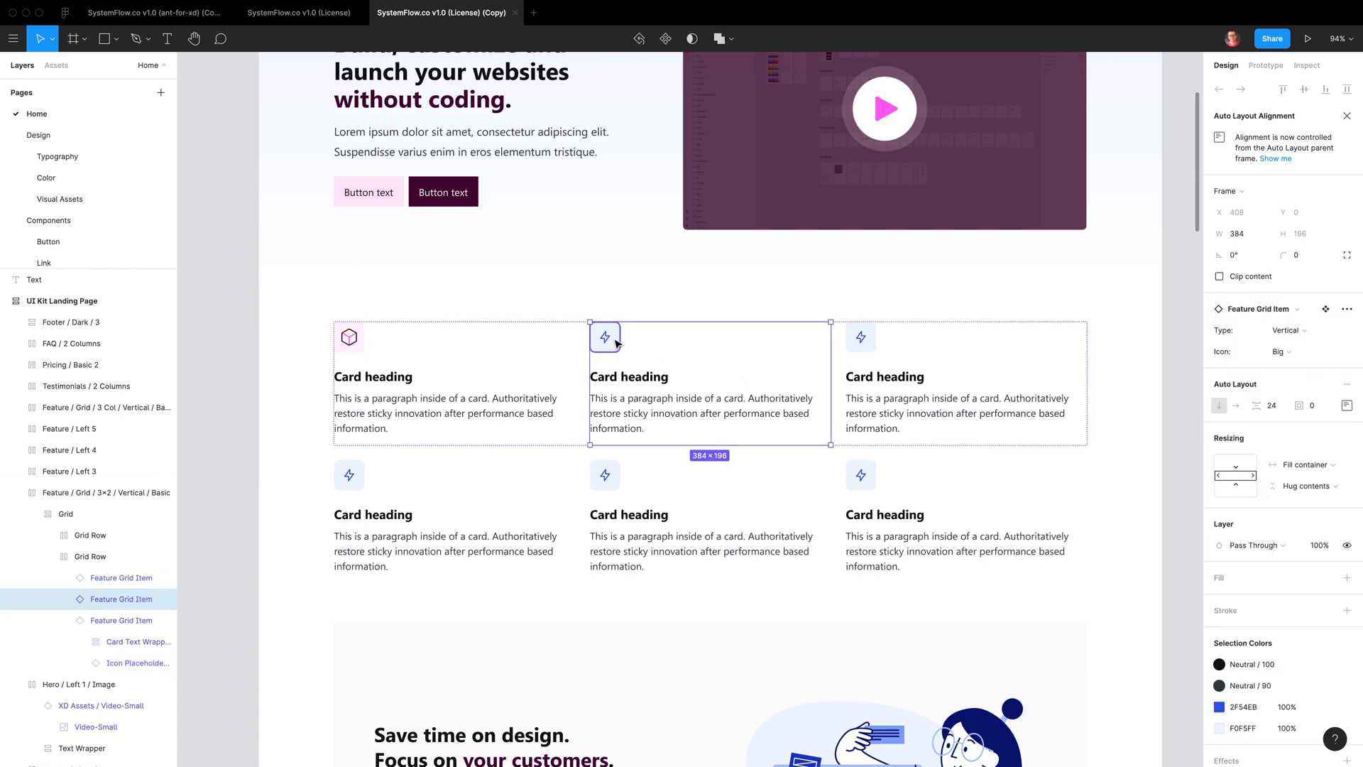
left_click(615, 344)
left_click(132, 640)
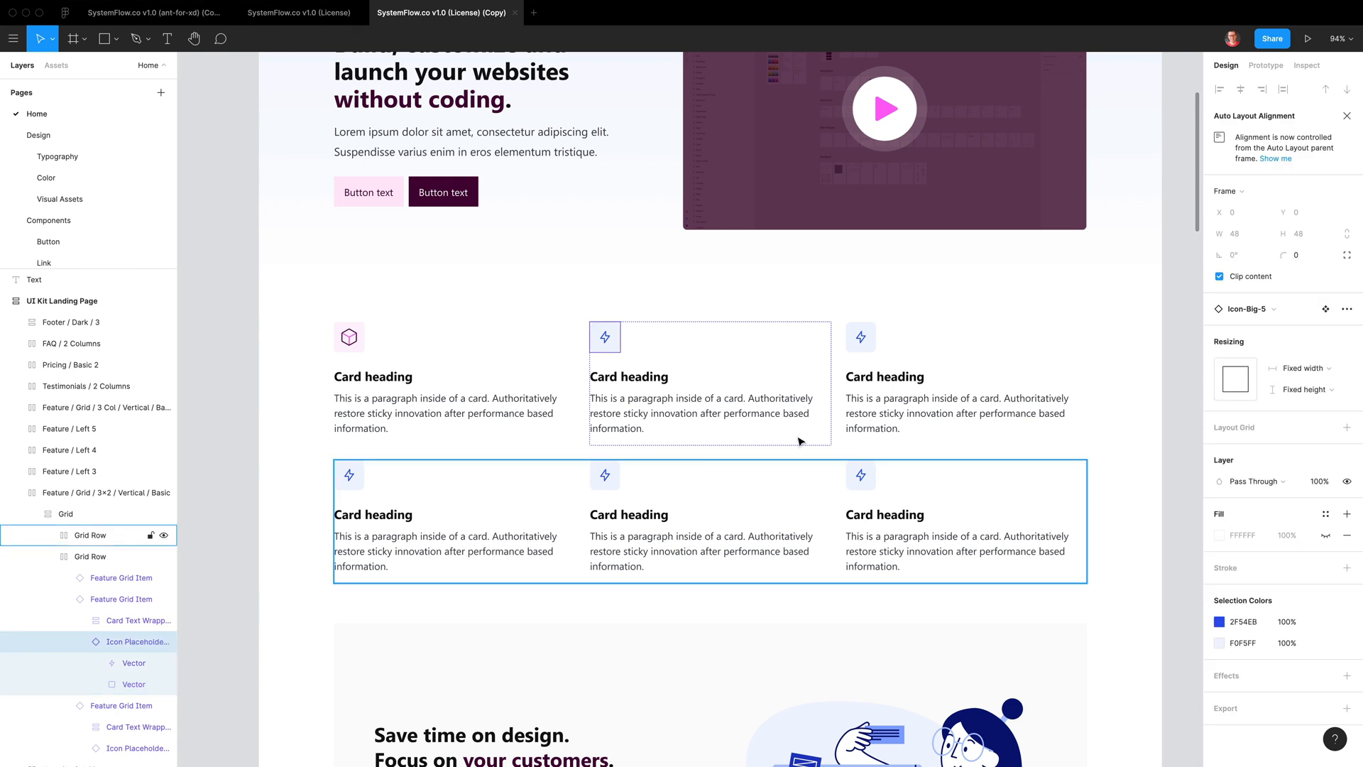
left_click(1263, 313)
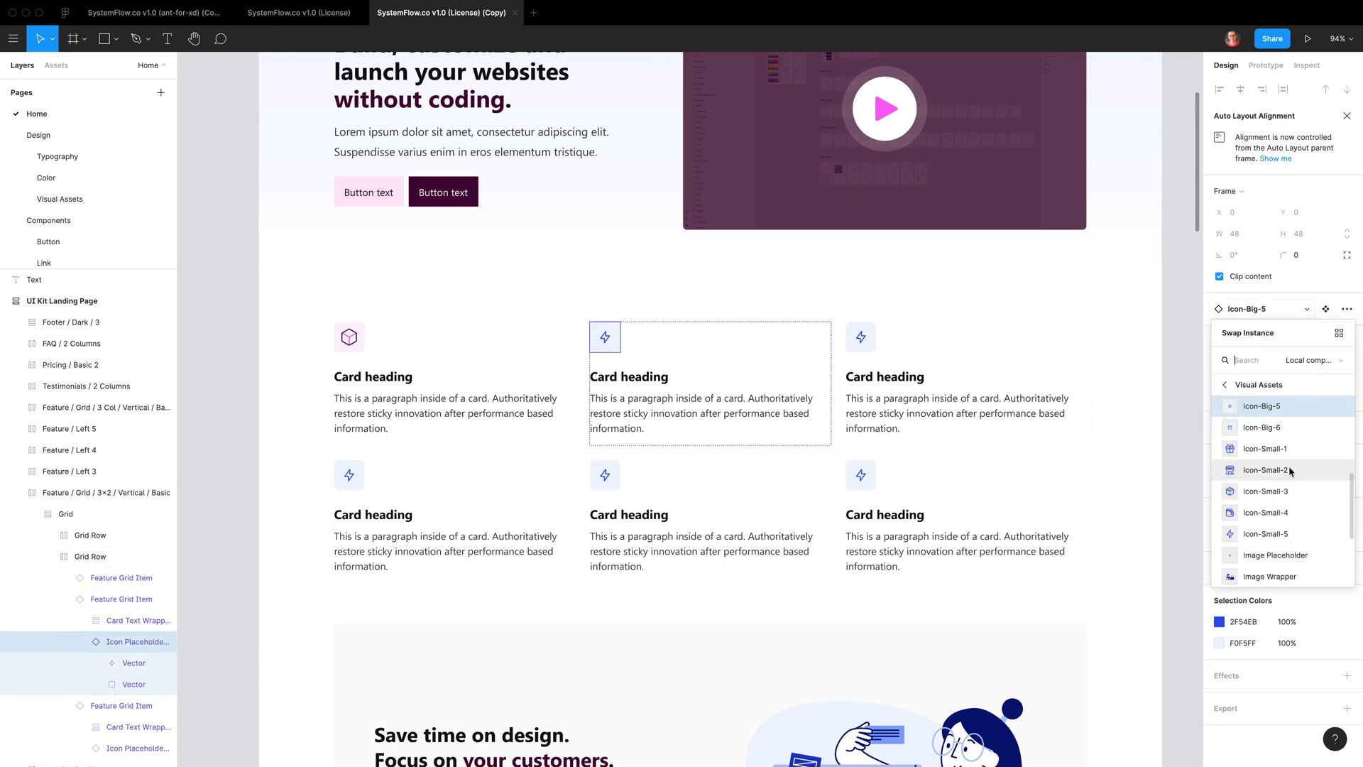
Swap the second feature card's icon for Grid-Icon-Icons from the XD Assets group of Visual Assets
scroll(1289, 469, "down", 1)
scroll(1286, 465, "up", 2)
scroll(1274, 444, "up", 3)
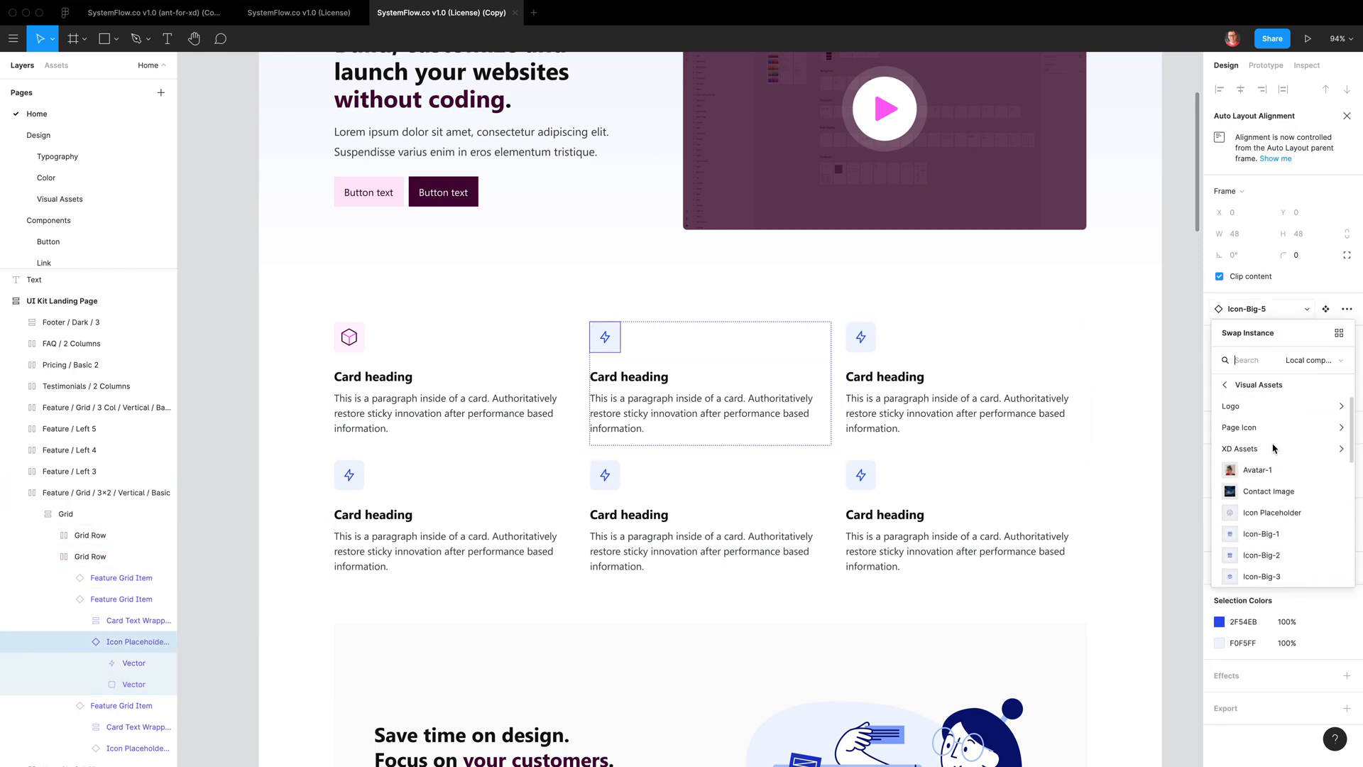
left_click(1275, 447)
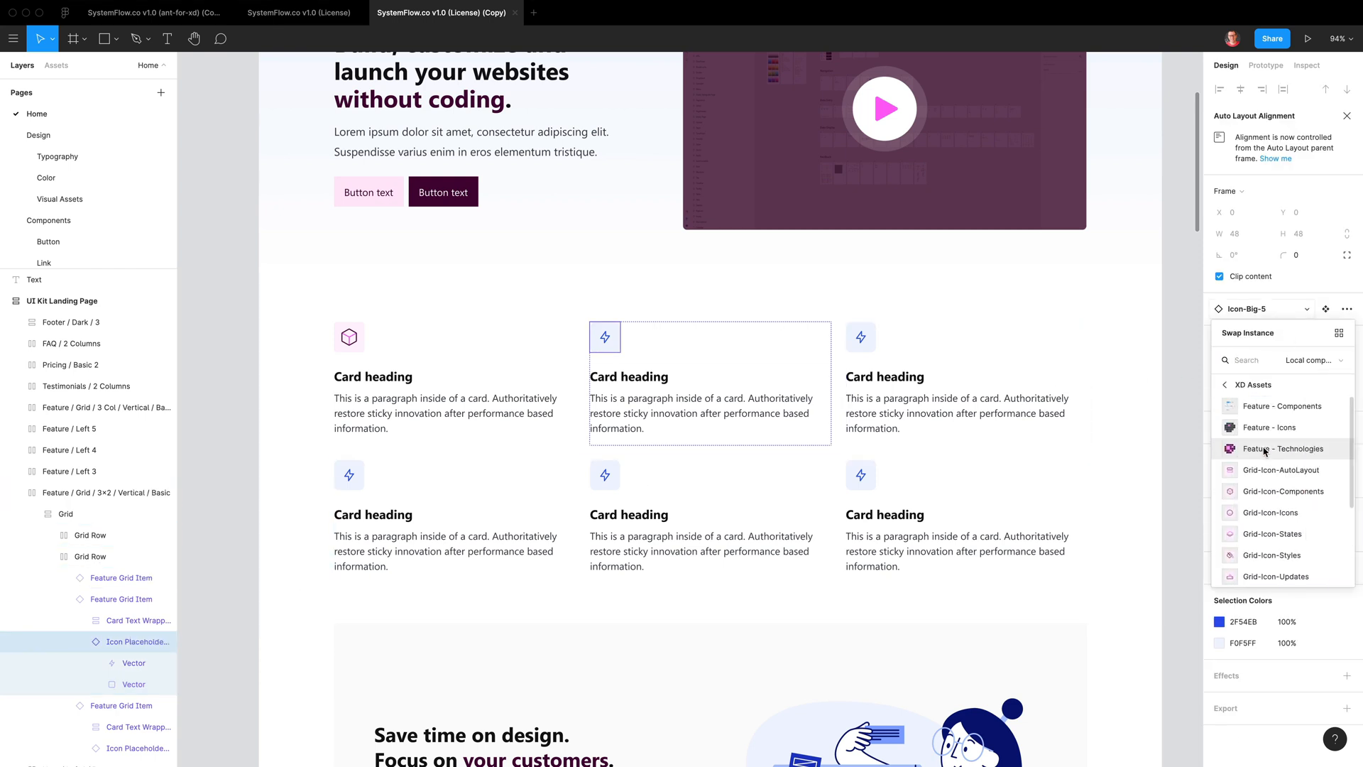
left_click(1278, 508)
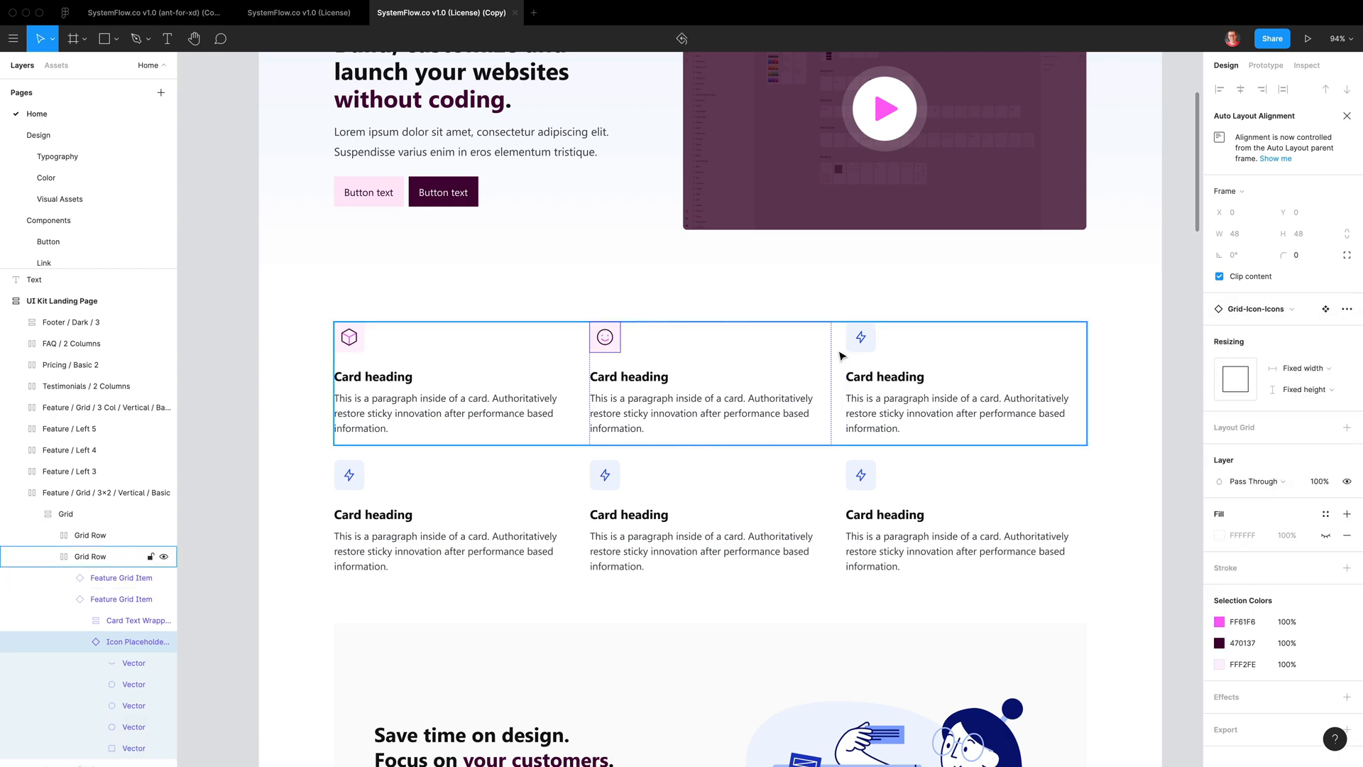
scroll(839, 355, "down", 5)
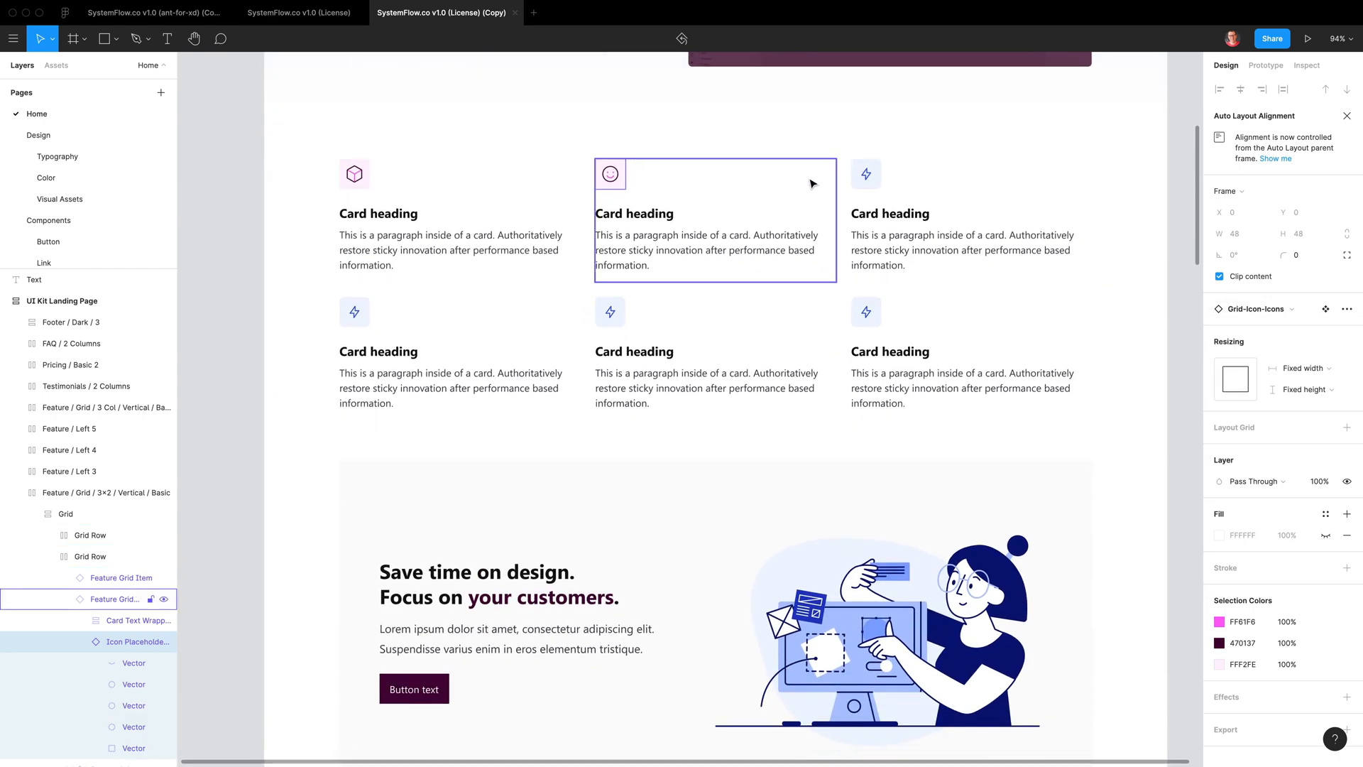
scroll(885, 268, "down", 2)
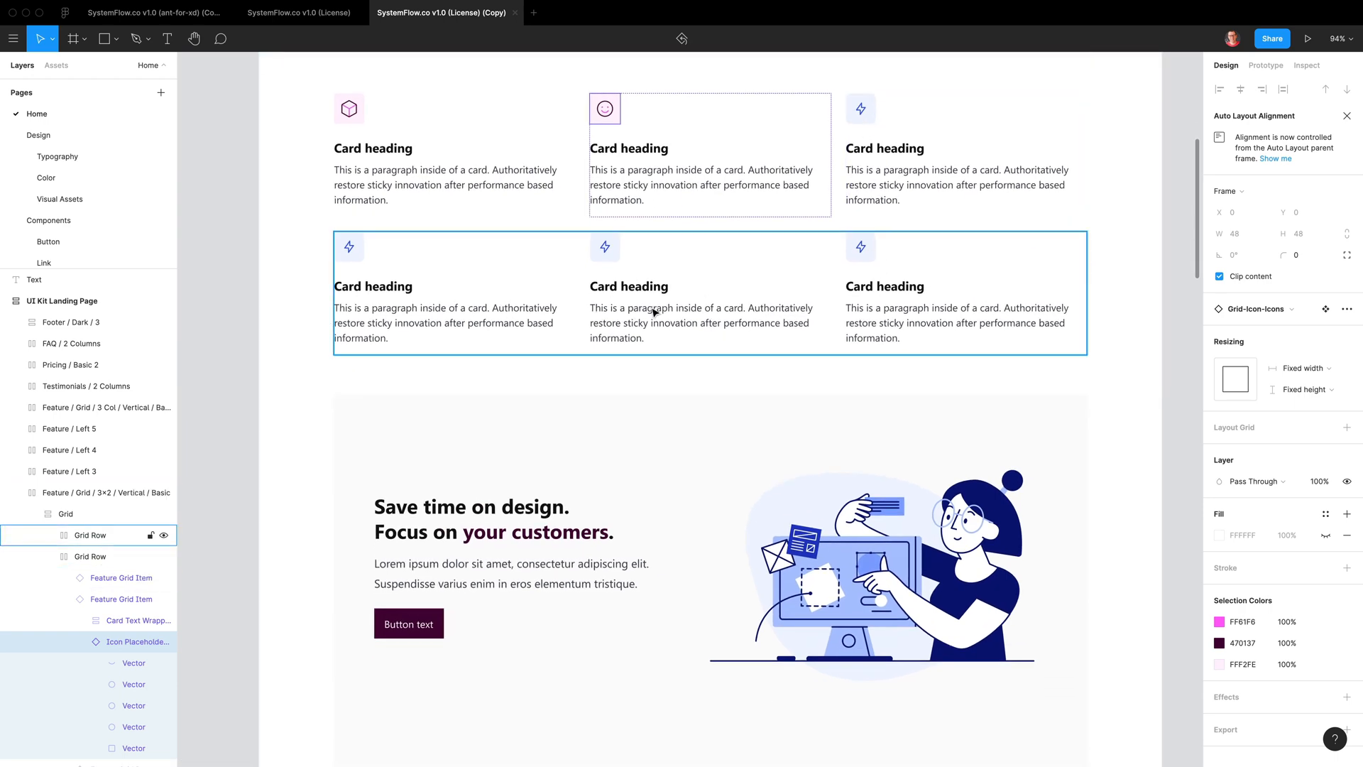
scroll(834, 396, "down", 4)
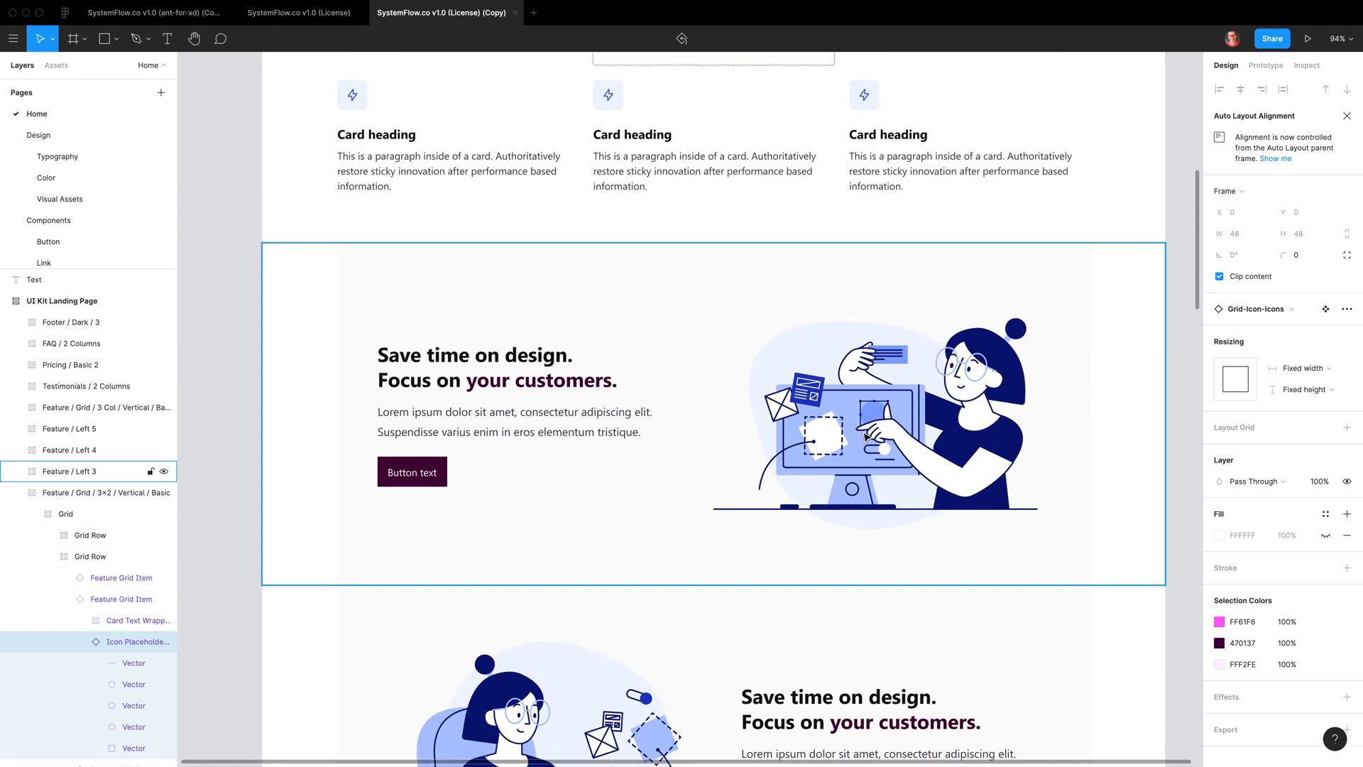
scroll(864, 432, "up", 8)
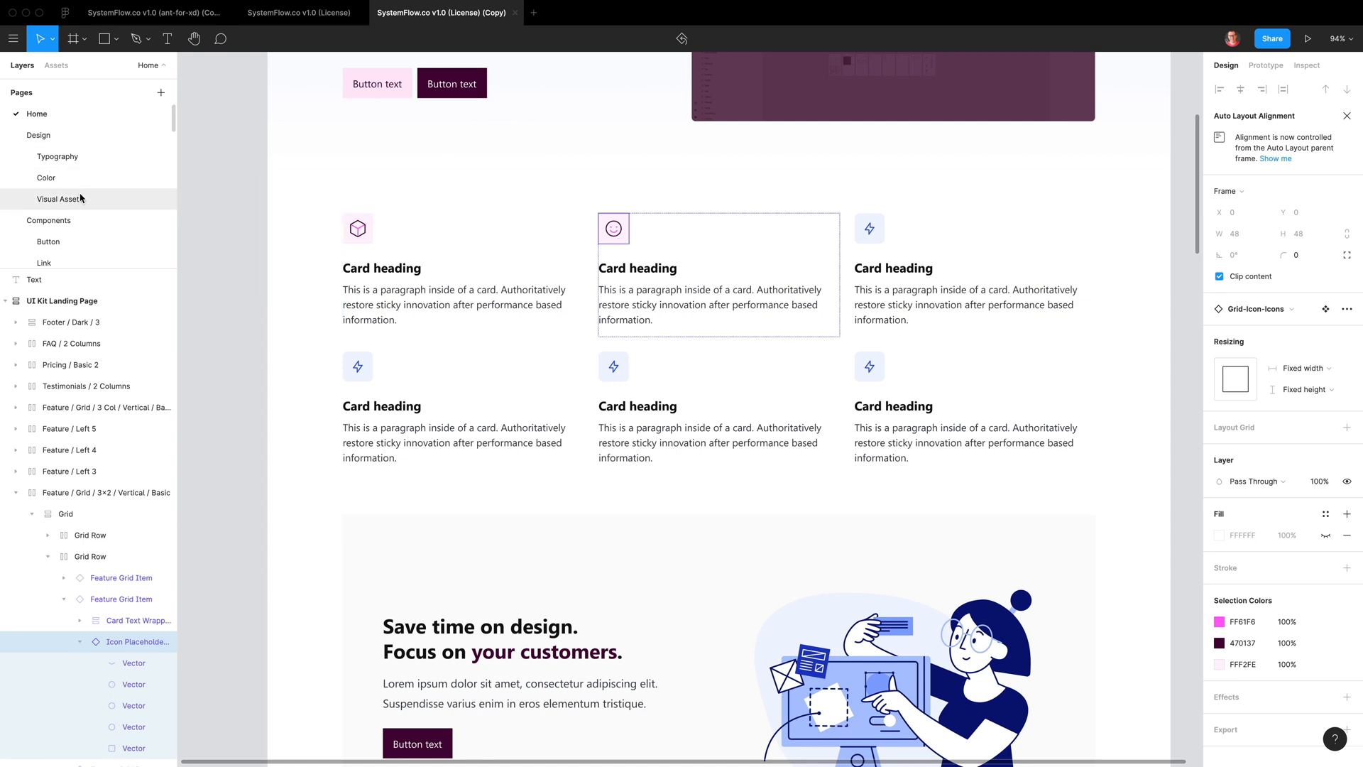
left_click(920, 311)
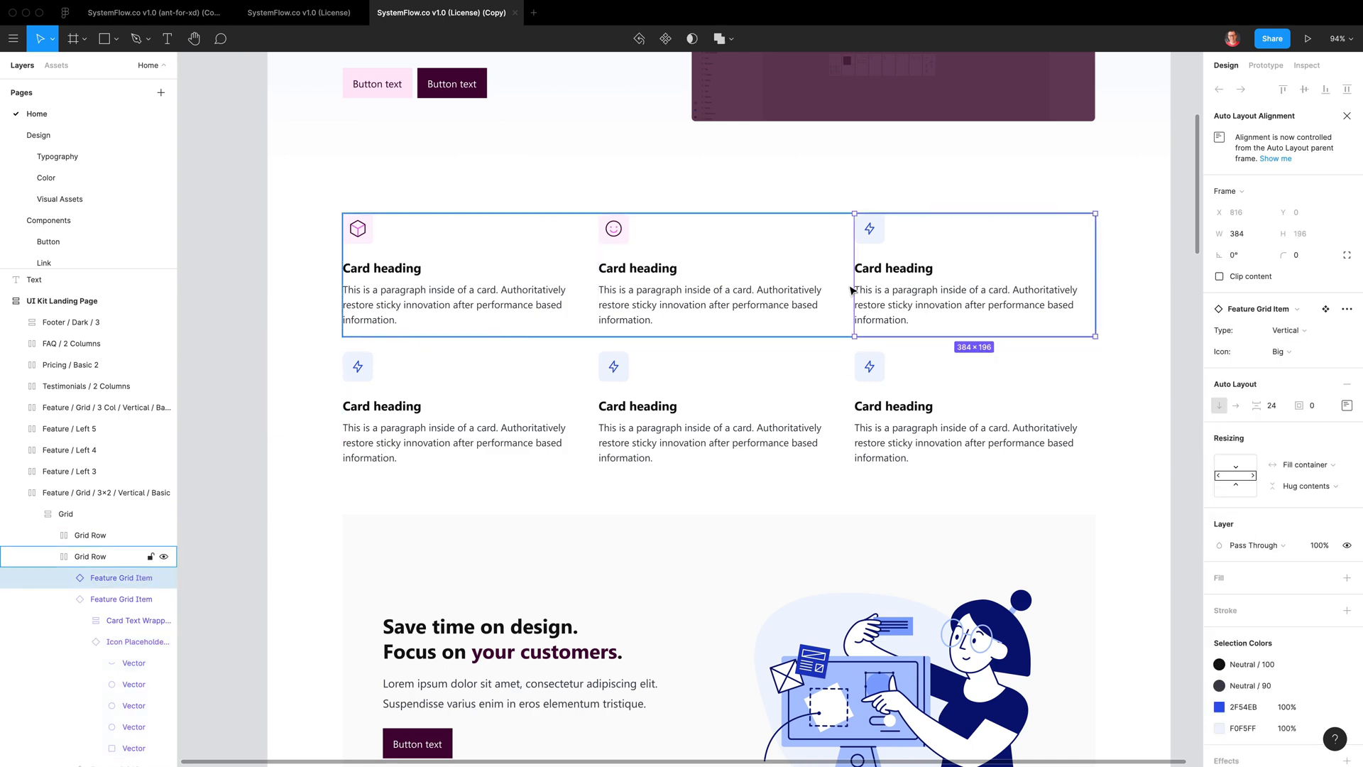
Swap the Placeholder-Illustration-2 instance in the Feature / Left 3 section for Feature - Components from XD Assets
scroll(855, 291, "down", 2)
scroll(852, 291, "down", 10)
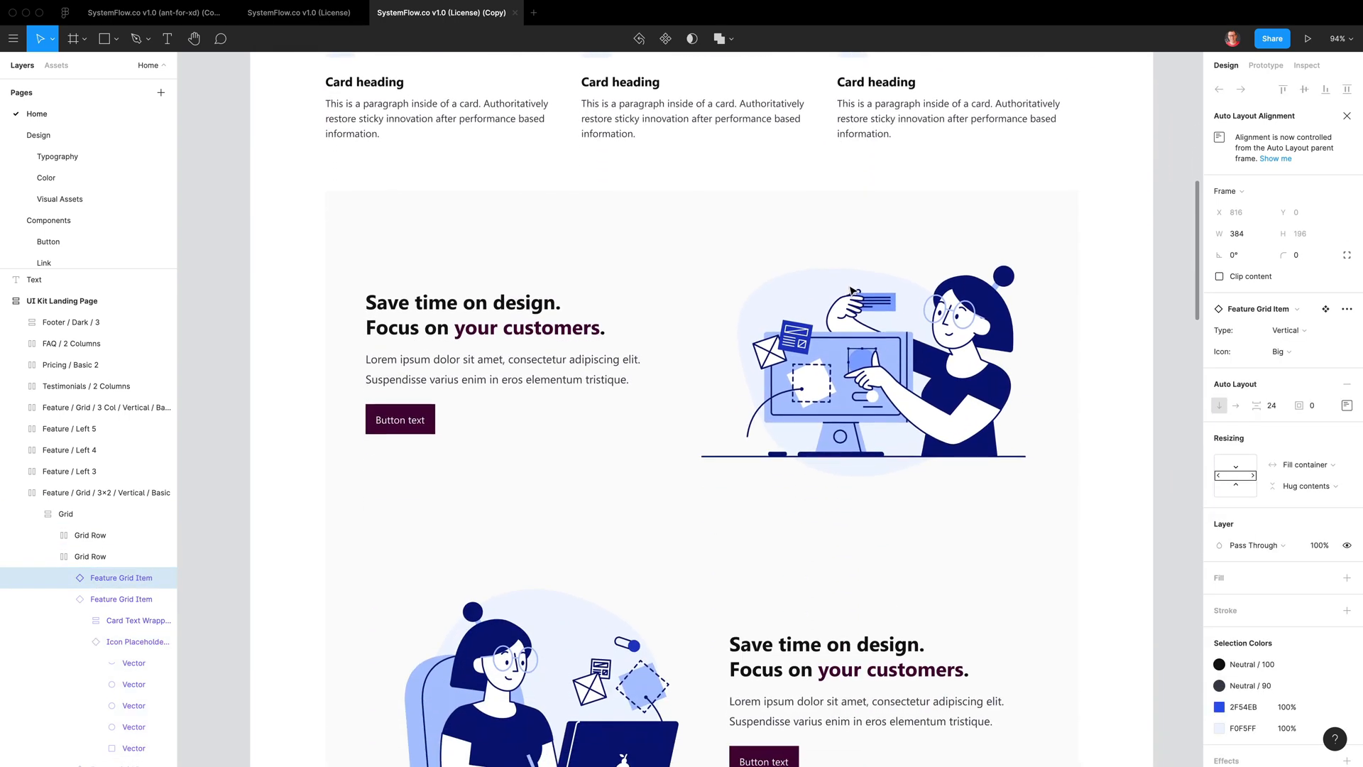
left_click(864, 354)
left_click(875, 355, "super")
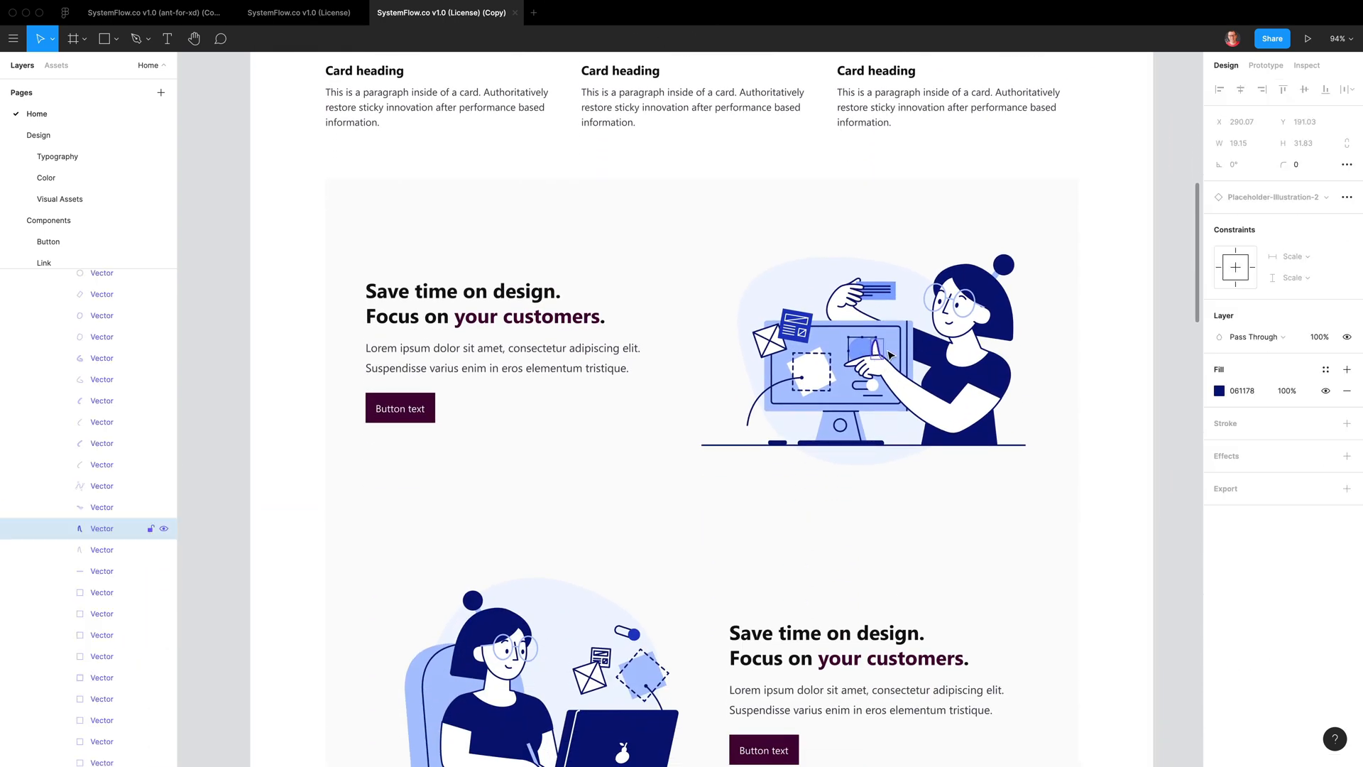
scroll(121, 332, "up", 8)
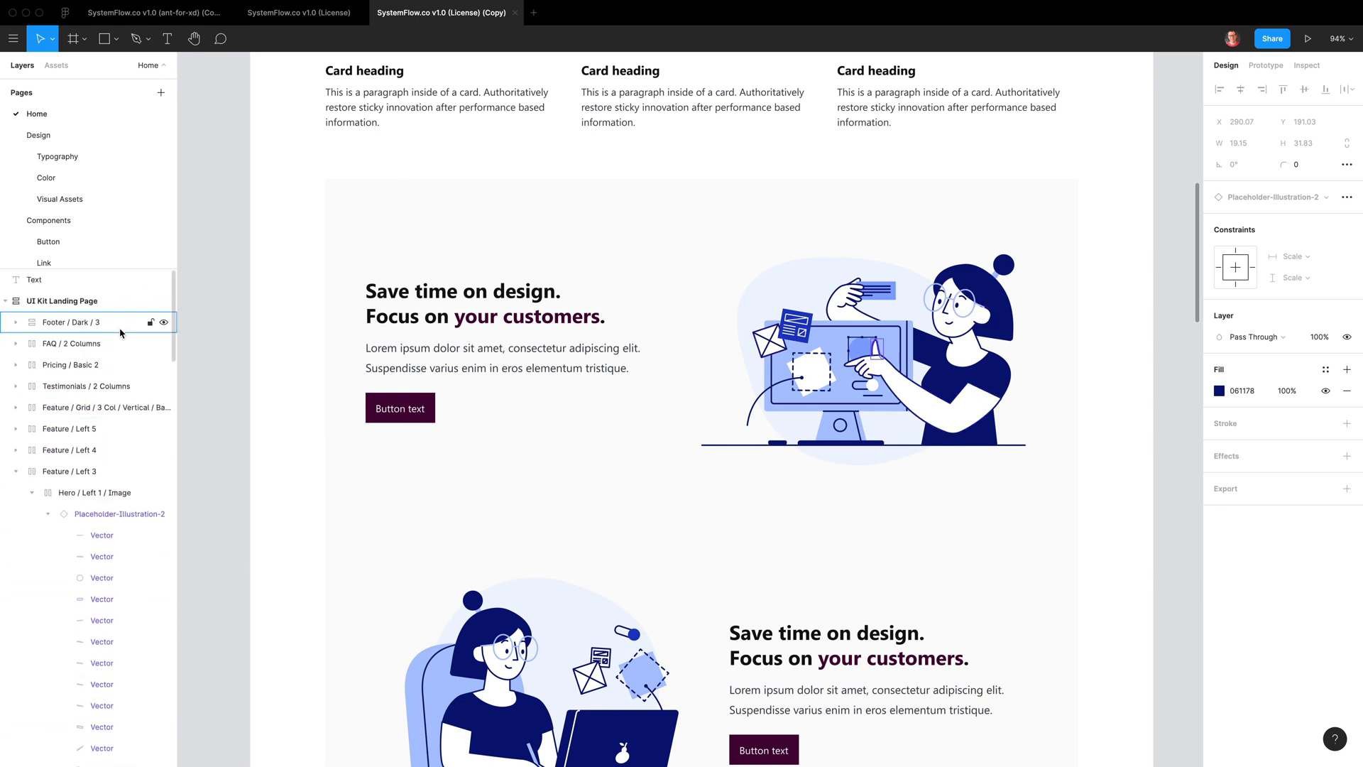
left_click(119, 514)
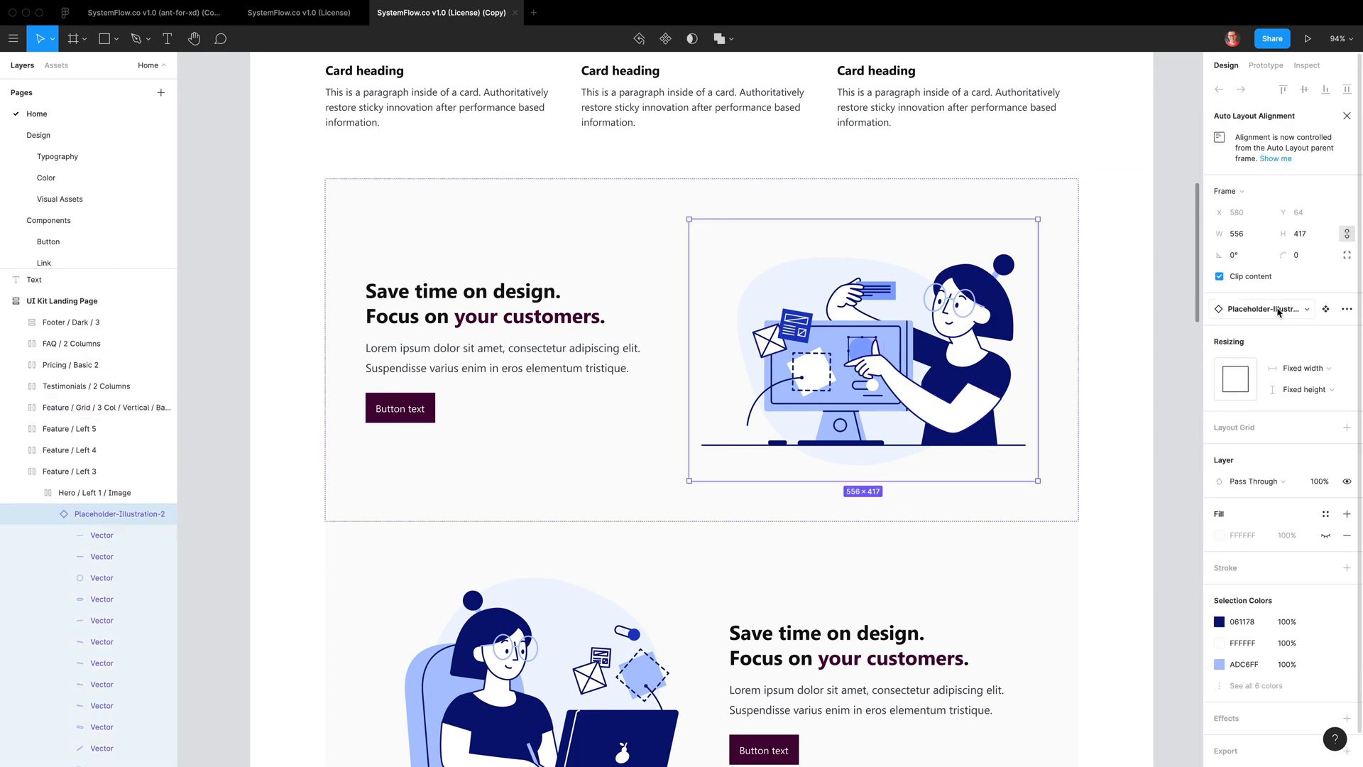
left_click(1278, 309)
scroll(1287, 455, "up", 6)
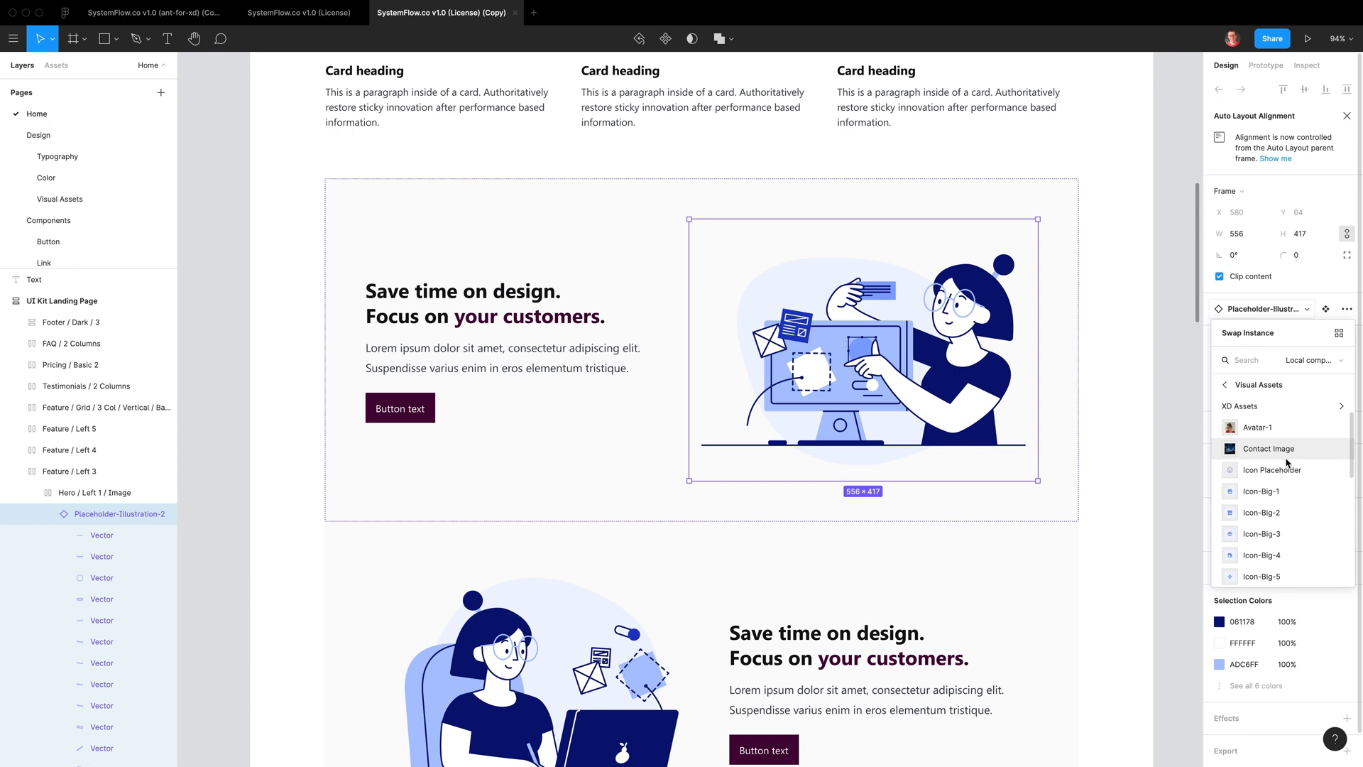
left_click(1276, 410)
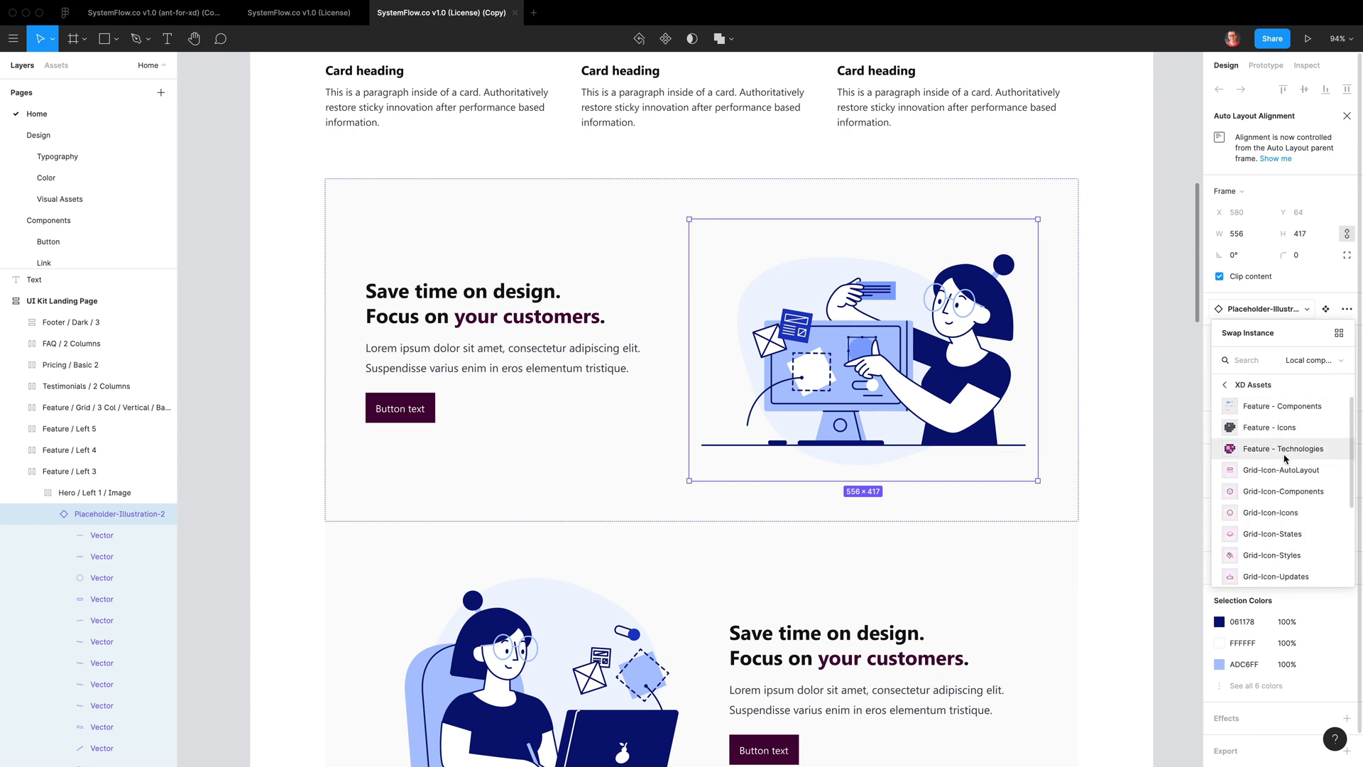
left_click(1268, 412)
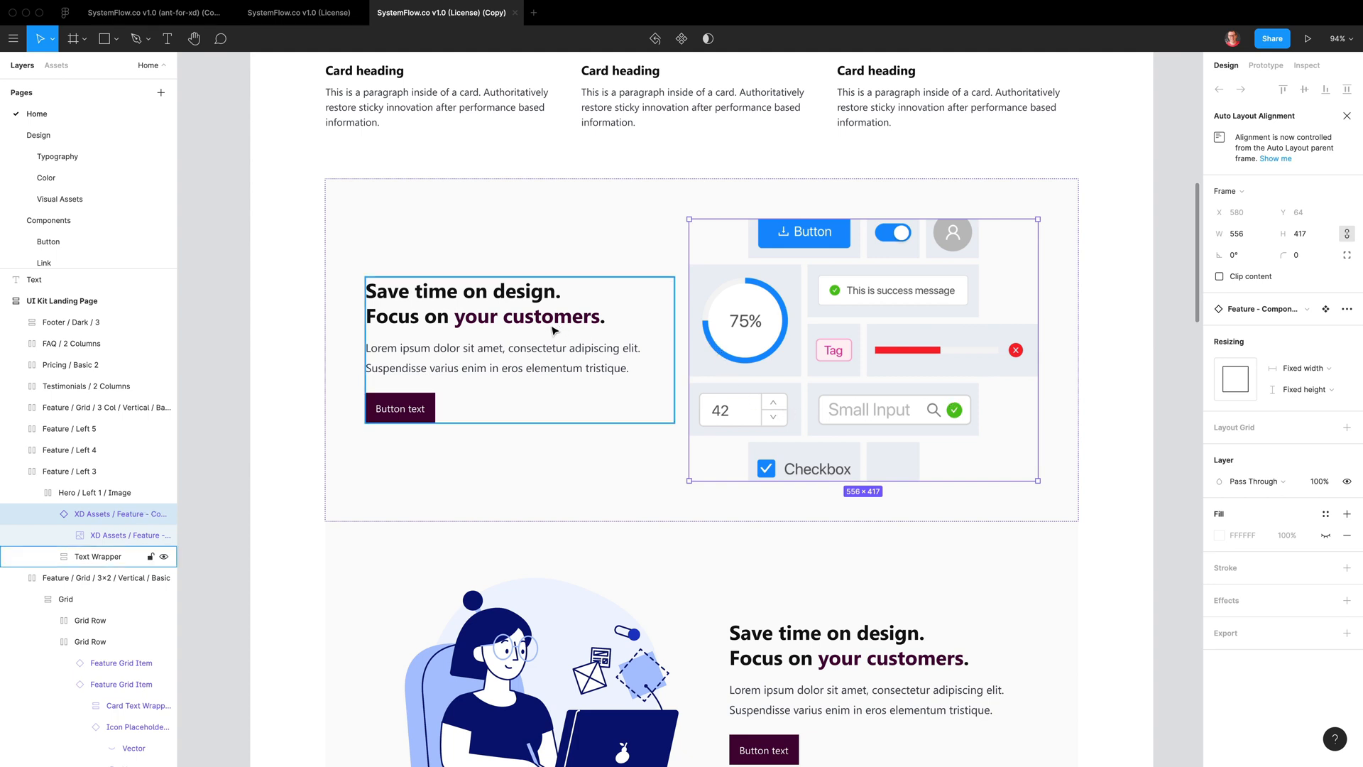
Set the Feature - Components image fill mode to Fit and narrow the instance from its inner edge to about 505 wide
double_click(939, 355)
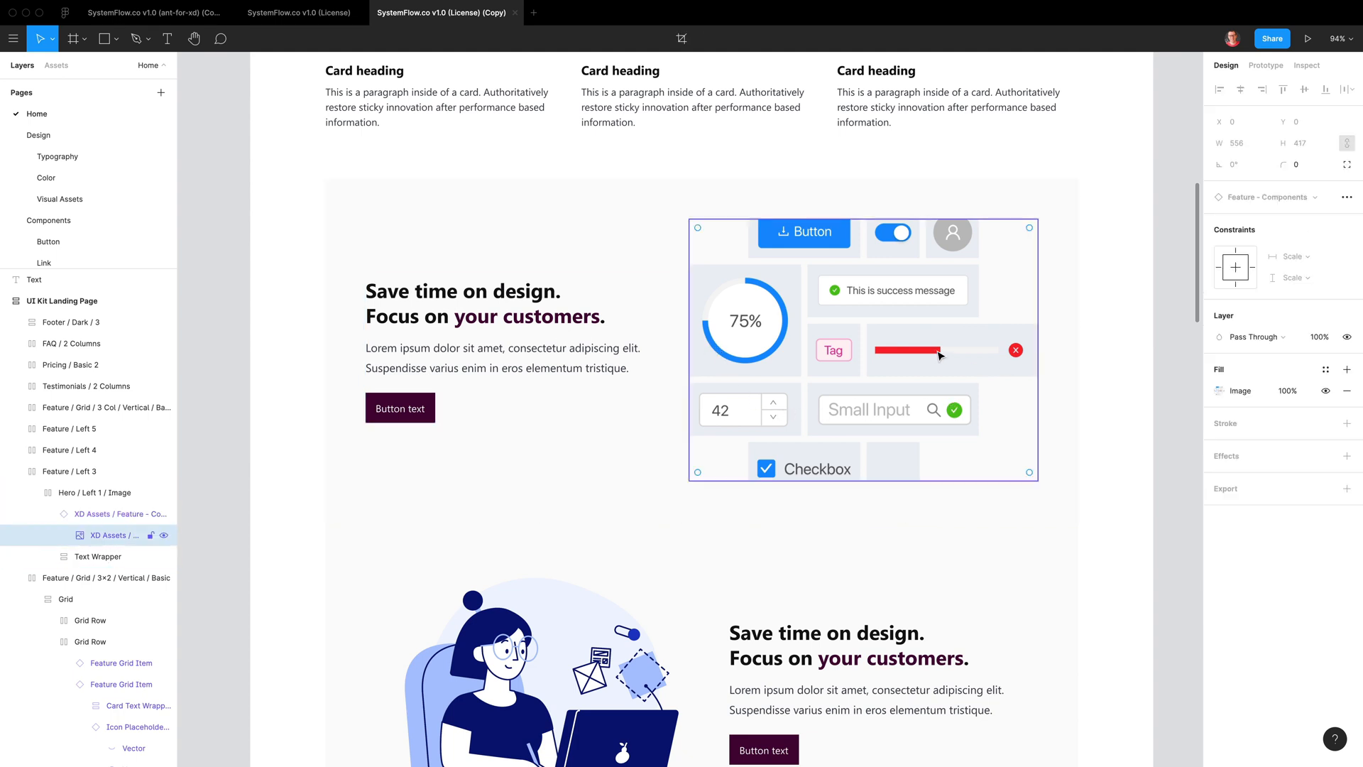
left_click(1219, 391)
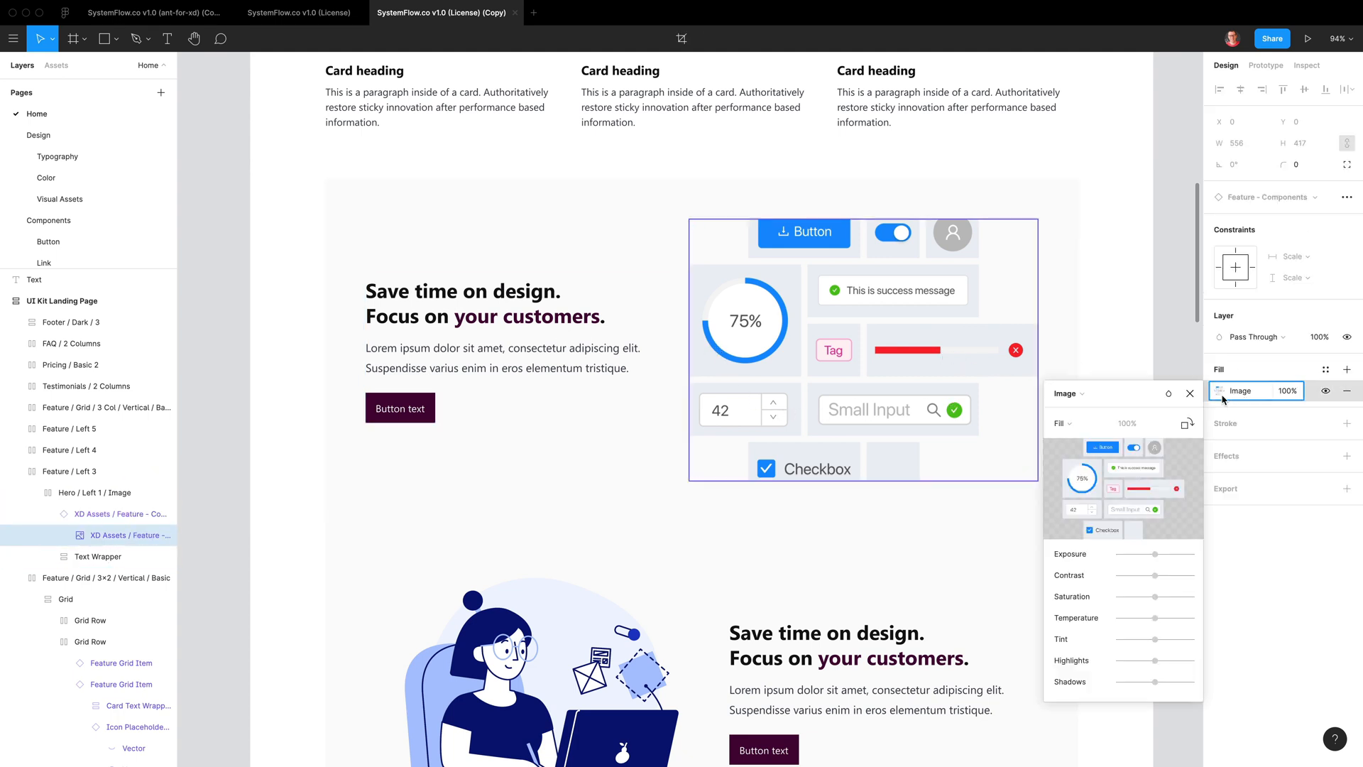
left_click(1080, 423)
left_click(1076, 439)
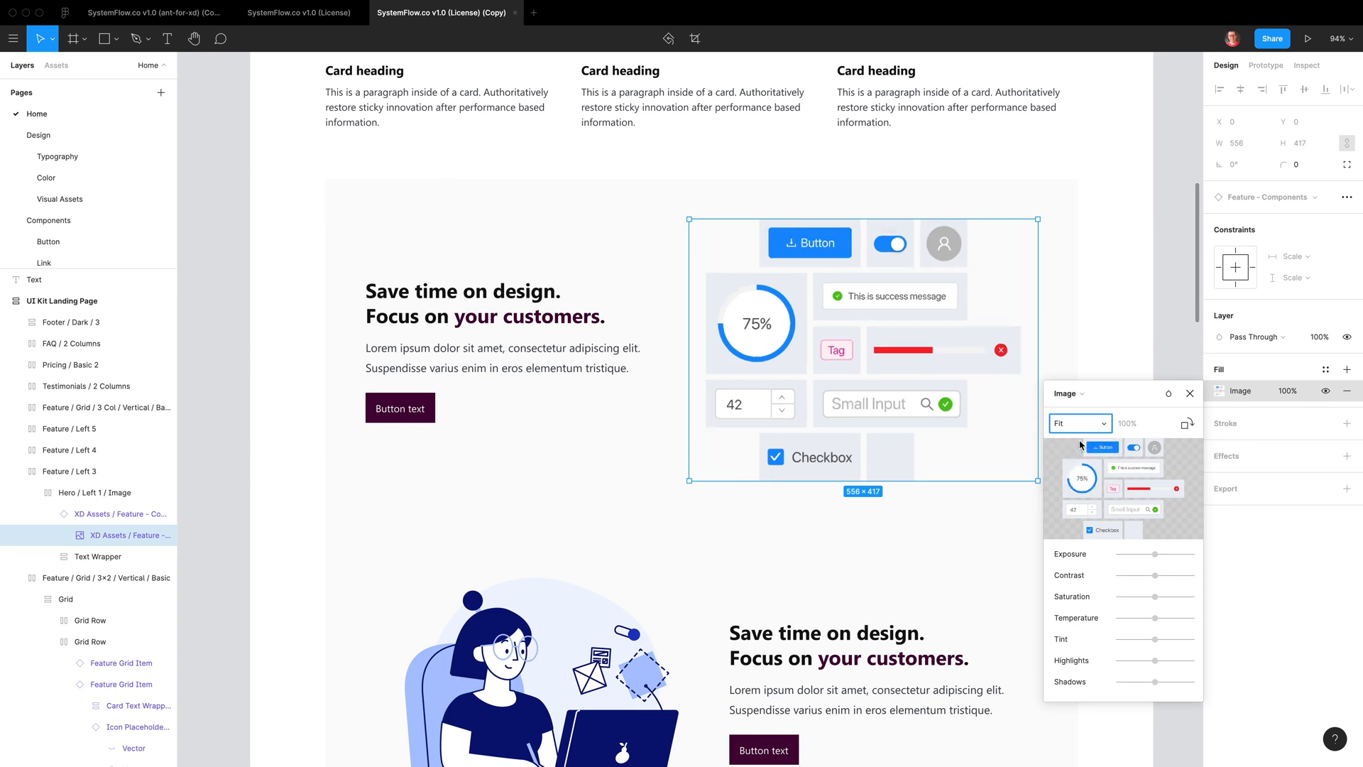
key("Escape")
left_click_drag(690, 313, 722, 313)
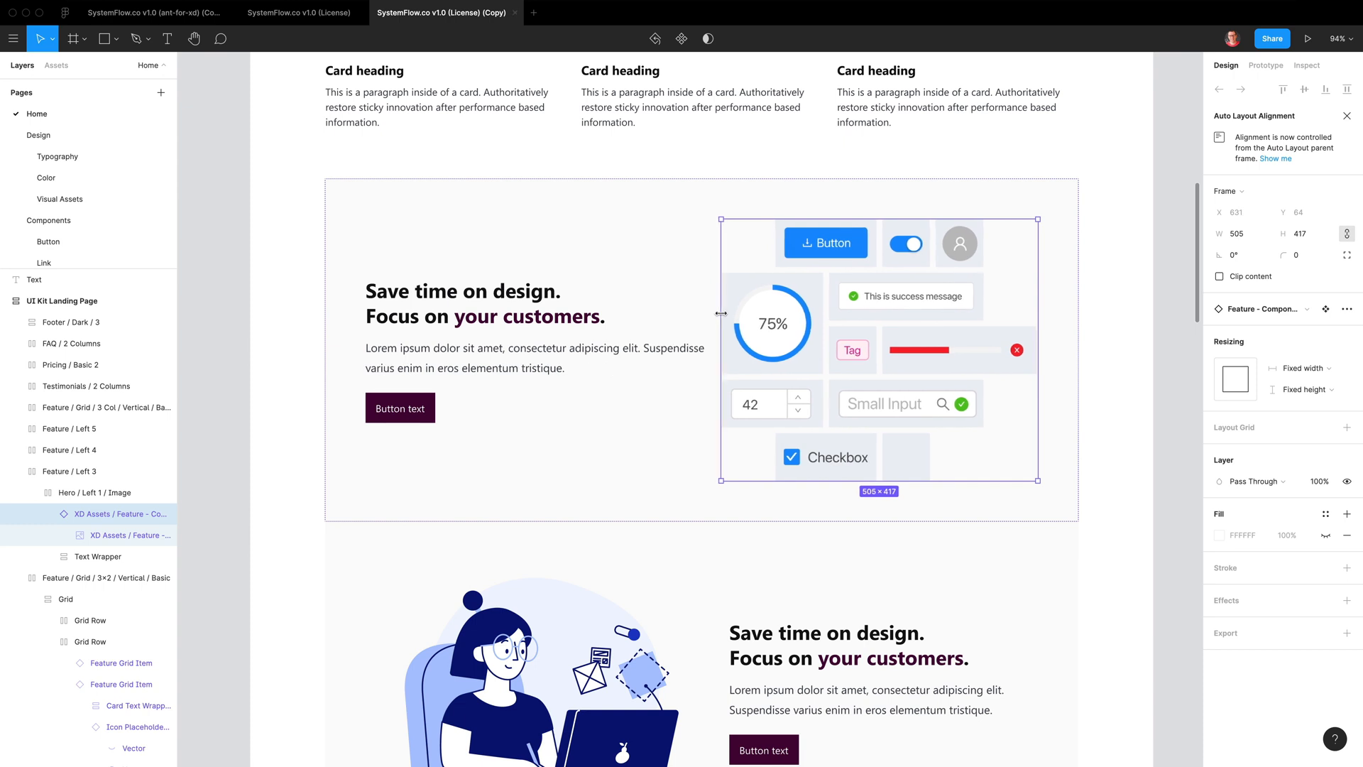
Set the right padding of the Text Wrapper in Feature / Left 3 to 64
left_click(611, 253)
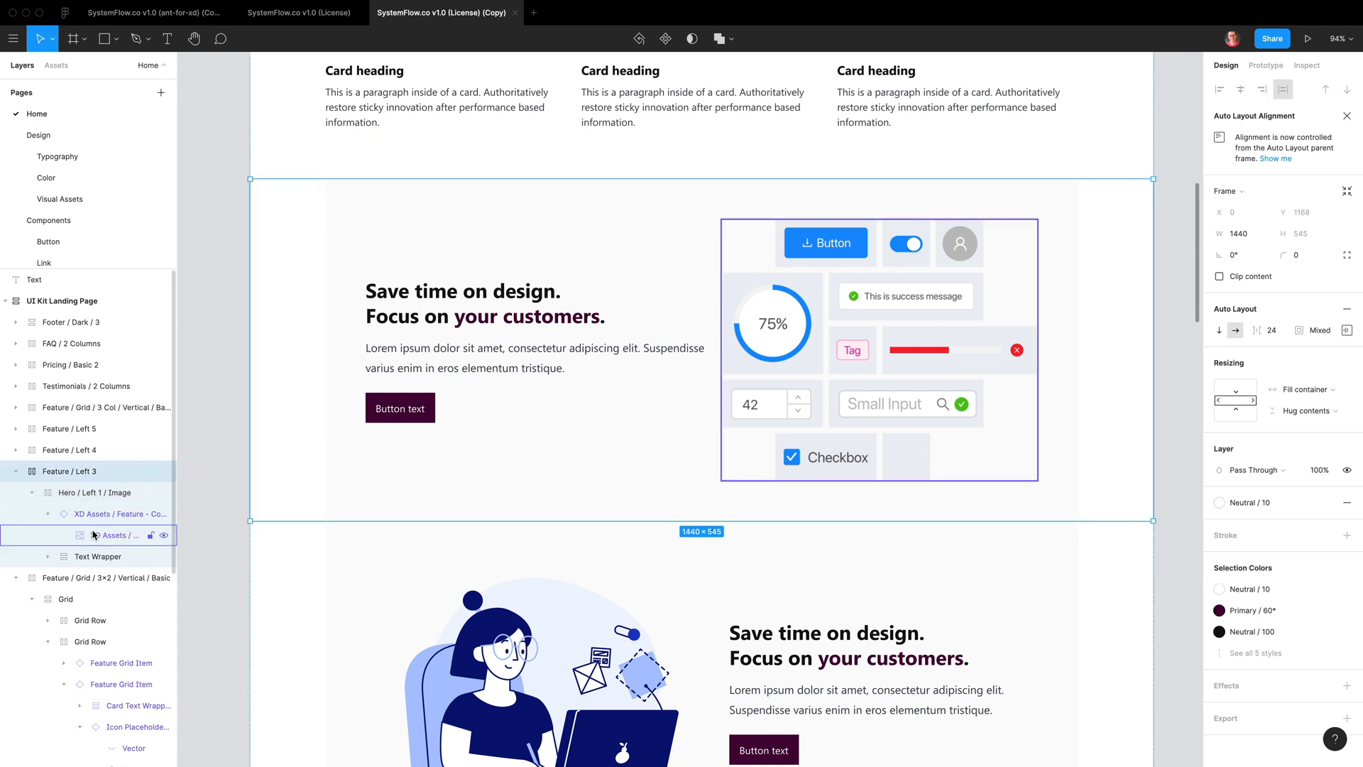
left_click(93, 560)
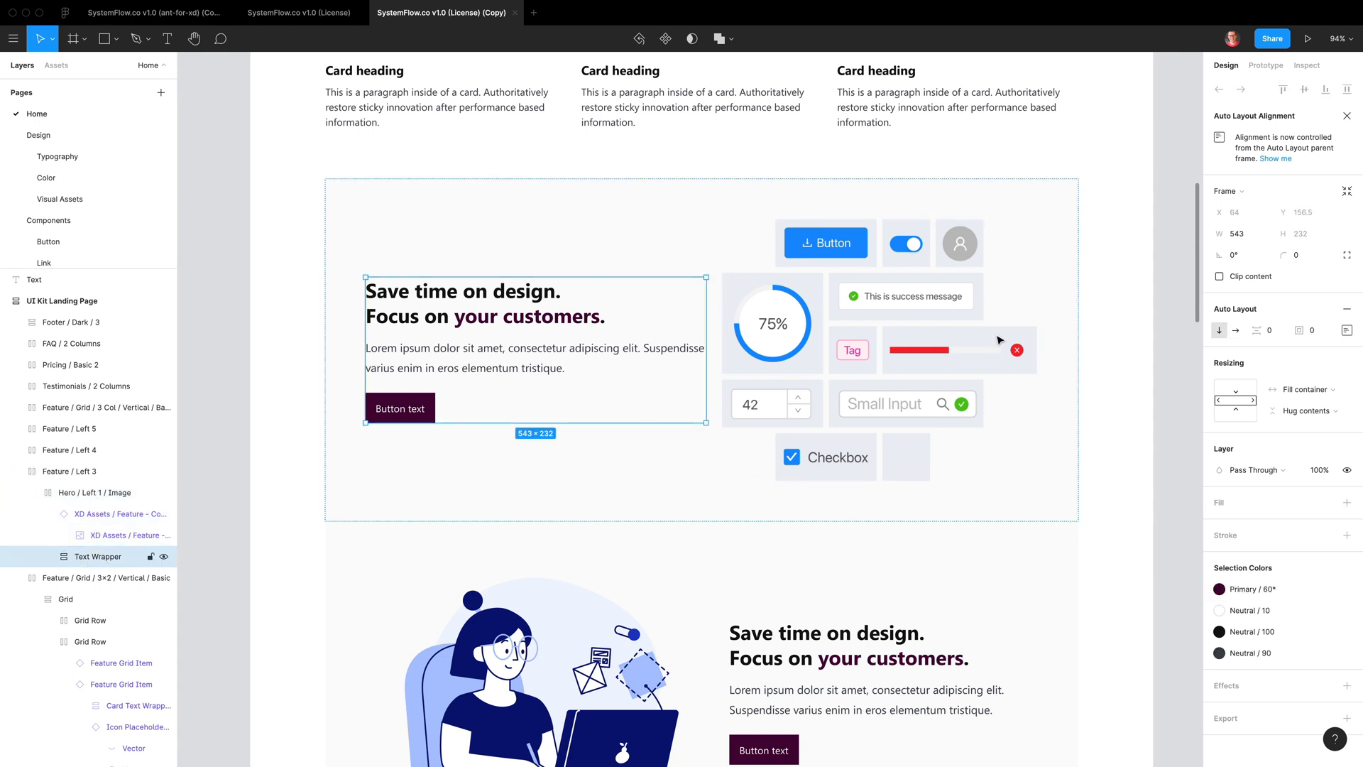
left_click(1346, 330)
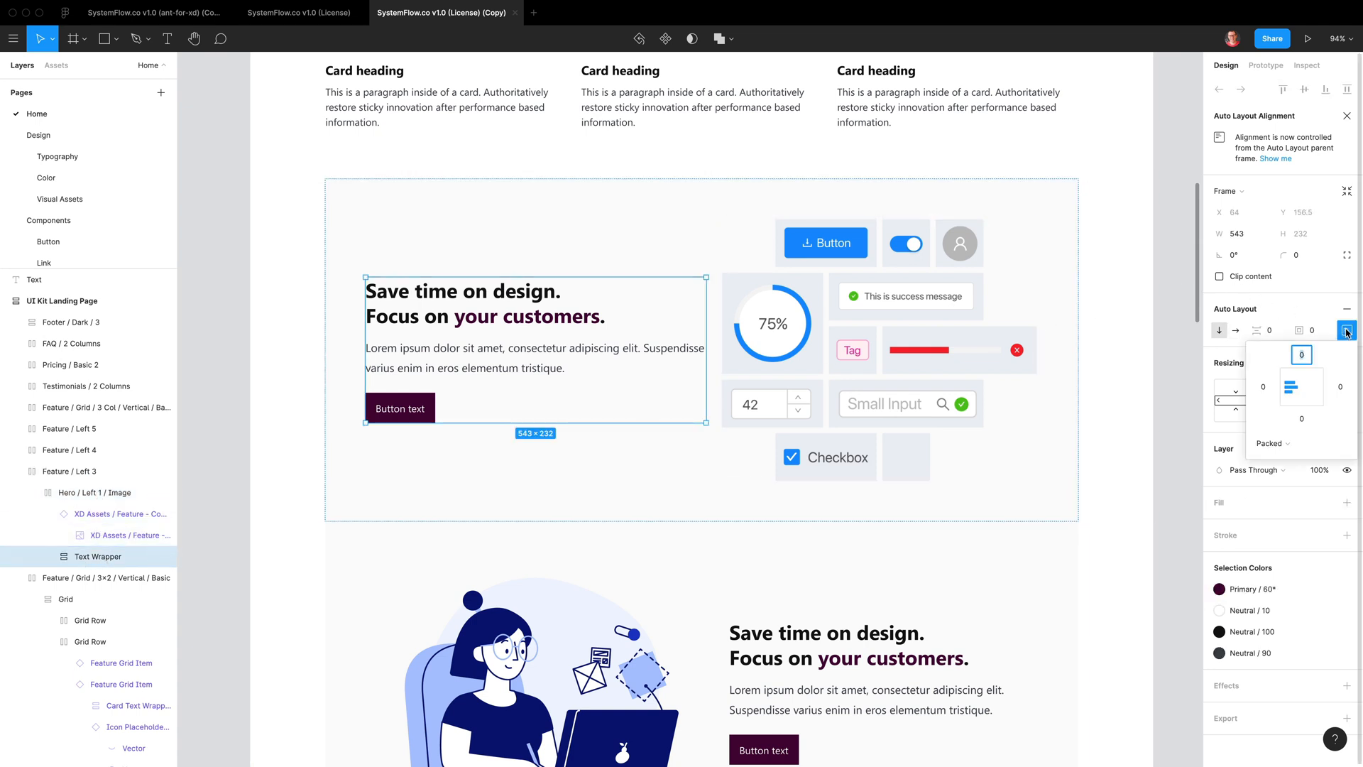
left_click(1341, 387)
type("64")
key("Return")
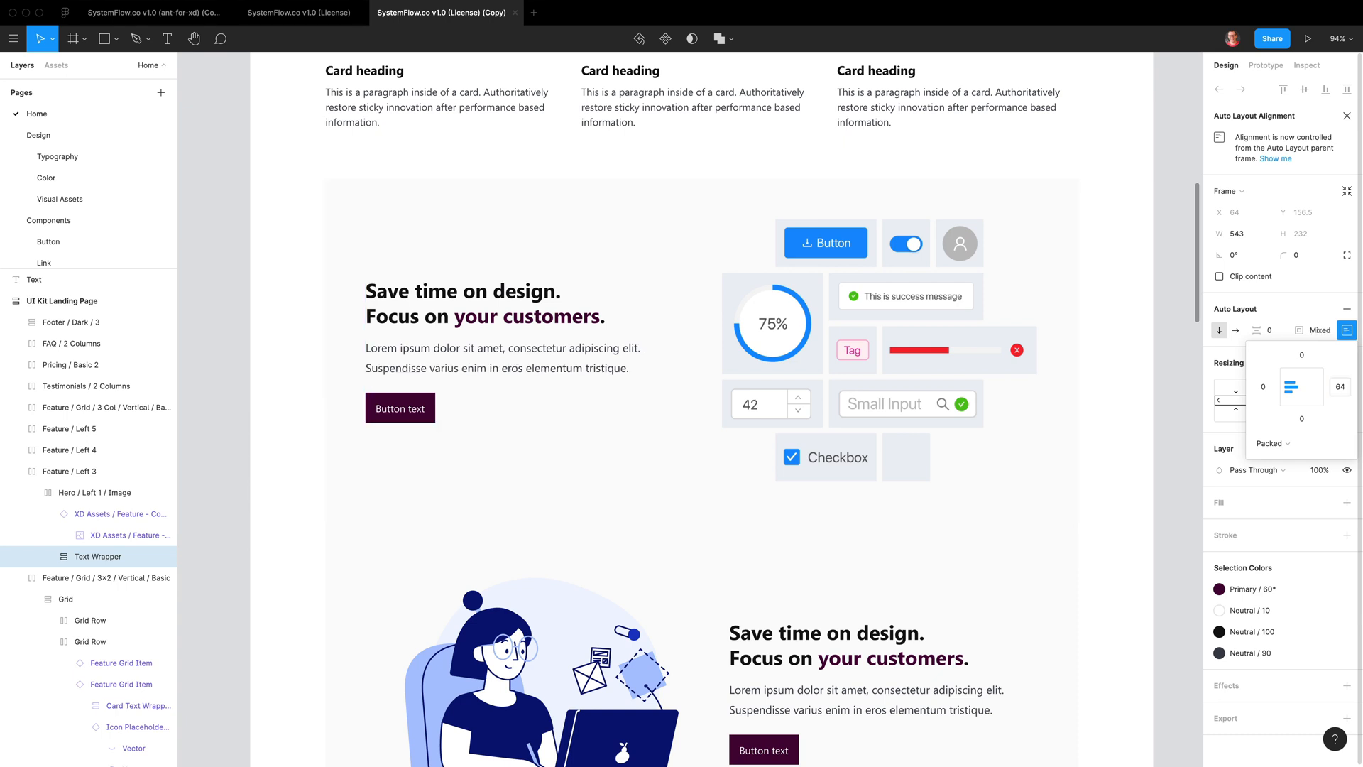
left_click(1141, 361)
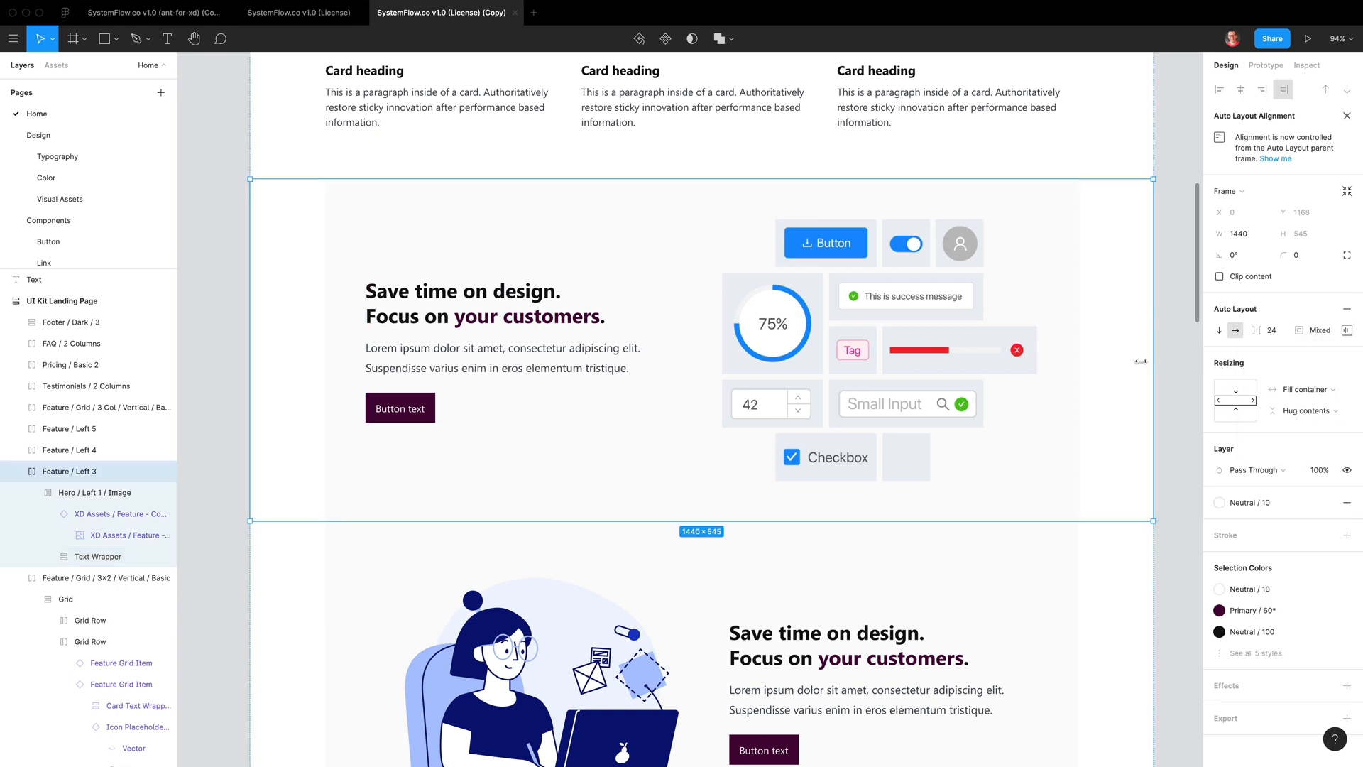
Check the testimonials section in the ant-for-xd reference file, and delete the "Our happy customers" title block from the landing page copy
scroll(856, 314, "down", 10)
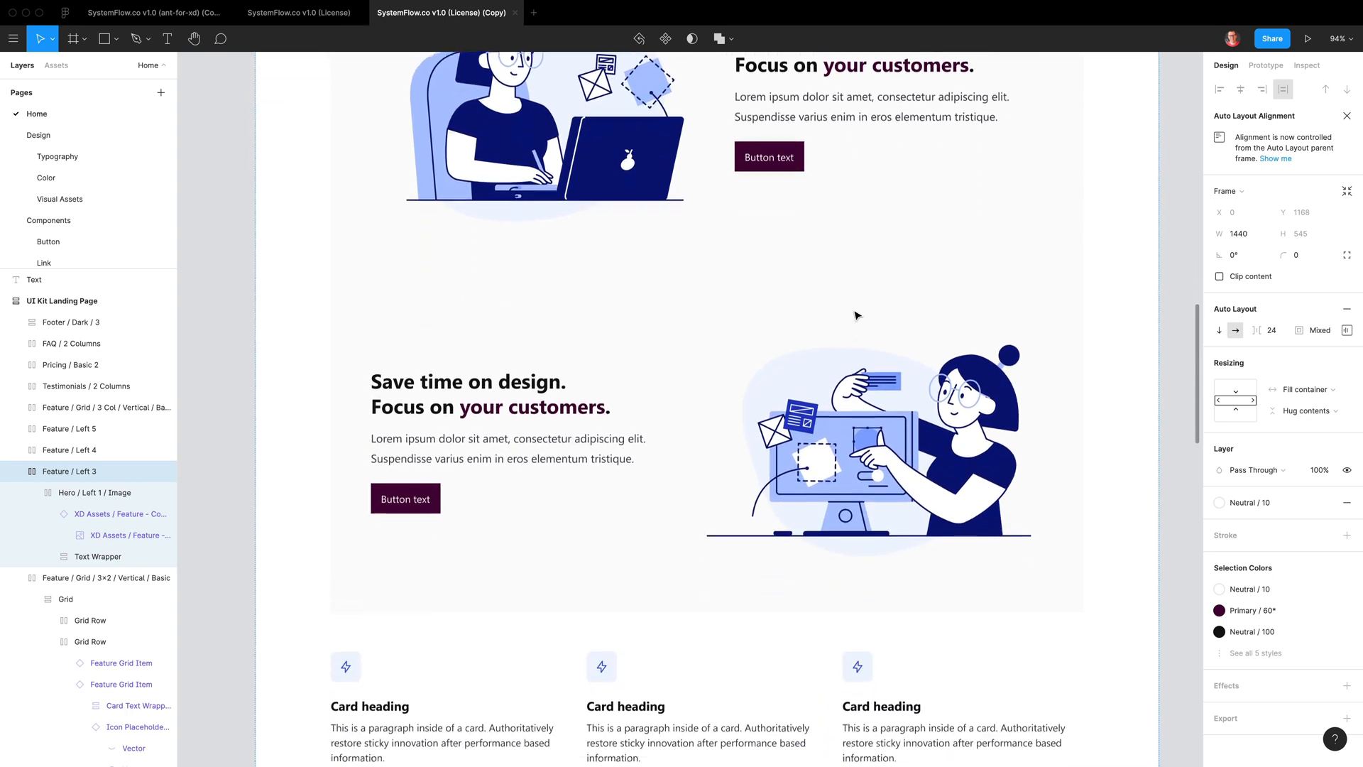
scroll(857, 314, "down", 6)
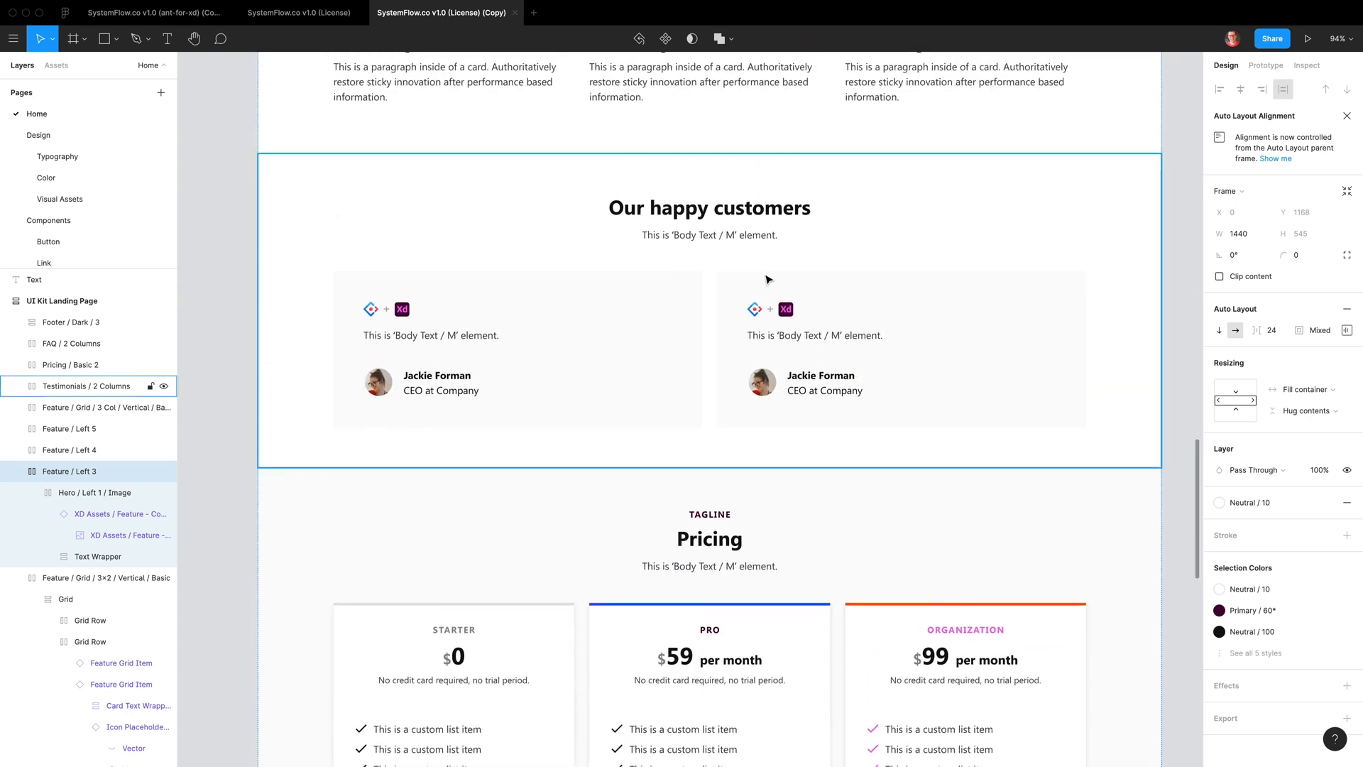
double_click(721, 245)
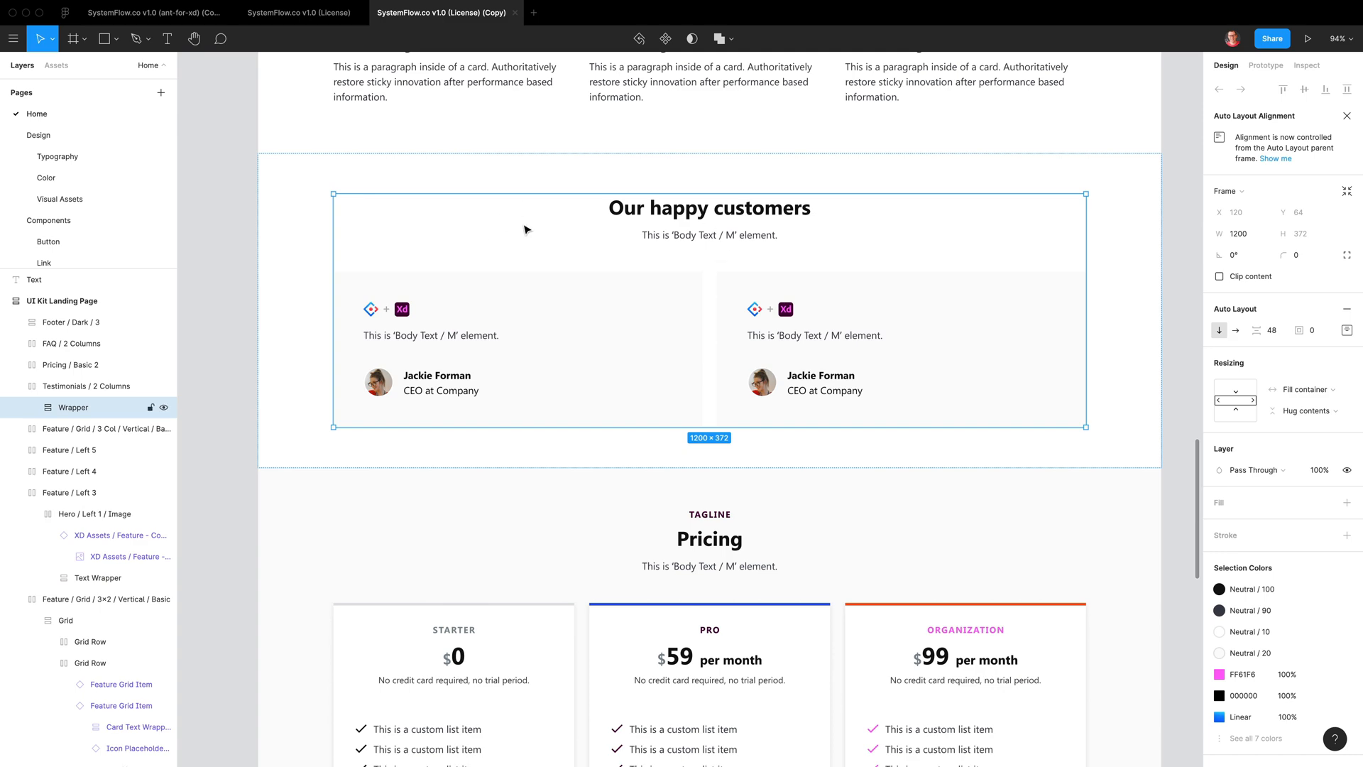
left_click(193, 14)
scroll(730, 350, "down", 15)
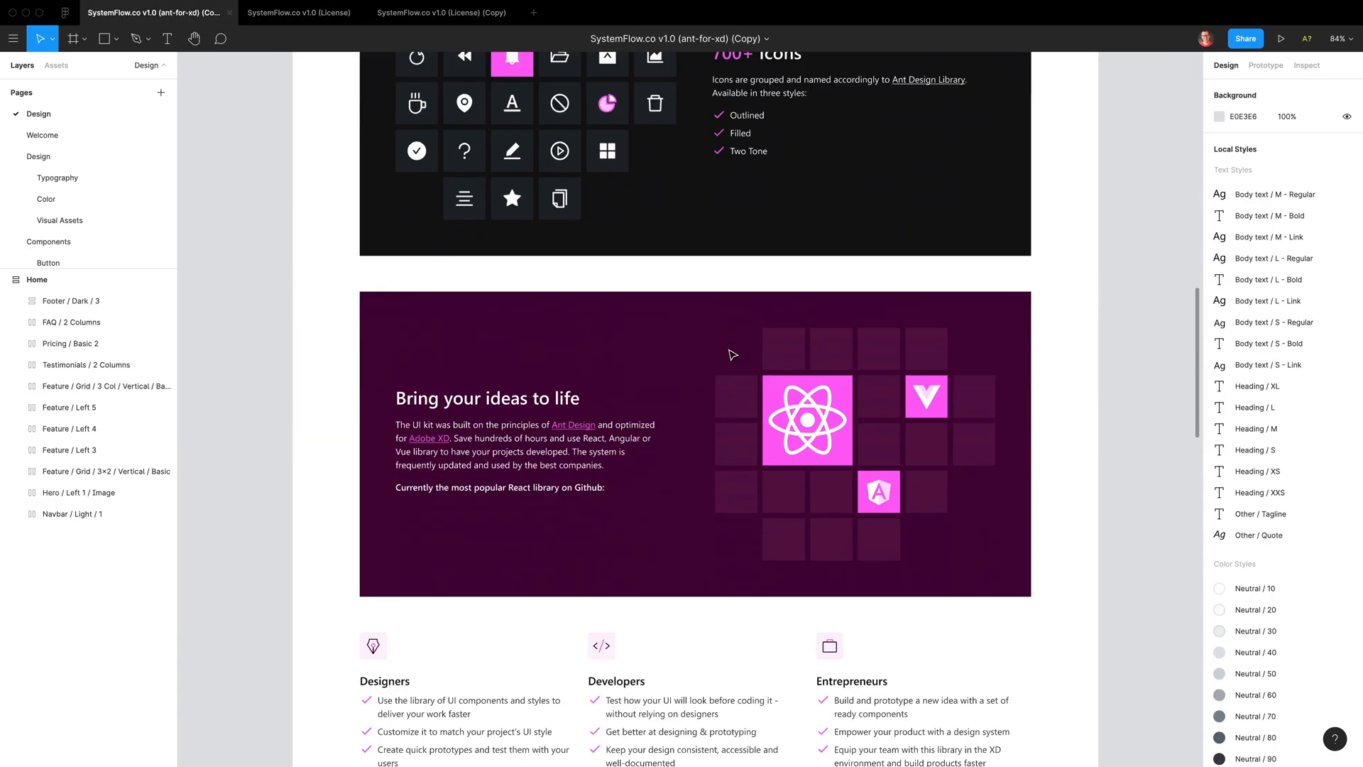
scroll(731, 354, "down", 2)
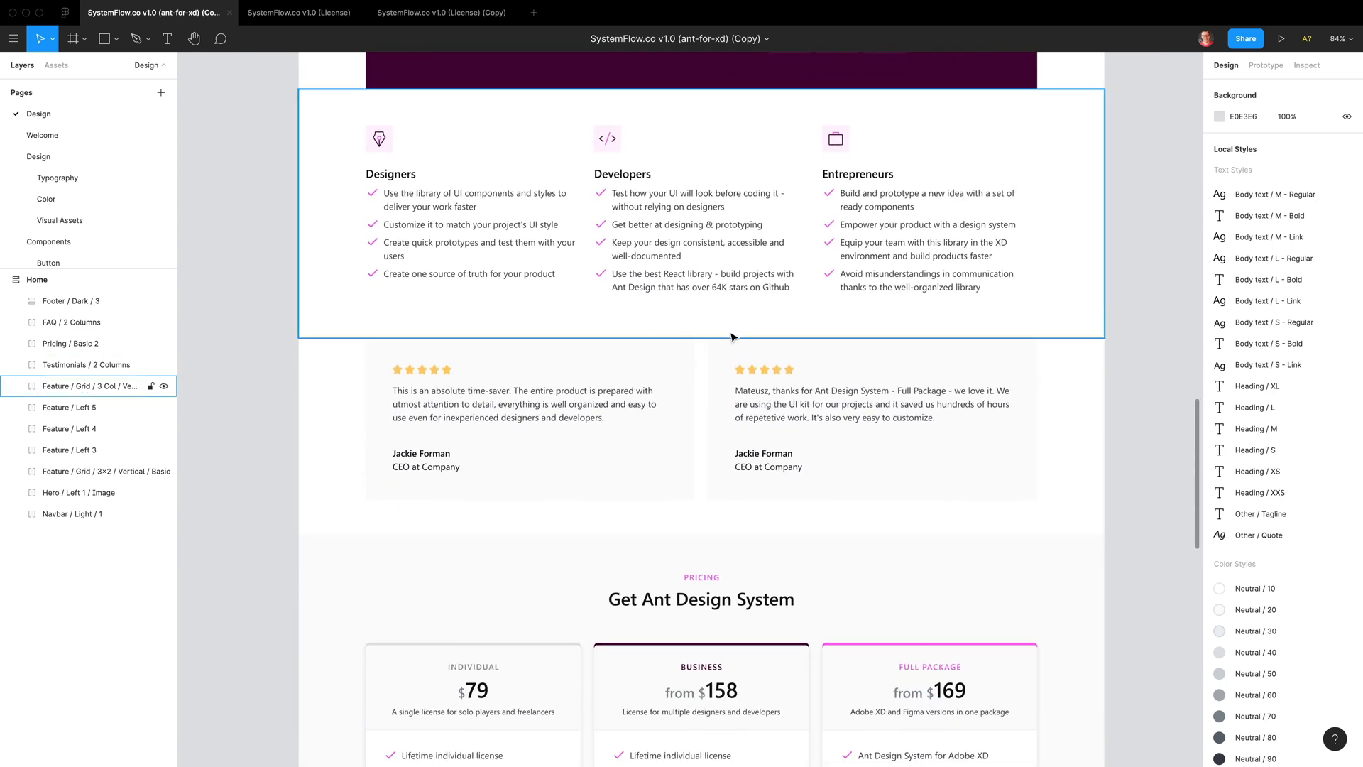
left_click(416, 14)
left_click(719, 218)
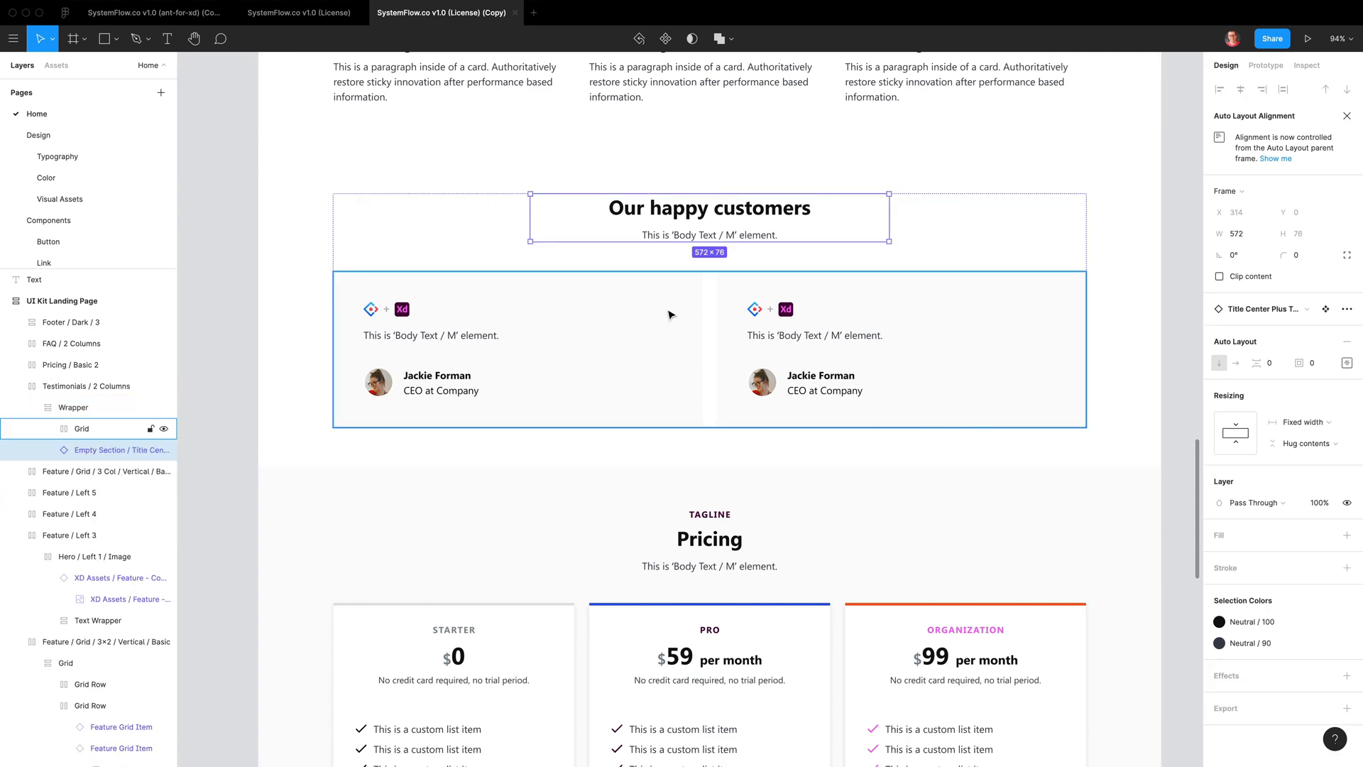
key("Delete")
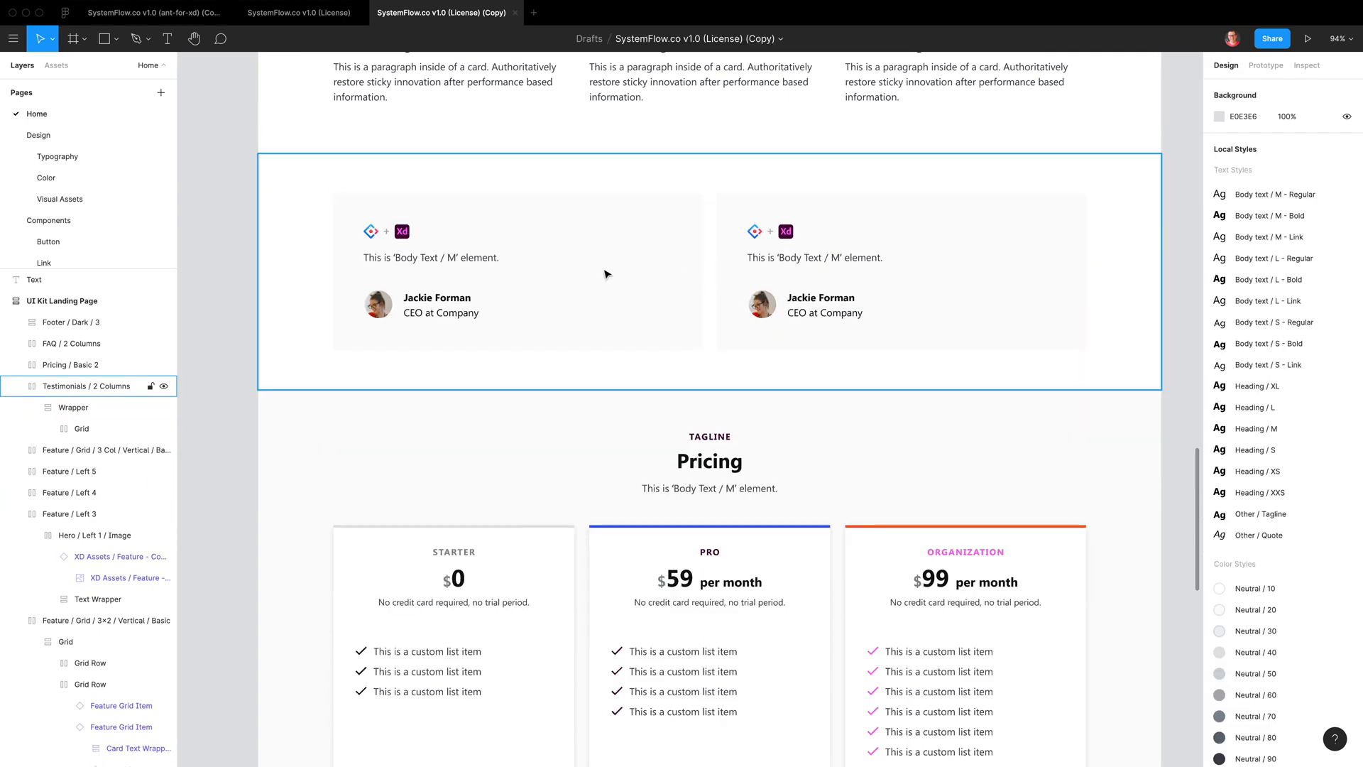
Hide the avatar ellipses in both testimonial boxes of the Testimonials / 2 Columns section
left_click(596, 275)
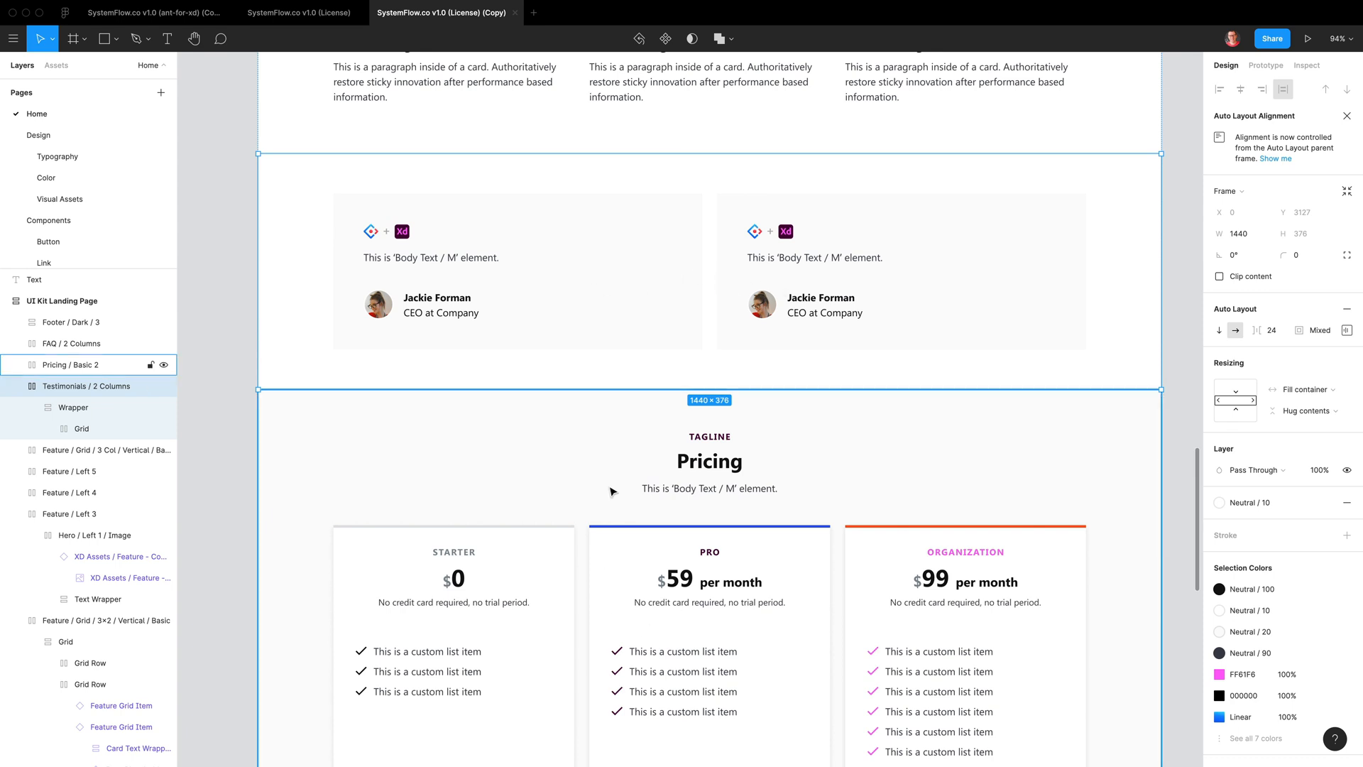
left_click(389, 309, "super")
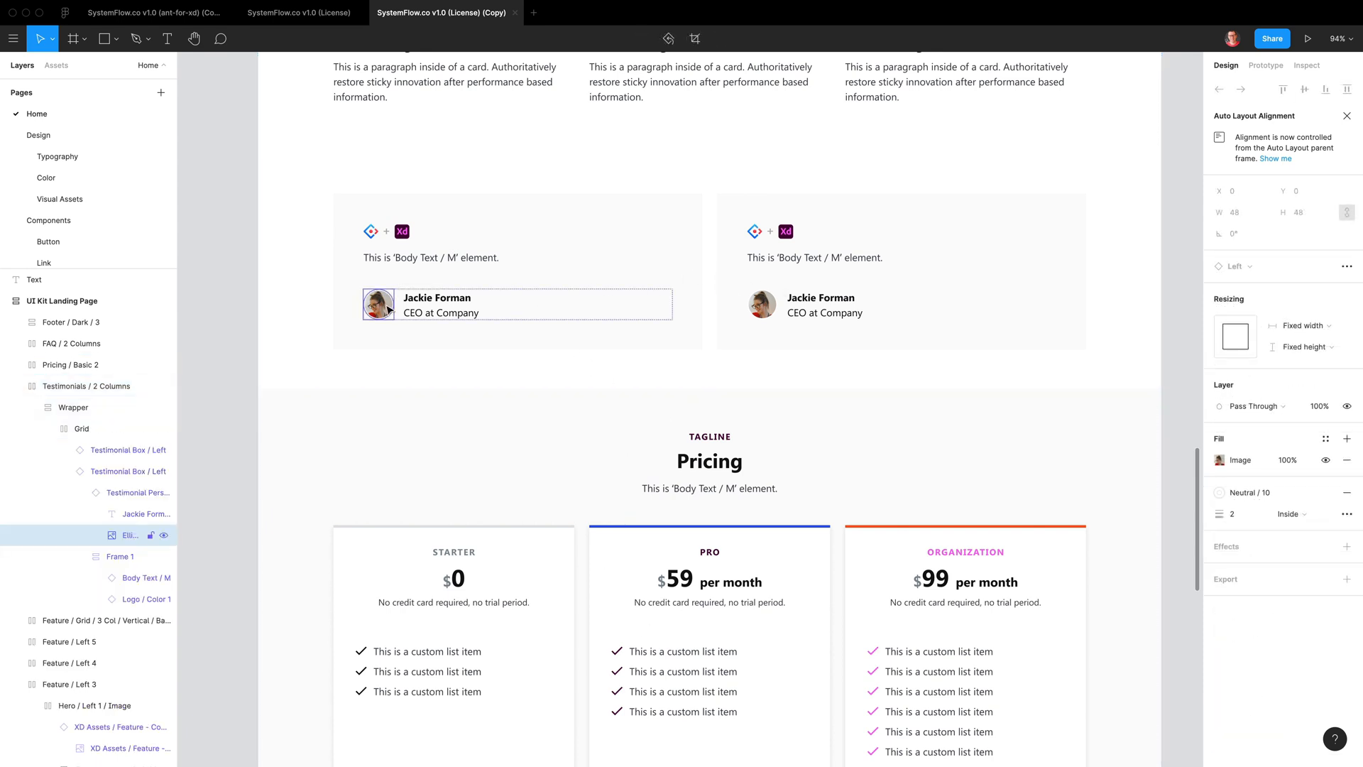
left_click(64, 449)
left_click(130, 513, "shift")
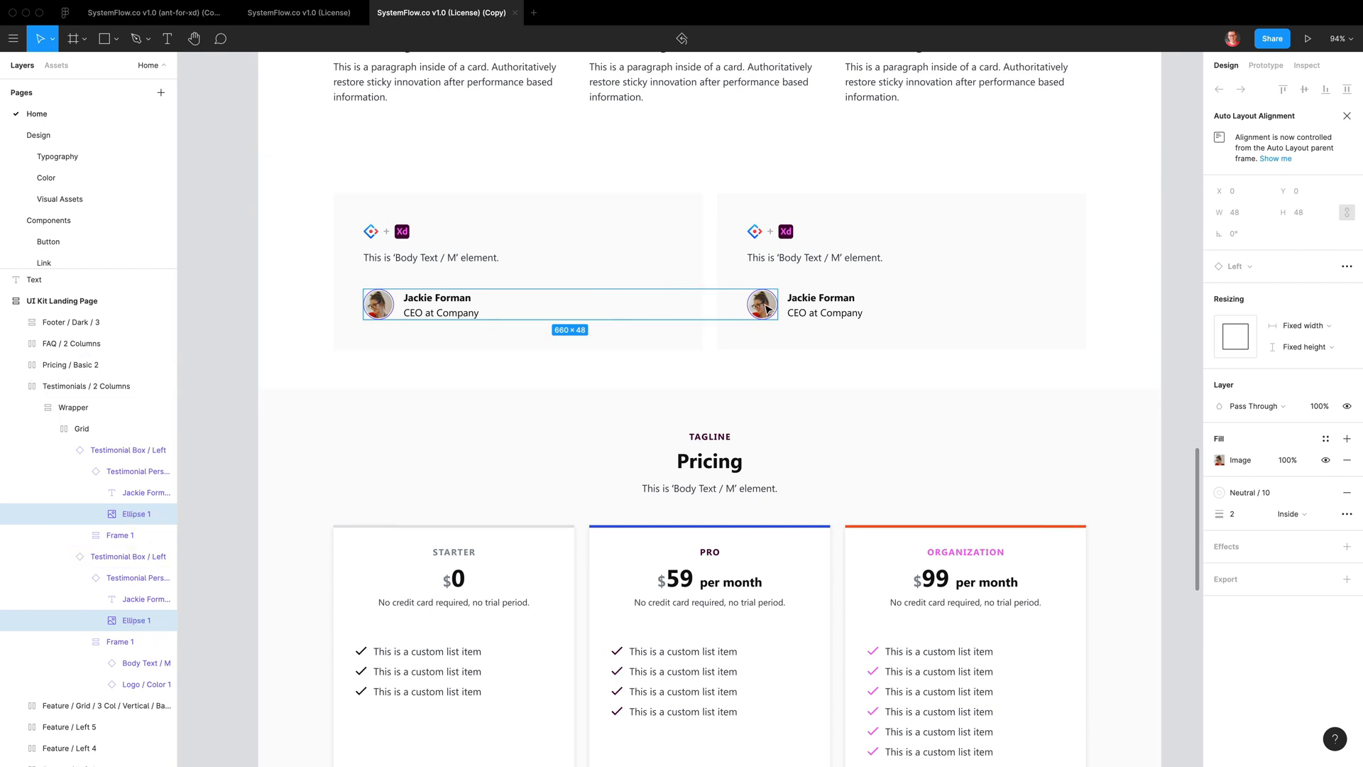
left_click(1348, 407)
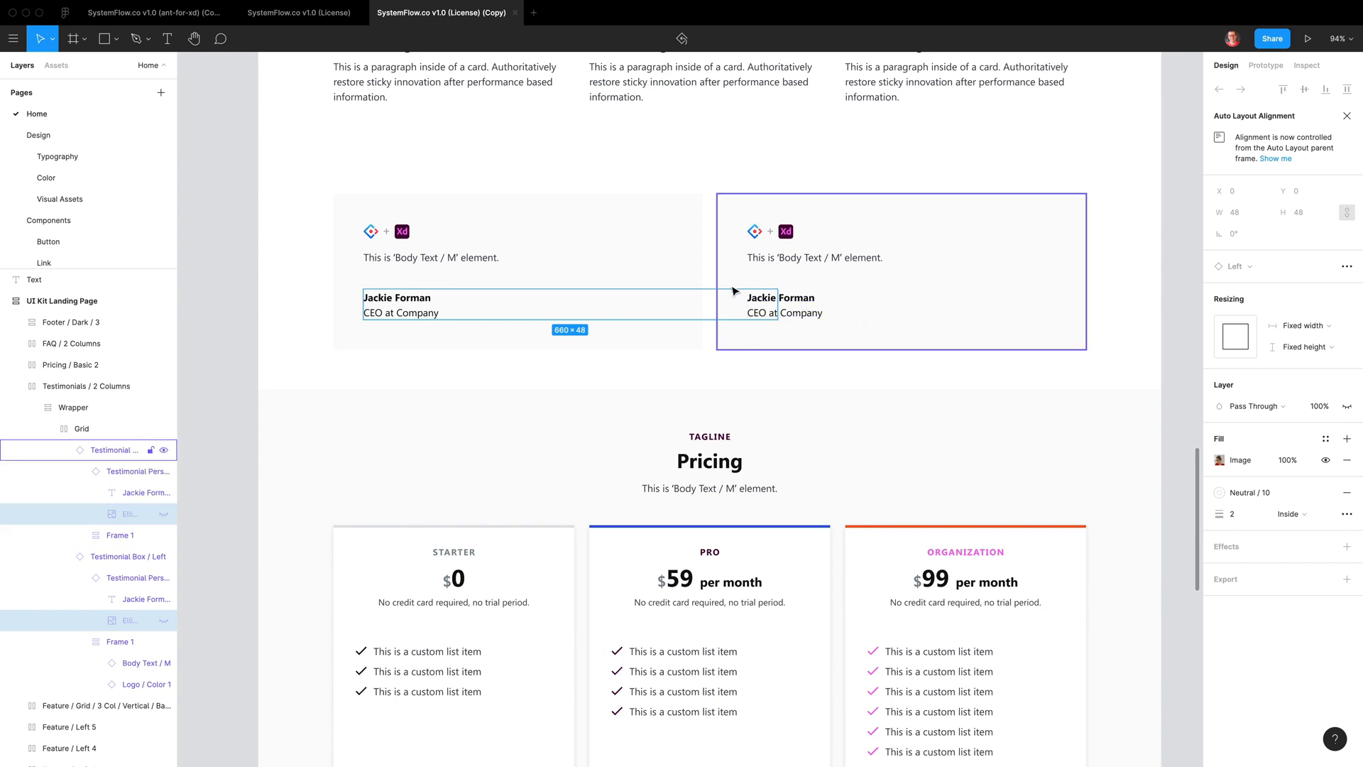
Hide the Body Text / M subtitle block beneath the Pricing heading
scroll(757, 330, "down", 1)
scroll(757, 330, "down", 4)
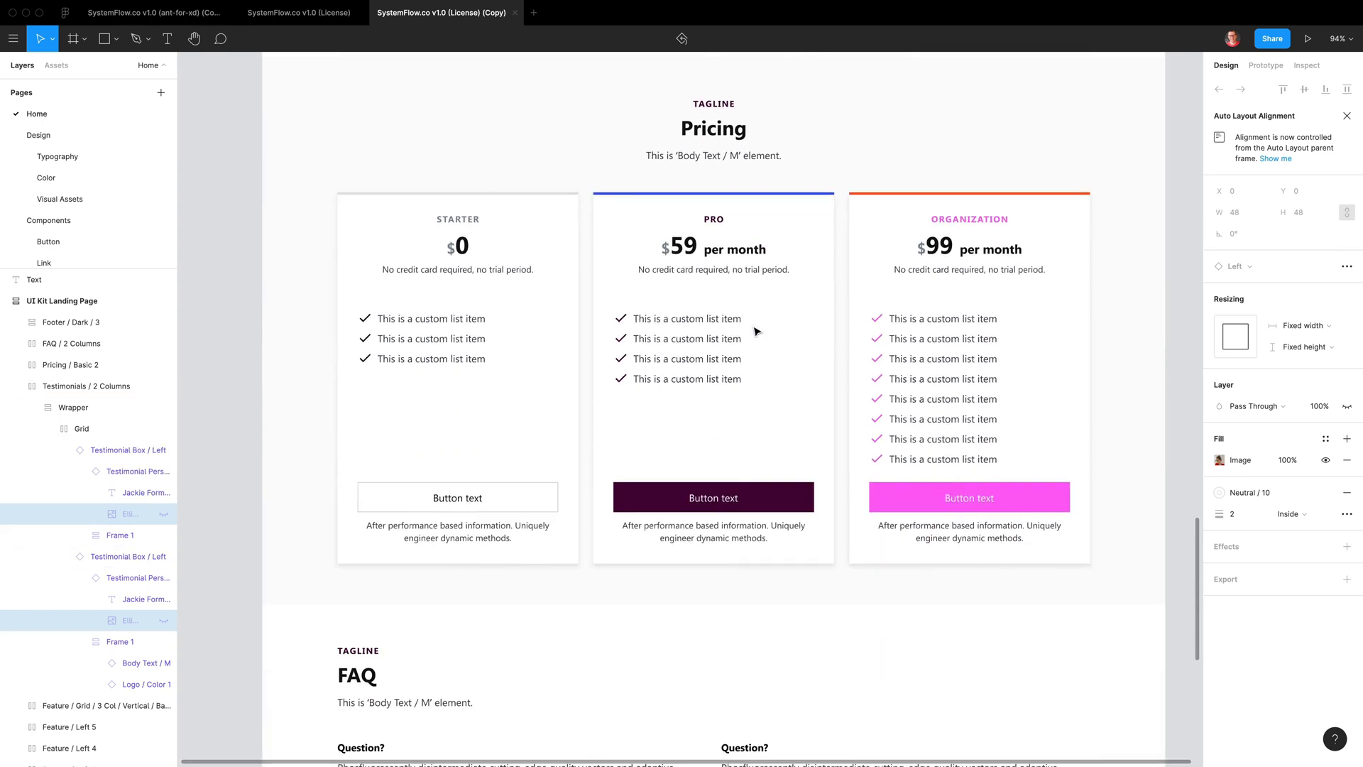
left_click(721, 162)
left_click(722, 163, "super")
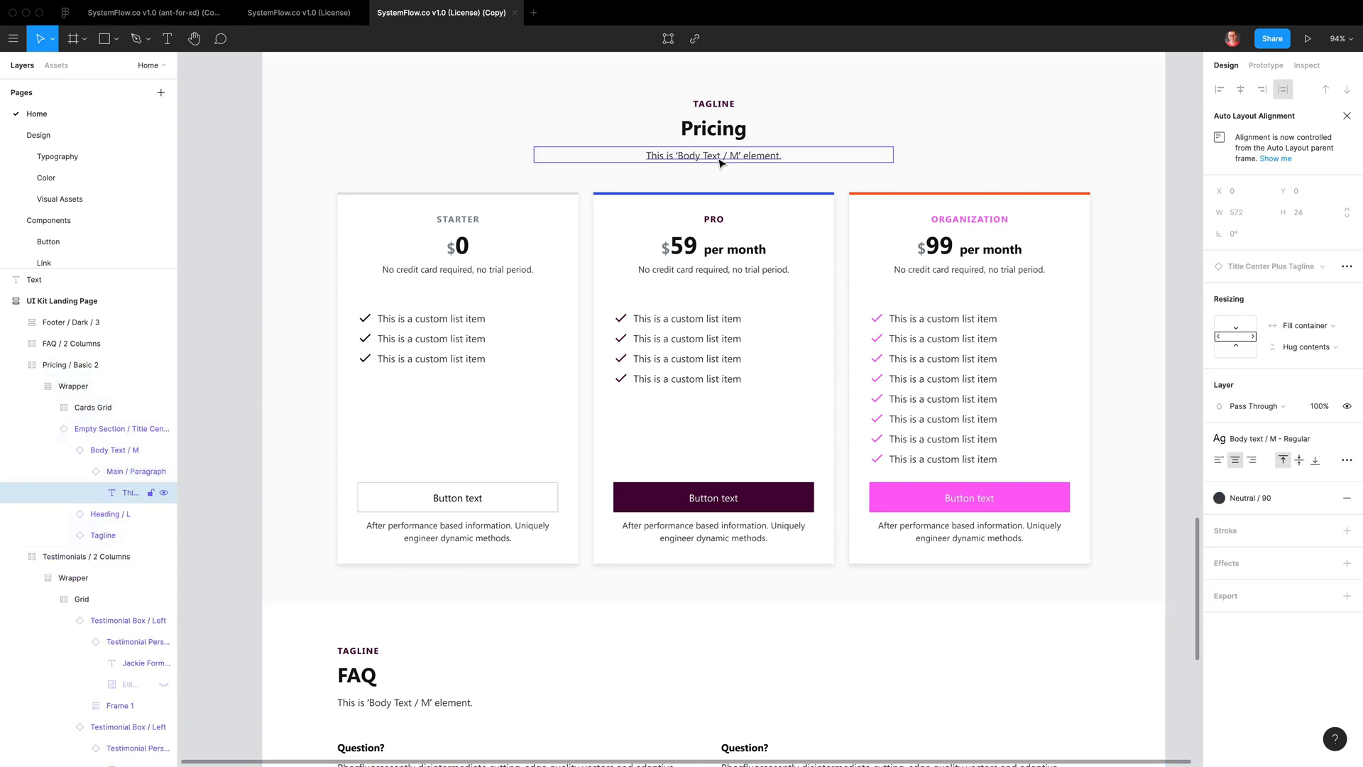
left_click(1346, 407)
left_click(1347, 408)
key("Delete")
scroll(736, 163, "up", 1)
left_click(722, 223, "super")
left_click(721, 213)
left_click(720, 231)
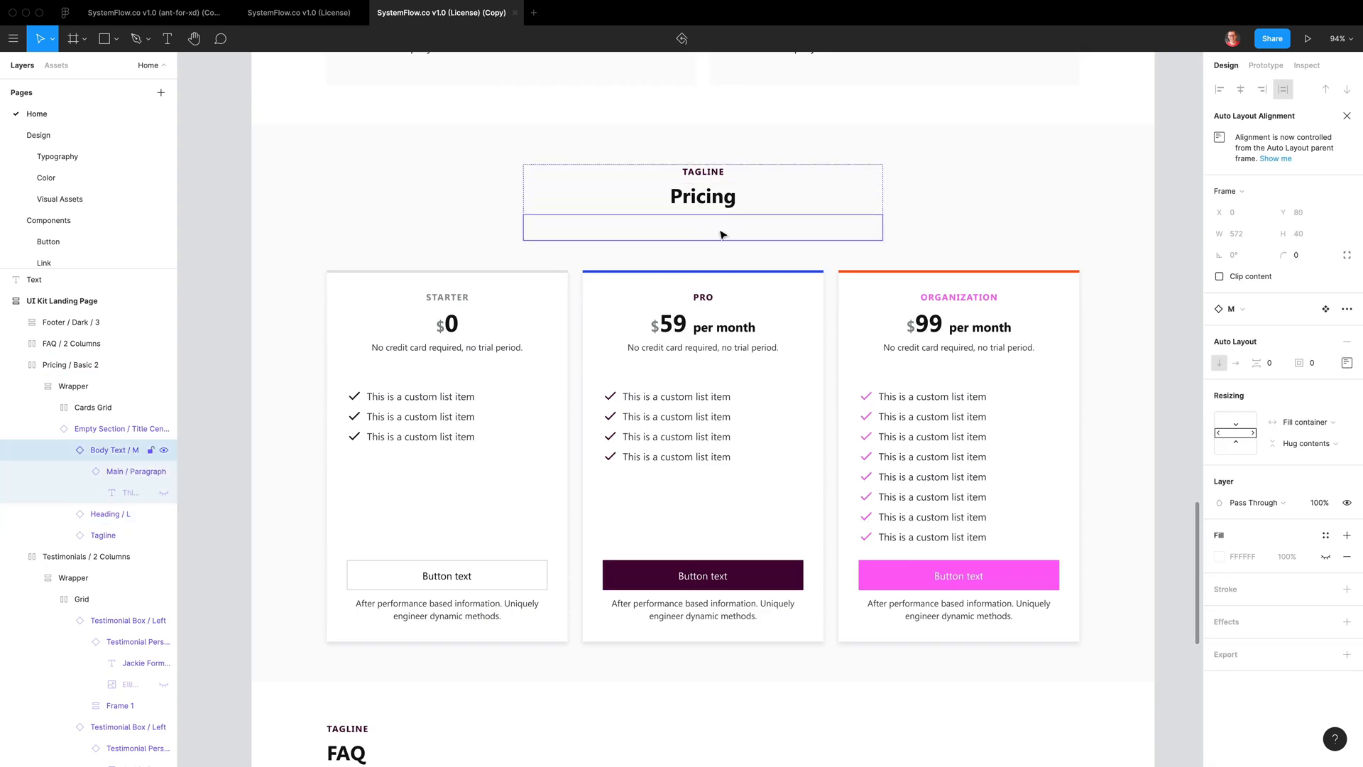
key("Delete")
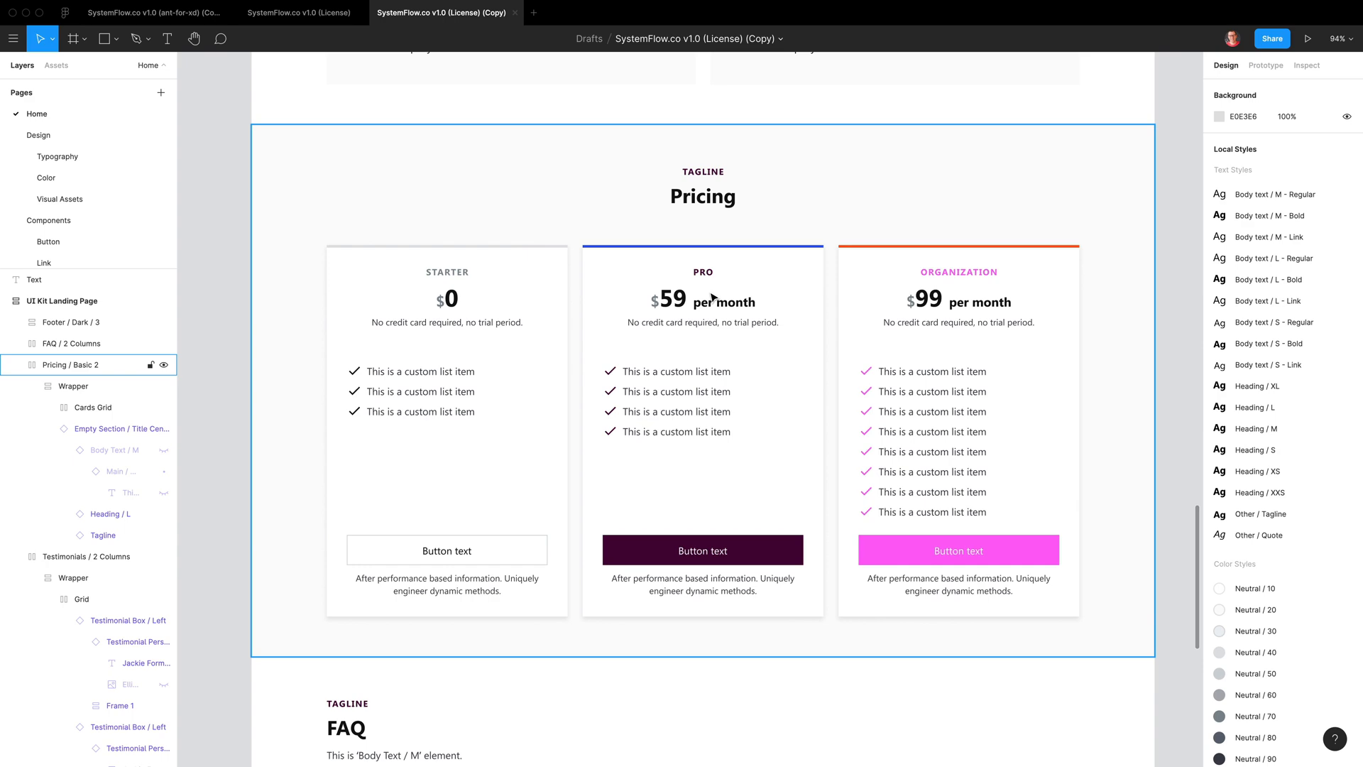
Review the landing page copy and compare its hero buttons with those in the ant-for-xd reference file
scroll(712, 296, "down", 8)
scroll(712, 297, "up", 10)
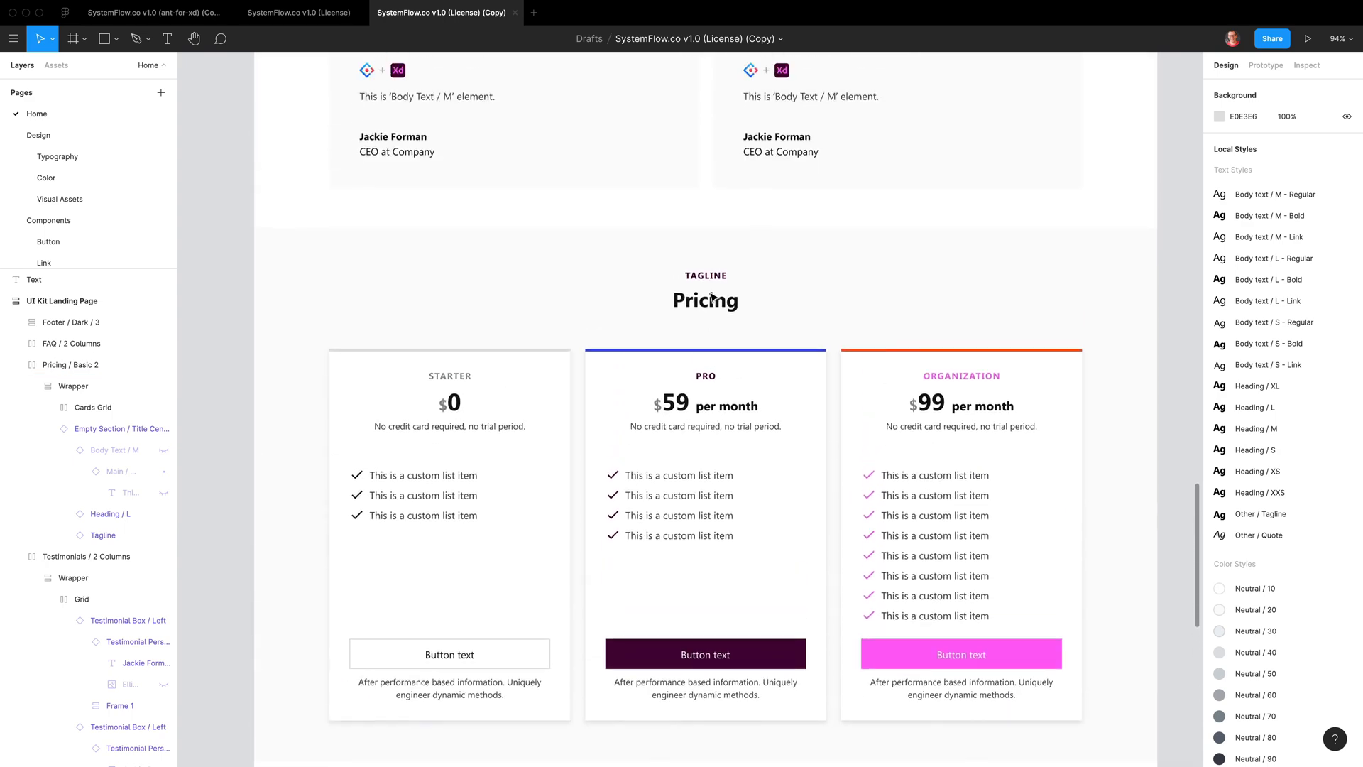
scroll(712, 297, "up", 3)
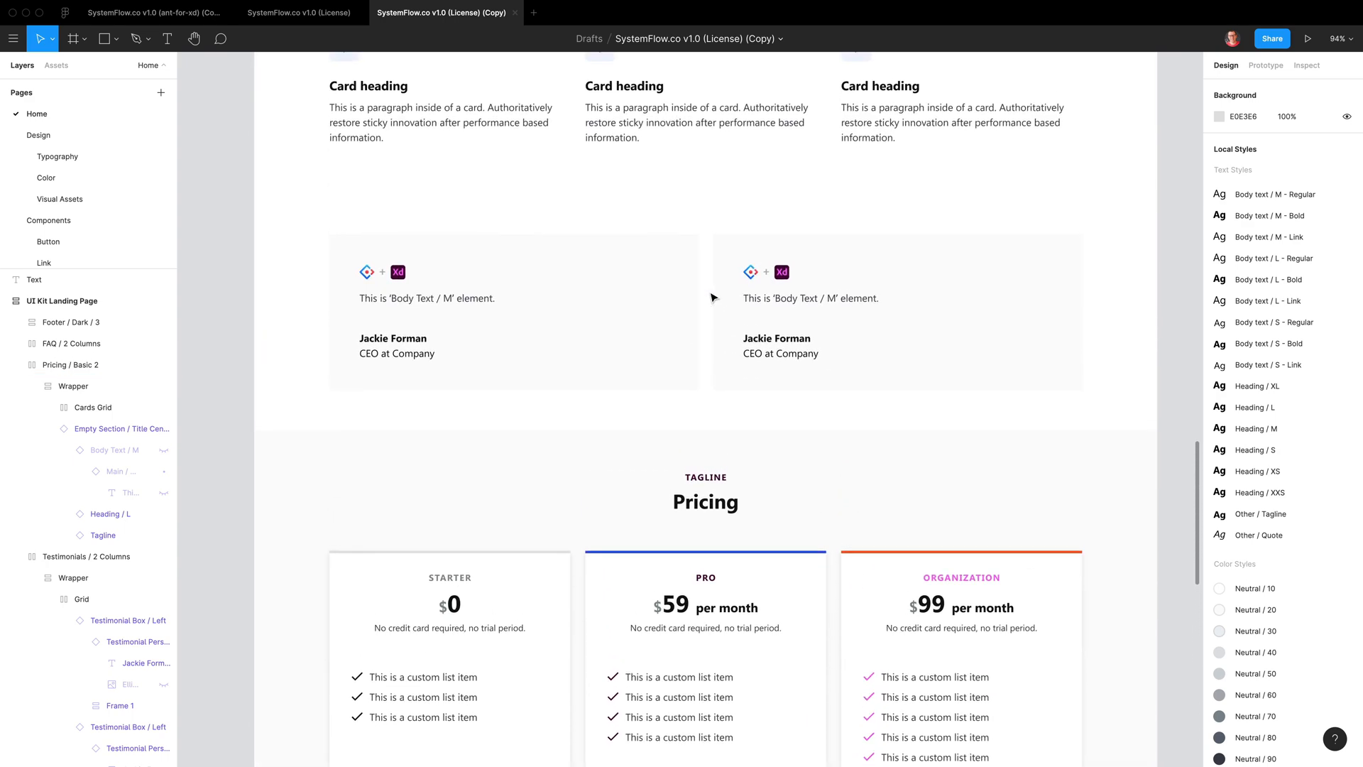
scroll(947, 382, "up", 20)
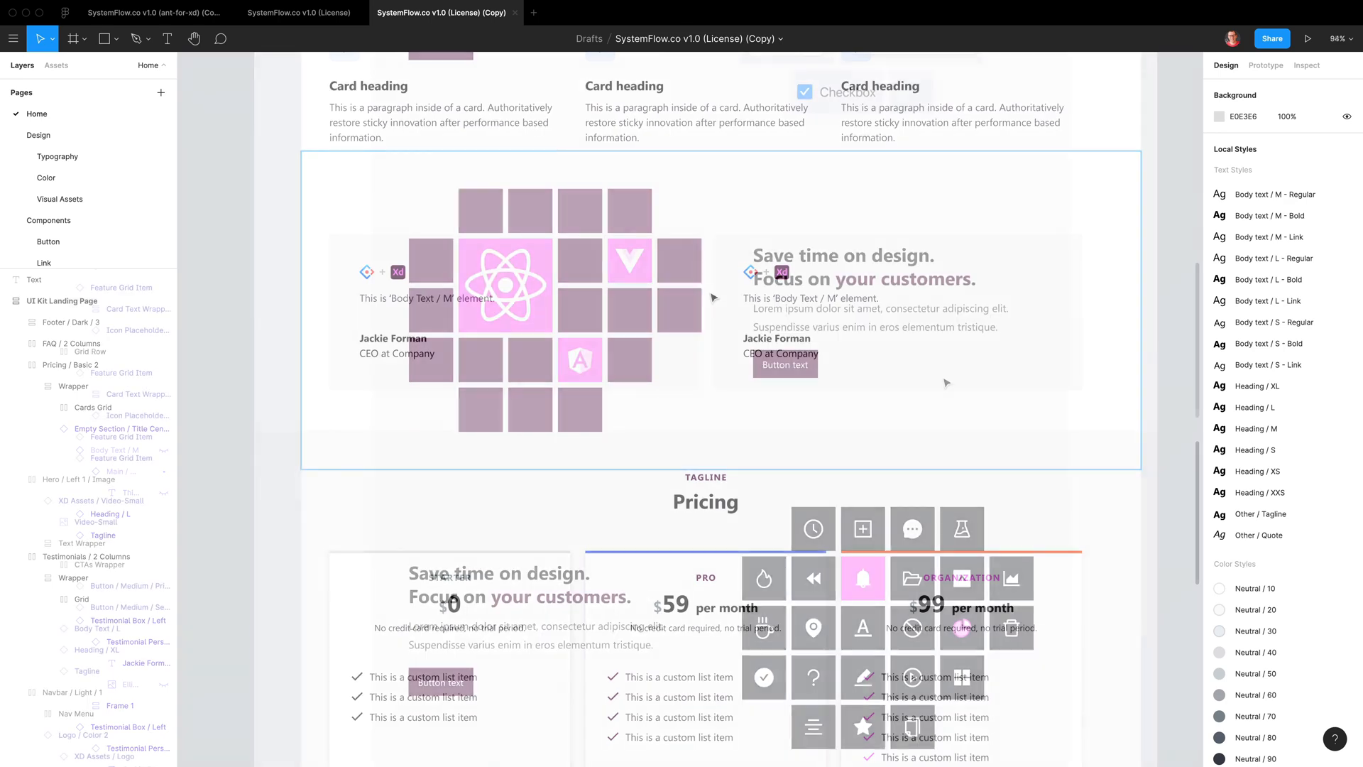
scroll(710, 398, "down", 1)
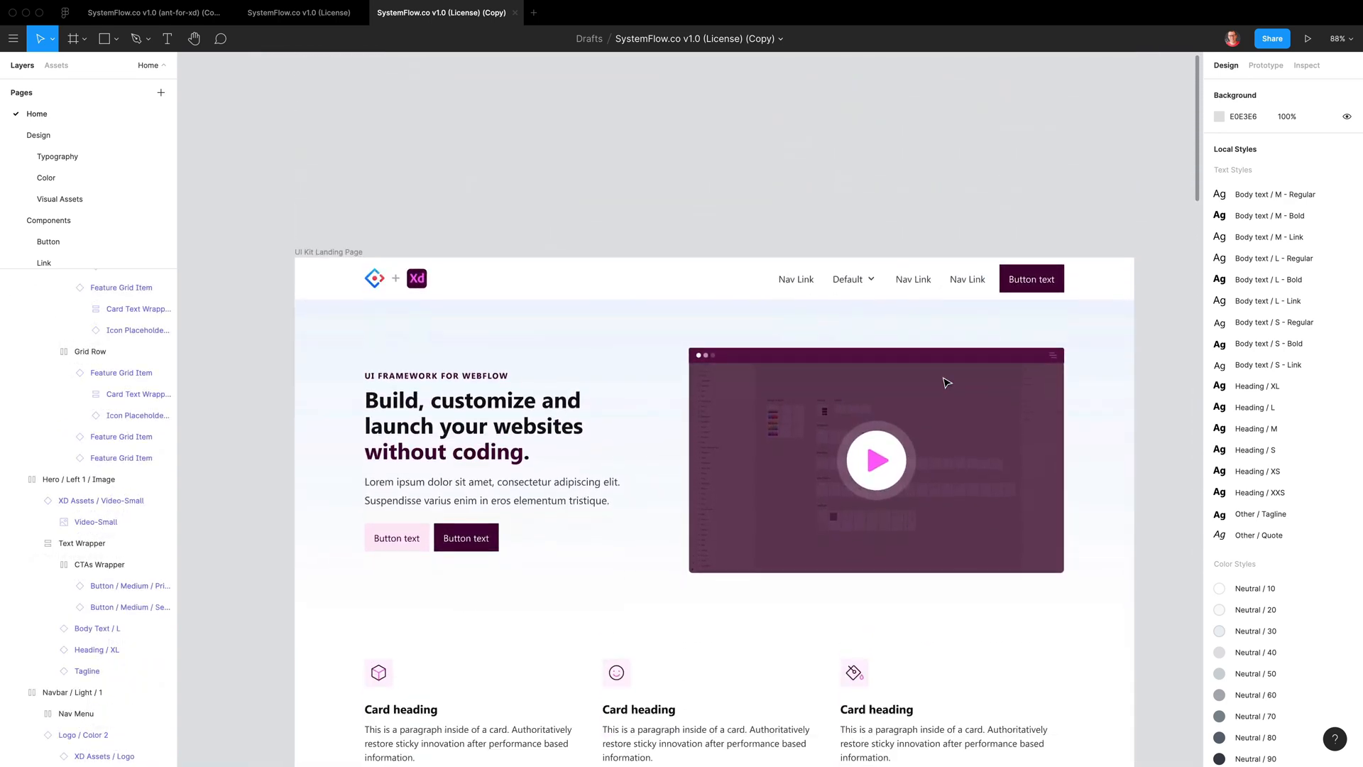
scroll(384, 396, "up", 5)
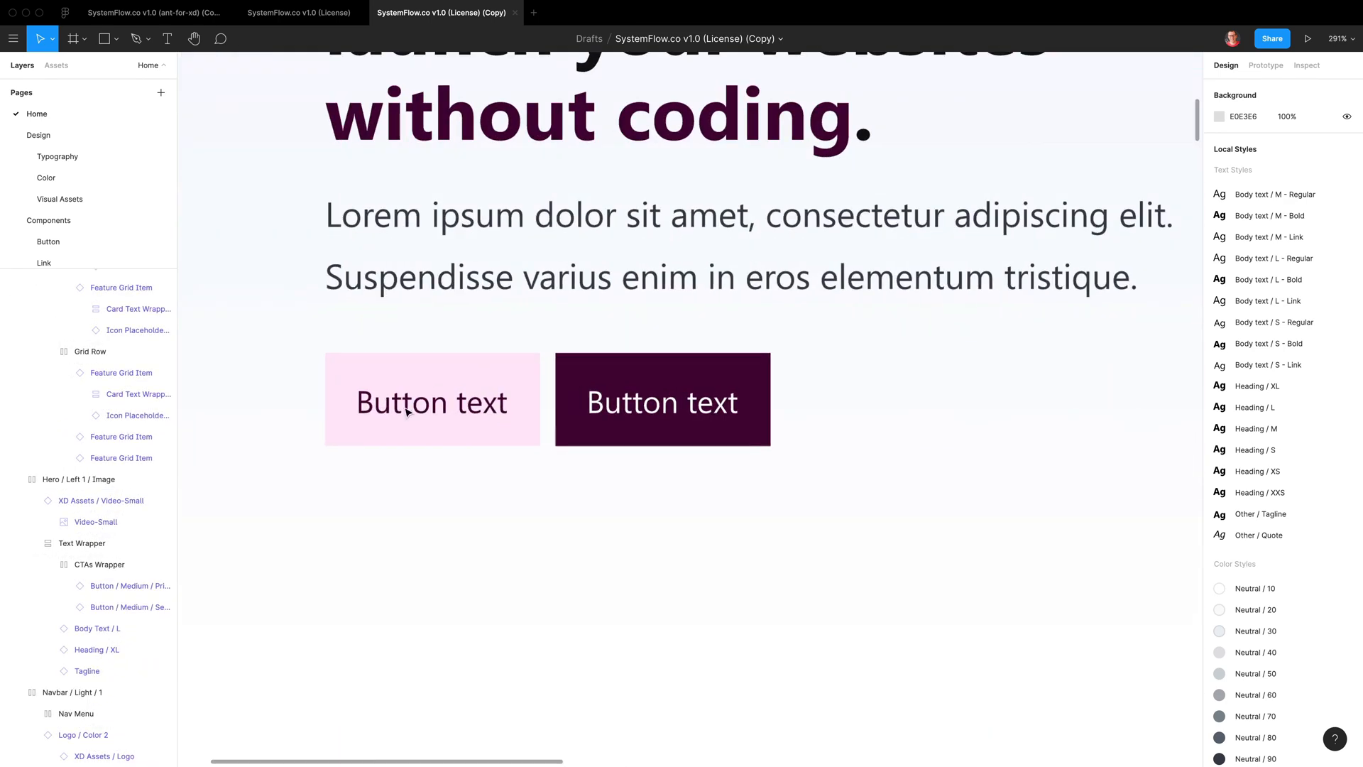
left_click(457, 440)
double_click(466, 435)
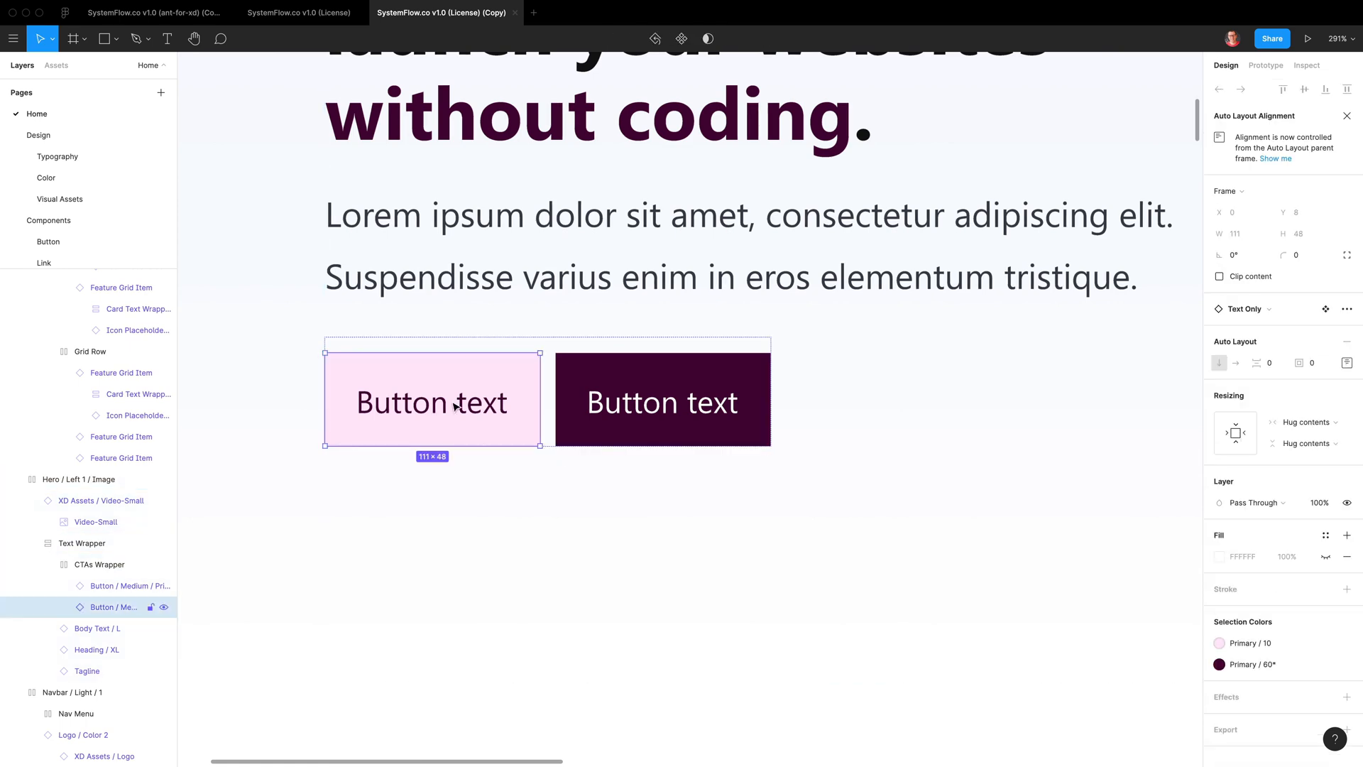
left_click(196, 12)
left_click(547, 369)
scroll(547, 369, "down", 3)
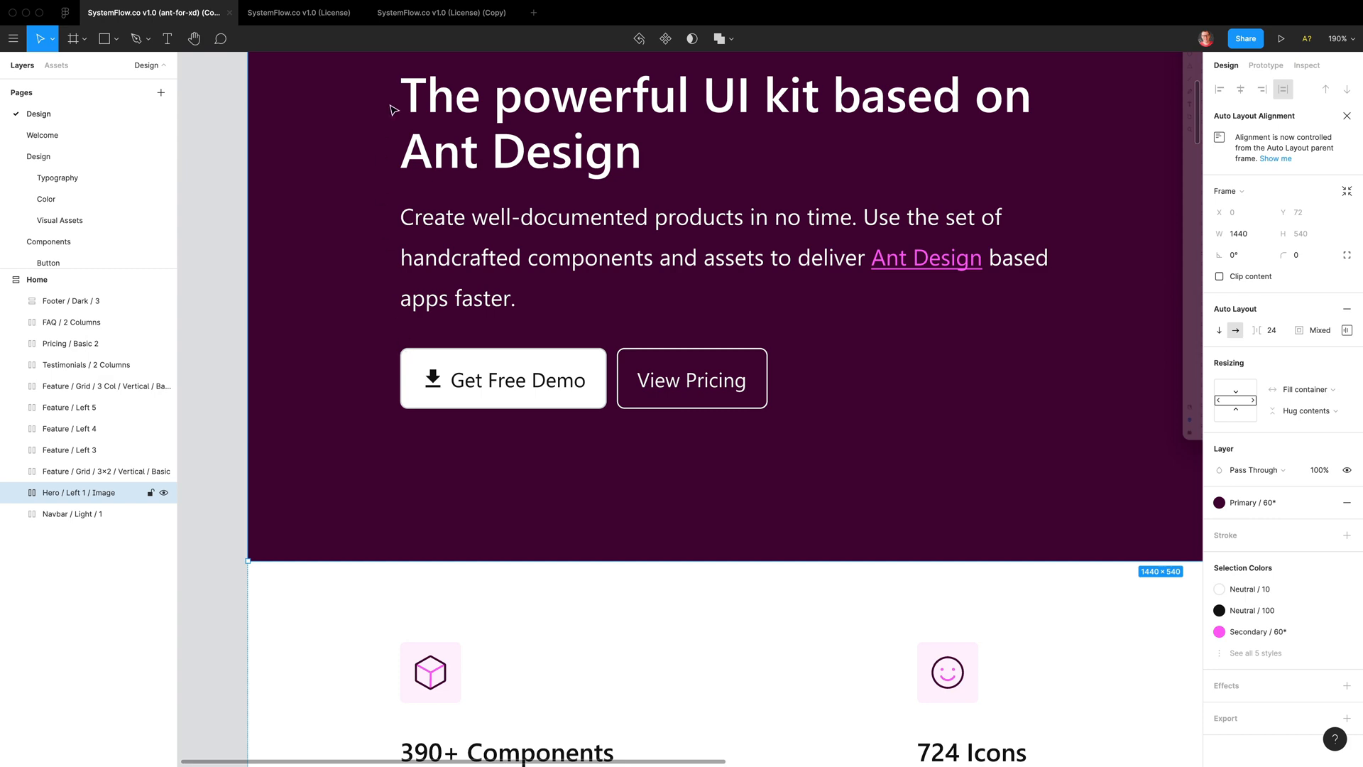
left_click(442, 12)
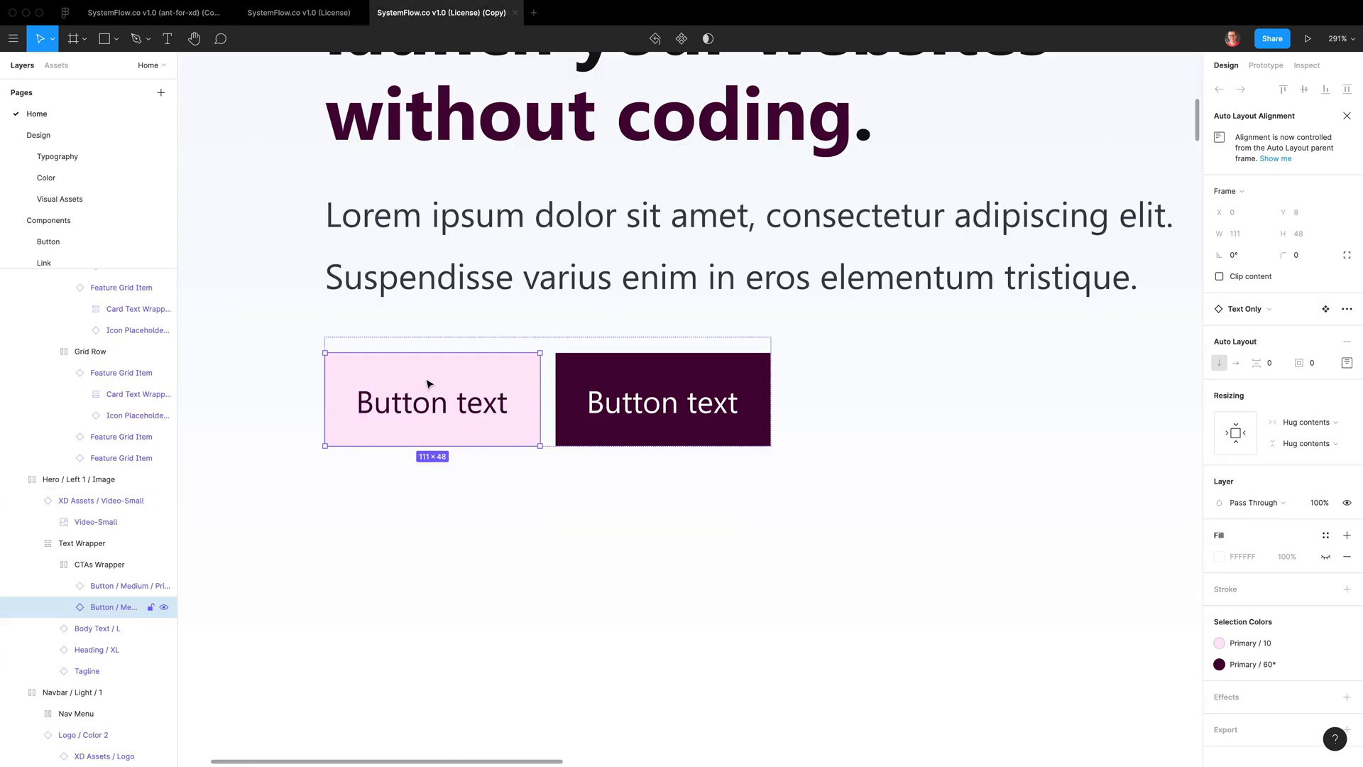
Go to the main component of the light hero button and set the corner radius of Main / Button / Medium and Small to 8
left_click(1325, 309)
left_click(511, 429)
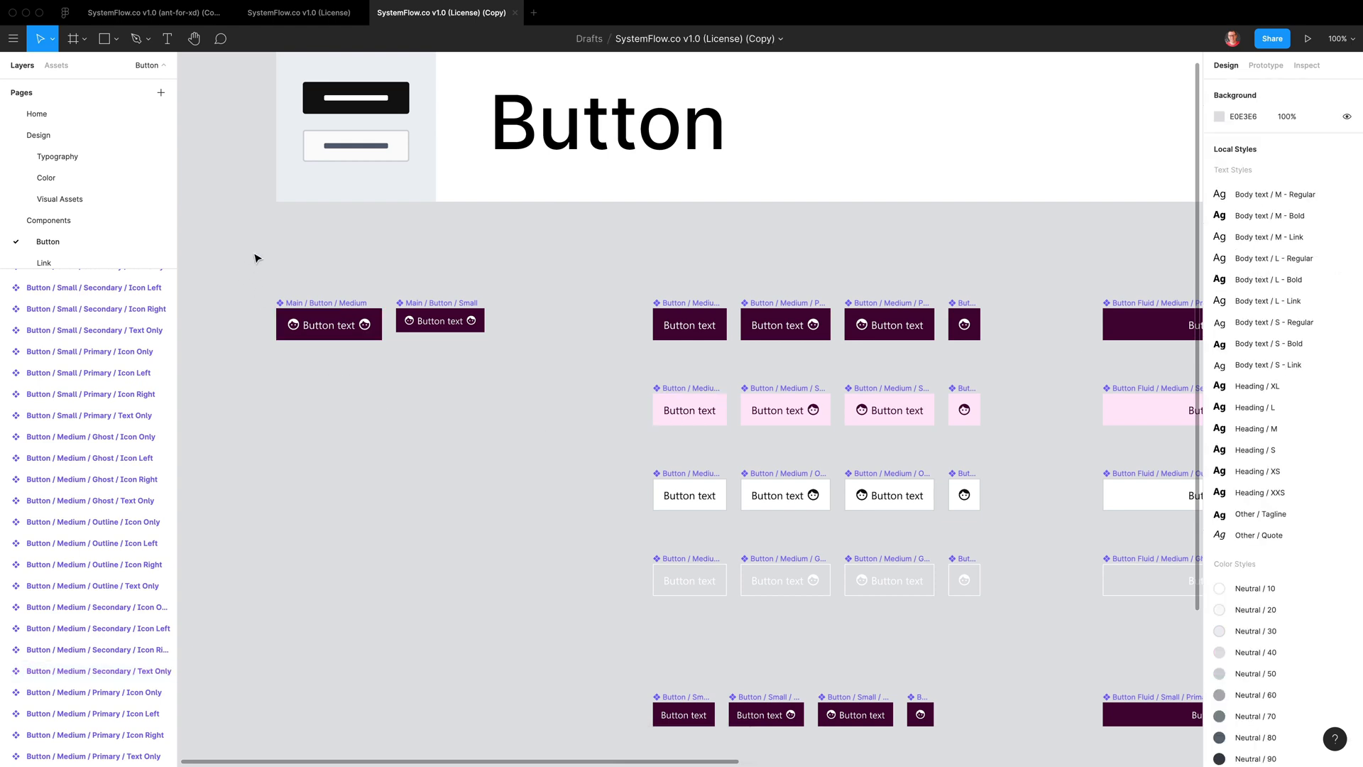
left_click_drag(242, 249, 531, 453)
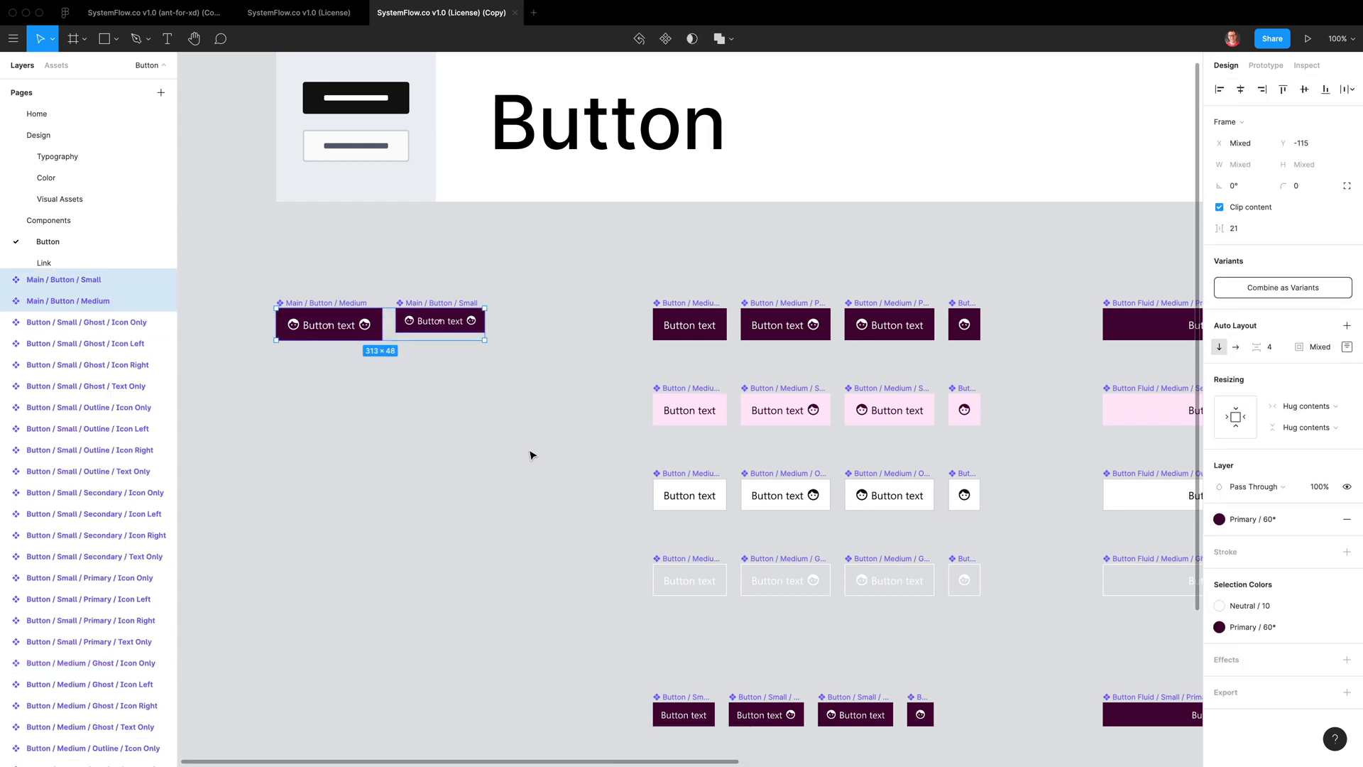
left_click(1301, 188)
type("8")
key("Return")
left_click(544, 333)
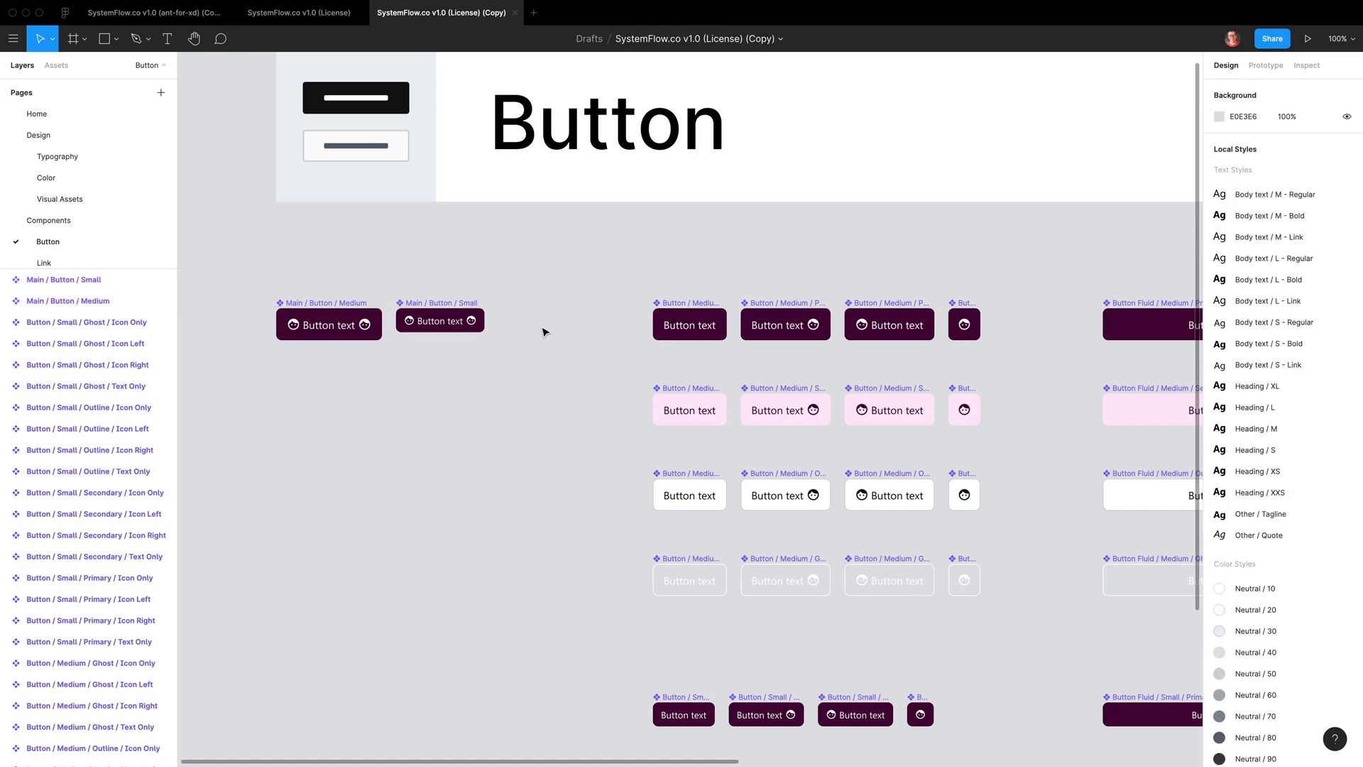
Check the corner rounding across the button variants, and return to the hero section on the Home page
scroll(544, 332, "down", 3)
scroll(544, 332, "right", 3)
scroll(874, 349, "right", 10)
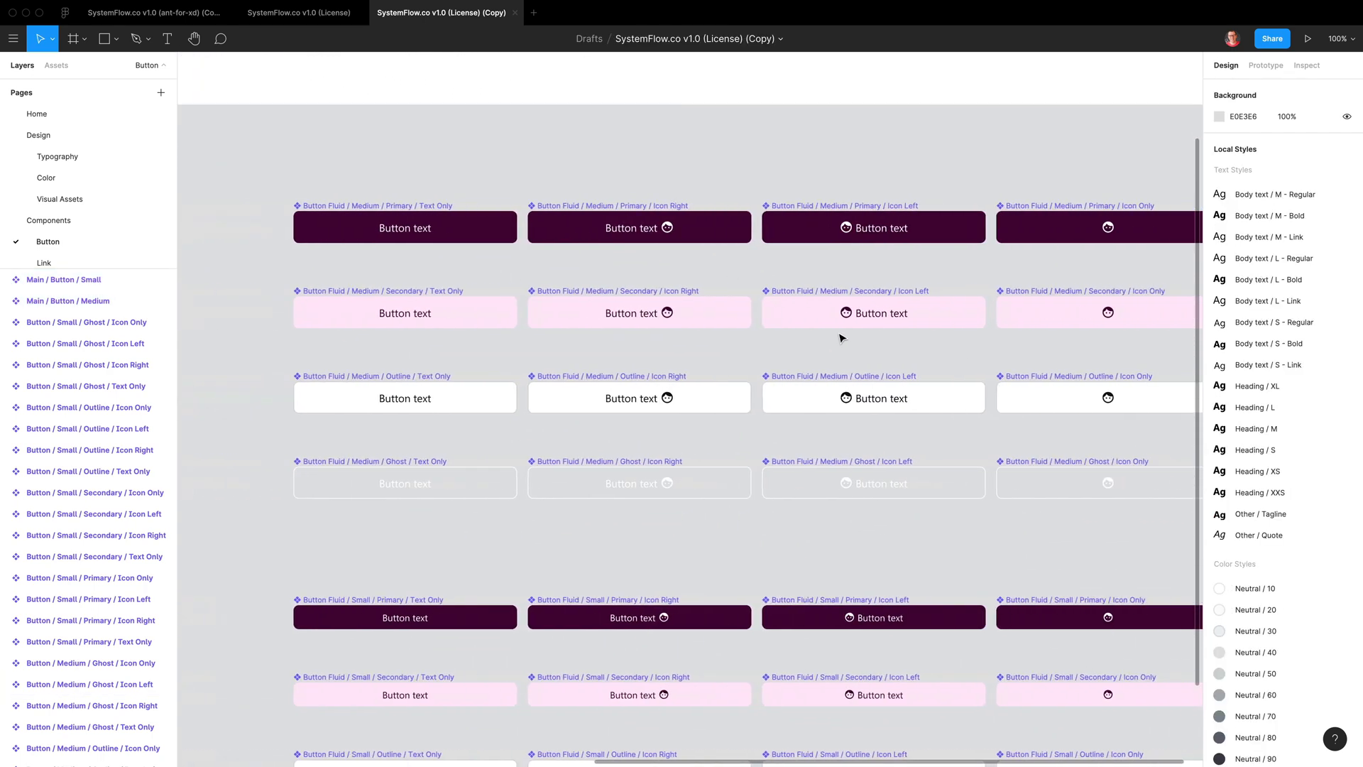
scroll(825, 487, "down", 3)
scroll(825, 487, "right", 10)
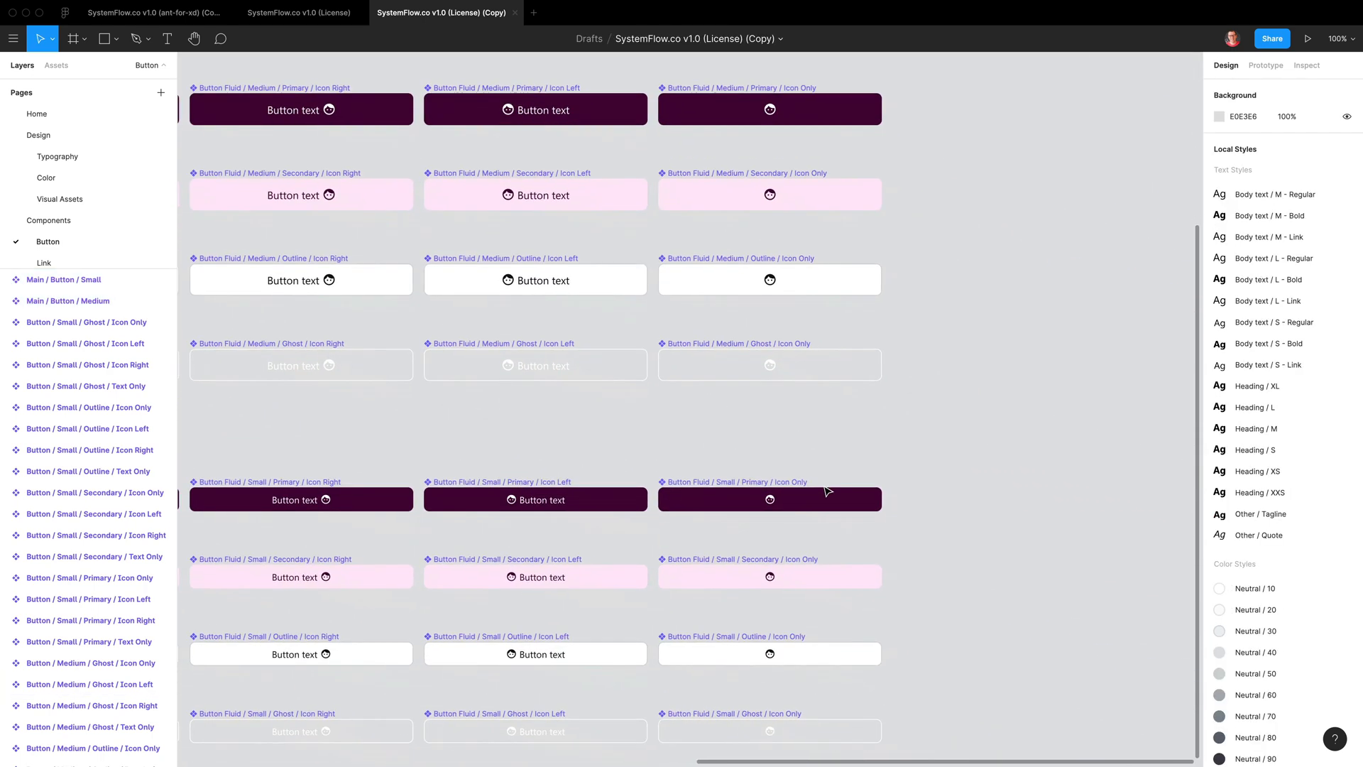
scroll(827, 490, "left", 5)
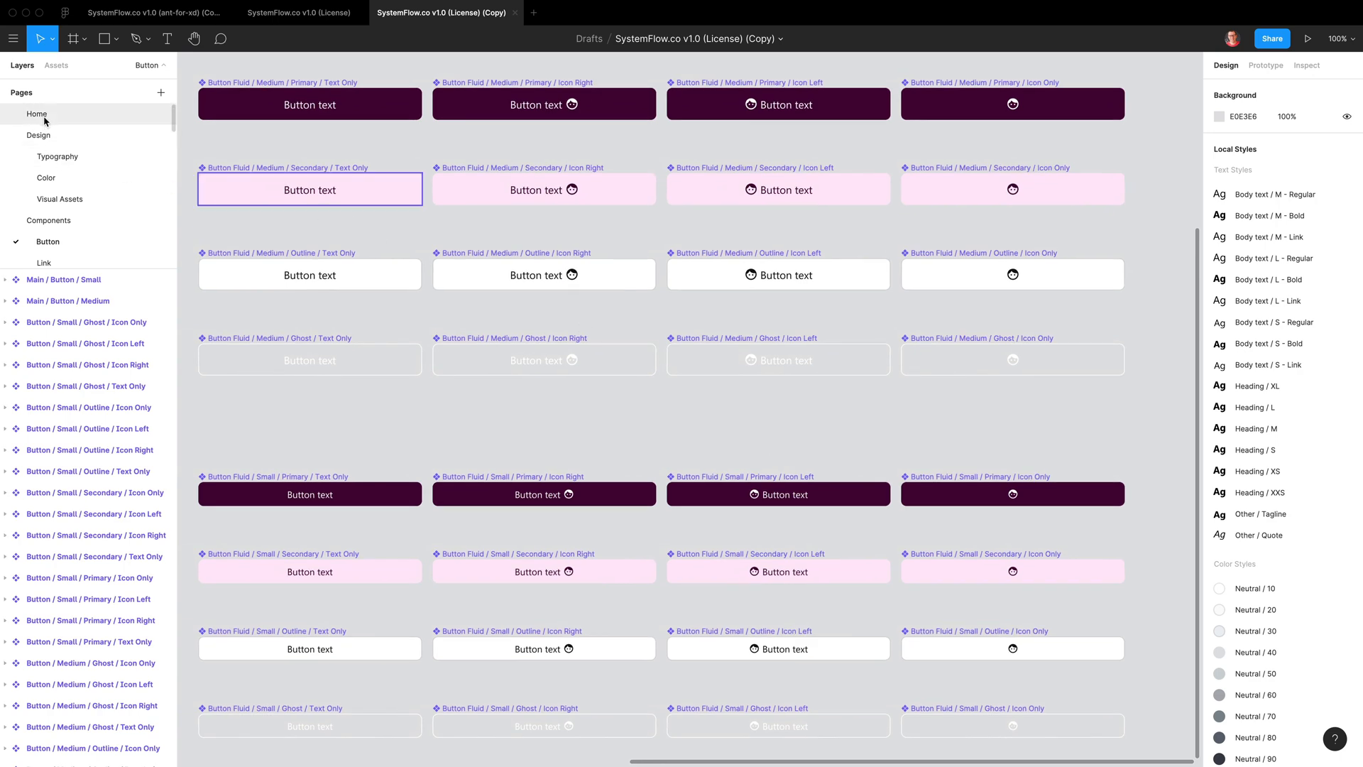
left_click(44, 119)
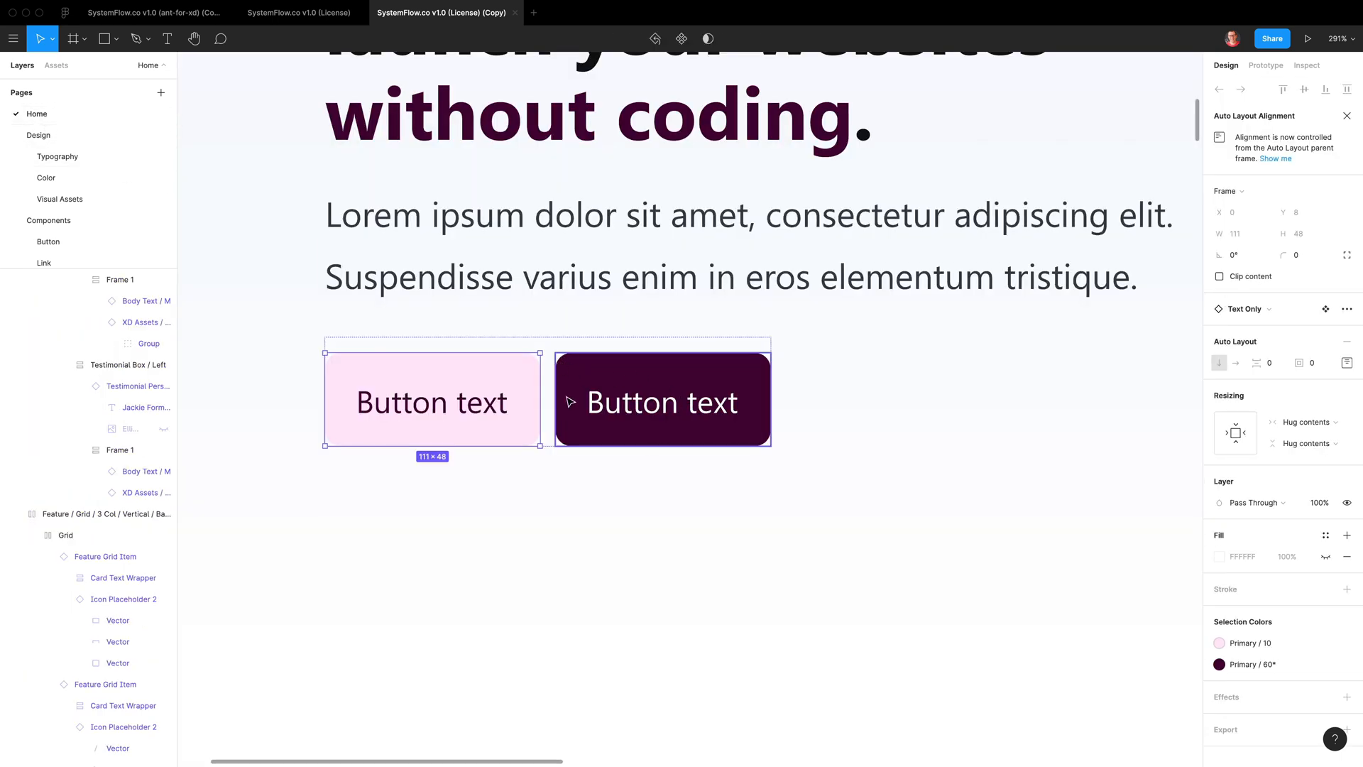
key("Escape")
key("Escape")
scroll(678, 529, "down", 6)
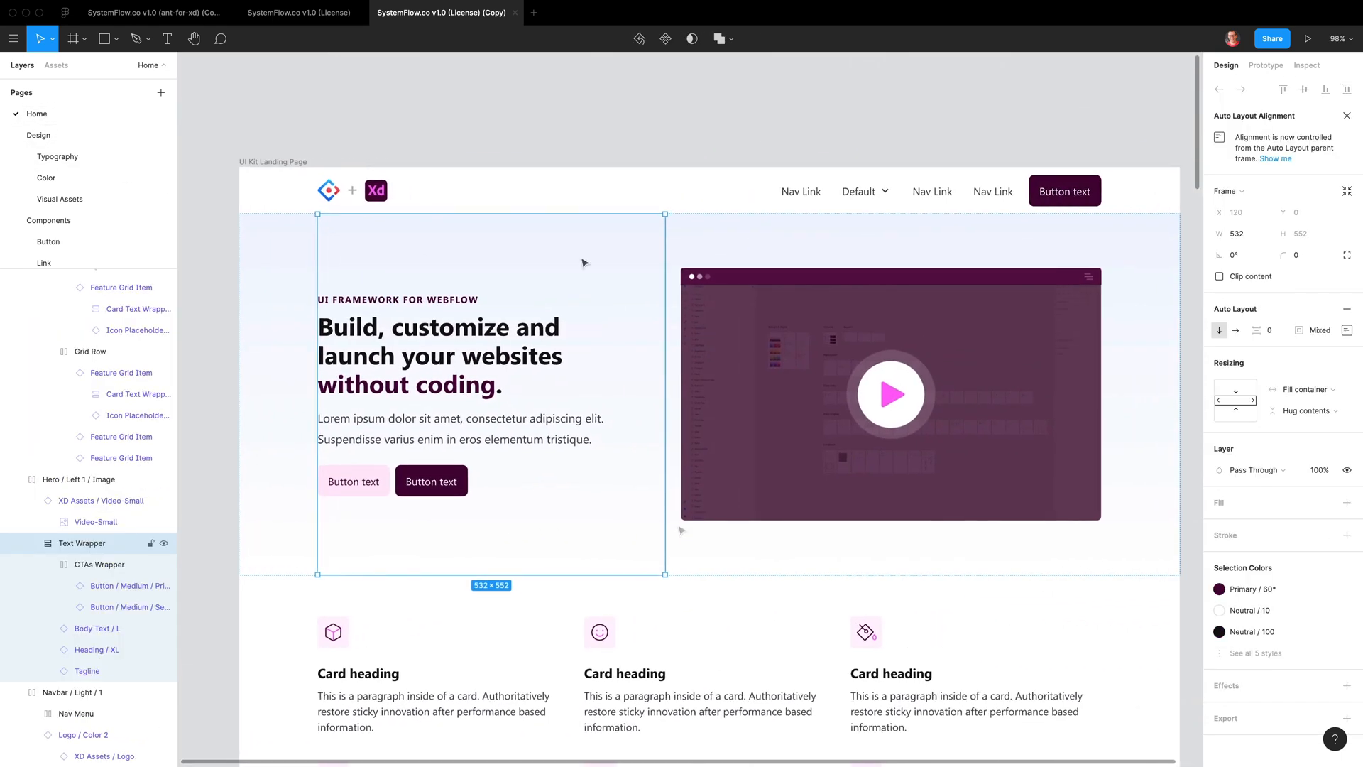
Check the hero buttons in the ant-for-xd reference, and swap the copy's light hero button to the Medium / Outline / Icon Left component
key("ctrl+Tab")
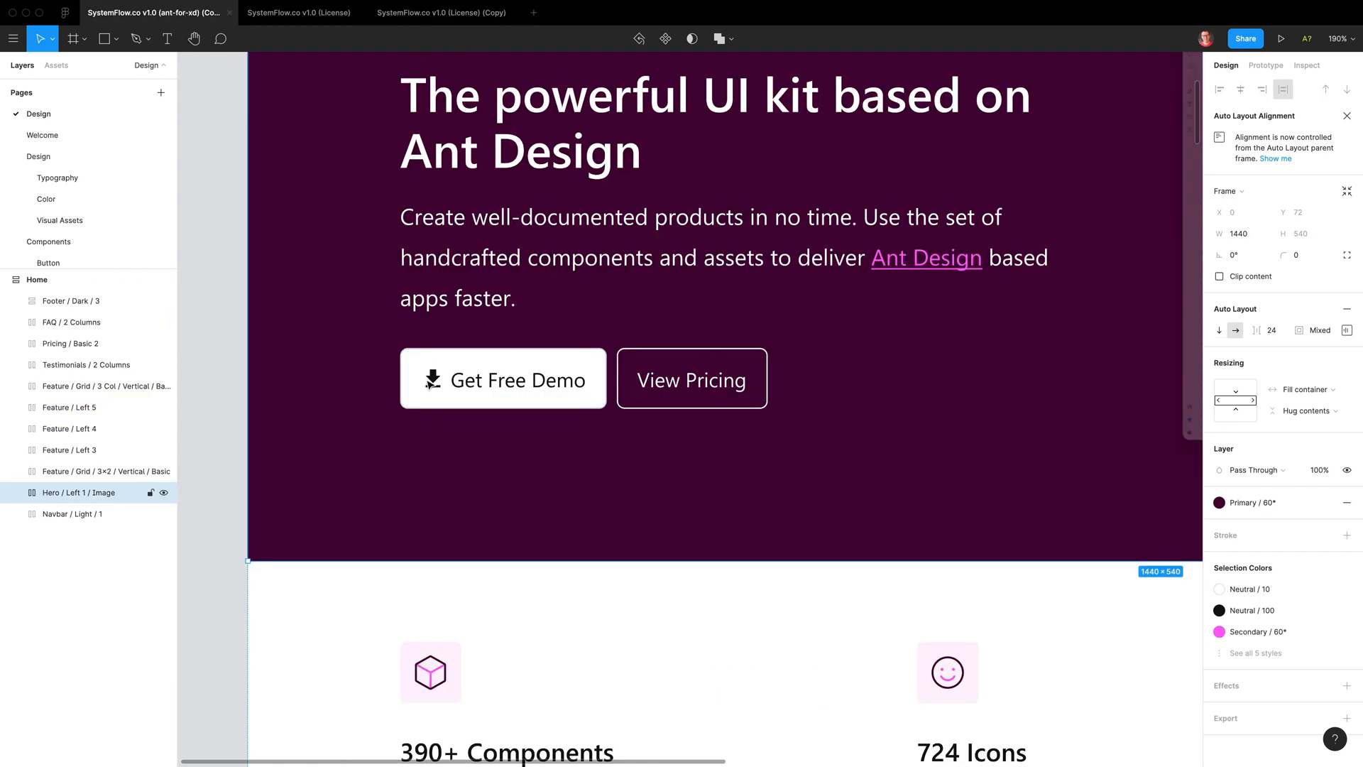
left_click(440, 14)
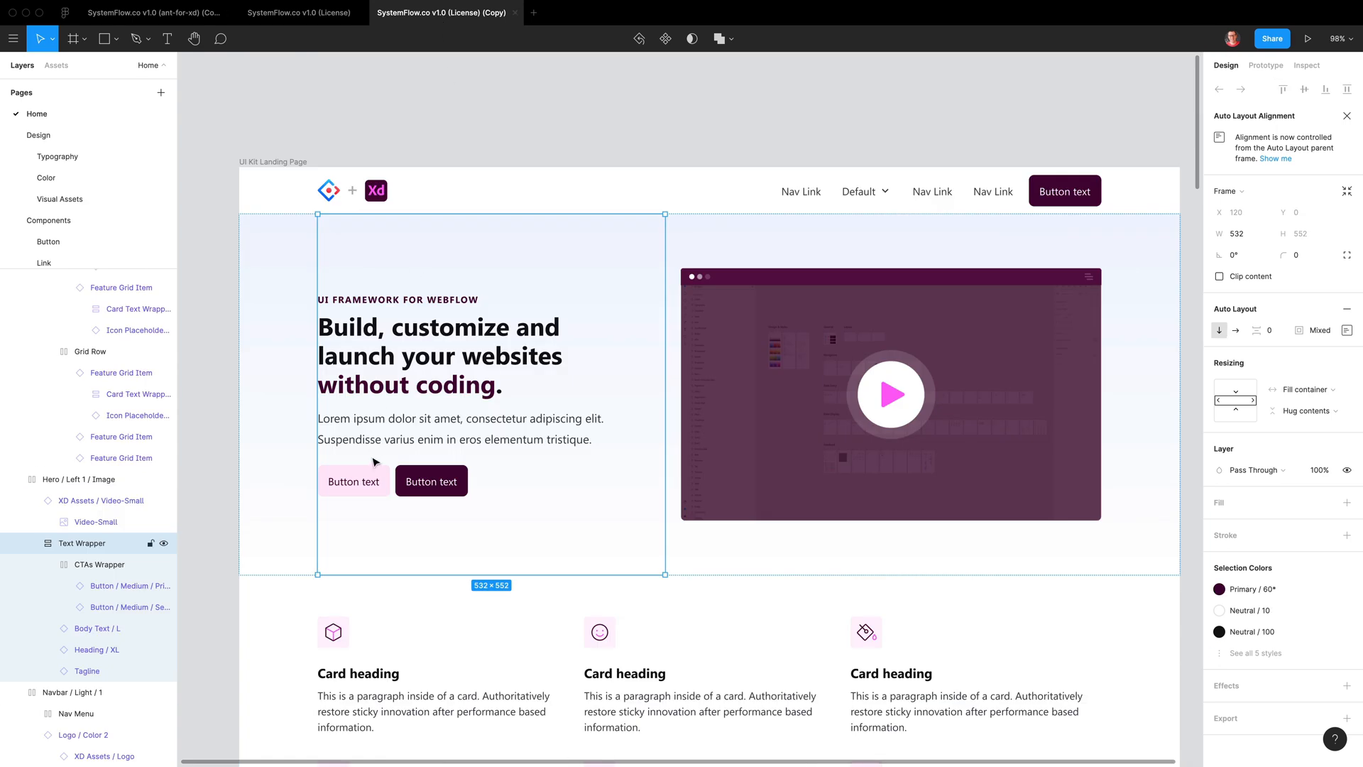
left_click(375, 479)
left_click(374, 479)
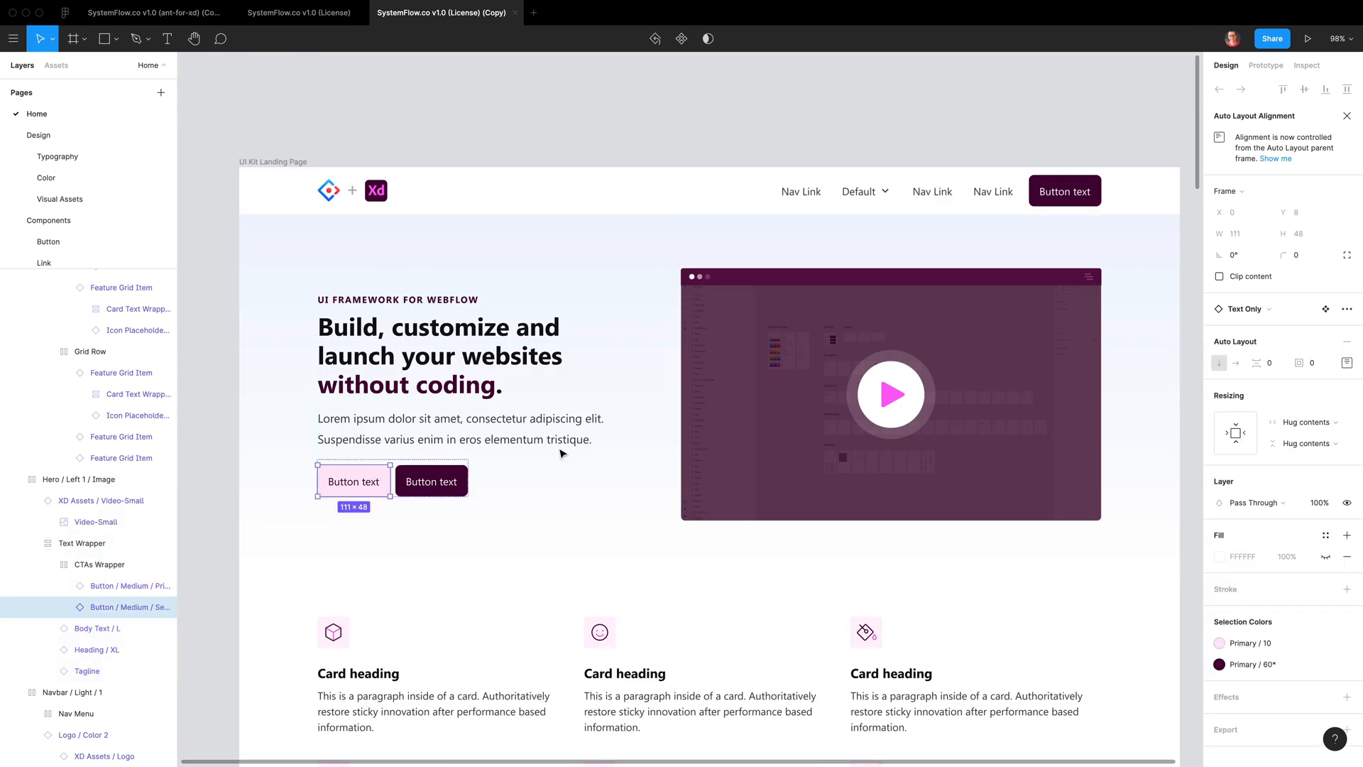
left_click(1258, 311)
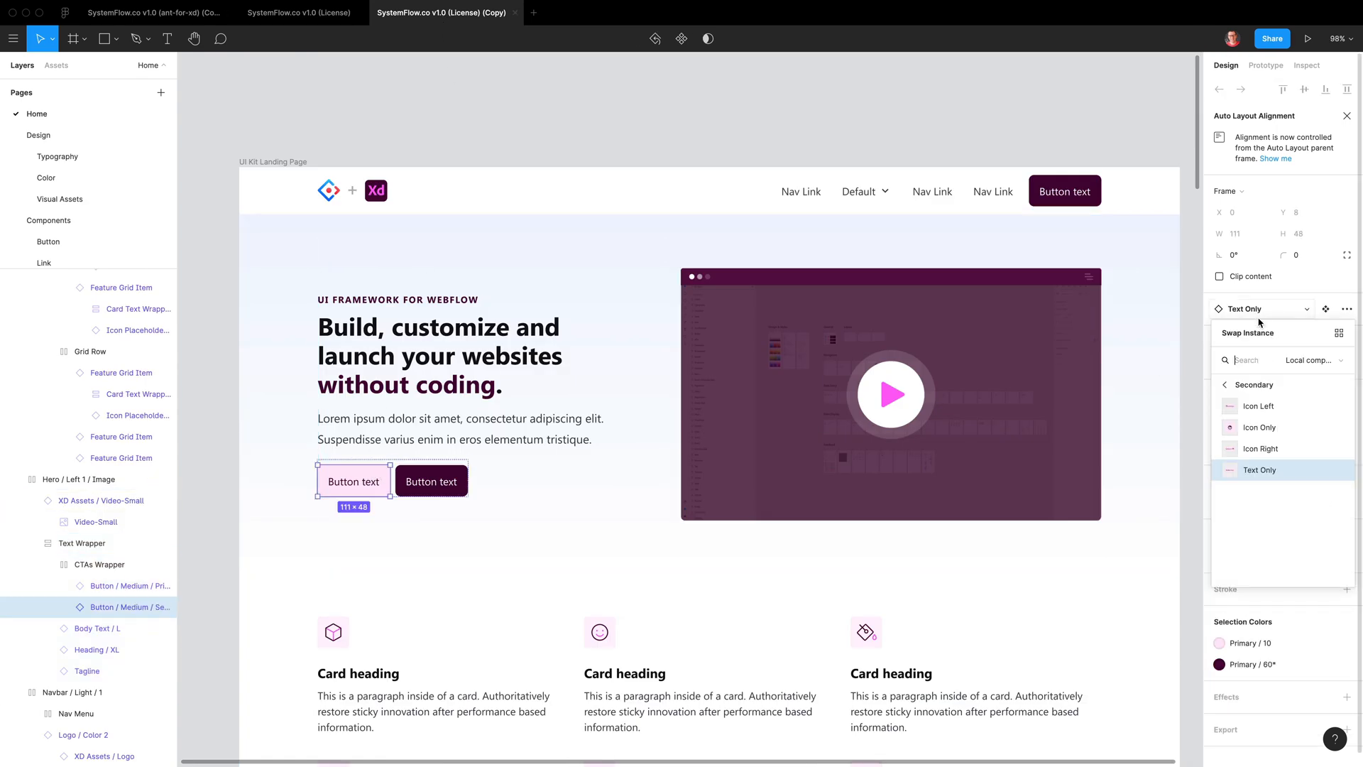
left_click(1230, 386)
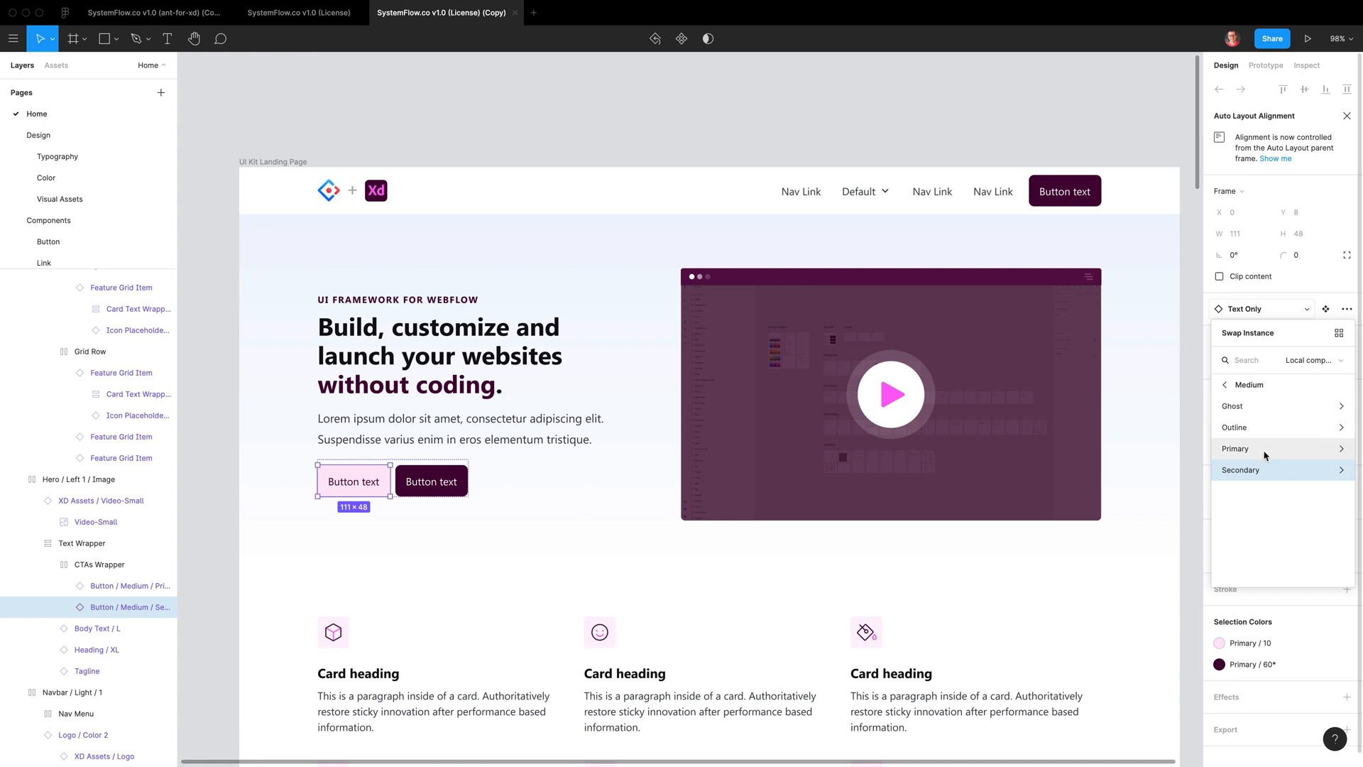
left_click(1254, 429)
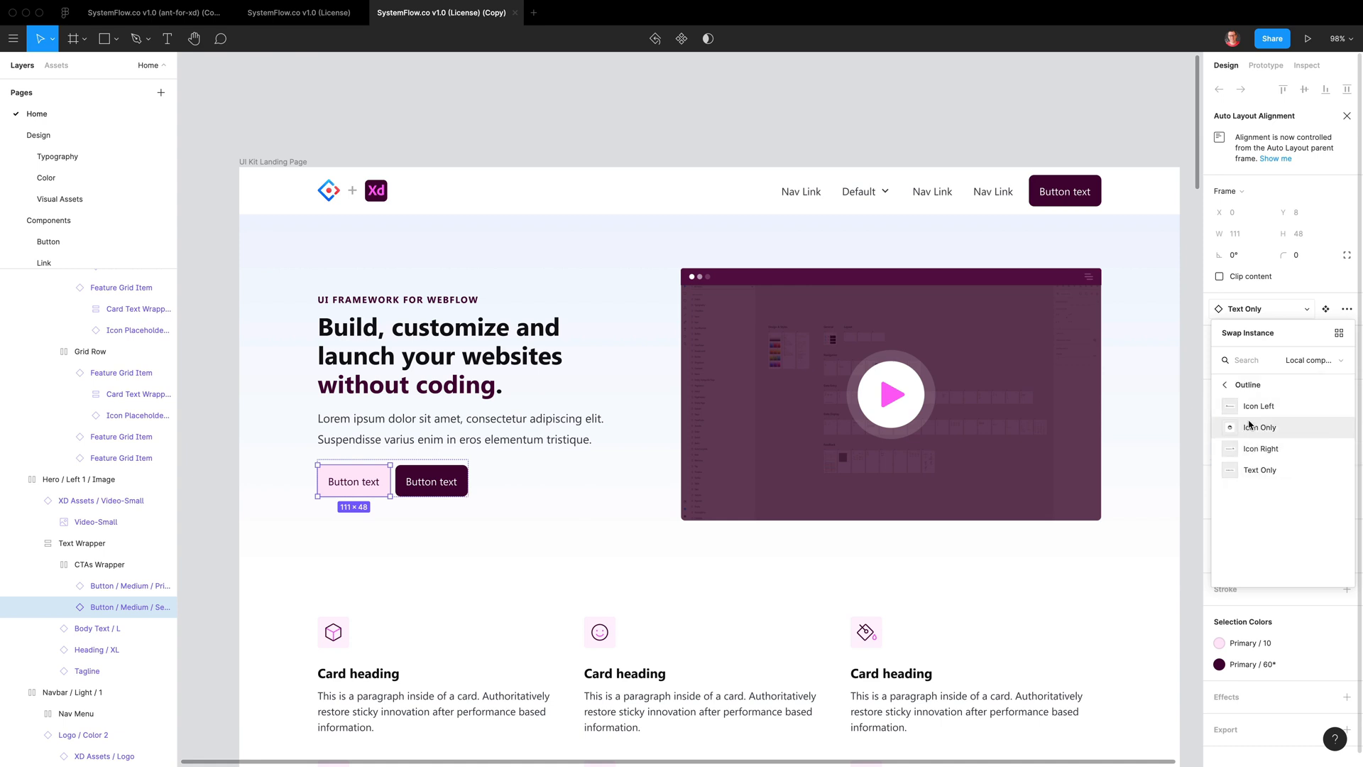
left_click(1258, 407)
Swap the dark hero button to the Medium / Ghost / Text Only component
left_click(421, 495)
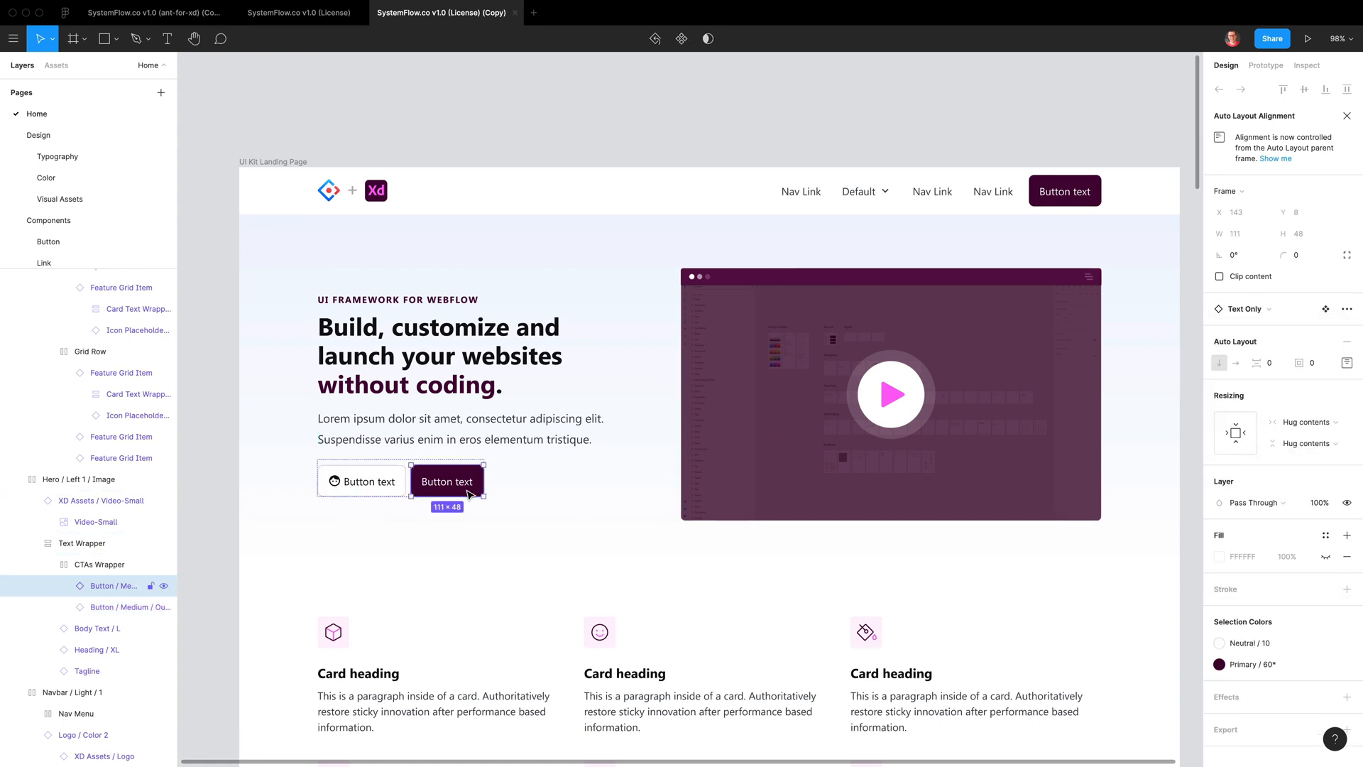
left_click(1253, 315)
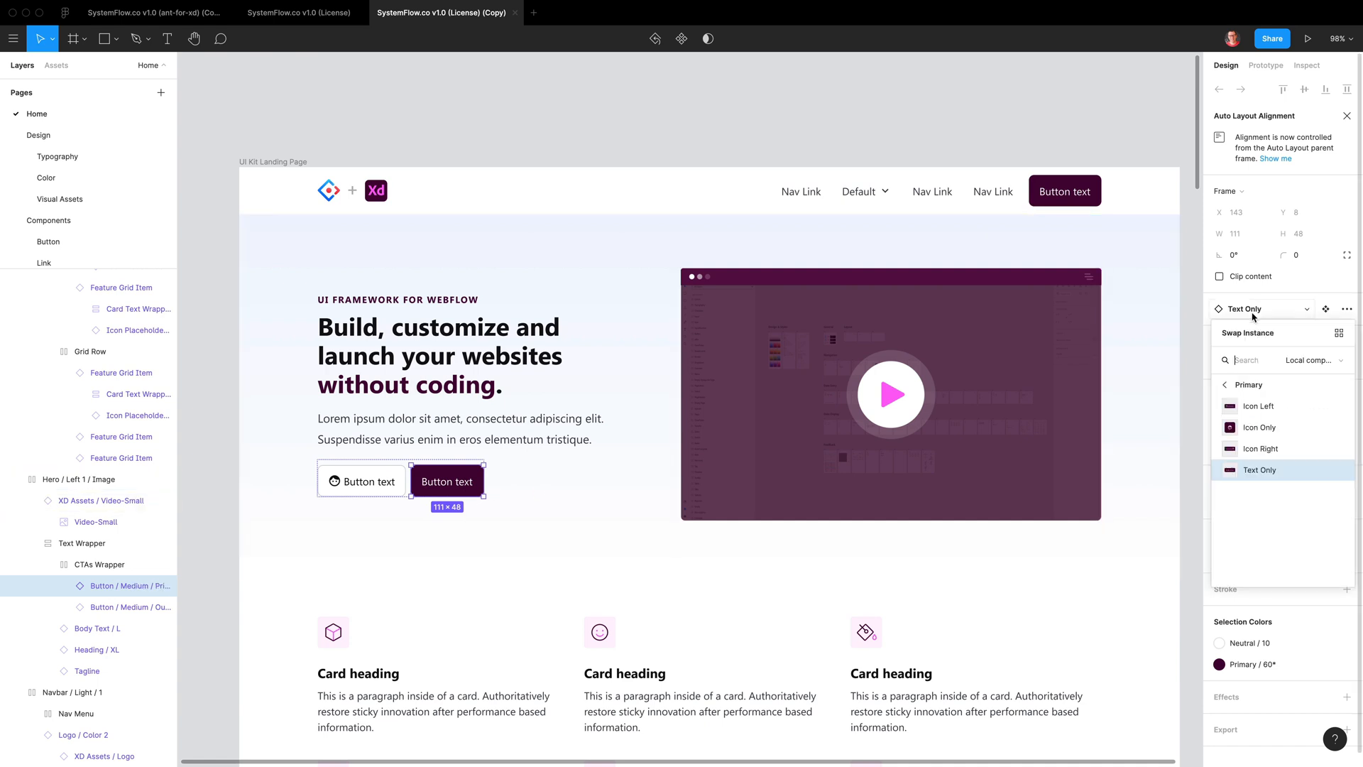
left_click(1254, 387)
left_click(1250, 408)
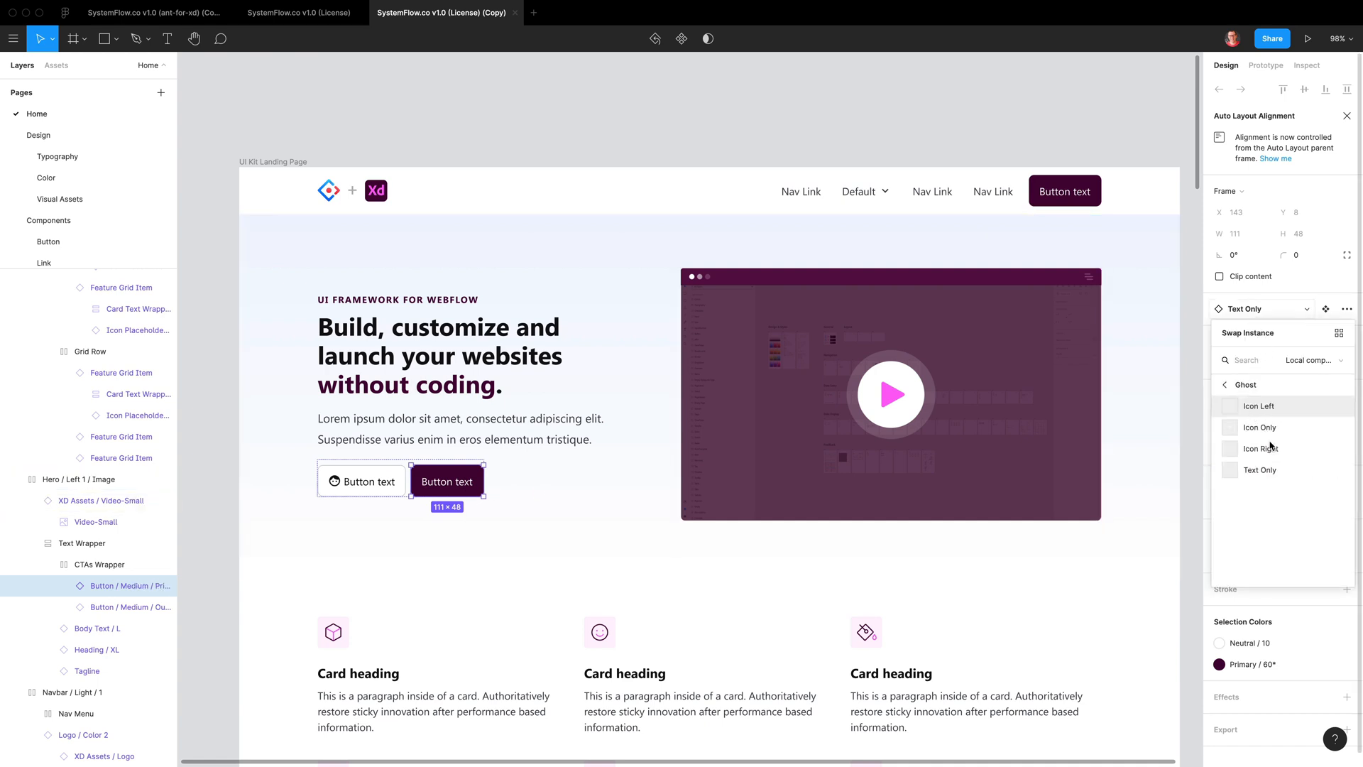
left_click(1258, 470)
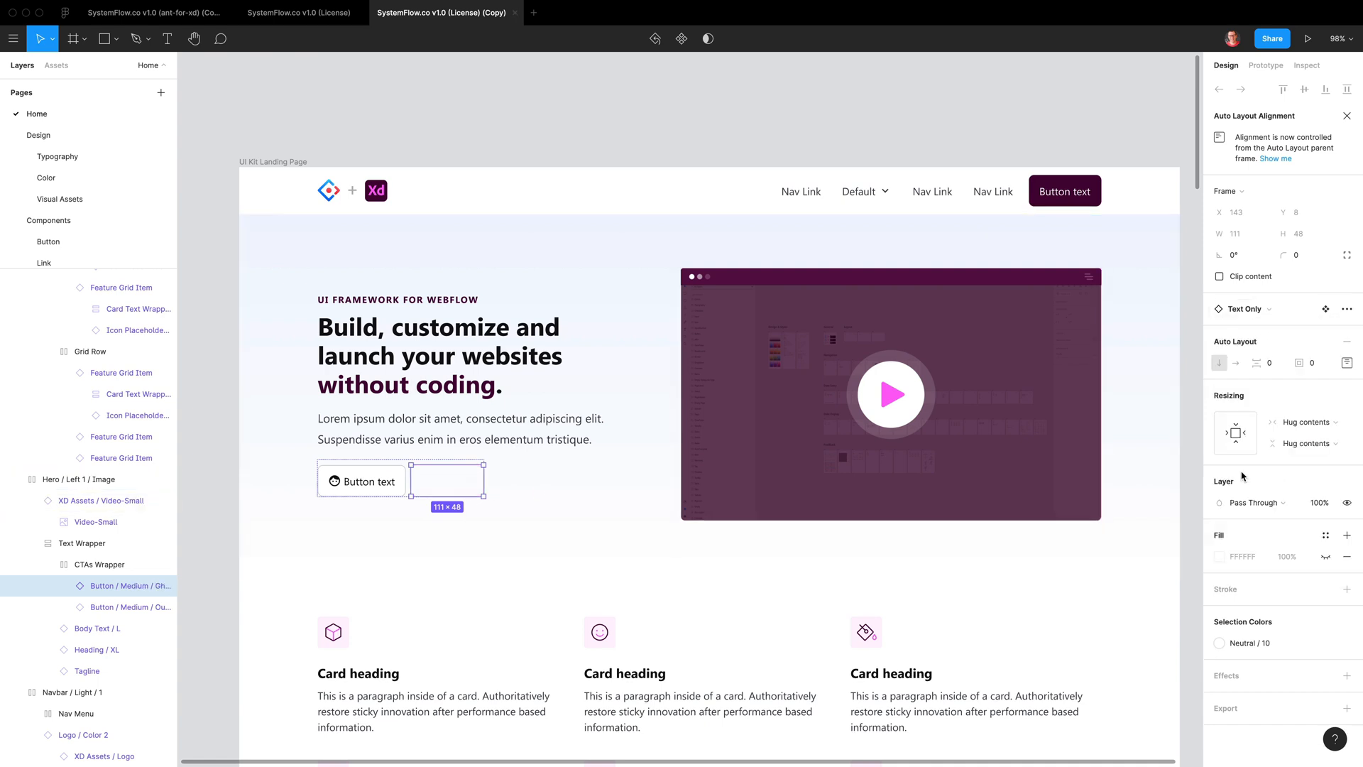
Apply the Primary / 60* color style as the fill of the Hero / Left 1 / Image section
left_click(277, 266)
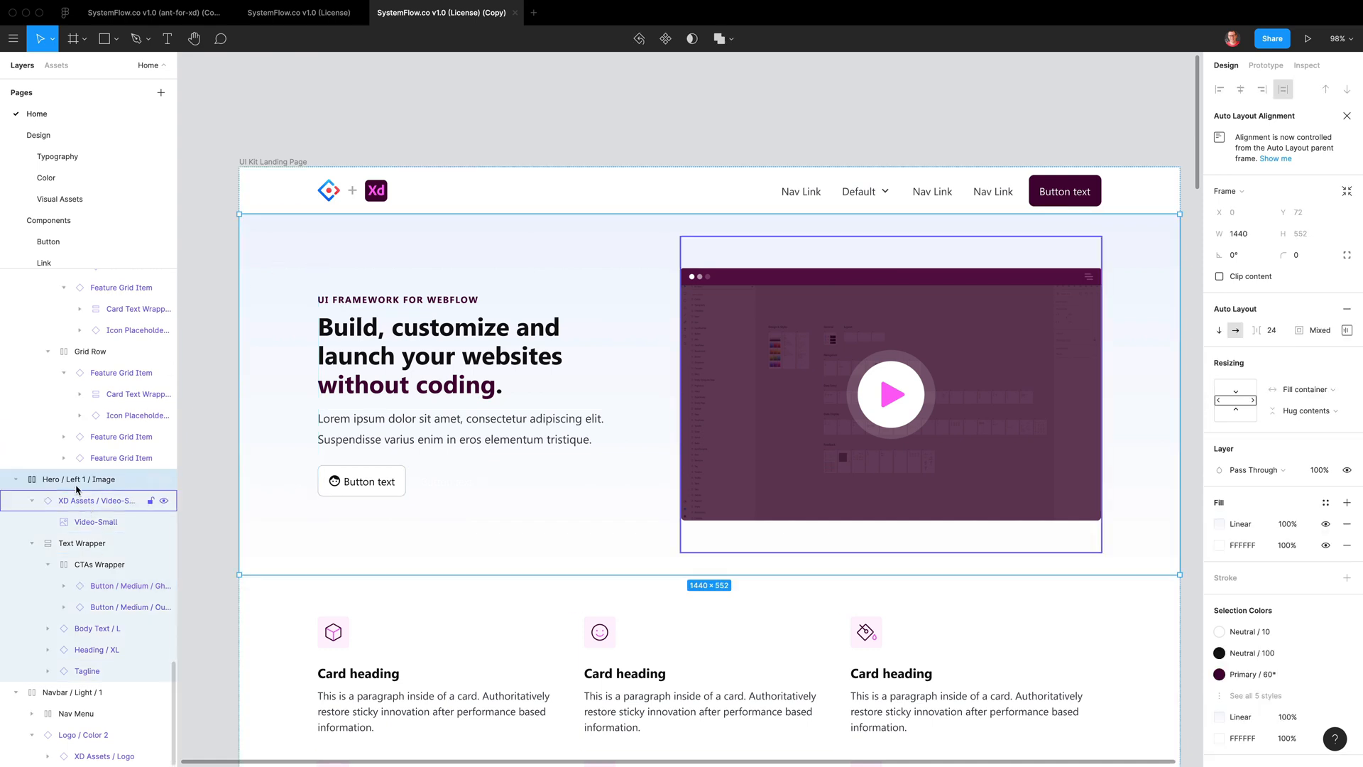
left_click(1325, 503)
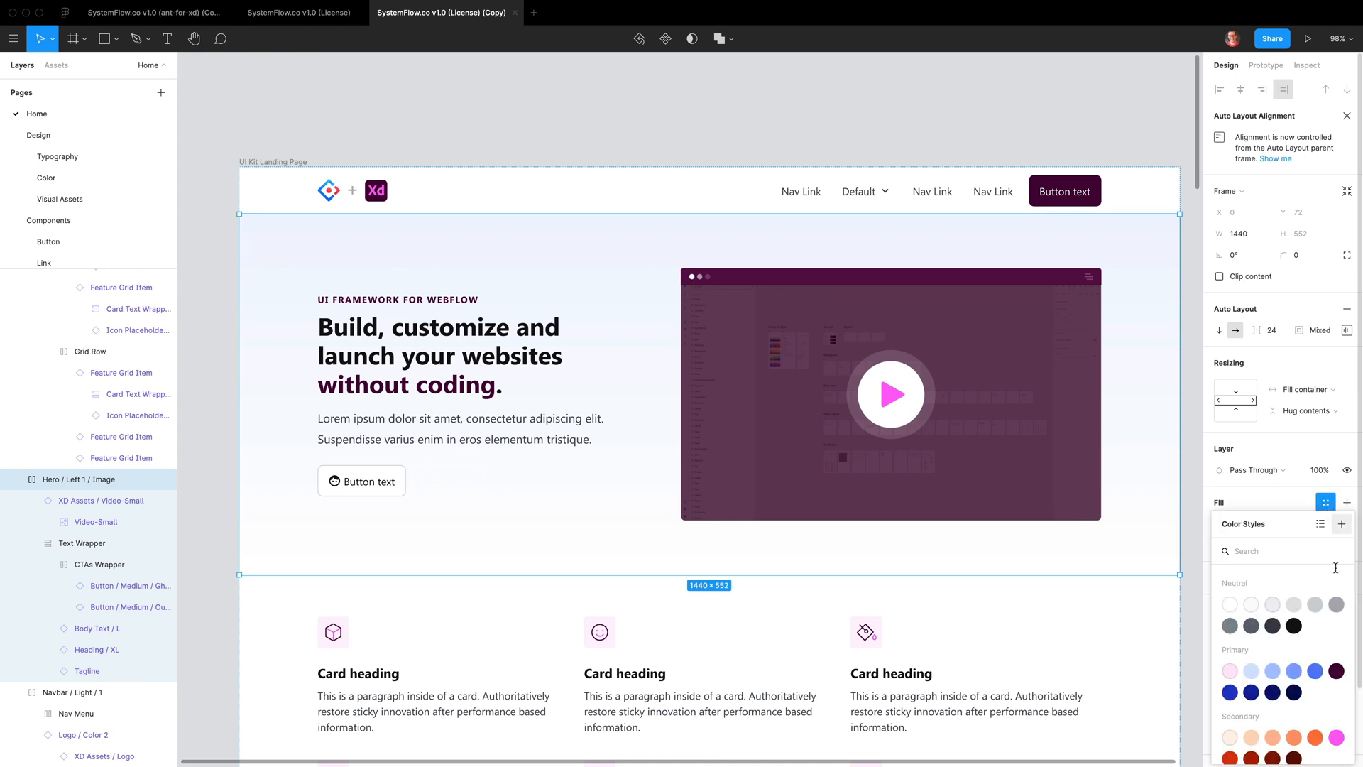
left_click(1337, 646)
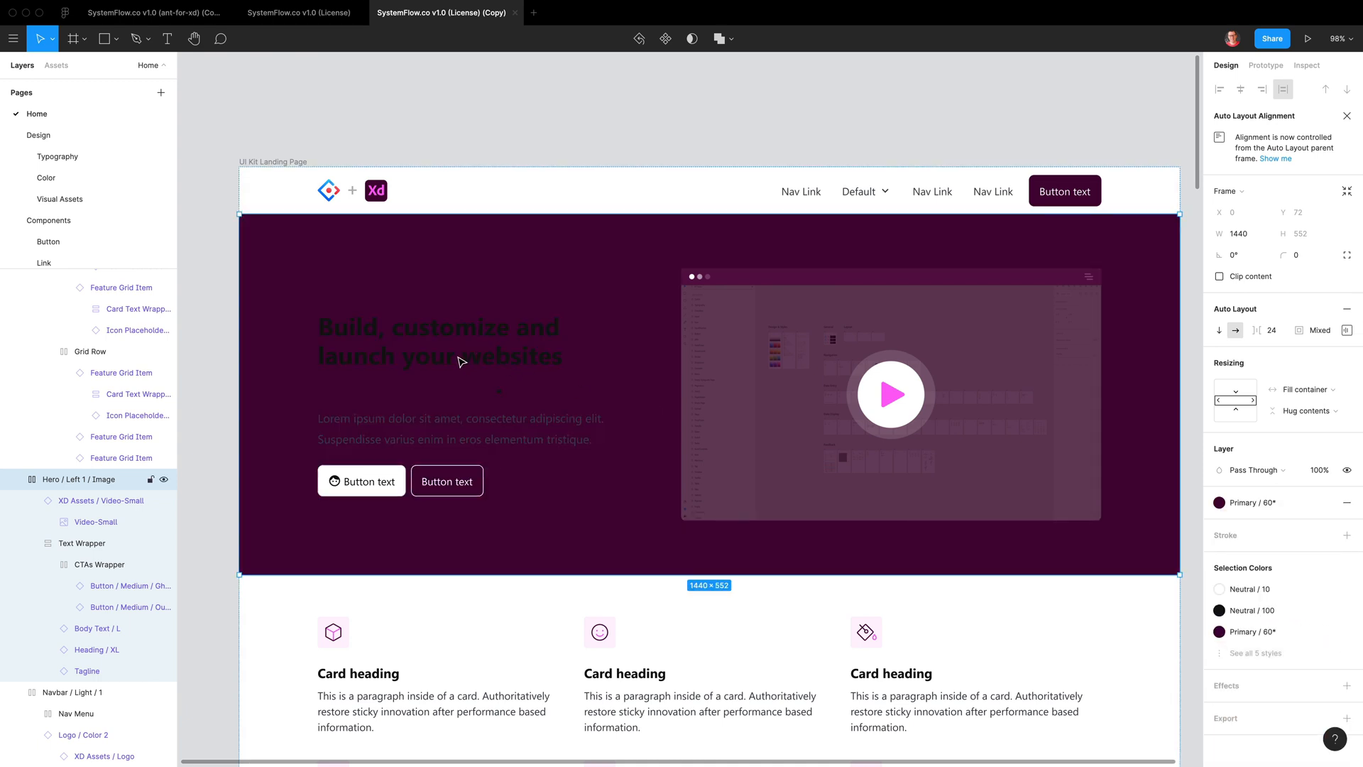
Change the hero heading's Neutral / 100 text color to the Neutral / 10 color style
left_click(419, 347)
left_click(420, 344)
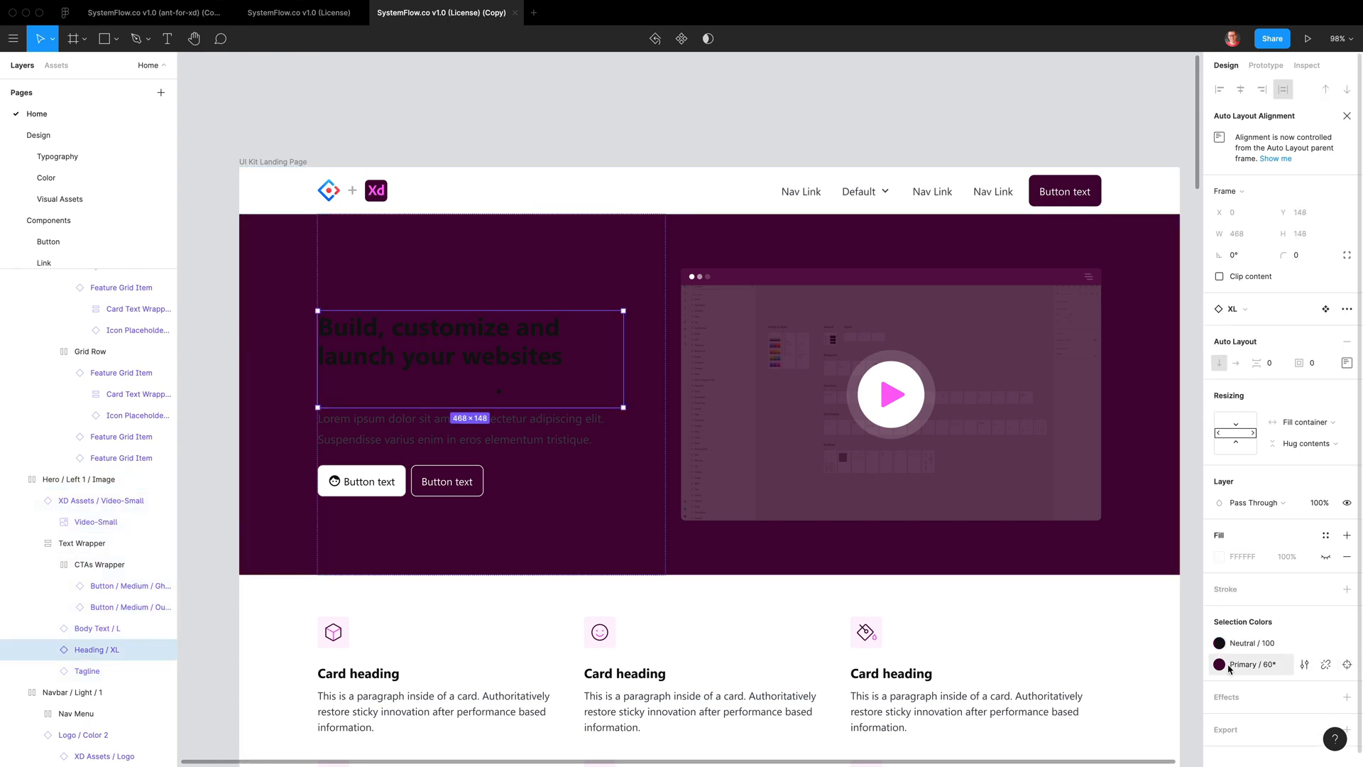
left_click(1220, 644)
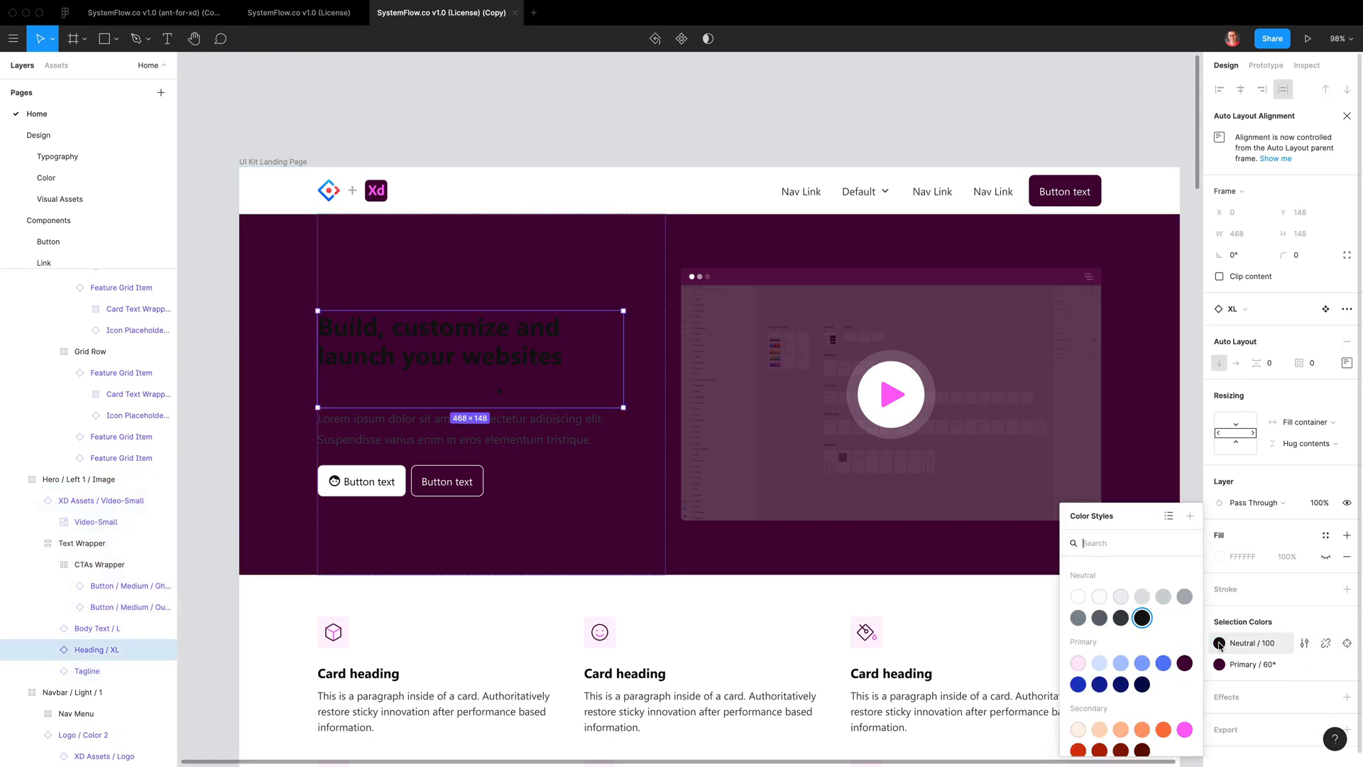
left_click(1080, 600)
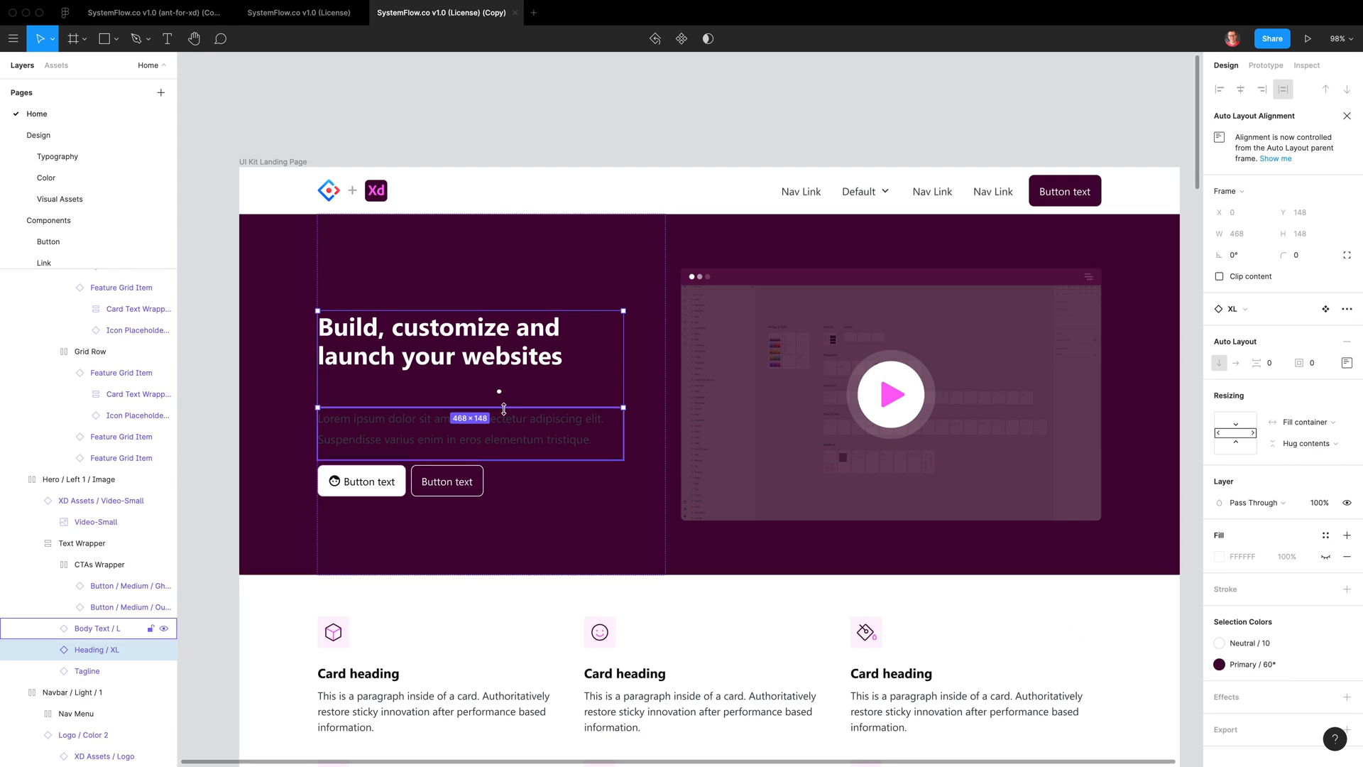
Change the text color of the hero's body text to the Neutral / 10 color style
left_click(490, 426)
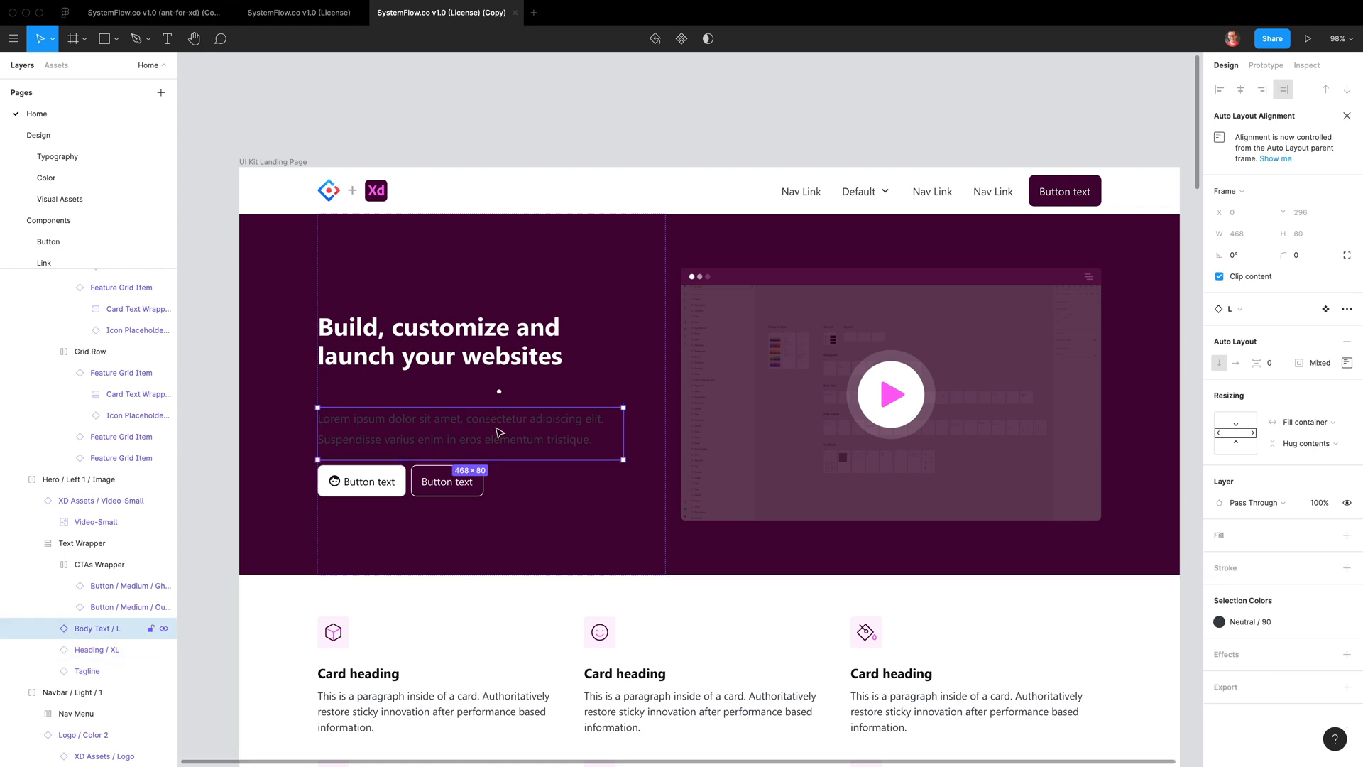
left_click(1219, 622)
left_click(1078, 597)
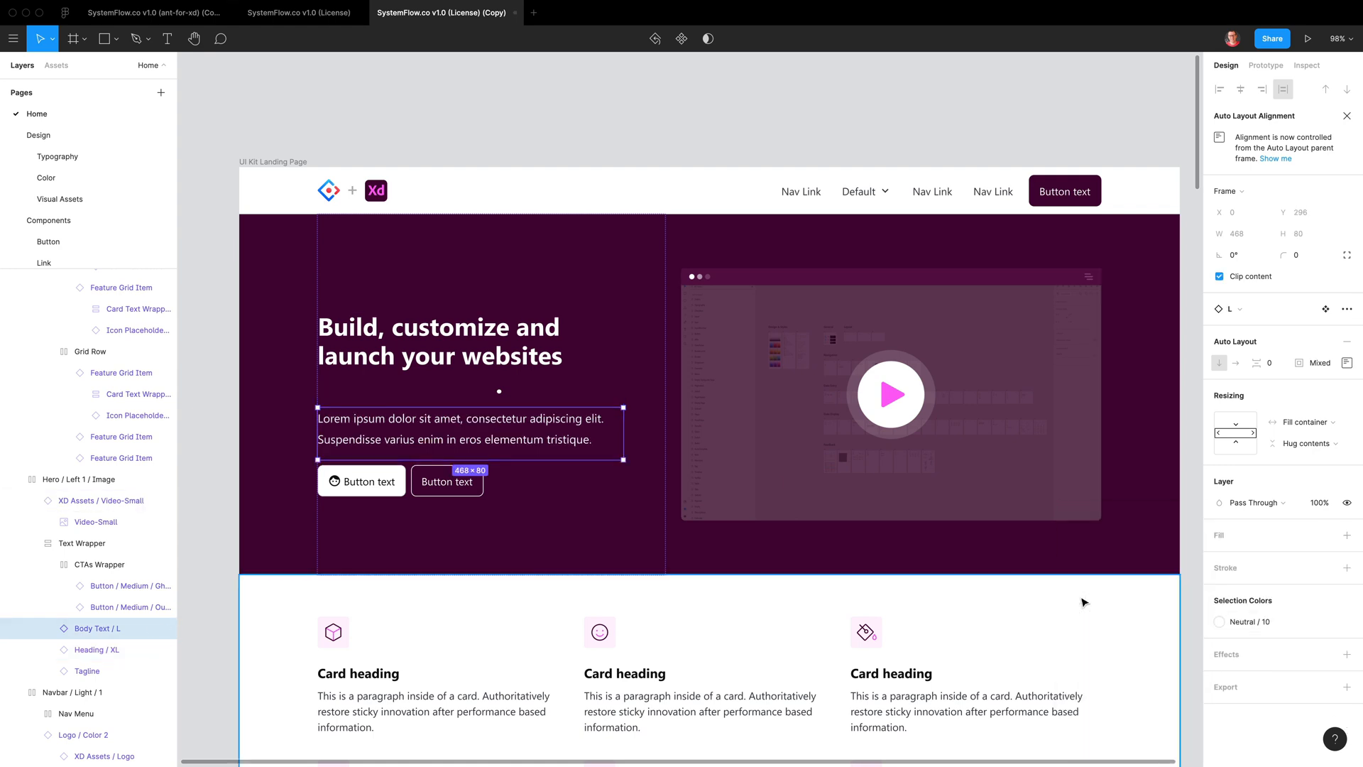
Recolor the hero heading's Primary / 60* accent text with the Secondary / 60* color style
left_click(488, 363)
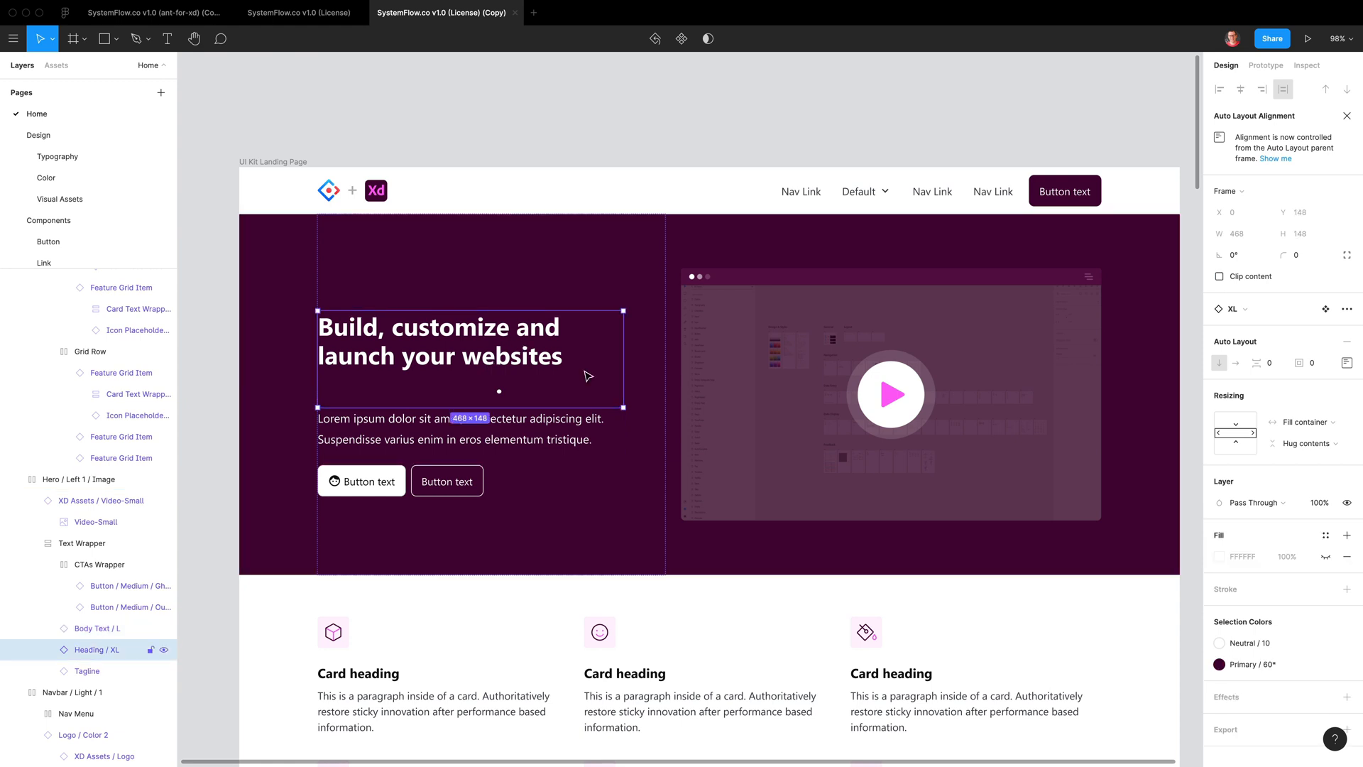
left_click(1220, 664)
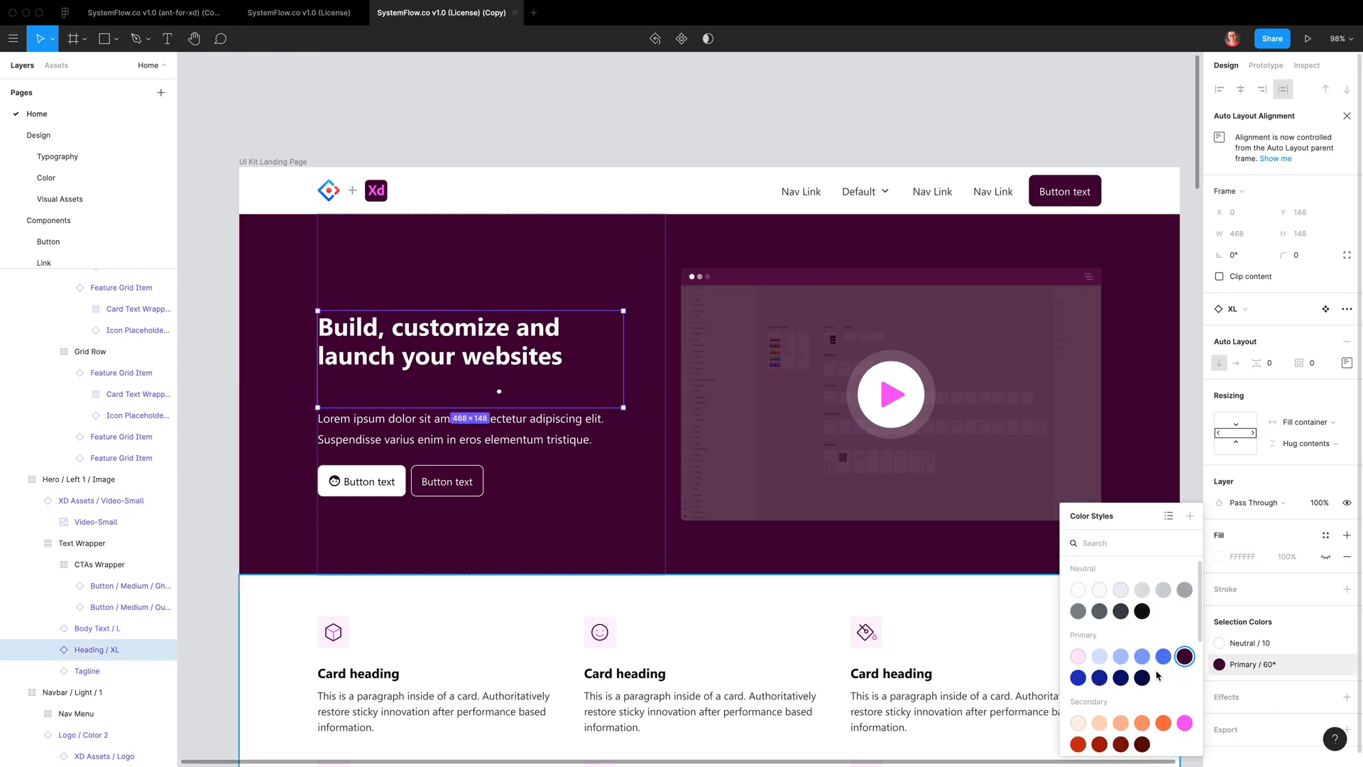
scroll(1193, 685, "down", 2)
left_click(1186, 682)
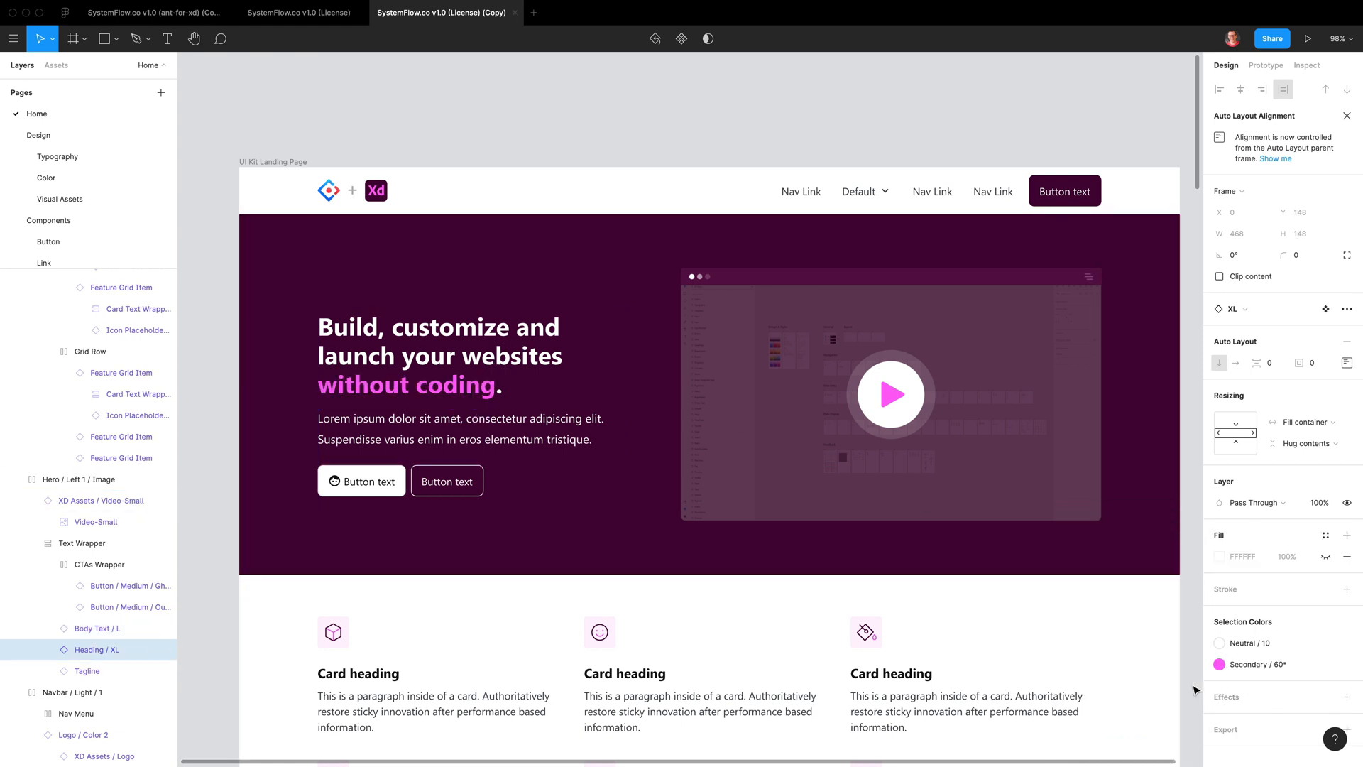
Apply the Secondary / 60* color style to the tagline above the hero heading
left_click(432, 296)
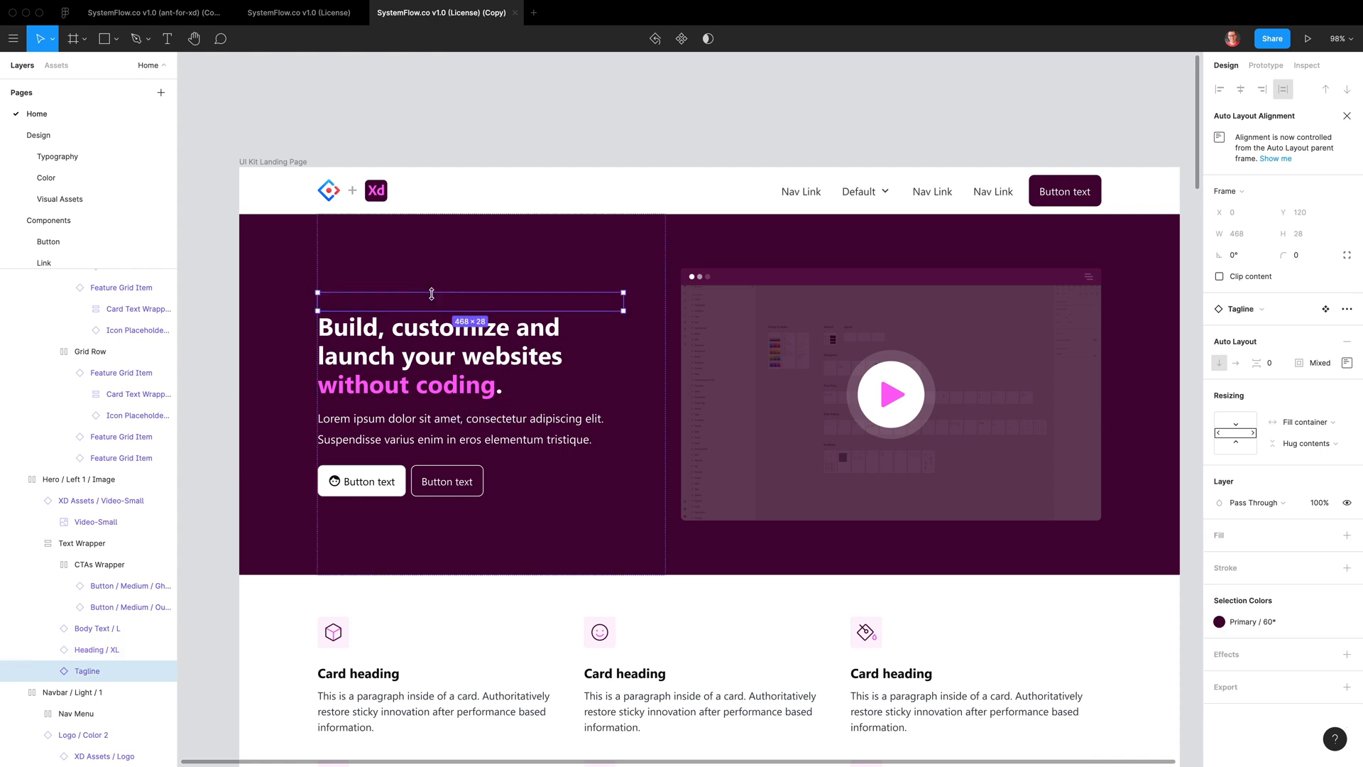
left_click(1220, 622)
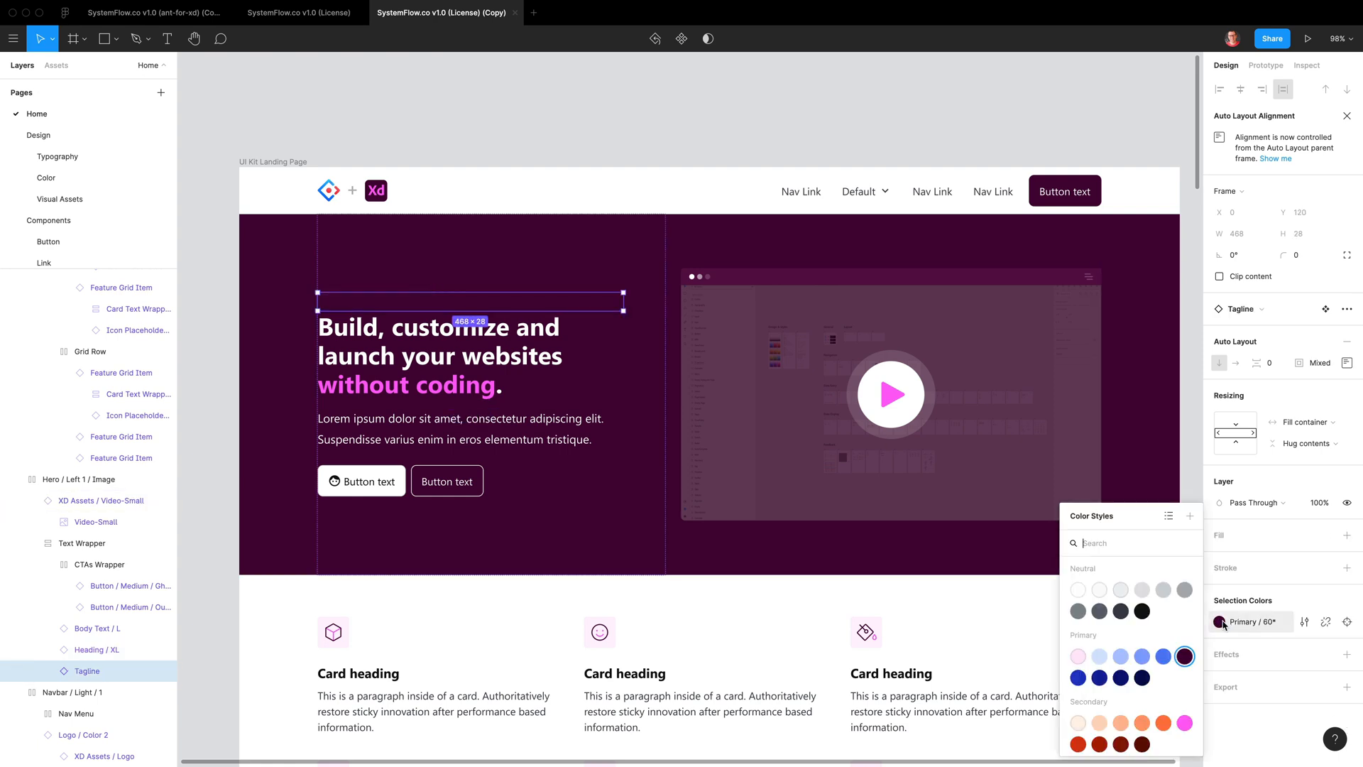
left_click(1184, 722)
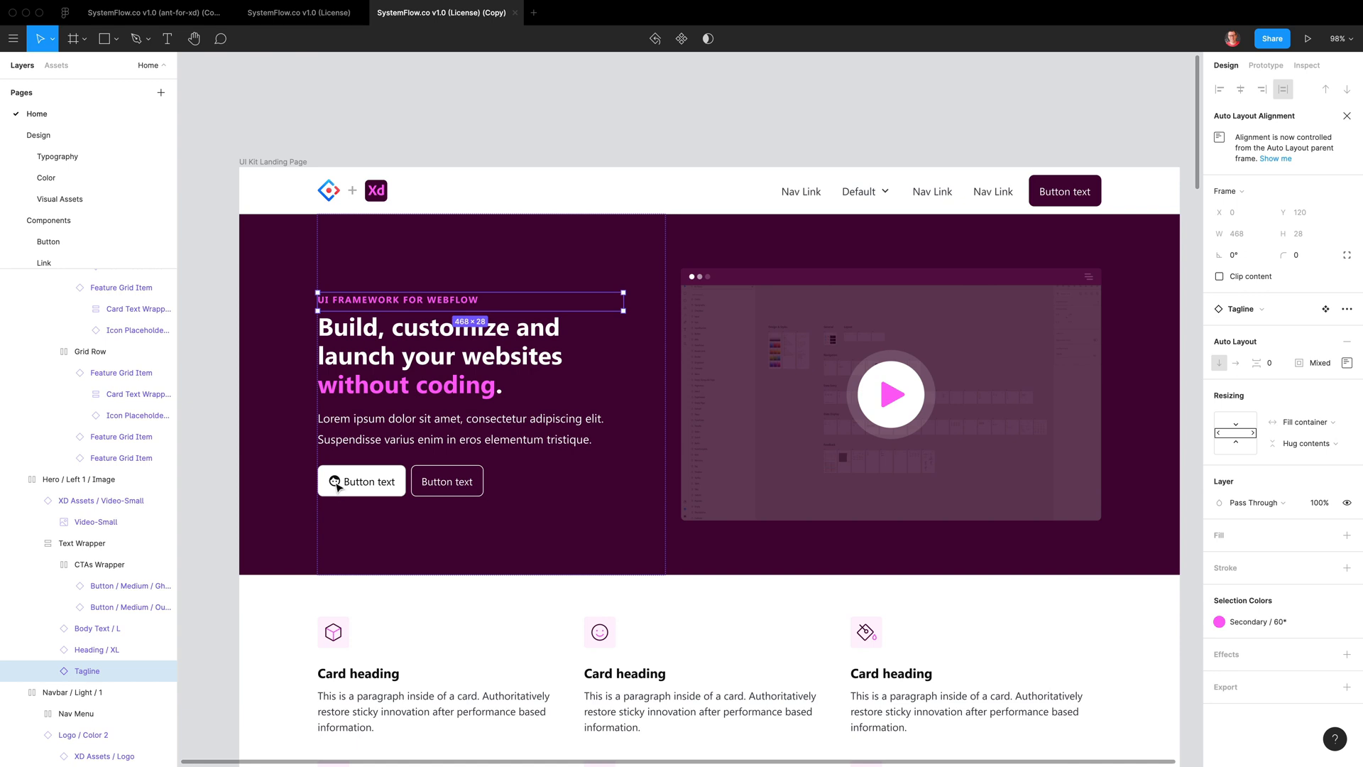
Swap the face icon in the white hero button for the download icon
double_click(338, 485)
left_click(338, 485, "super")
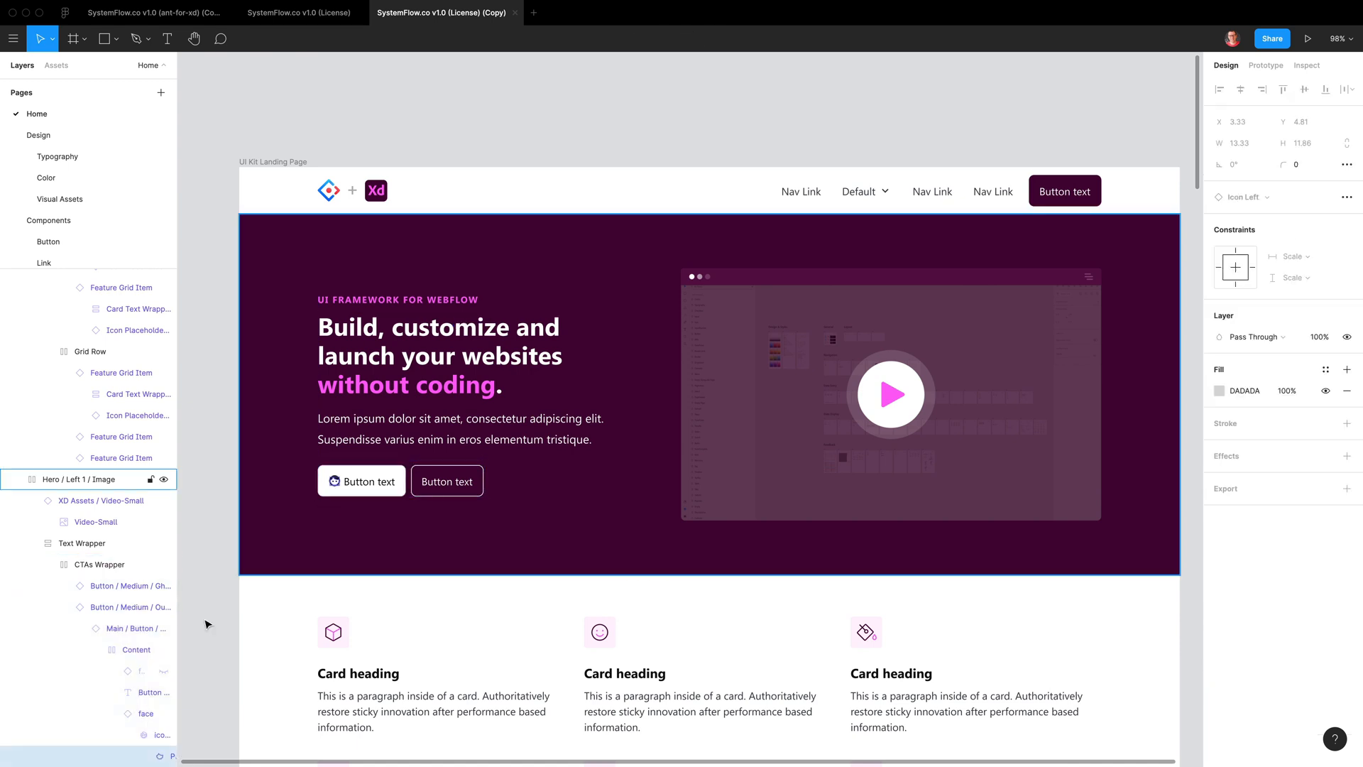
left_click(159, 735)
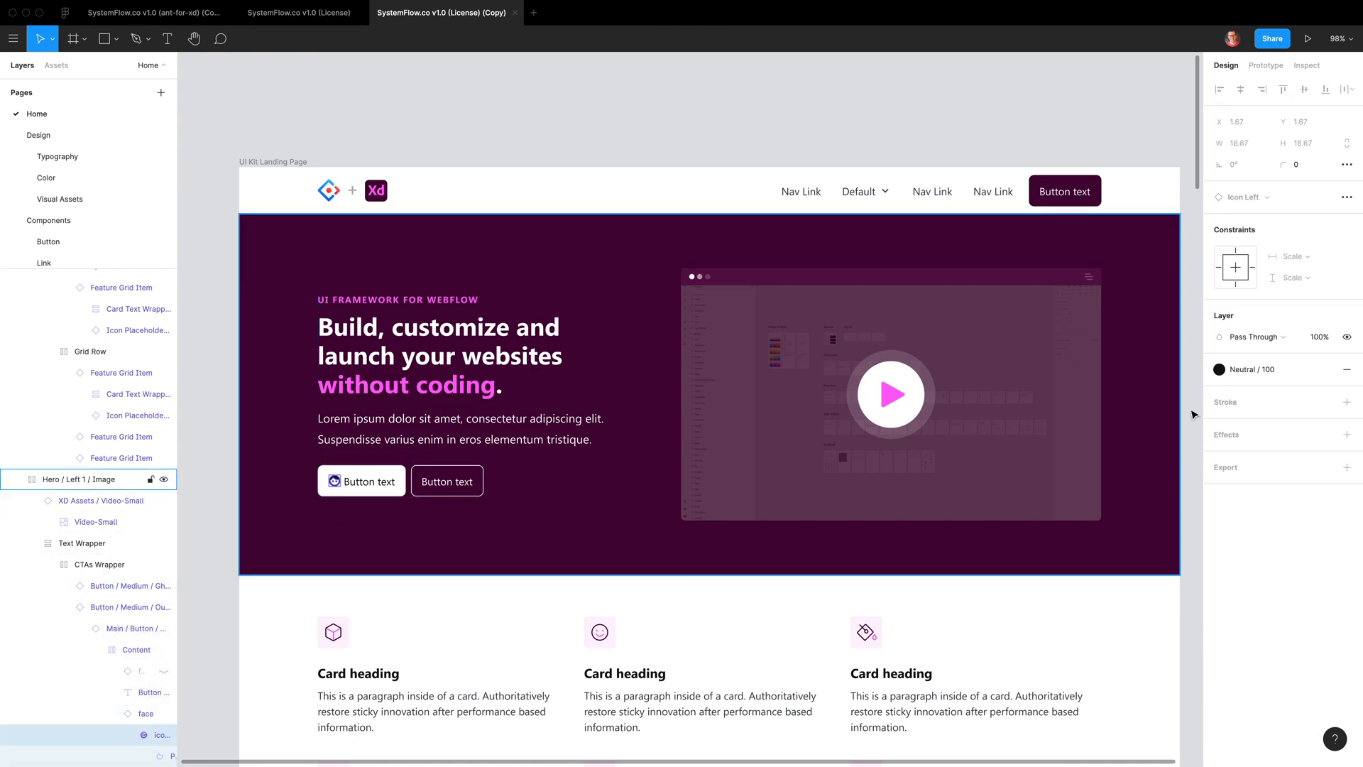
left_click(122, 715)
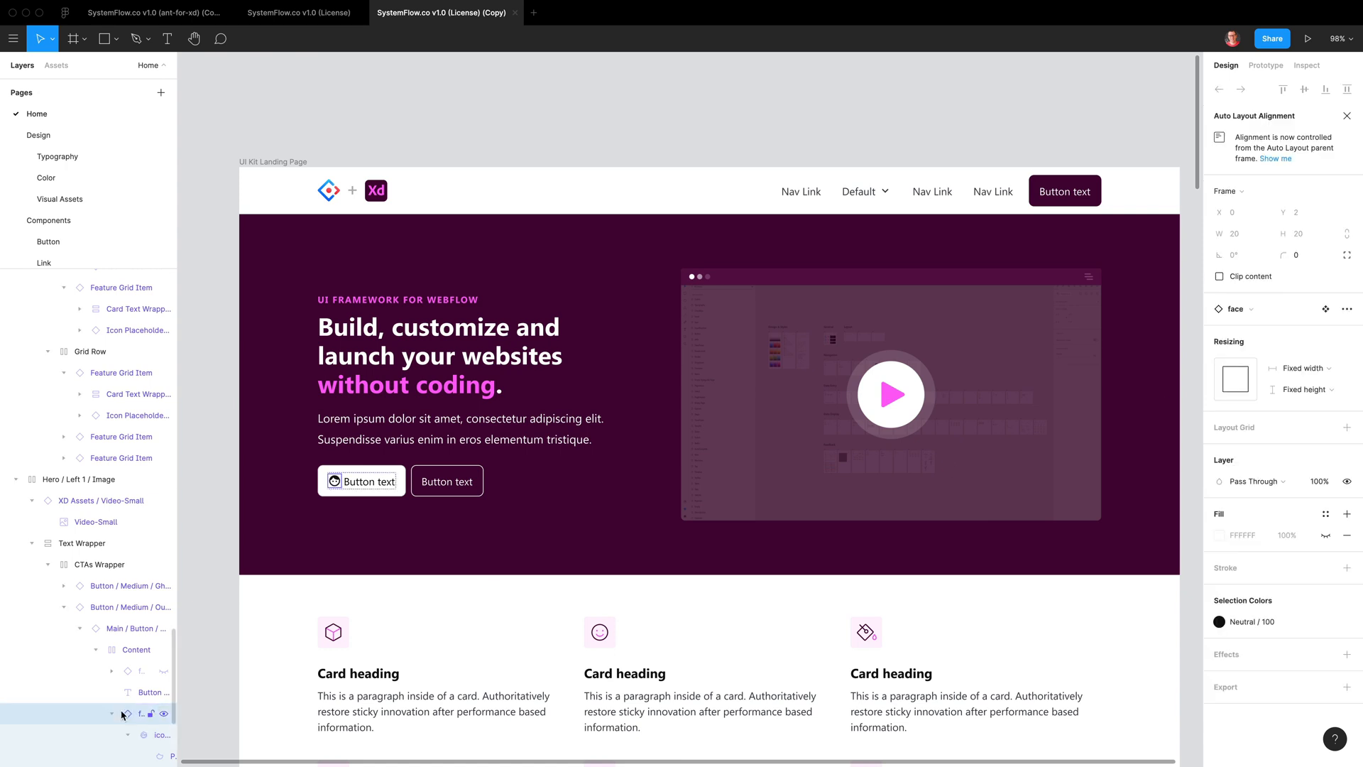
left_click(1248, 310)
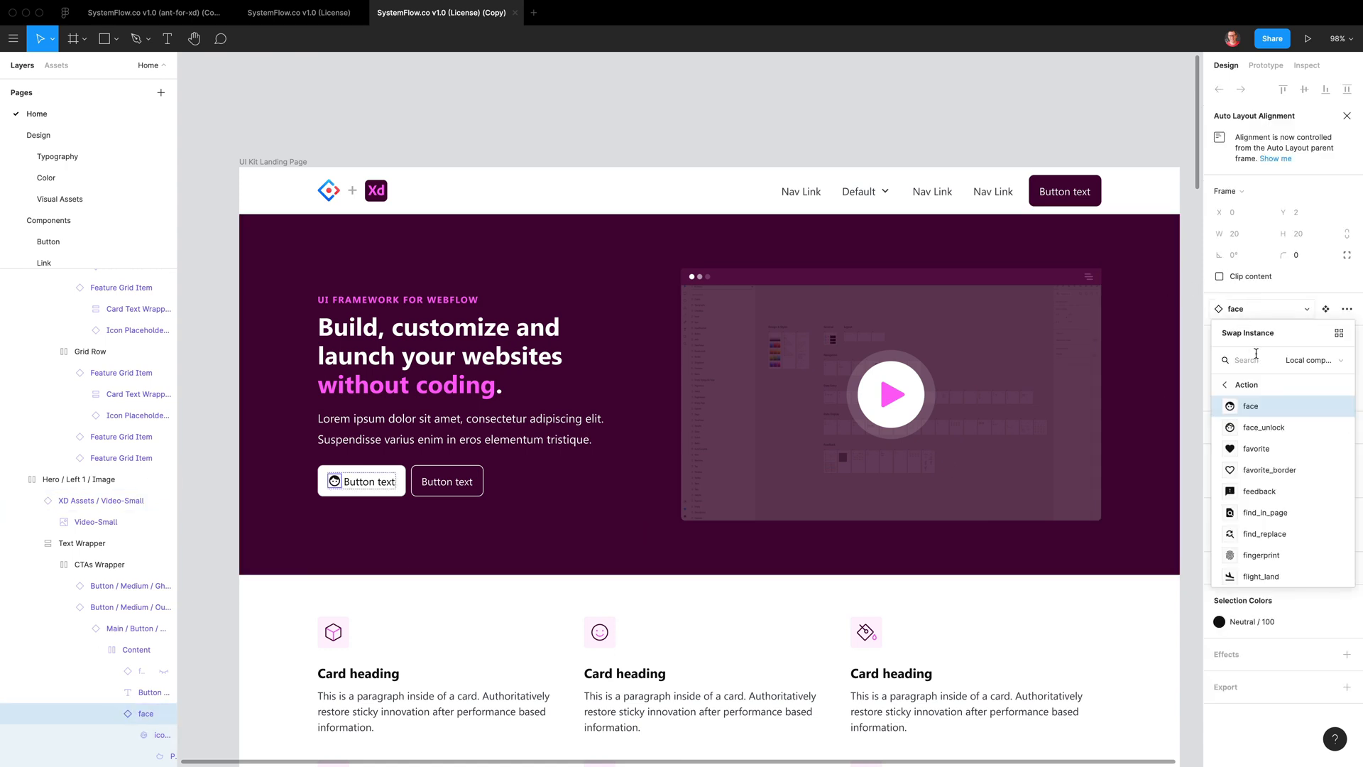
type("download")
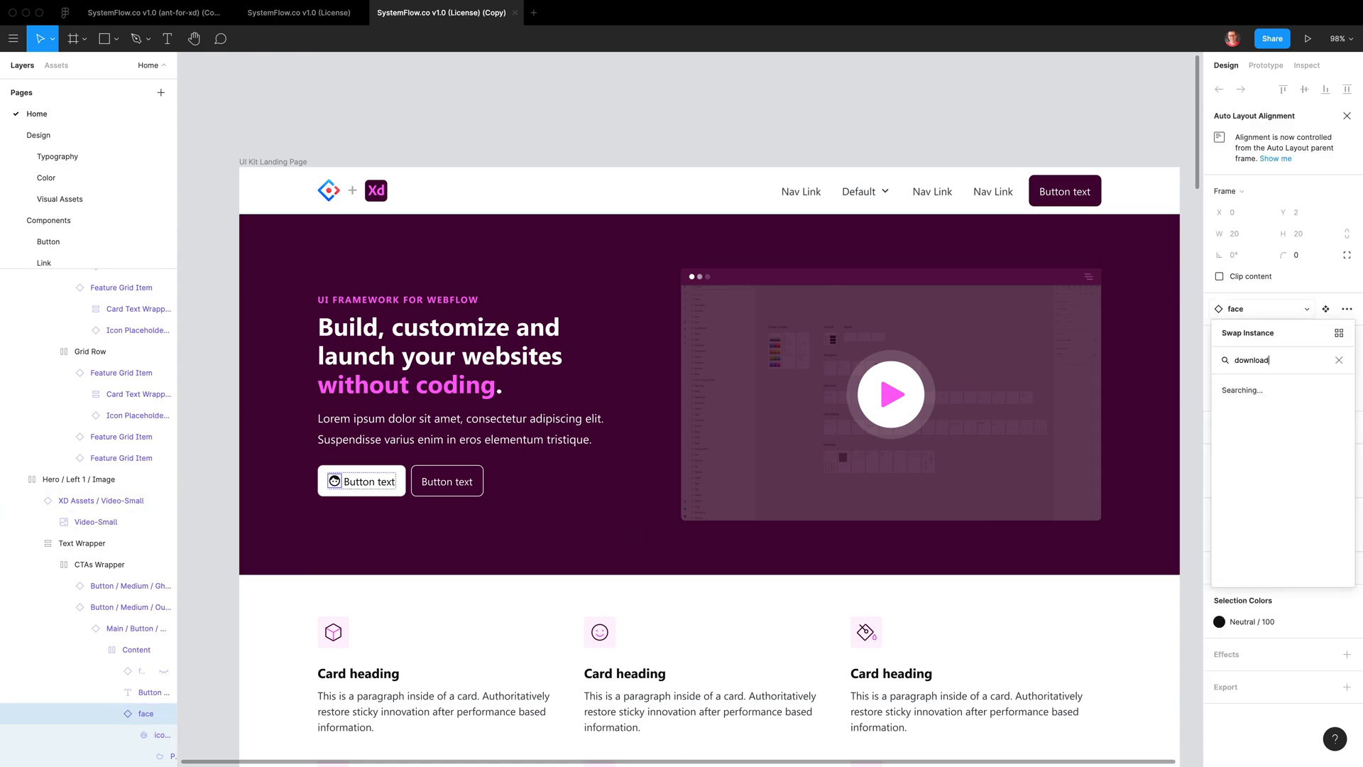
left_click(1236, 386)
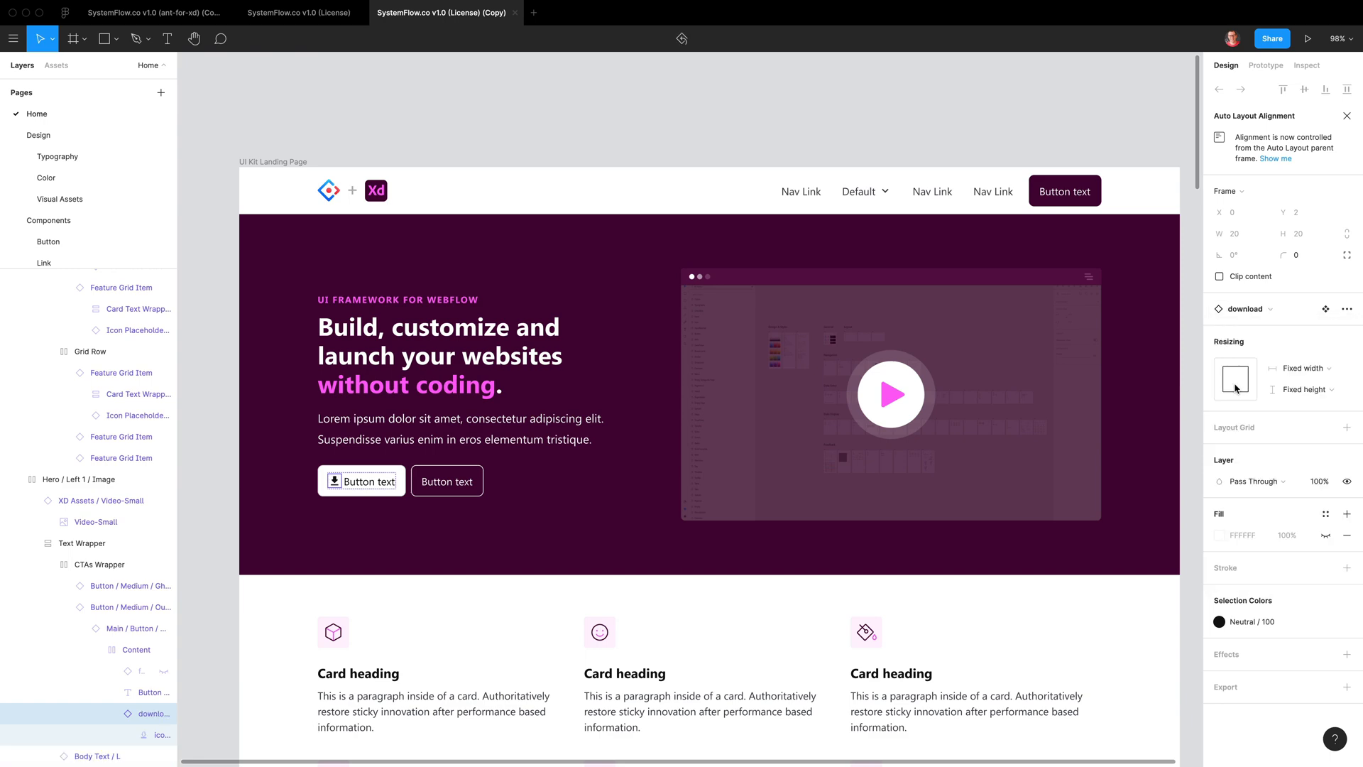
Compare the hero, feature grid and first feature section of the copy with the ant-for-xd reference
scroll(861, 319, "down", 1)
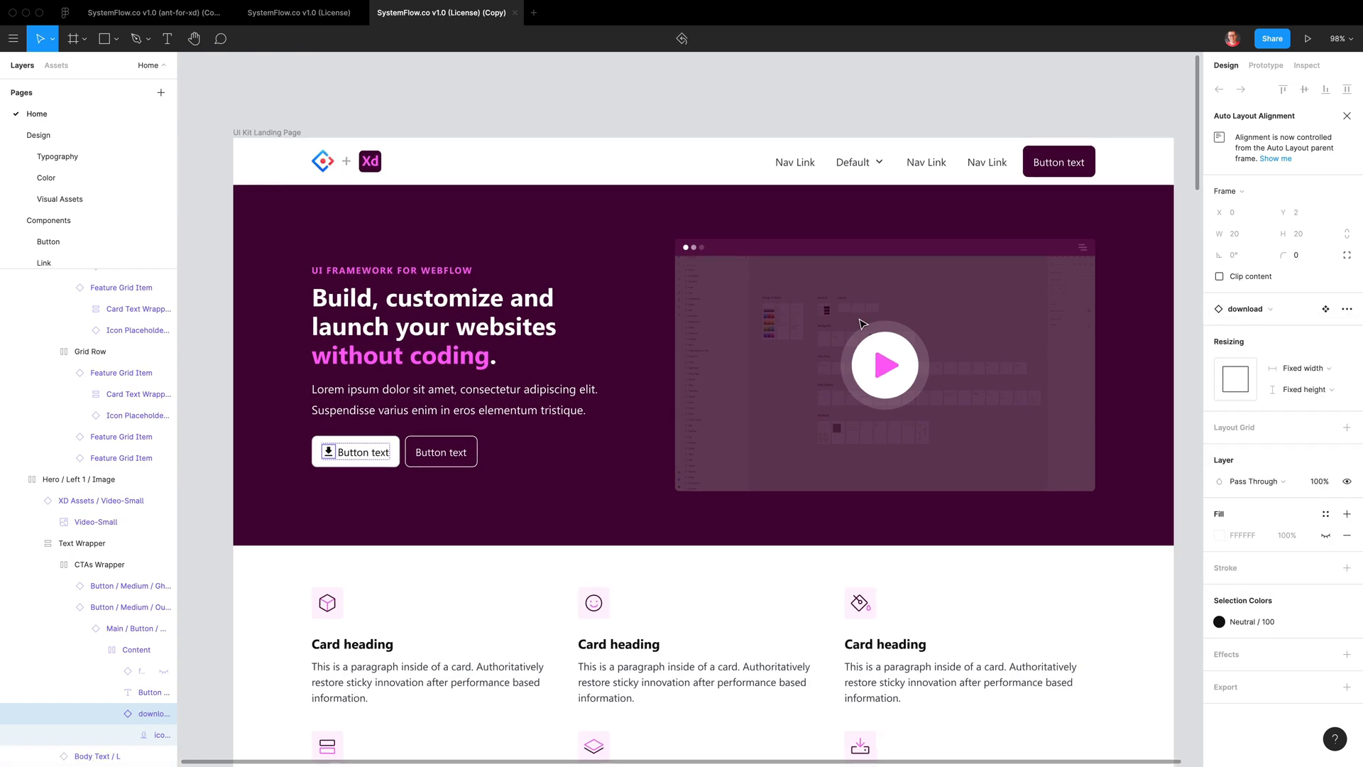
left_click(195, 18)
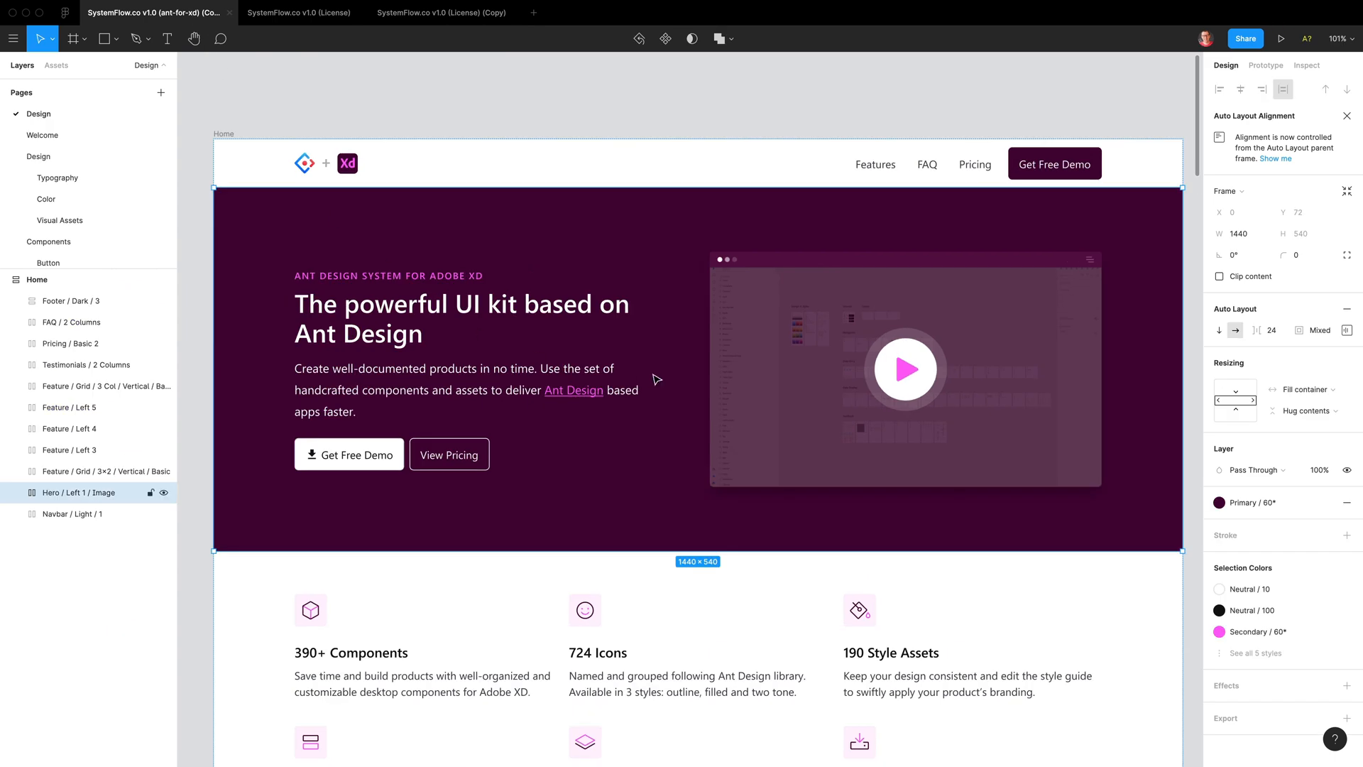
scroll(721, 315, "down", 6)
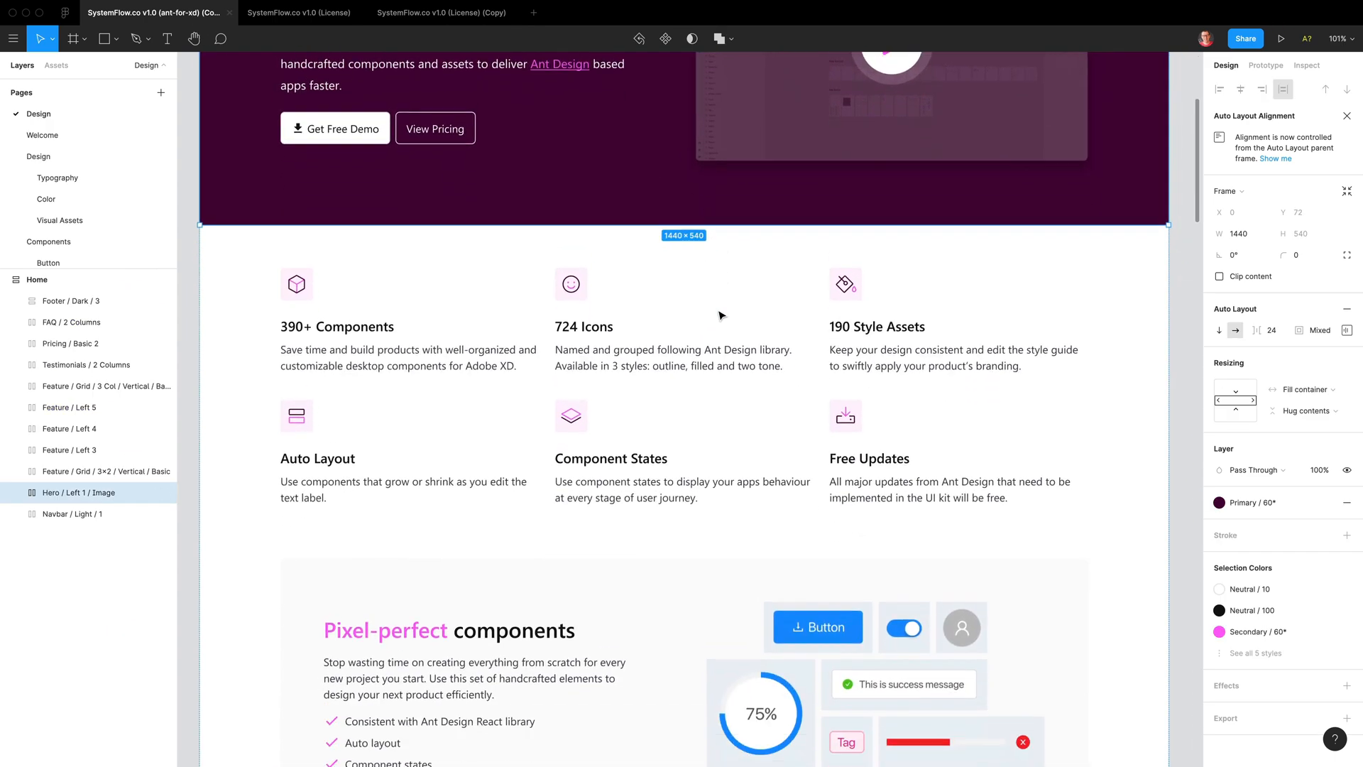
left_click(441, 13)
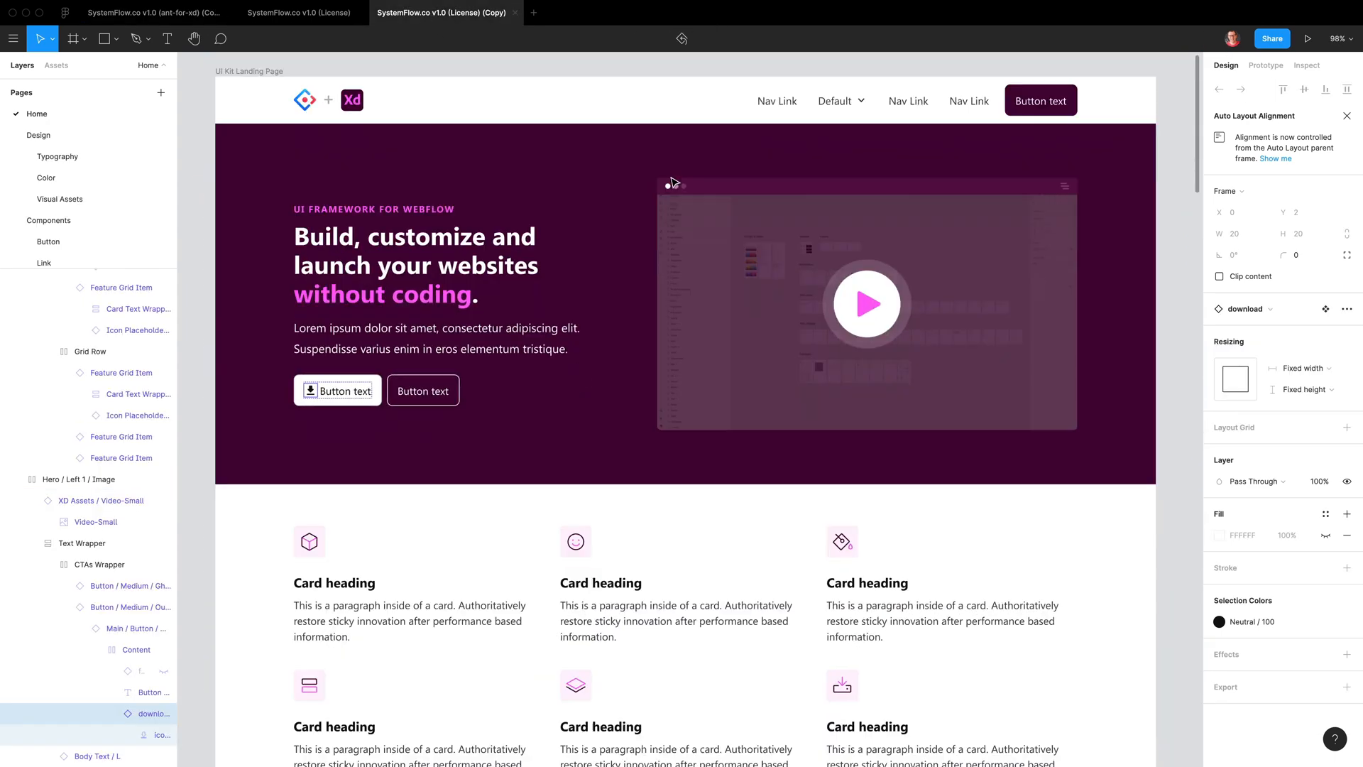
scroll(696, 465, "down", 3)
scroll(696, 465, "down", 7)
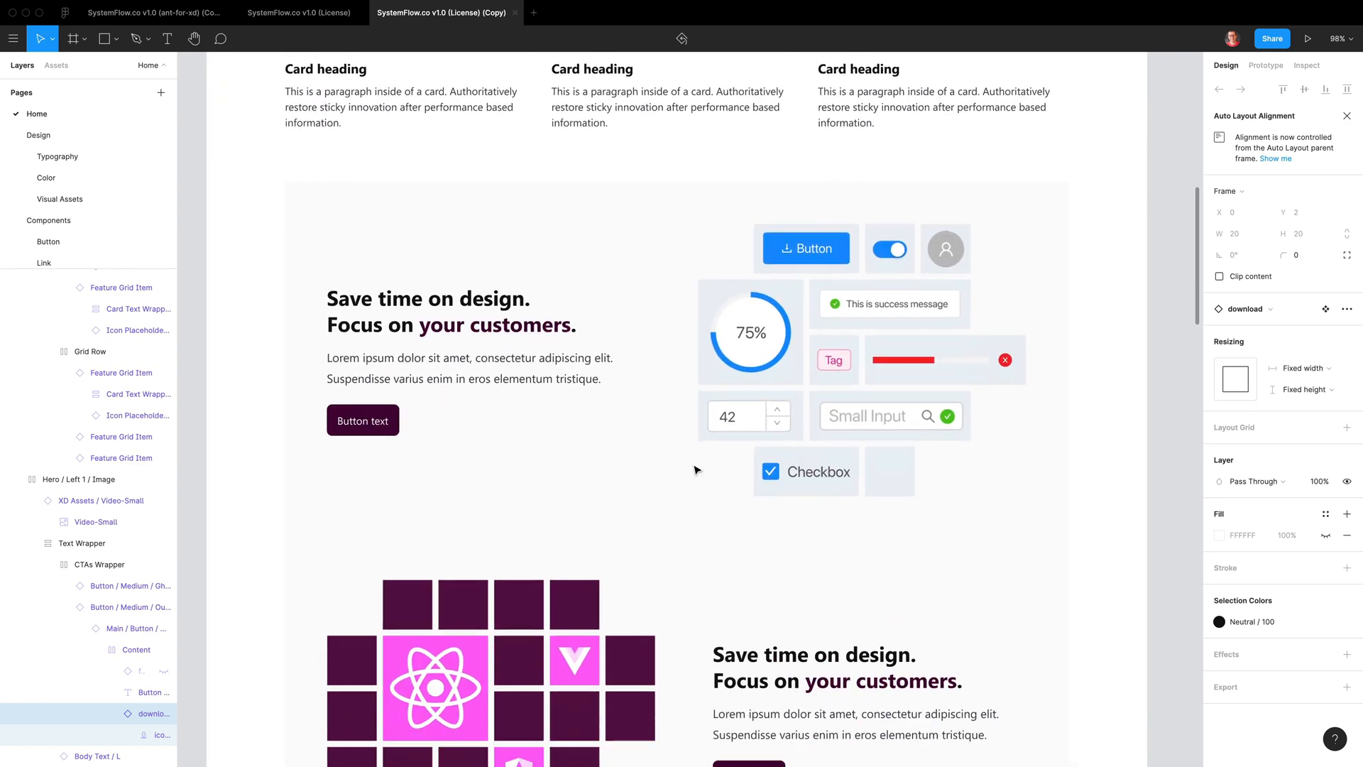
left_click(578, 369)
key("ctrl+Tab")
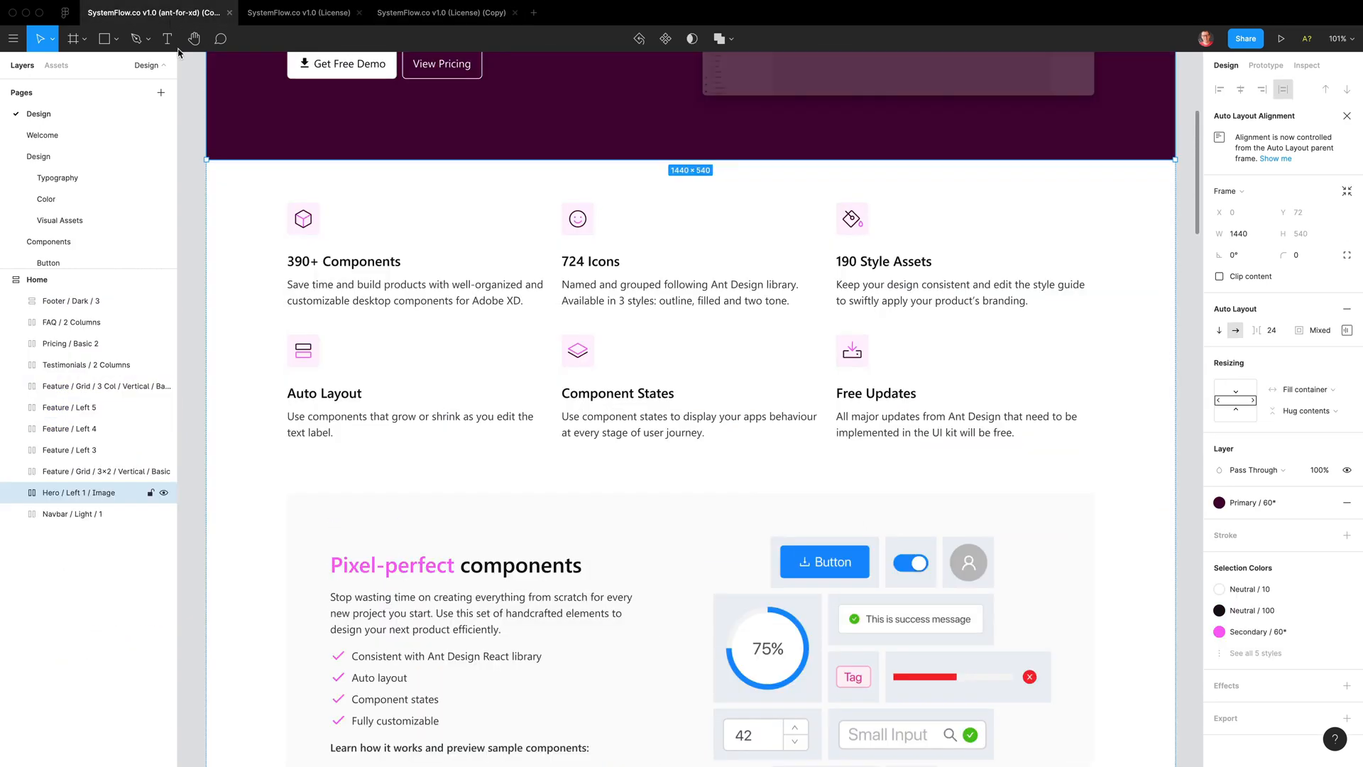
scroll(426, 598, "down", 5)
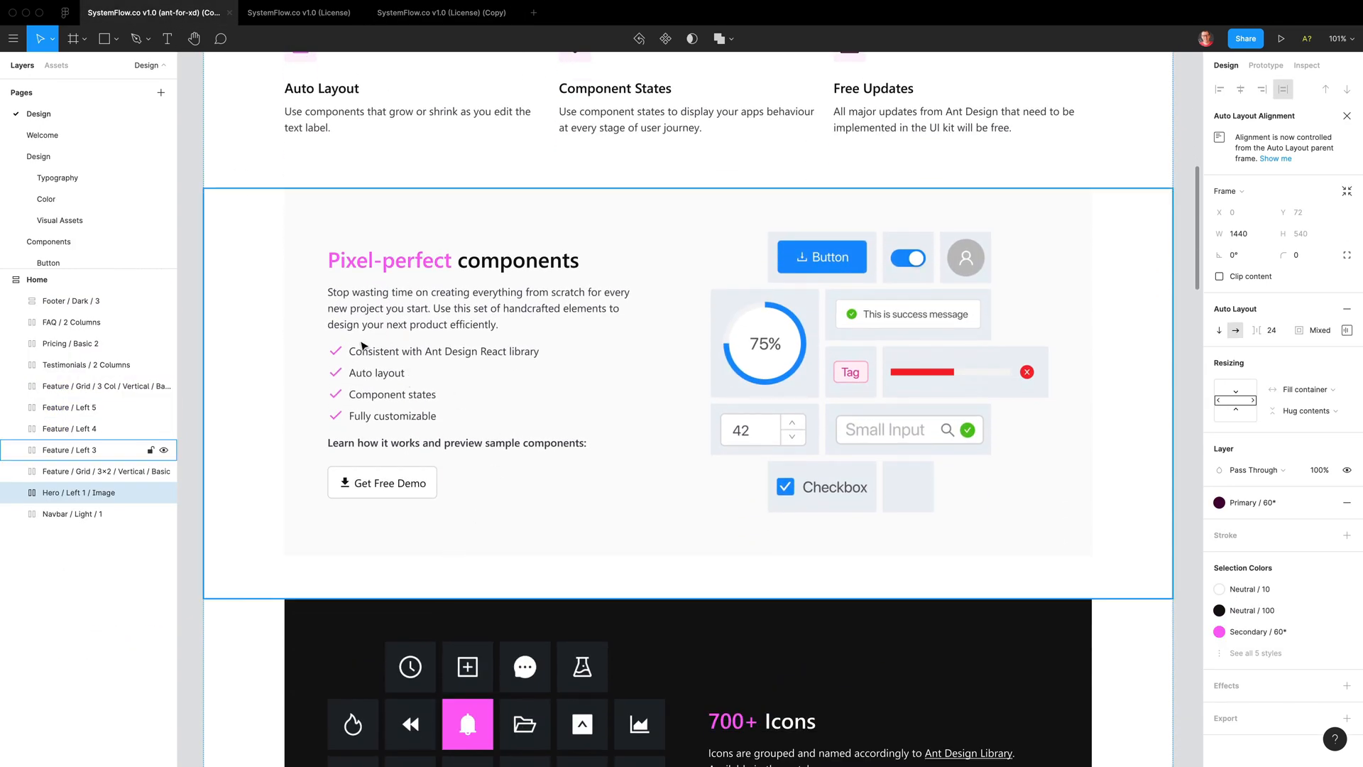
key("ctrl+shift+Tab")
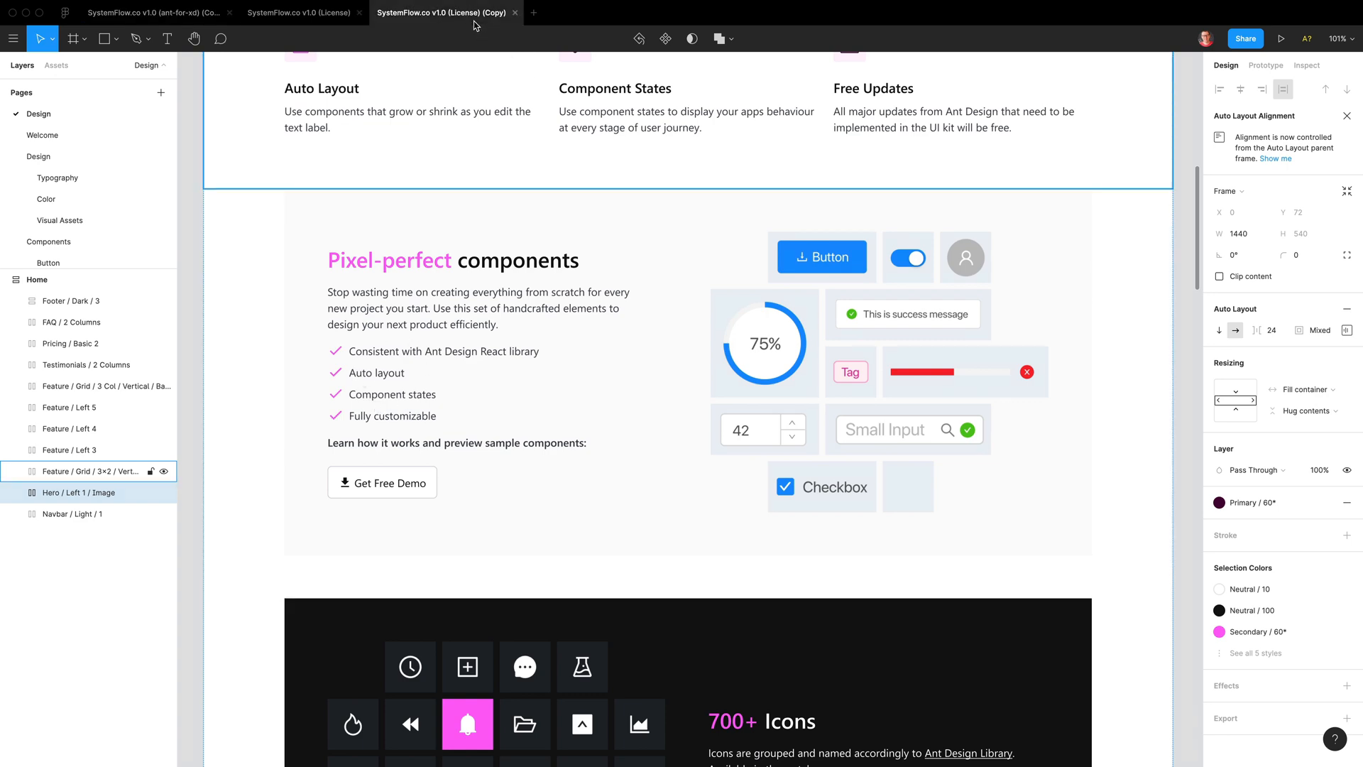
Insert the "Unordered list with an icon" component between the body text and button in the copy's Feature / Left 3 section
double_click(466, 367)
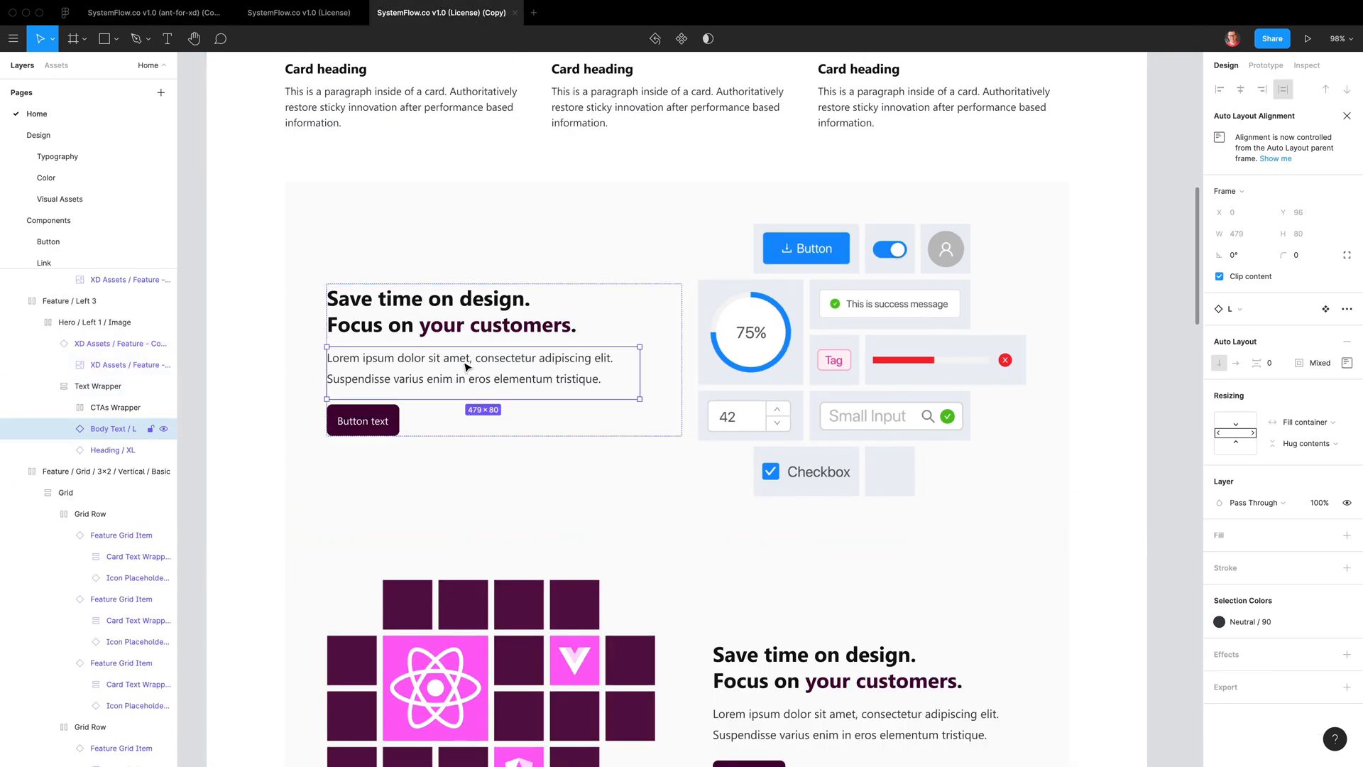
left_click(97, 386)
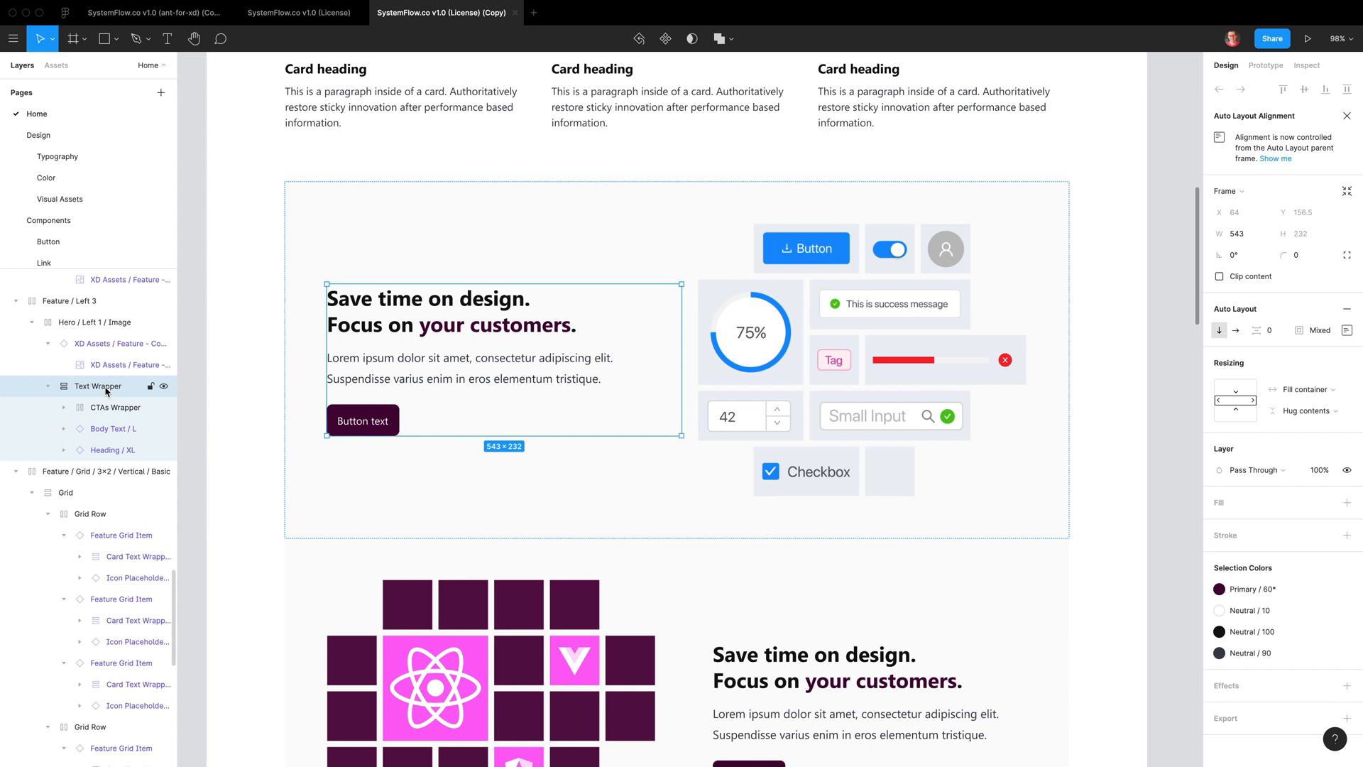
scroll(118, 390, "up", 2)
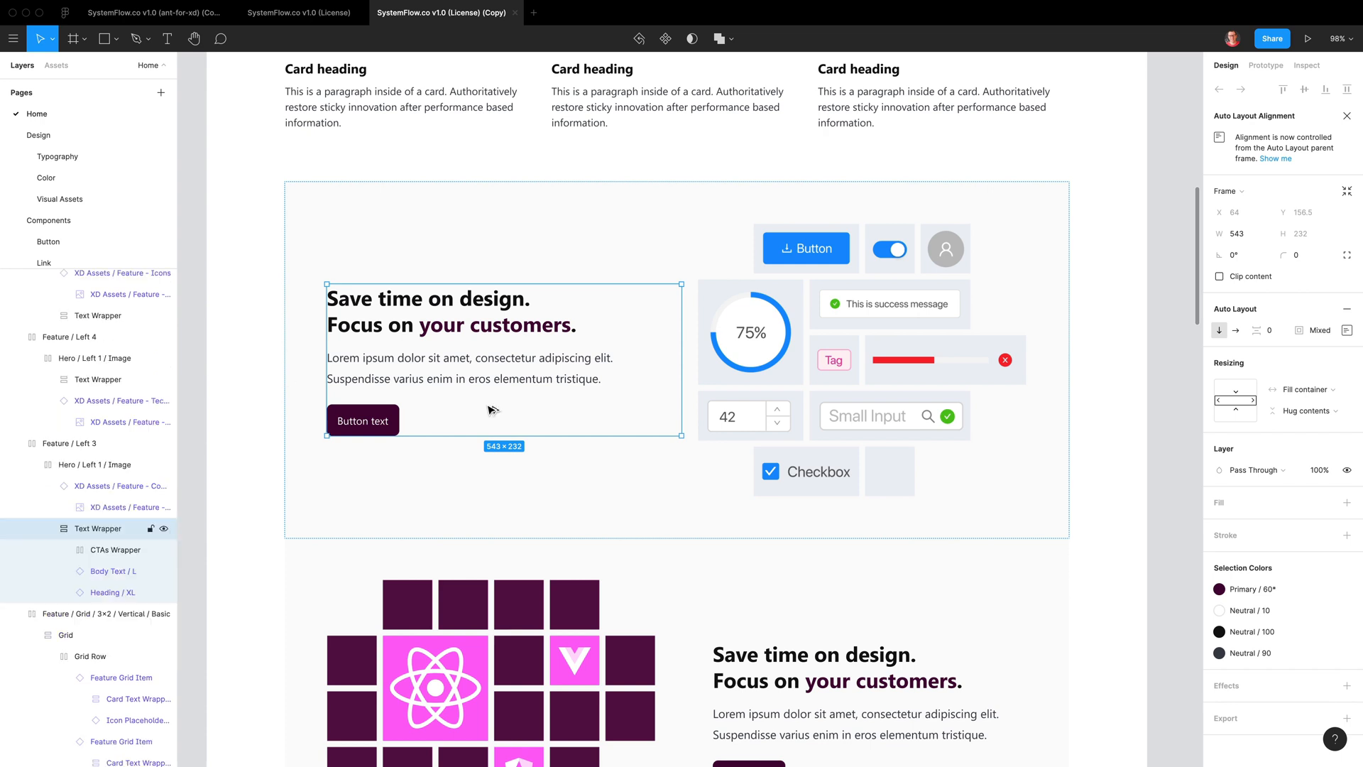
key("alt+2")
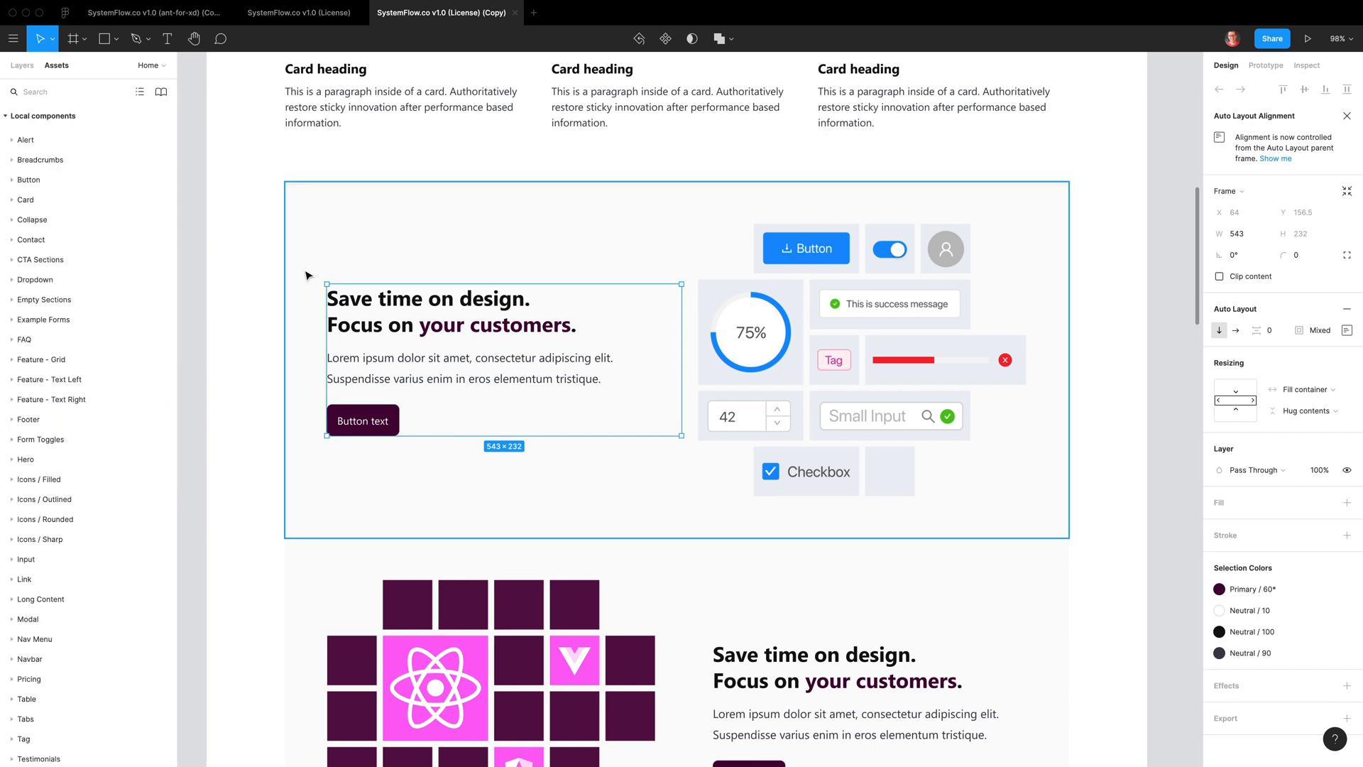
type("unorde")
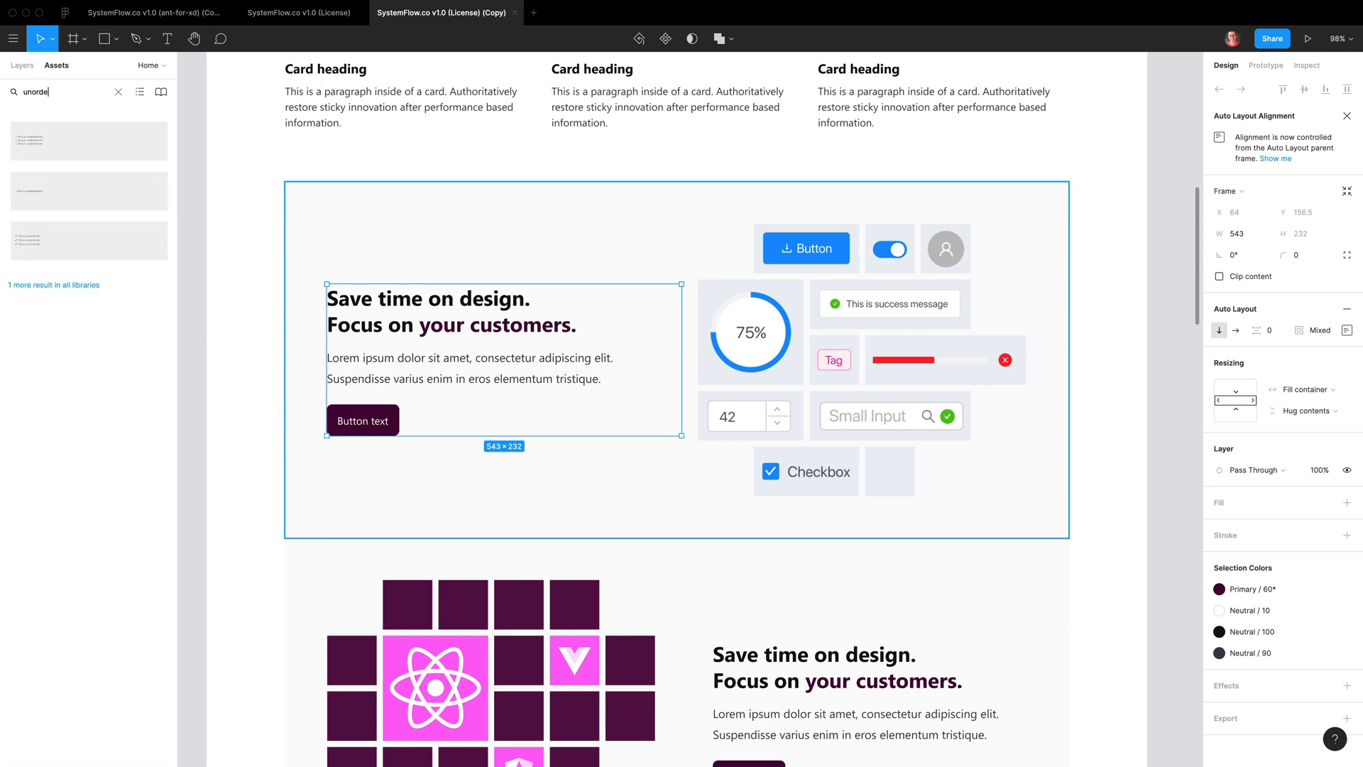
left_click(51, 240)
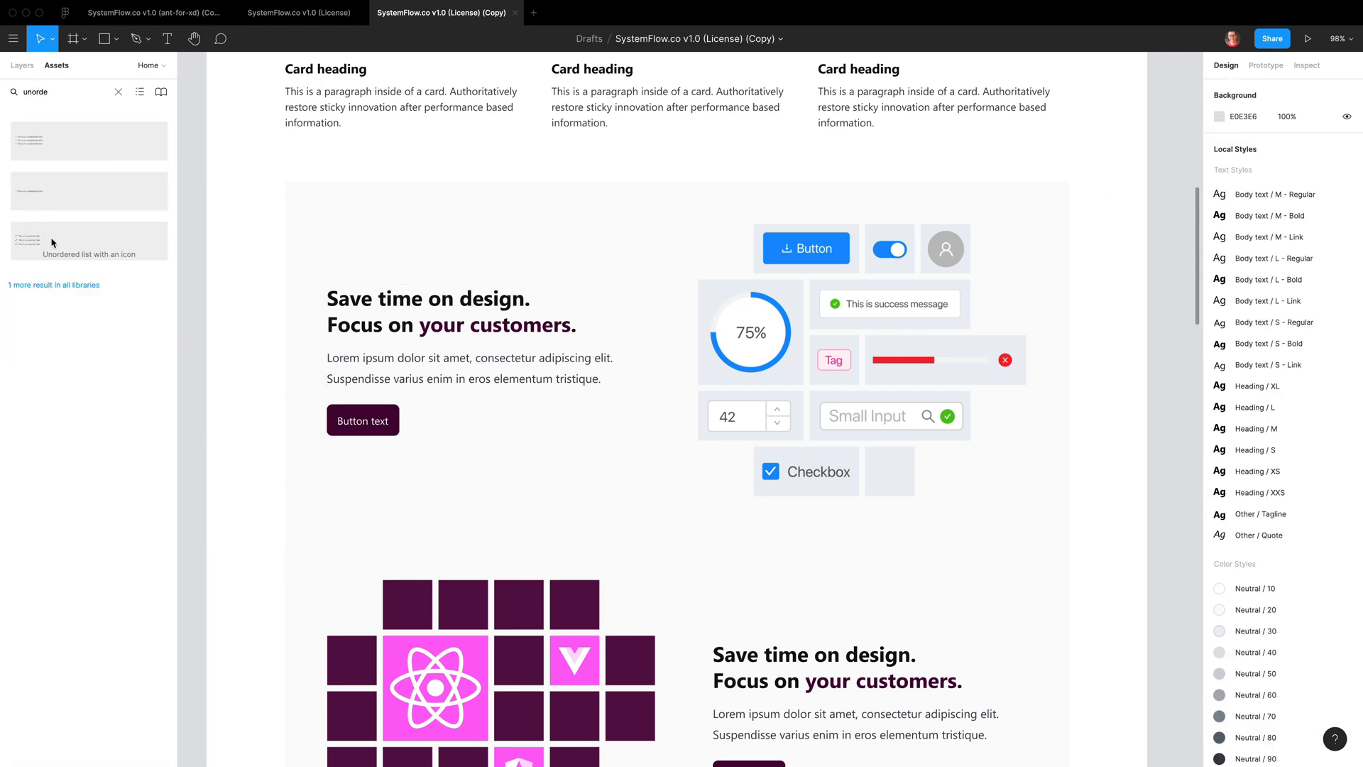
left_click_drag(51, 242, 458, 382)
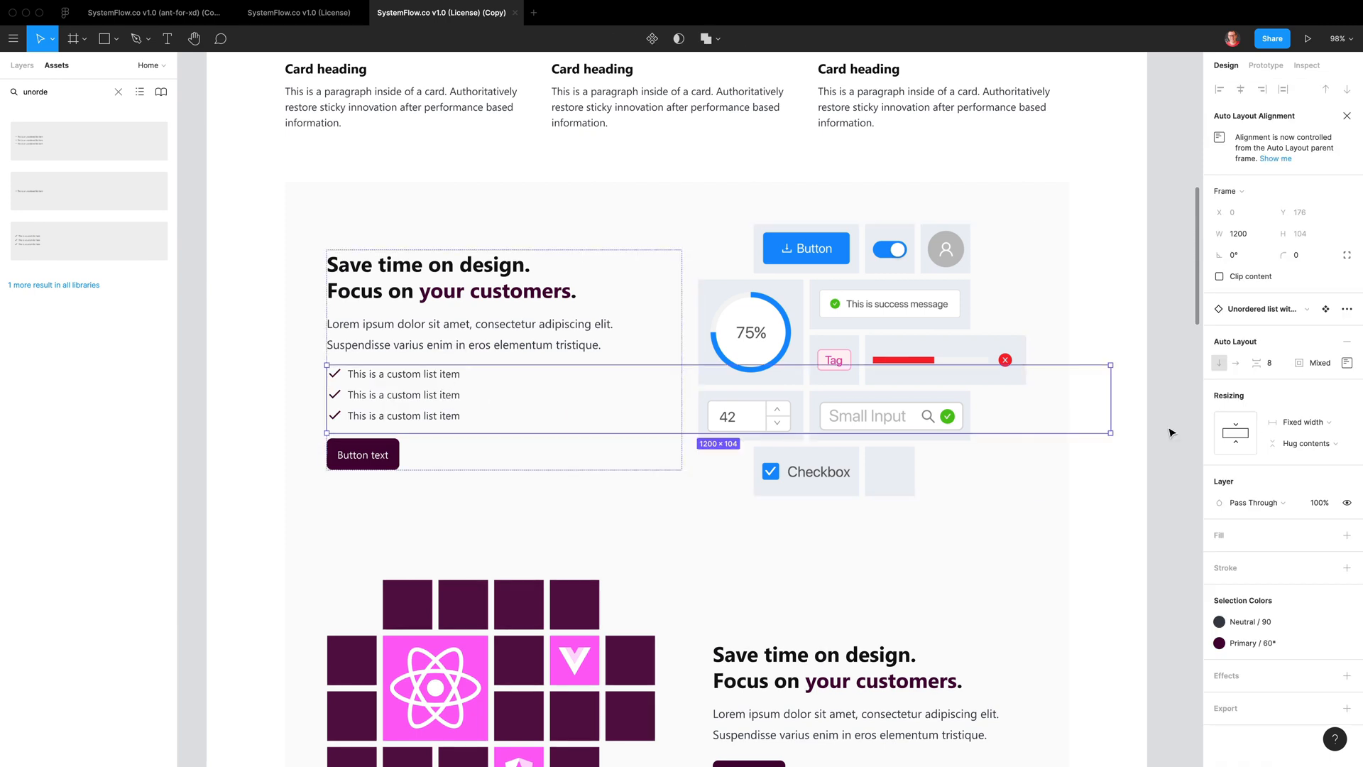
Set the inserted icon list's width to Fill container, and select the section's 1200-wide content frame
left_click(1310, 423)
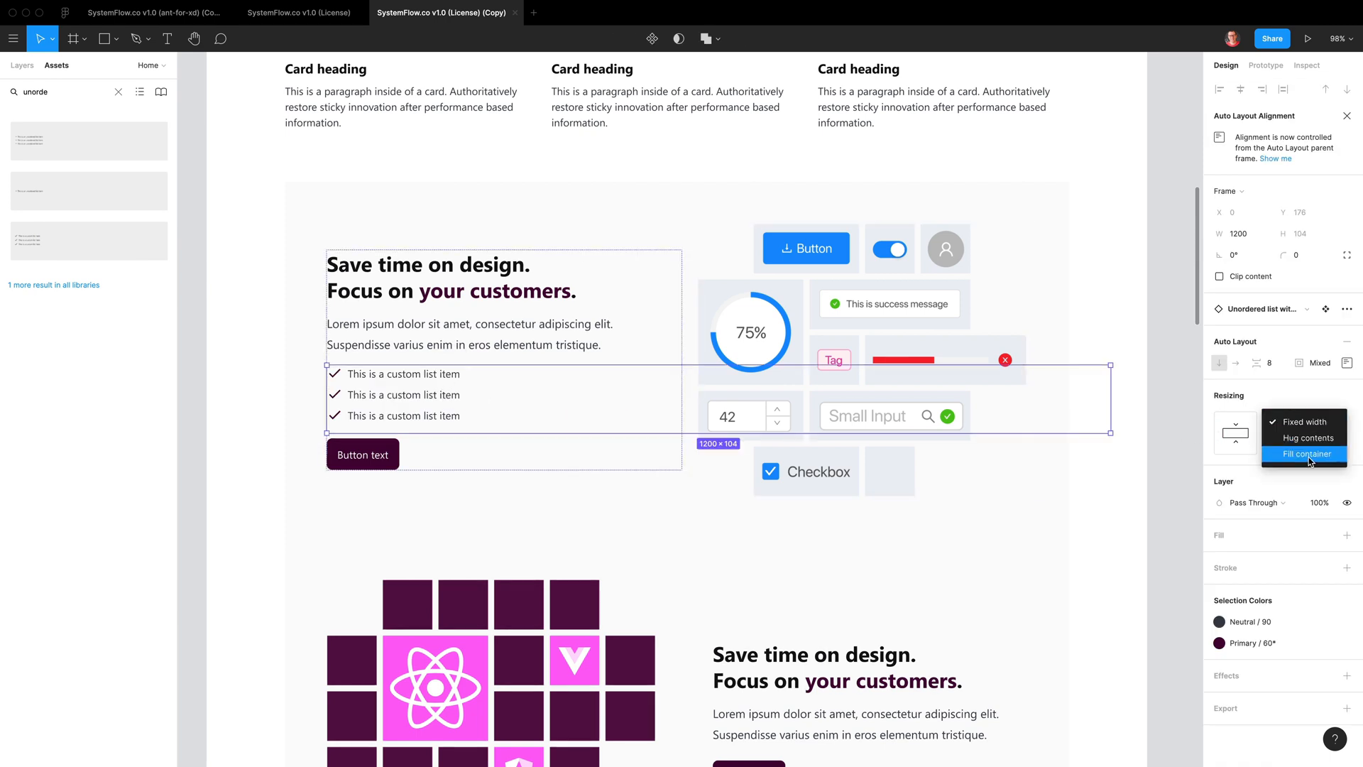
left_click(1310, 455)
key("shift+Return")
key("shift+Return")
scroll(497, 391, "up", 1)
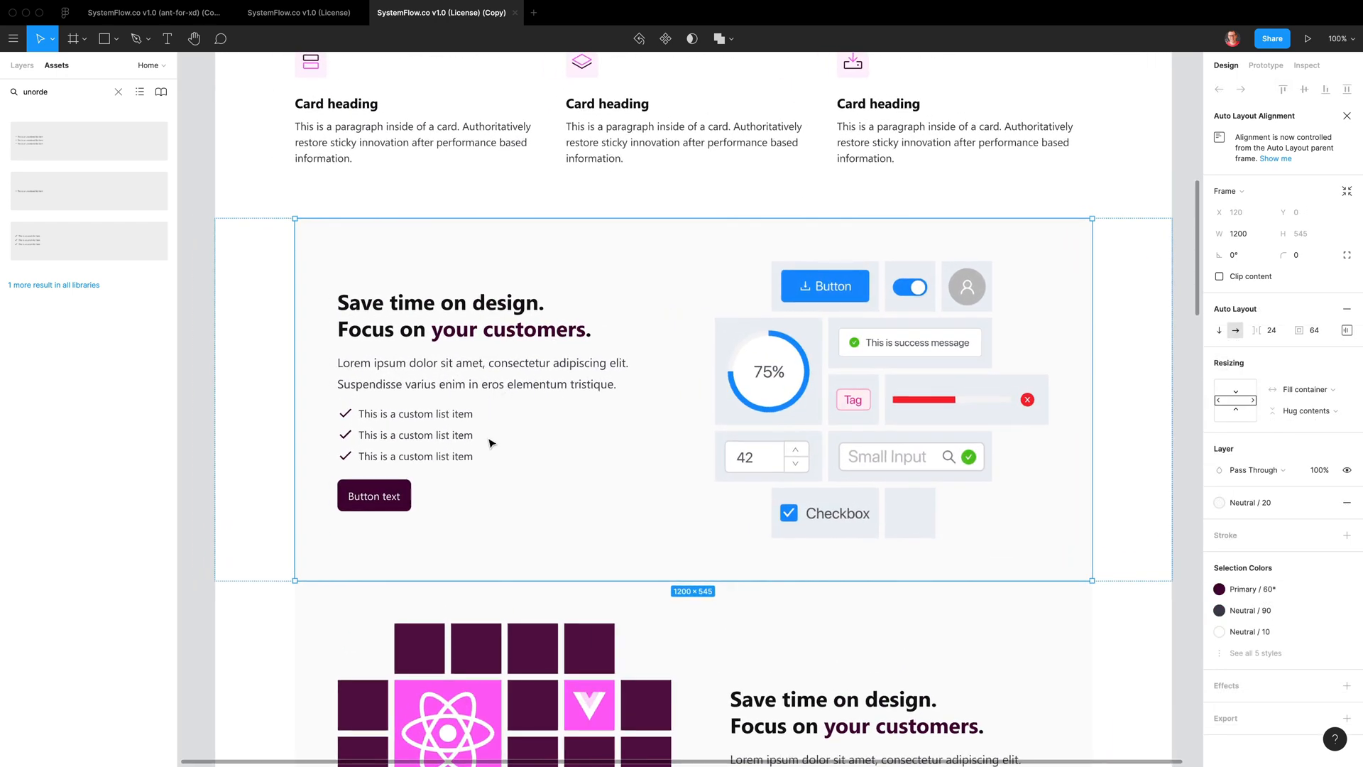
Detach the icon list instance in the Feature / Left 3 section and duplicate its last item to add a fourth
left_click(490, 444)
left_click(497, 435)
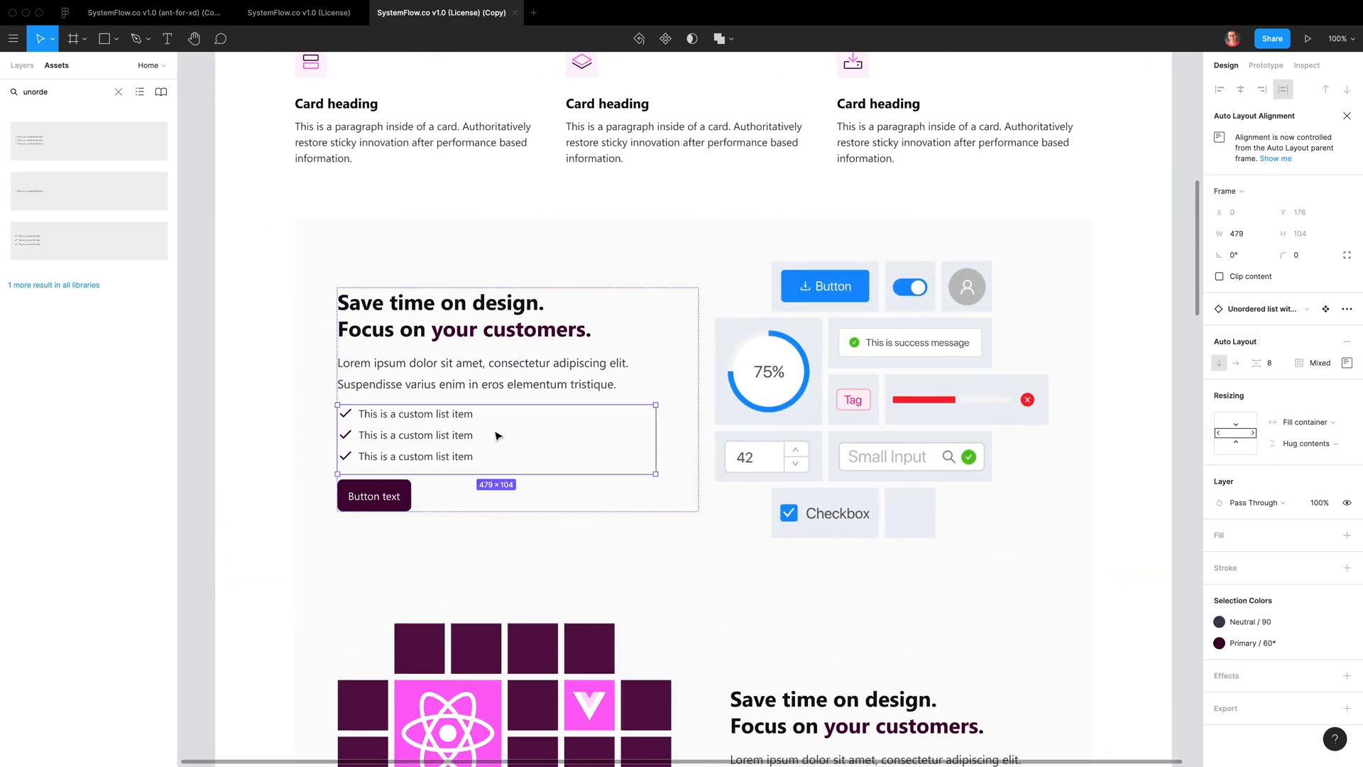
right_click(467, 439)
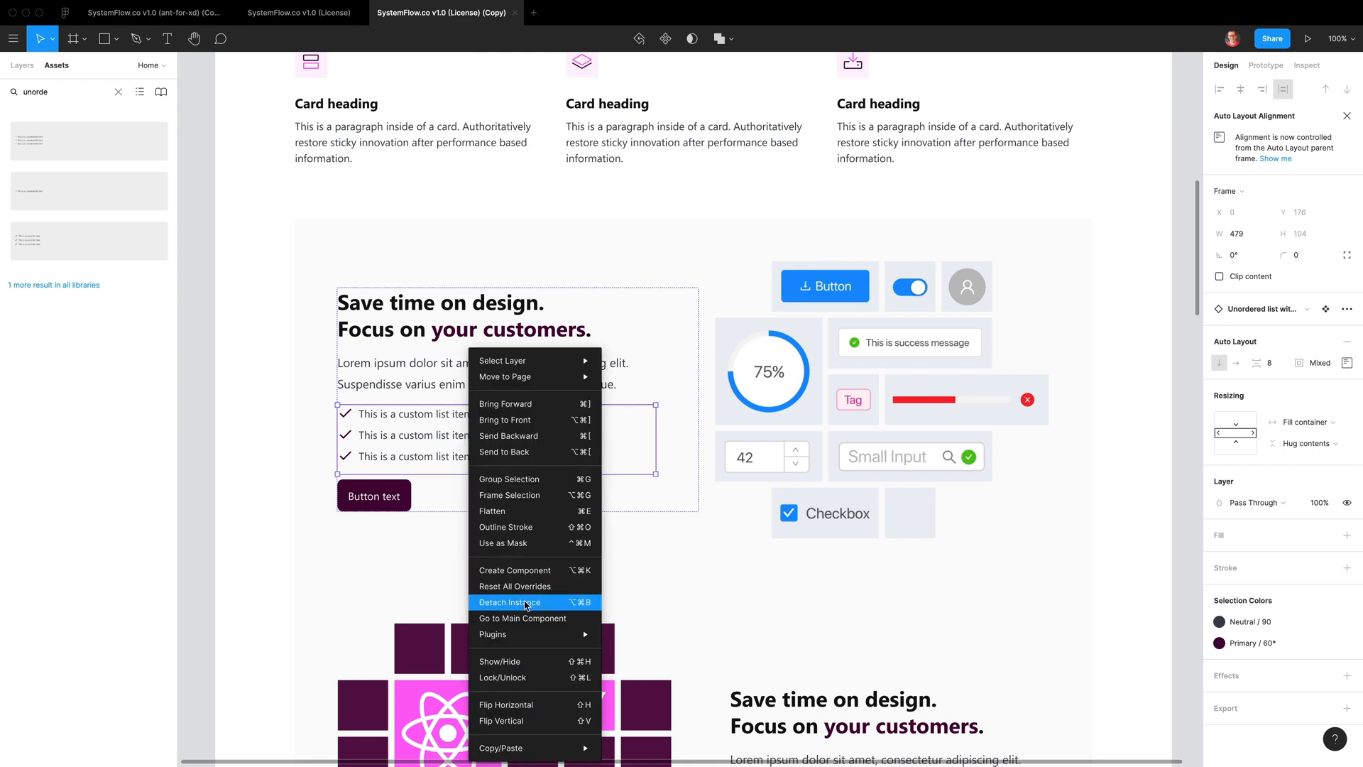
left_click(527, 605)
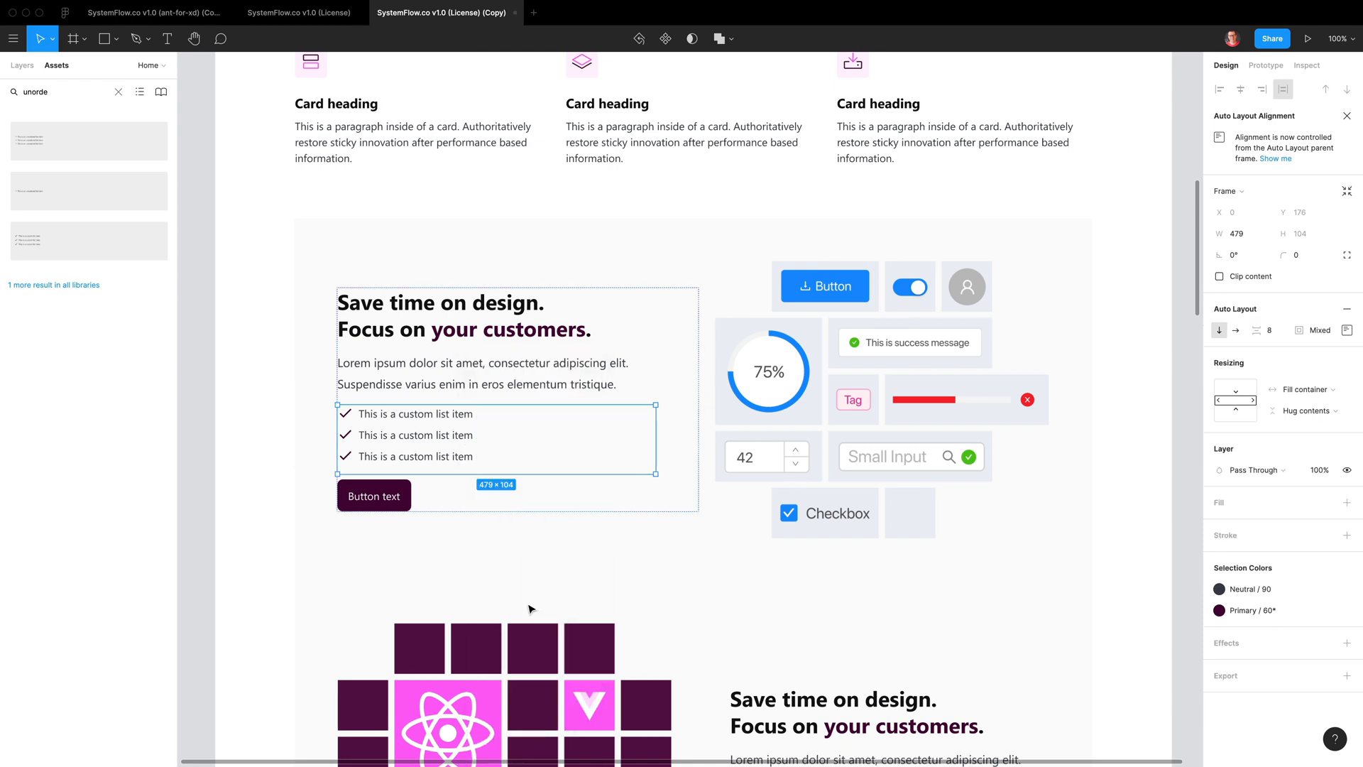
left_click(440, 460)
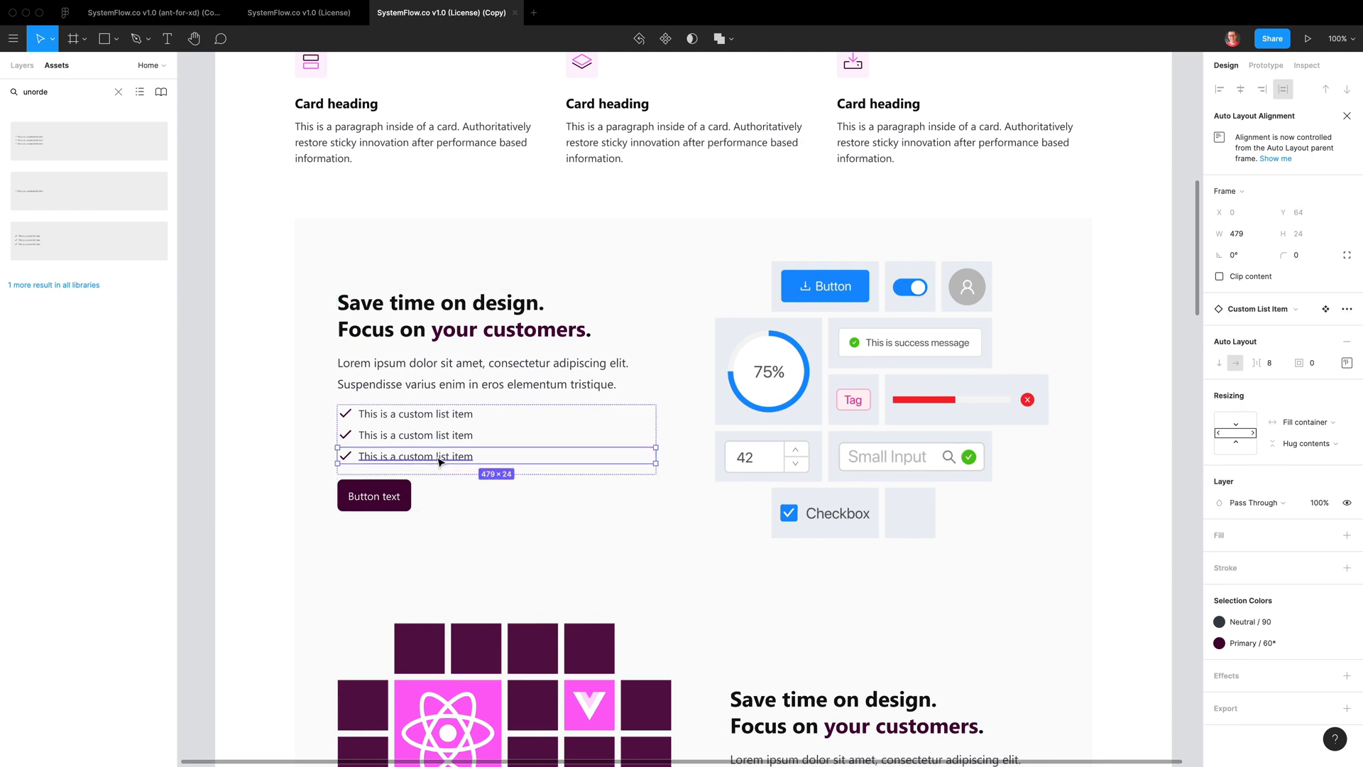
key("super+d")
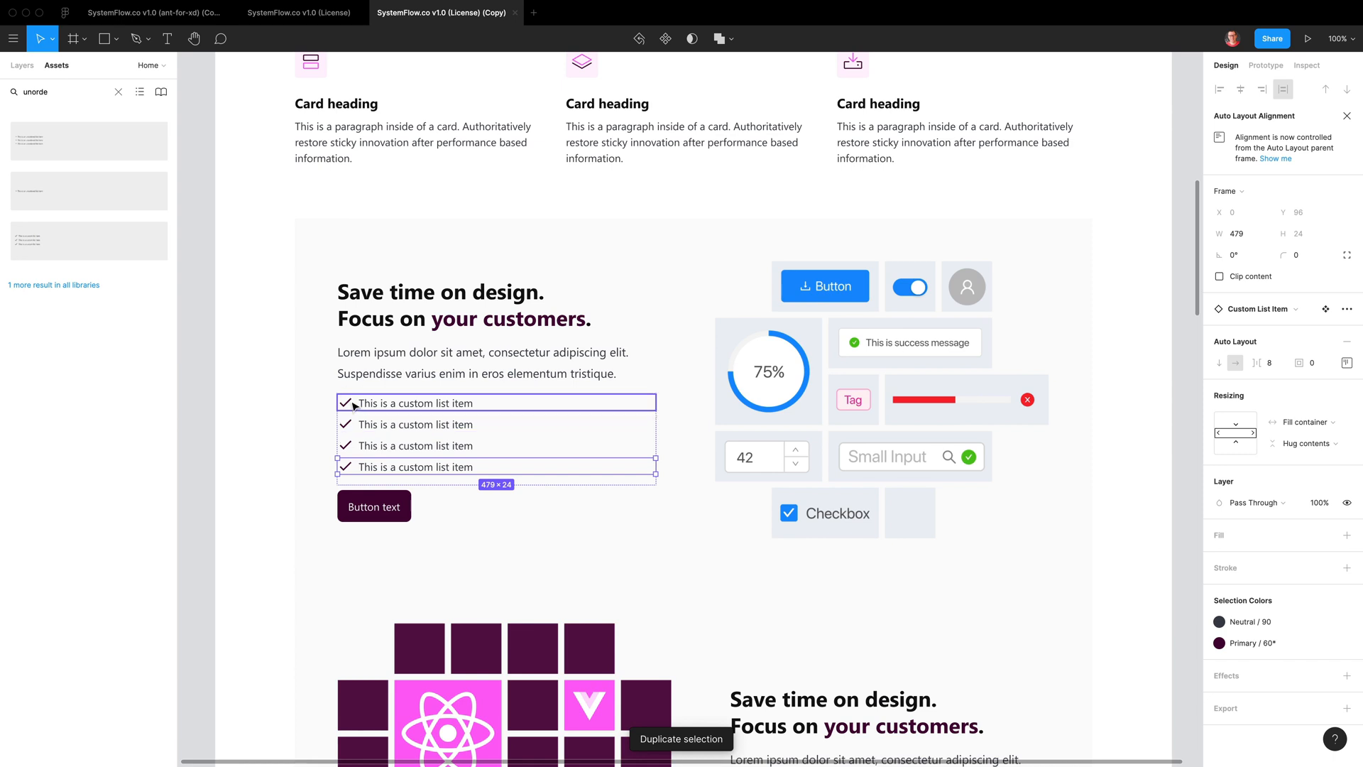
Recolor the check icons of the whole Feature / Left 3 list from the primary color to the pink Secondary / 60 style
left_click(646, 406)
left_click(643, 411)
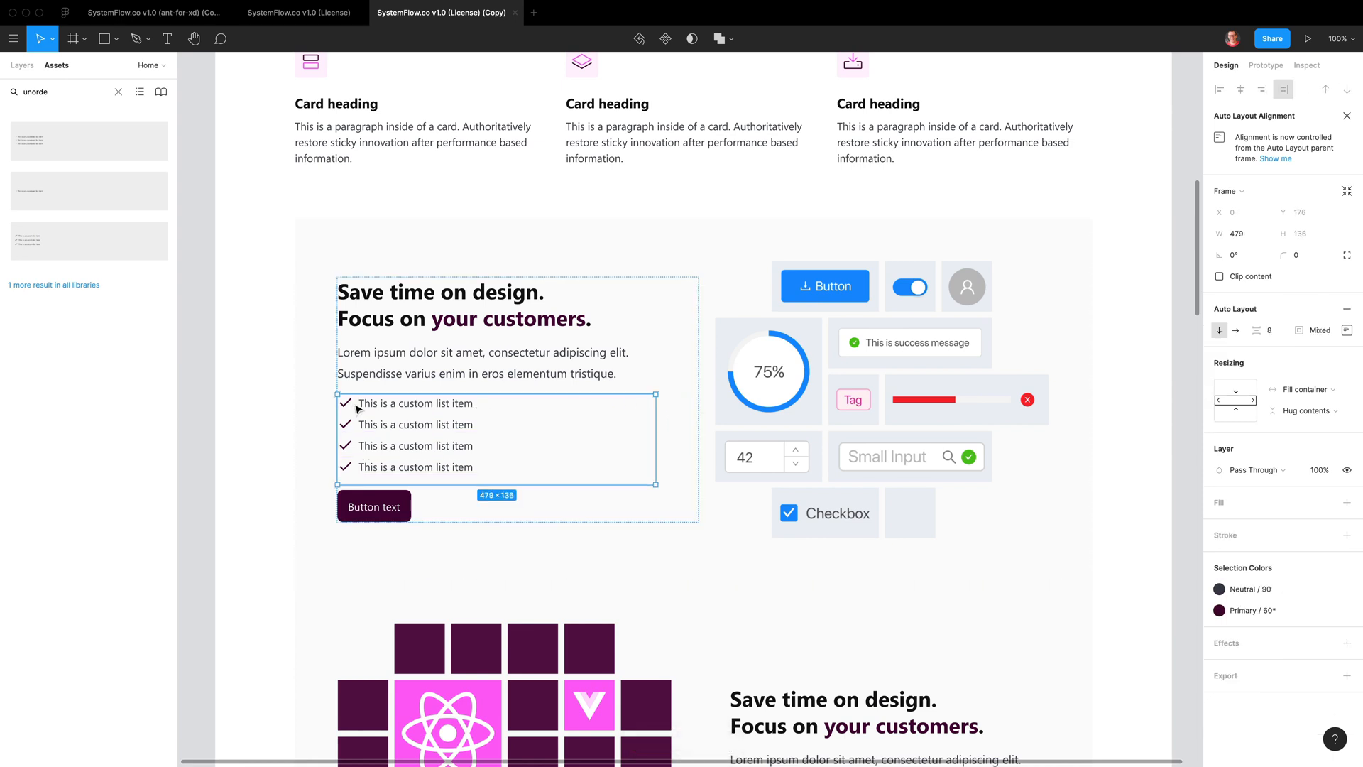
left_click(1220, 610)
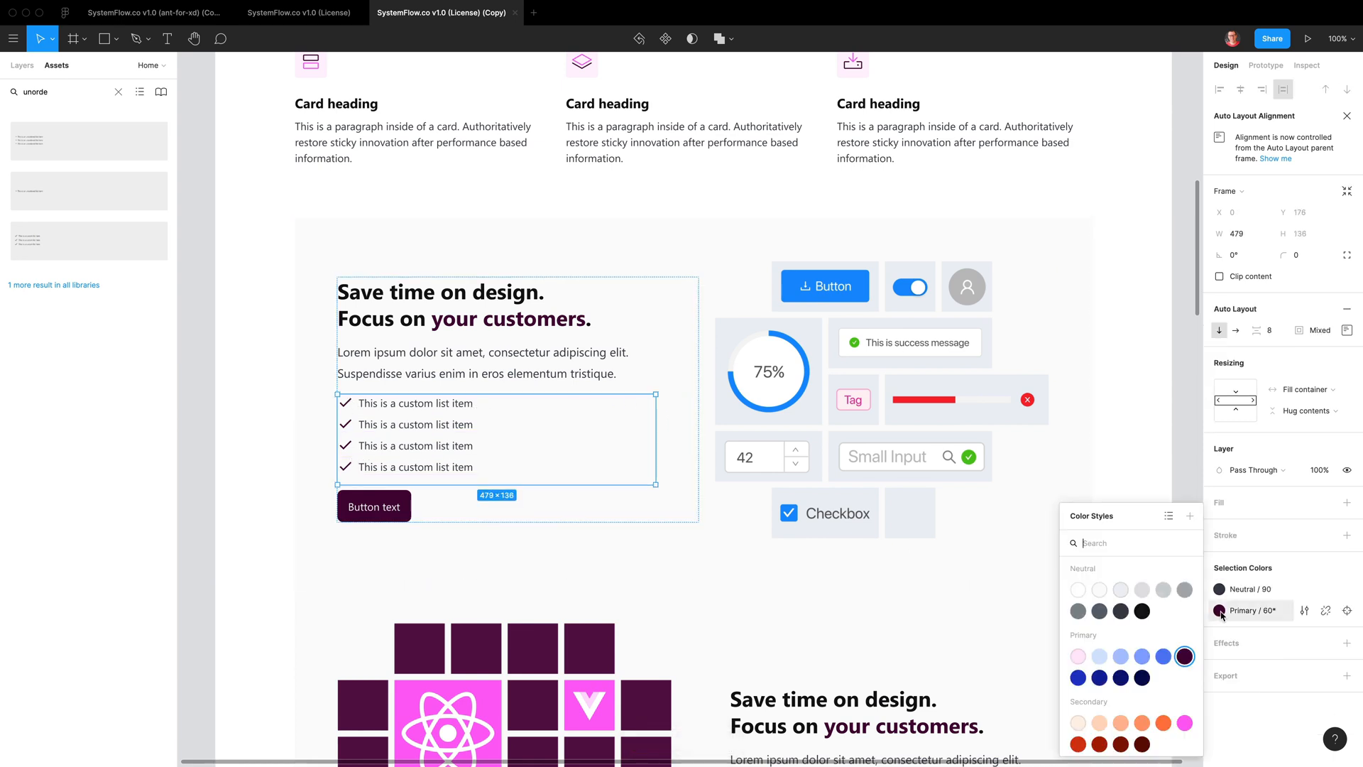
left_click(1185, 722)
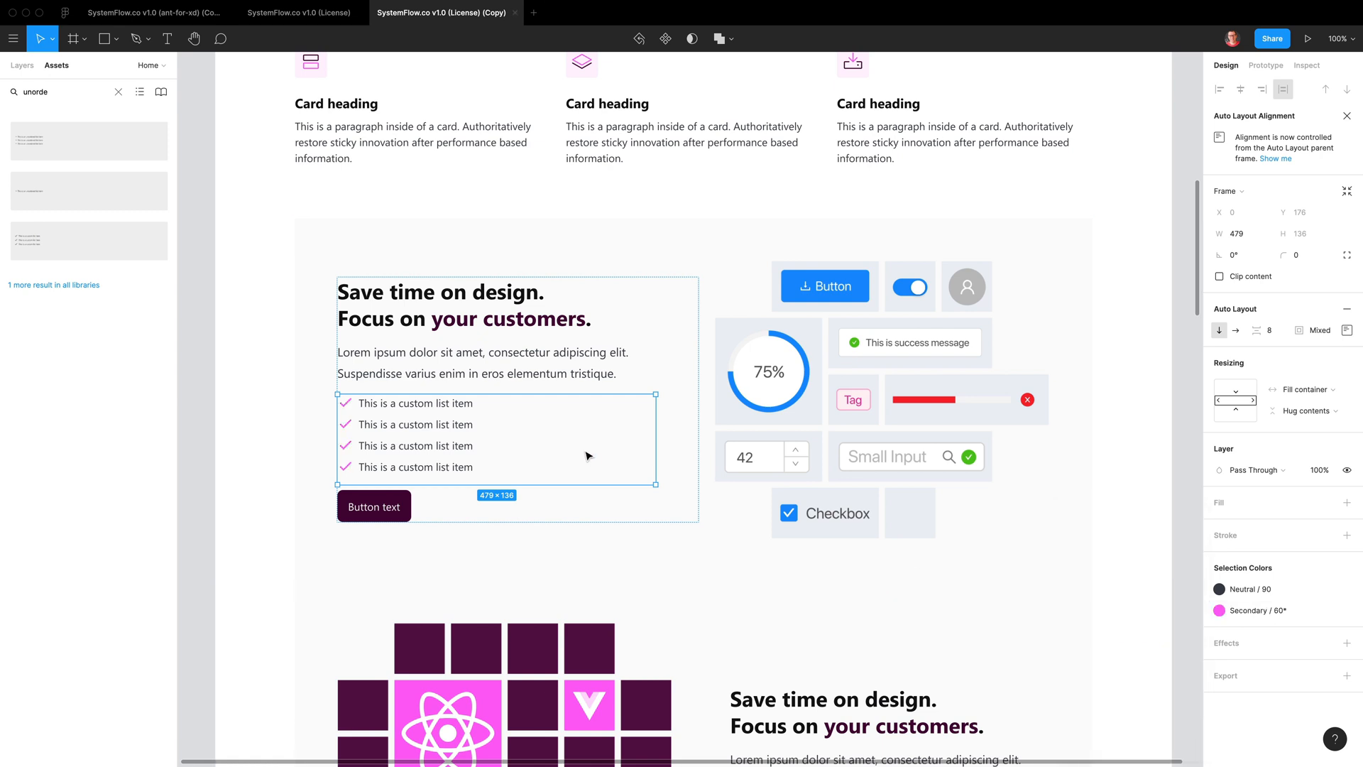
Swap the Feature / Left 3 section's primary text button for the Outline style's Icon Left variant
left_click(370, 495)
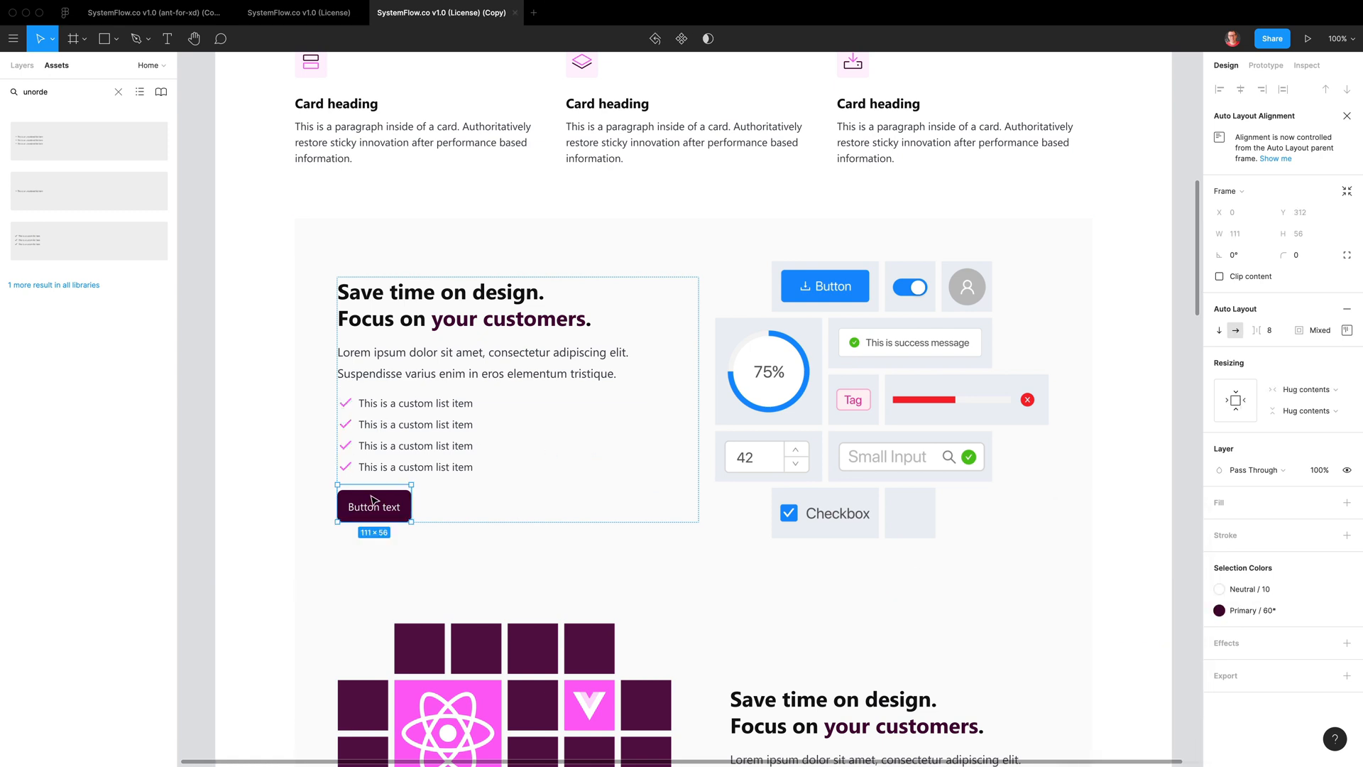
left_click(1242, 309)
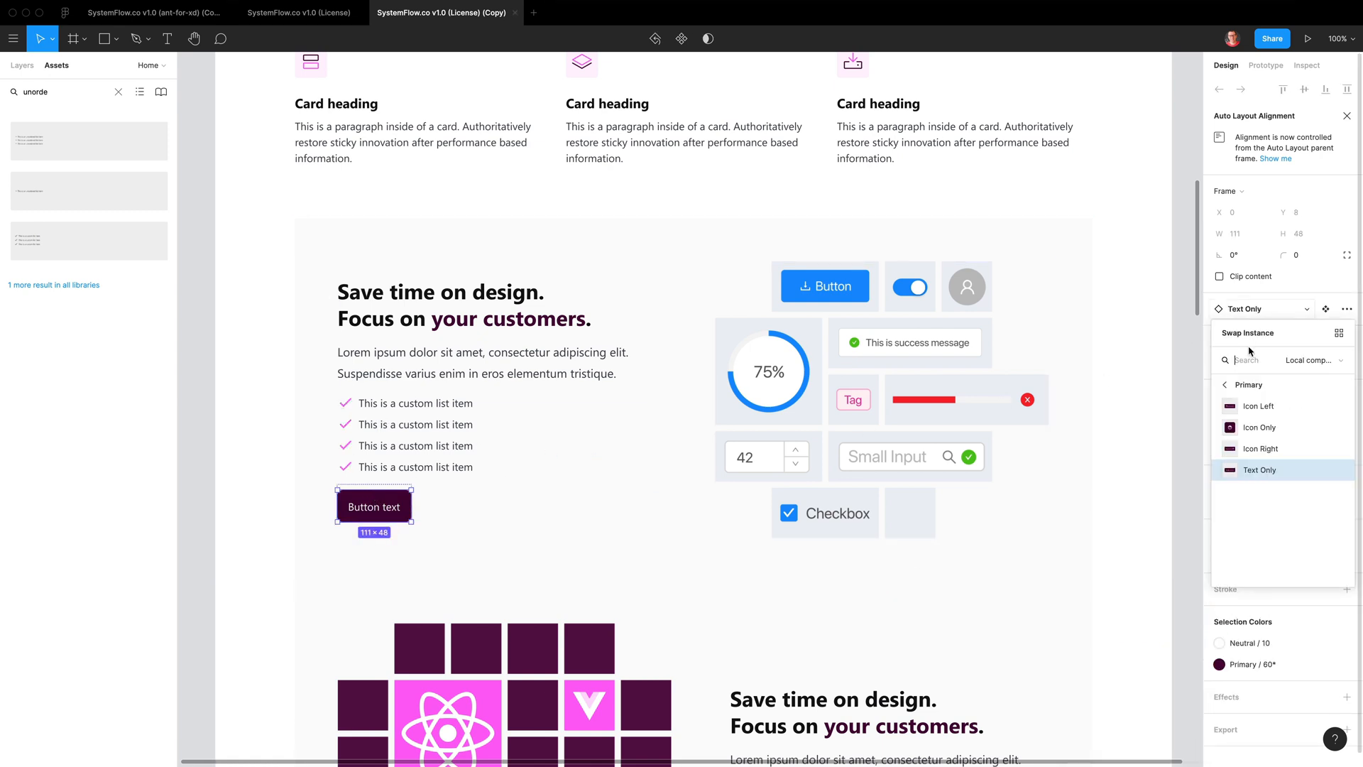
left_click(1245, 385)
left_click(1229, 428)
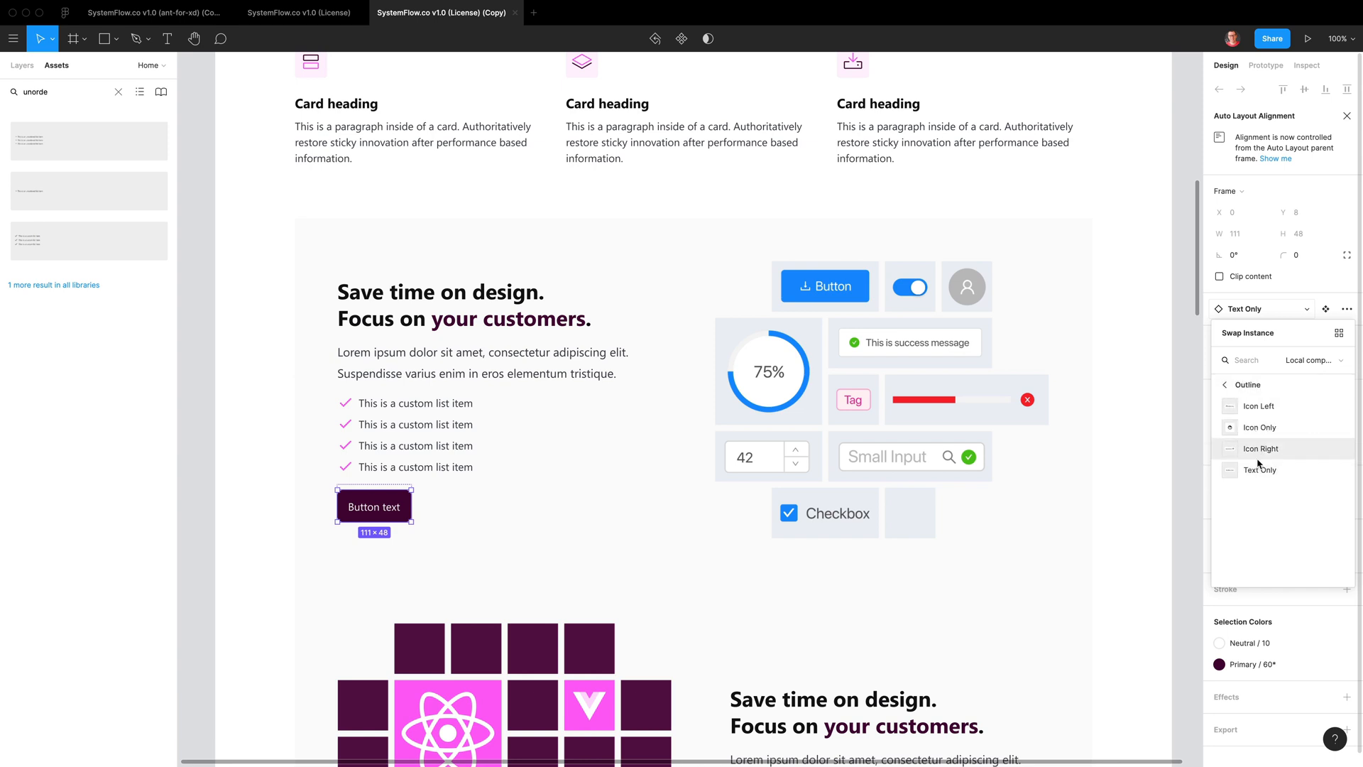
left_click(1258, 406)
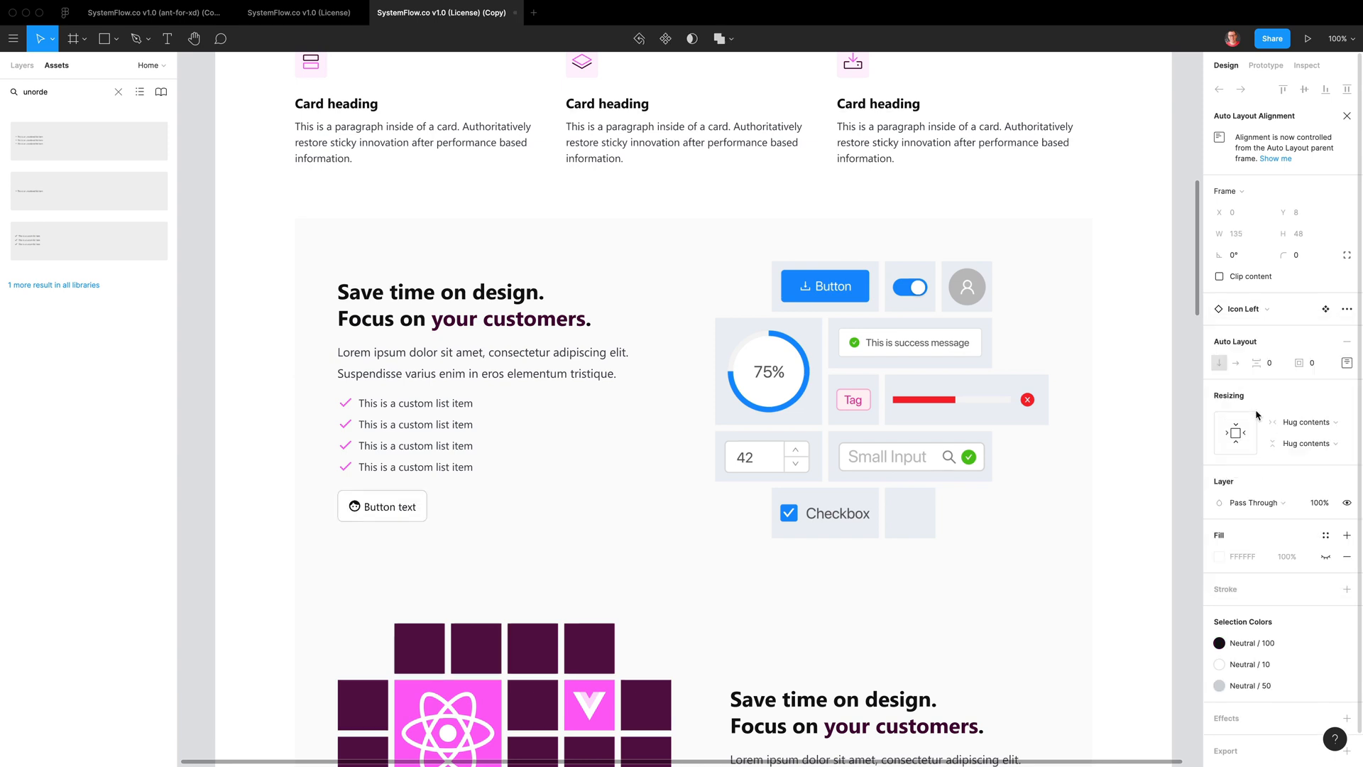
Replace the face icon in the Feature / Left 3 outline button with the download icon
double_click(359, 505)
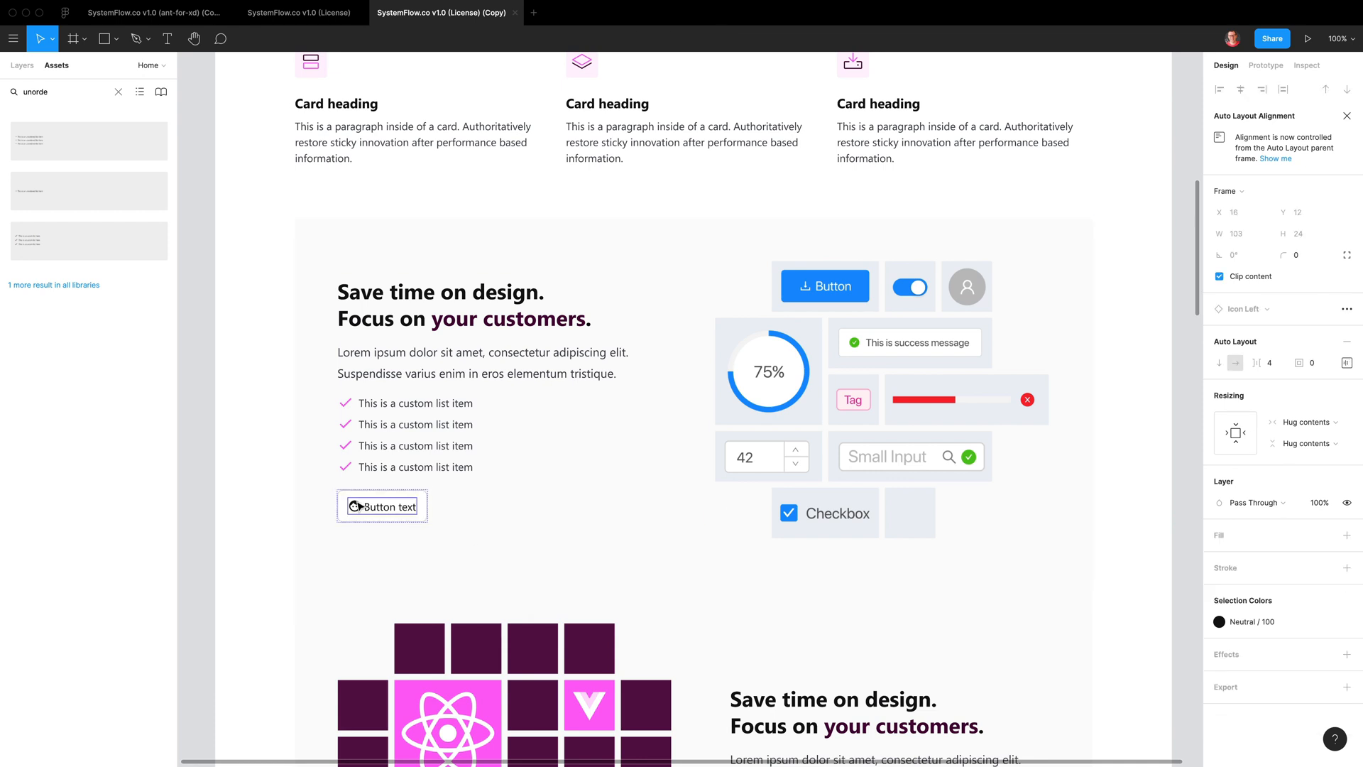
double_click(359, 505)
left_click(1241, 313)
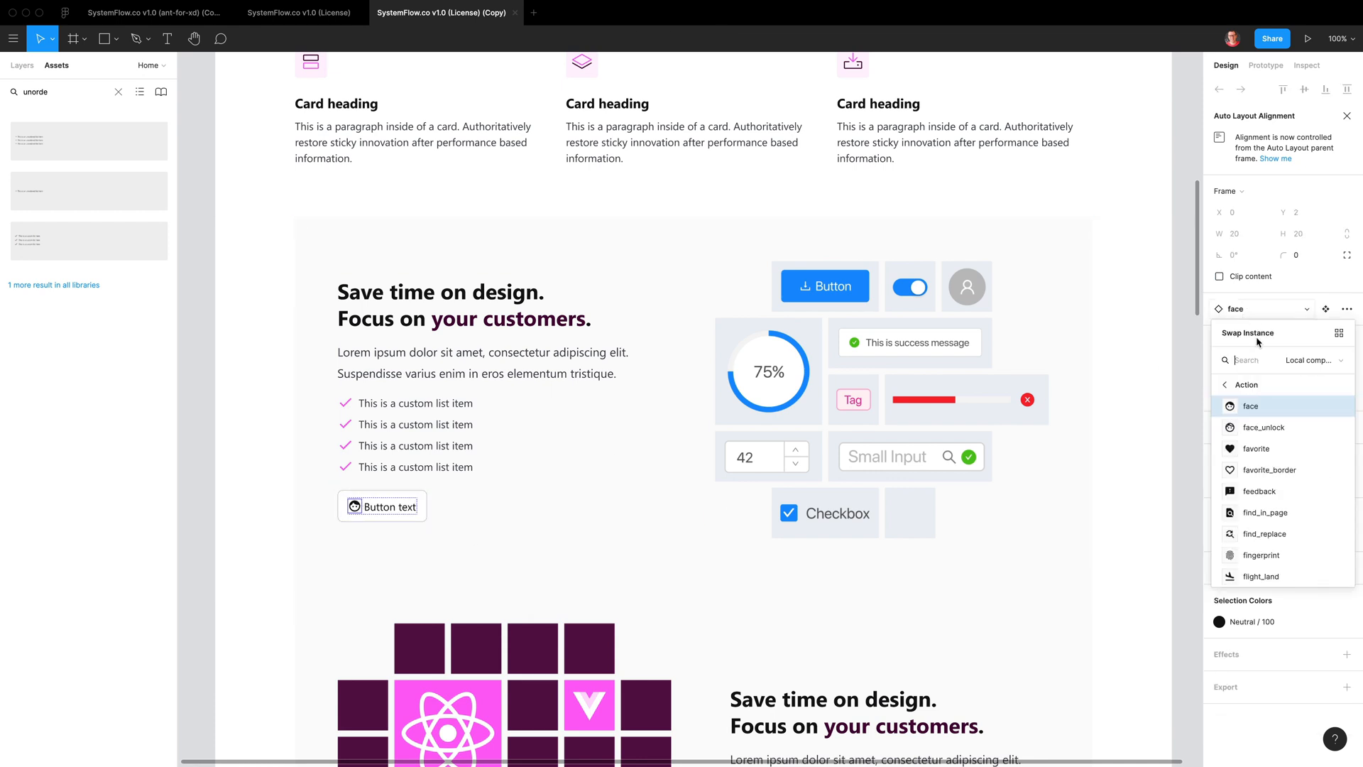
type("downlo")
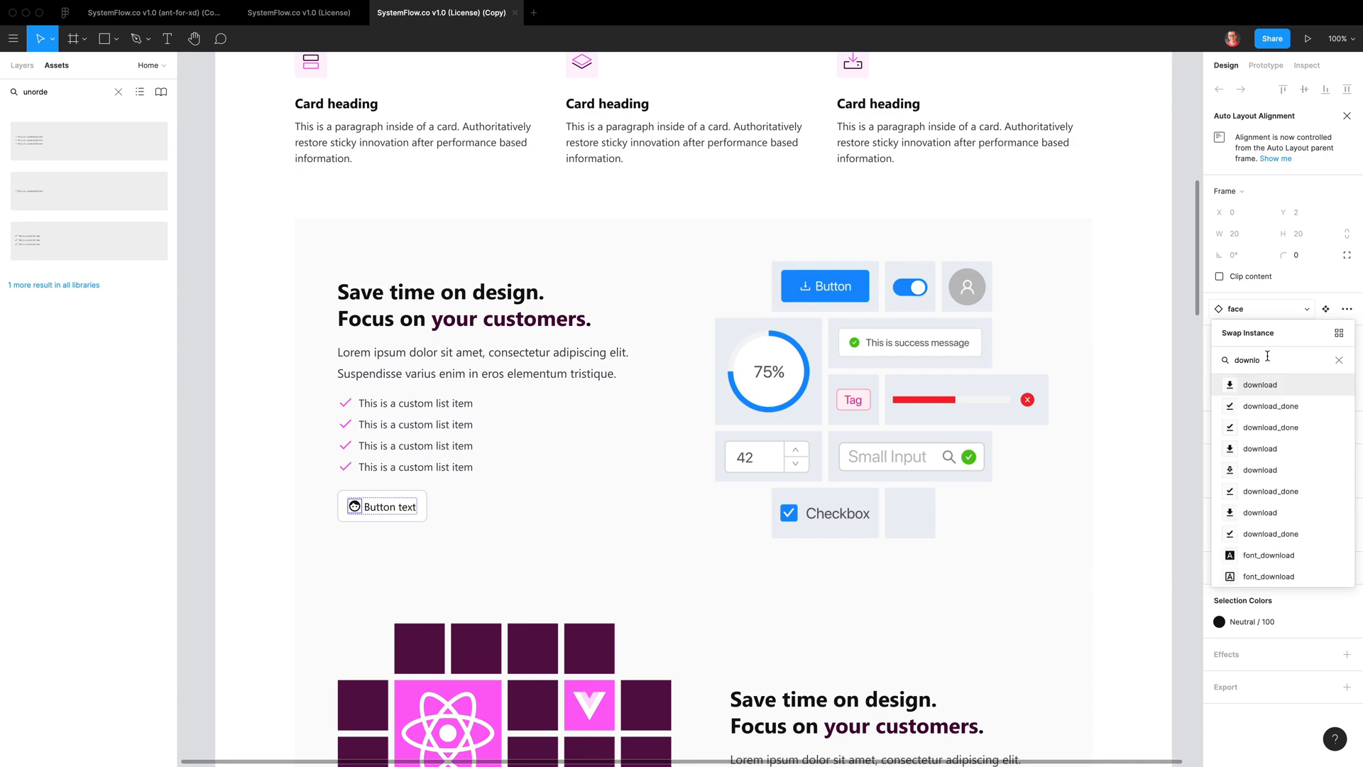
left_click(1261, 471)
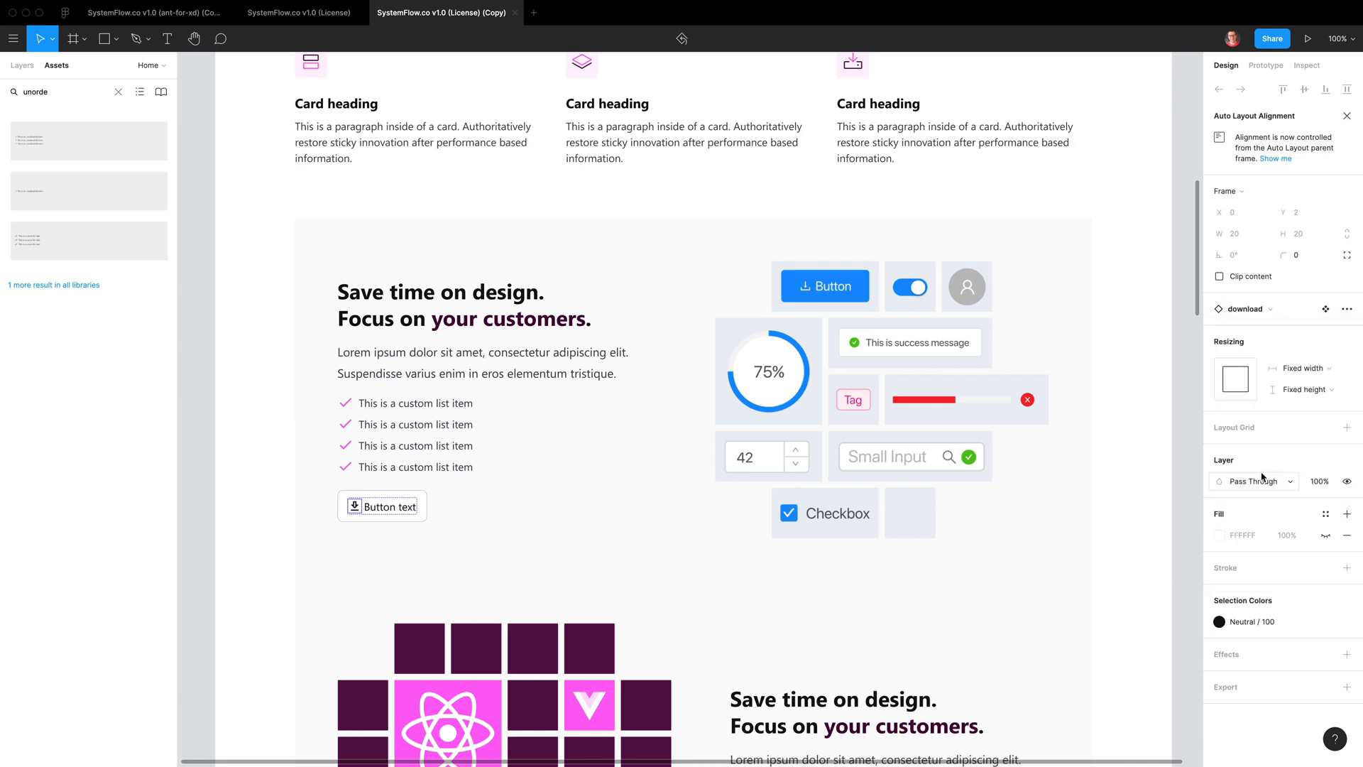
left_click(648, 533)
Compare the spacing and order of the feature sections in the copy with the ant-for-xd reference
scroll(649, 533, "down", 4)
scroll(649, 533, "down", 2)
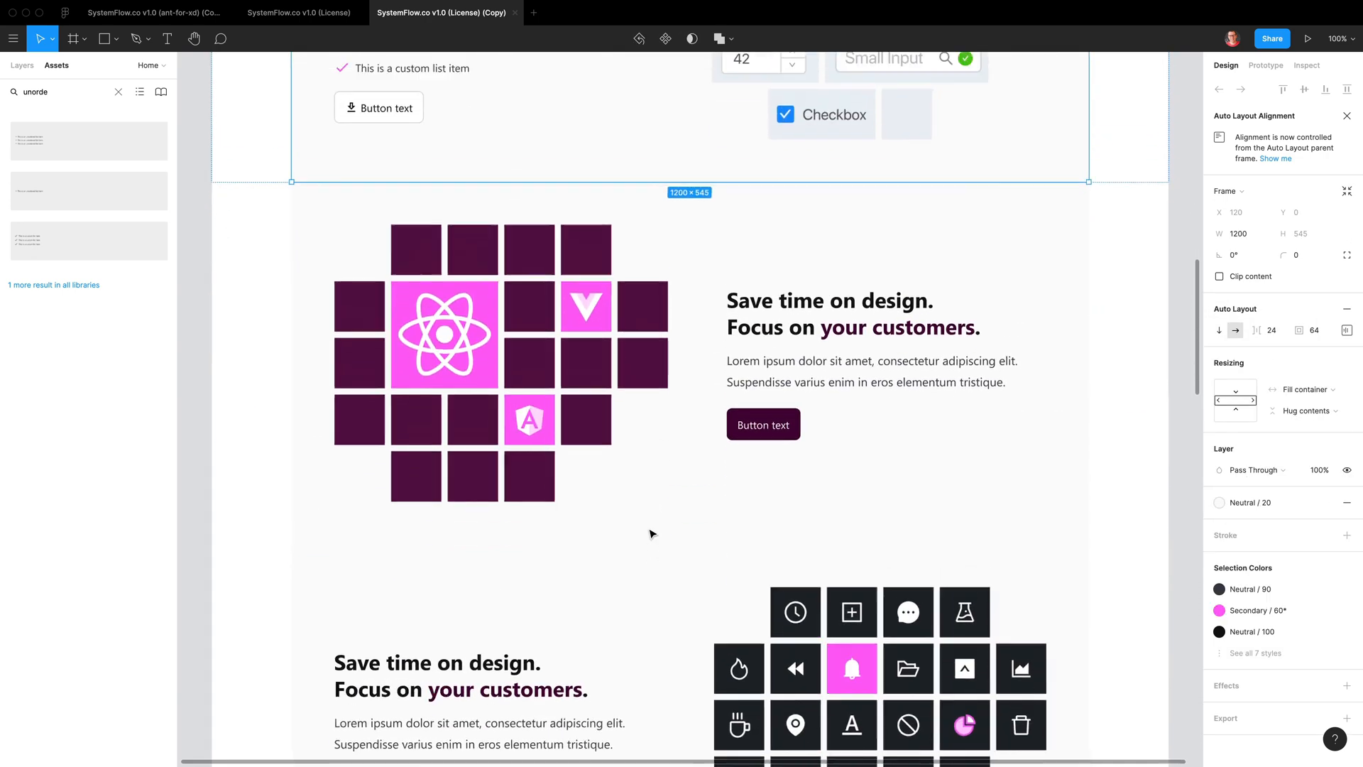
scroll(650, 534, "up", 1)
scroll(649, 533, "down", 5)
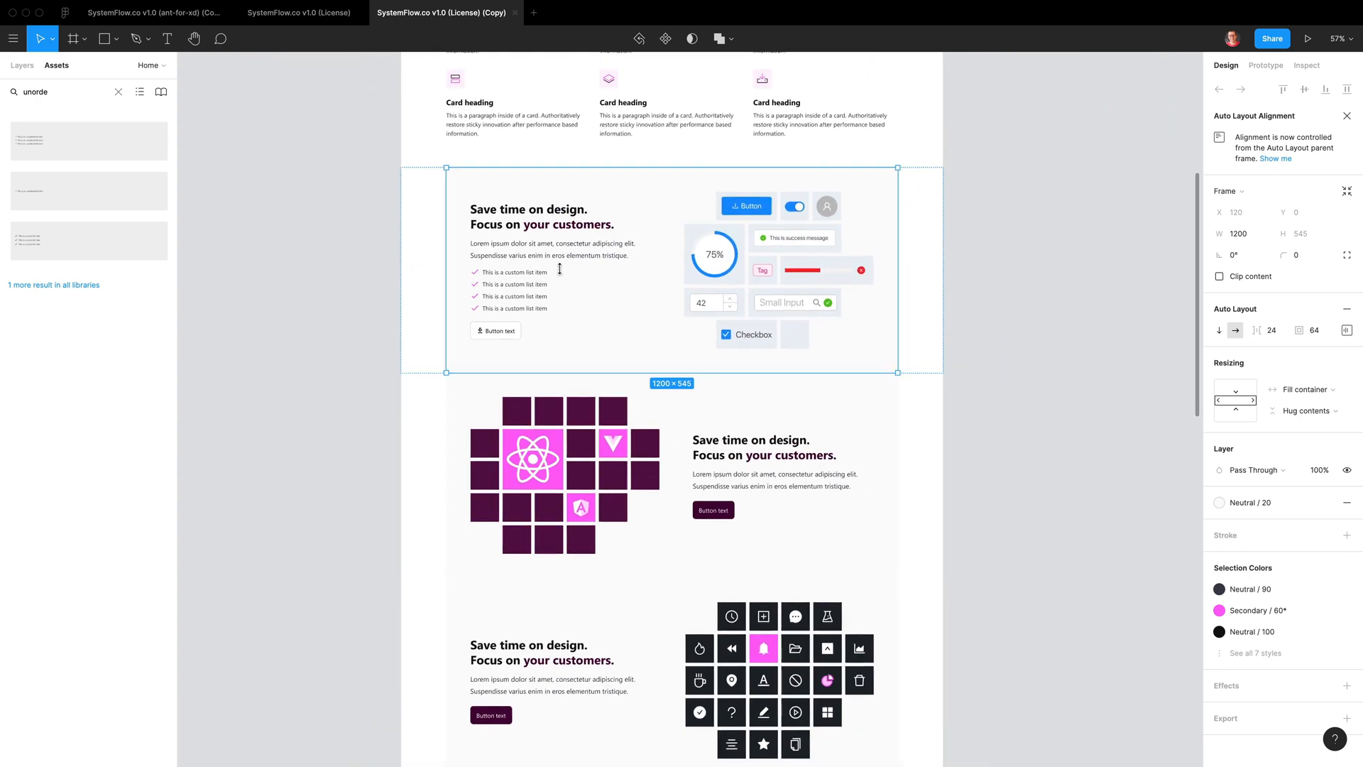
left_click(152, 13)
scroll(687, 292, "down", 5)
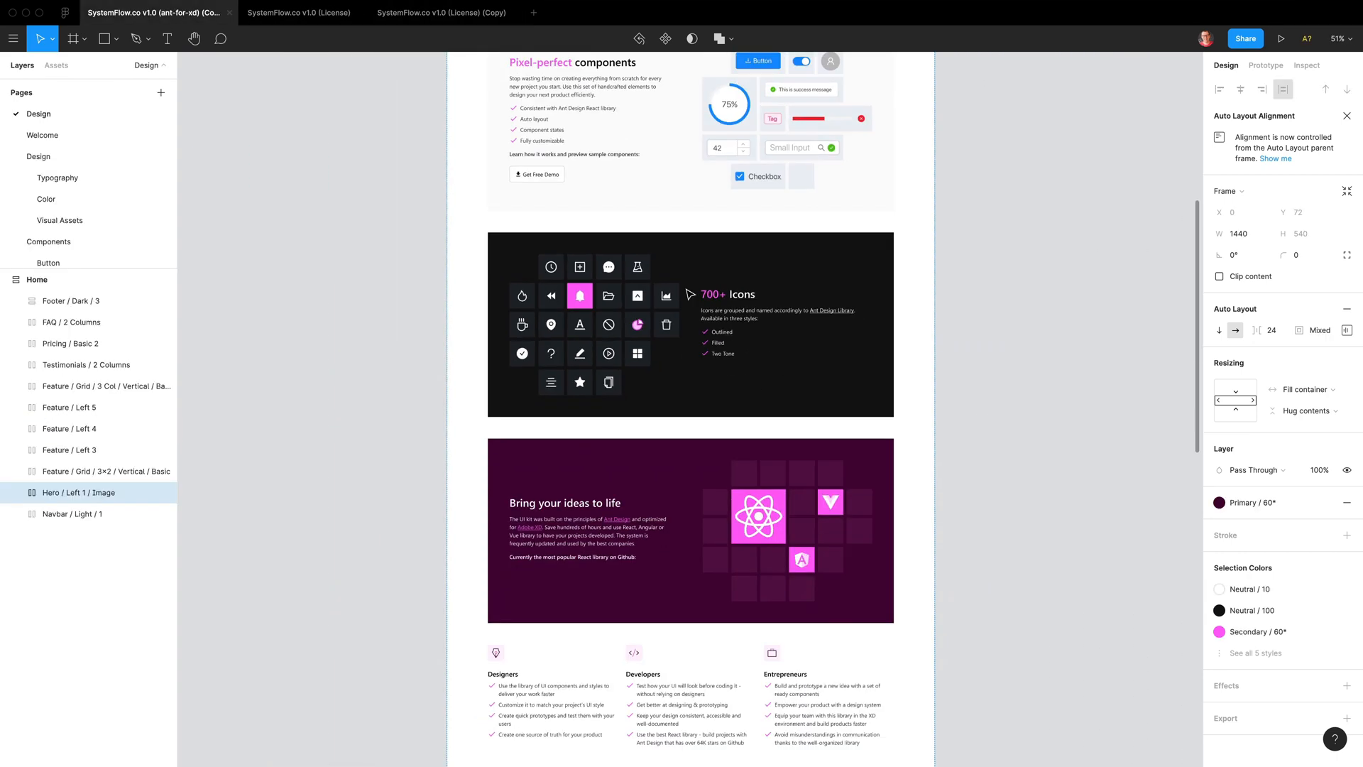
scroll(688, 292, "up", 5)
scroll(687, 292, "down", 3)
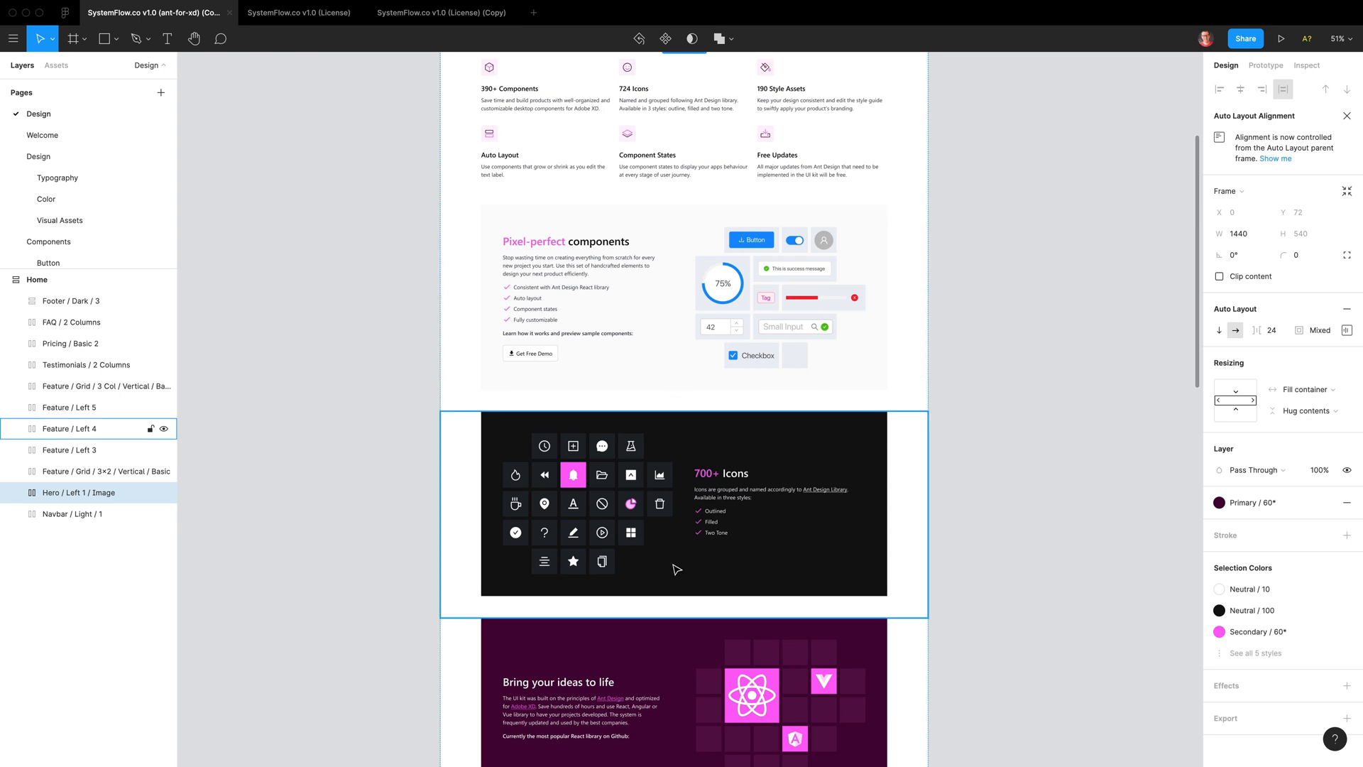
left_click(458, 21)
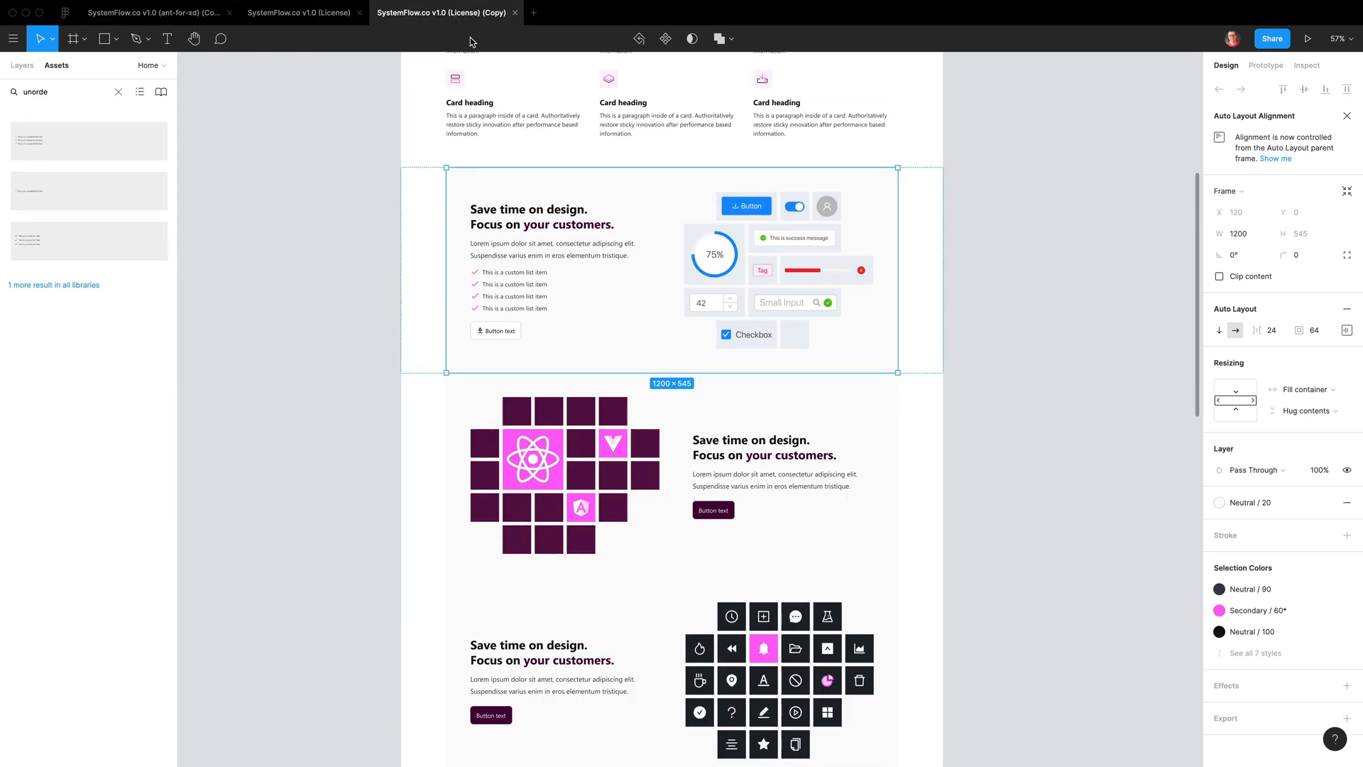
Set the bottom padding of the 1440-wide Feature / Left 3 section frame to 64
left_click(306, 234)
left_click(440, 241)
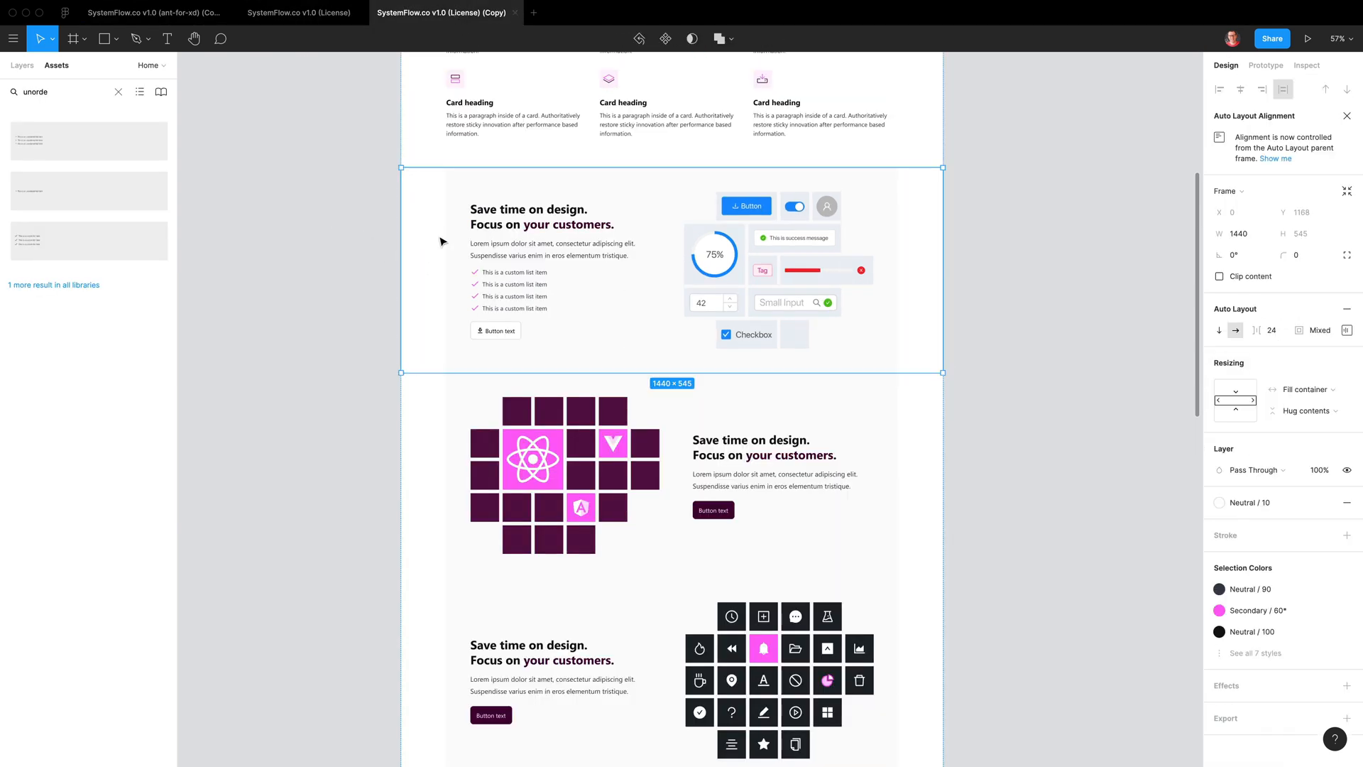
left_click(22, 67)
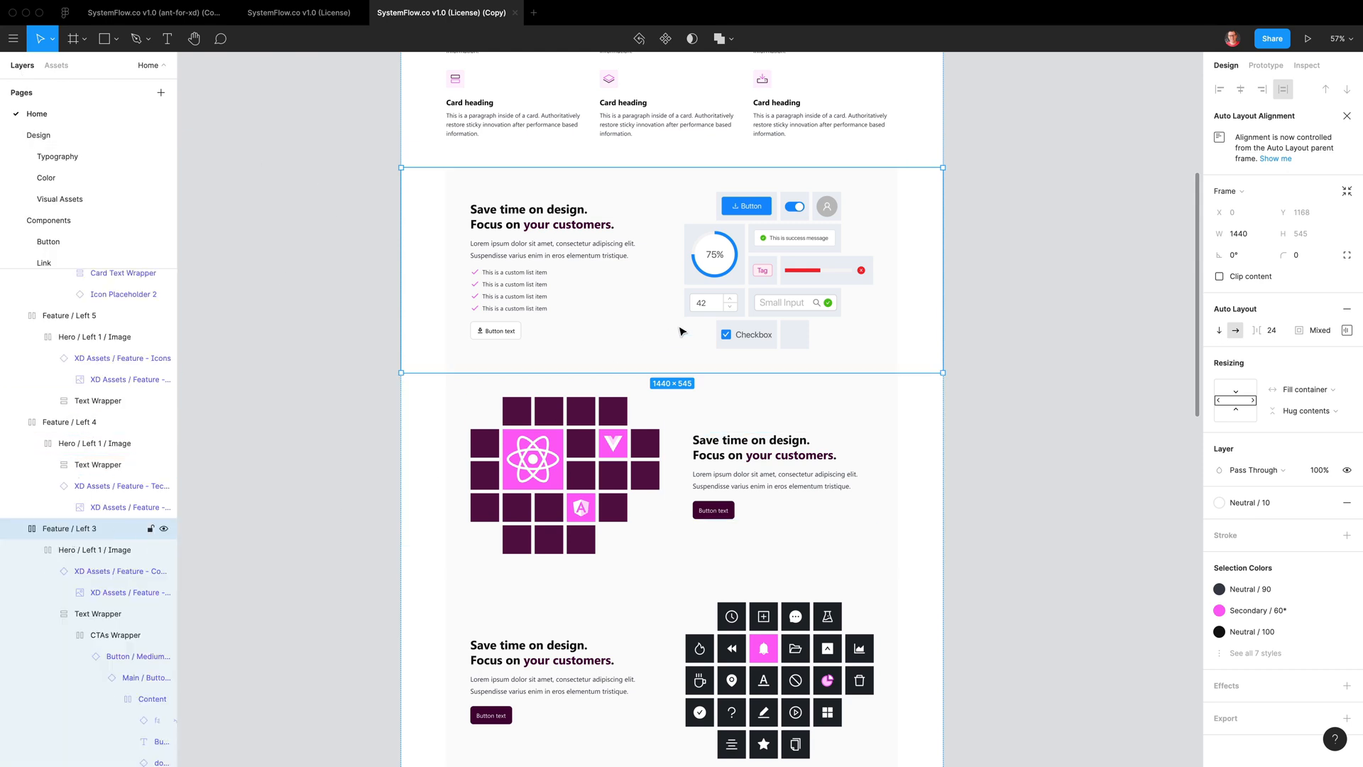
left_click(1347, 330)
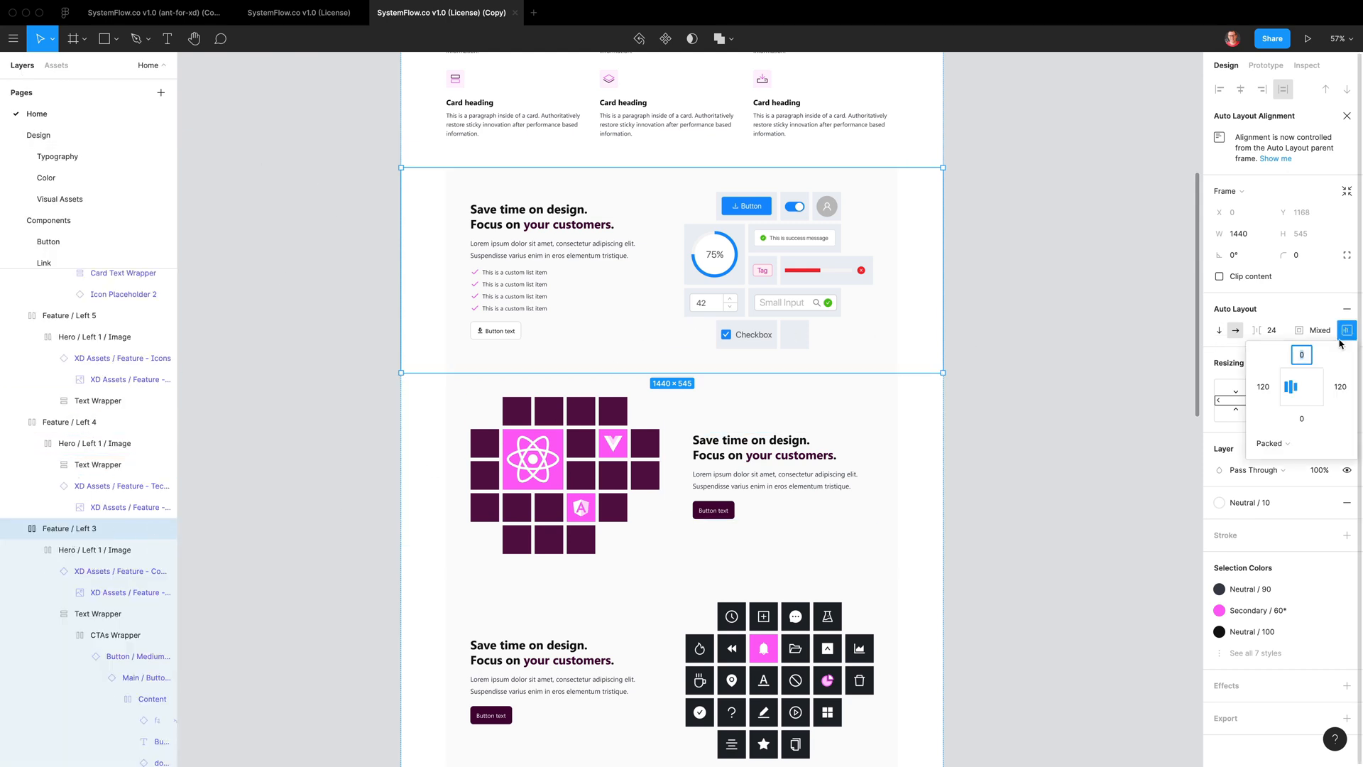
key("Return")
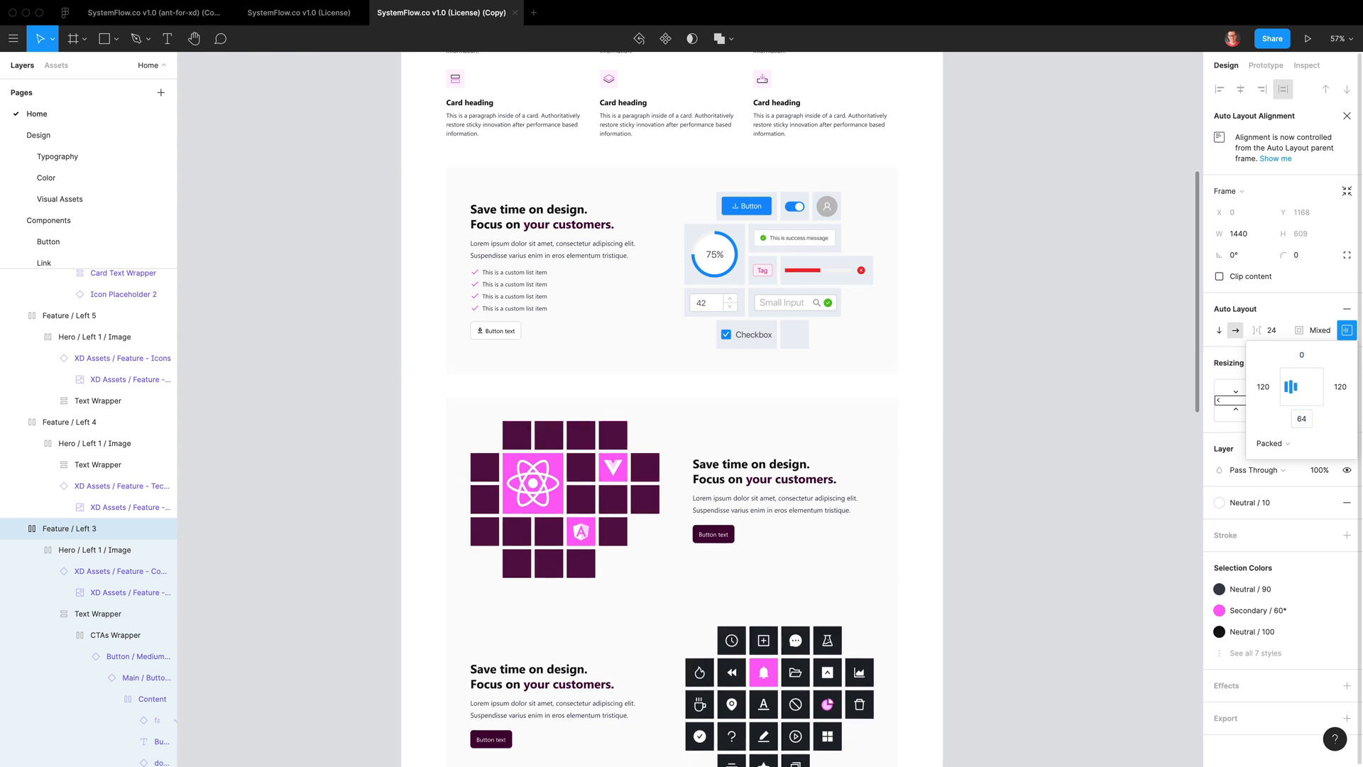
Set the bottom padding of the Feature / Left 4 section frame to 64, leaving its top padding at 0
scroll(847, 379, "down", 2)
left_click(864, 466)
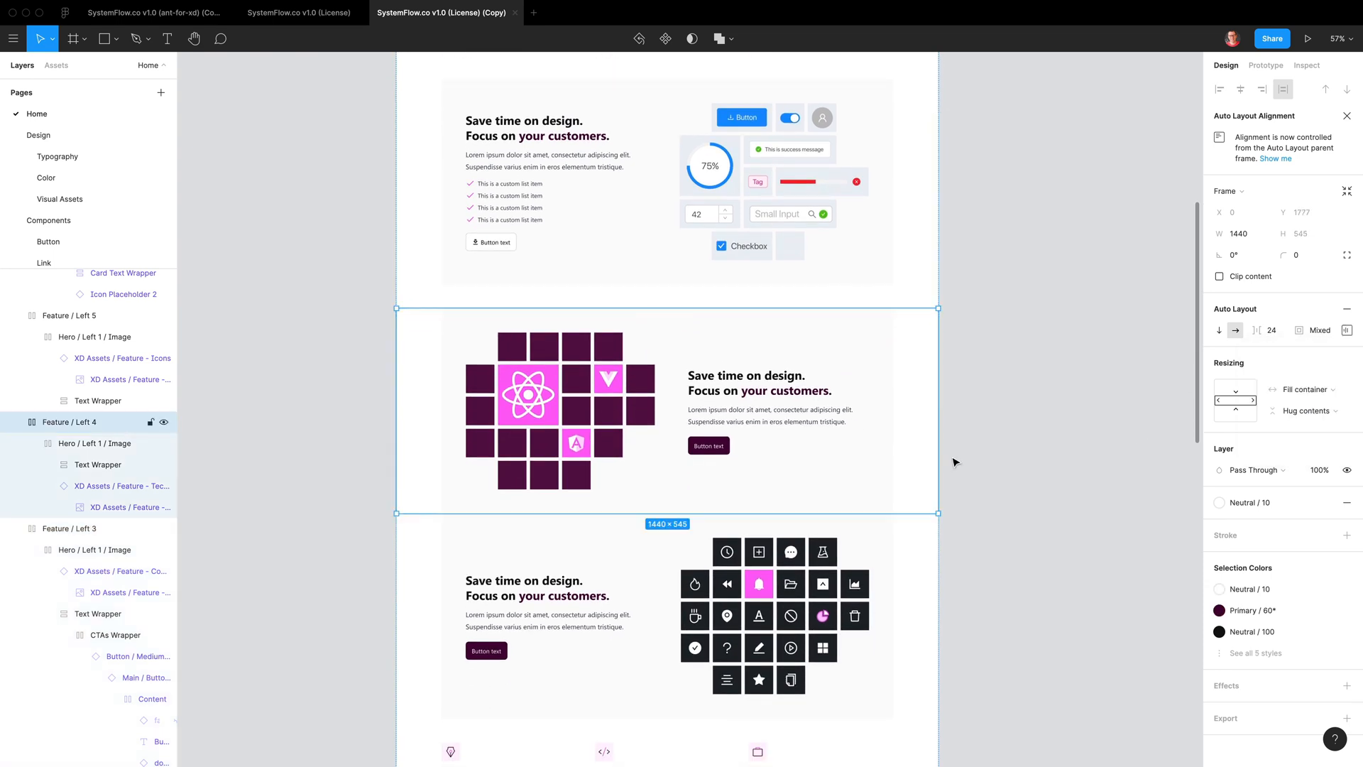
left_click(1347, 330)
type("64")
key("Return")
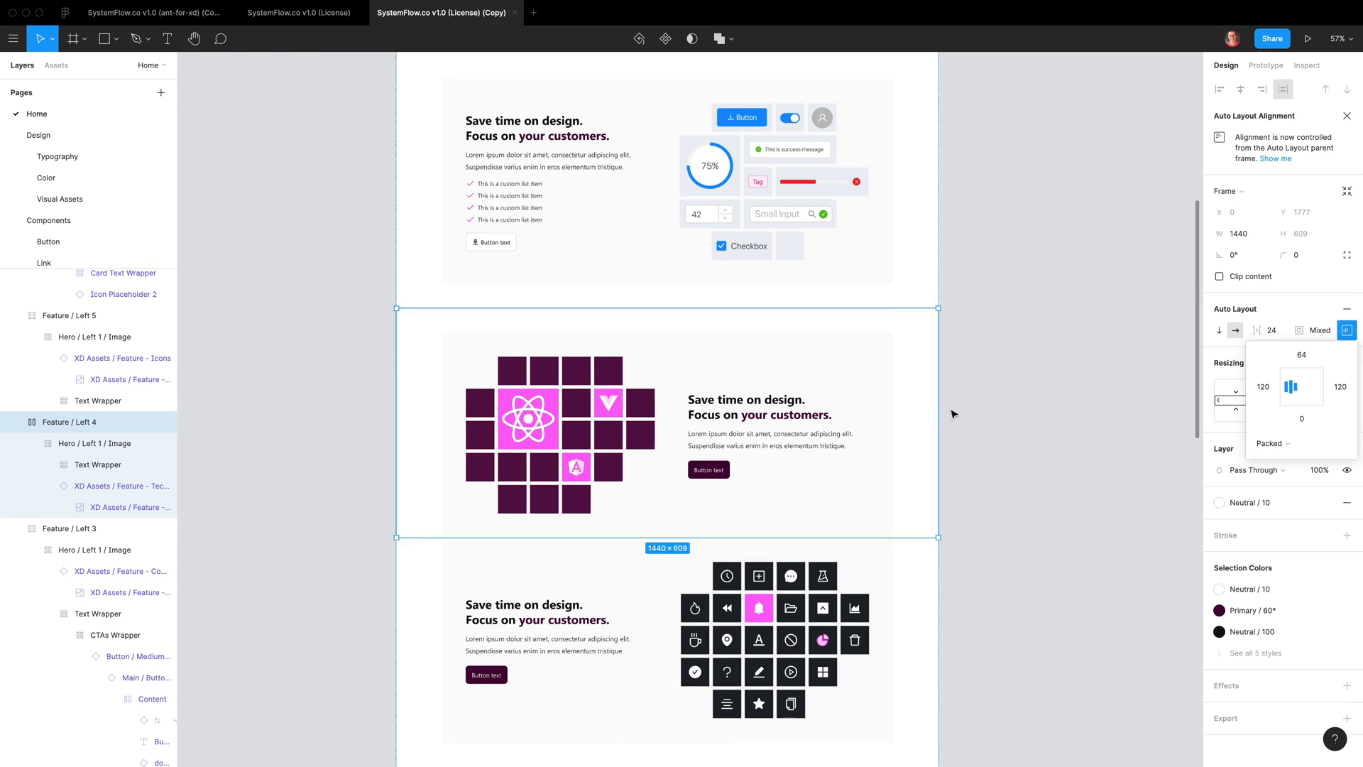
key("ctrl+z")
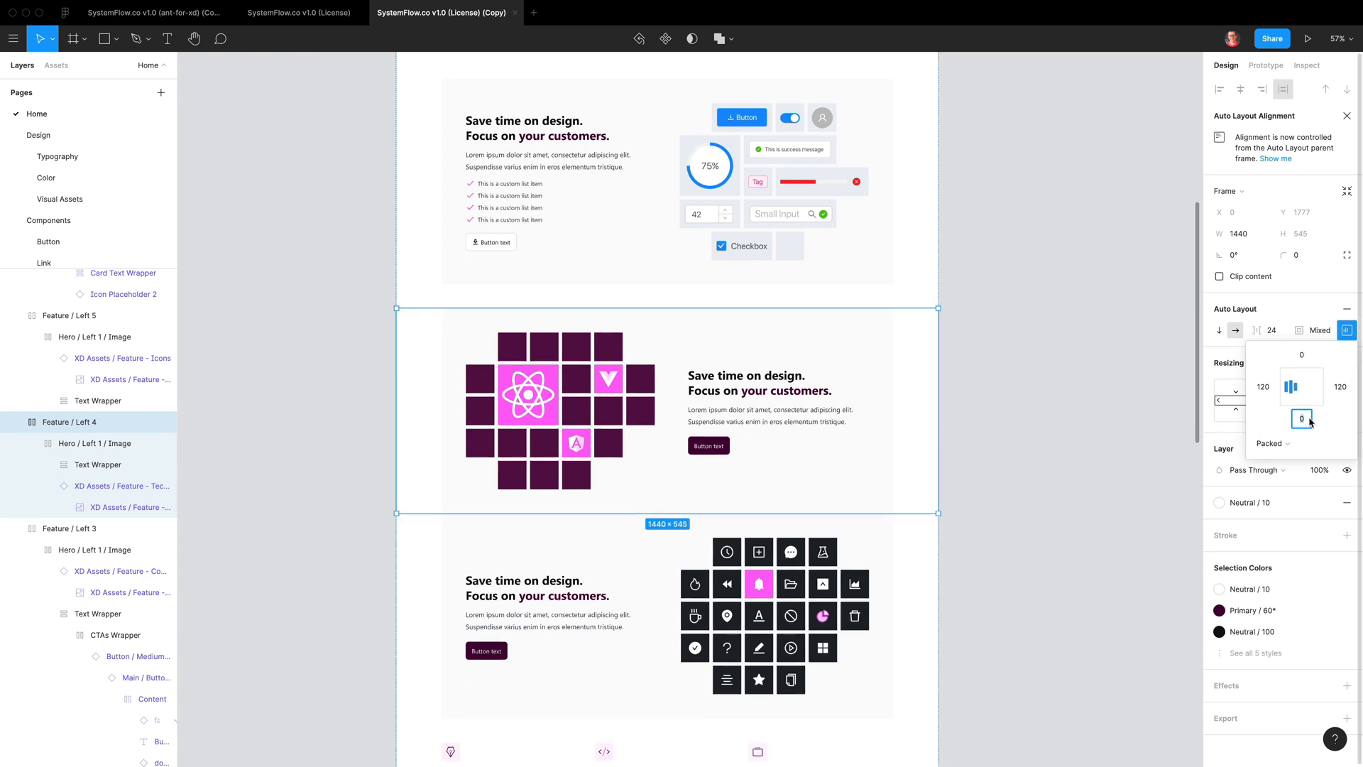
type("64")
key("Return")
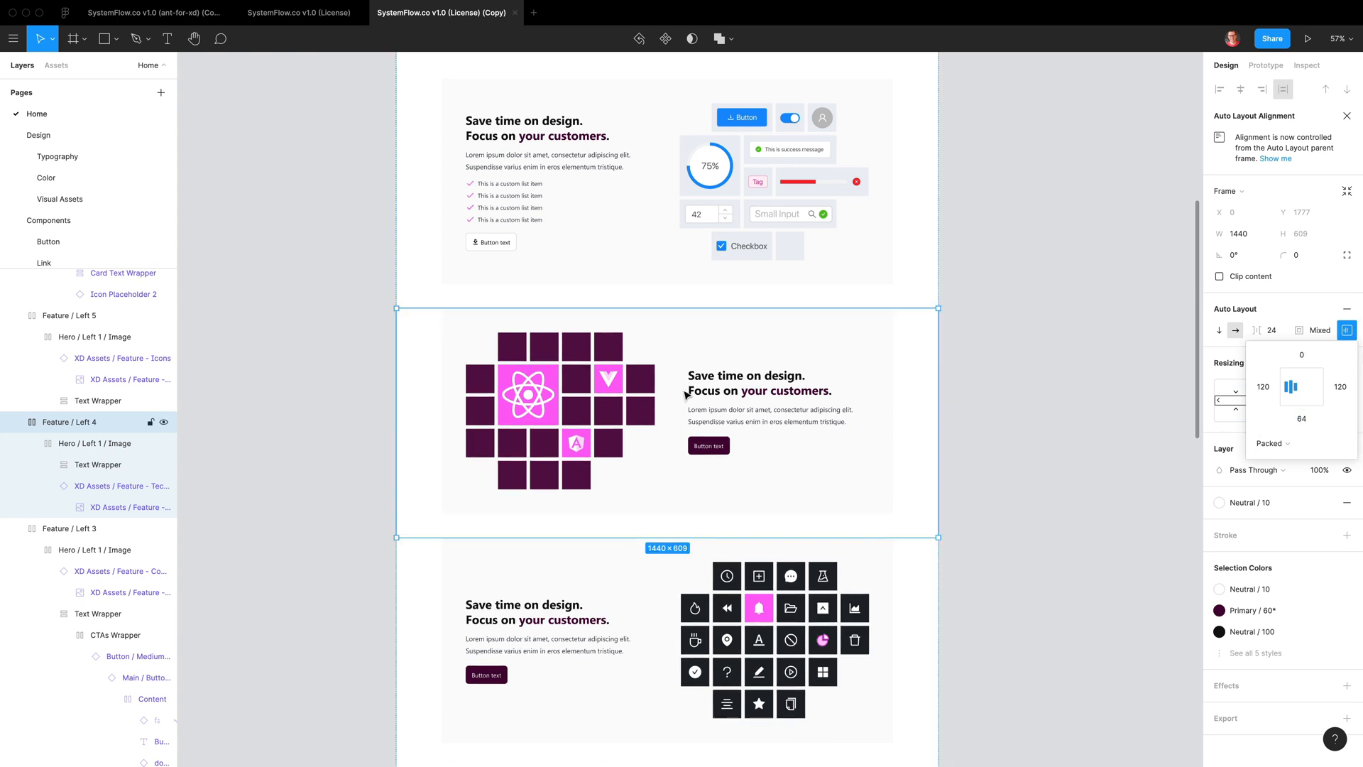
Check the reference file's section order and swap the Feature / Left 4 image for the Feature - Icons component
left_click(192, 14)
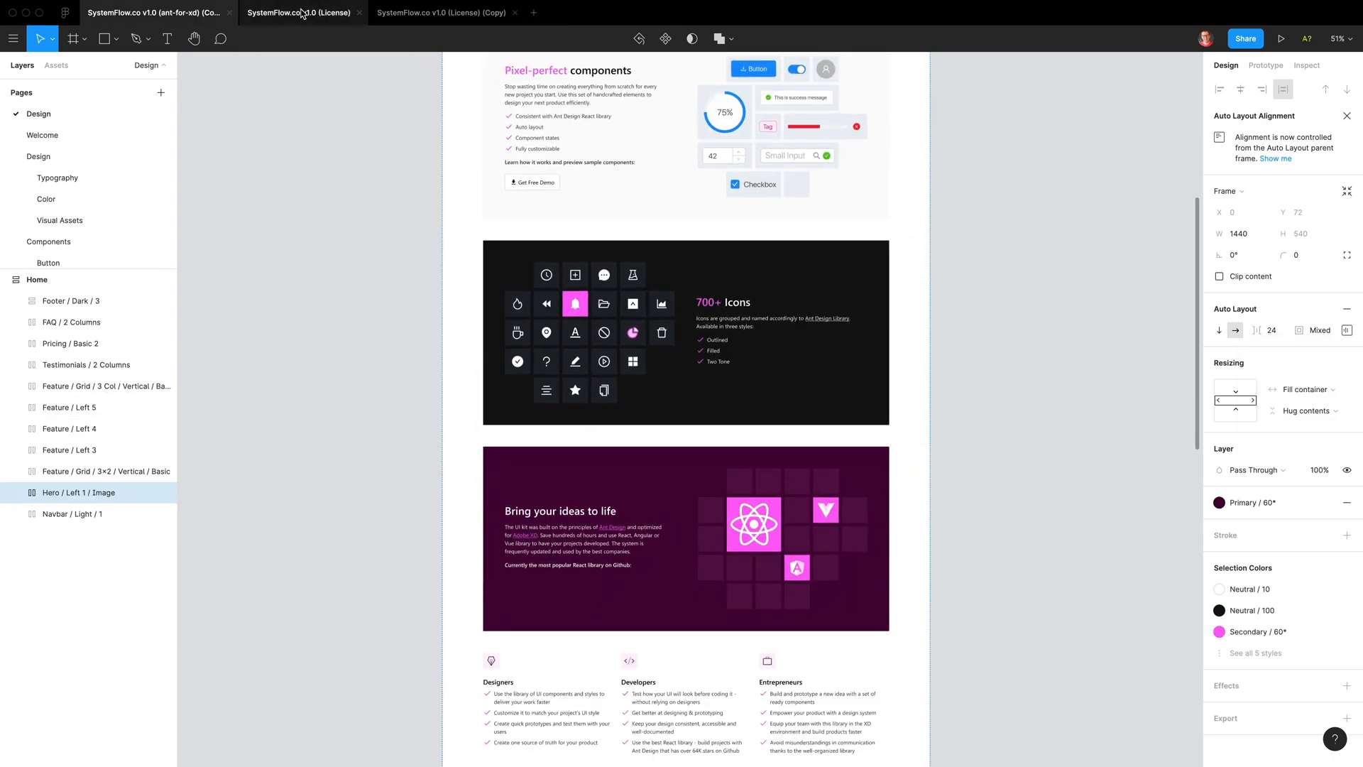
left_click(436, 21)
left_click(572, 410)
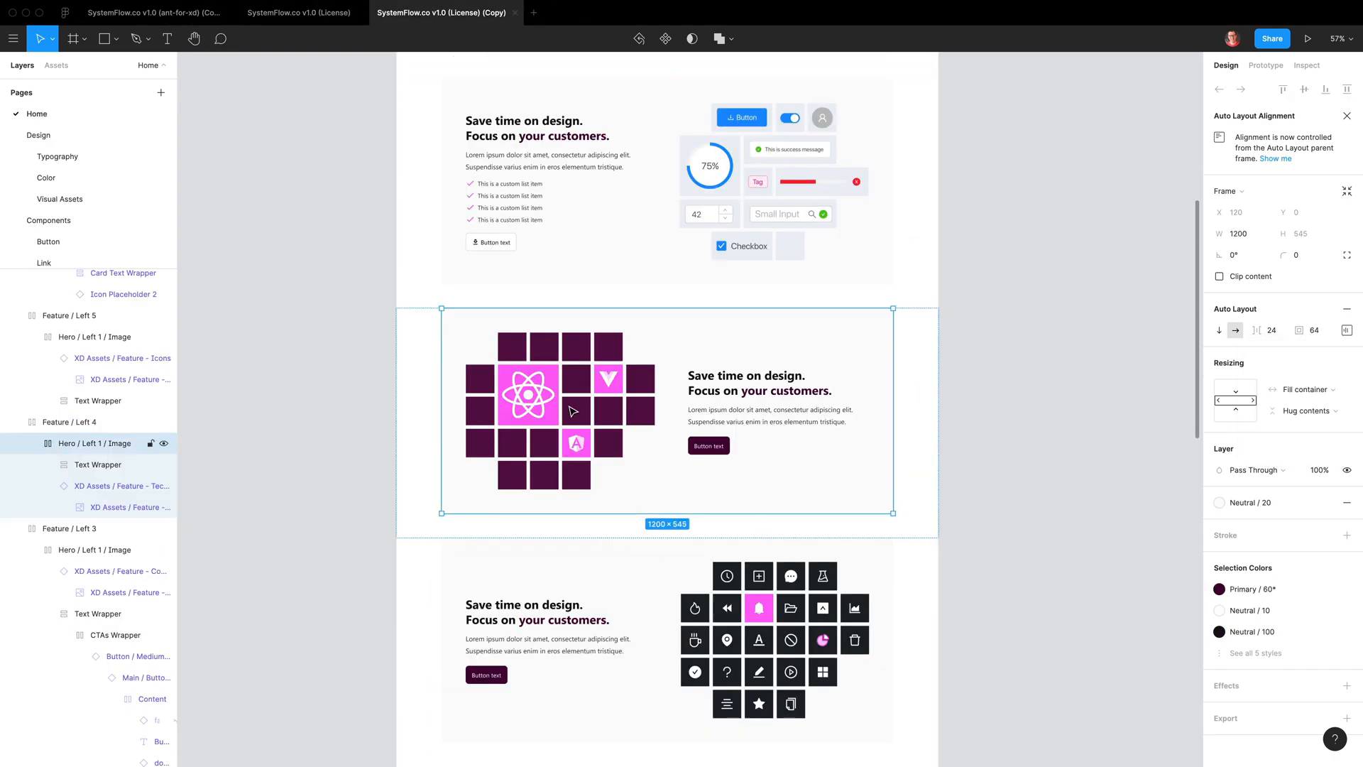
left_click(1271, 310)
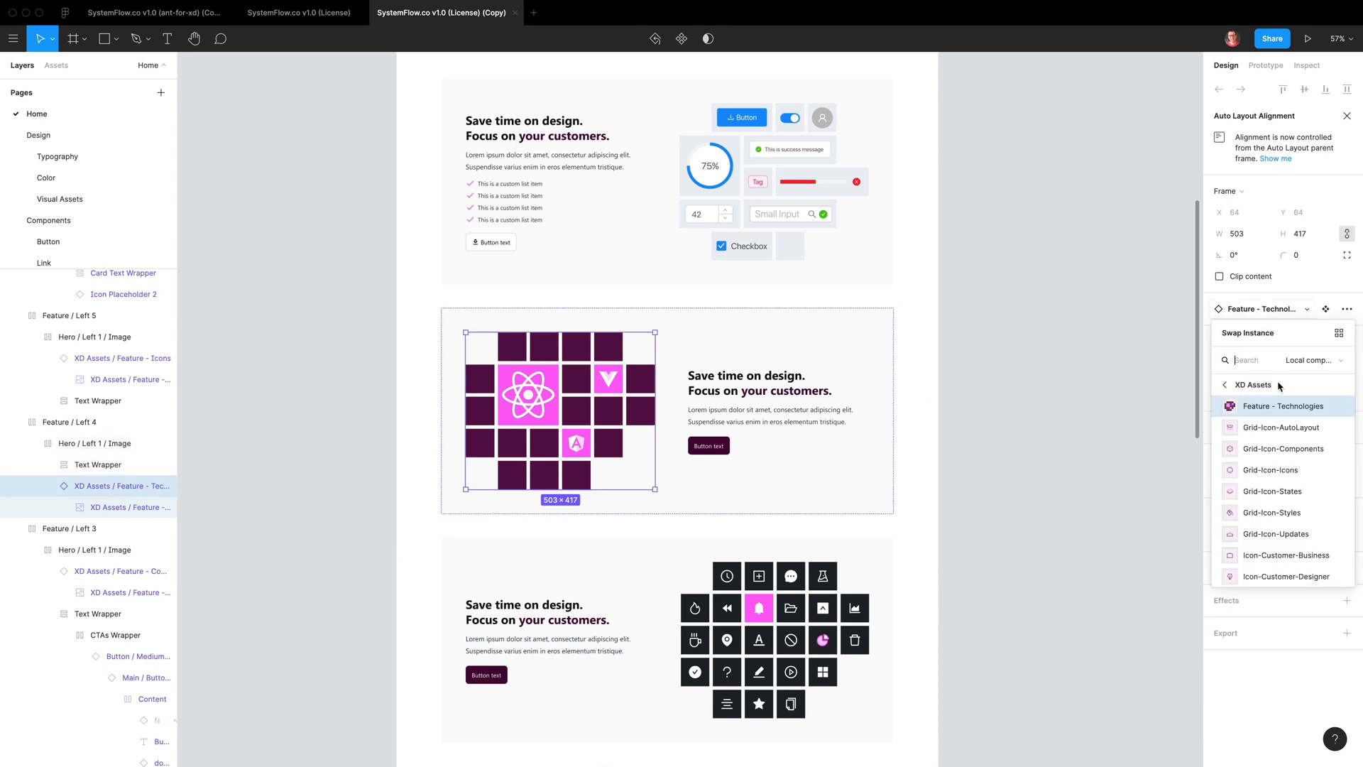
scroll(1283, 445, "down", 3)
scroll(1271, 454, "up", 5)
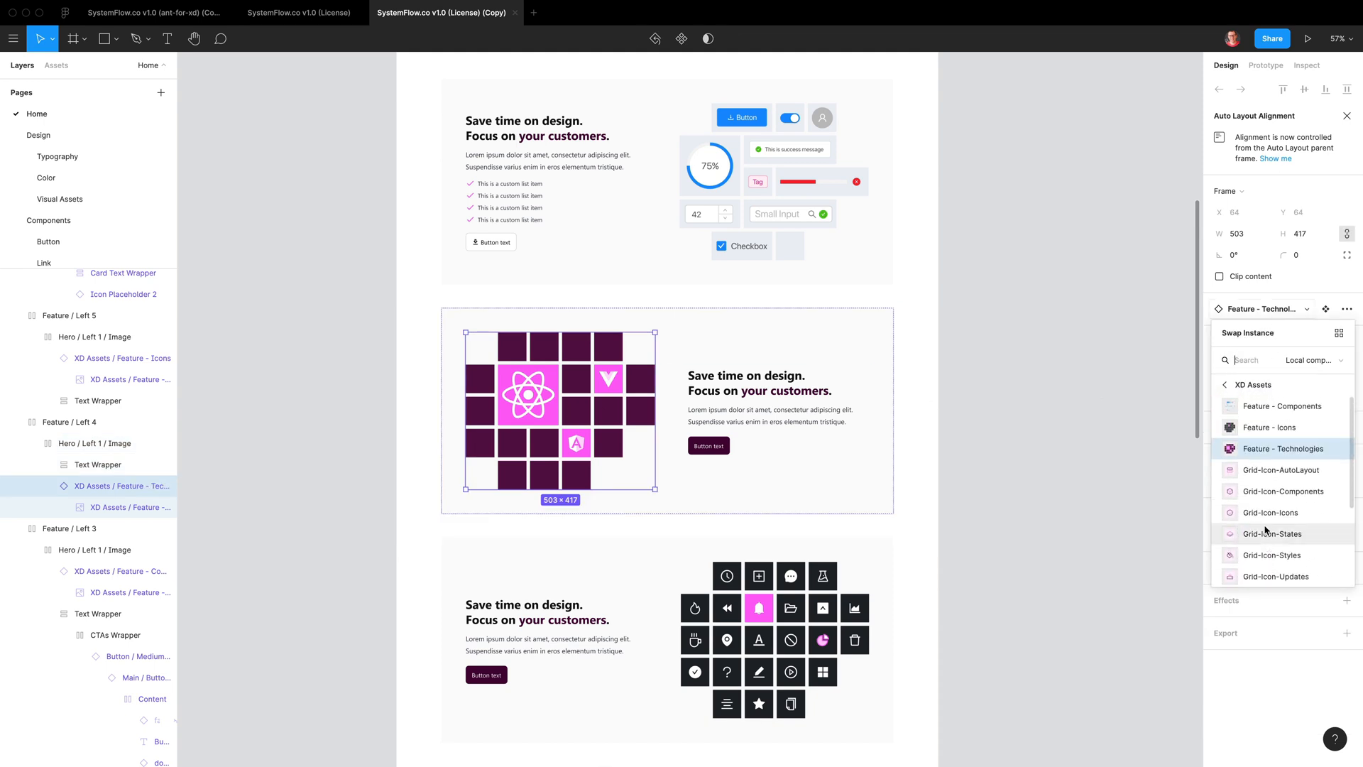
left_click(1263, 428)
Swap the Feature / Left 5 section's image instance for the Feature - Technologies component
left_click(857, 596)
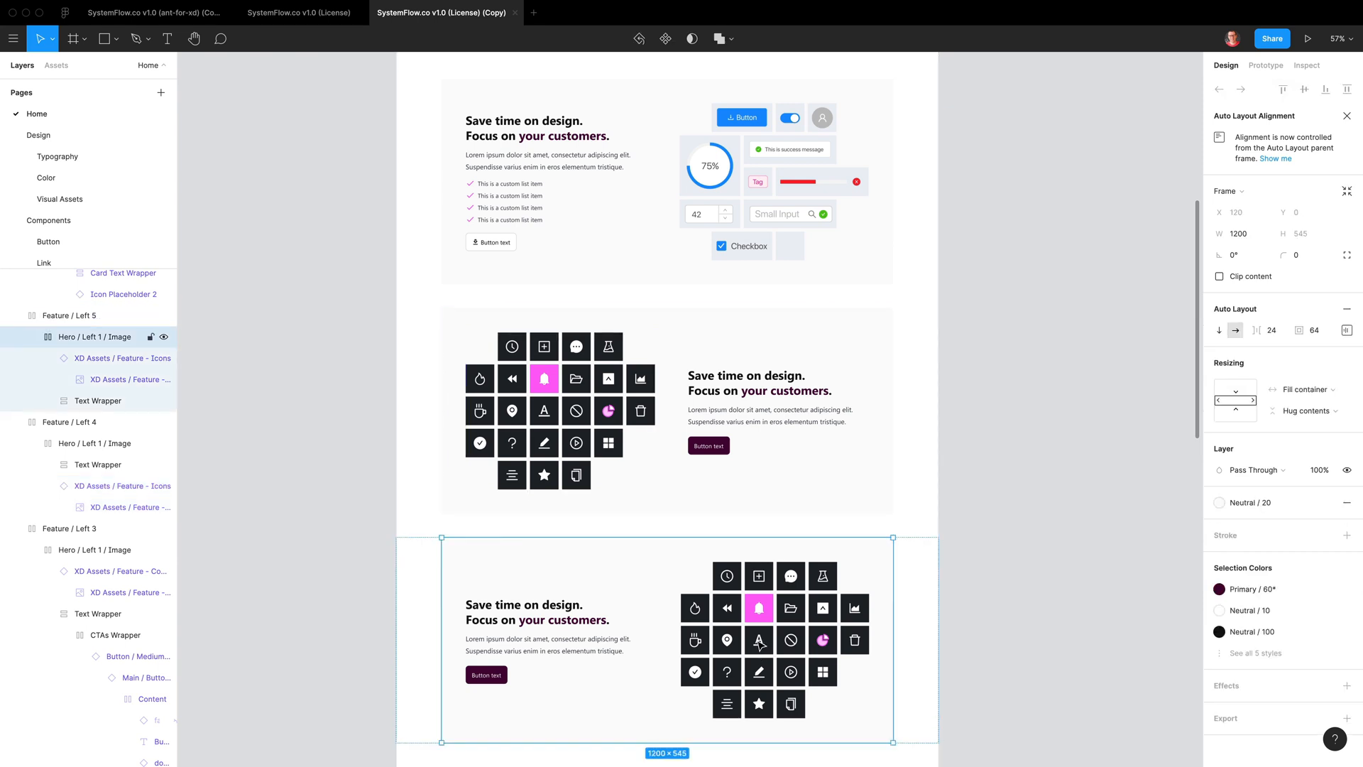
left_click(857, 596)
left_click(1271, 309)
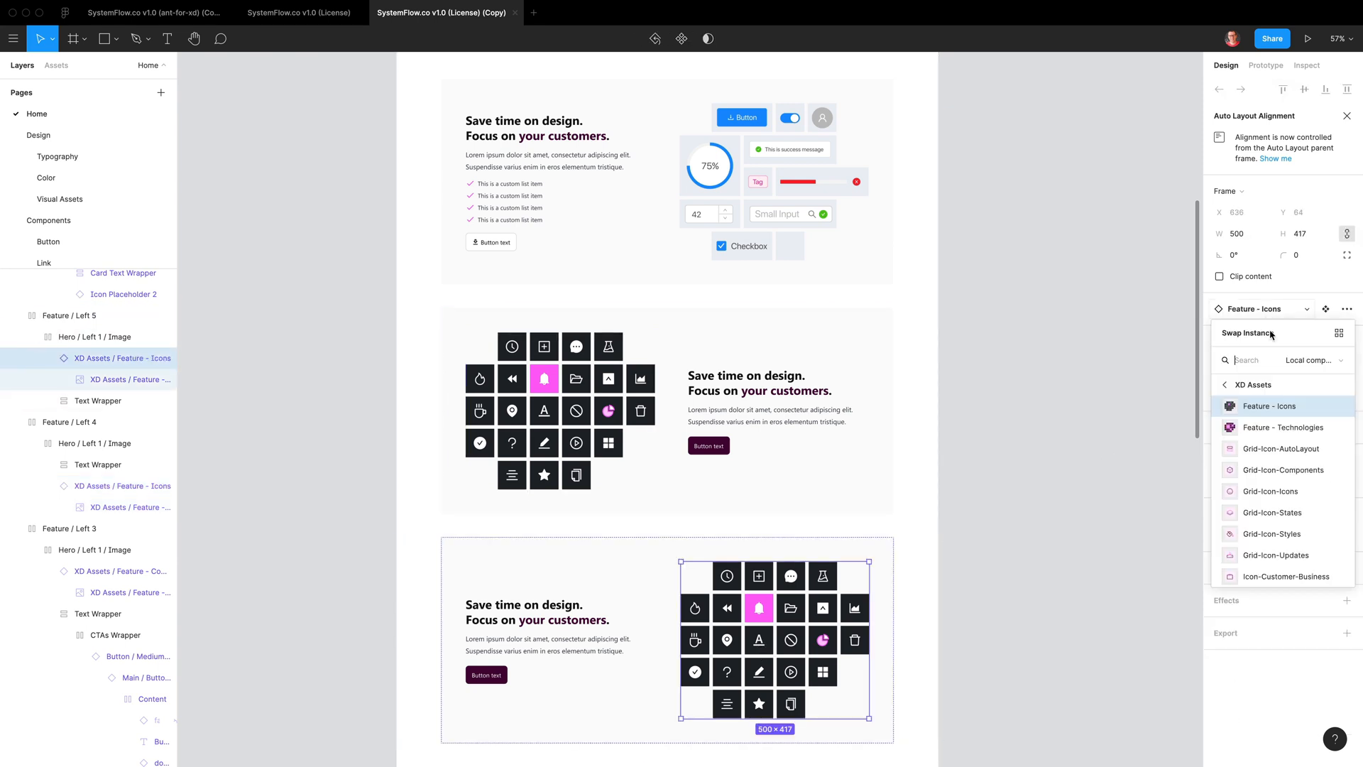
left_click(1279, 426)
Change the Feature / Left 4 section's Neutral / 20 background to the Neutral / 100 color style
left_click(722, 328)
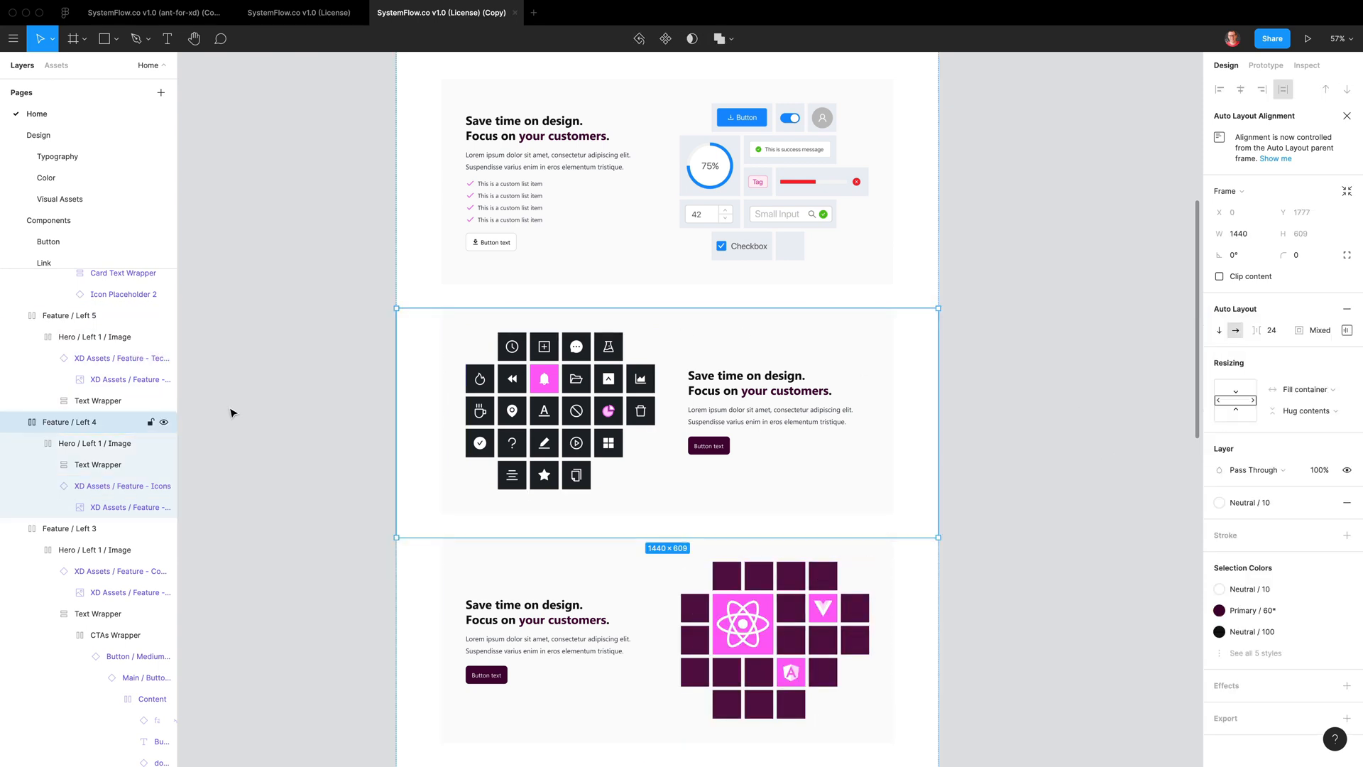
left_click(1251, 654)
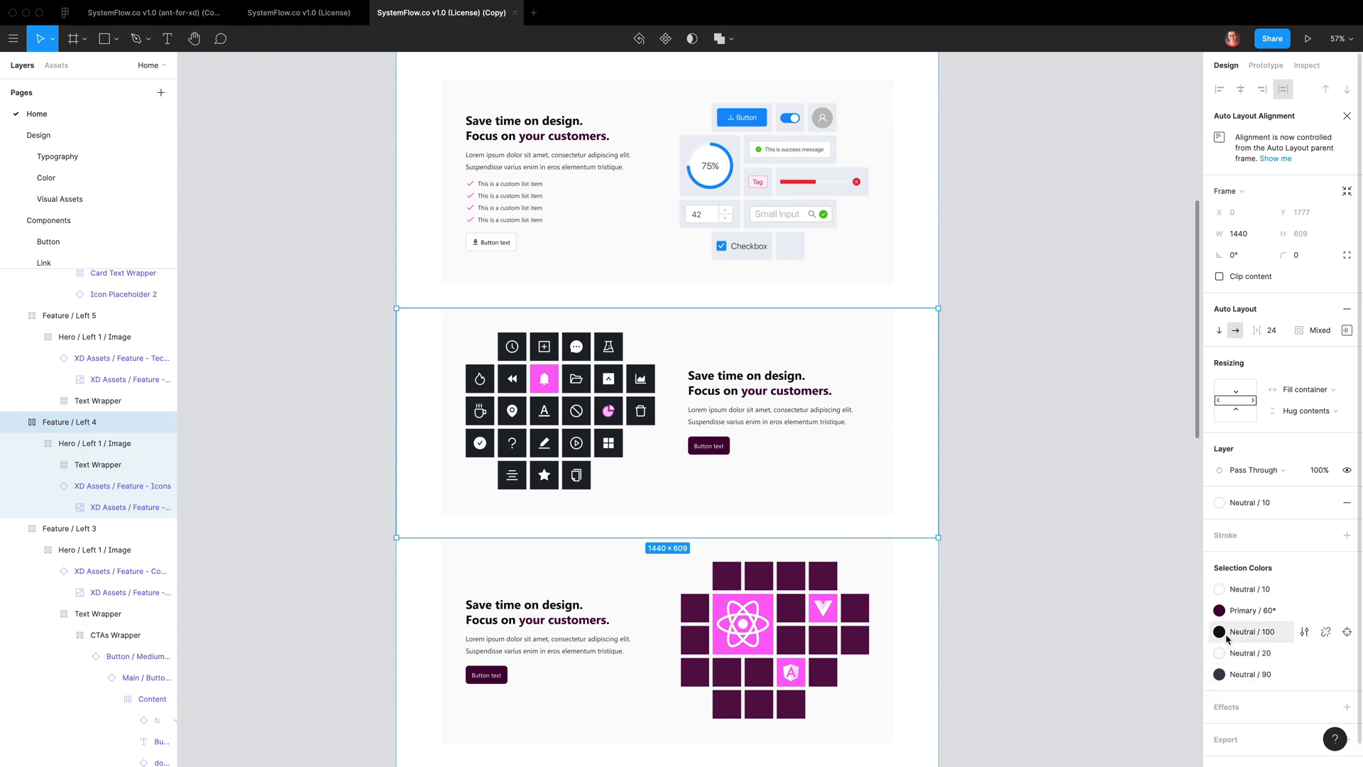
left_click(1220, 654)
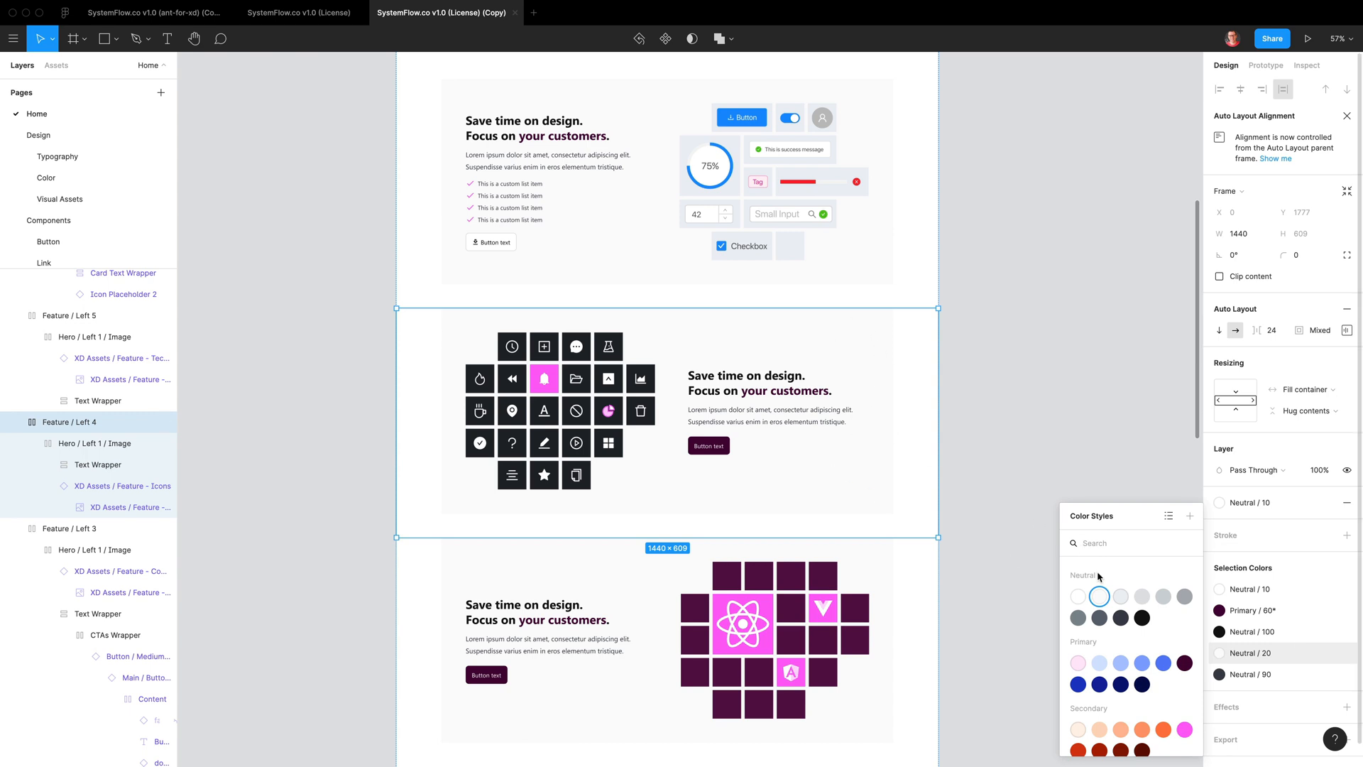
left_click(1143, 617)
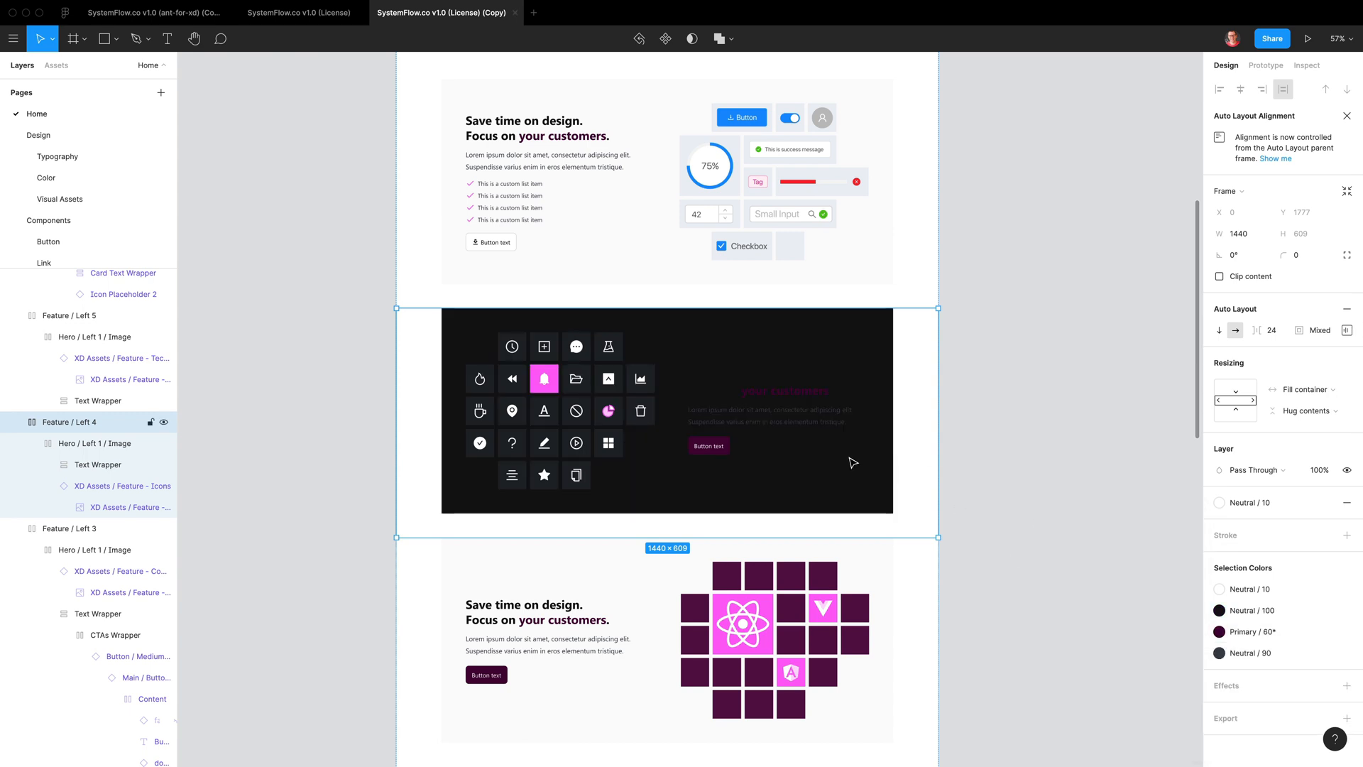
Recolor the Feature / Left 4 heading to Neutral / 10 and its highlighted words "your customers" to Secondary / 60*
double_click(740, 383)
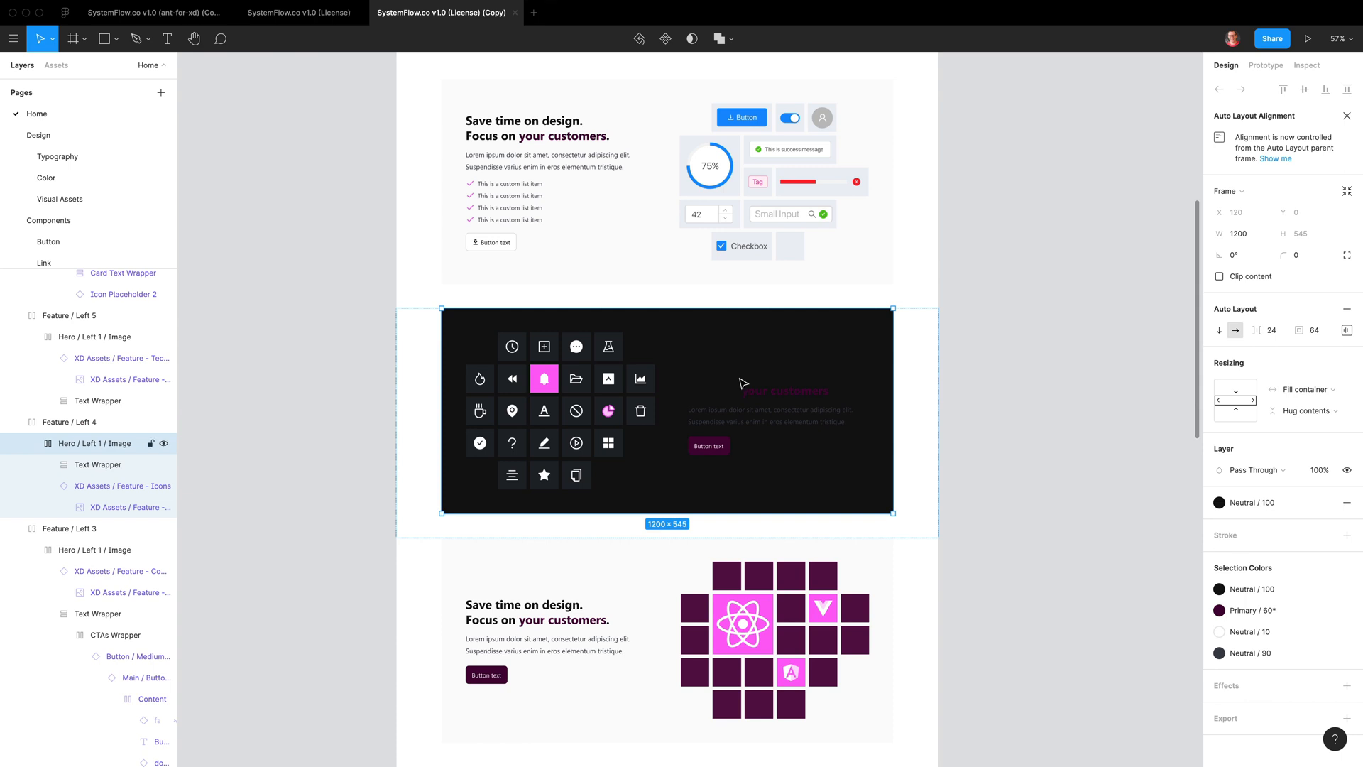
left_click(761, 387)
double_click(761, 391)
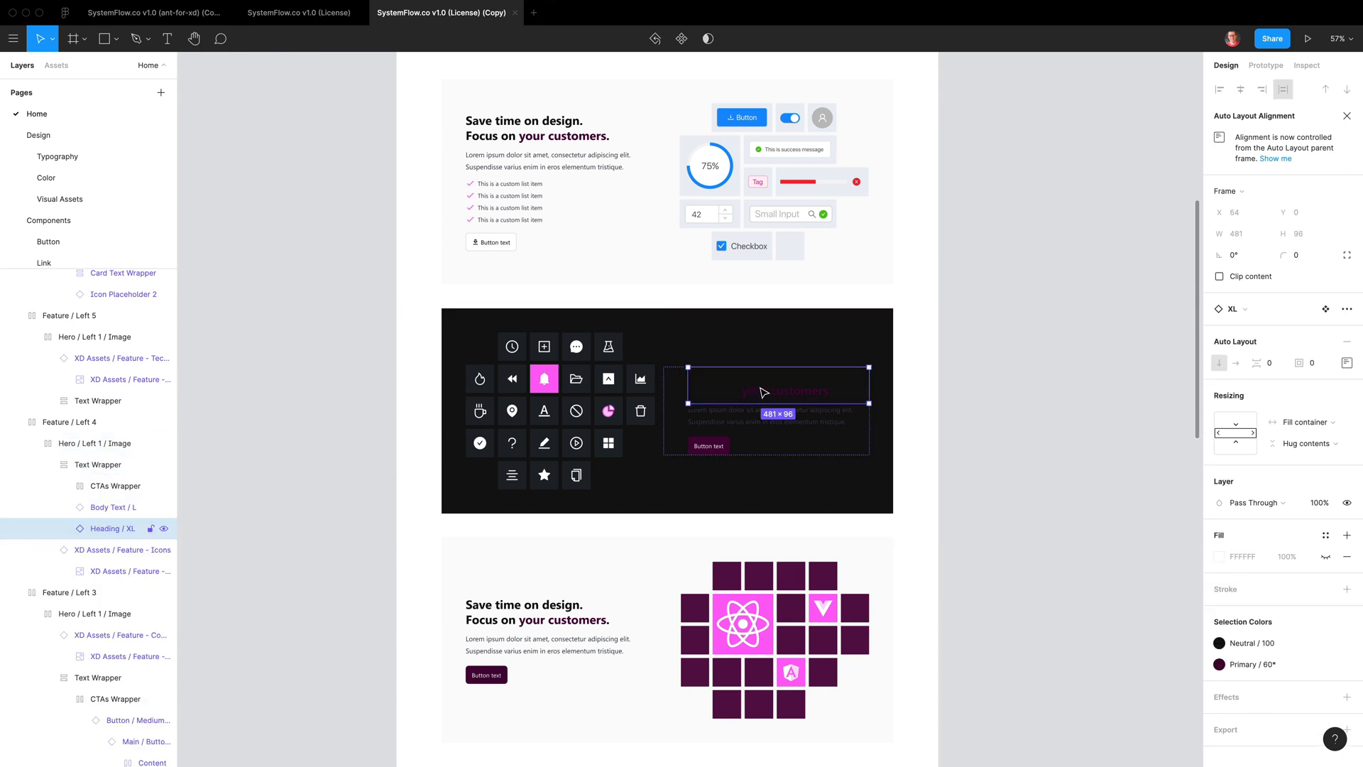
left_click(1221, 644)
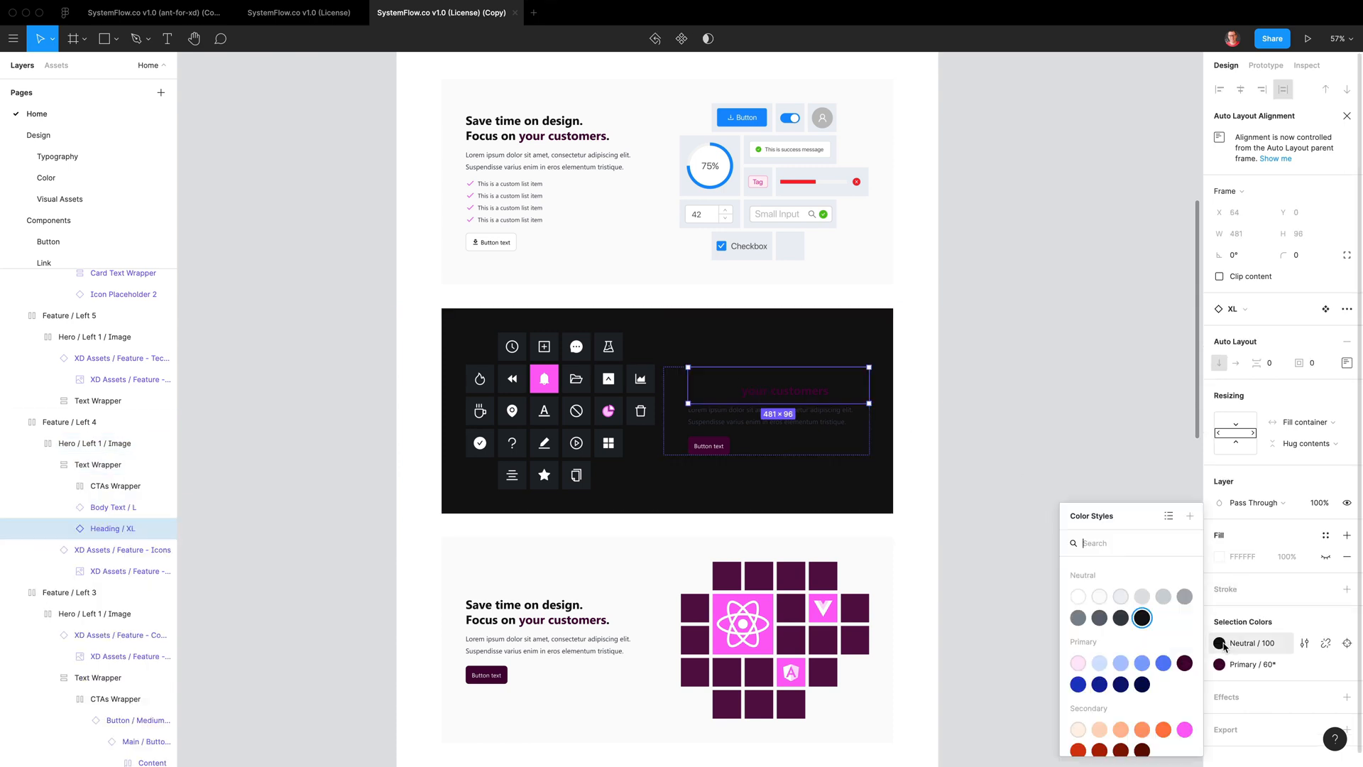
left_click(1079, 597)
left_click(1219, 664)
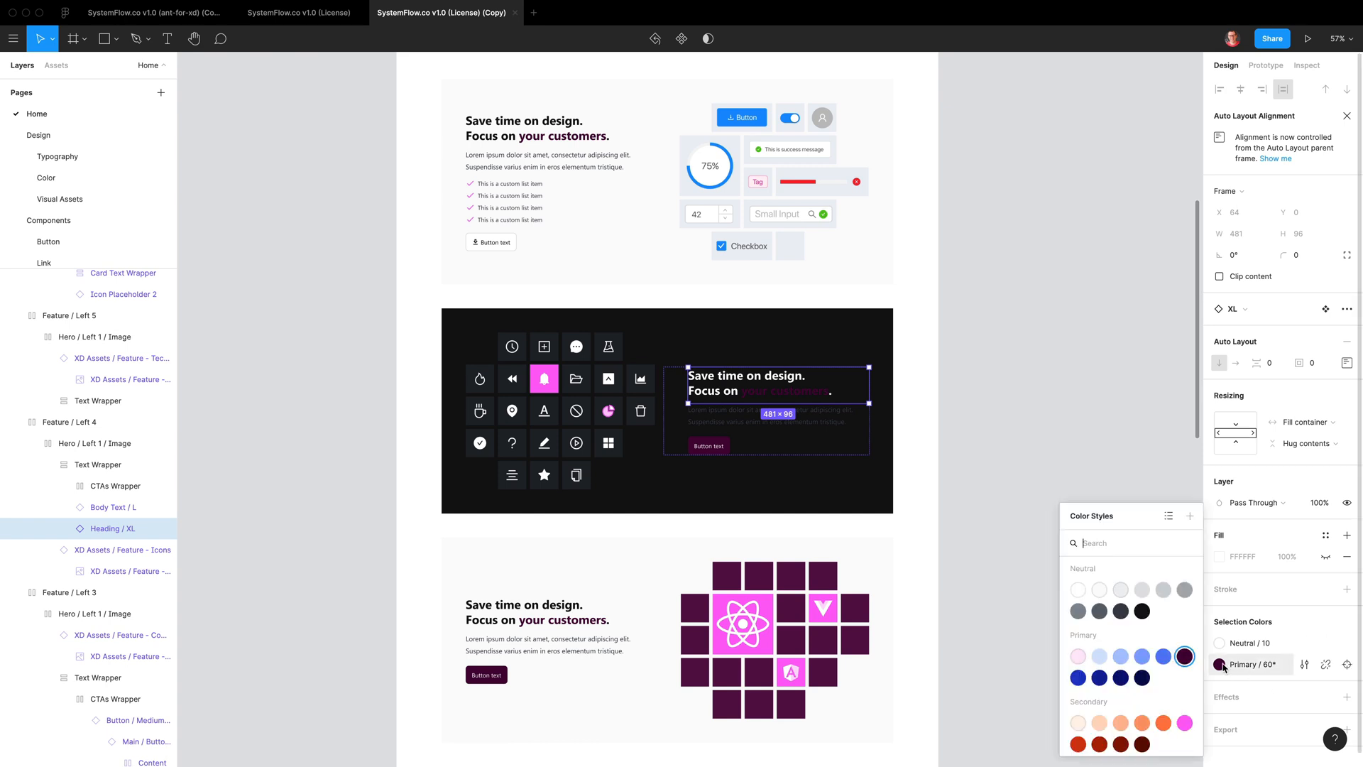
left_click(1185, 723)
Apply the Neutral / 10 color style to the body text of the Feature / Left 4 section
left_click(823, 423)
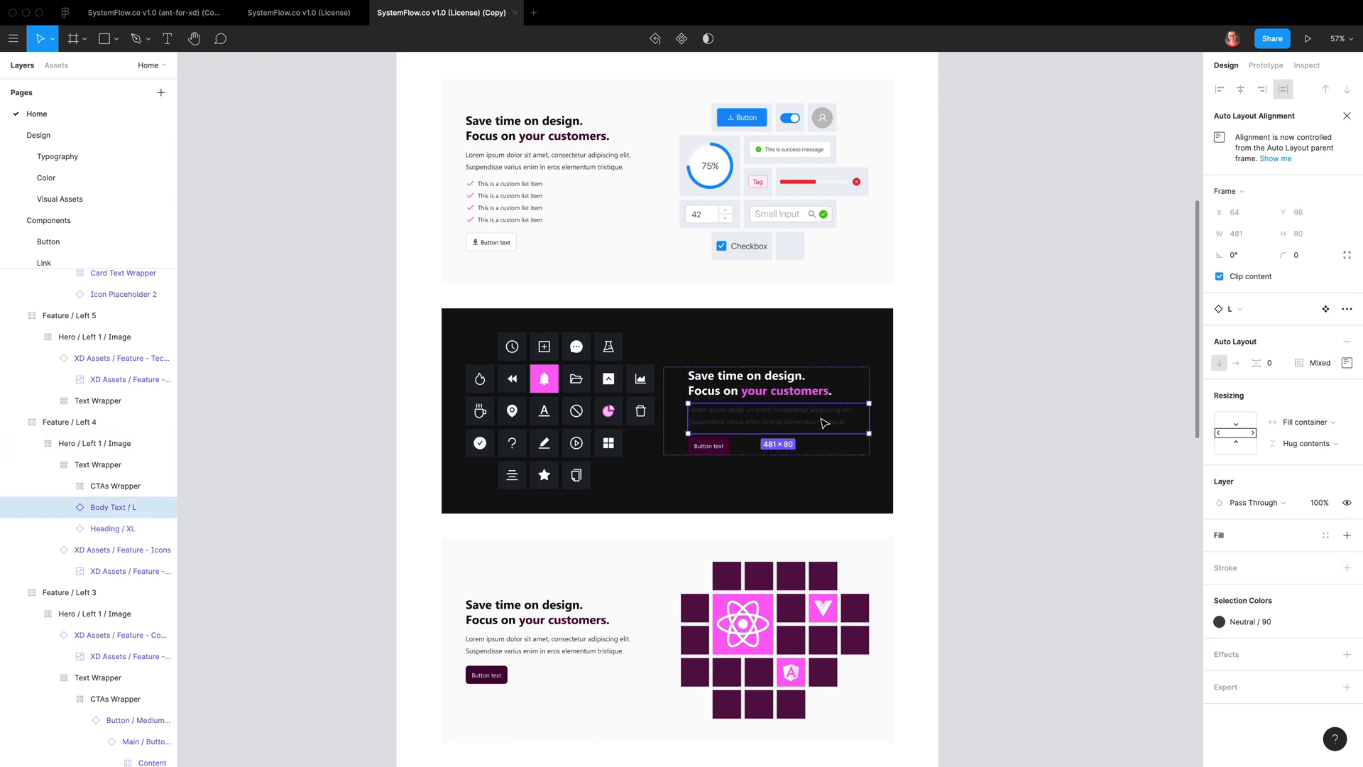
double_click(823, 423)
key("Escape")
left_click(834, 417)
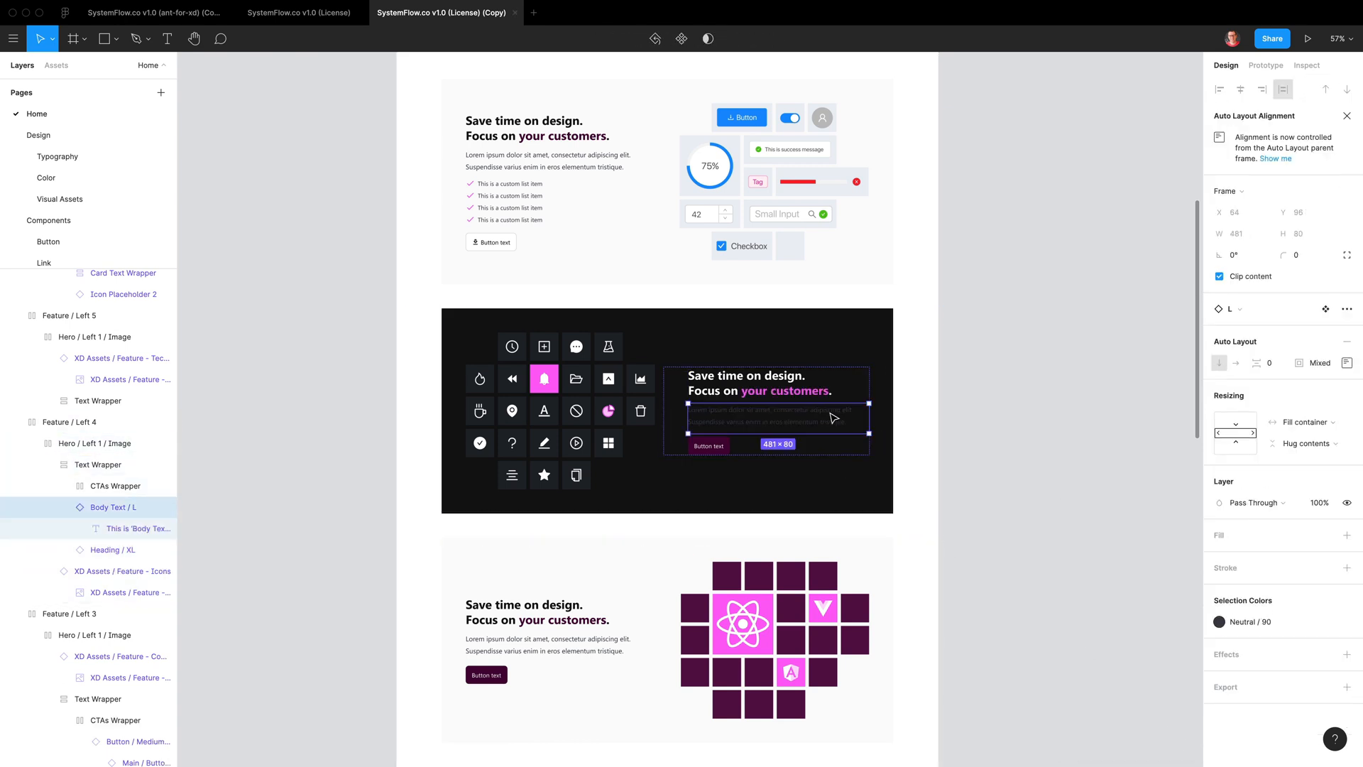
left_click(1219, 622)
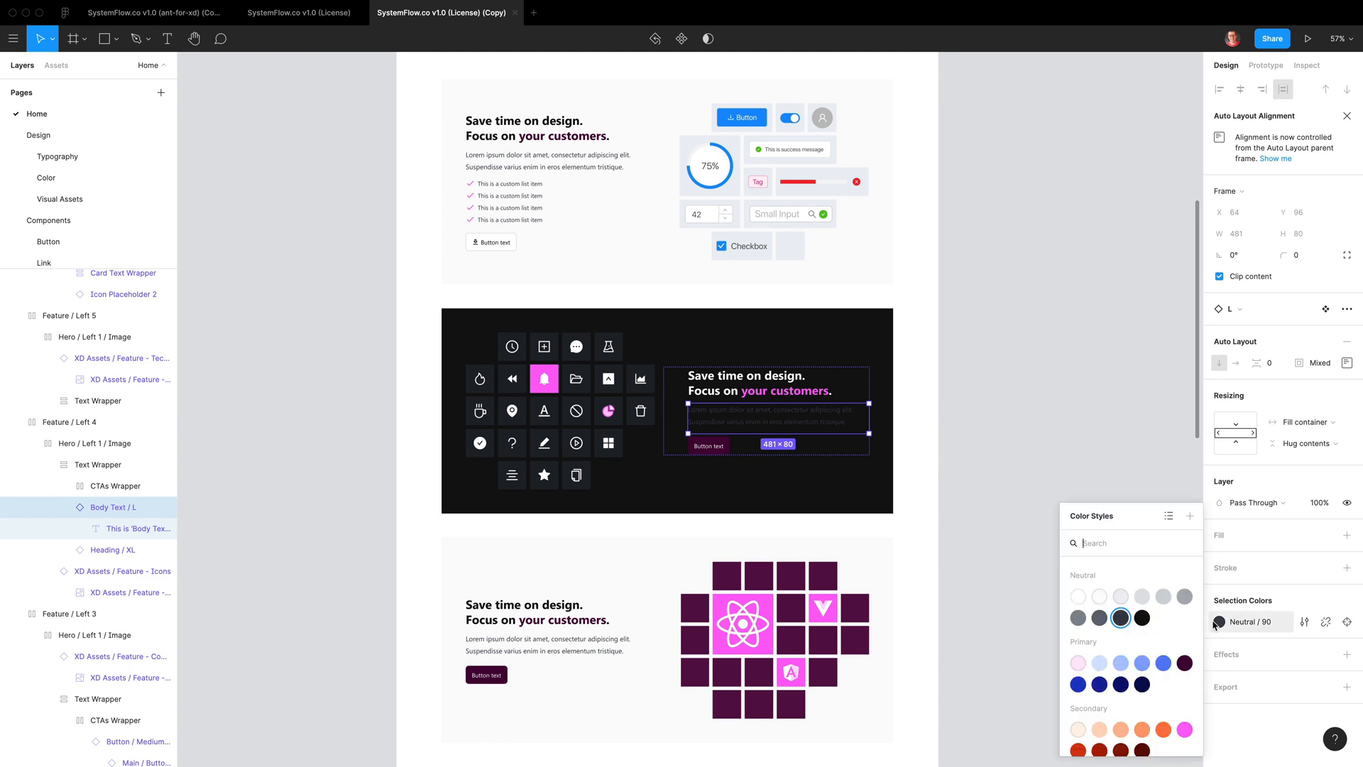
left_click(1082, 602)
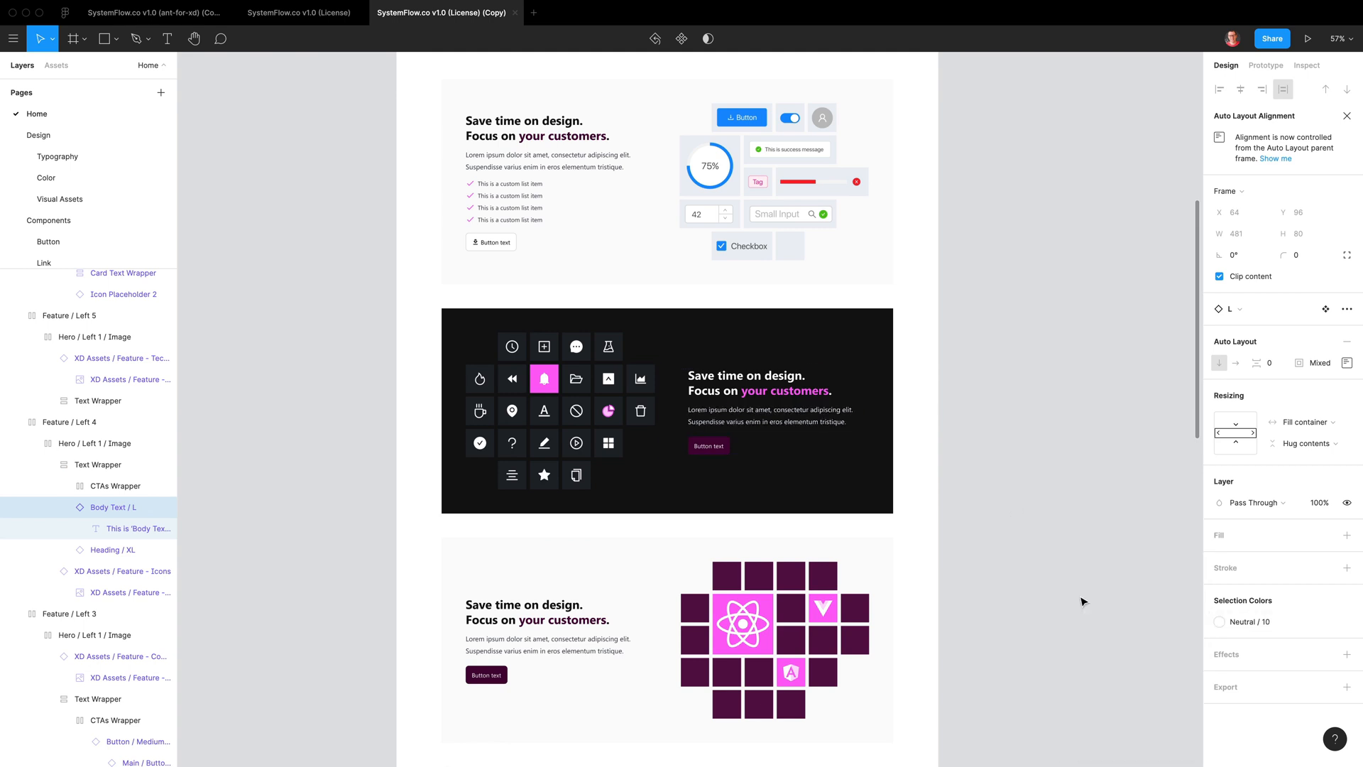
Check the dark icons section in the ant-for-xd reference and delete the button from Feature / Left 4 in the copy
left_click(721, 450)
left_click(200, 15)
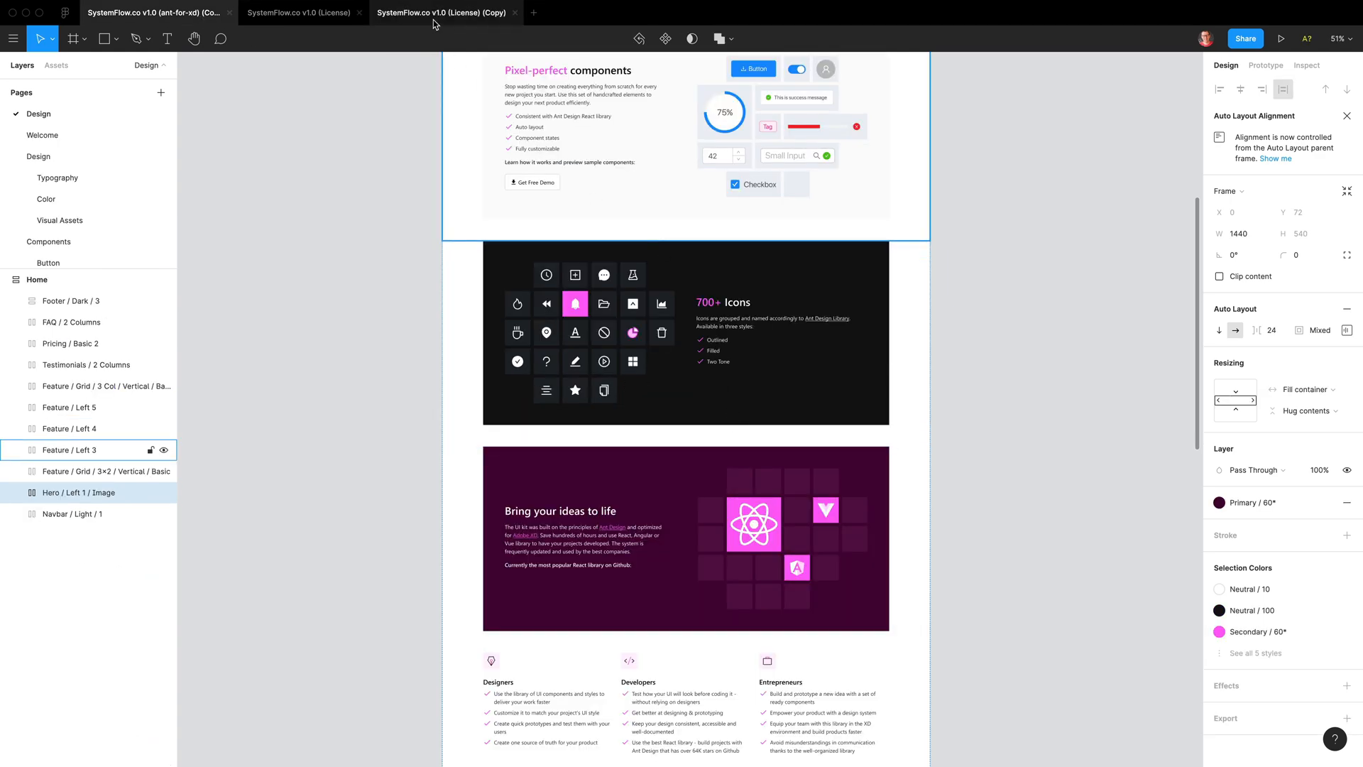
key("ctrl+shift+Tab")
key("Delete")
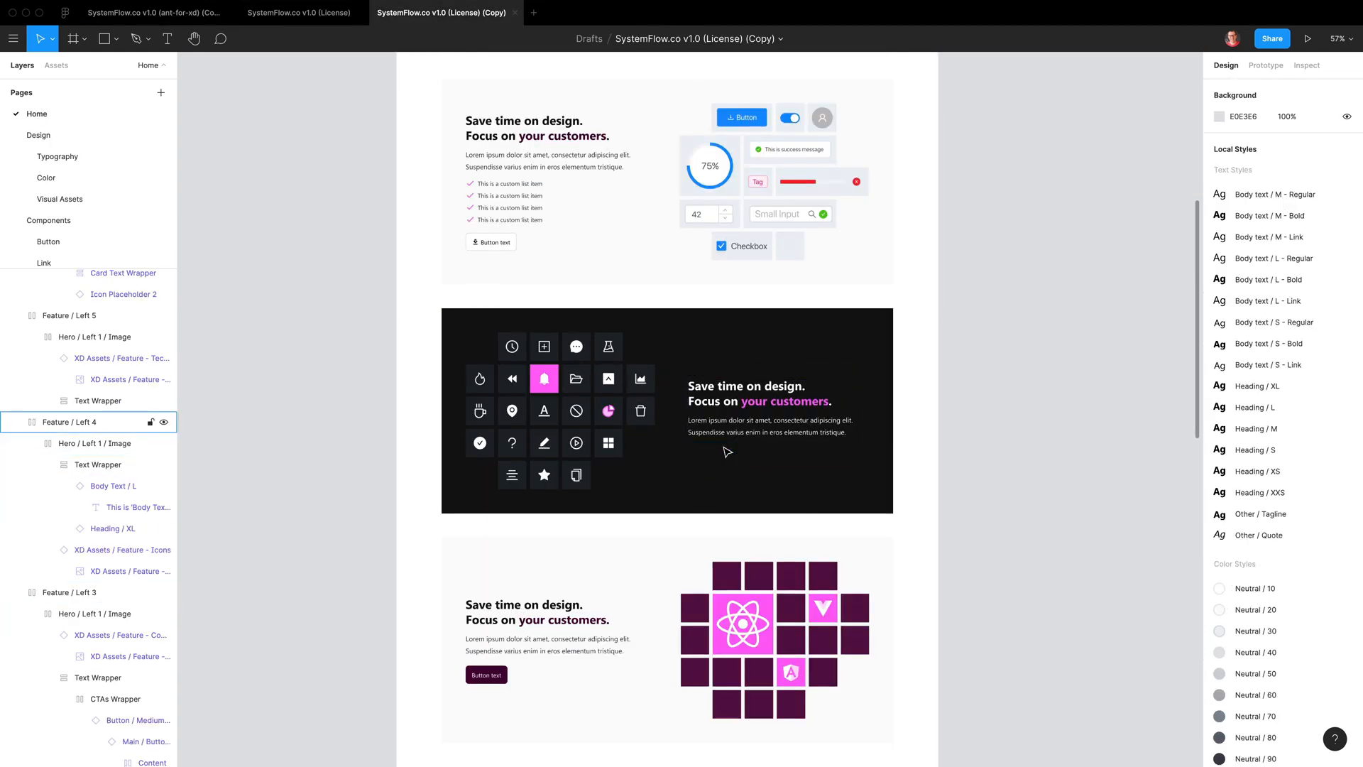
Copy the unordered icon list from Feature / Left 3 into the Feature / Left 4 text wrapper, below the body text
left_click(731, 434)
double_click(529, 198)
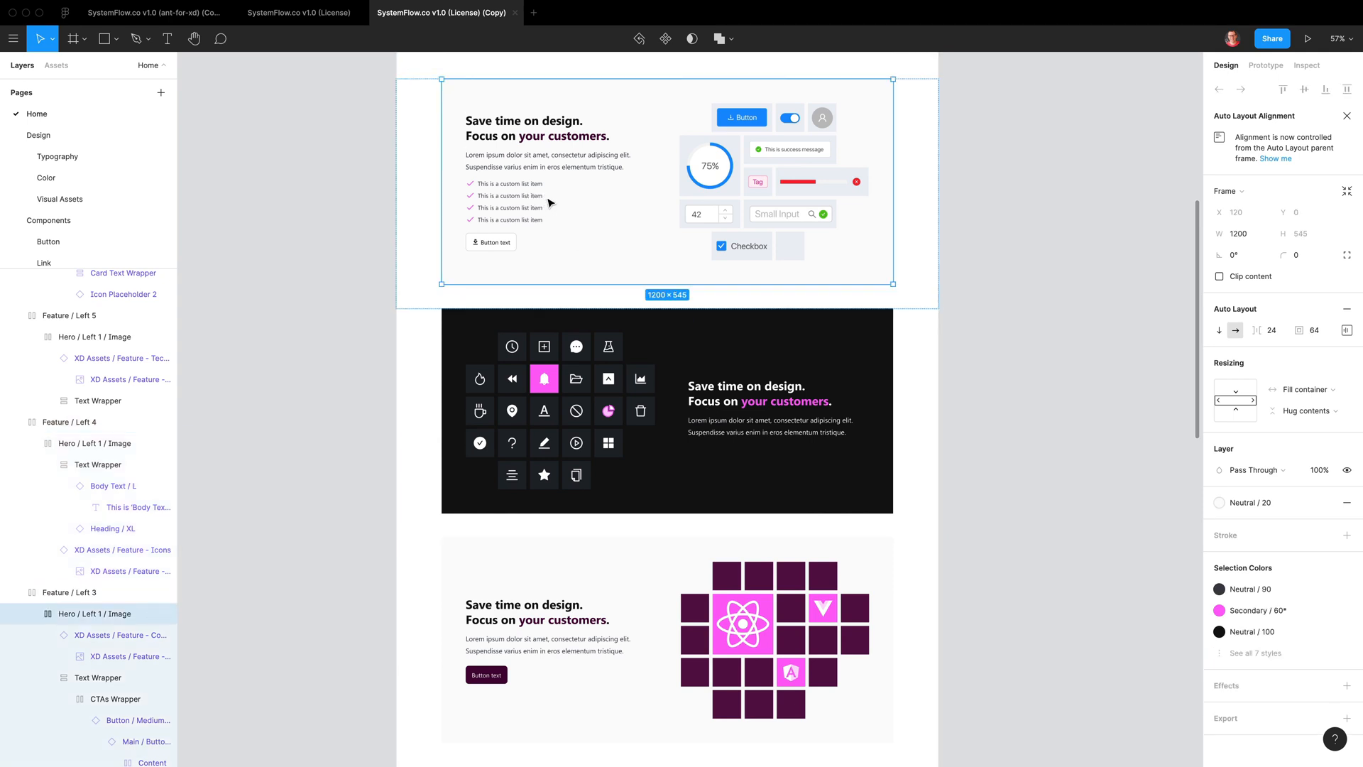
double_click(551, 203)
double_click(556, 204)
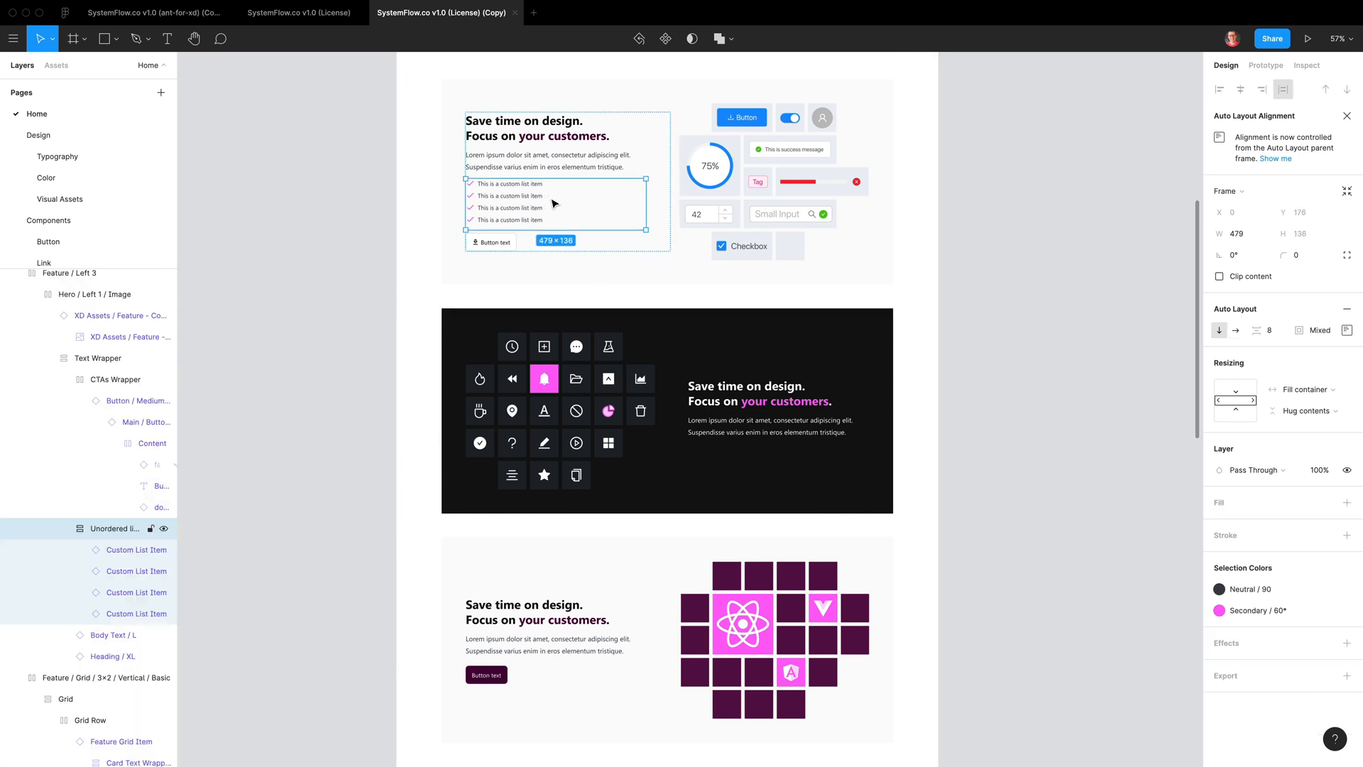
double_click(737, 433)
left_click(653, 378)
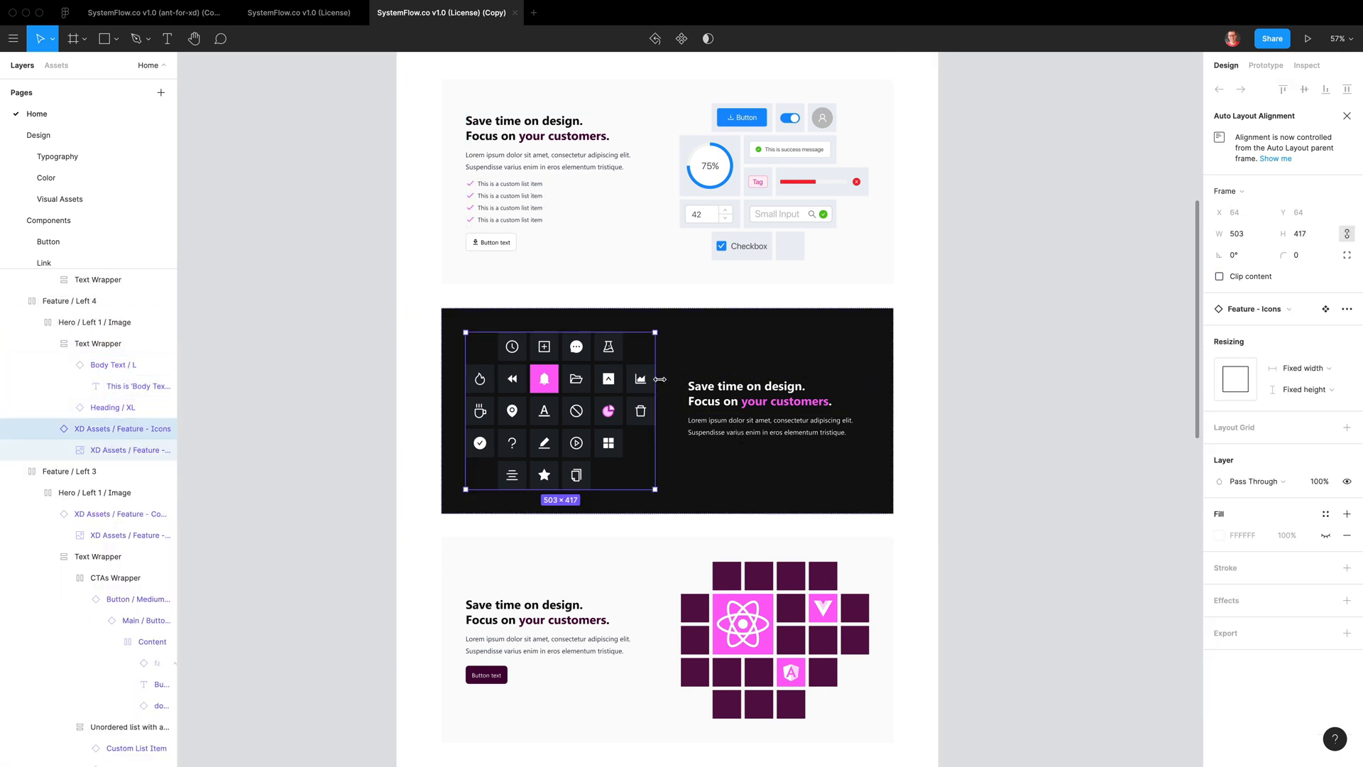
left_click(680, 391)
key("super+v")
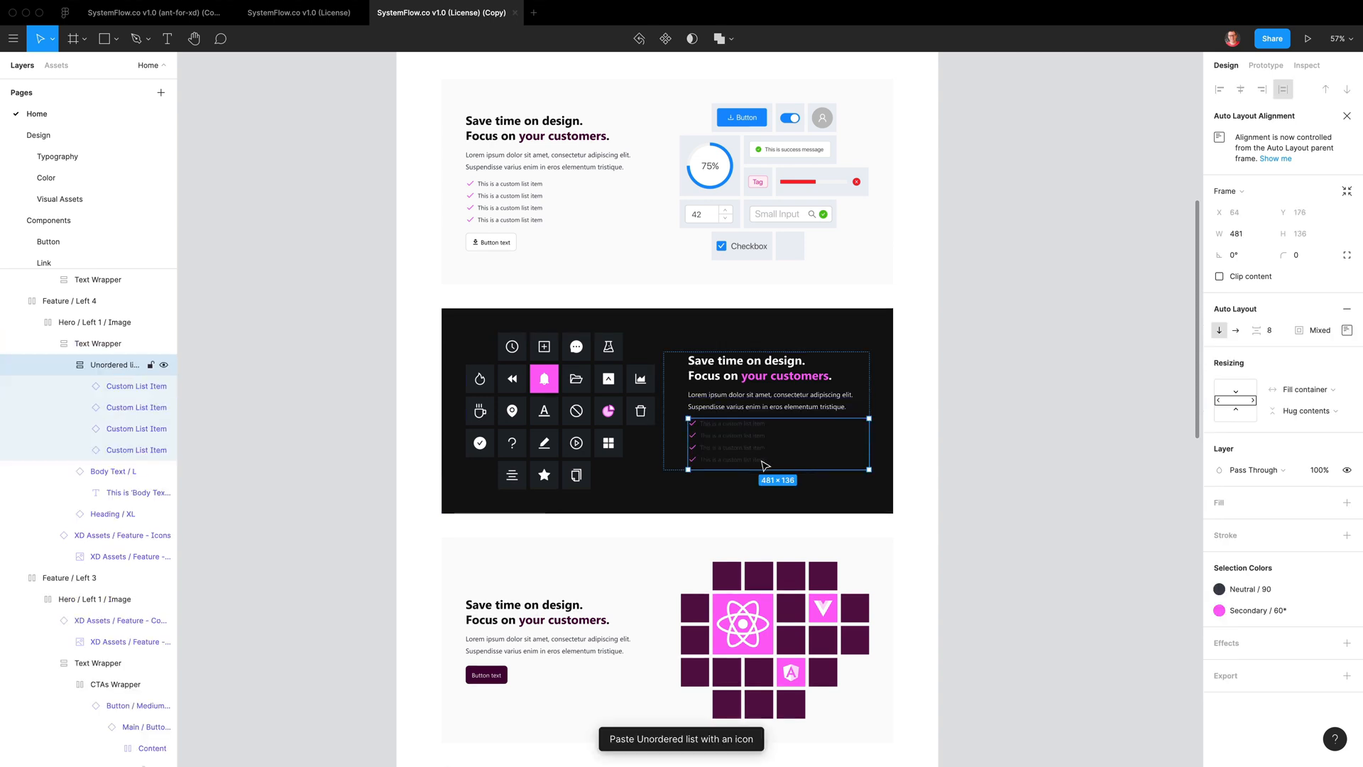
Apply the Neutral / 10 color style to the item text of the list in Feature / Left 4
left_click(1219, 589)
left_click(1081, 598)
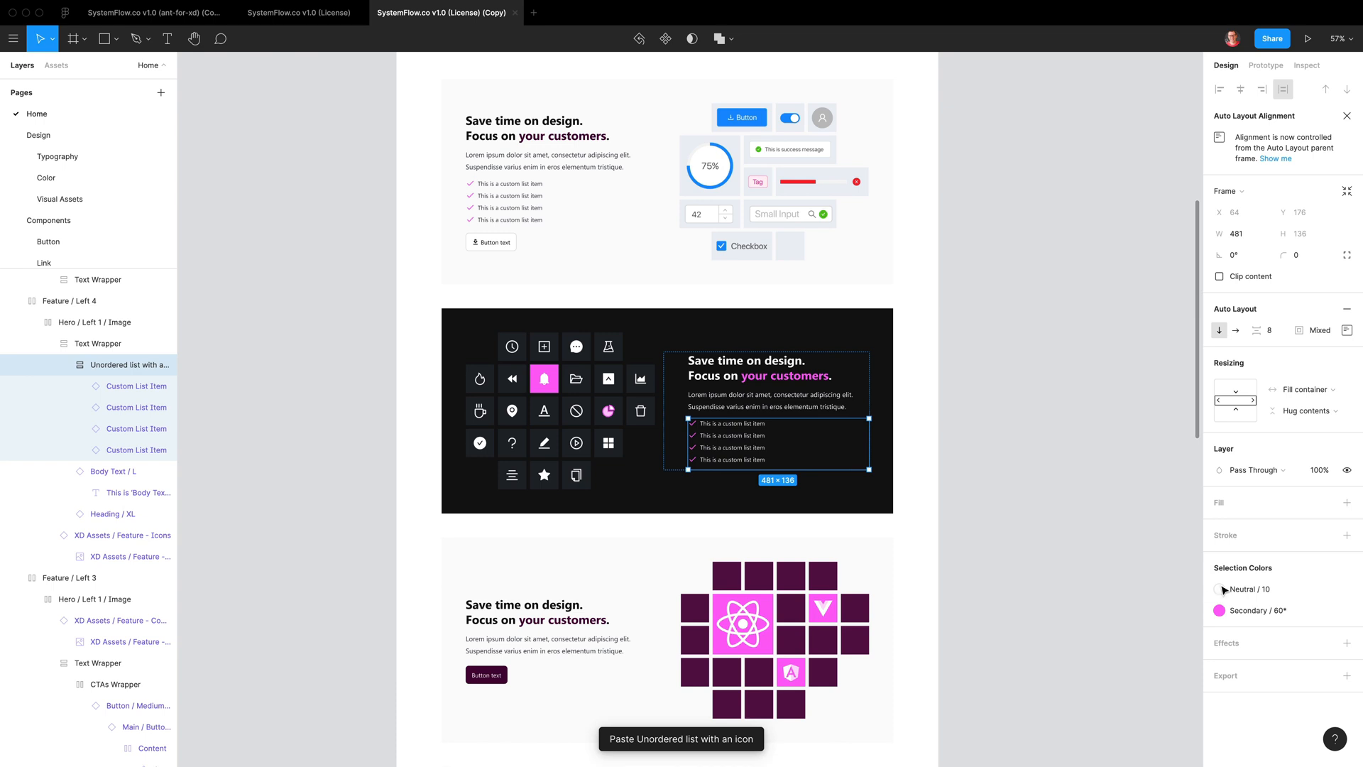
left_click(1008, 496)
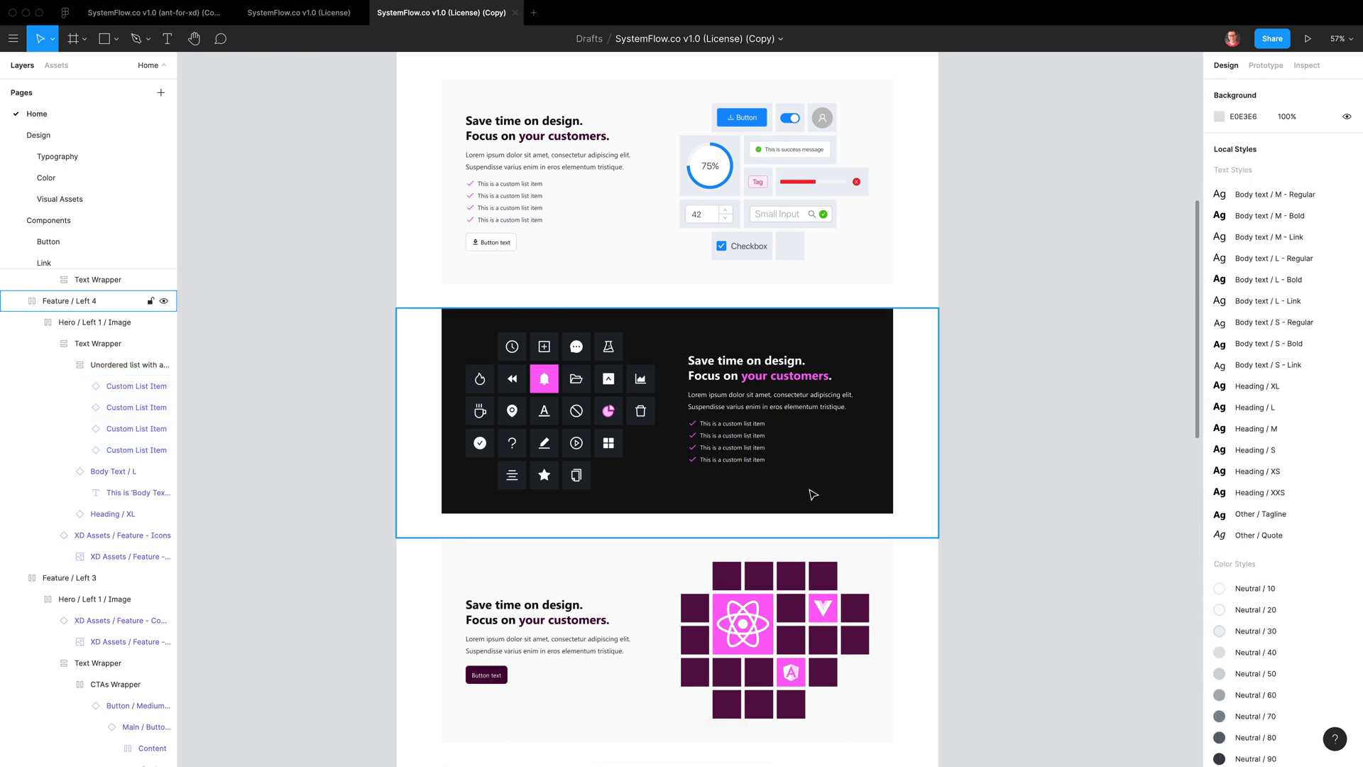
Change the Feature / Left 5 section's Neutral / 20 background to the Primary / 60* color style
left_click(904, 566)
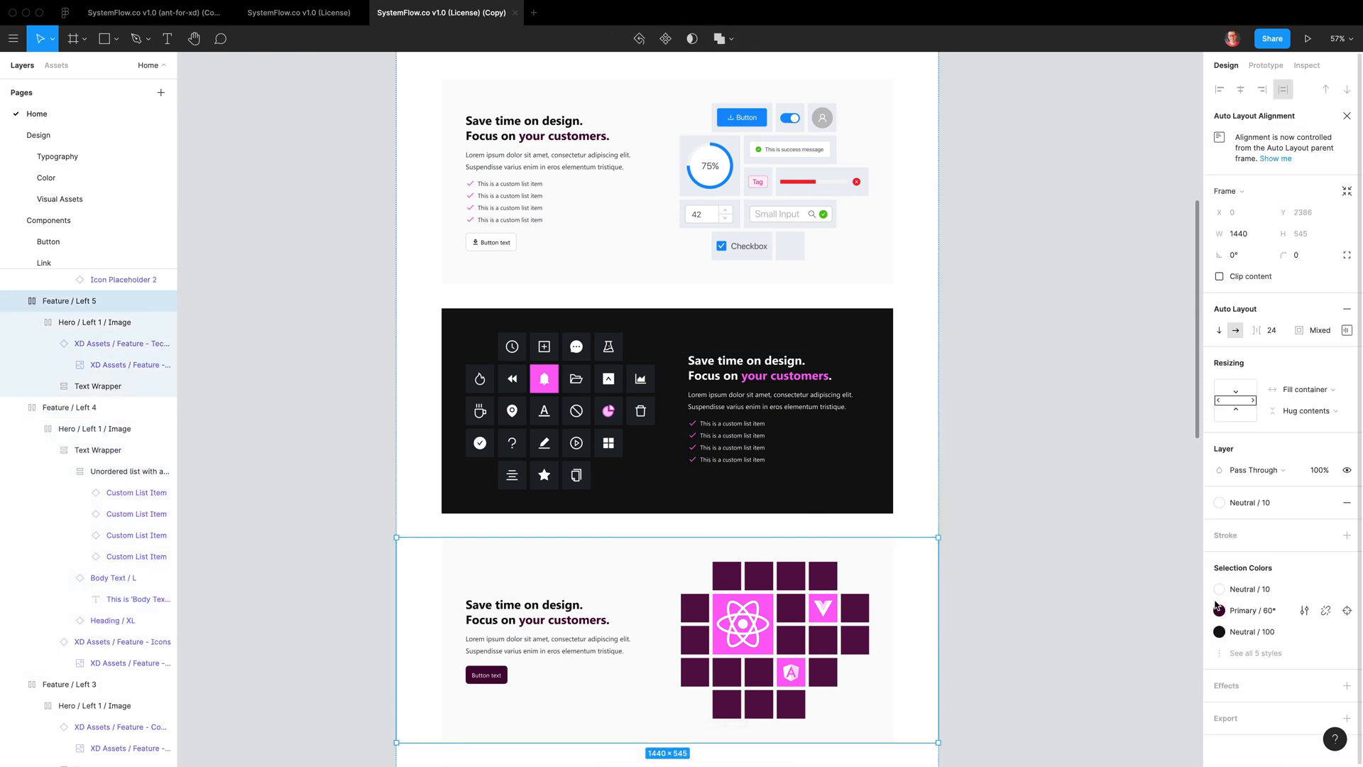
left_click(1234, 651)
left_click(1220, 653)
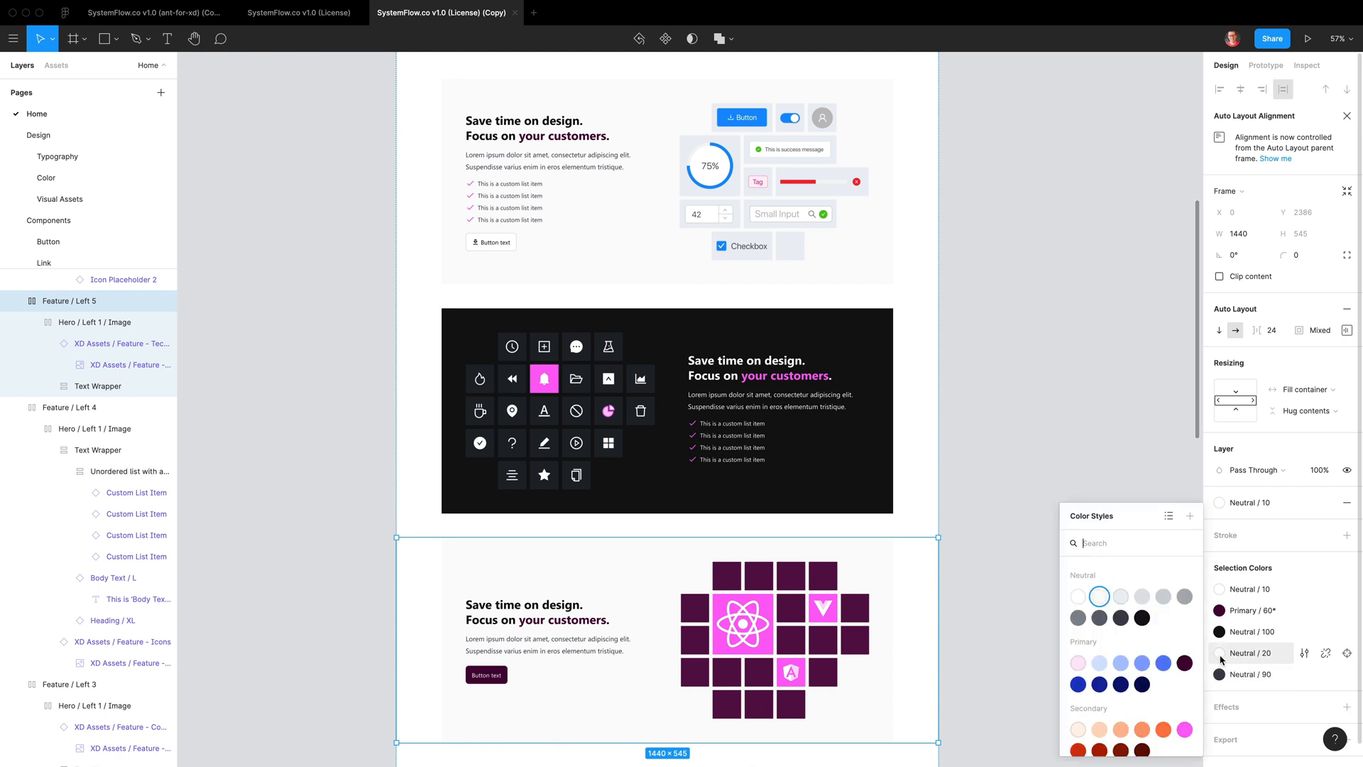
left_click(1184, 662)
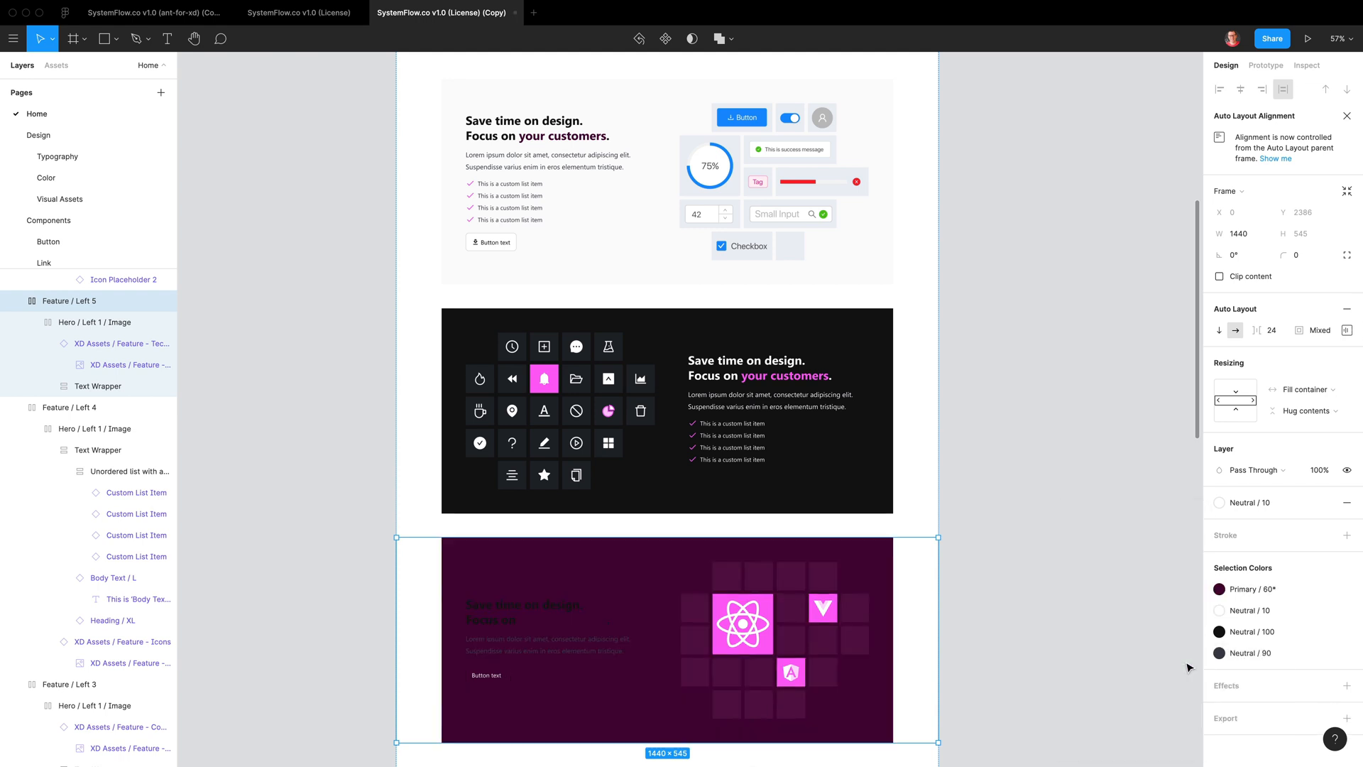
Recolor the Feature / Left 5 section's Neutral / 100 heading text and Neutral / 90 body text to Neutral / 10
left_click(1219, 631)
left_click(1079, 598)
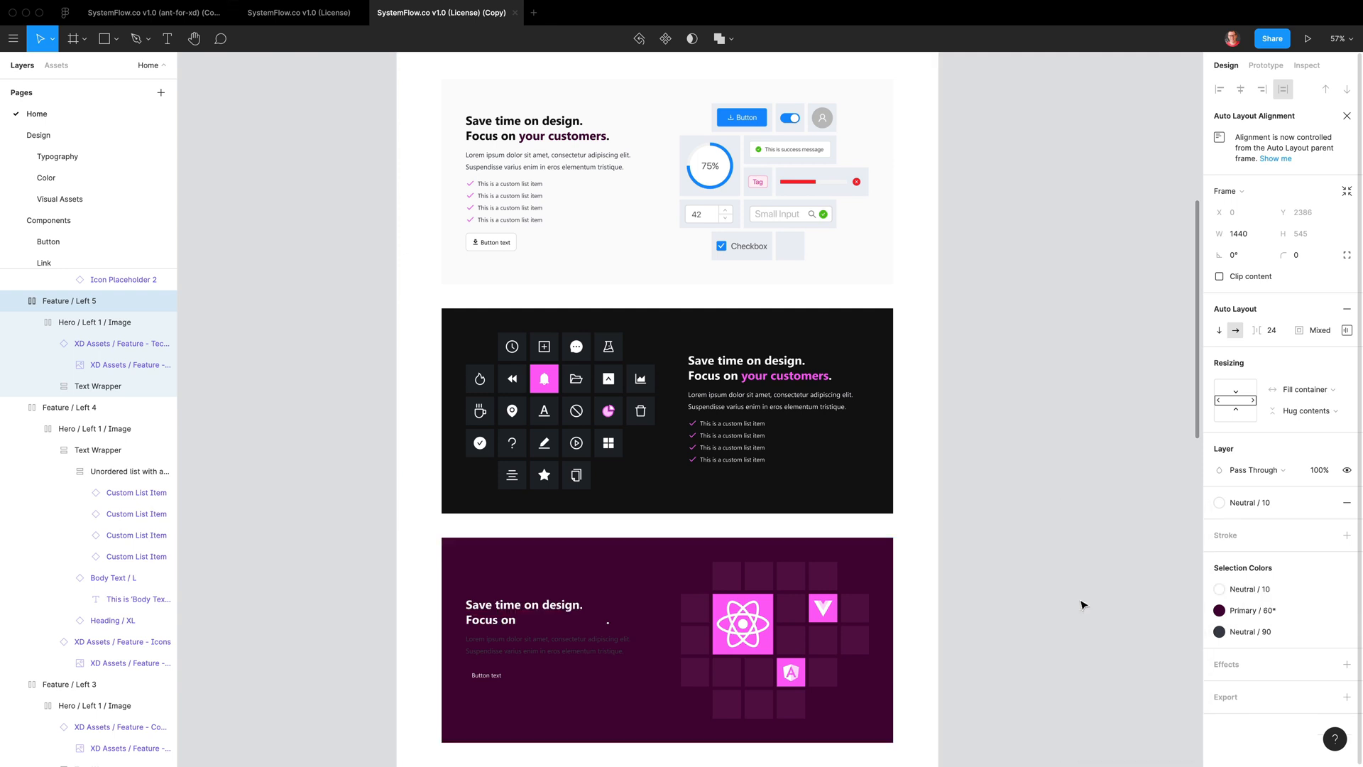
left_click(1219, 632)
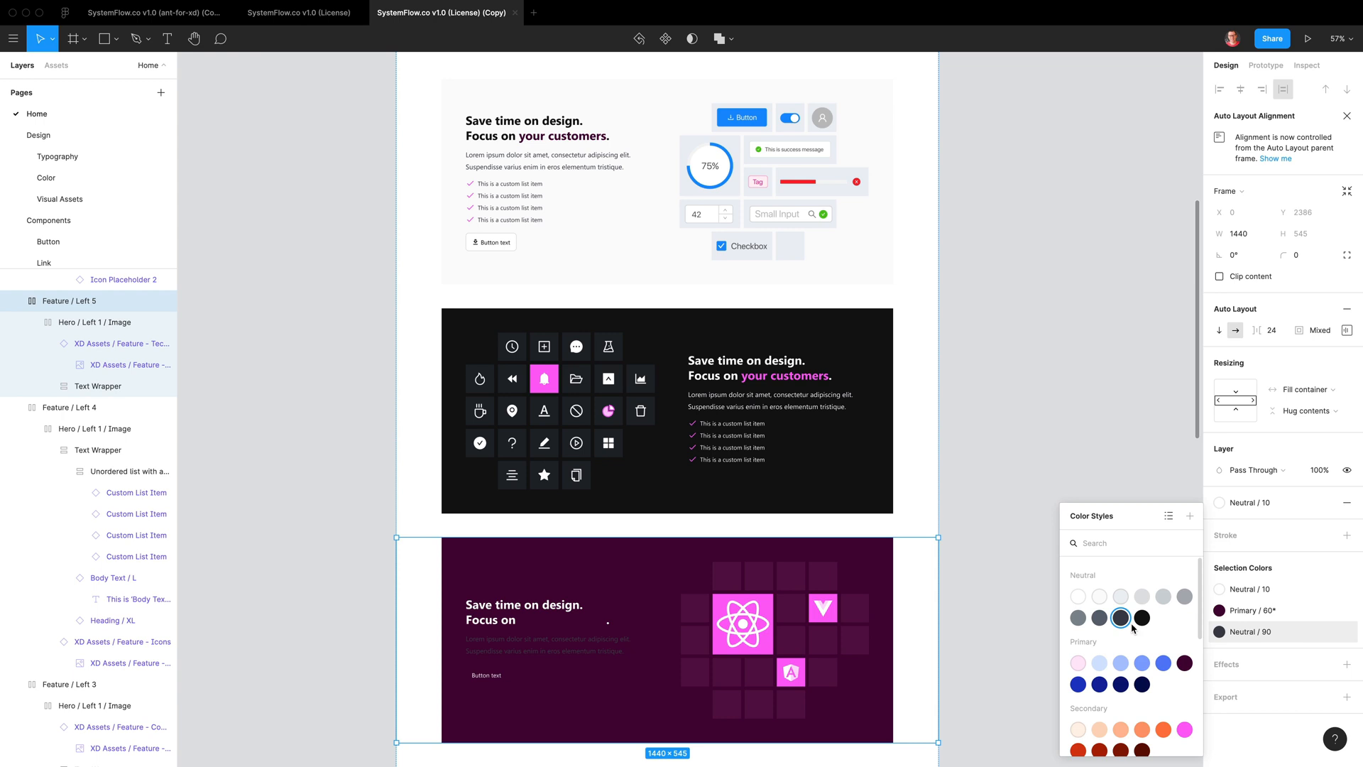
left_click(1076, 597)
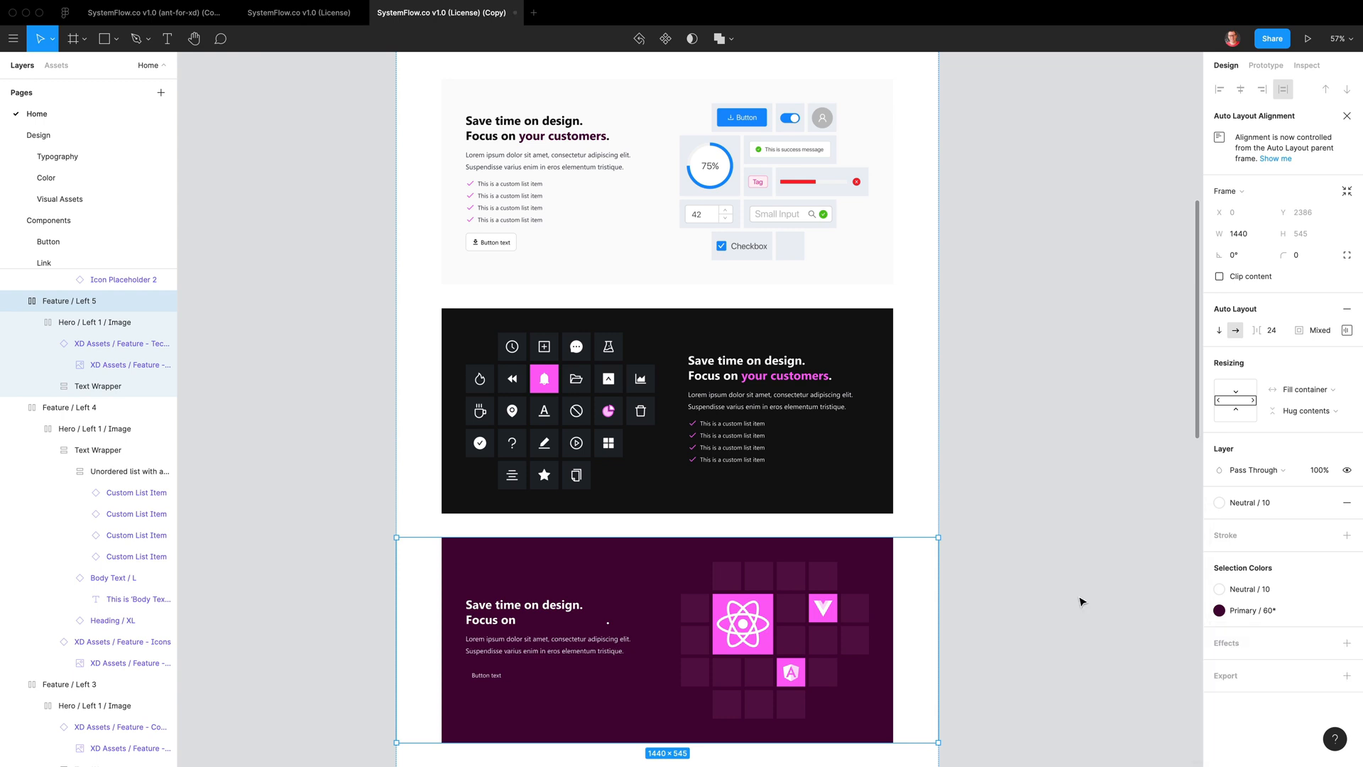
Apply the Secondary / 60* color style to the highlighted words "your customers" in the Feature / Left 5 heading
left_click(559, 624, "super")
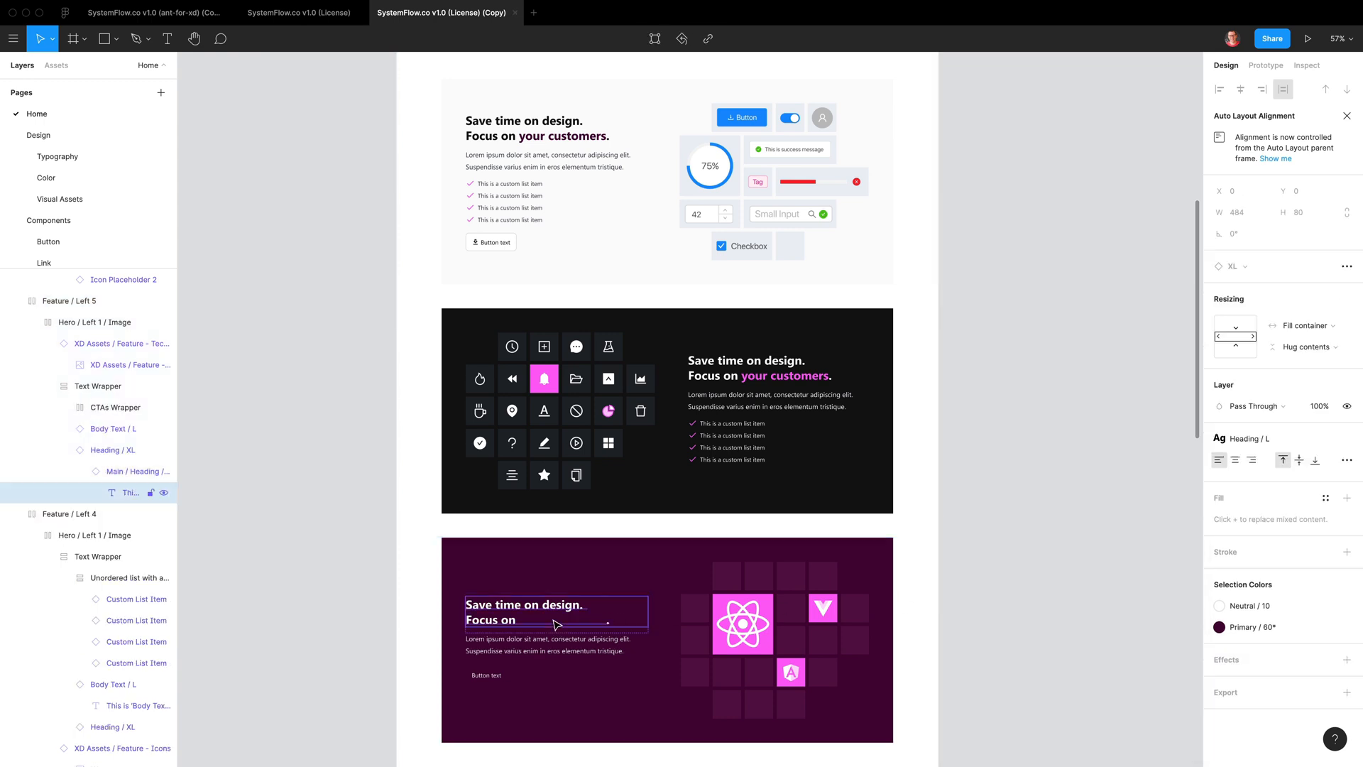
left_click(1219, 627)
left_click(1183, 724)
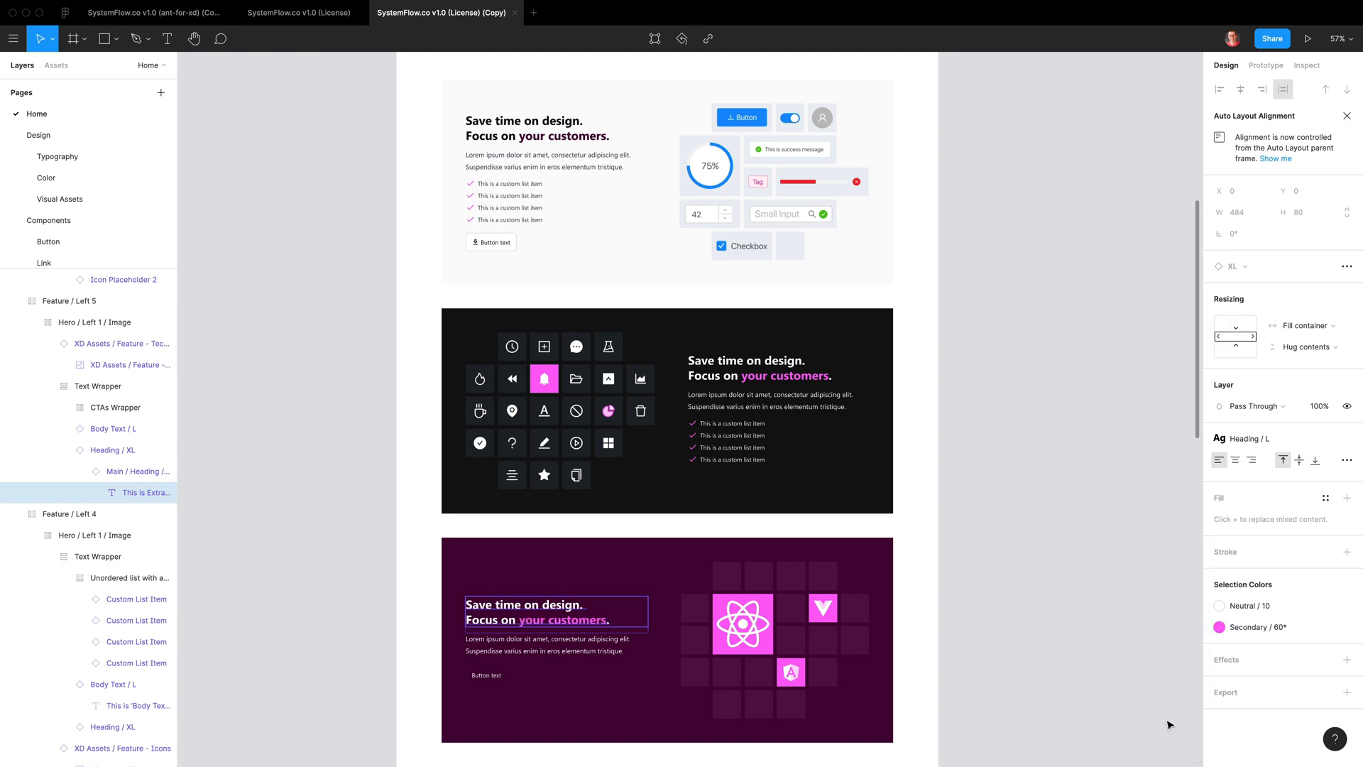
Check the purple technologies section in the ant-for-xd reference and delete the button from Feature / Left 5 in the copy
left_click(114, 407)
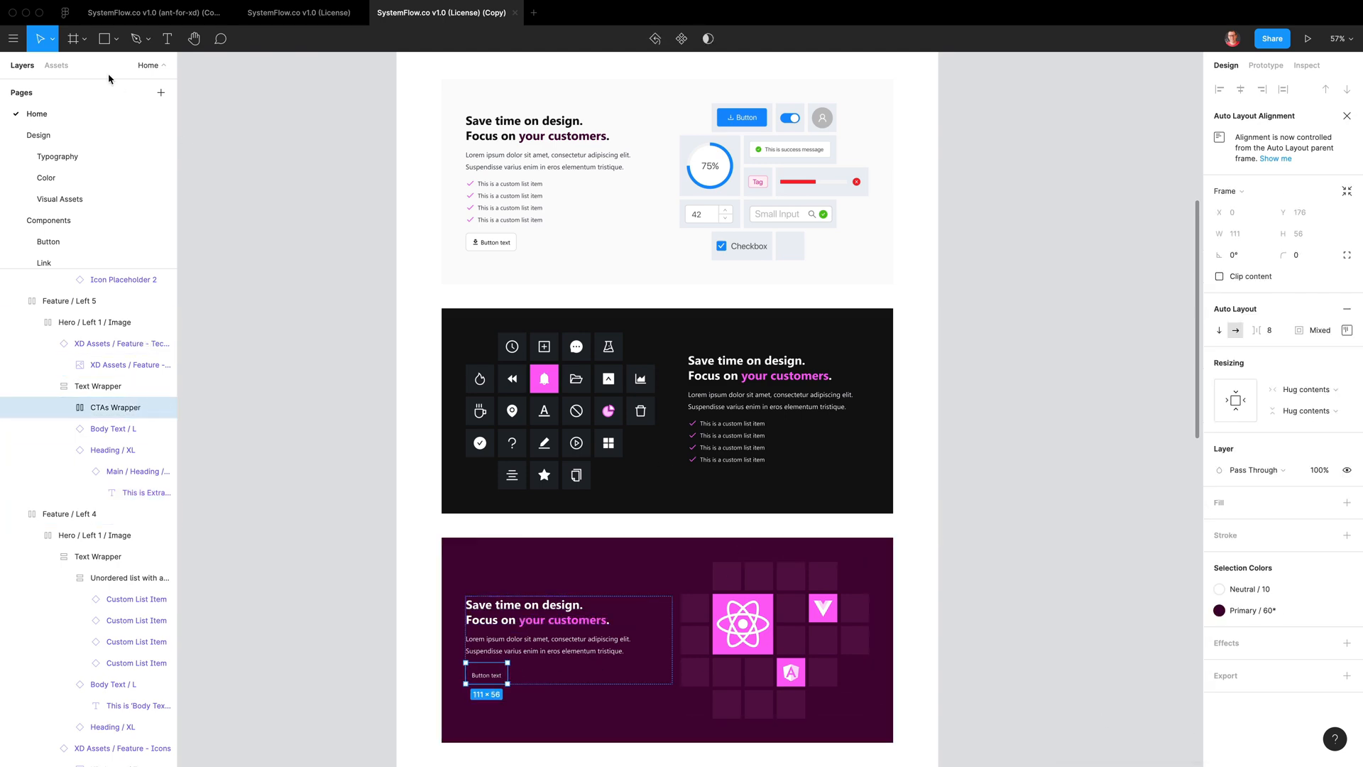
left_click(146, 12)
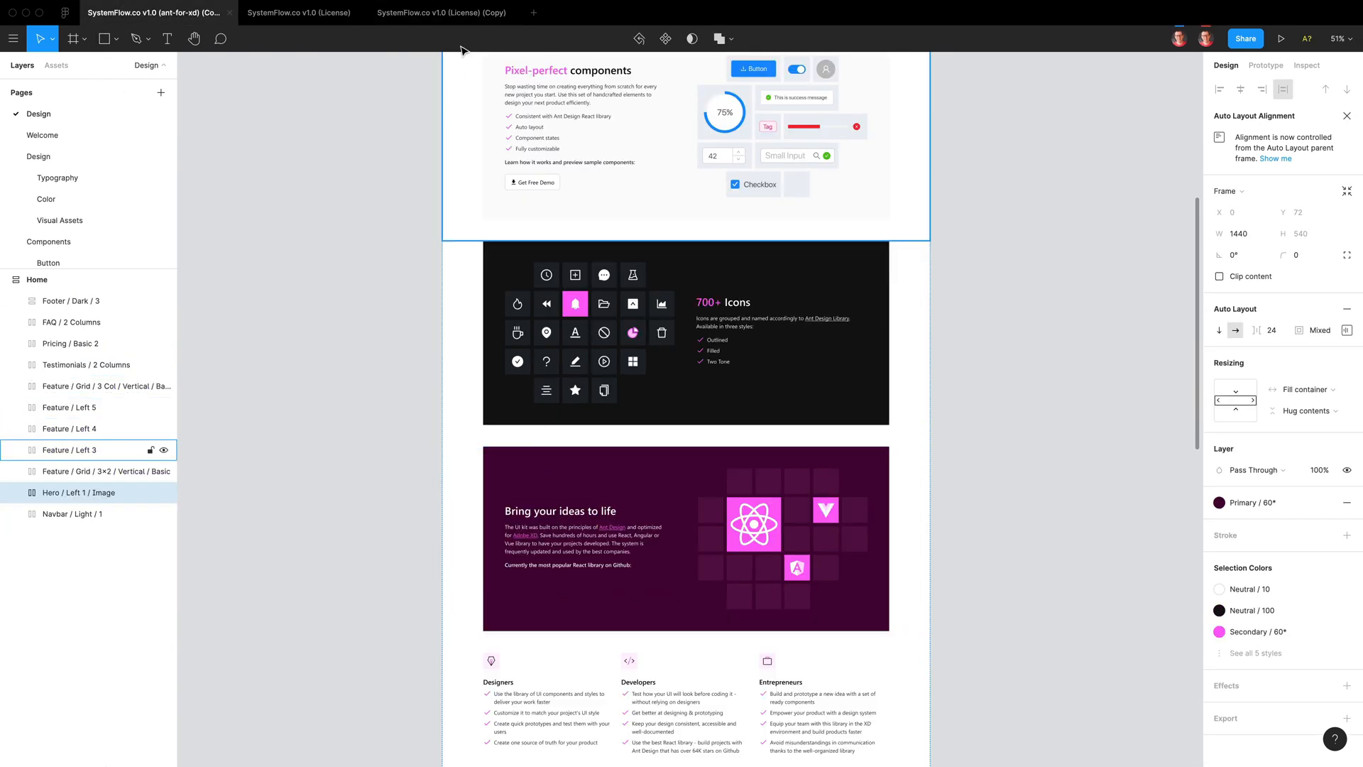
left_click(440, 13)
scroll(533, 681, "up", 10, "ctrl")
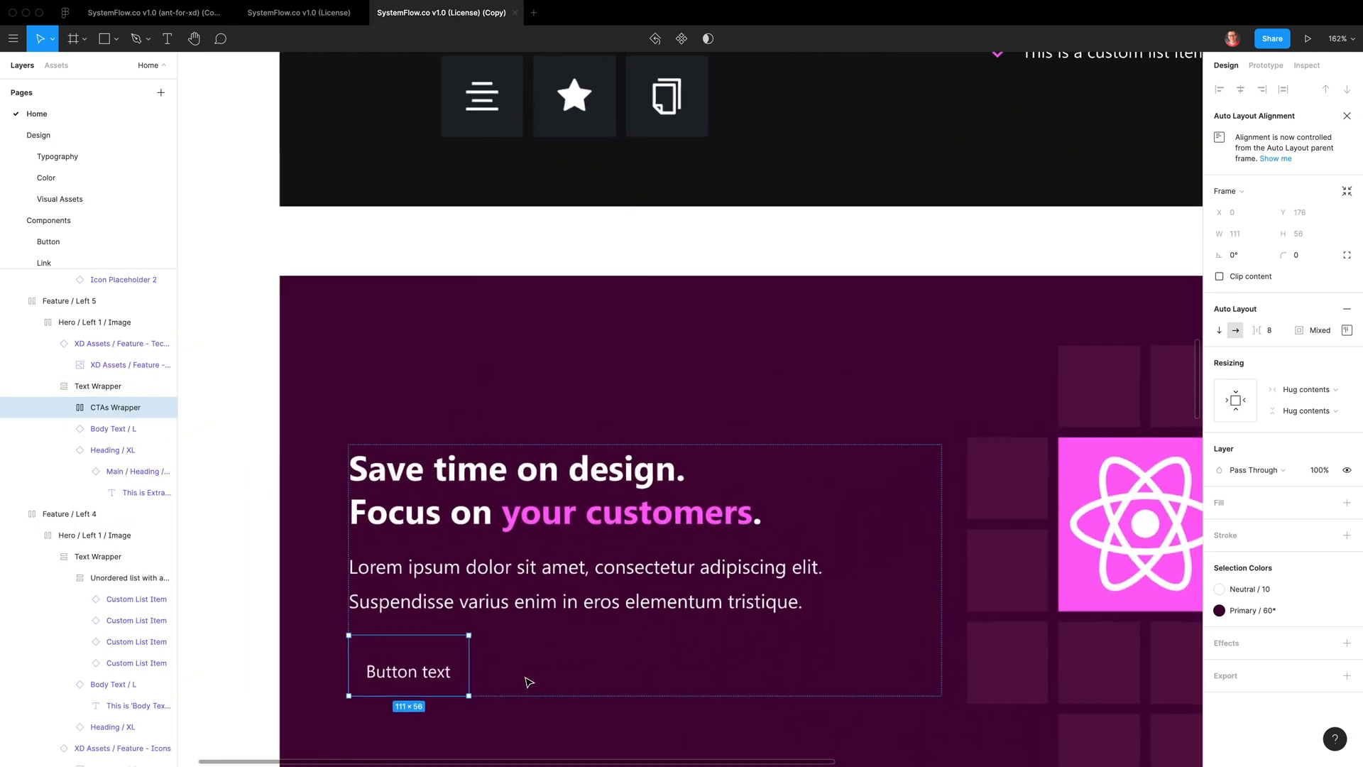
scroll(529, 683, "down", 3)
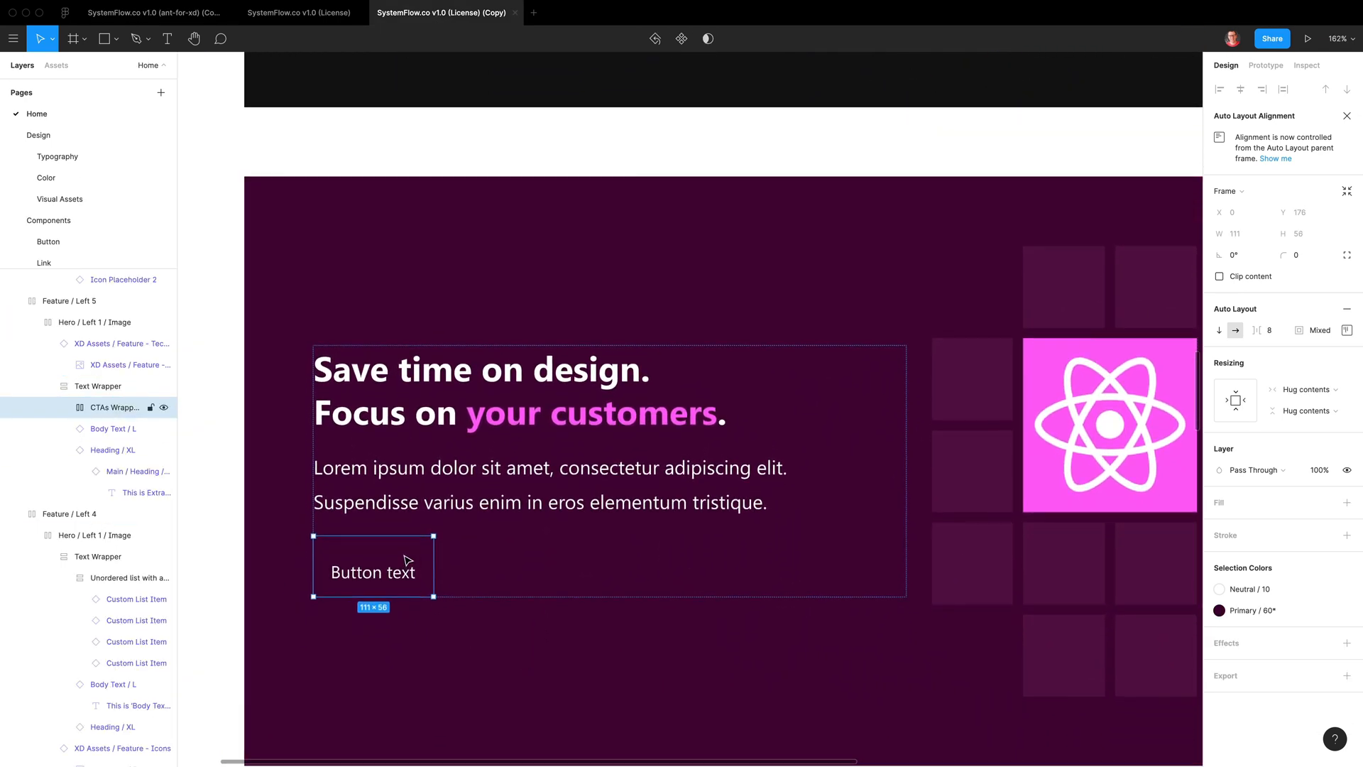
left_click(406, 561)
key("Delete")
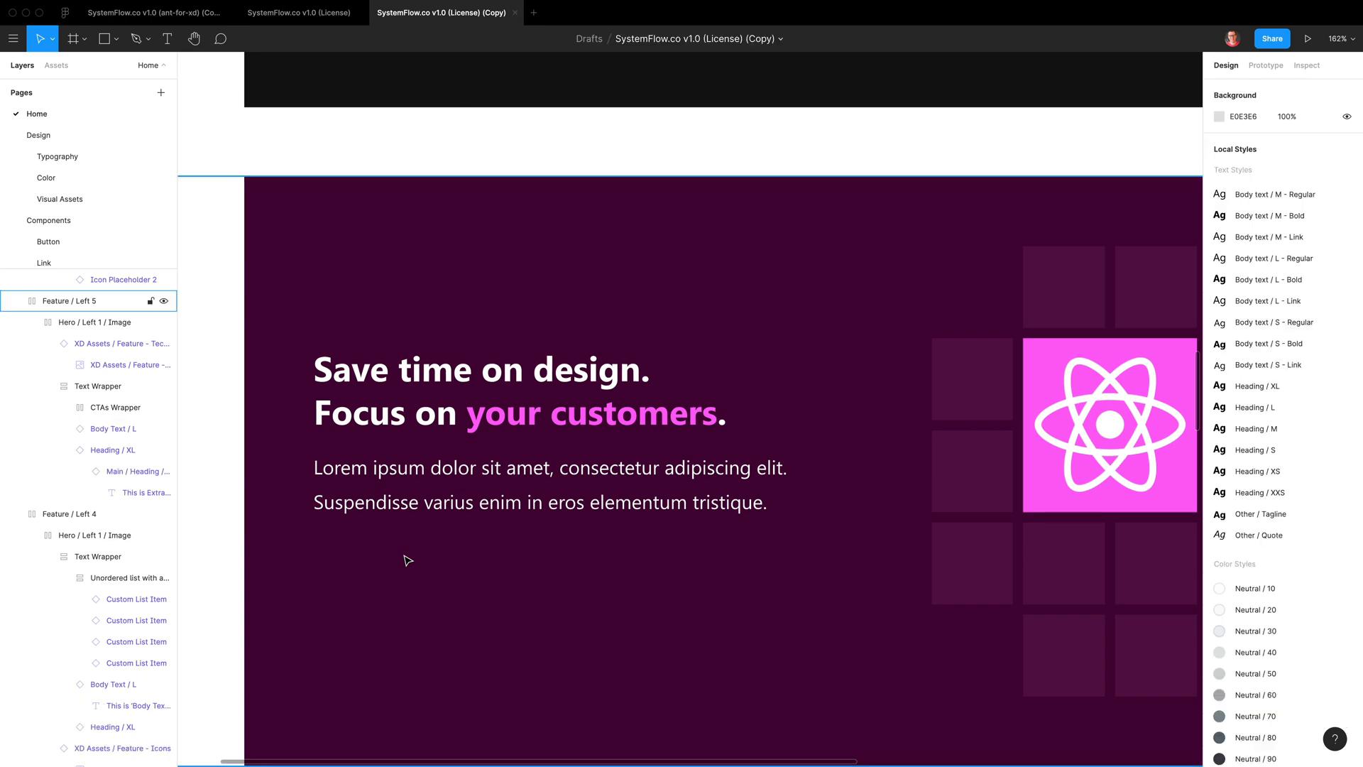
Duplicate the Body Text / L paragraph in Feature / Left 5 and detach the copy from its component
double_click(426, 512)
double_click(462, 503)
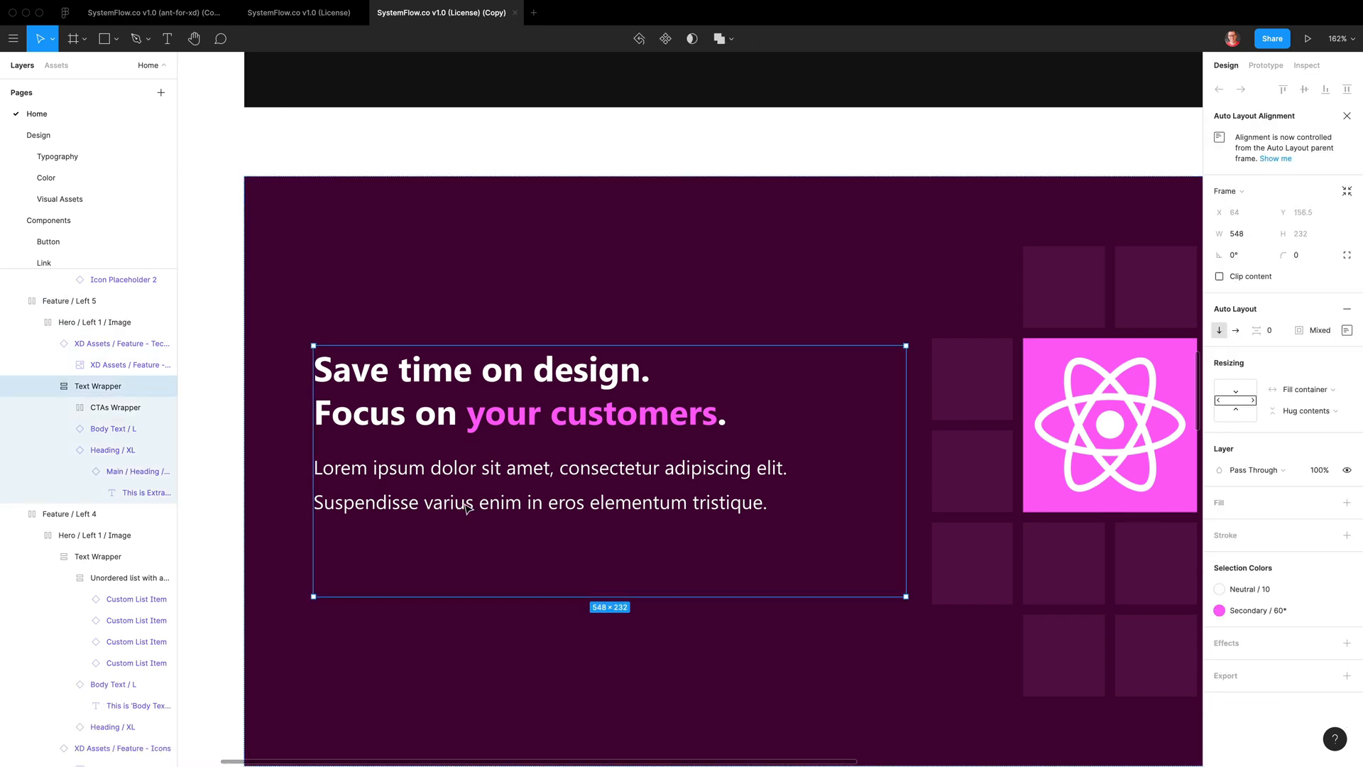
left_click(466, 507)
key("super+d")
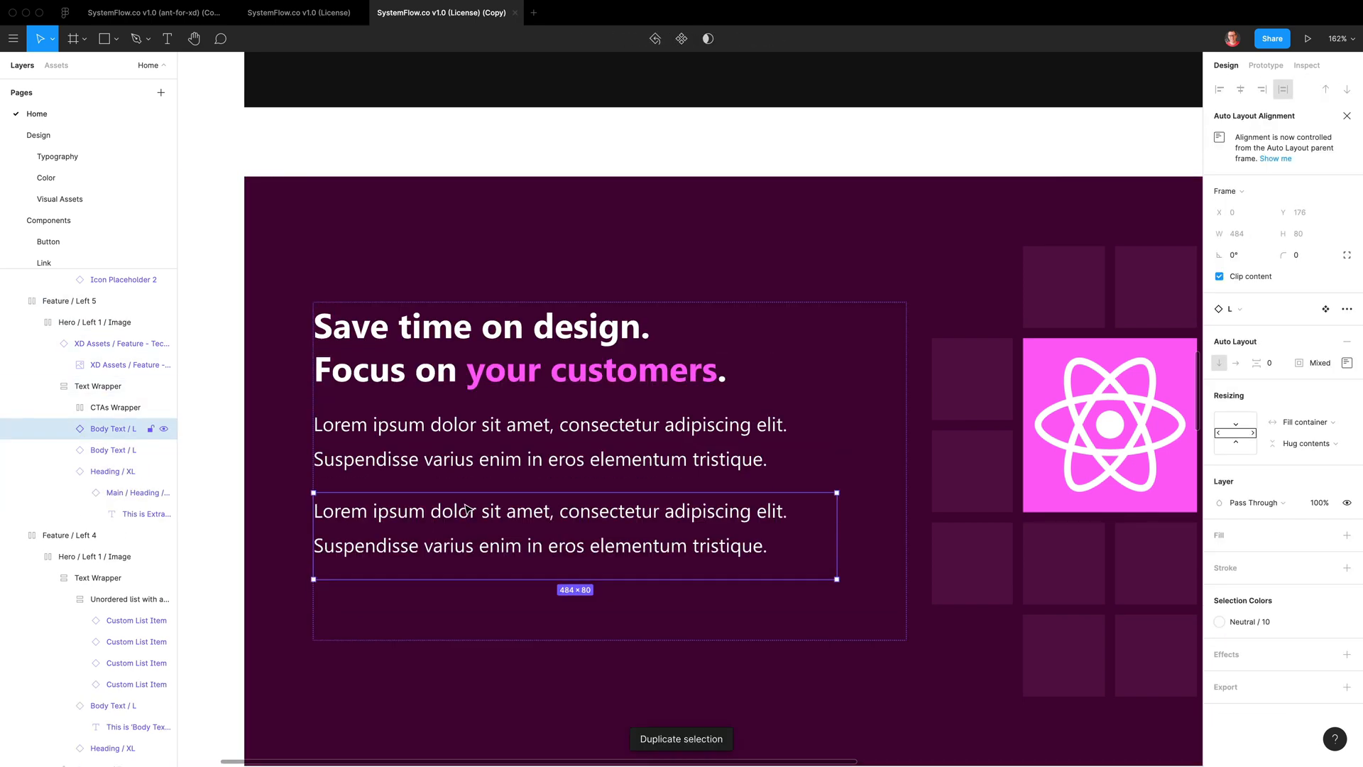
right_click(641, 513)
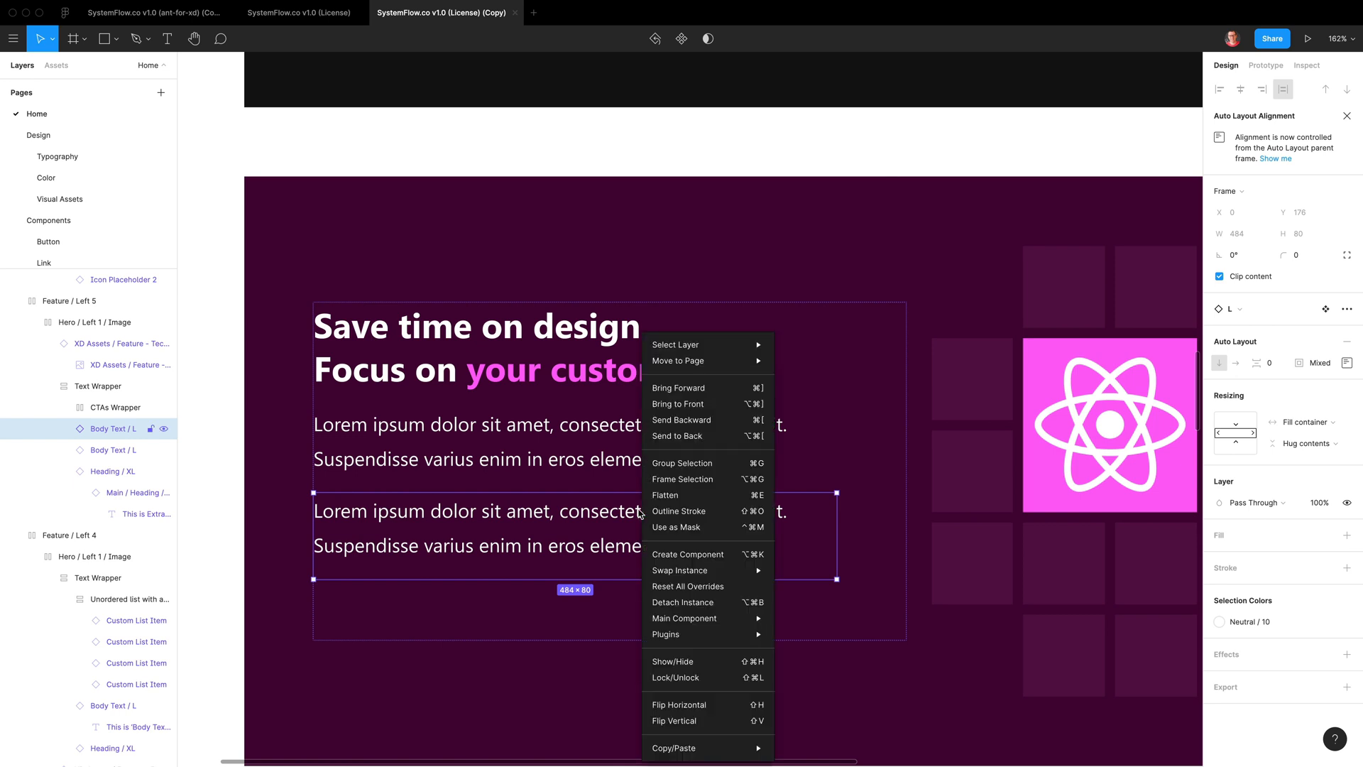
left_click(688, 603)
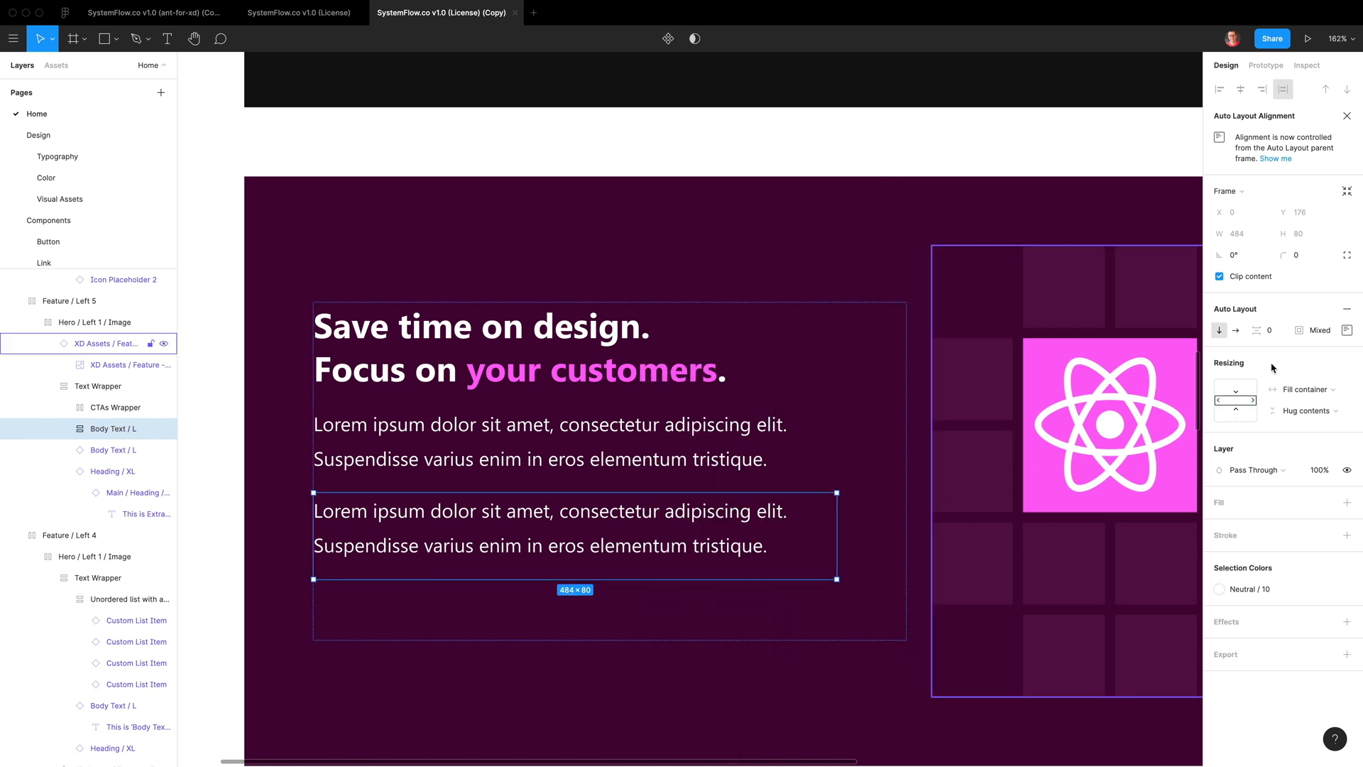
Apply the Body text / L - Bold text style to the duplicated paragraph in Feature / Left 5
double_click(710, 516)
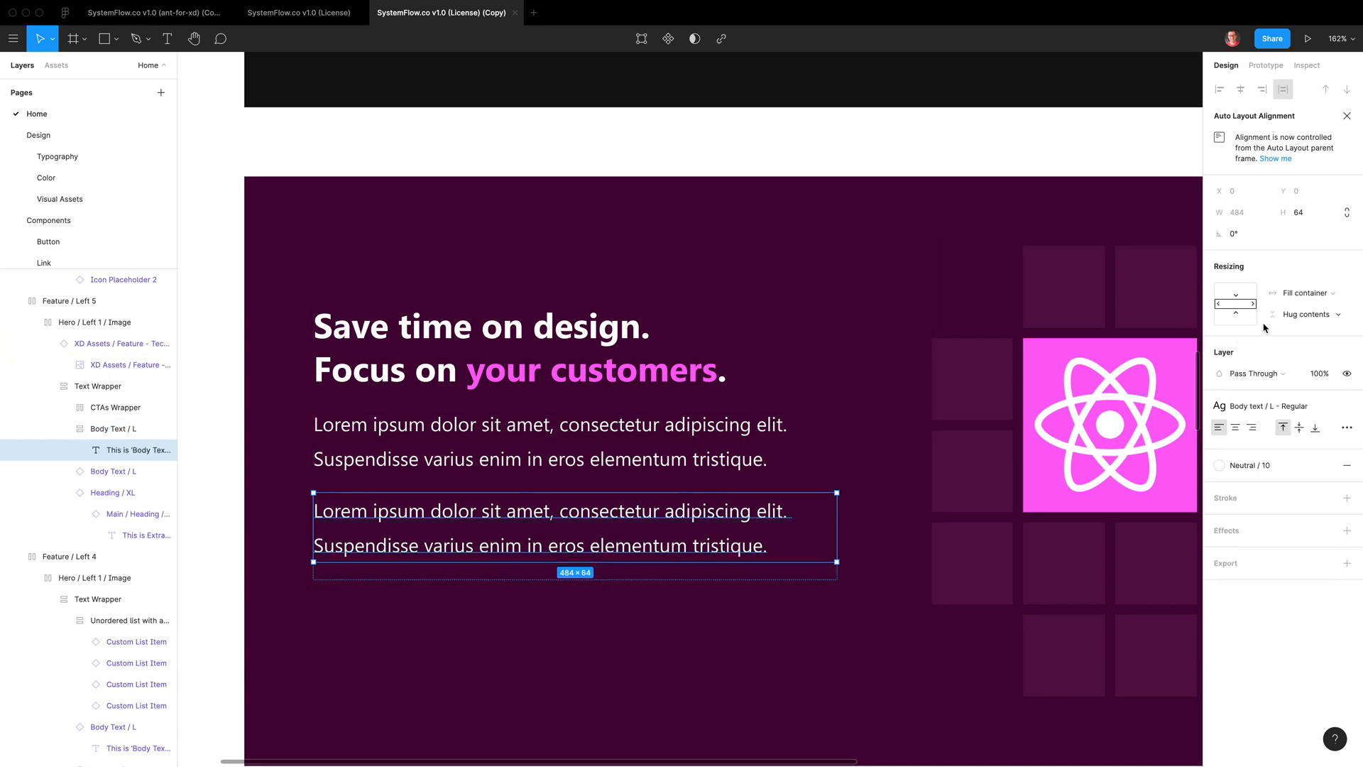
left_click(1274, 405)
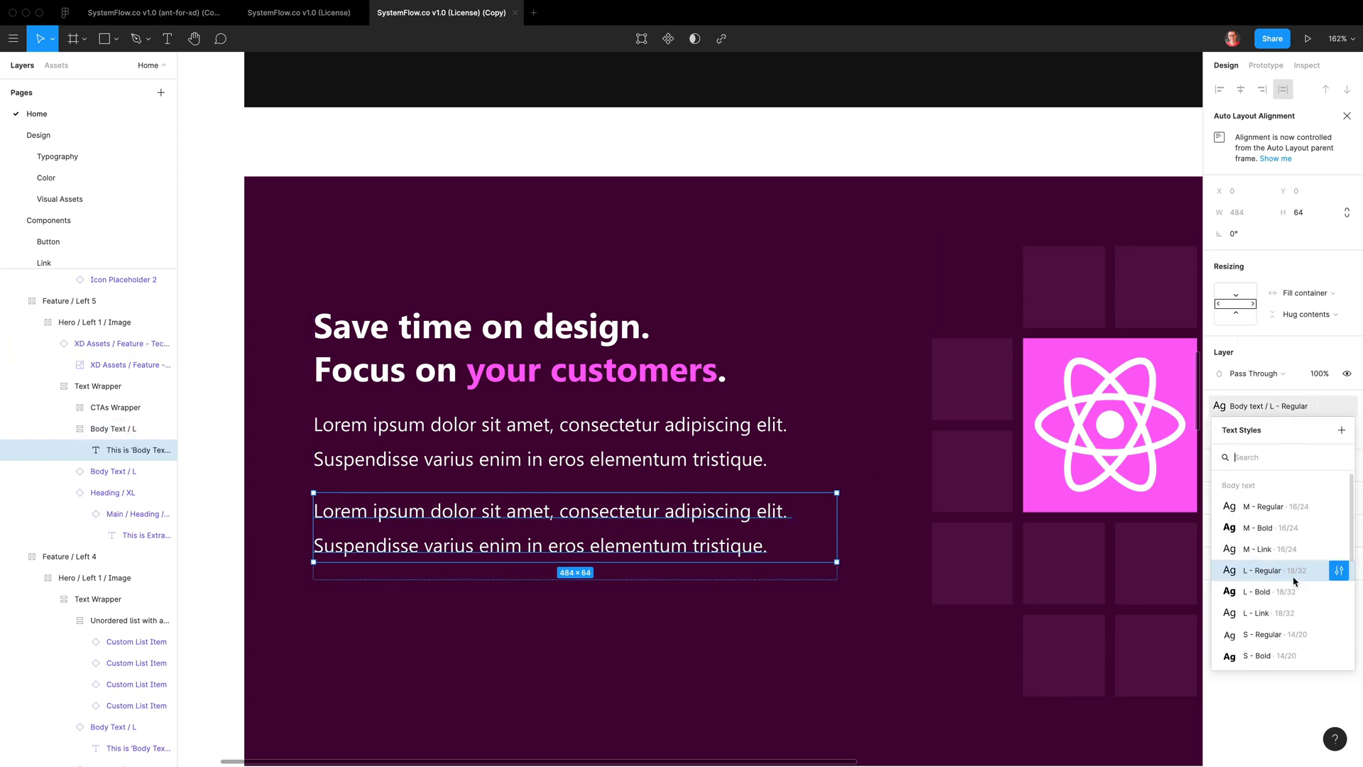
left_click(1271, 592)
Replace the first Feature / Left 5 paragraph with the UI kit description copied from the purple section of the ant-for-xd file
left_click(609, 483)
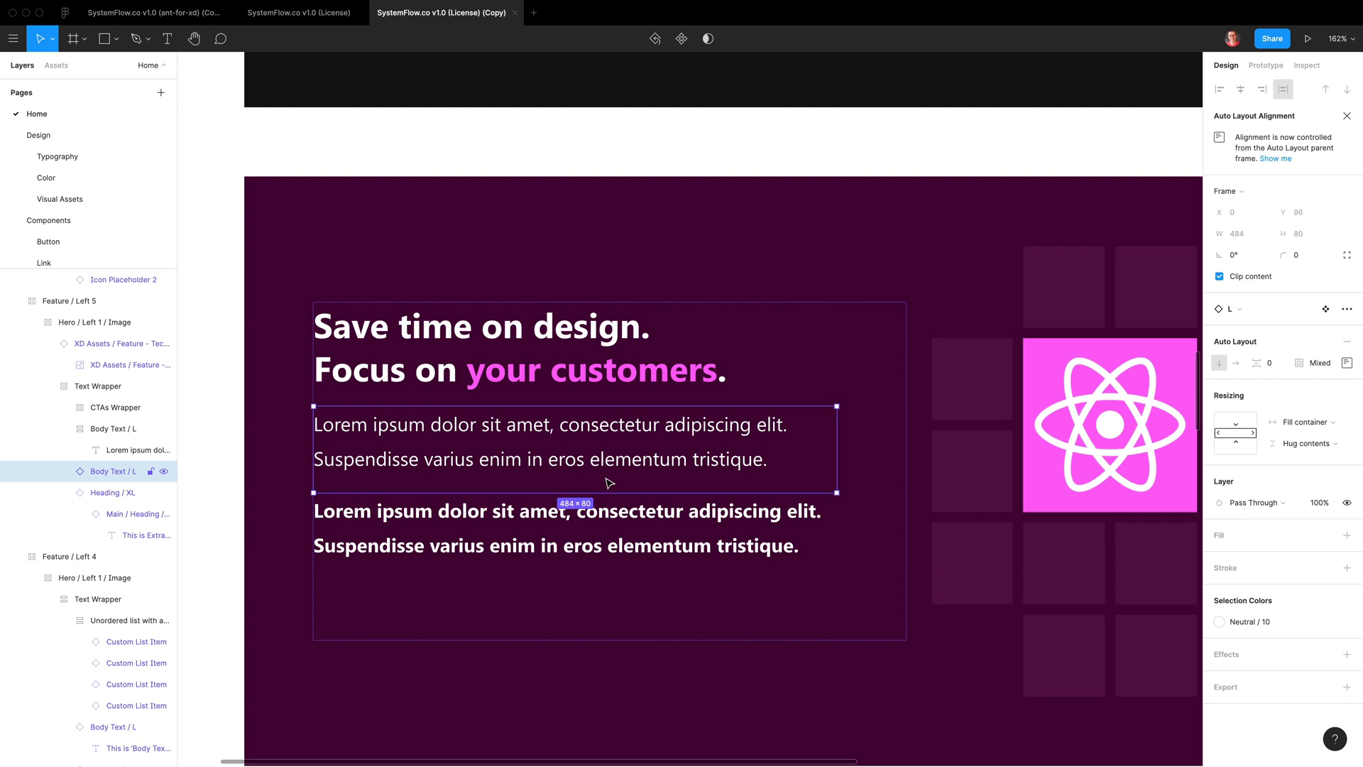
left_click(191, 14)
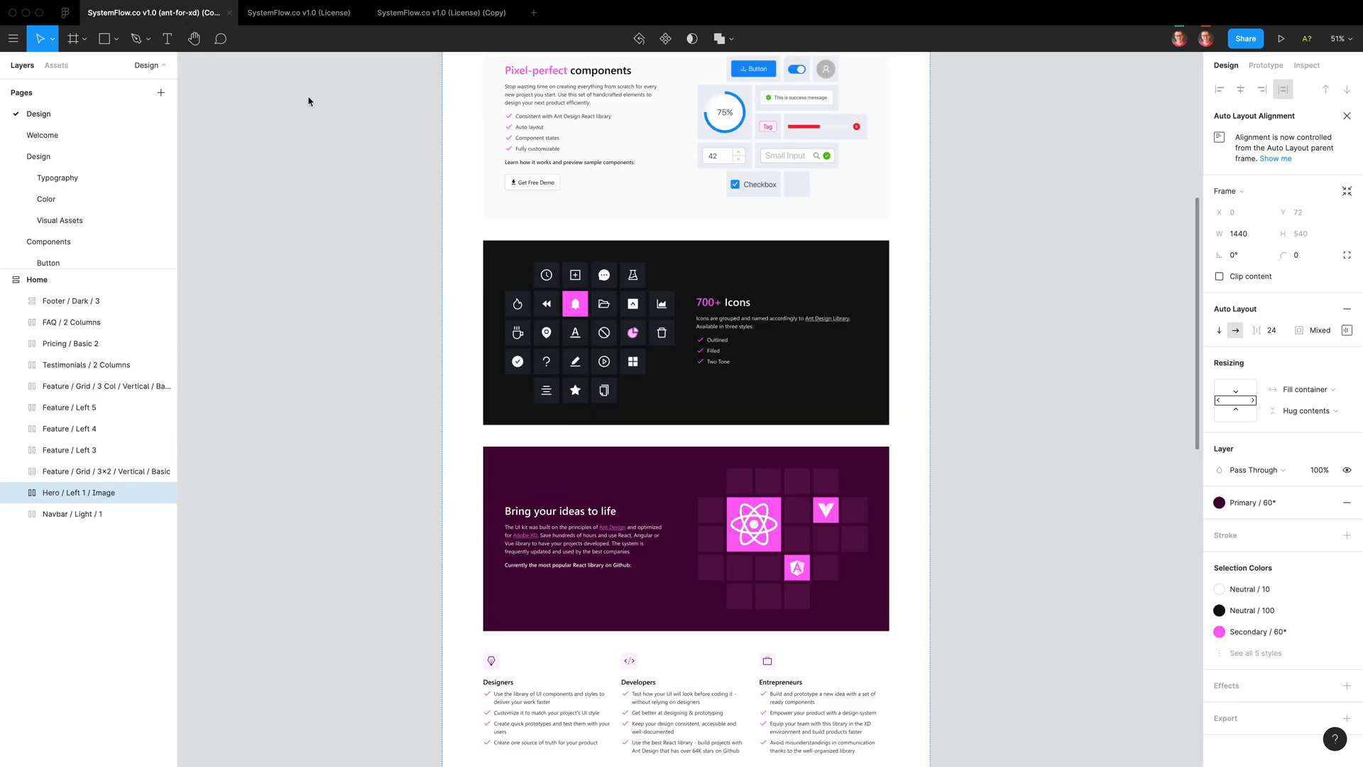
double_click(571, 545)
double_click(573, 540, "super")
key("super+c")
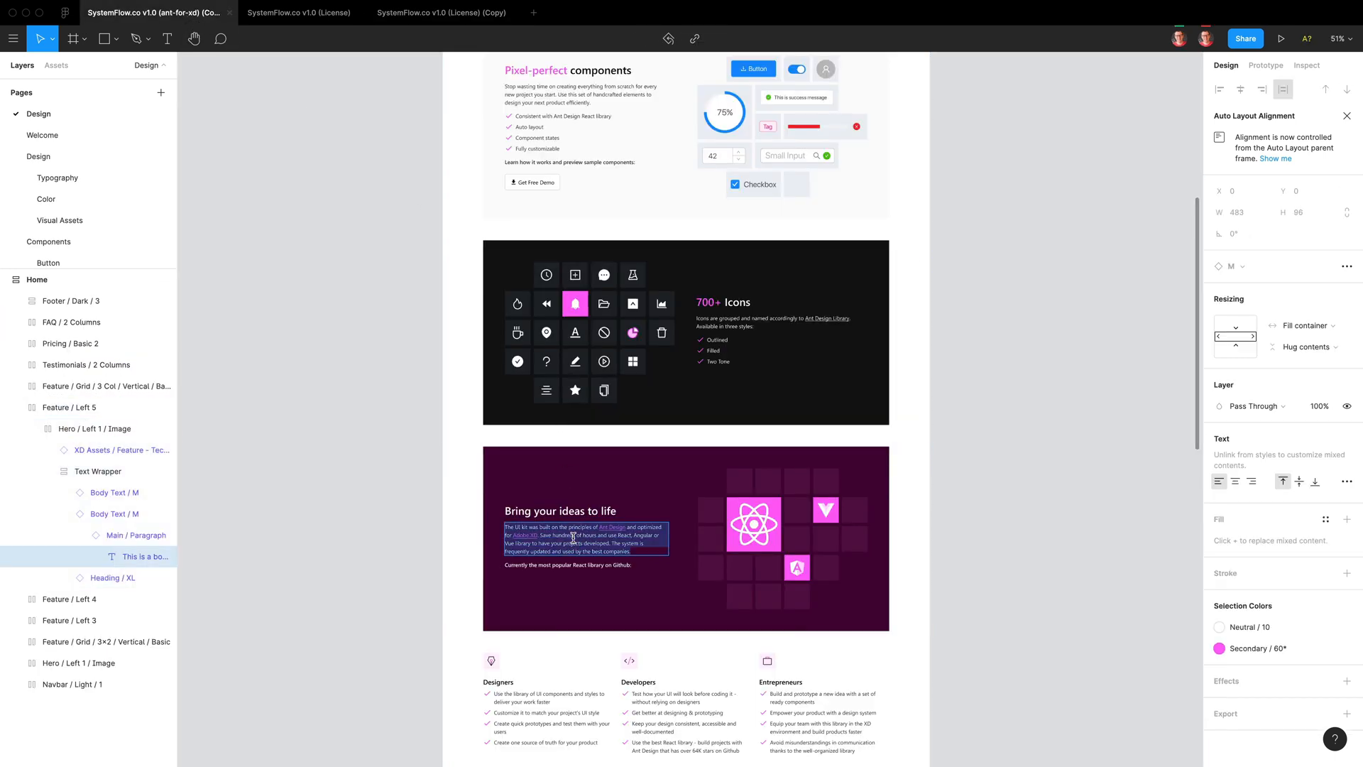
left_click(426, 13)
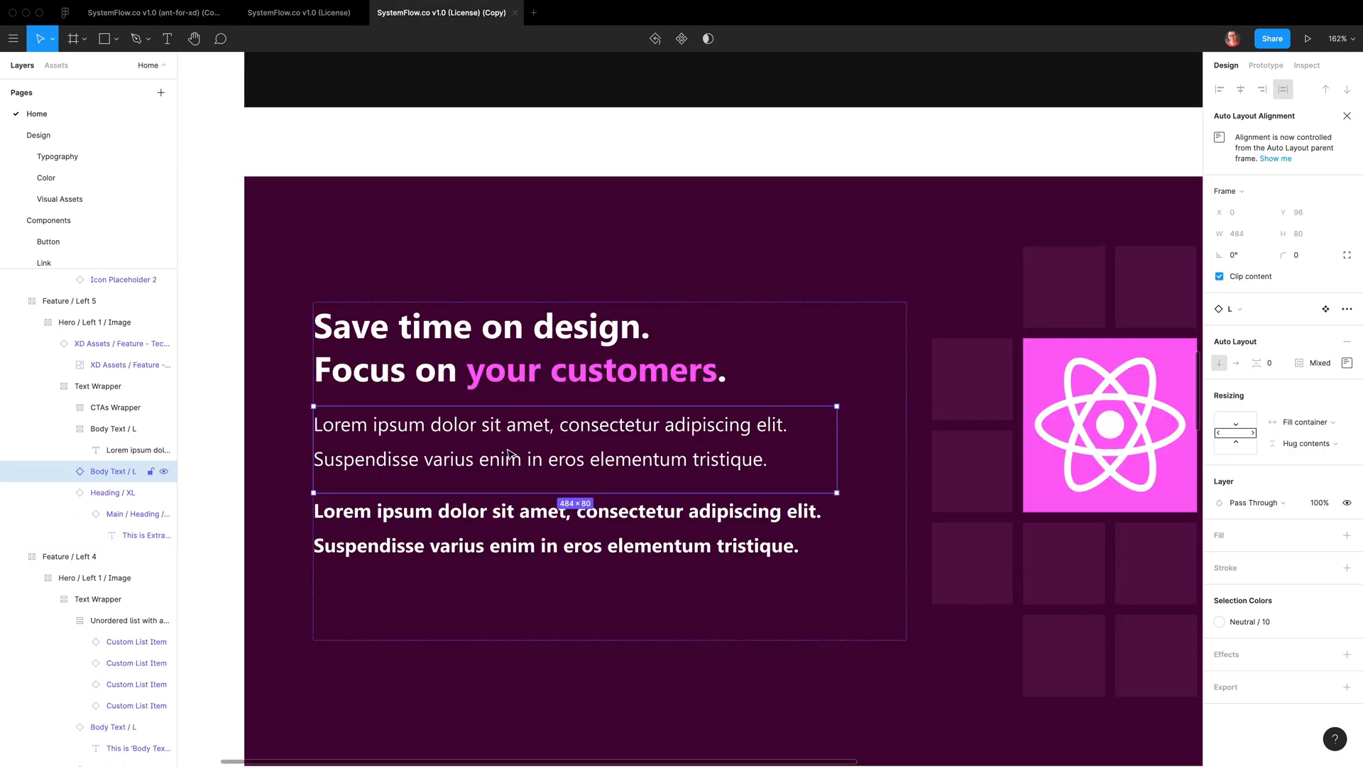
double_click(642, 435)
key("super+v")
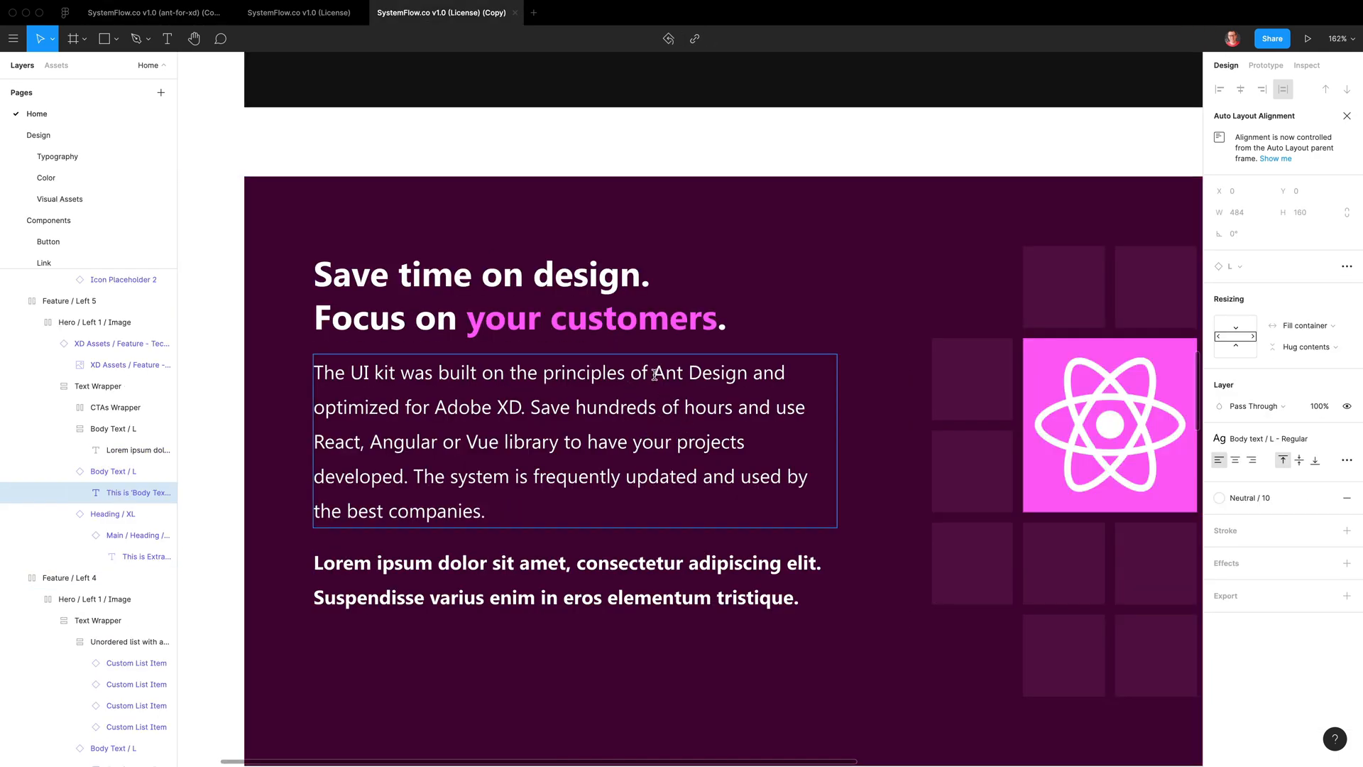
Style the words "Ant Design" in the Feature / Left 5 paragraph with Body text / L - Link and the Secondary / 60* color
left_click_drag(653, 374, 747, 375)
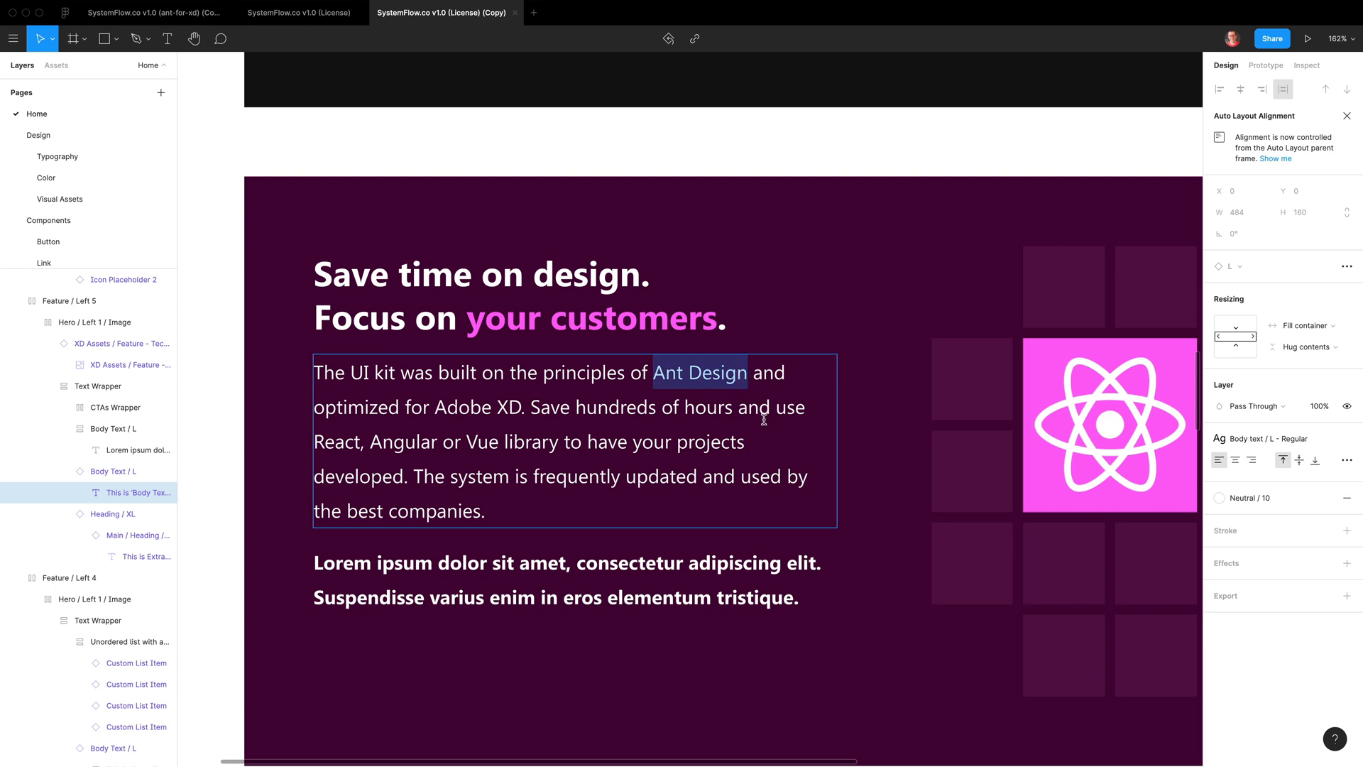
left_click(1283, 439)
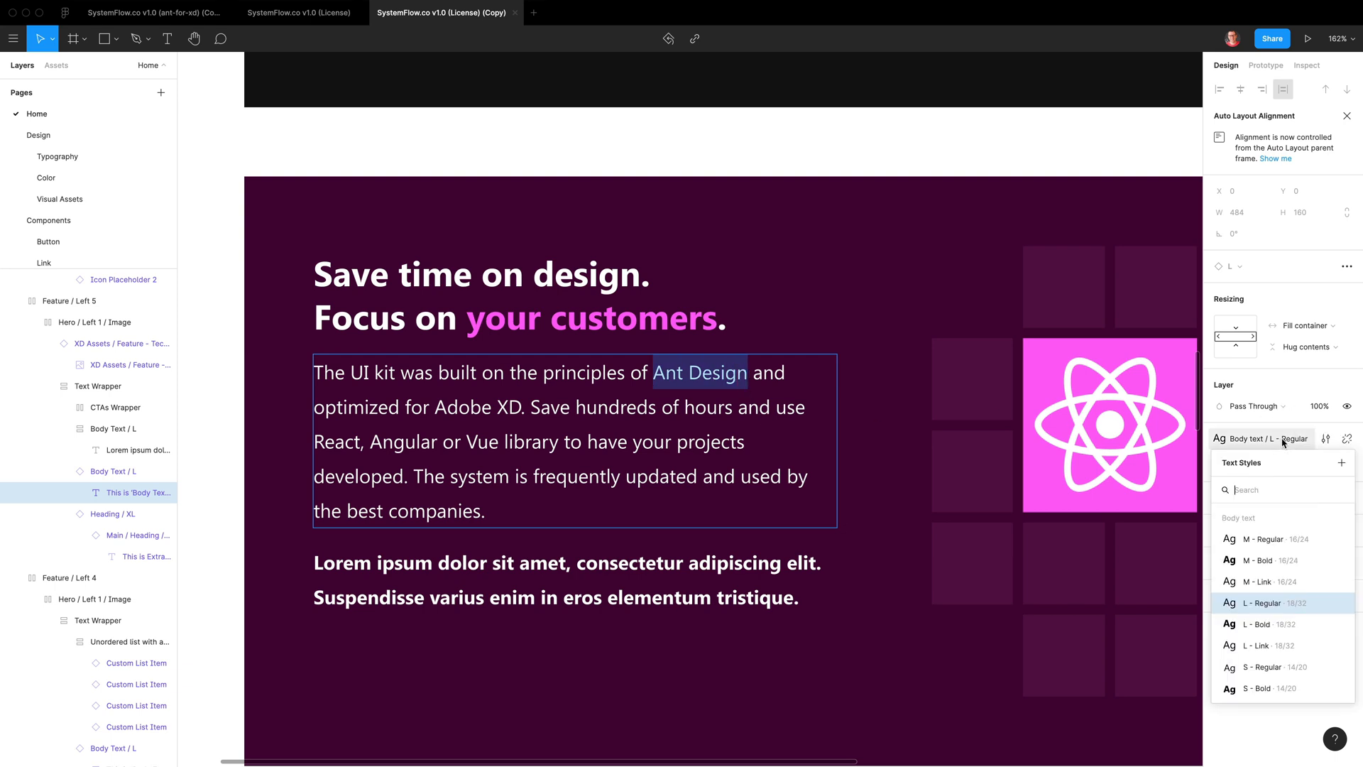
left_click(1268, 645)
left_click(1230, 504)
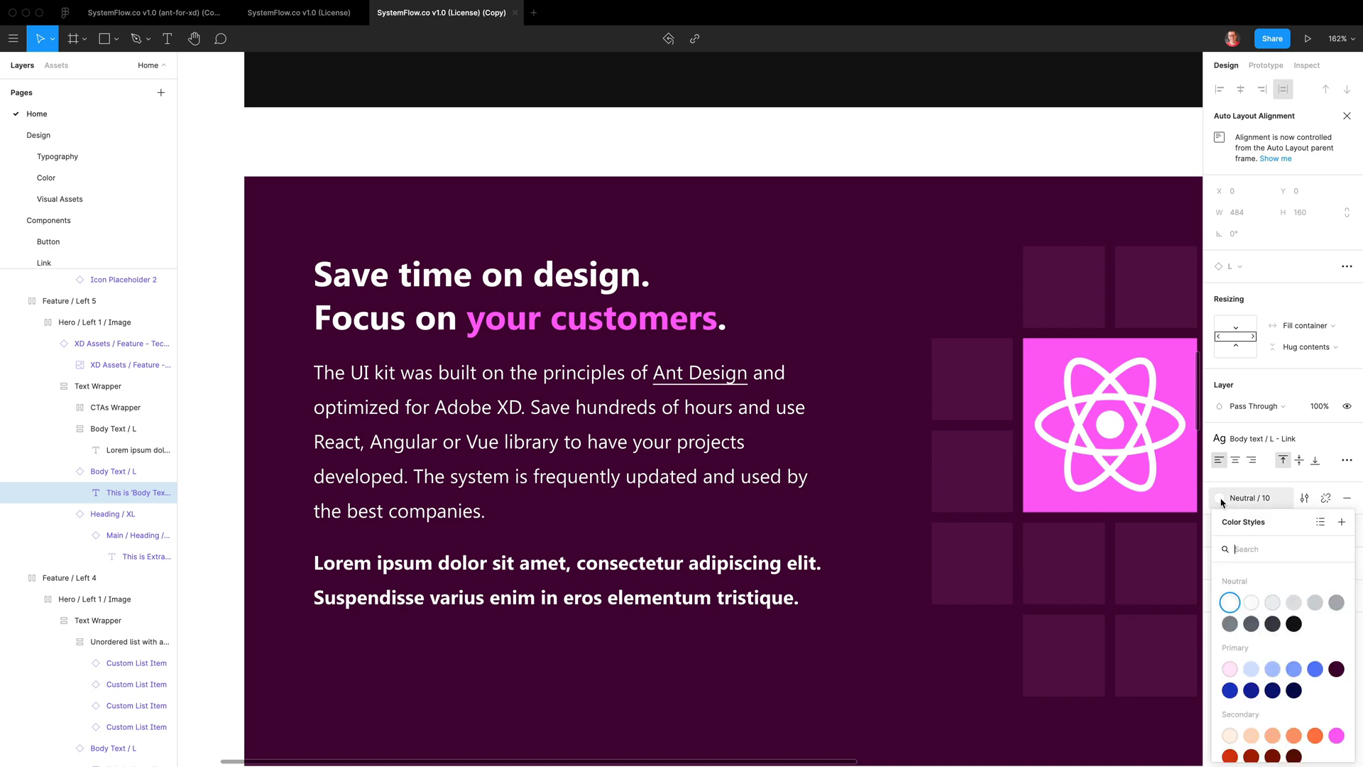
left_click(1337, 739)
left_click(731, 489)
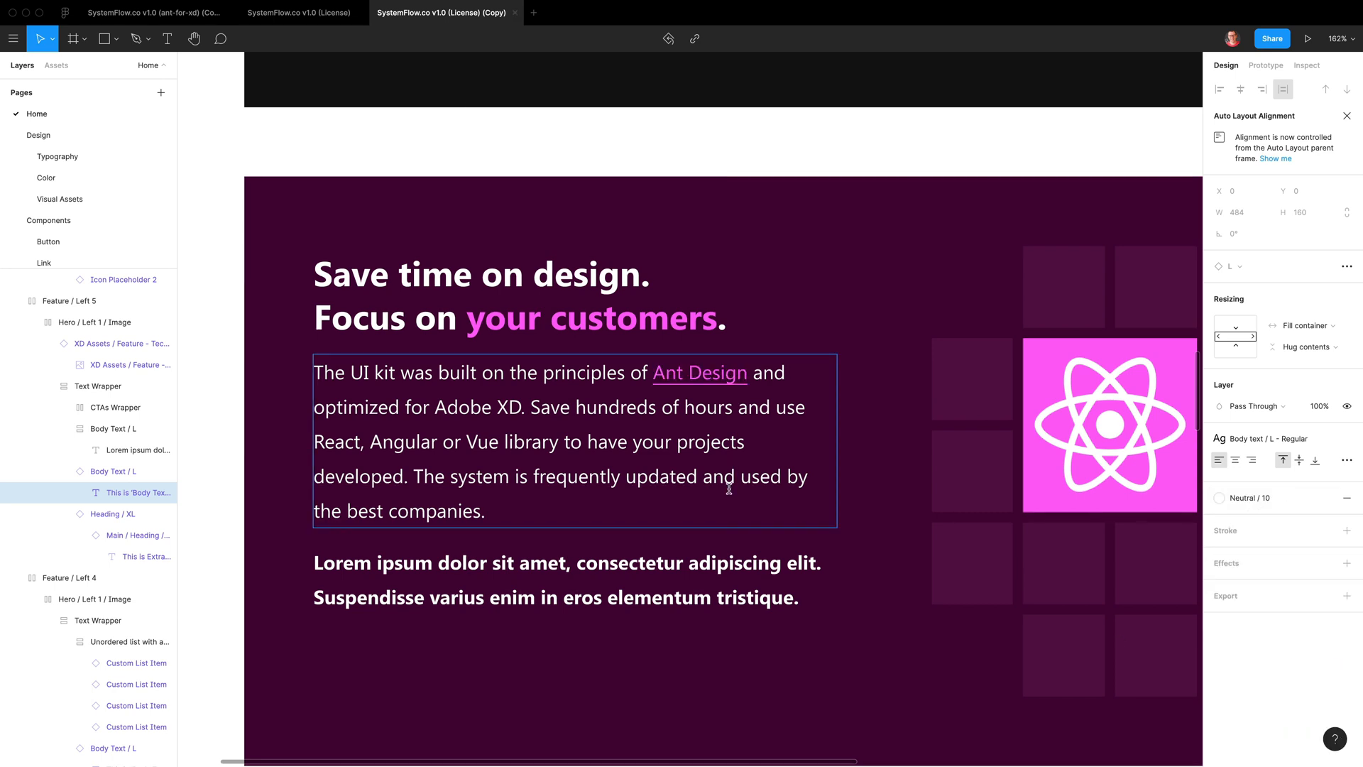
key("Escape")
Compare the feature cards, testimonials and pricing sections in the copy with those in the ant-for-xd reference
scroll(950, 357, "down", 5)
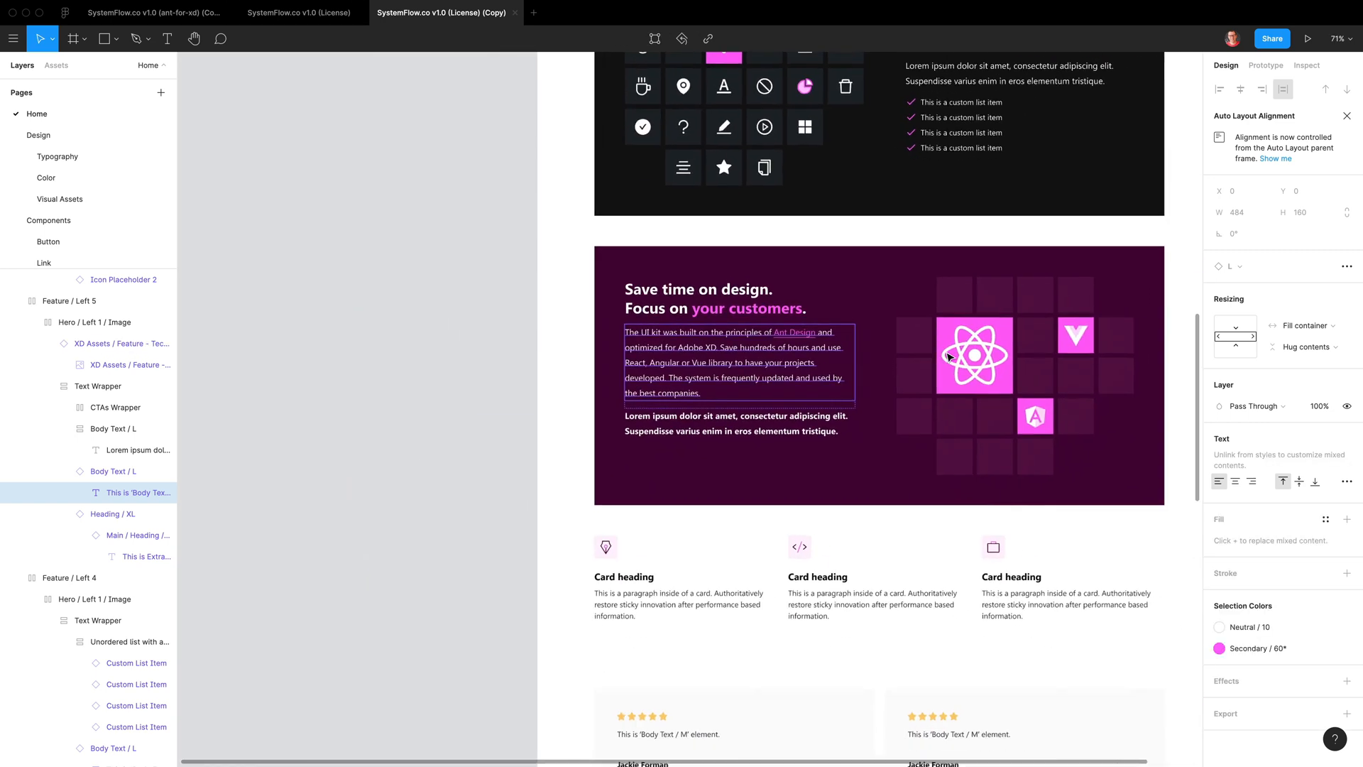
scroll(949, 356, "down", 5)
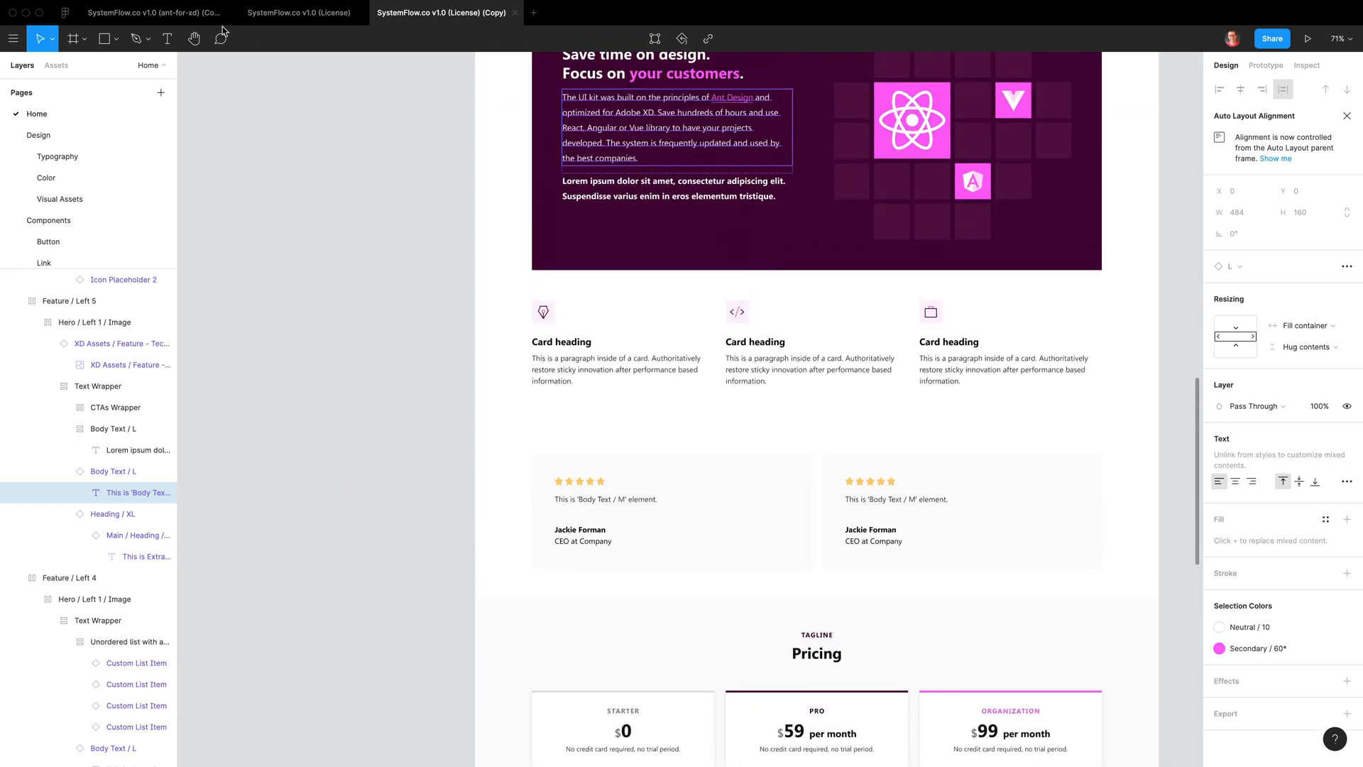
left_click(217, 14)
scroll(687, 472, "down", 3)
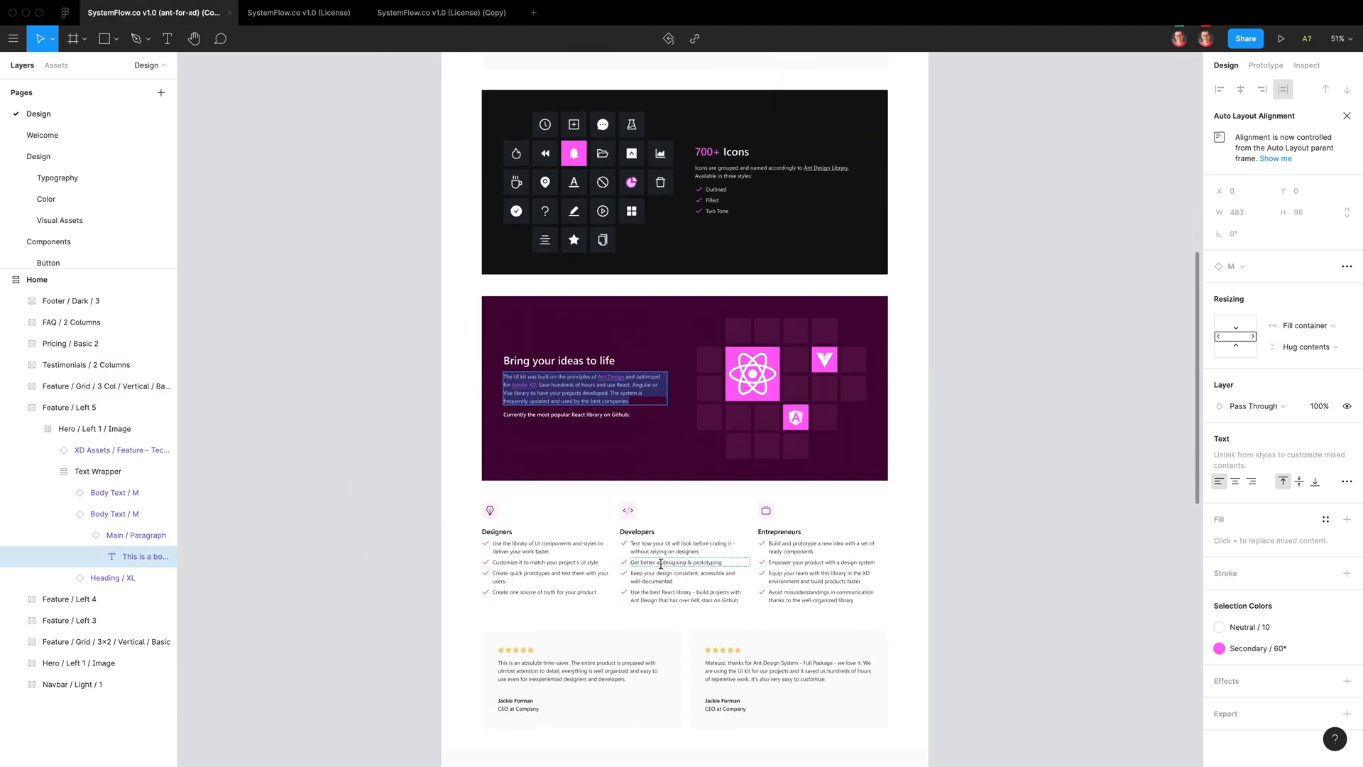
scroll(707, 600, "down", 5)
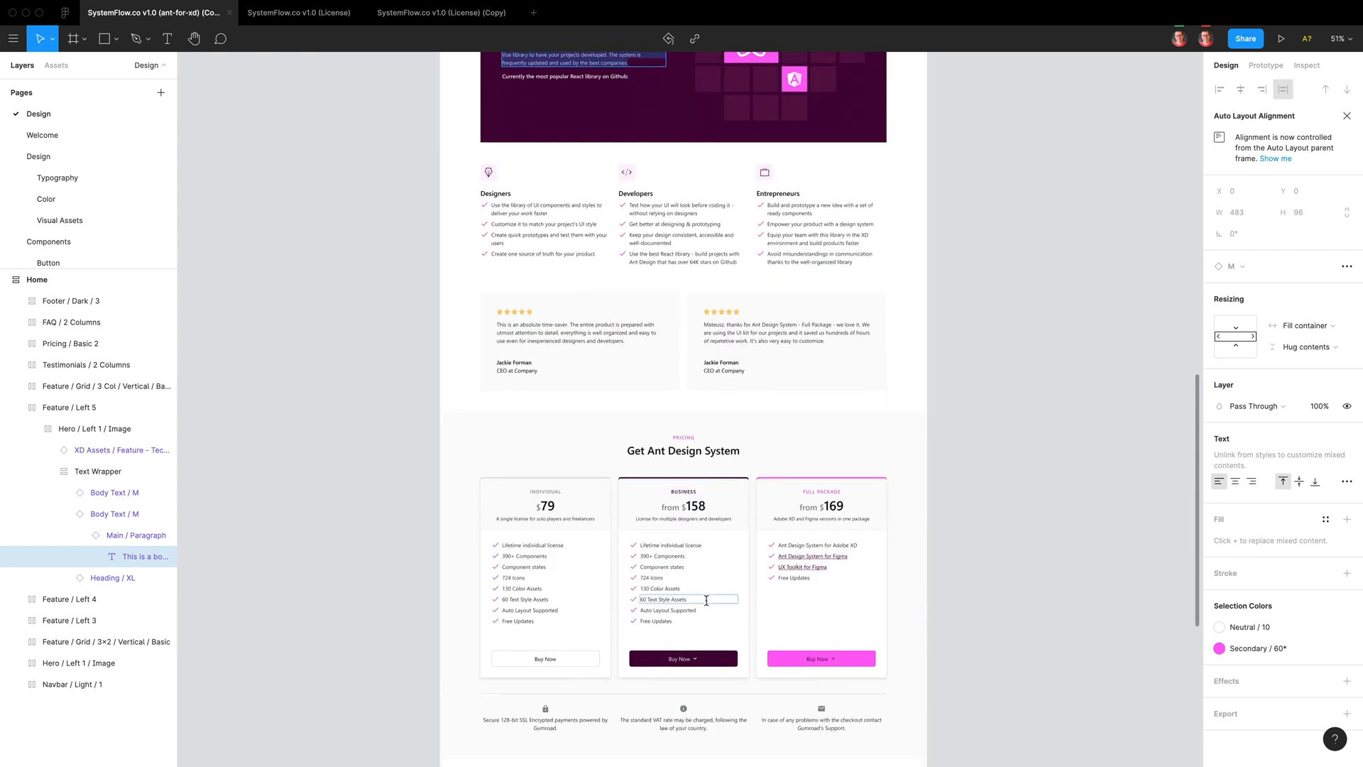
scroll(706, 601, "down", 1)
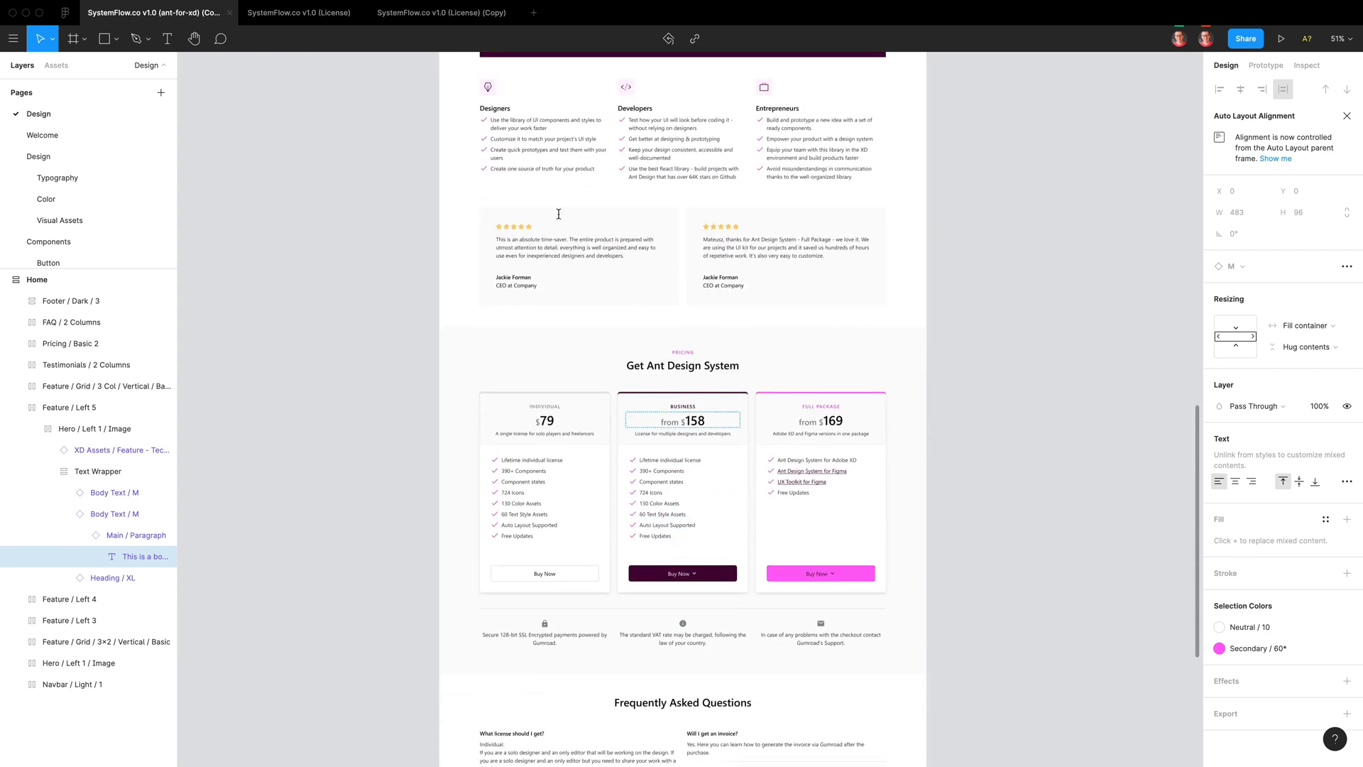
left_click(440, 13)
scroll(1014, 419, "down", 7)
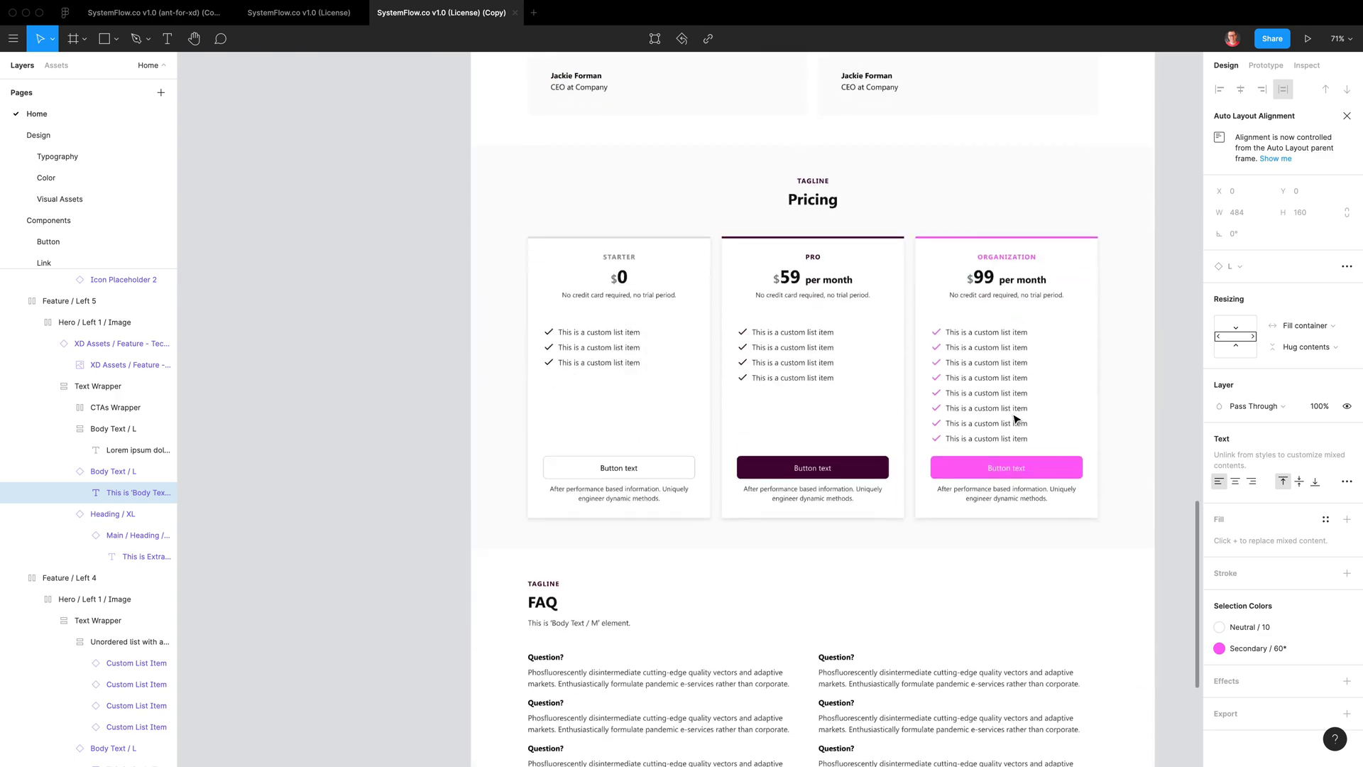
Select the contents of the Pricing / Basic 2 Wrapper and detach the Empty Section / Title instance
left_click(958, 435)
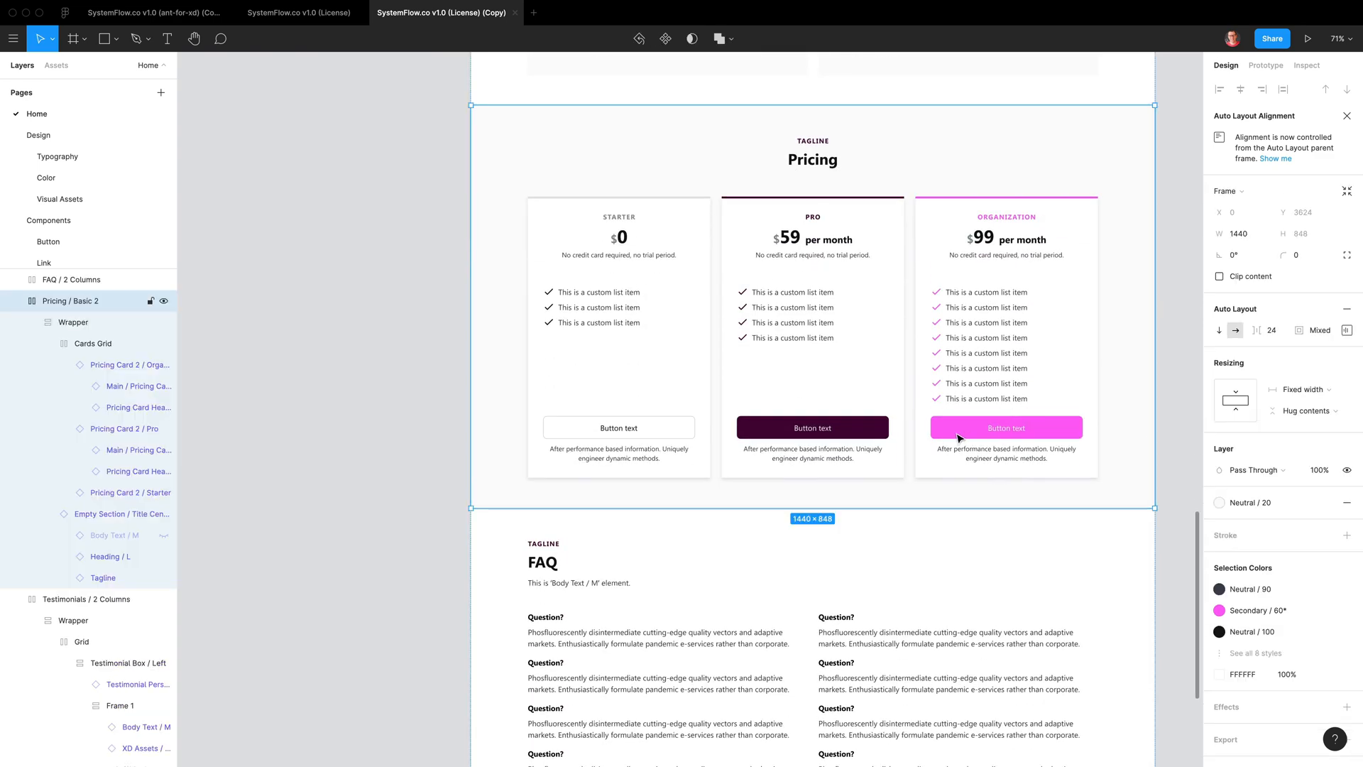
double_click(903, 429)
left_click(851, 428, "super")
left_click(783, 364)
scroll(783, 364, "right", 1)
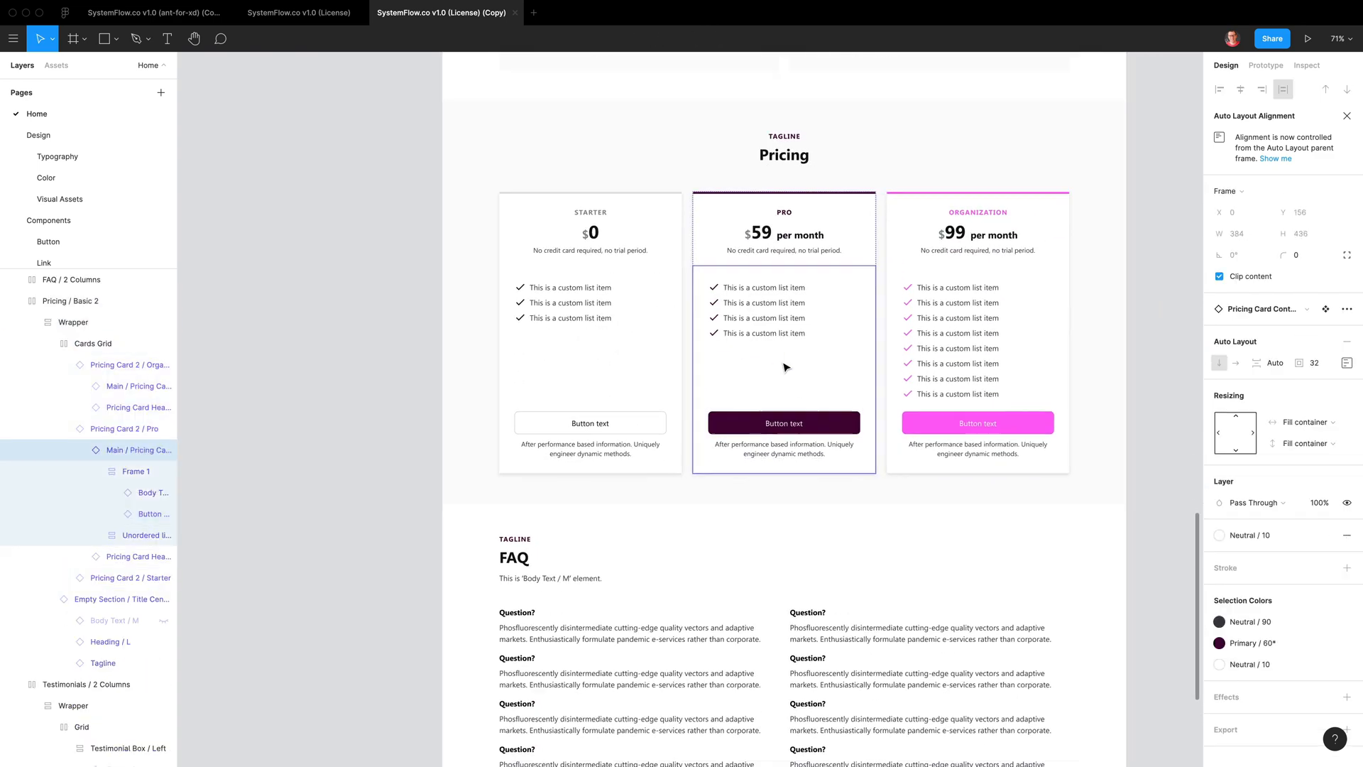
left_click(80, 323)
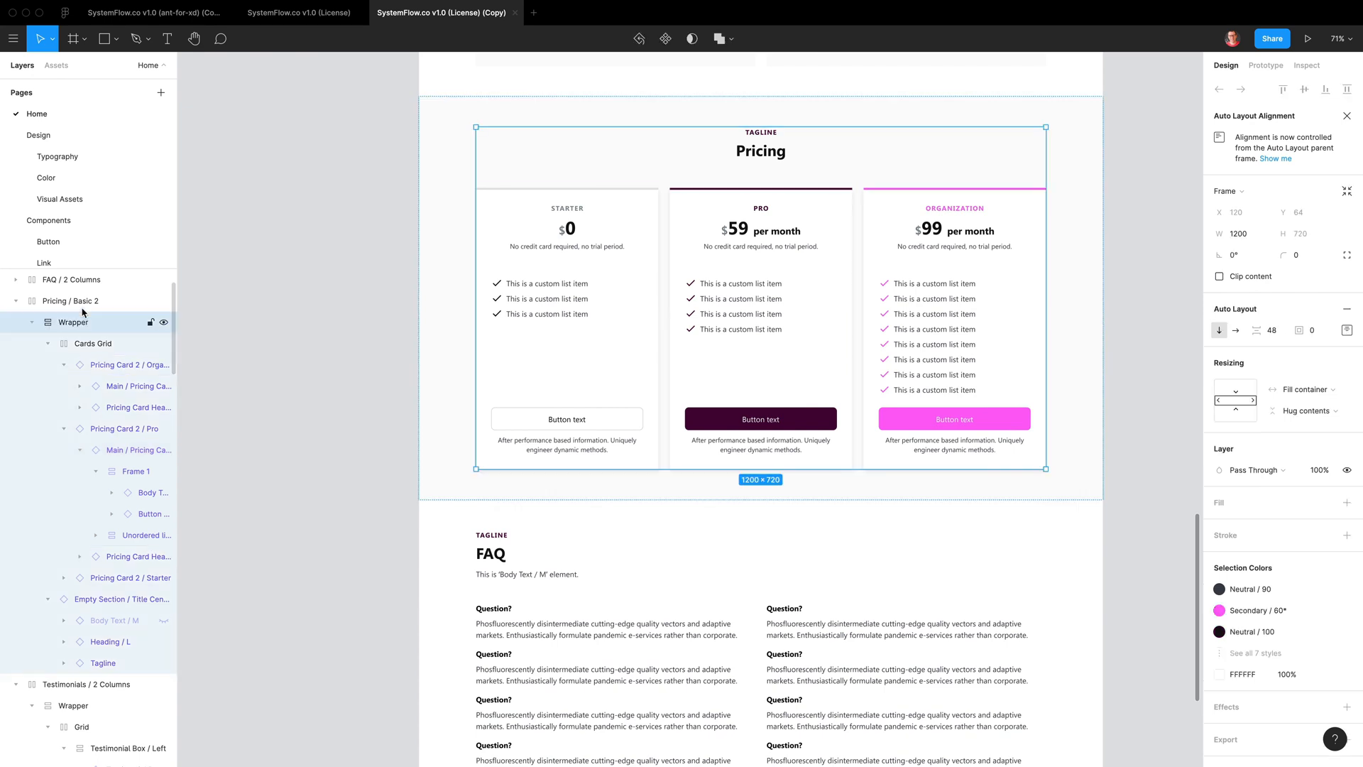
left_click(31, 322)
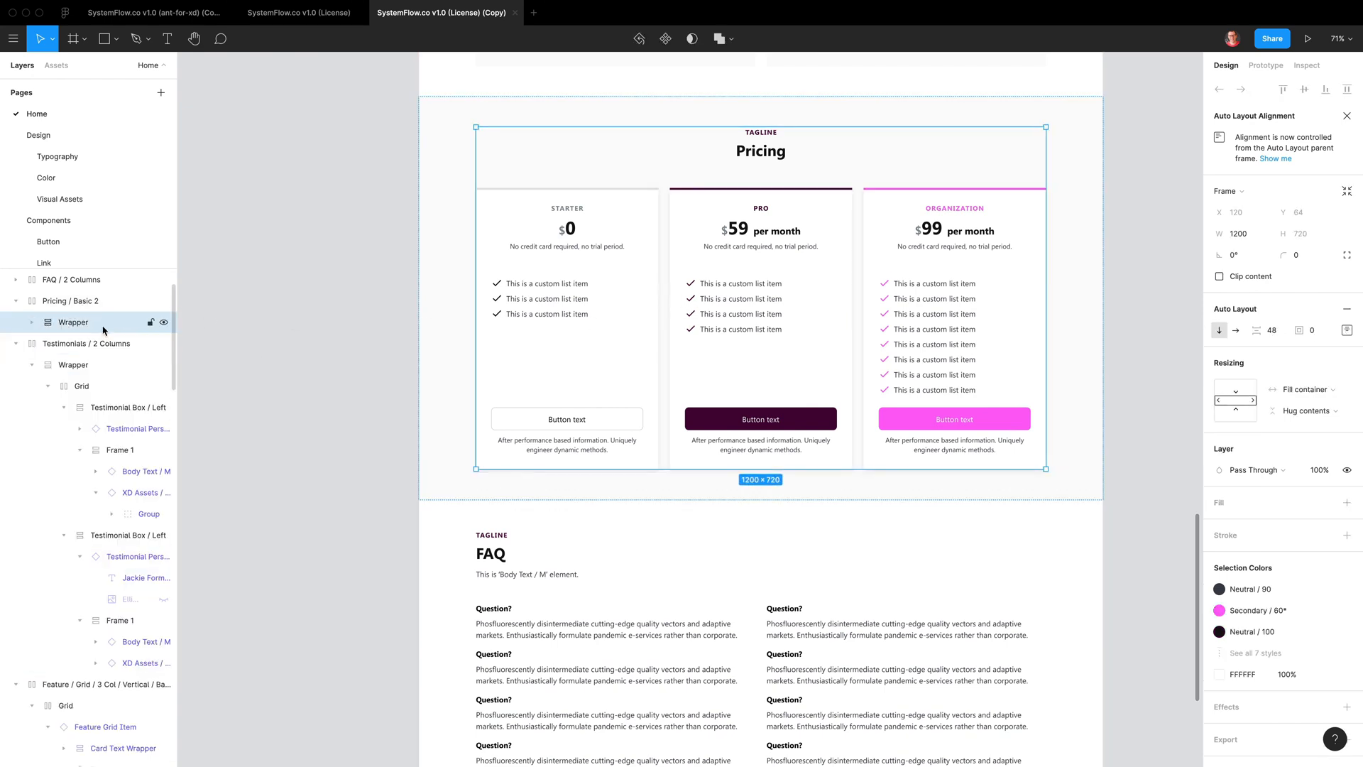
key("Return")
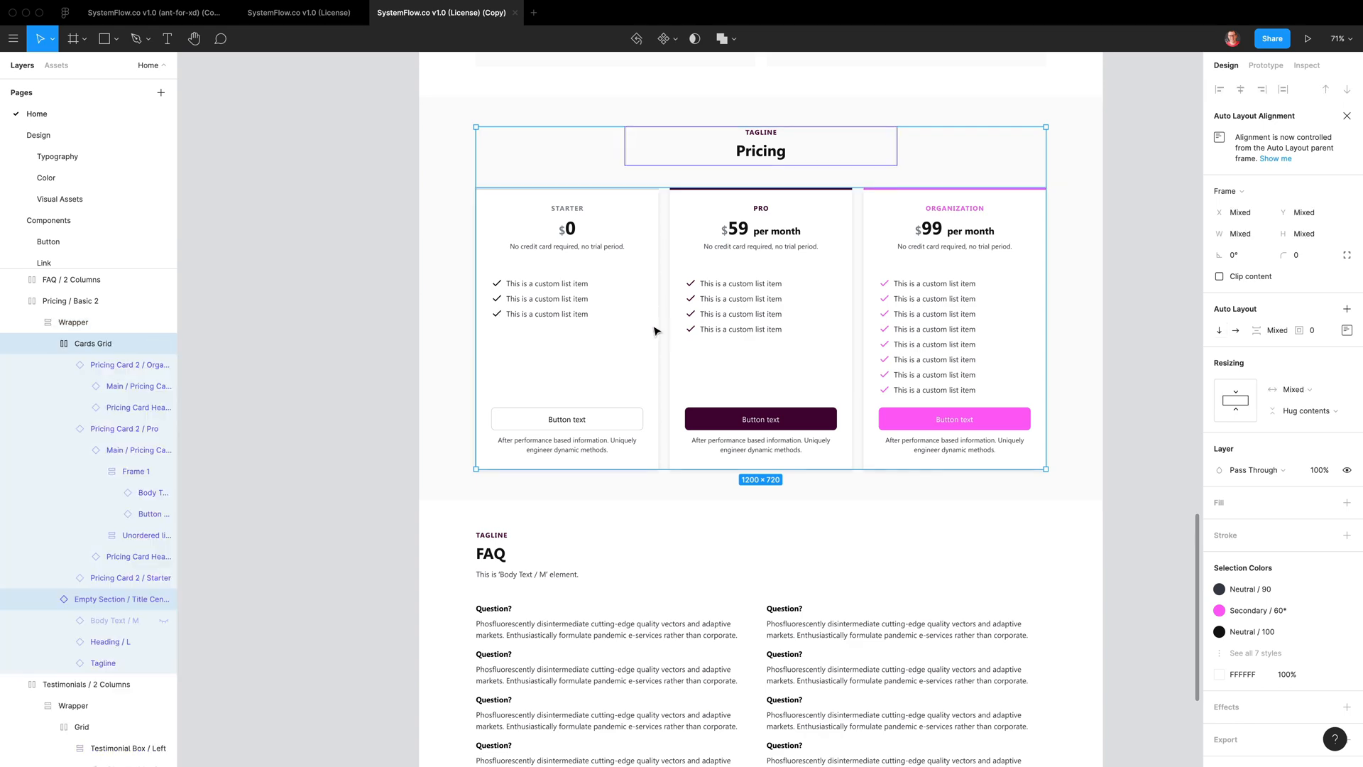
right_click(832, 253)
left_click(892, 523)
Detach the three pricing cards and the title's Body Text / M, Heading / L and Tagline instances in Pricing / Basic 2
key("Return")
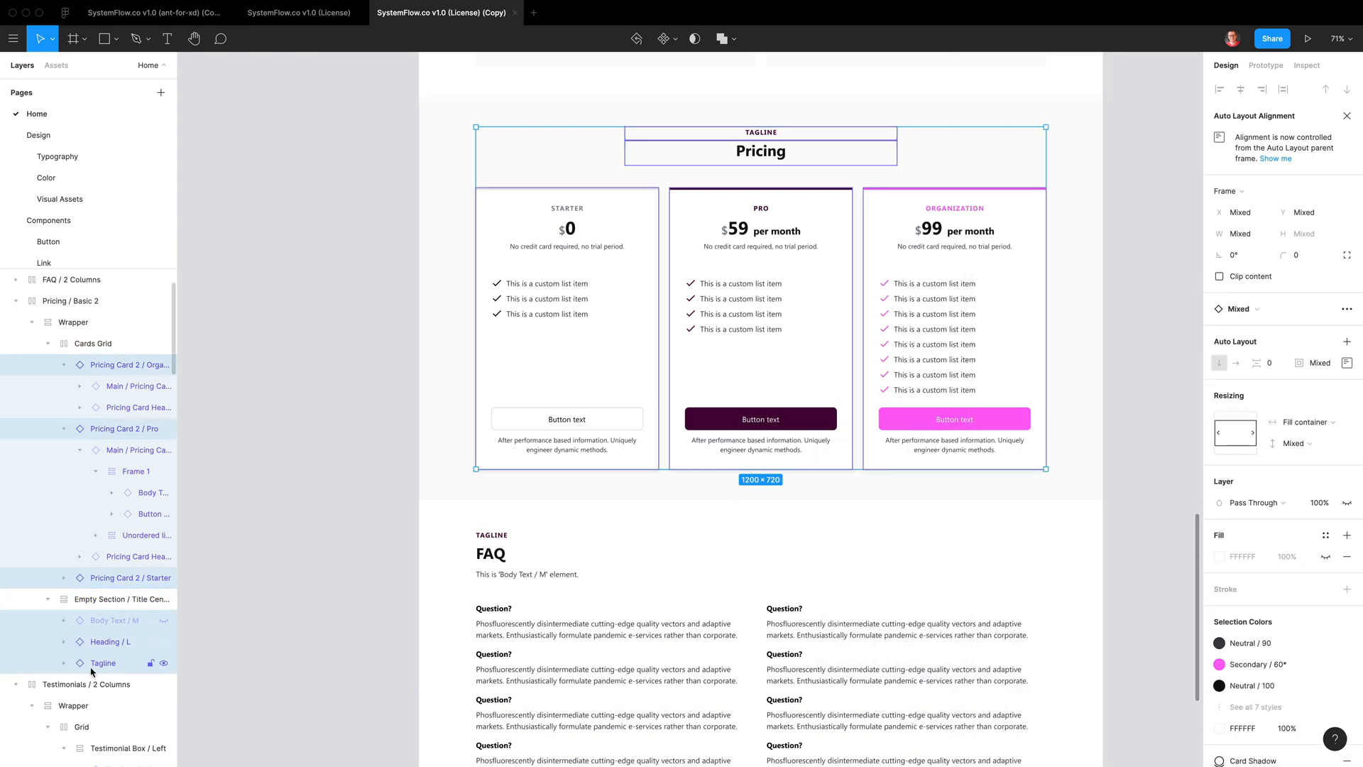
right_click(840, 320)
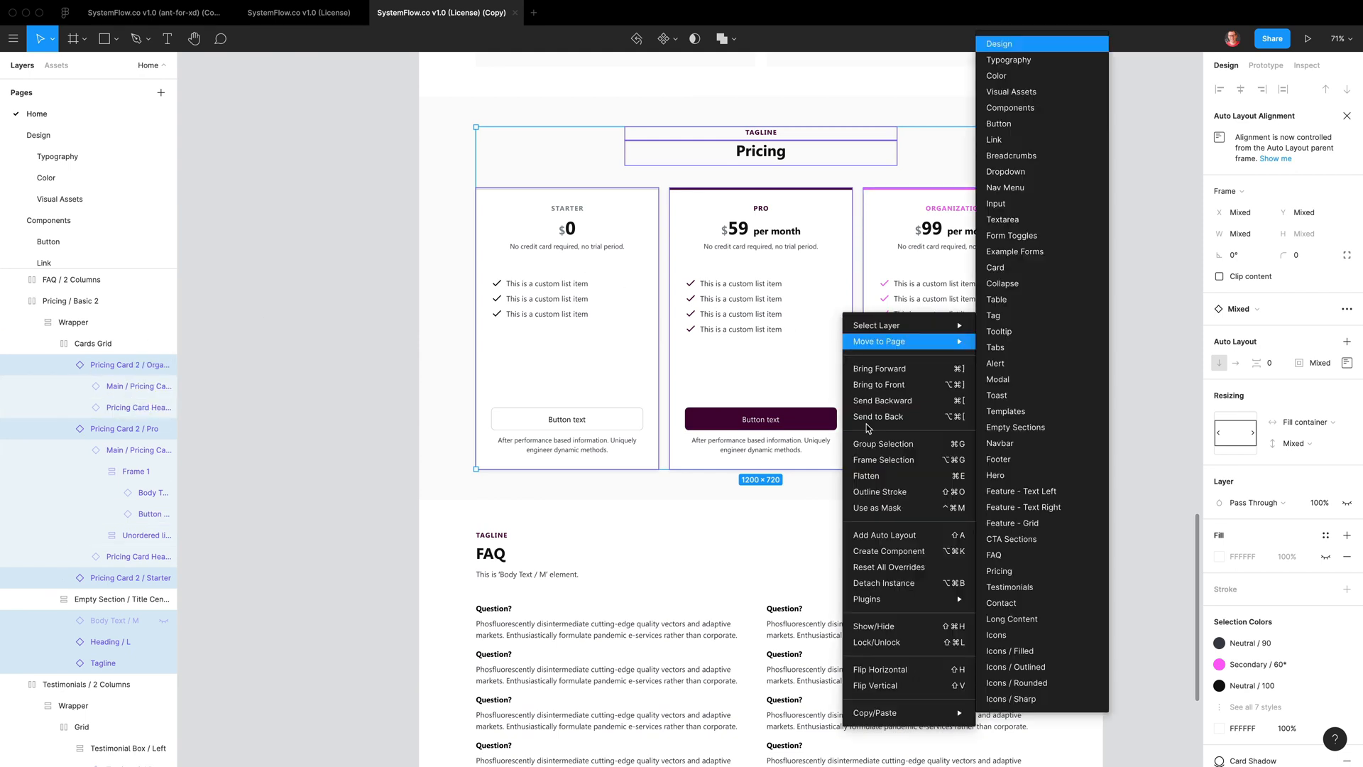
left_click(906, 586)
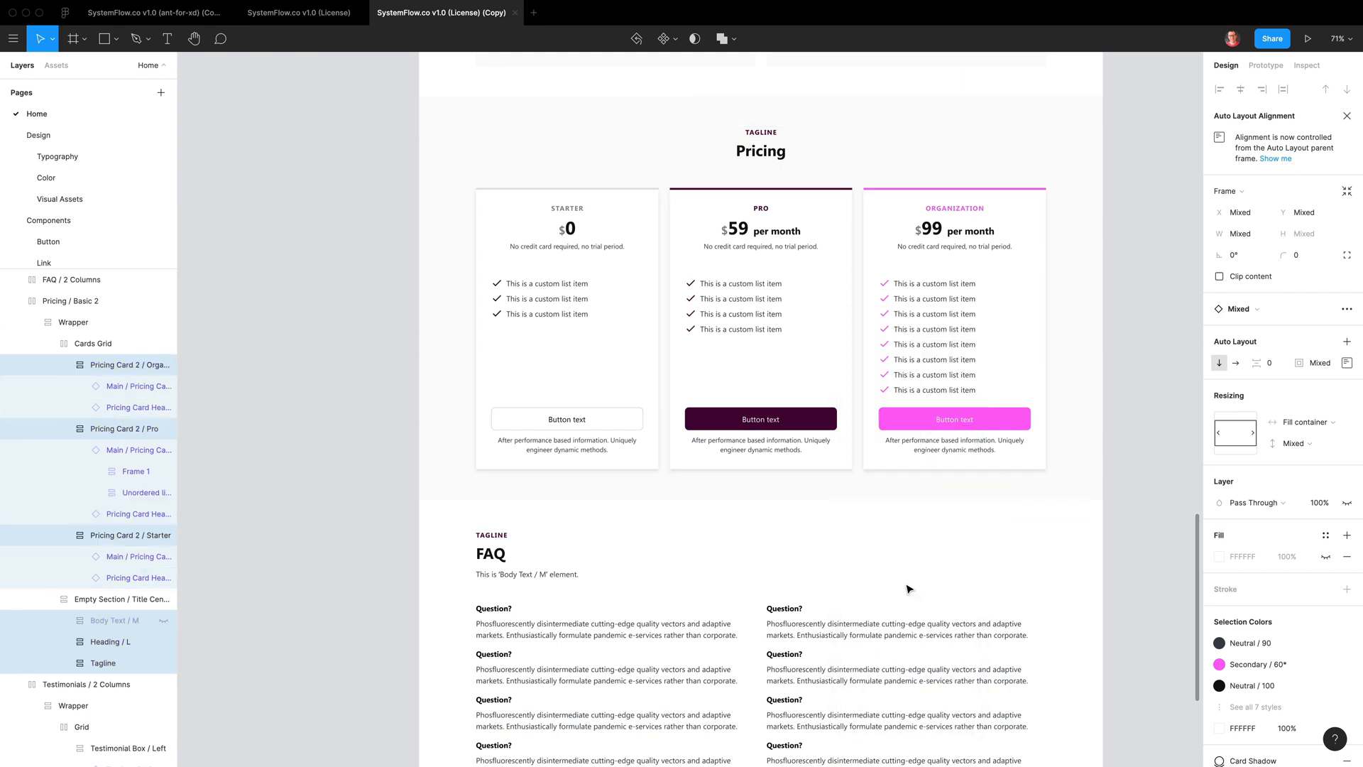
Swap the Pro pricing card's button for the Primary fluid dropdown trigger button, searching components for "dropdown button trigger fluid"
left_click(802, 424)
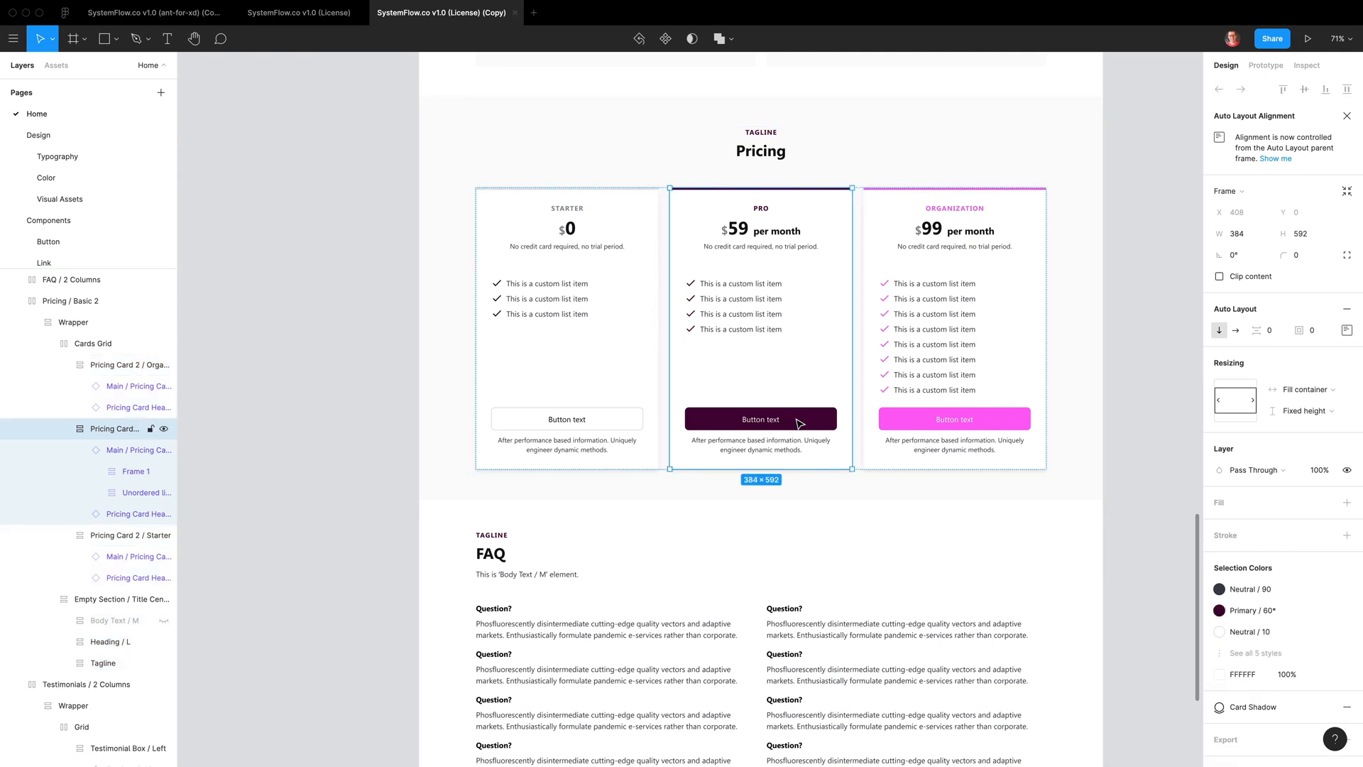
left_click(800, 424)
left_click(800, 424)
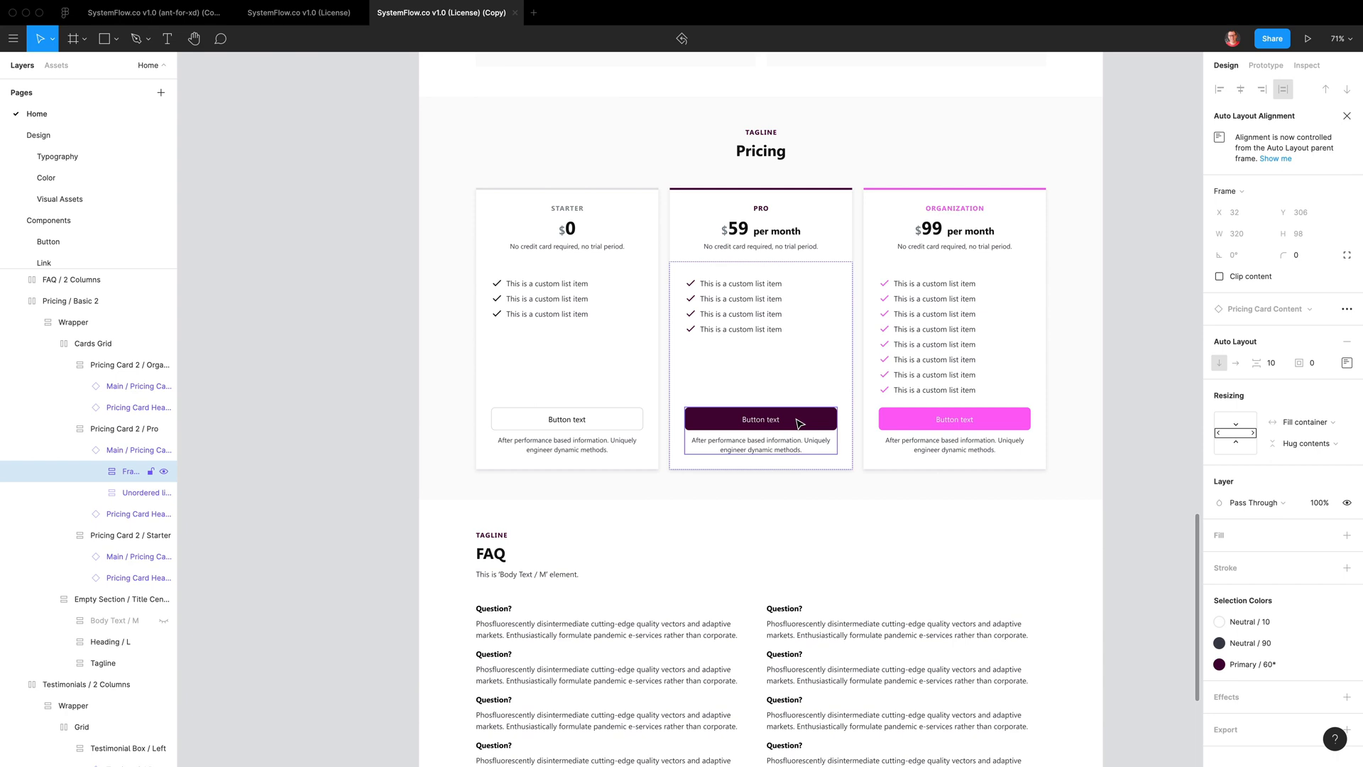
left_click(800, 423)
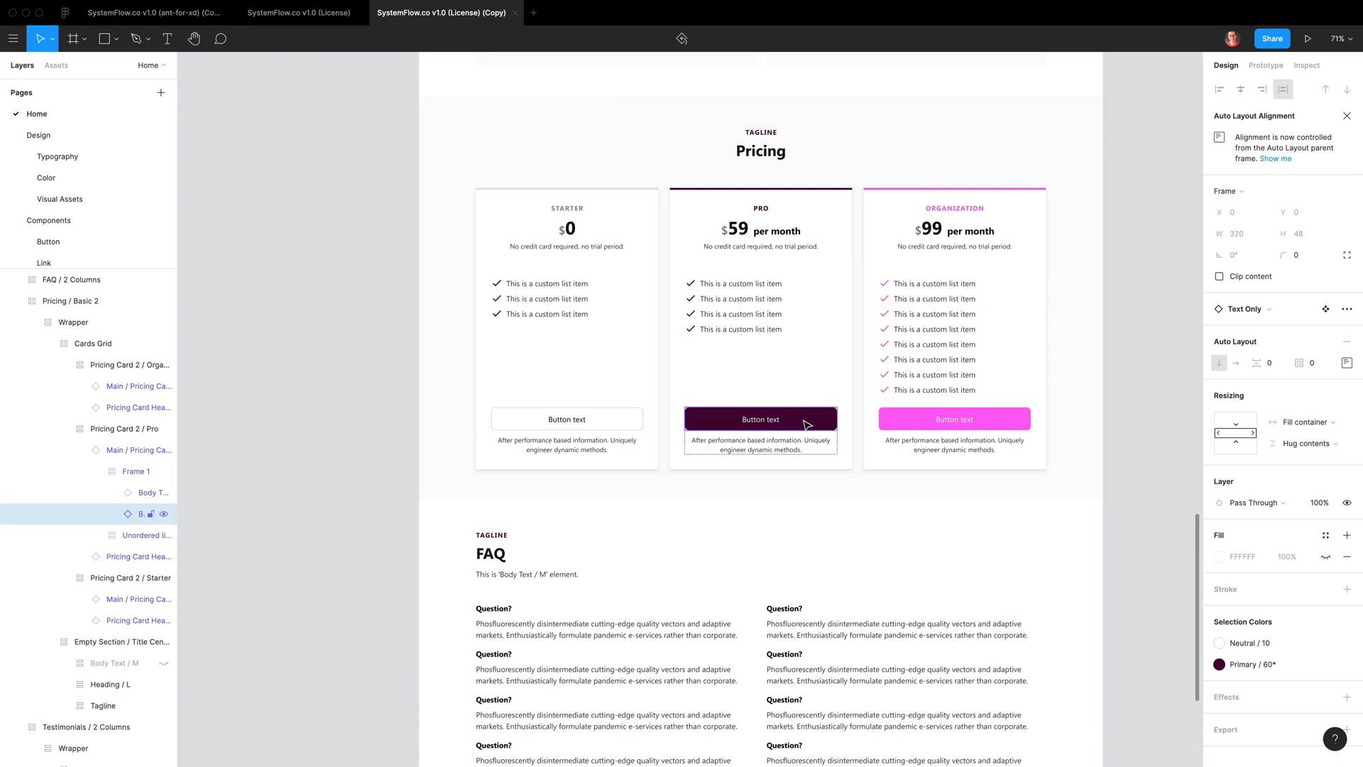
left_click(1259, 311)
left_click(1248, 385)
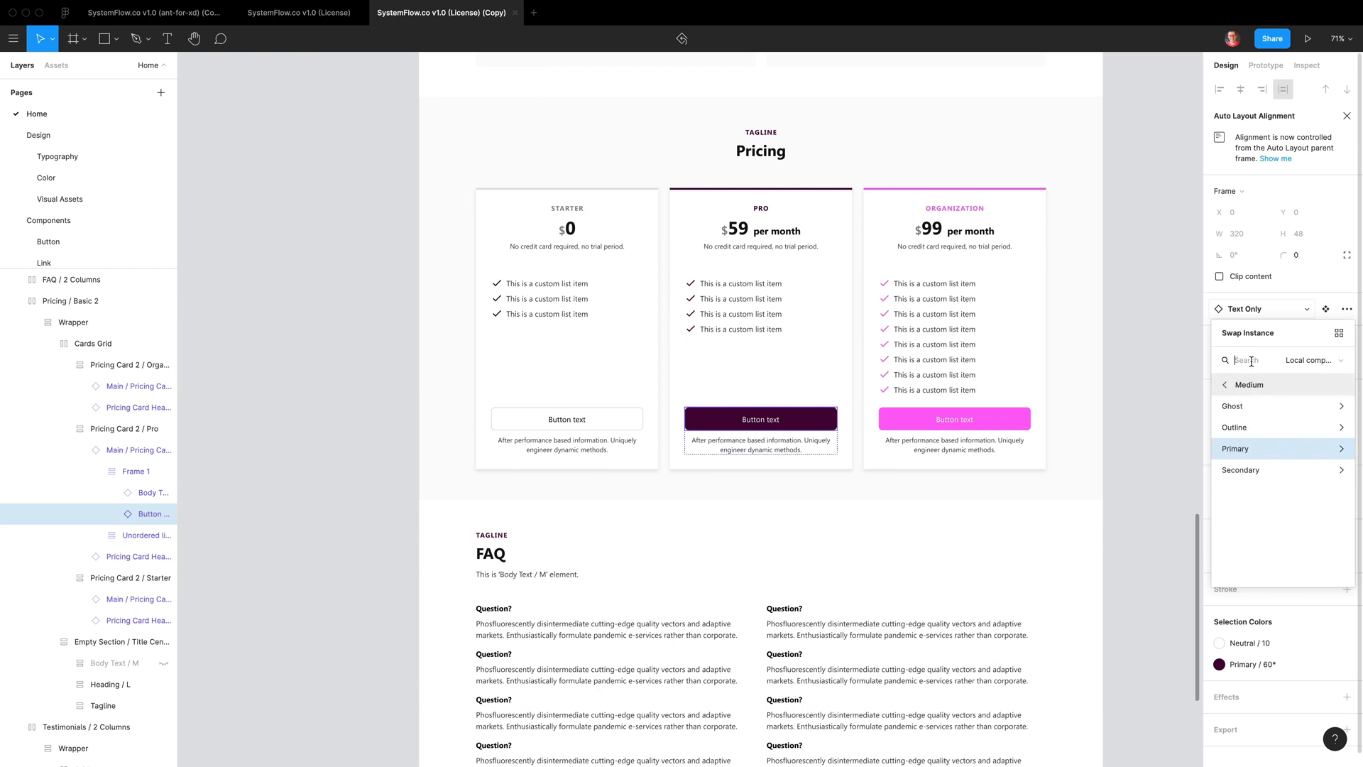
type("d")
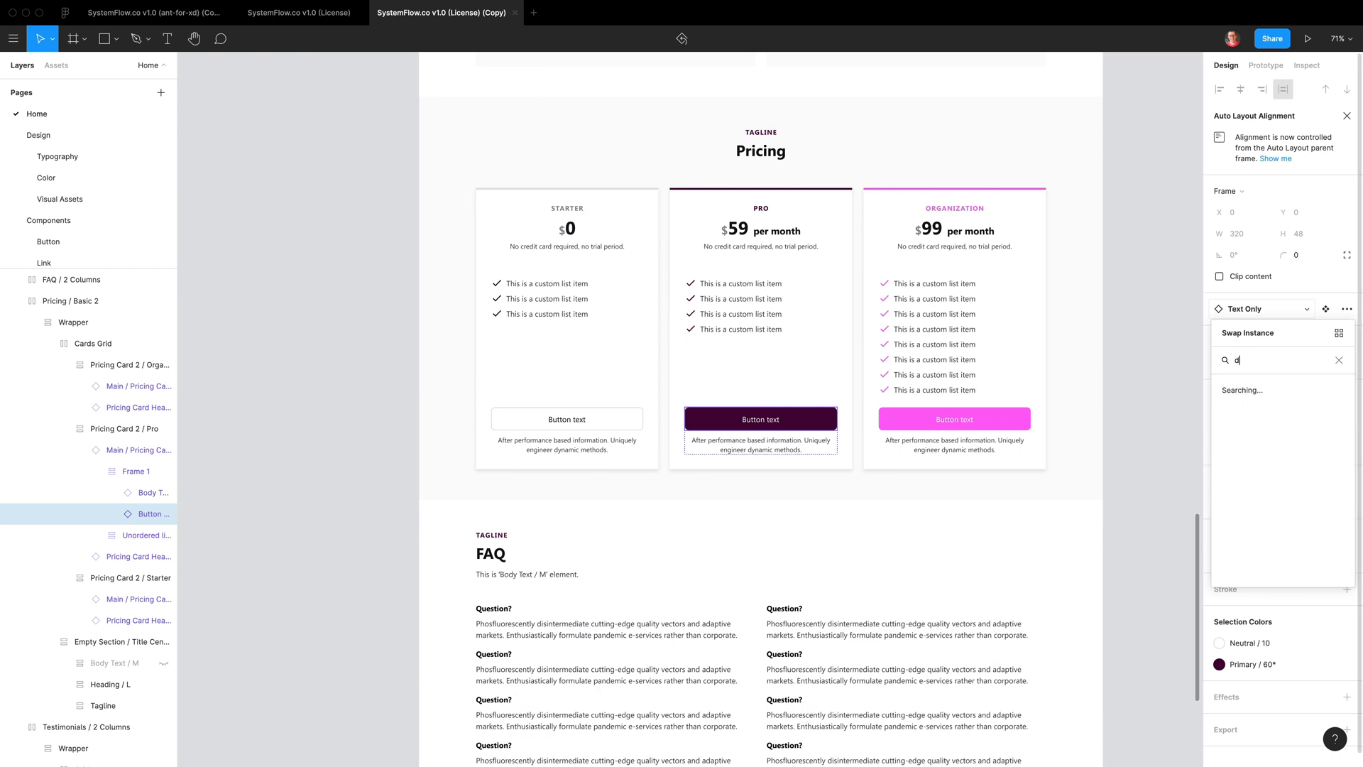
type("ropdown button trigger flu")
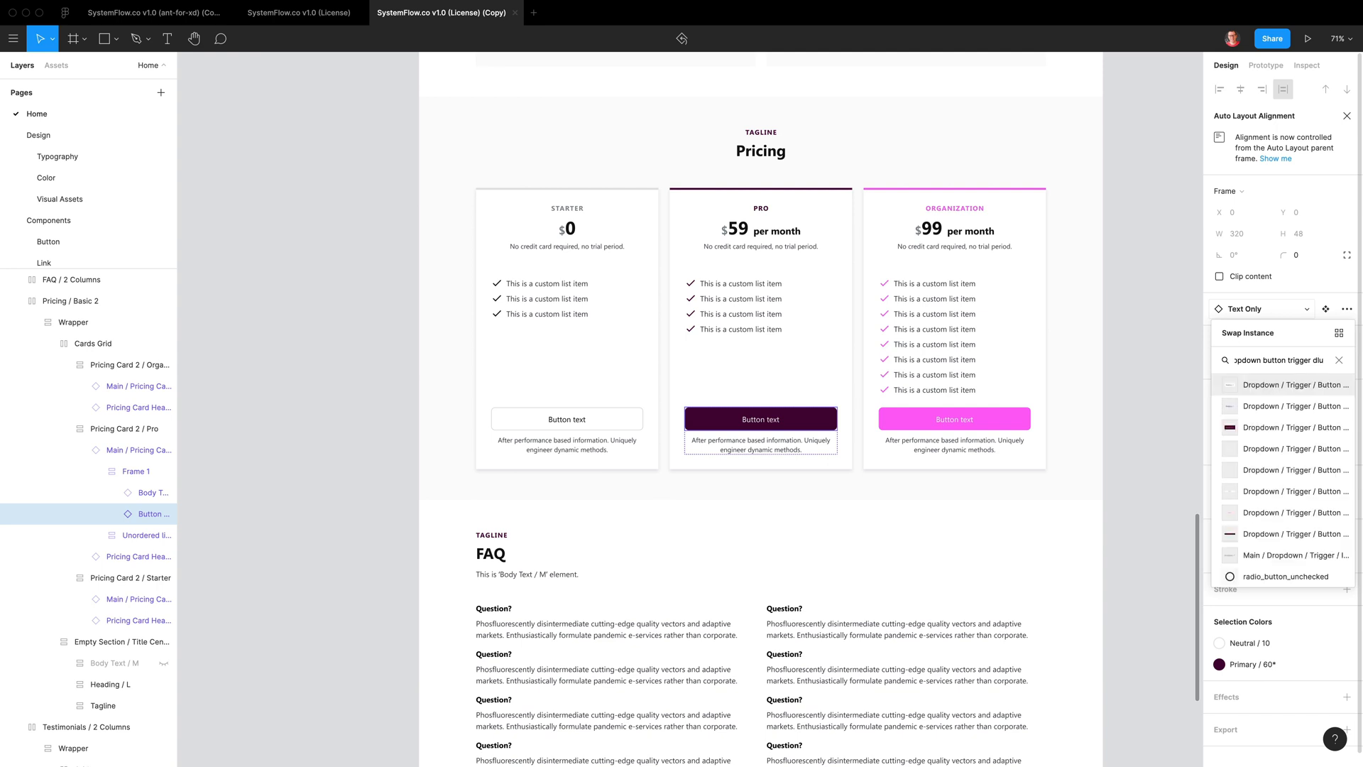
type("id")
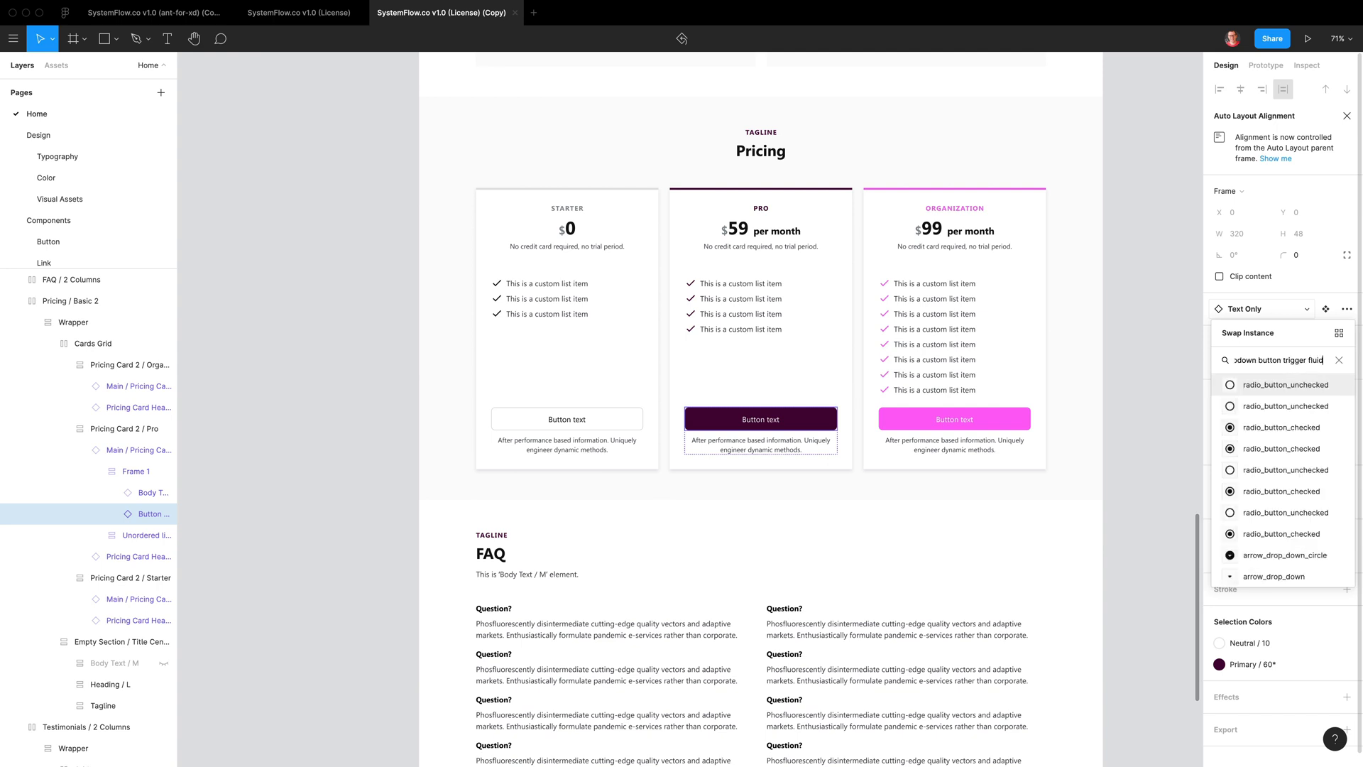
scroll(1268, 455, "down", 5)
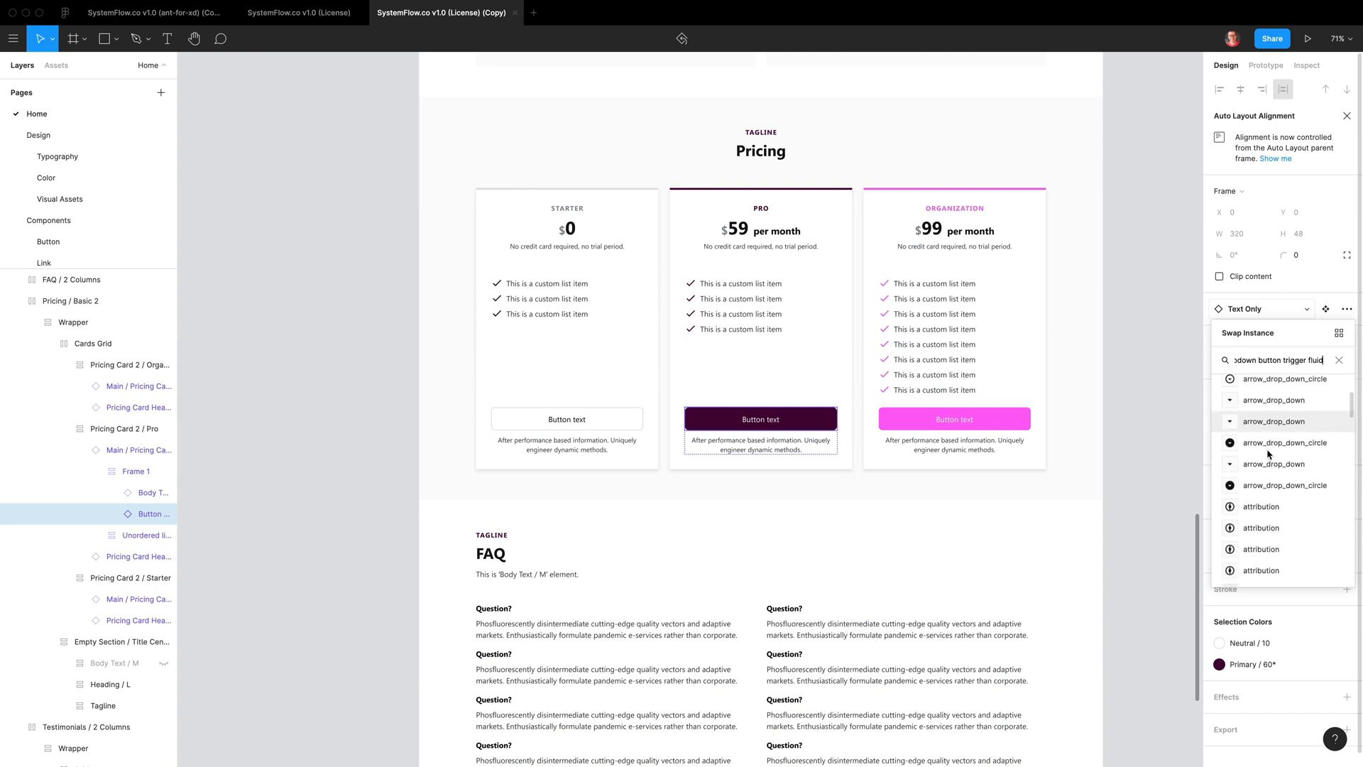
scroll(1271, 462, "down", 2)
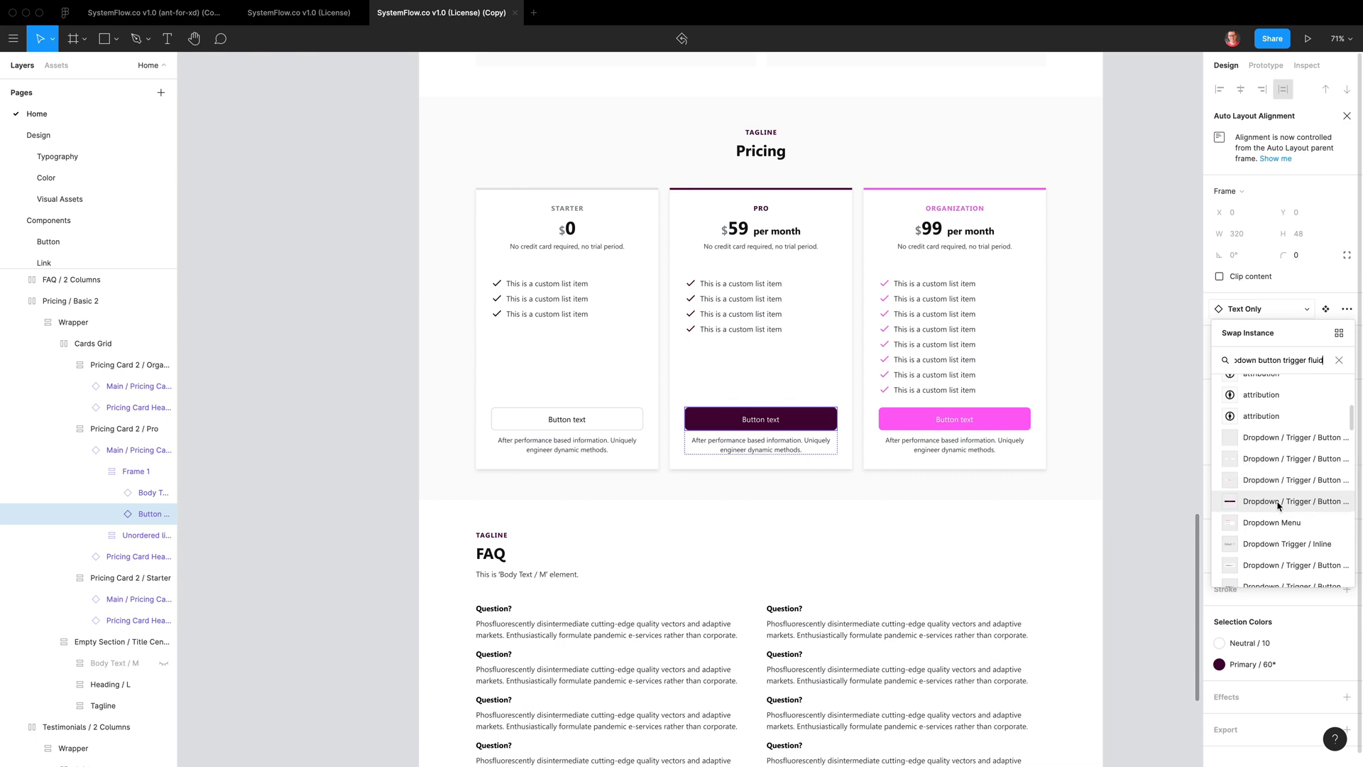
left_click(1271, 502)
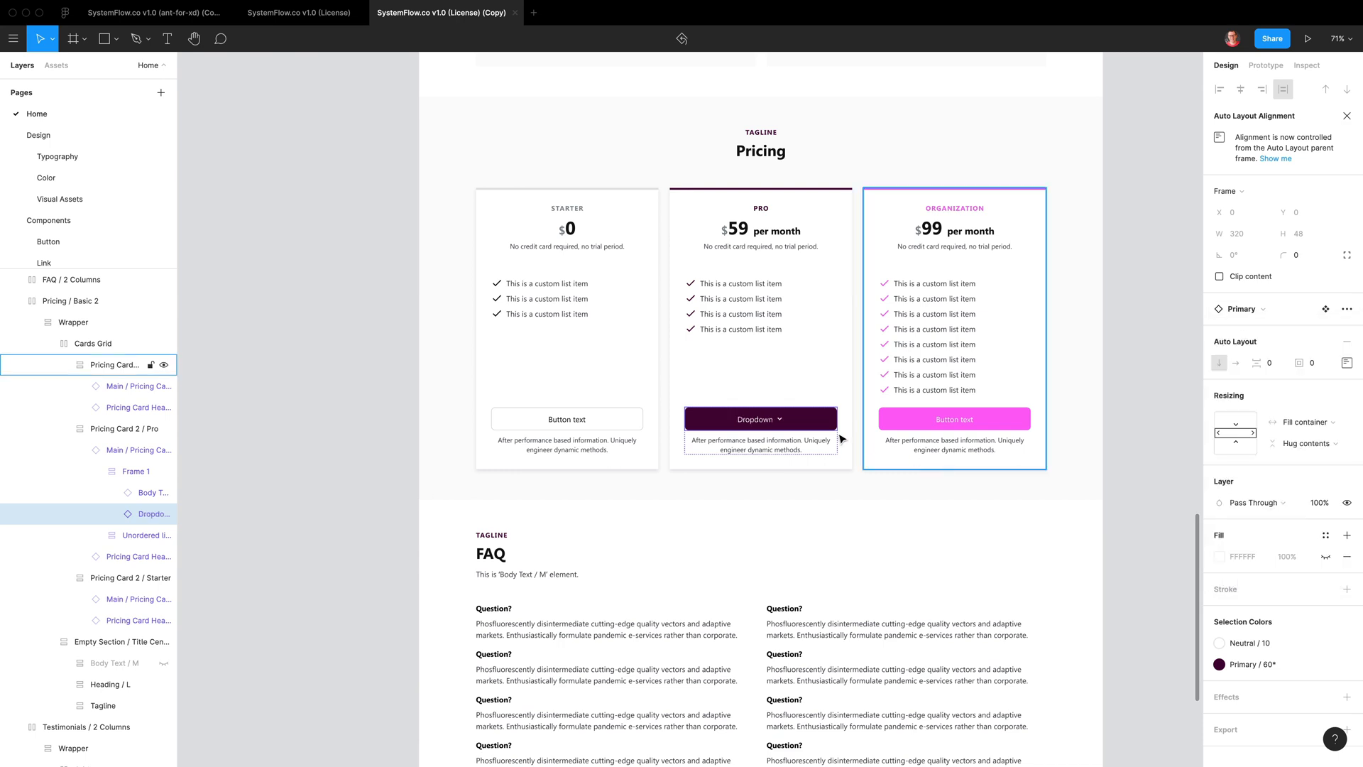
key("Escape")
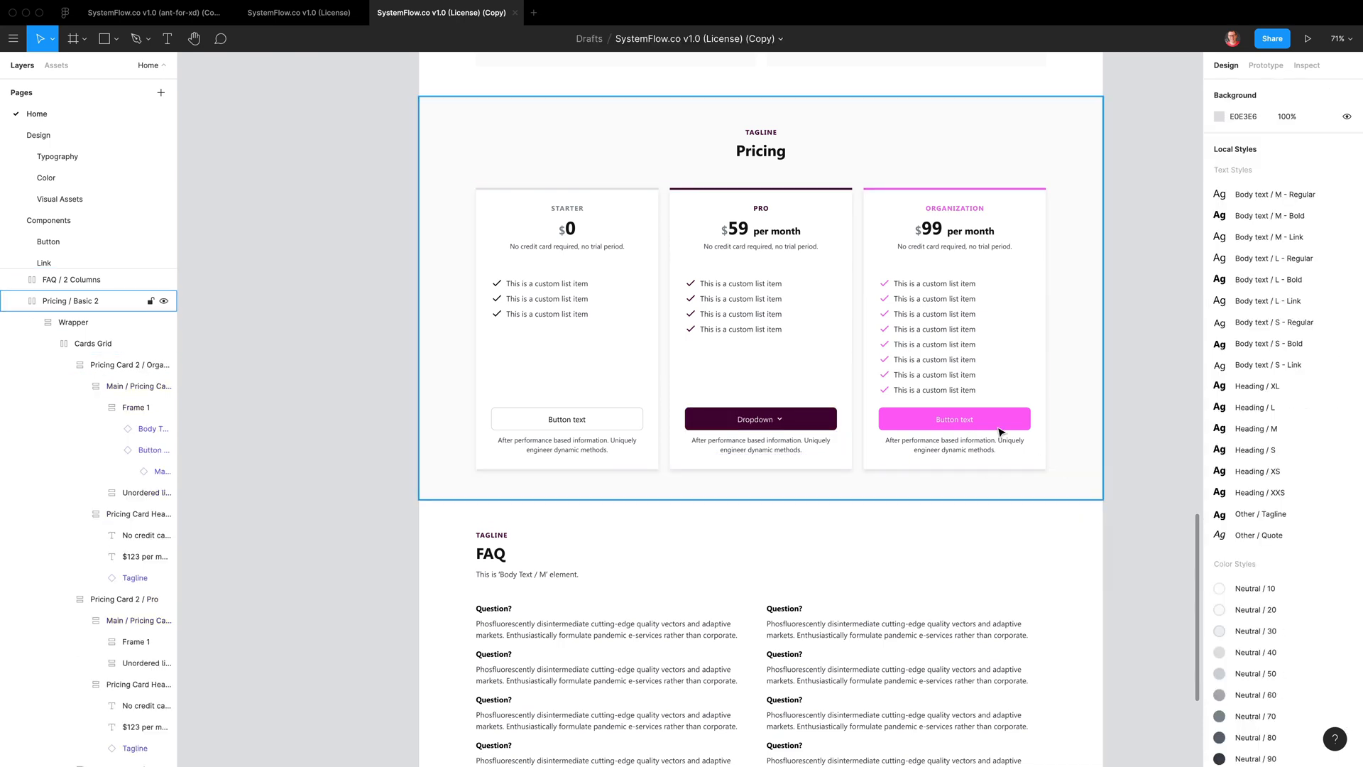
Select the fluid button in the Organization pricing card and go to its main component
left_click(717, 422)
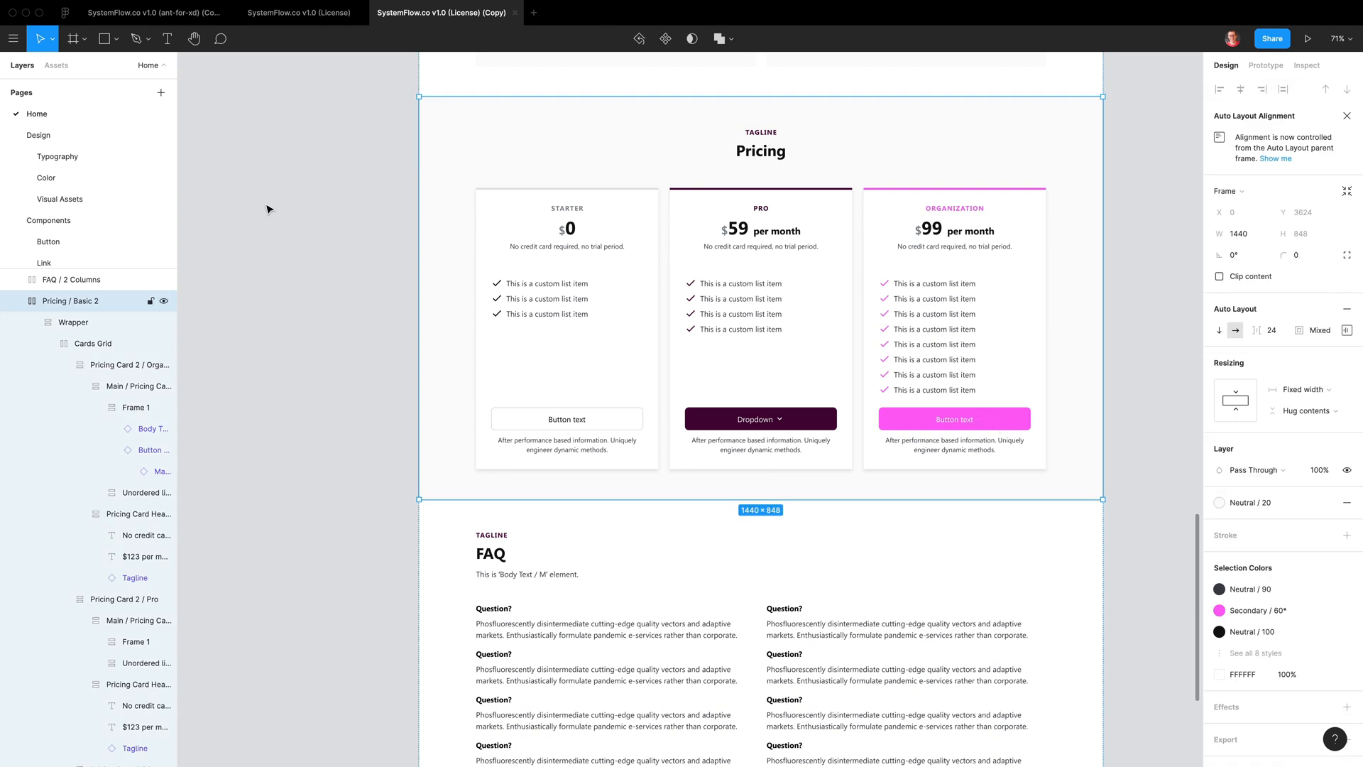
scroll(71, 189, "down", 3)
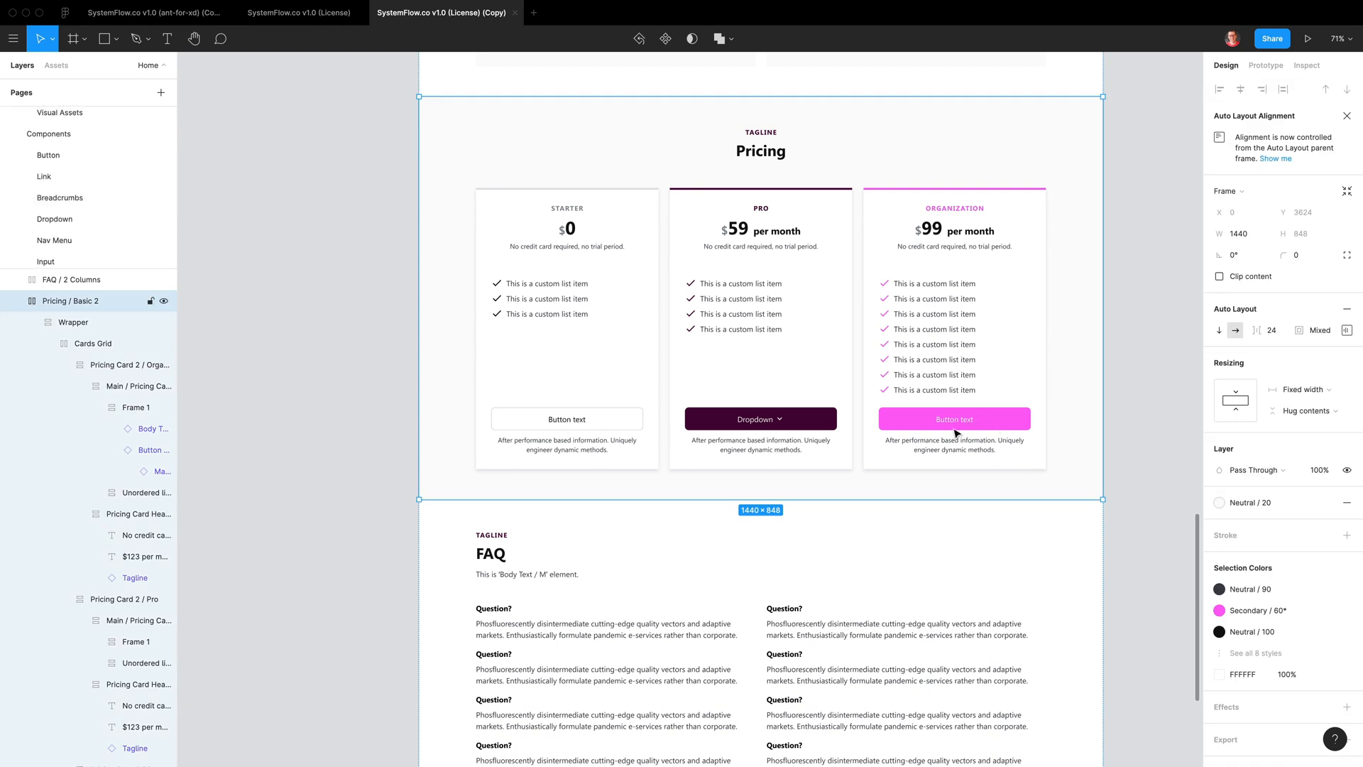
double_click(902, 425)
double_click(901, 425)
double_click(902, 425)
double_click(902, 425)
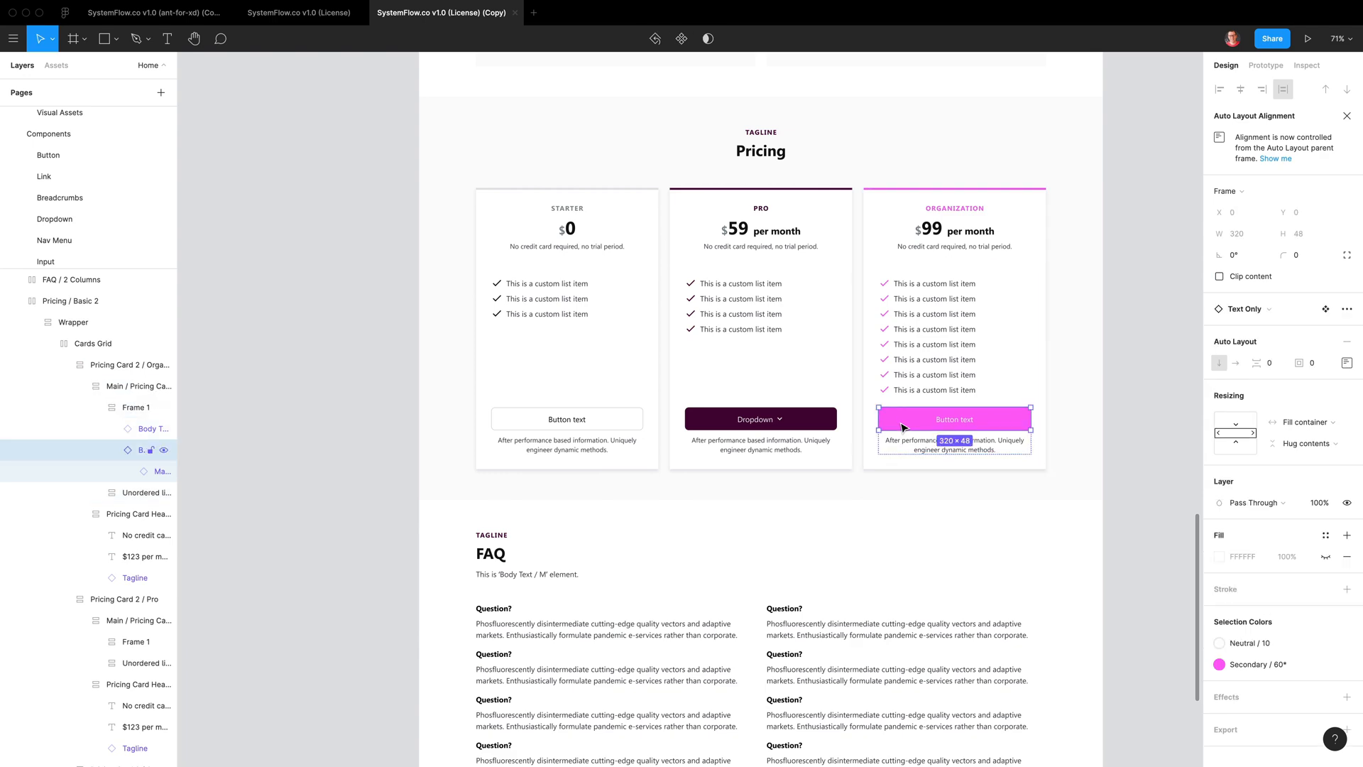
left_click(1325, 308)
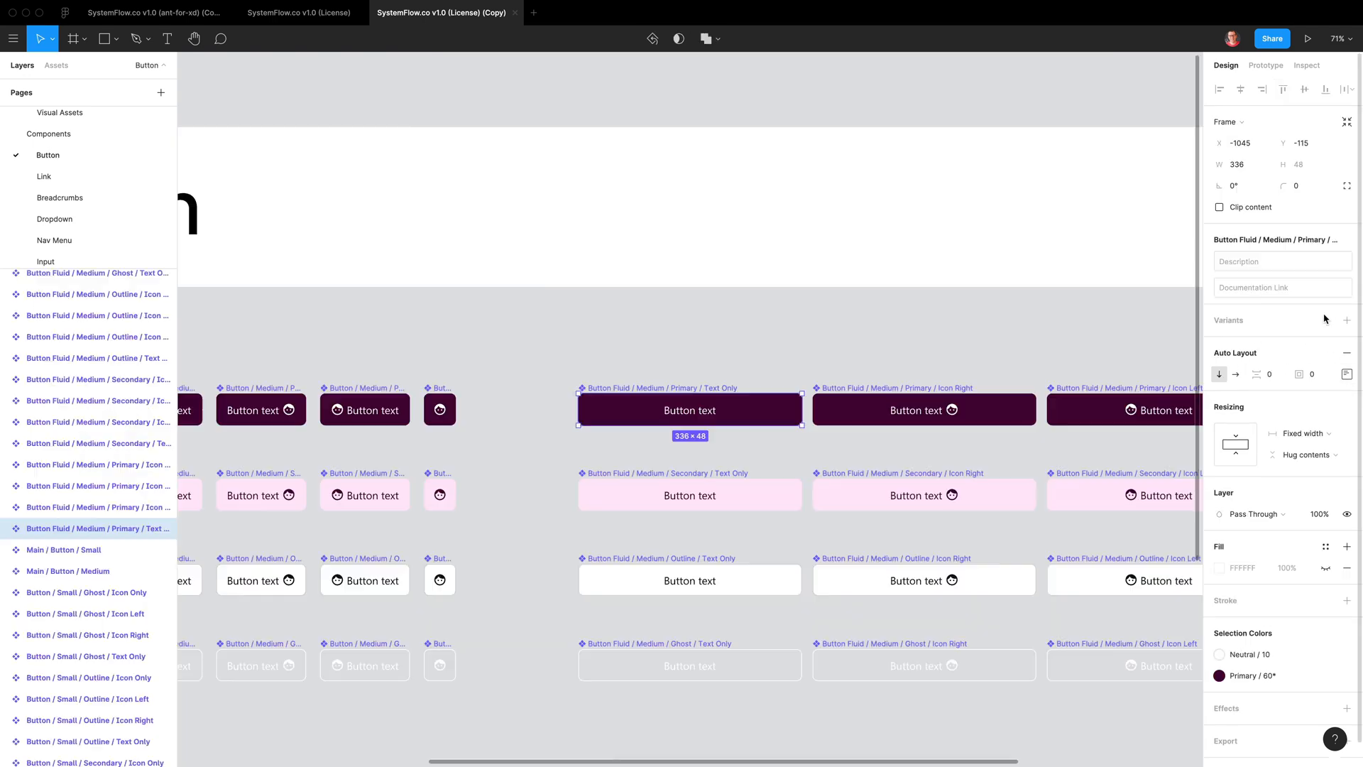
Replace the Primary / 10 color with Secondary / 60* on all medium and small Secondary button components, including the fluid ones
left_click(625, 316)
scroll(739, 396, "down", 5)
scroll(738, 395, "right", 2)
scroll(738, 395, "down", 1)
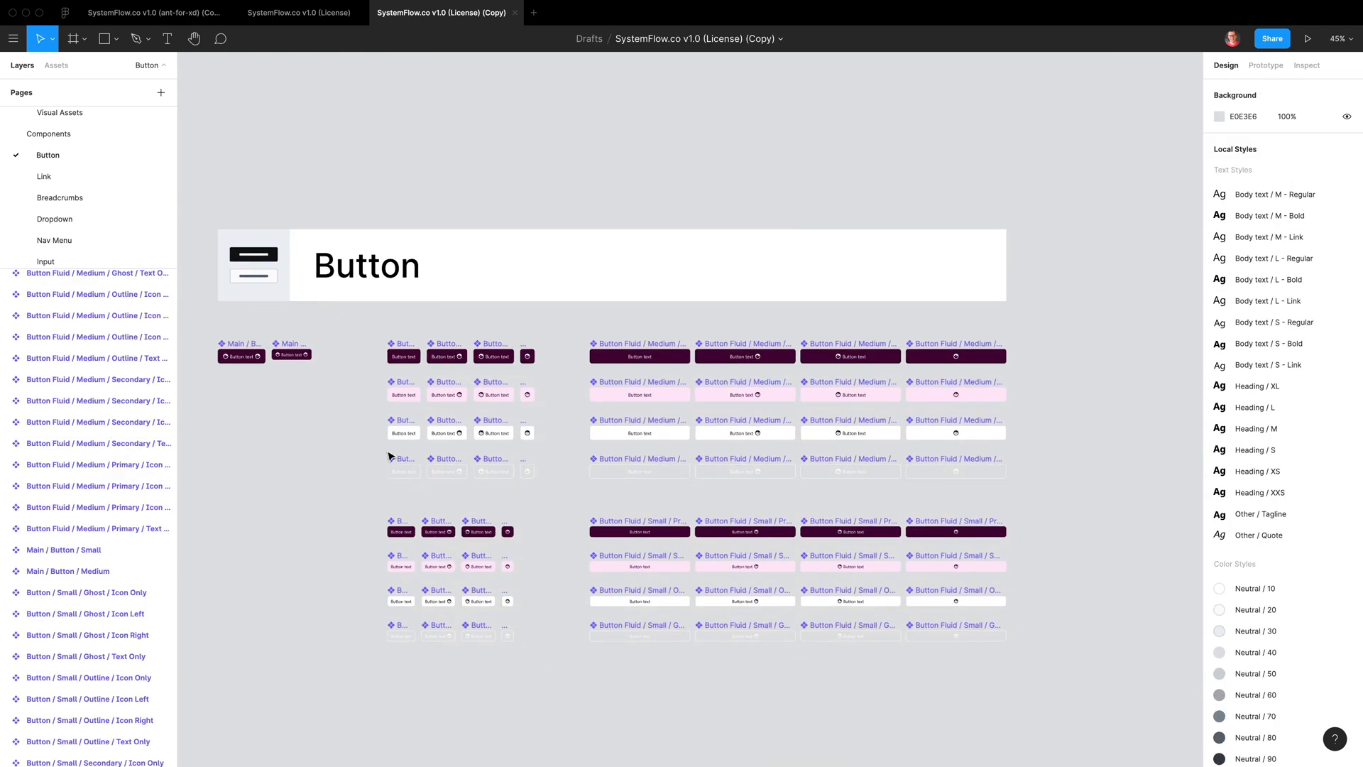
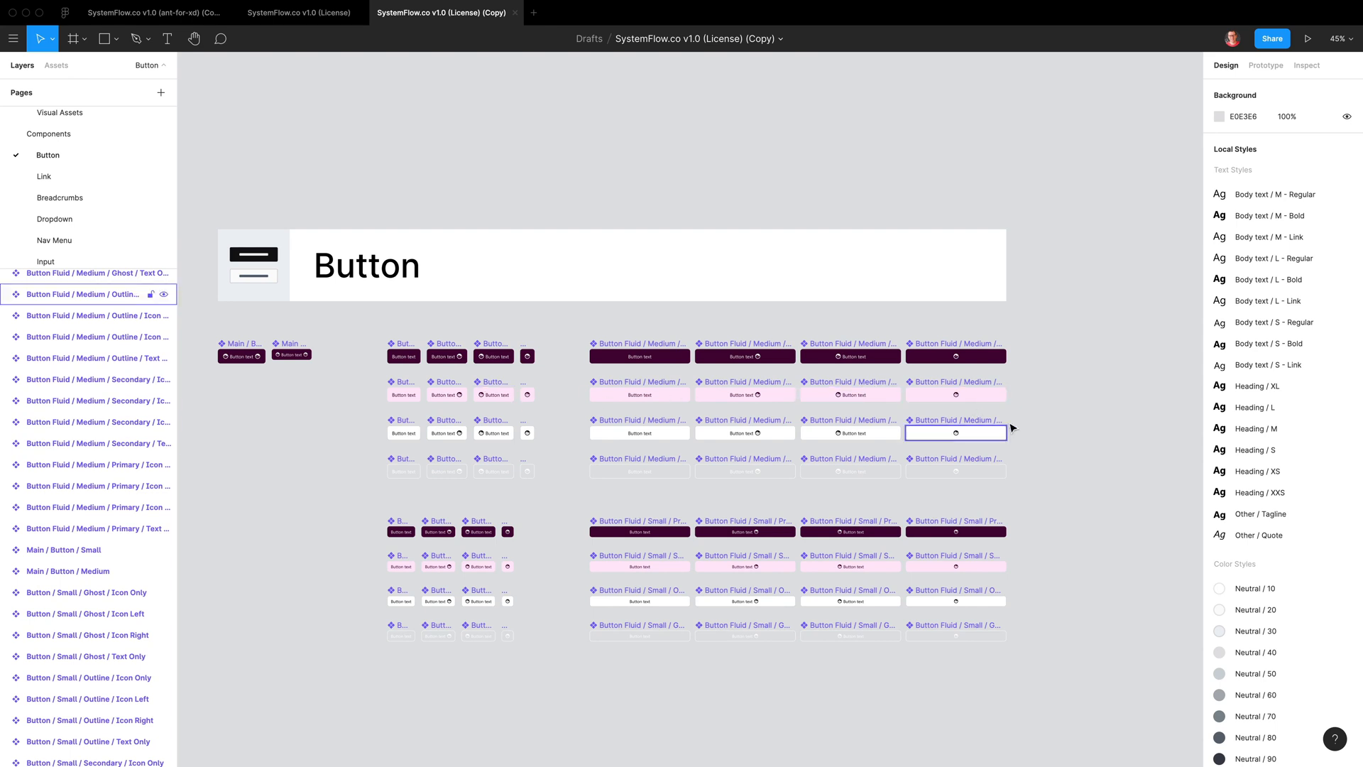
left_click(396, 403)
left_click(365, 378)
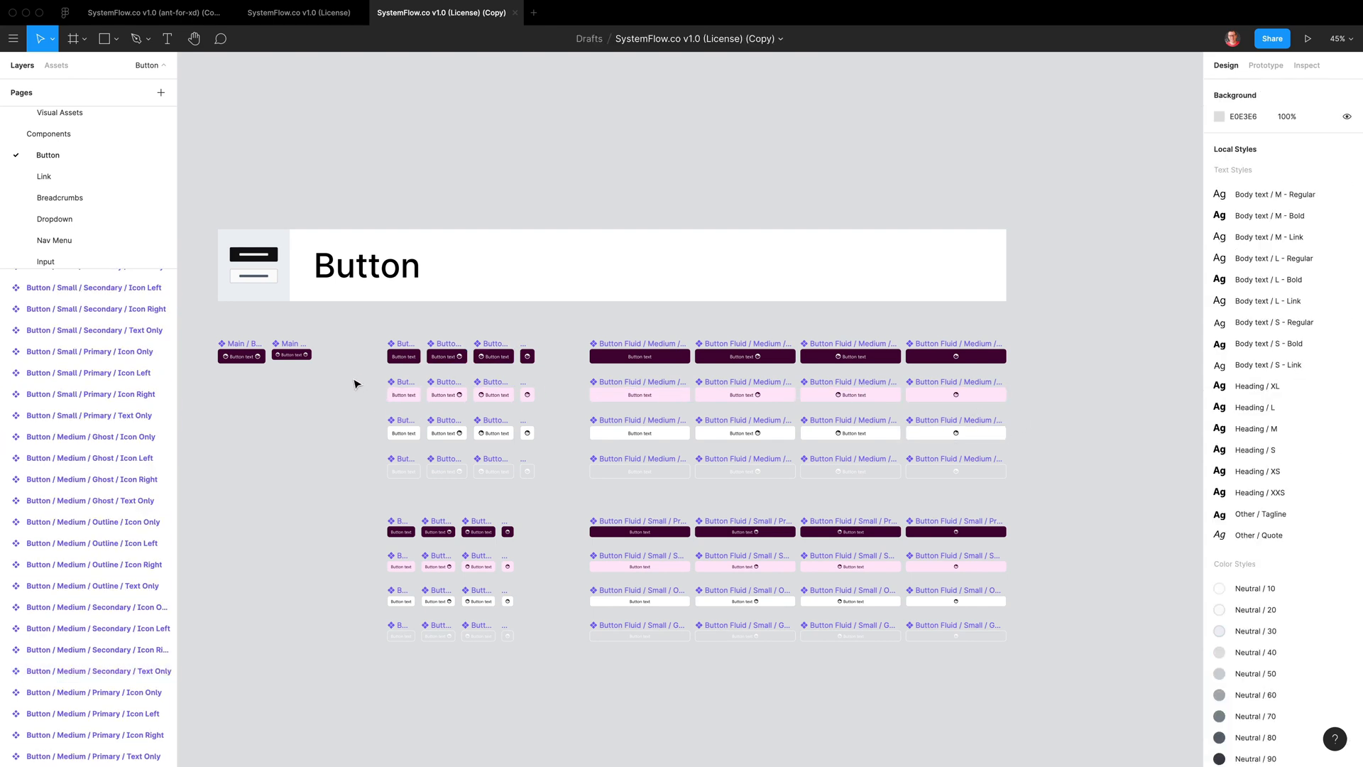
left_click_drag(351, 376, 1062, 411)
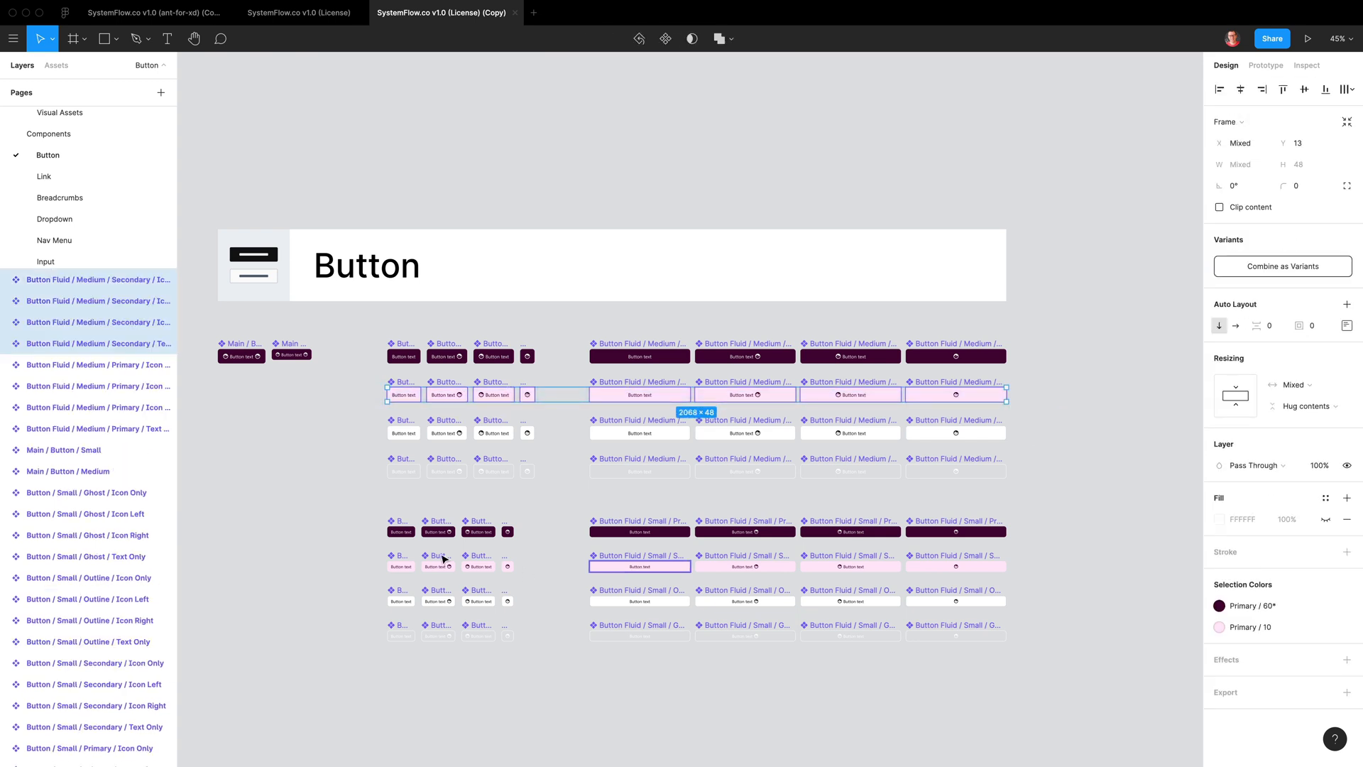
left_click_drag(353, 551, 1059, 585)
left_click_drag(369, 370, 1039, 416)
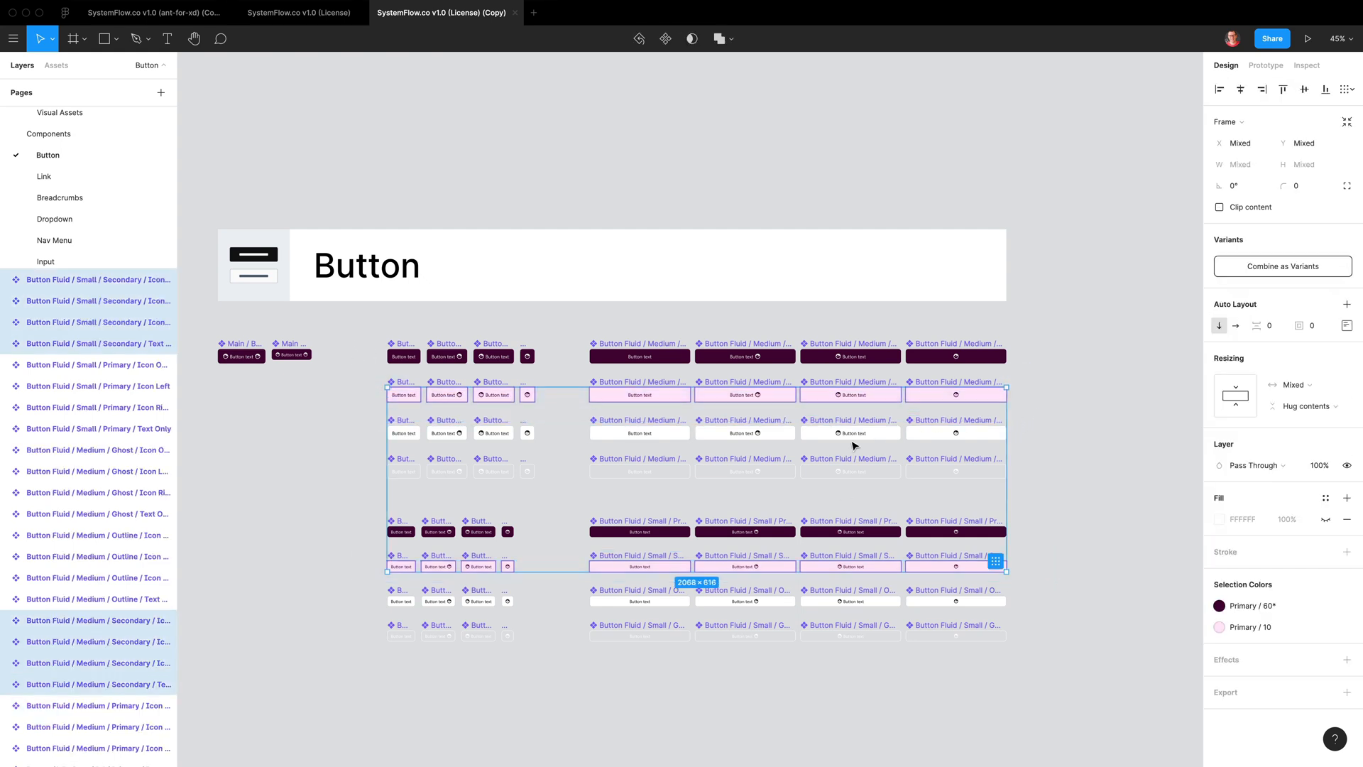
left_click(1219, 626)
left_click(1184, 724)
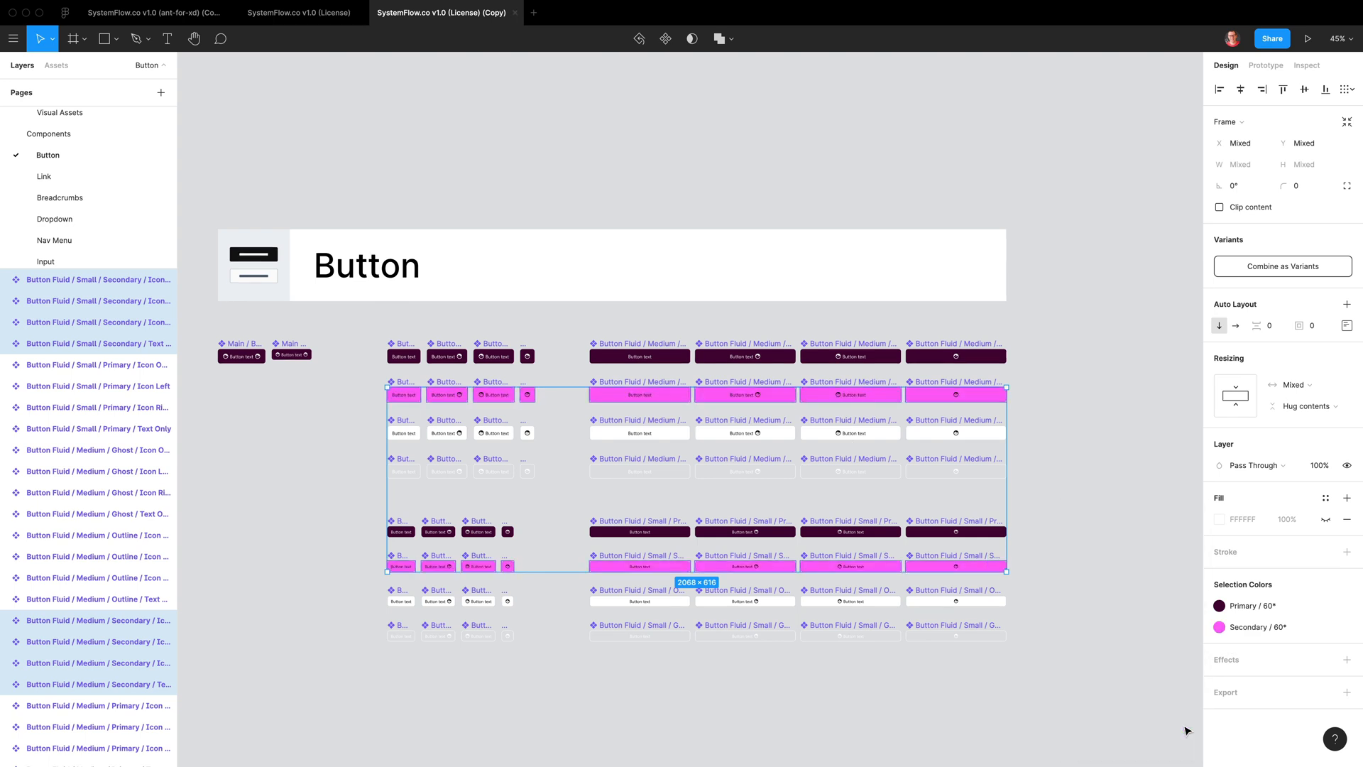
left_click(1086, 551)
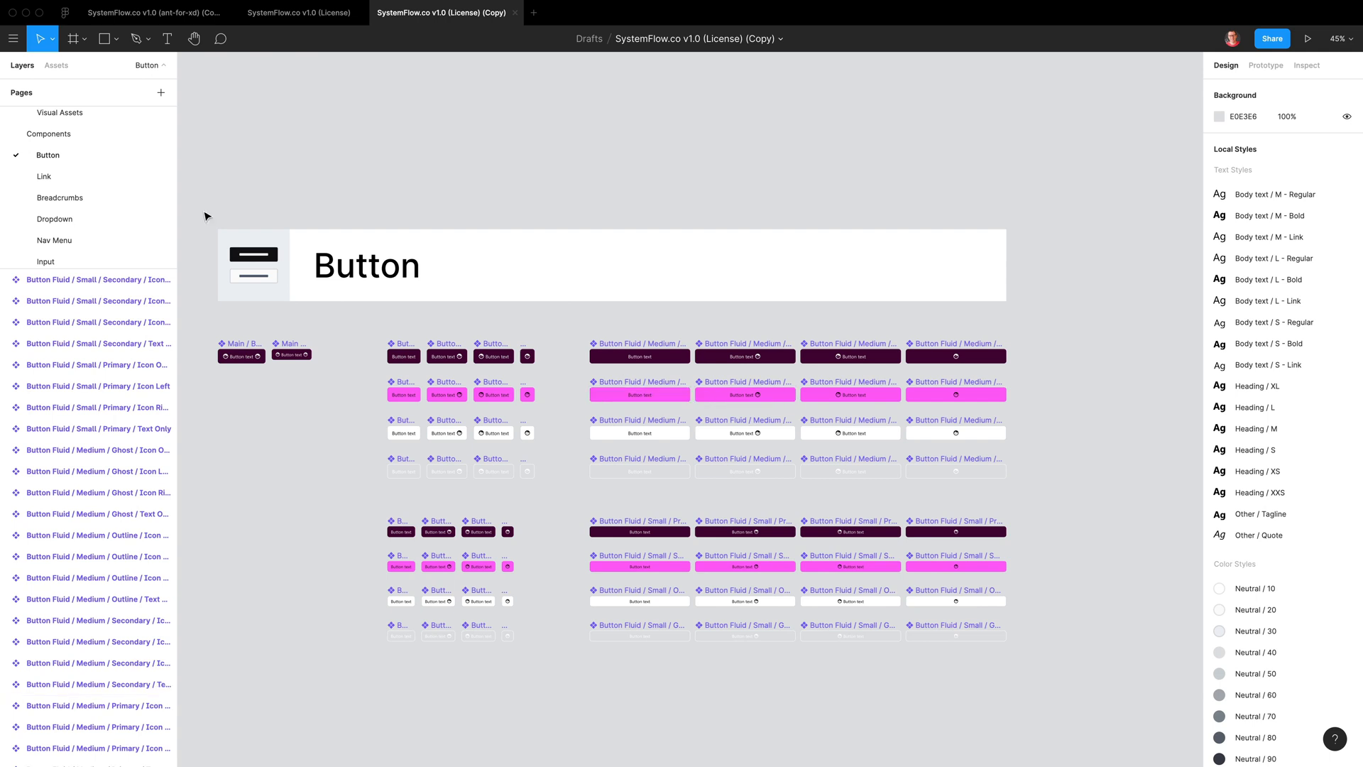
Return to the Home page and place the Feature / Grid / 3 Col / Vertical / Basic component on the canvas beside the landing page
scroll(76, 137, "up", 3)
left_click(60, 141)
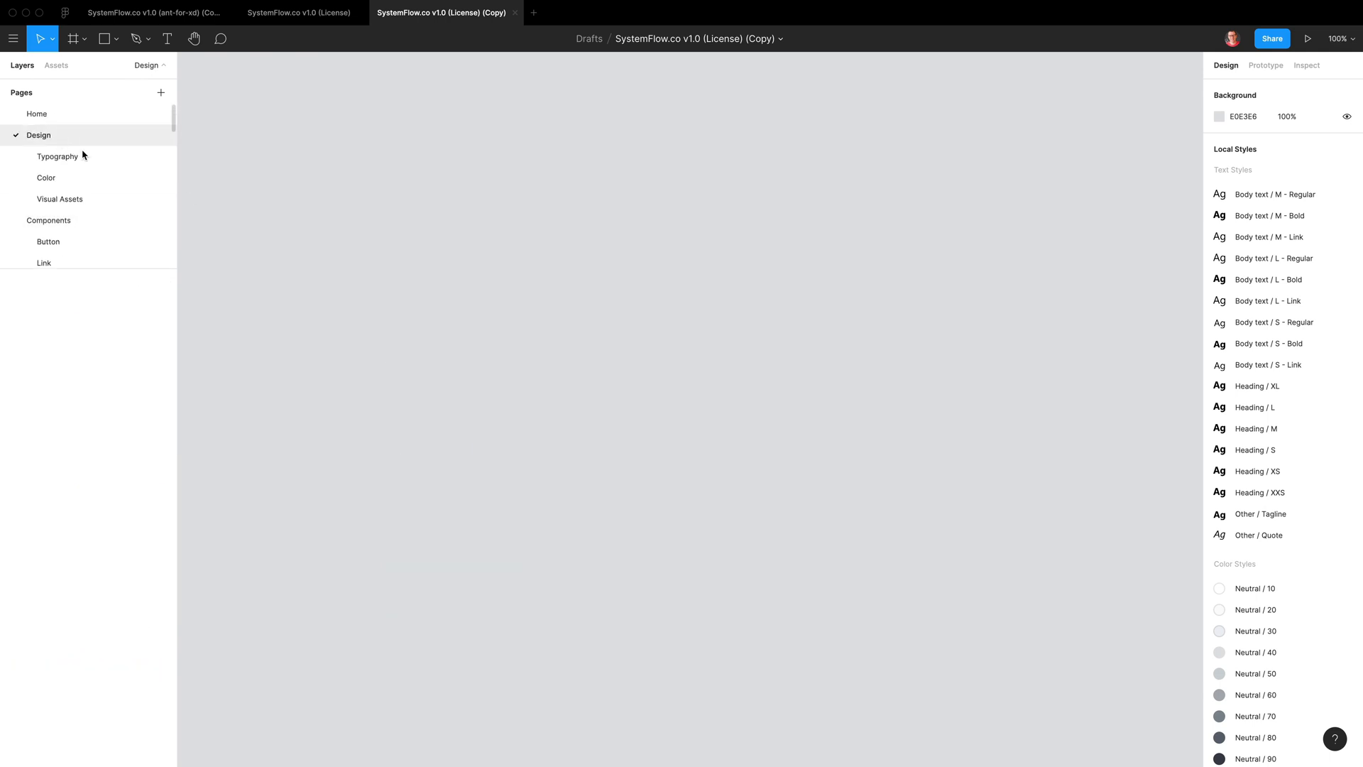
left_click(64, 115)
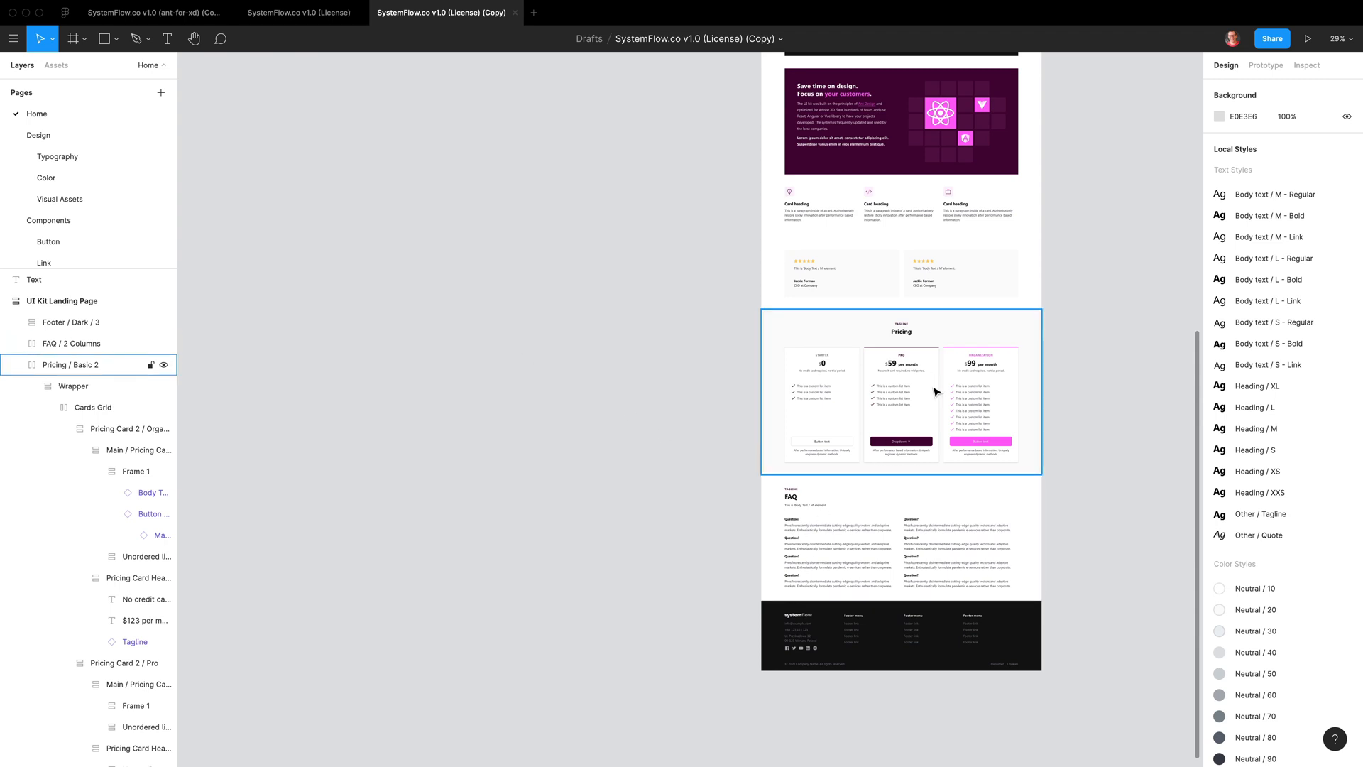
left_click(63, 68)
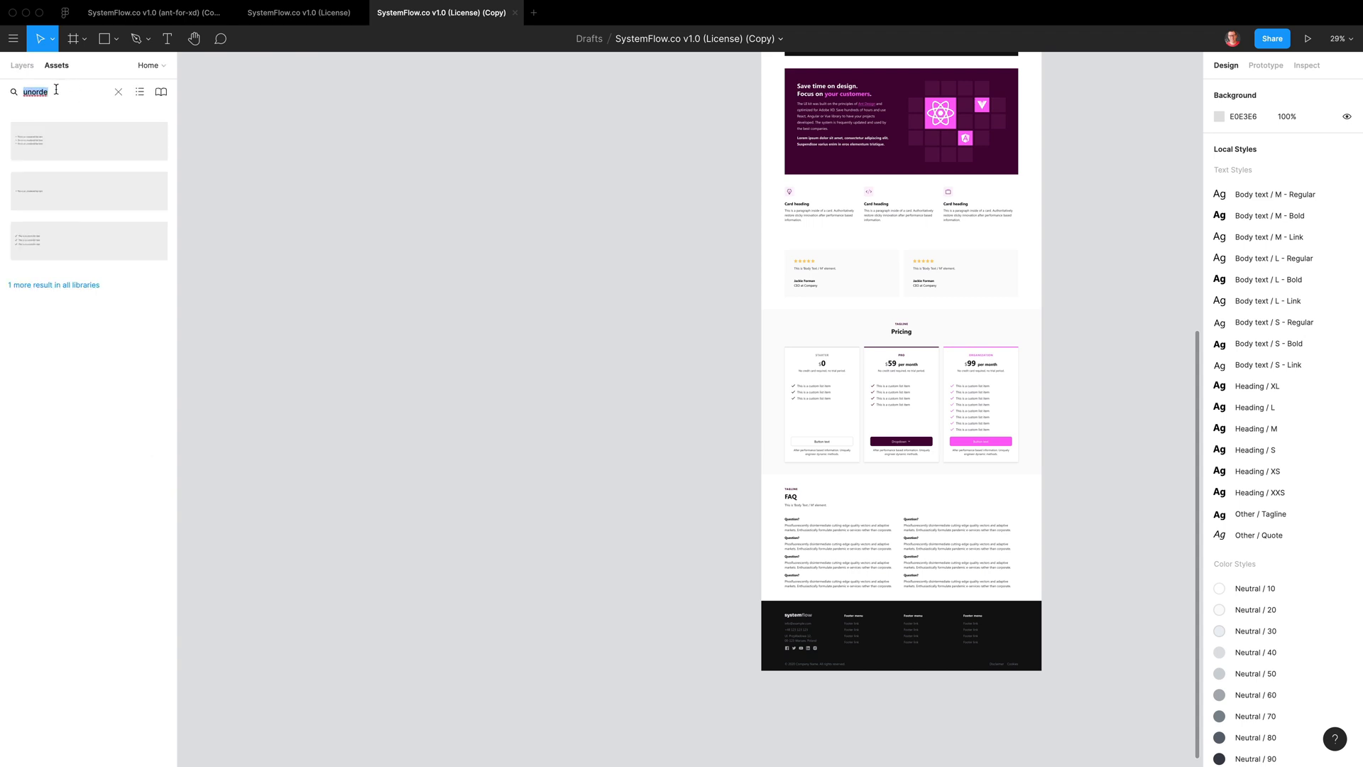
double_click(56, 90)
type("grid 3 col vertical basic")
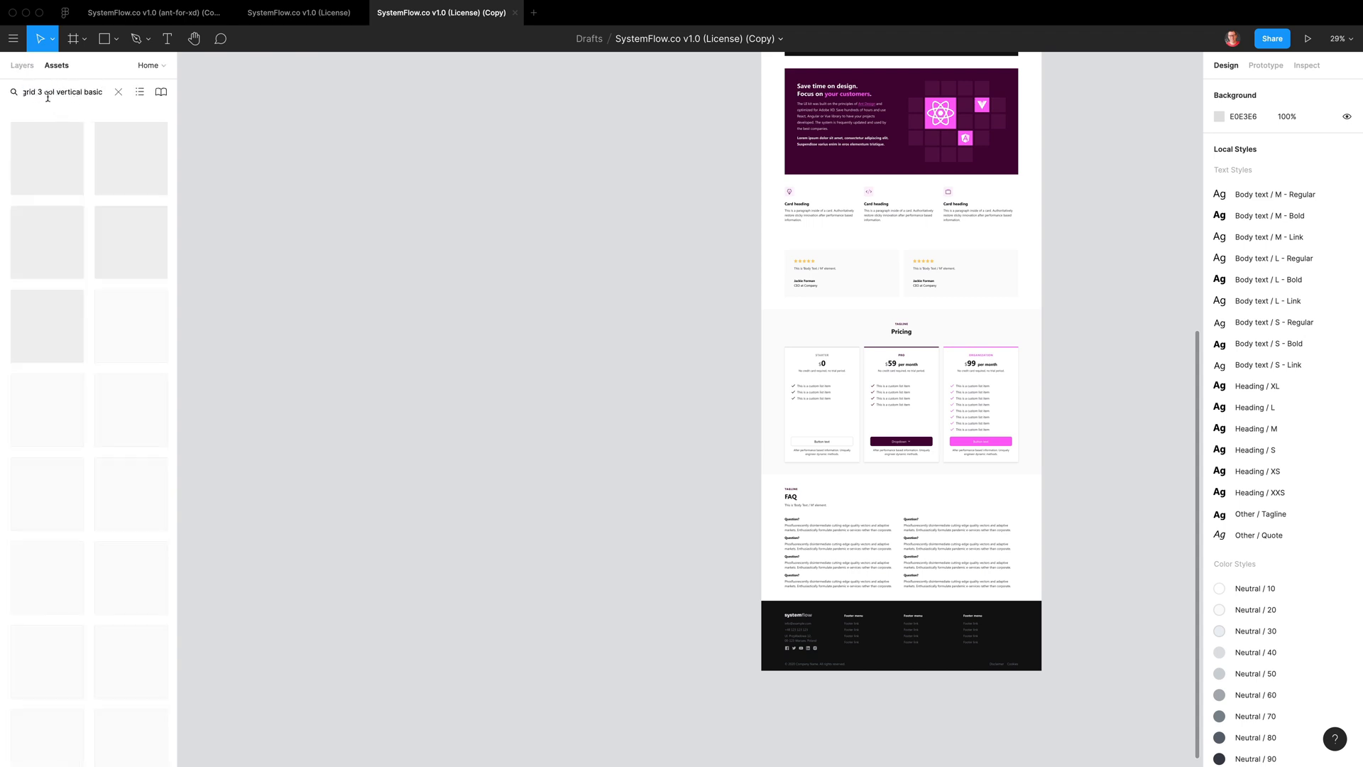
left_click(140, 94)
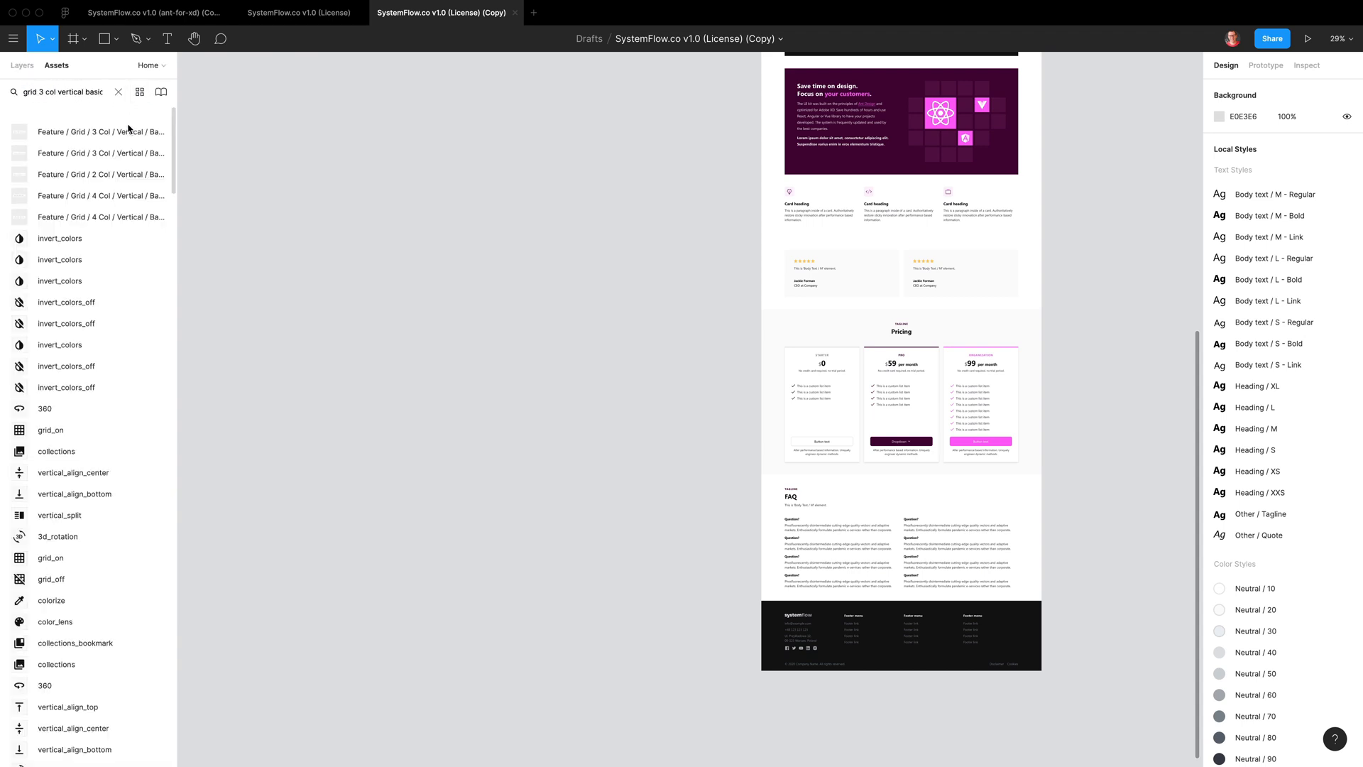
left_click_drag(107, 134, 618, 308)
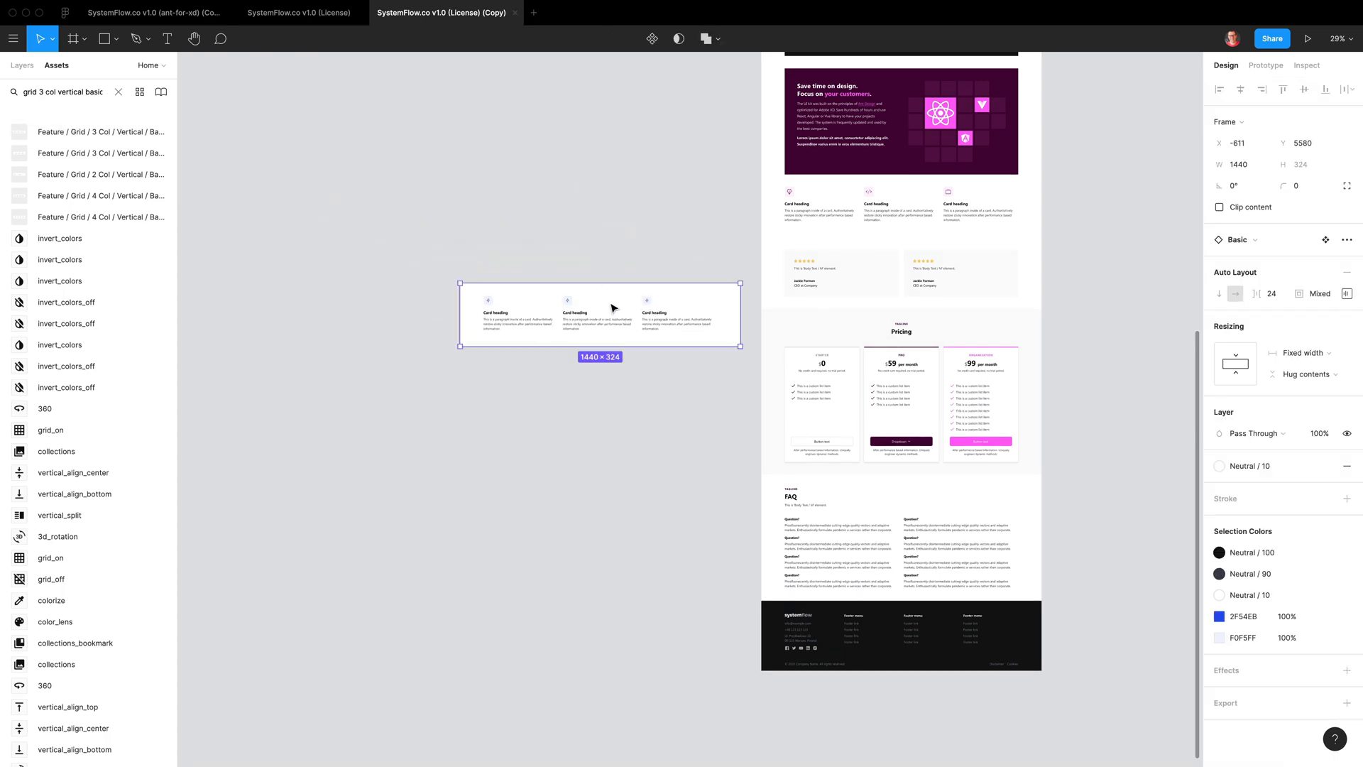
Check the pricing section in the ant-for-xd reference, and detach the inserted feature grid instance in the copy
left_click(178, 20)
scroll(776, 368, "up", 5)
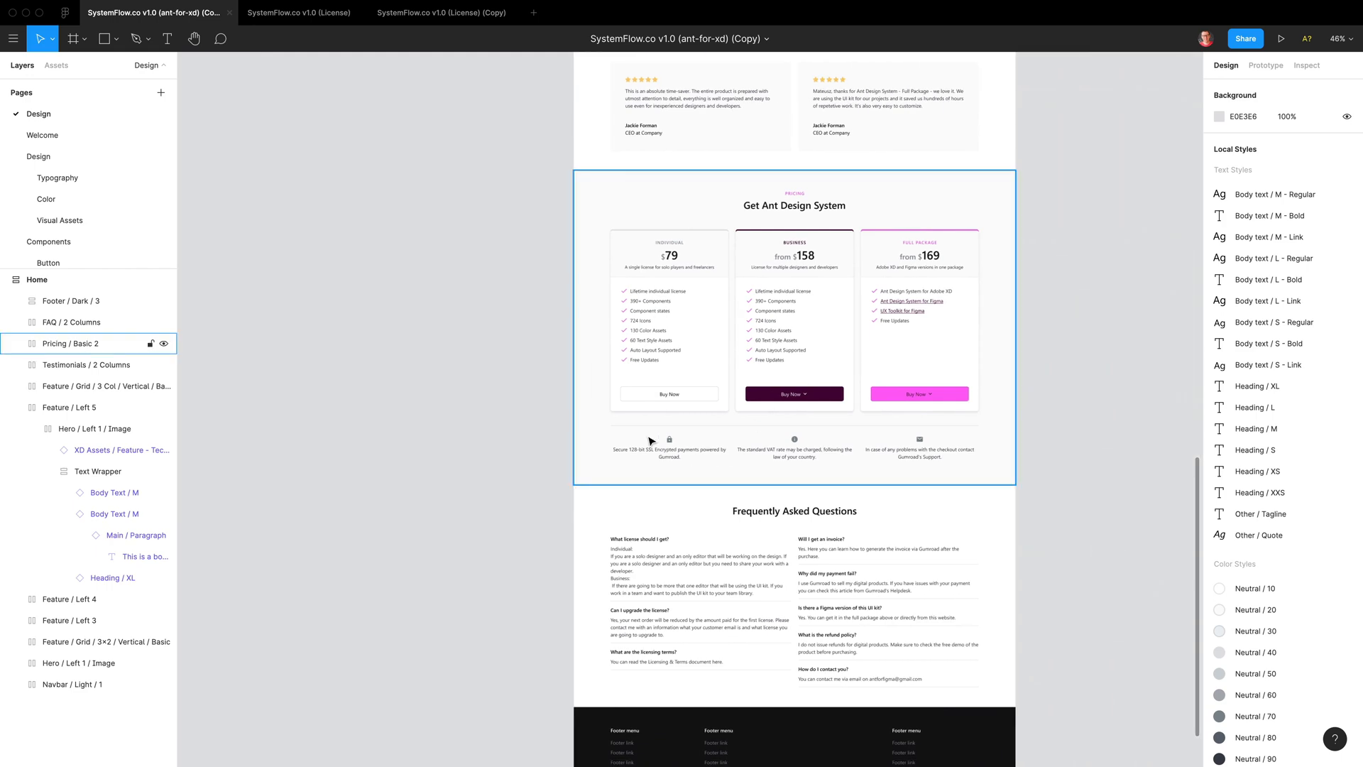
left_click(441, 12)
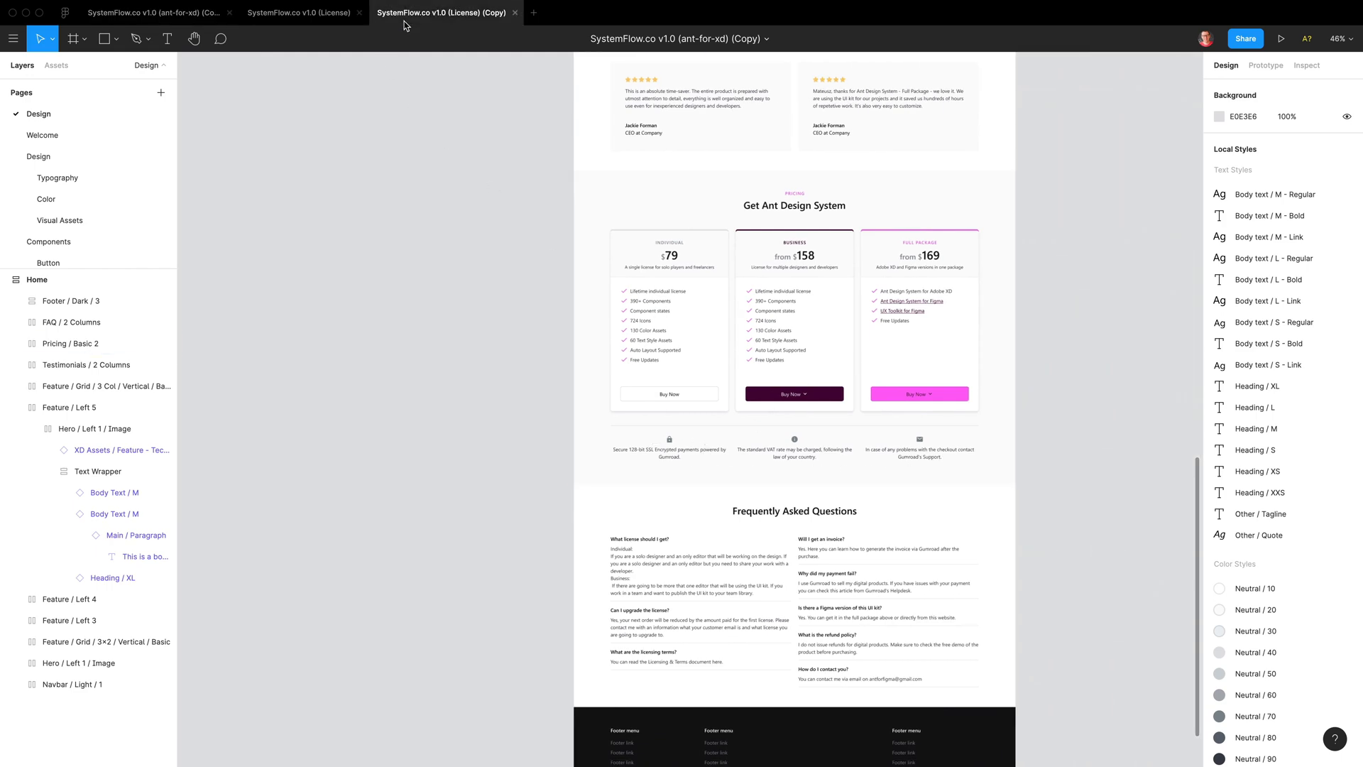
left_click(570, 323)
right_click(571, 293)
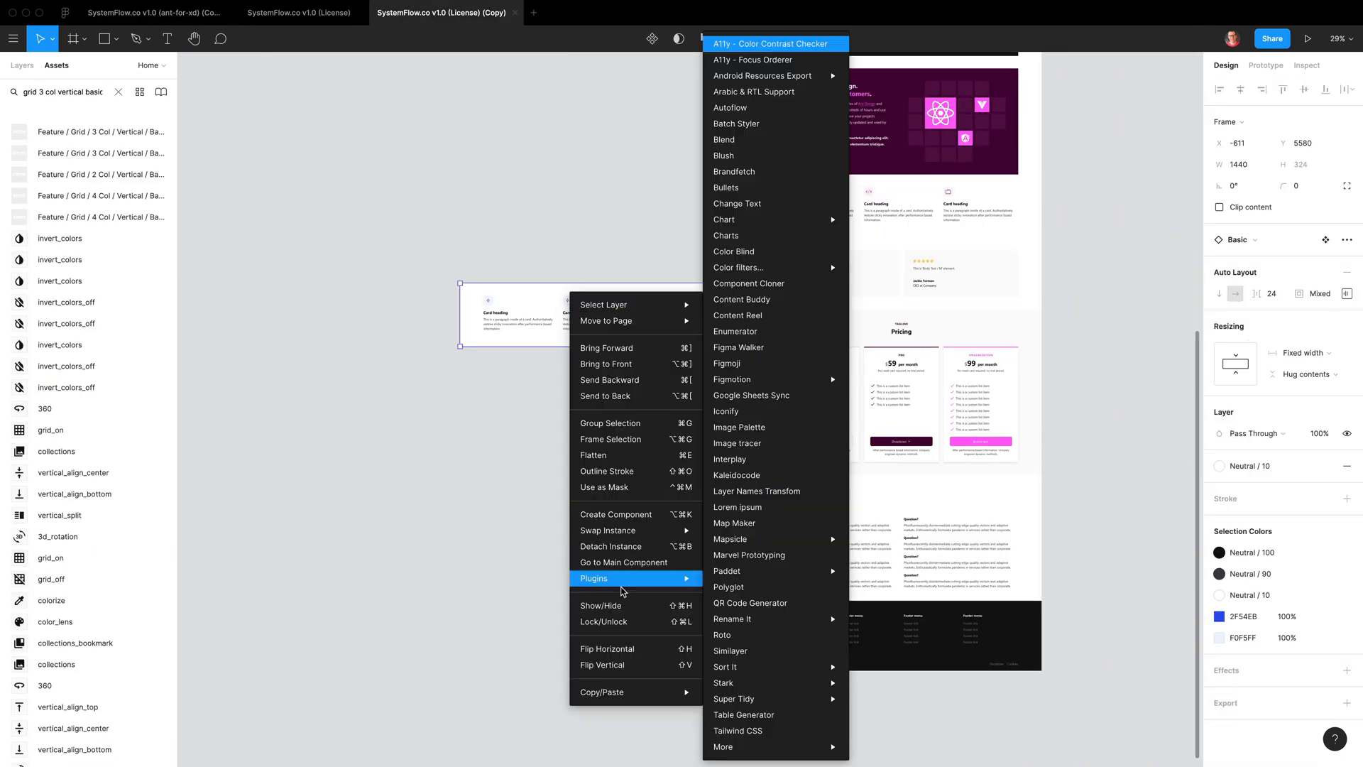
left_click(615, 553)
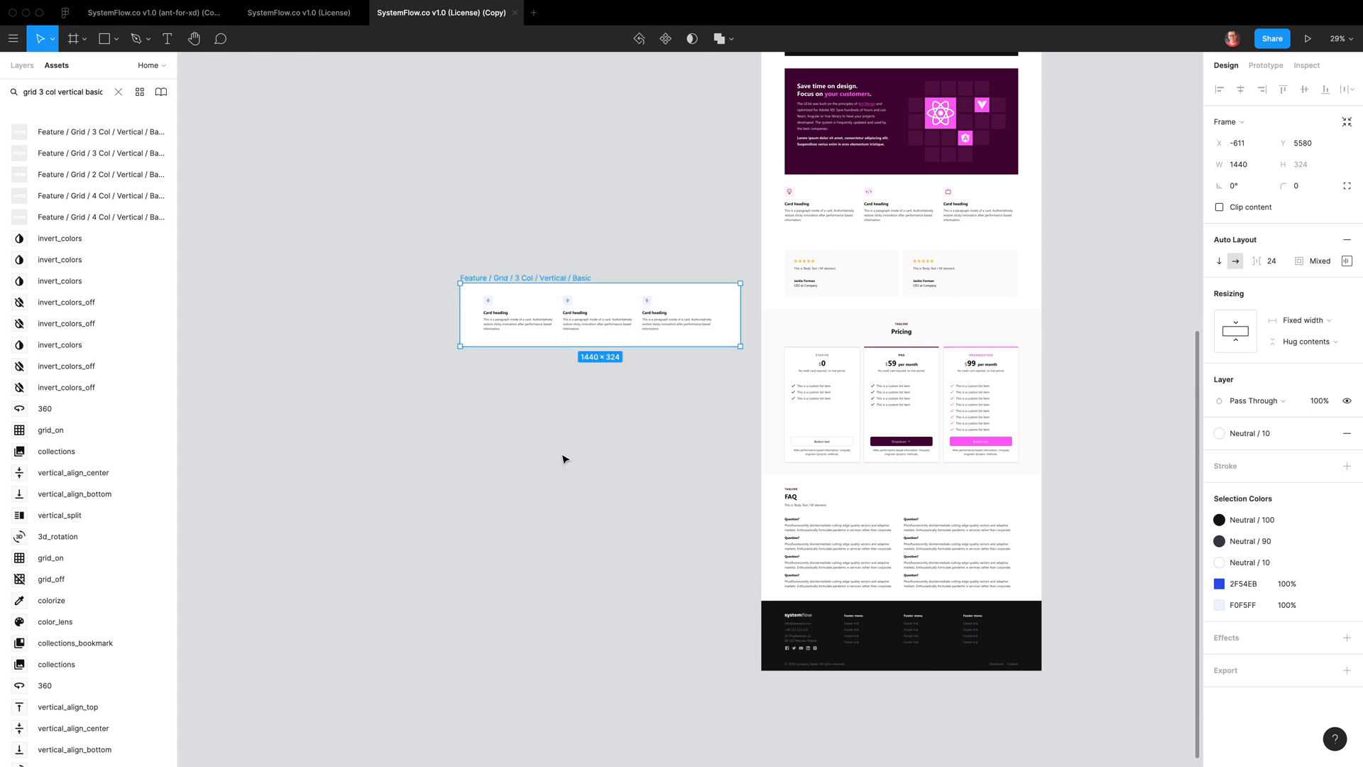
Move the Grid with the three feature items out of its section frame and delete the emptied frame
left_click(519, 363)
left_click(512, 312)
left_click_drag(511, 313, 511, 403)
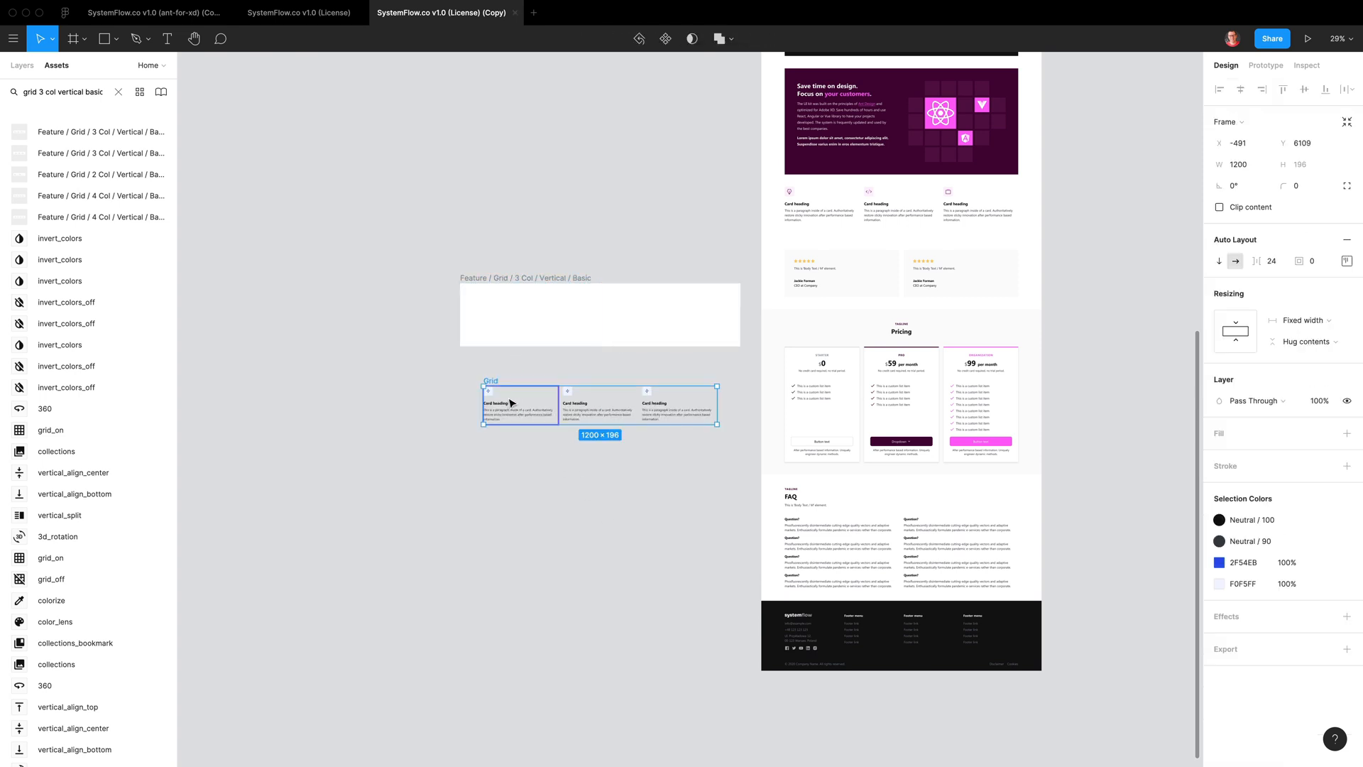
left_click(516, 307)
key("Delete")
Detach the three Feature Grid Item instances inside the Grid beside the landing page
left_click_drag(455, 336, 606, 455)
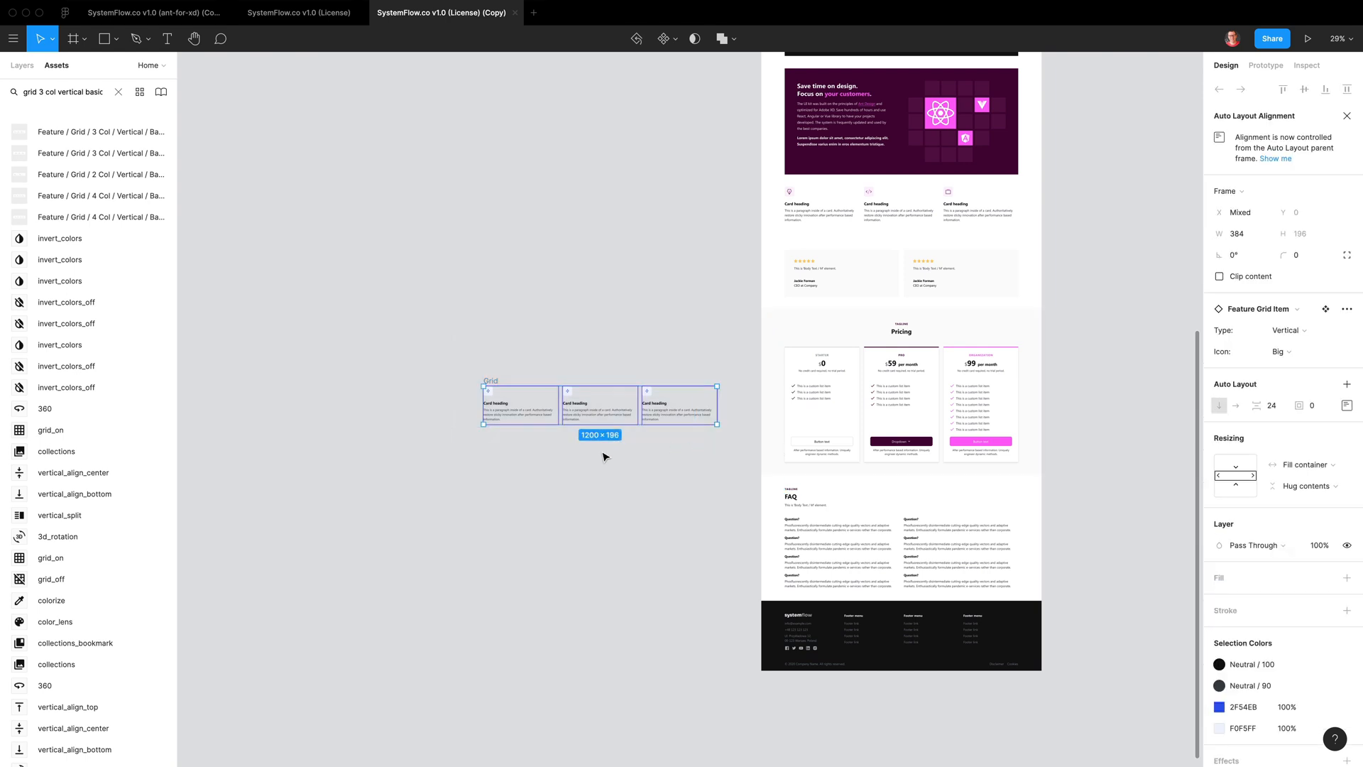
left_click(22, 65)
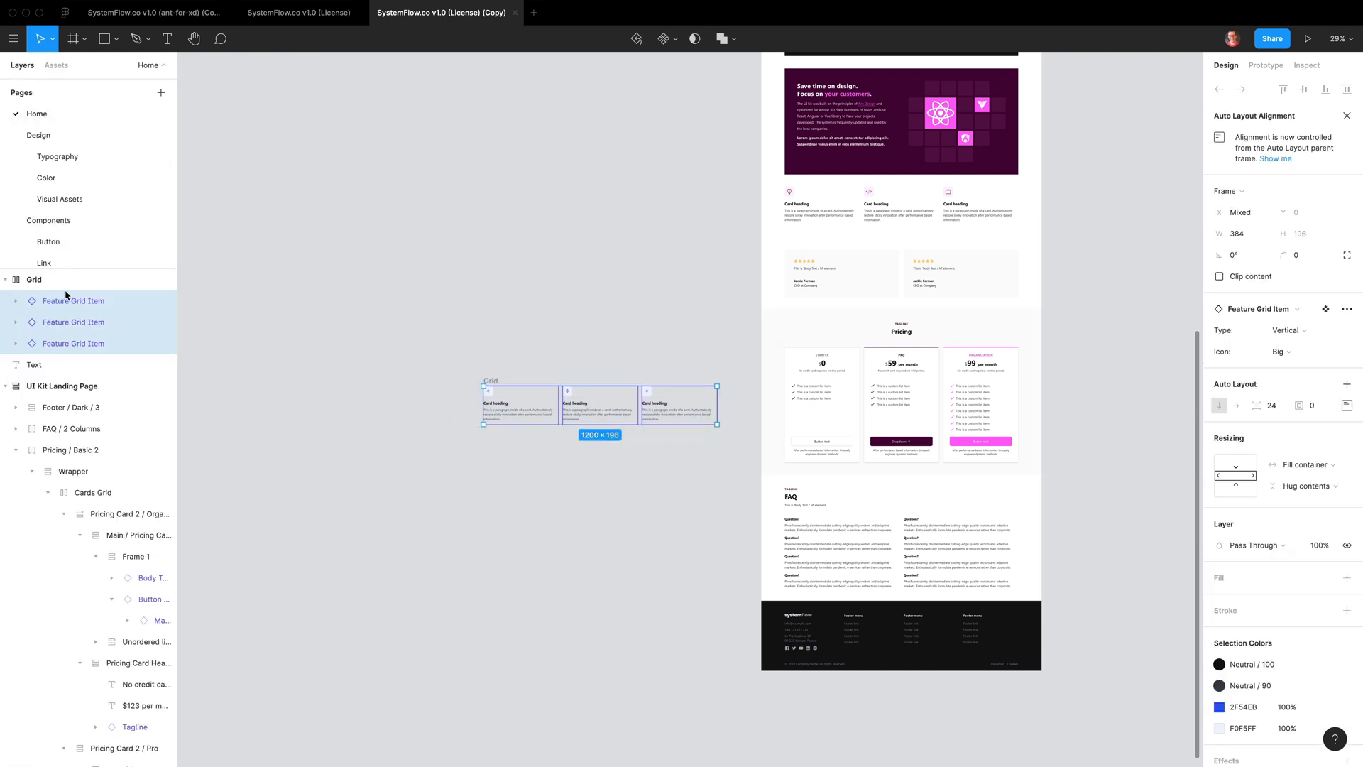
right_click(495, 409)
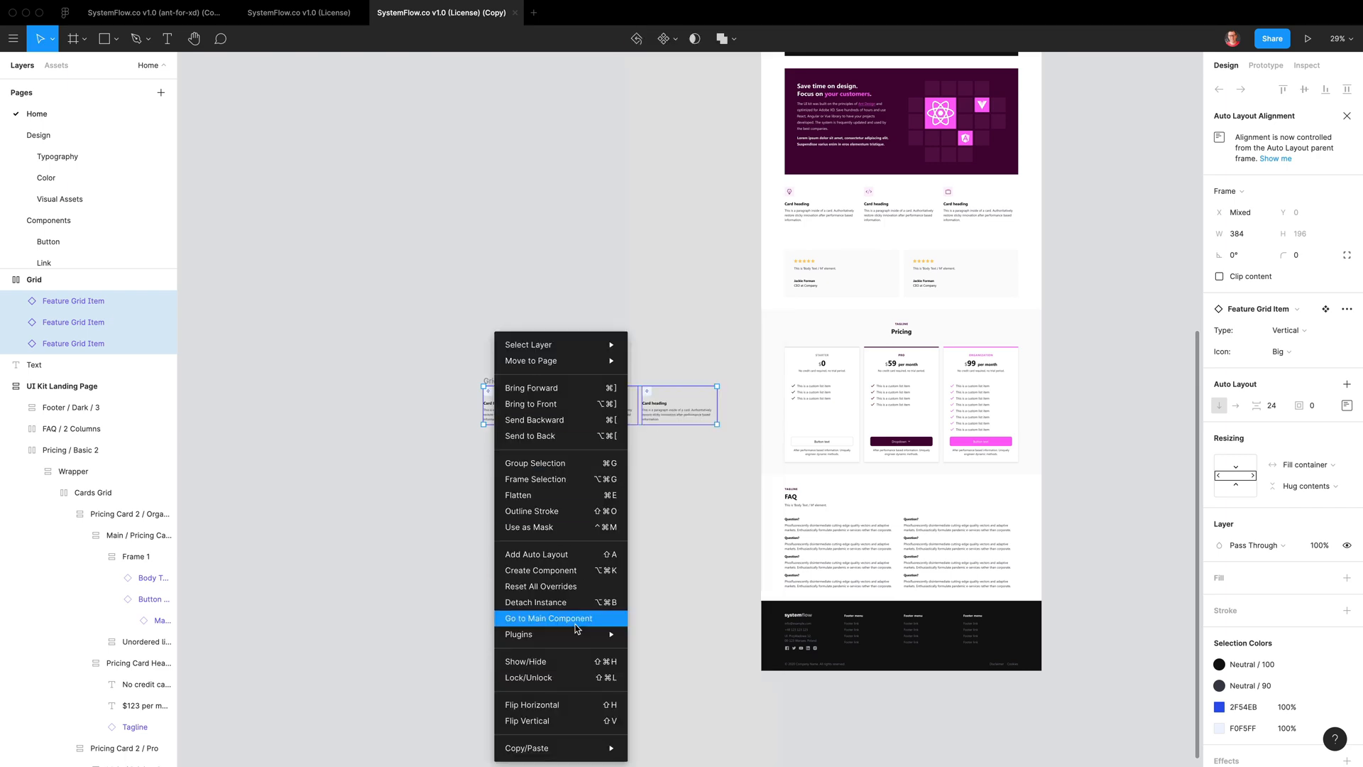
left_click(572, 613)
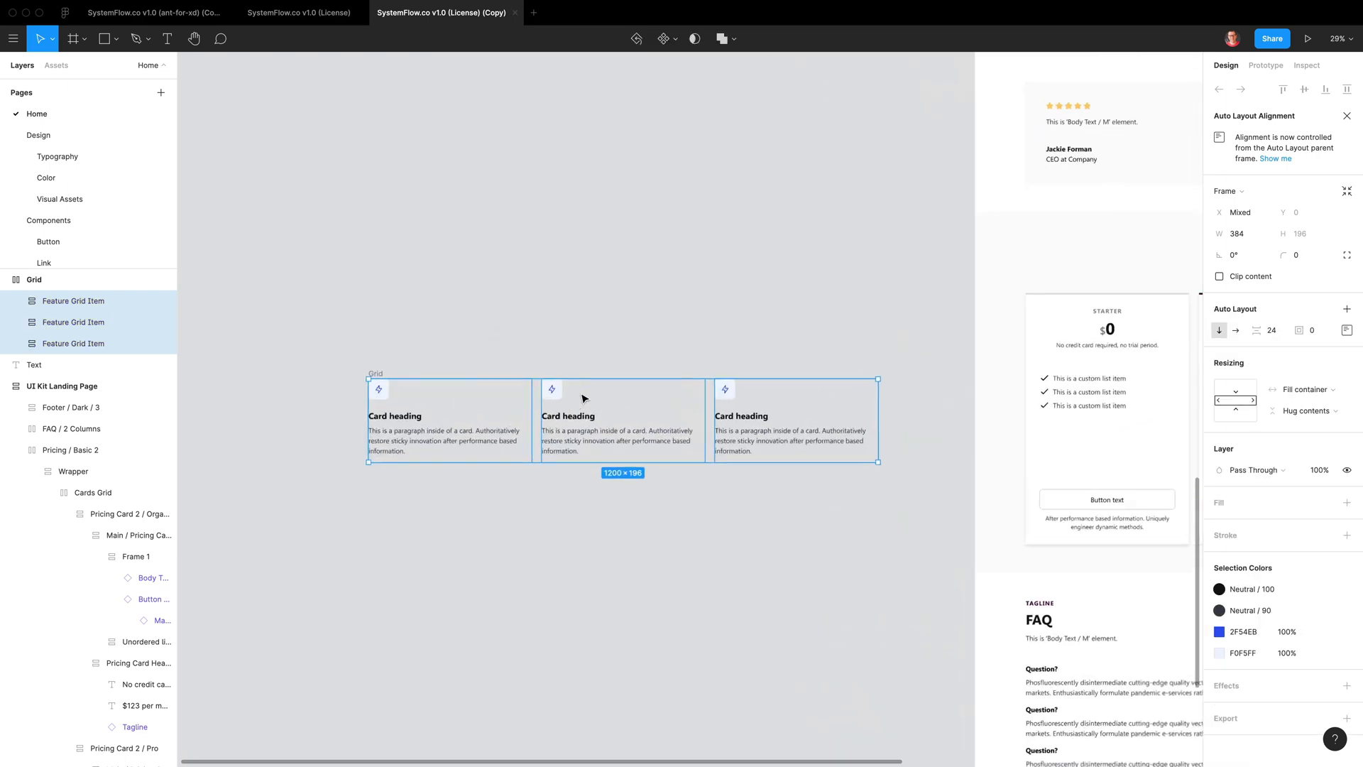
left_click(345, 336)
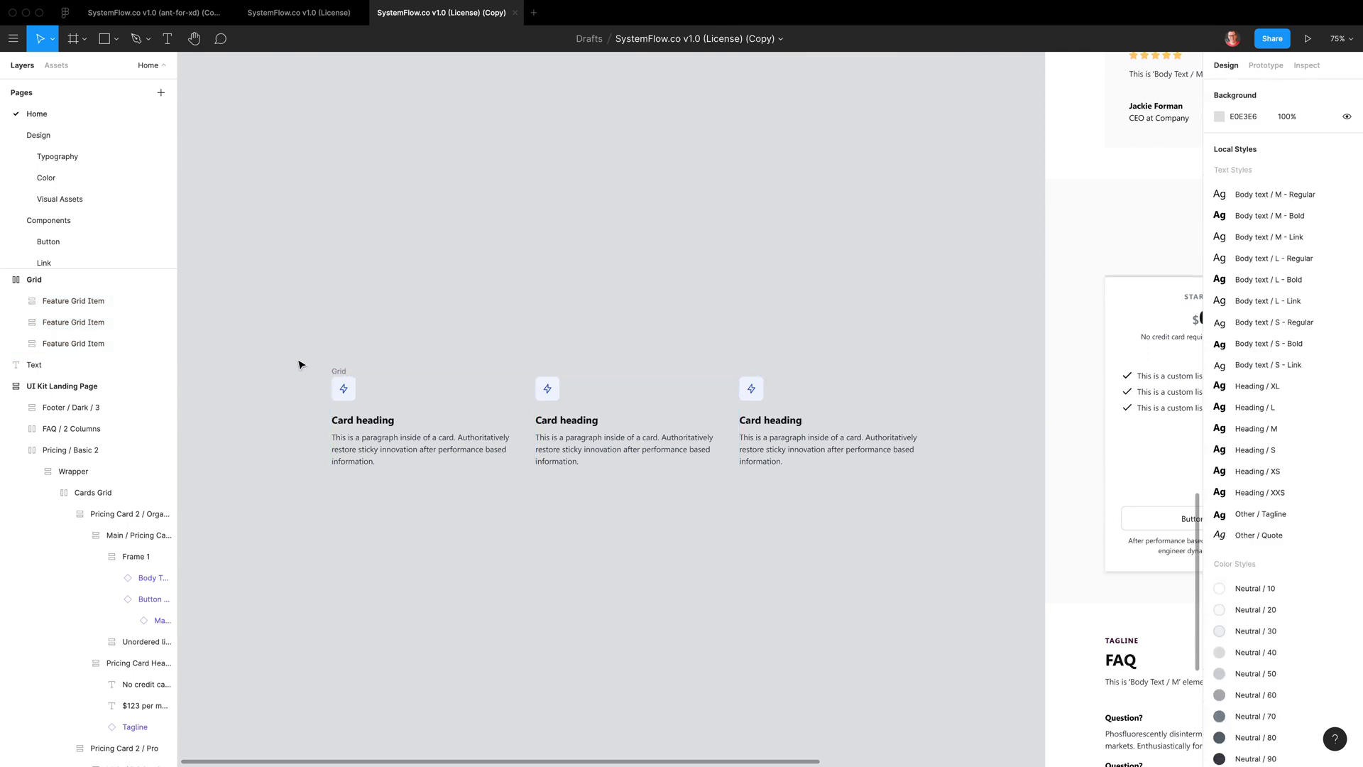
Swap the icon placeholders in all three feature items to lock_outline and resize the icons to 24 by 24
left_click_drag(299, 358, 795, 412)
left_click(1263, 314)
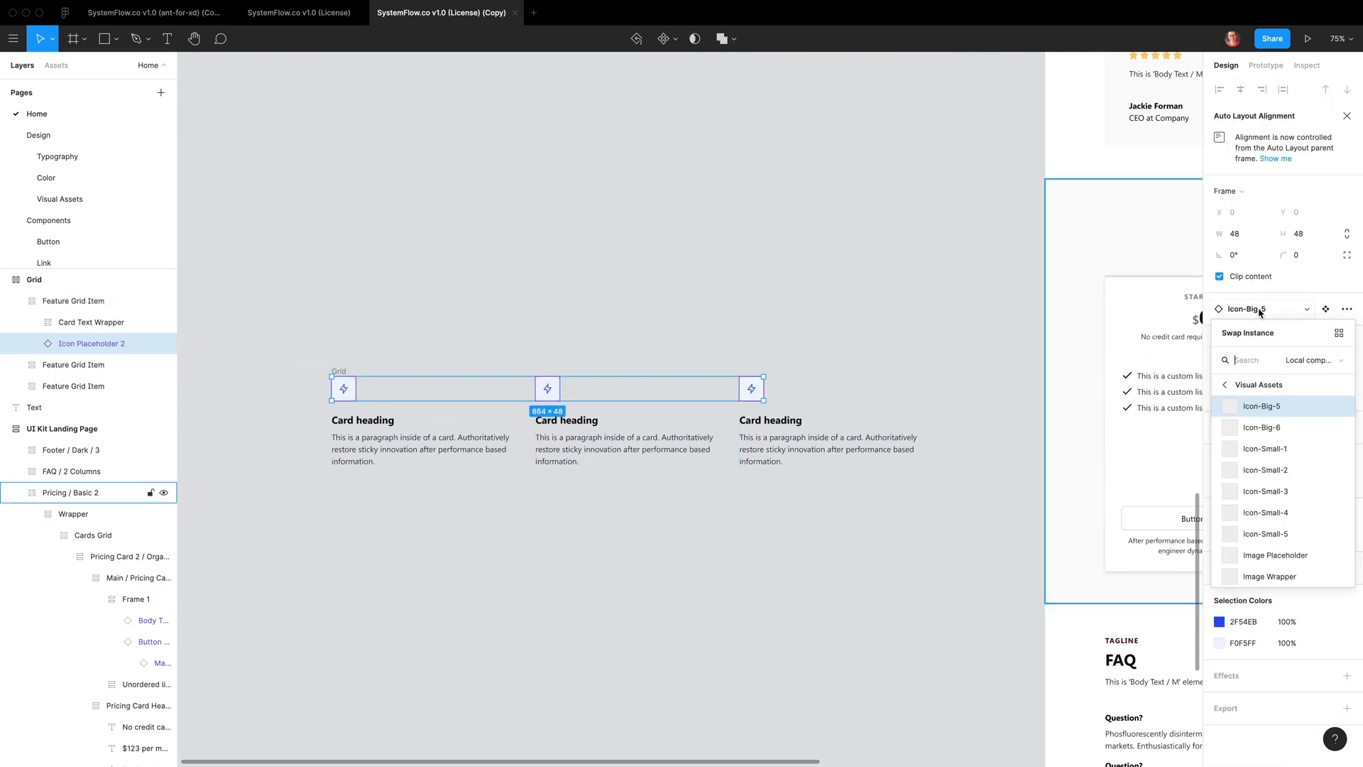
type("lock")
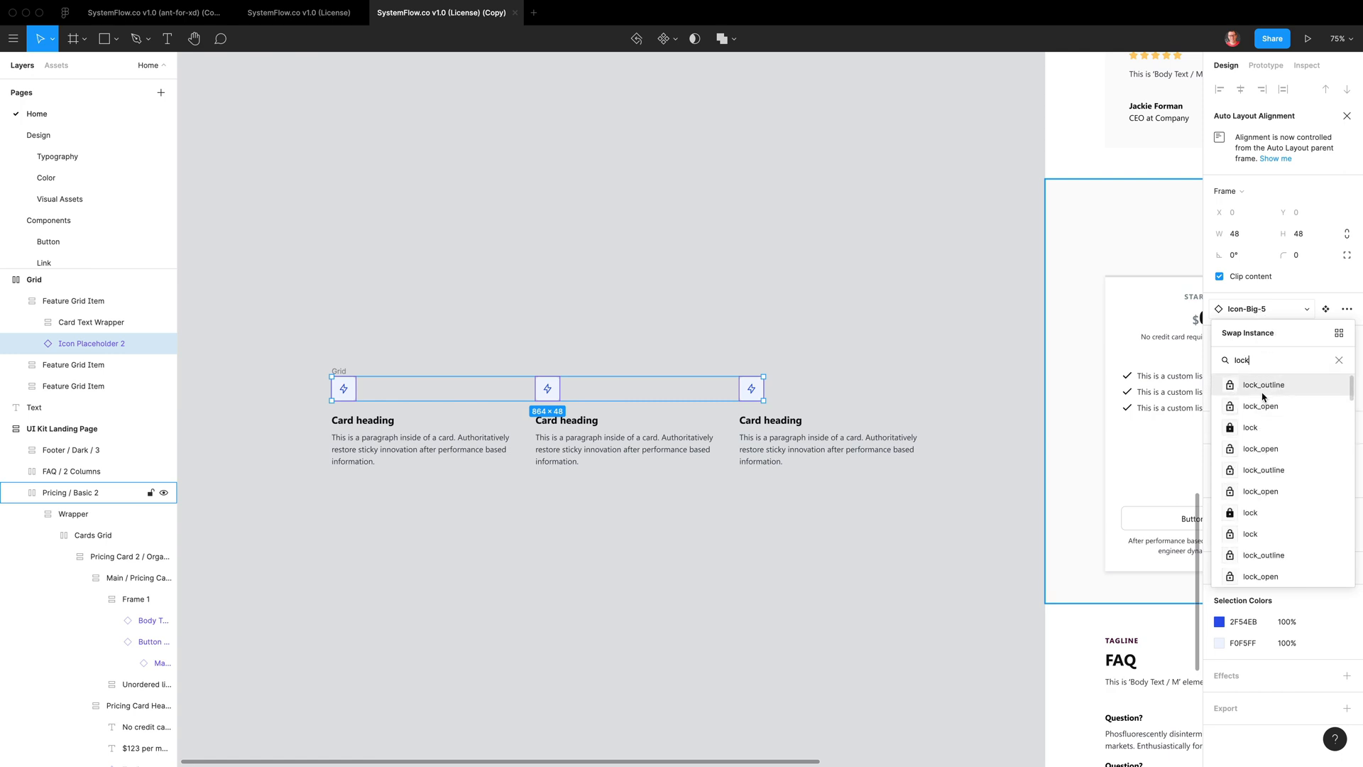
left_click(1262, 384)
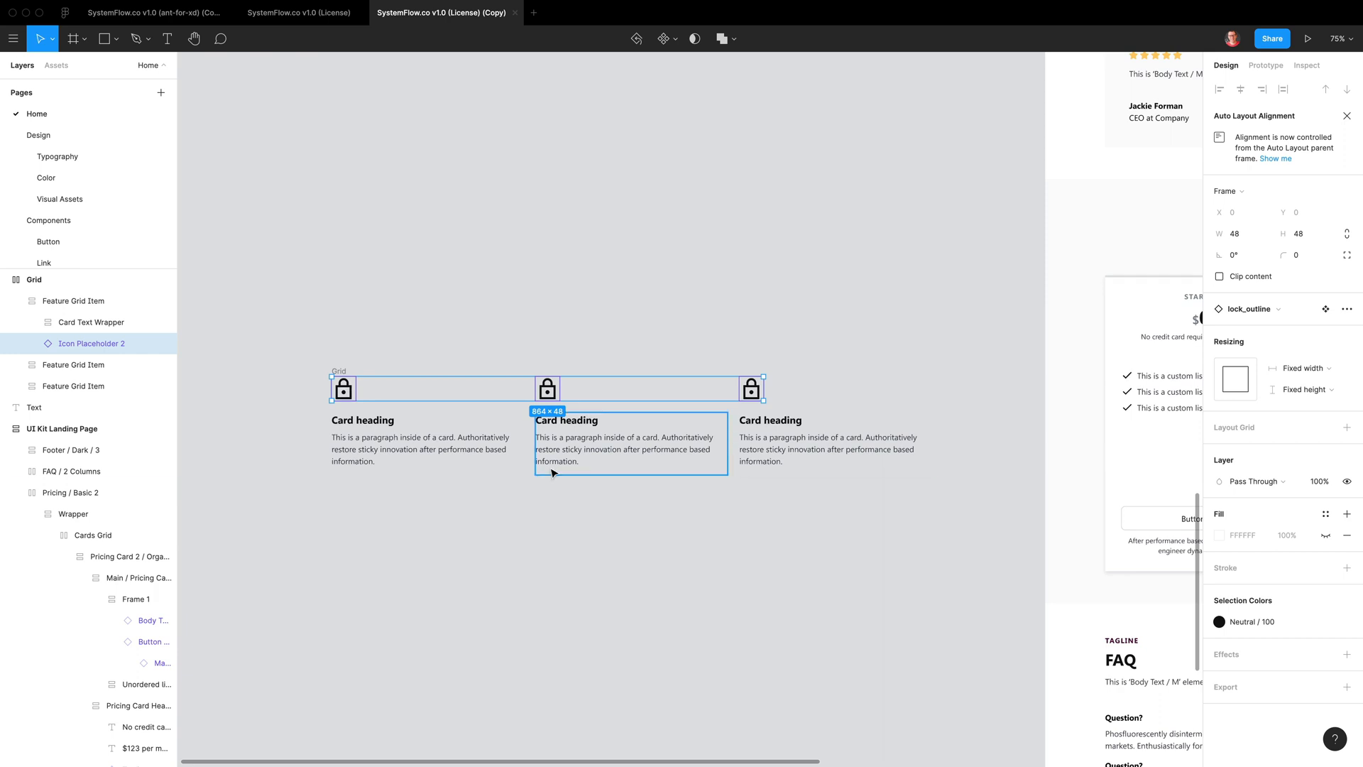
left_click(1244, 235)
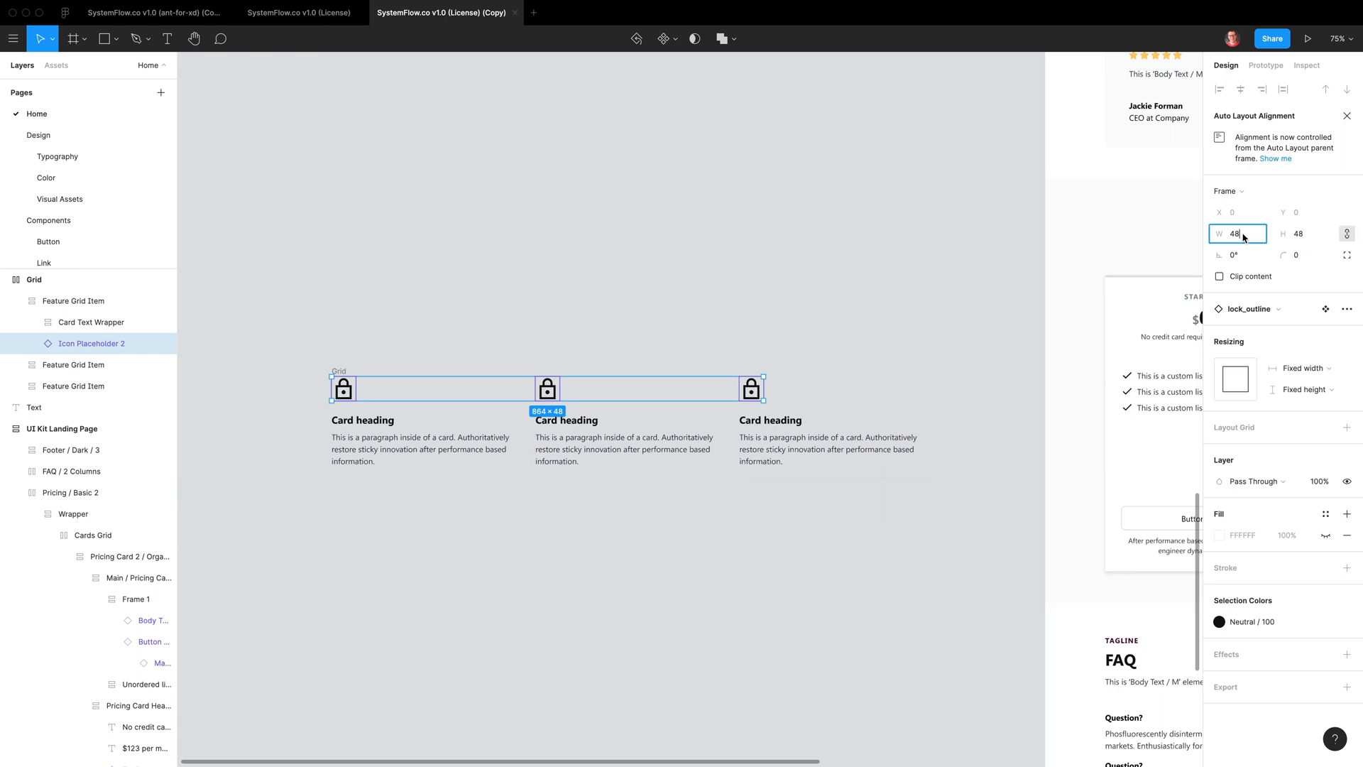
type("24")
key("Return")
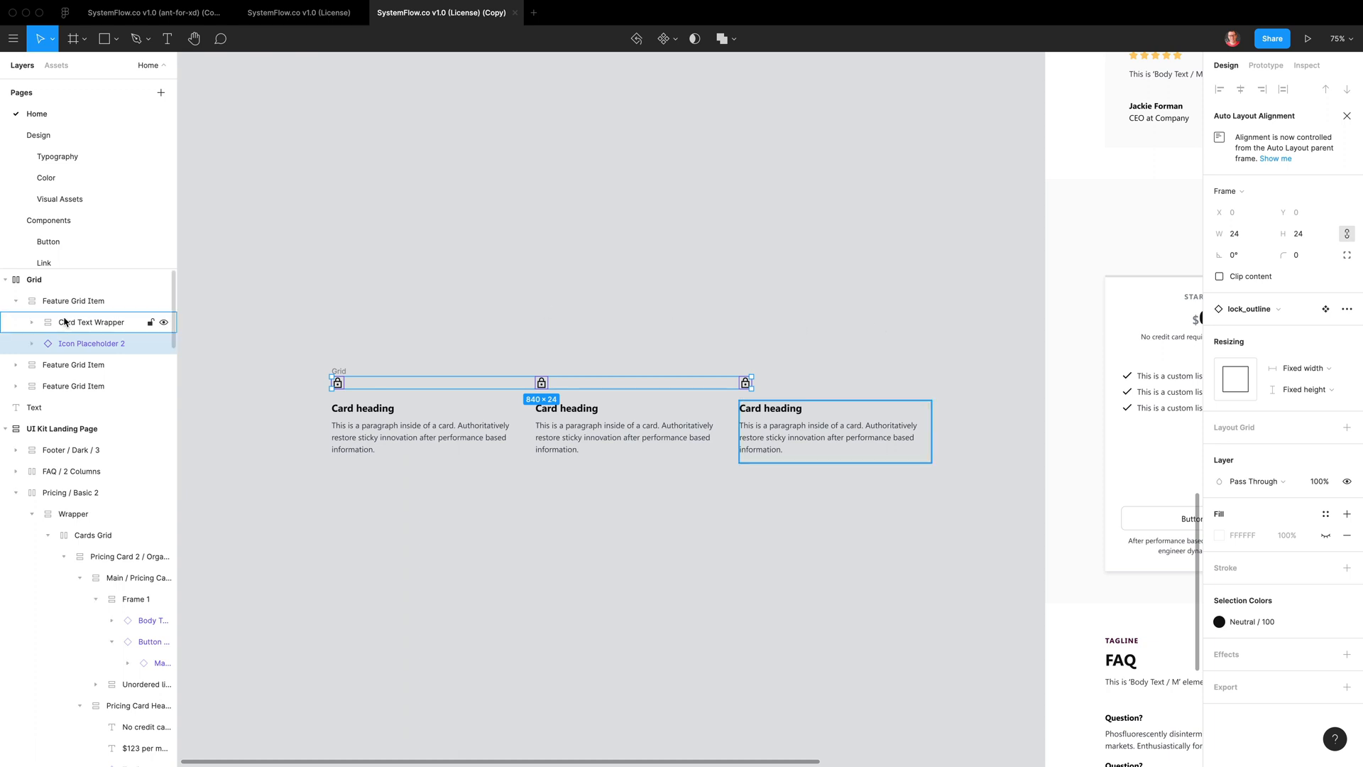
left_click(430, 331)
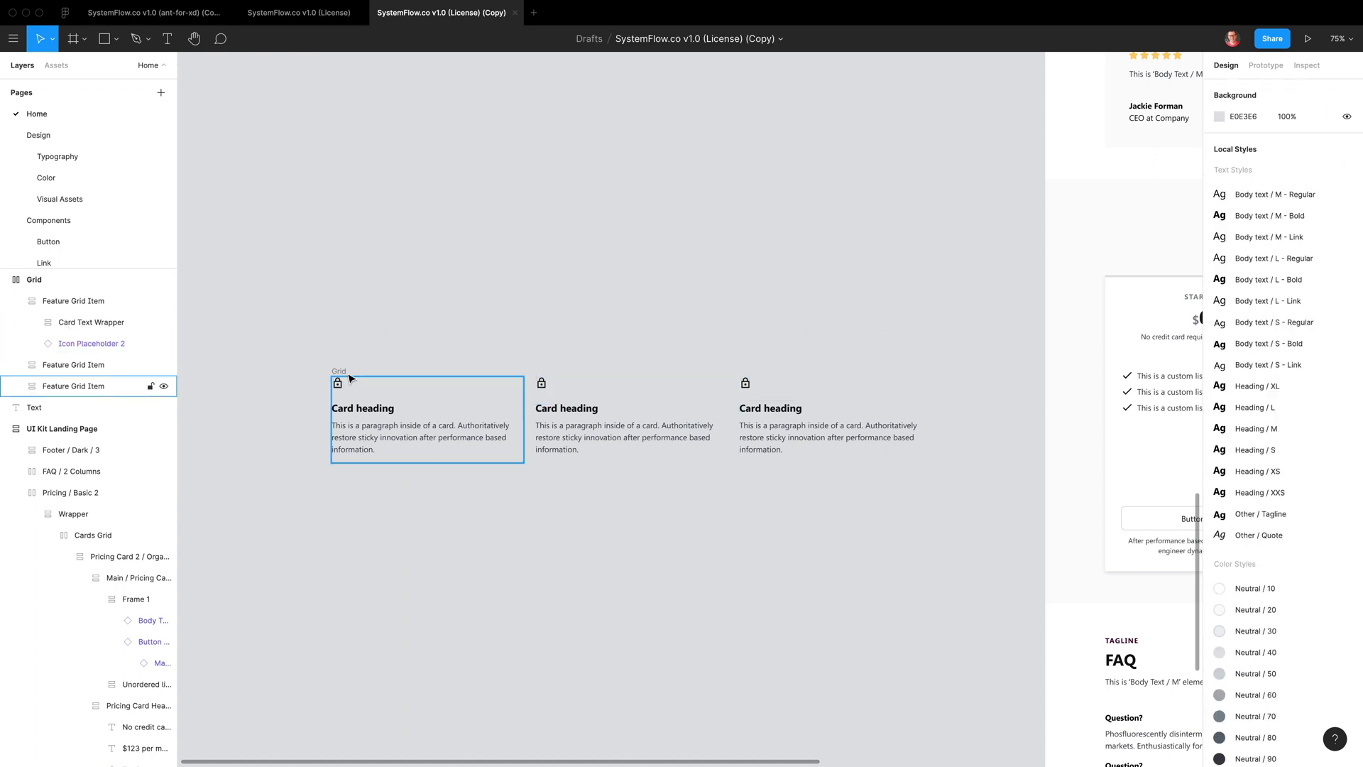
Set the auto layout alignment of all three Feature Grid Items to top center
left_click(34, 279)
key("Return")
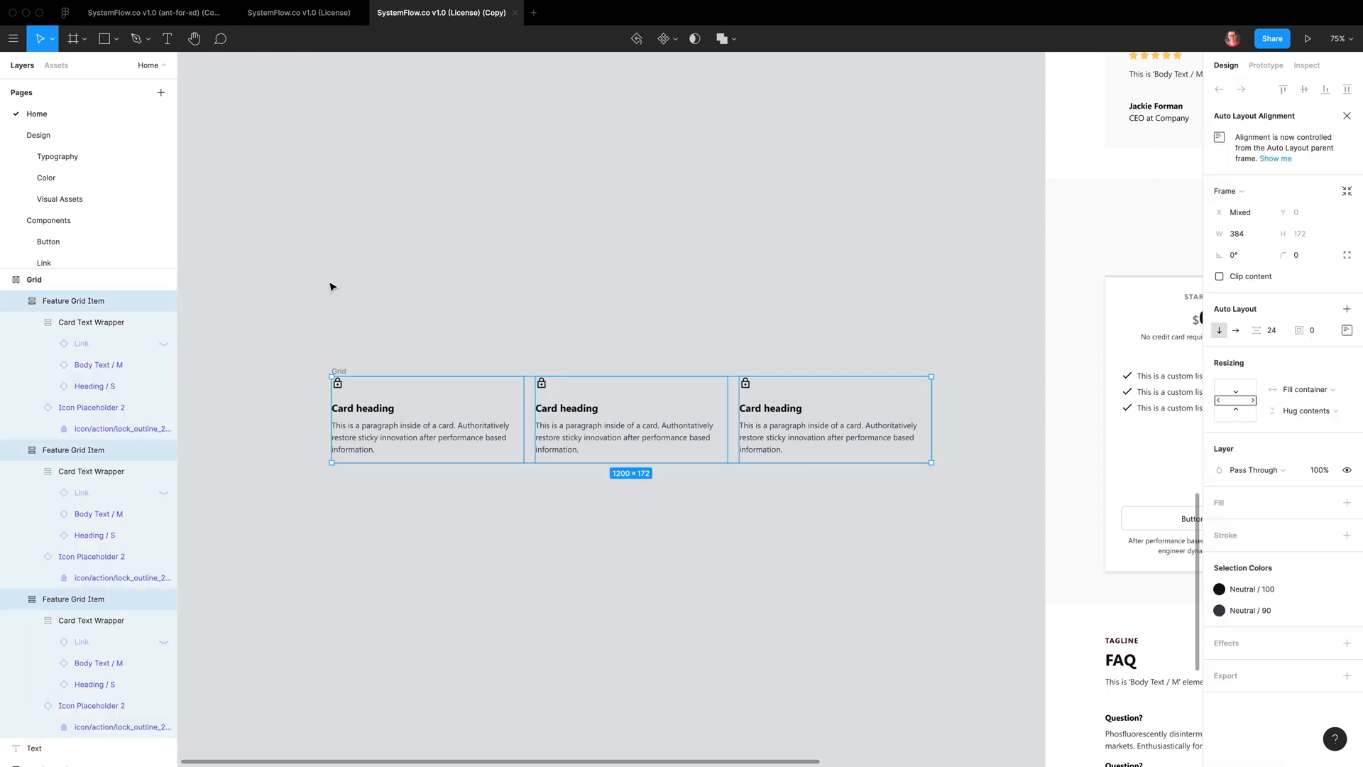
left_click(1346, 331)
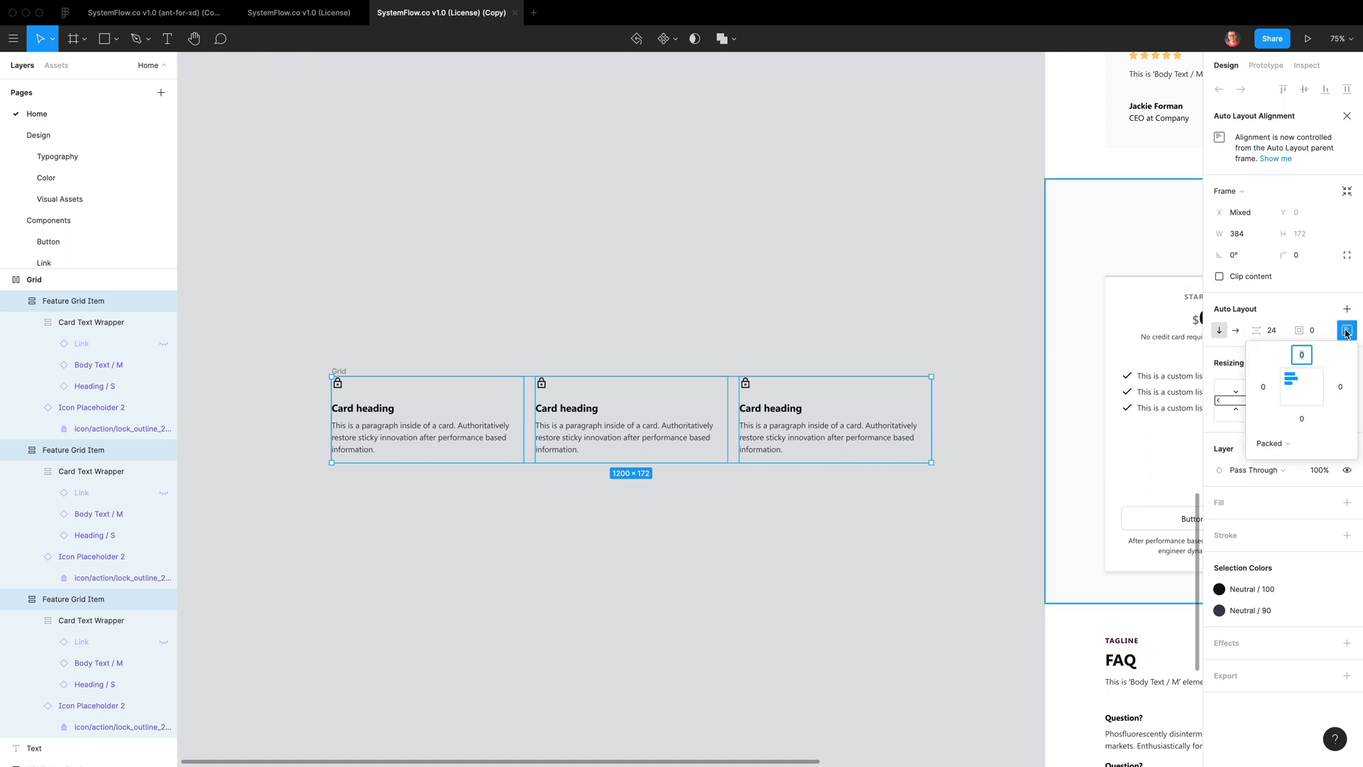
left_click(1303, 380)
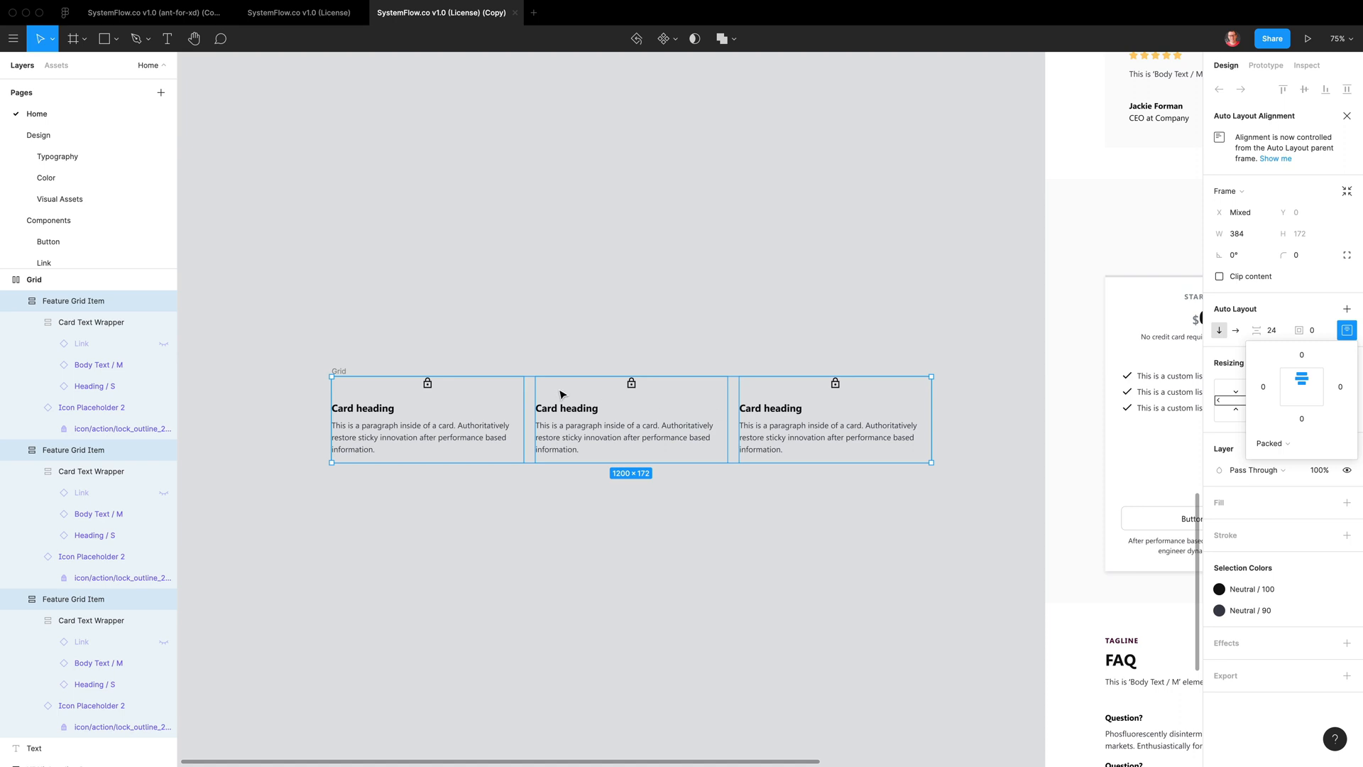
Delete the card heading from each of the three feature items in the Grid
double_click(367, 415)
double_click(377, 415)
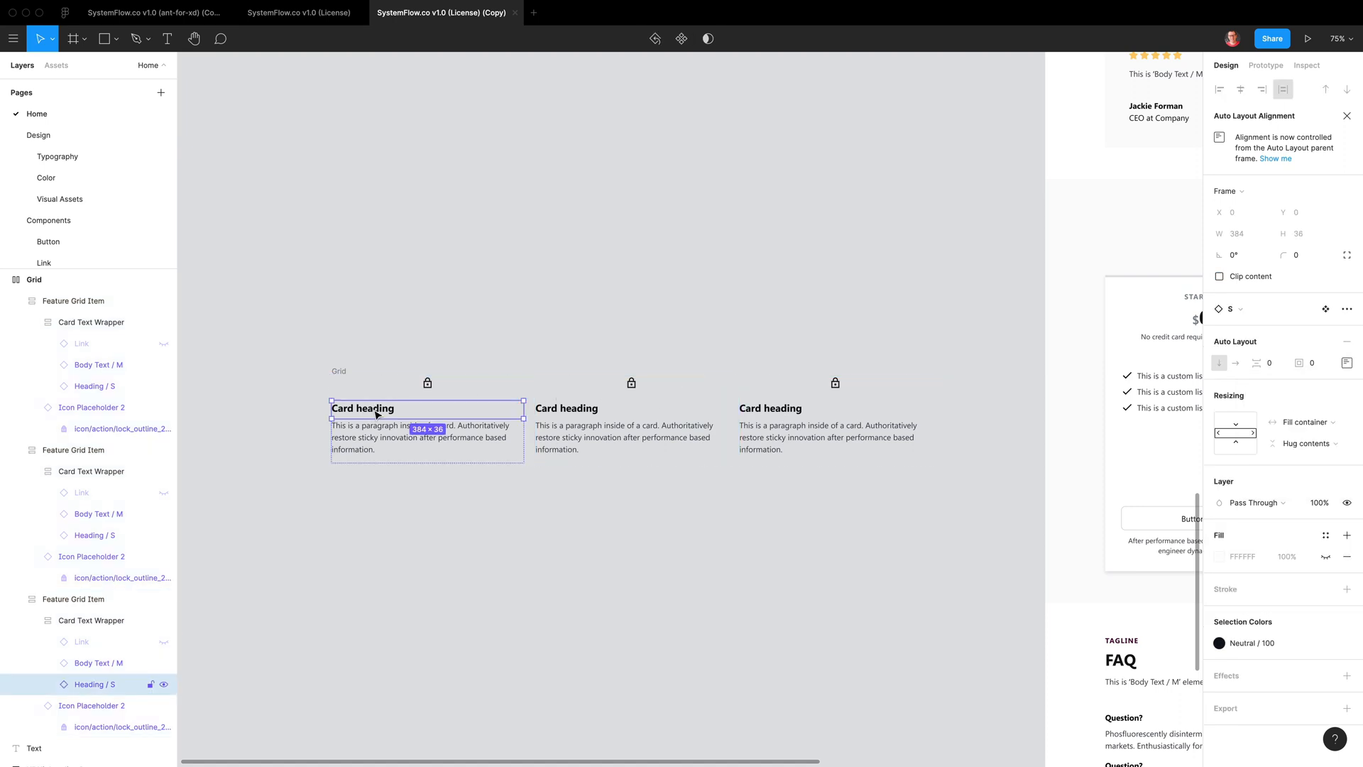
left_click_drag(381, 415, 575, 414)
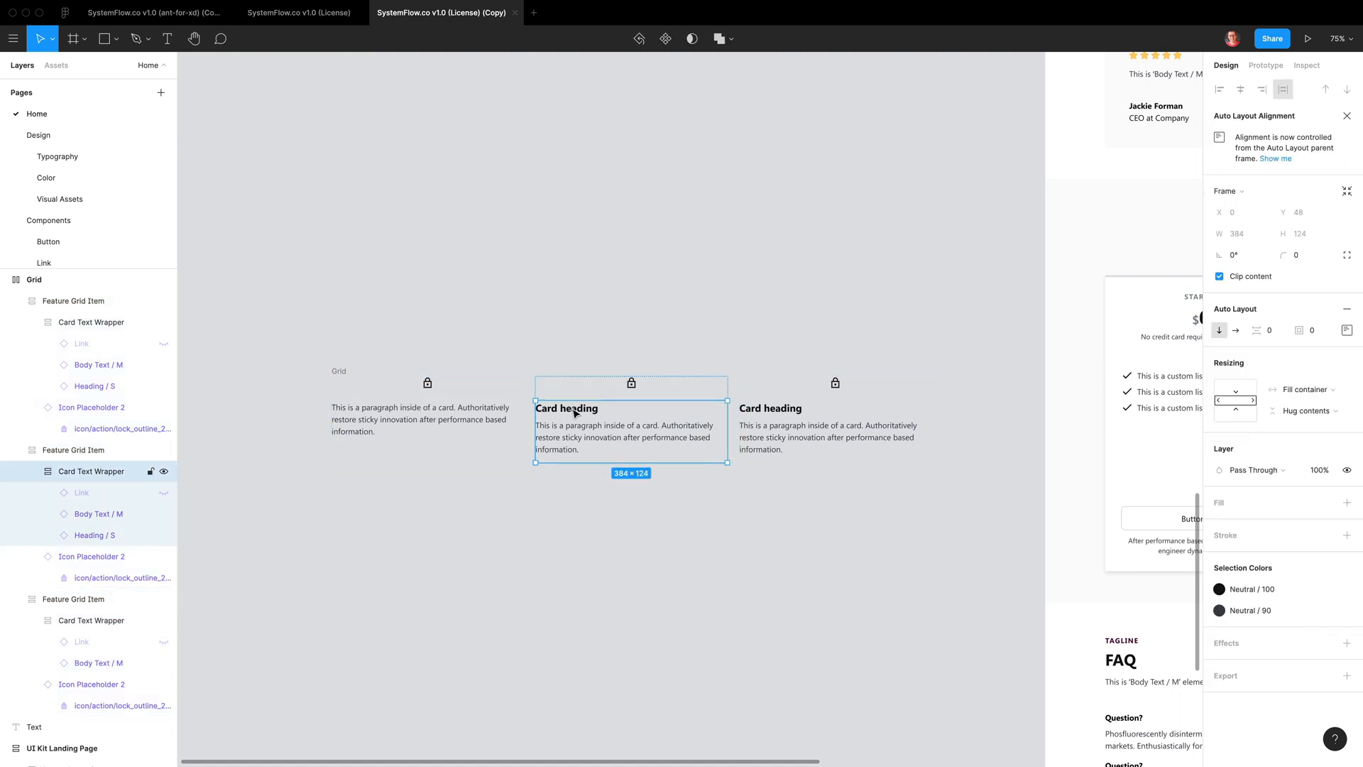
key("Delete")
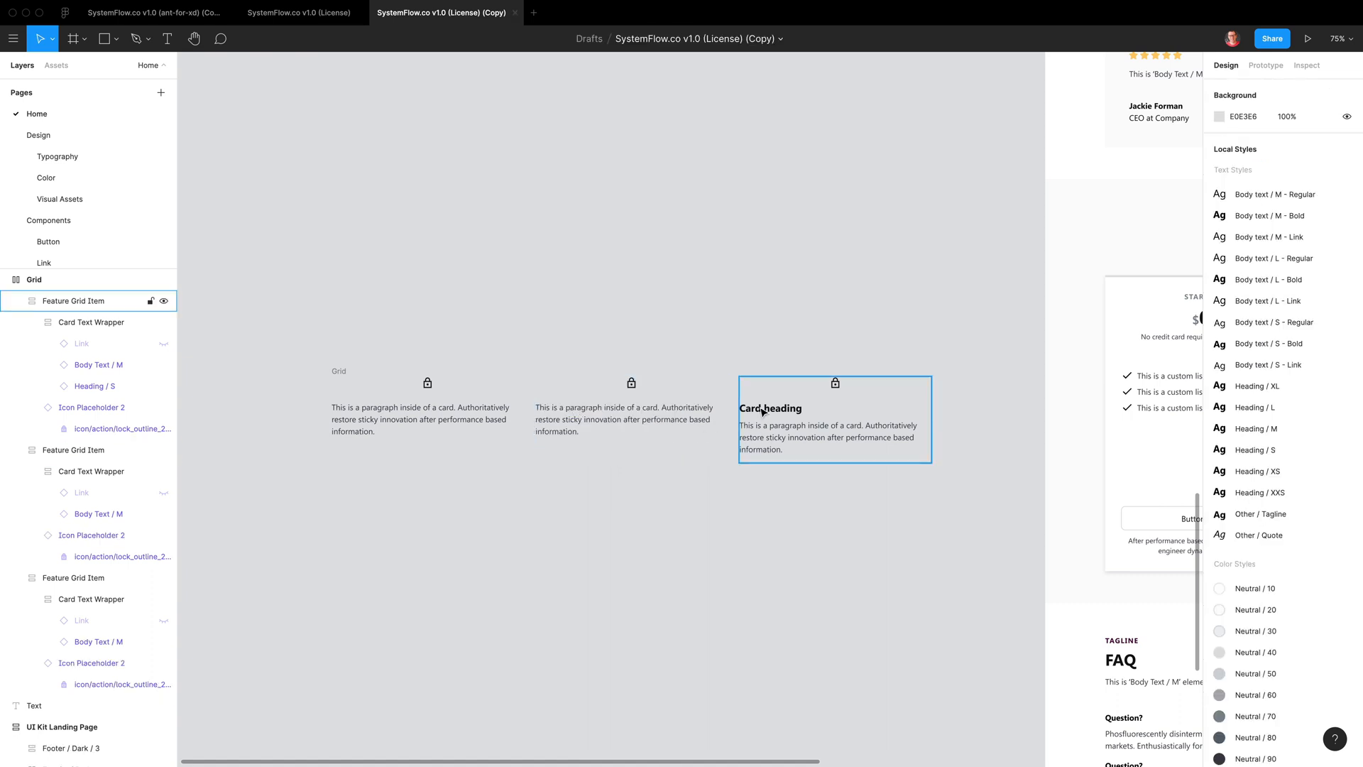
double_click(746, 408)
key("Delete")
Center-align the paragraph text in all three feature items of the Grid
left_click(777, 420)
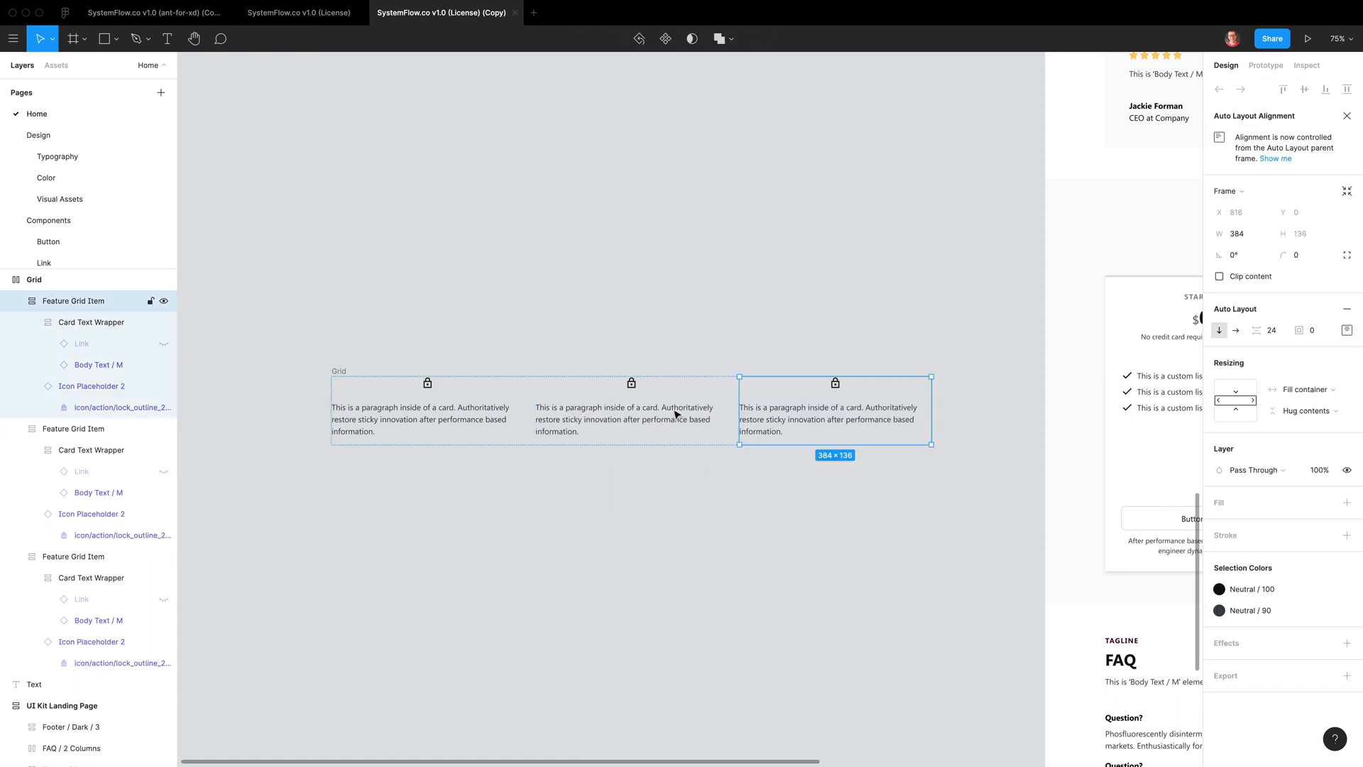
left_click(381, 411)
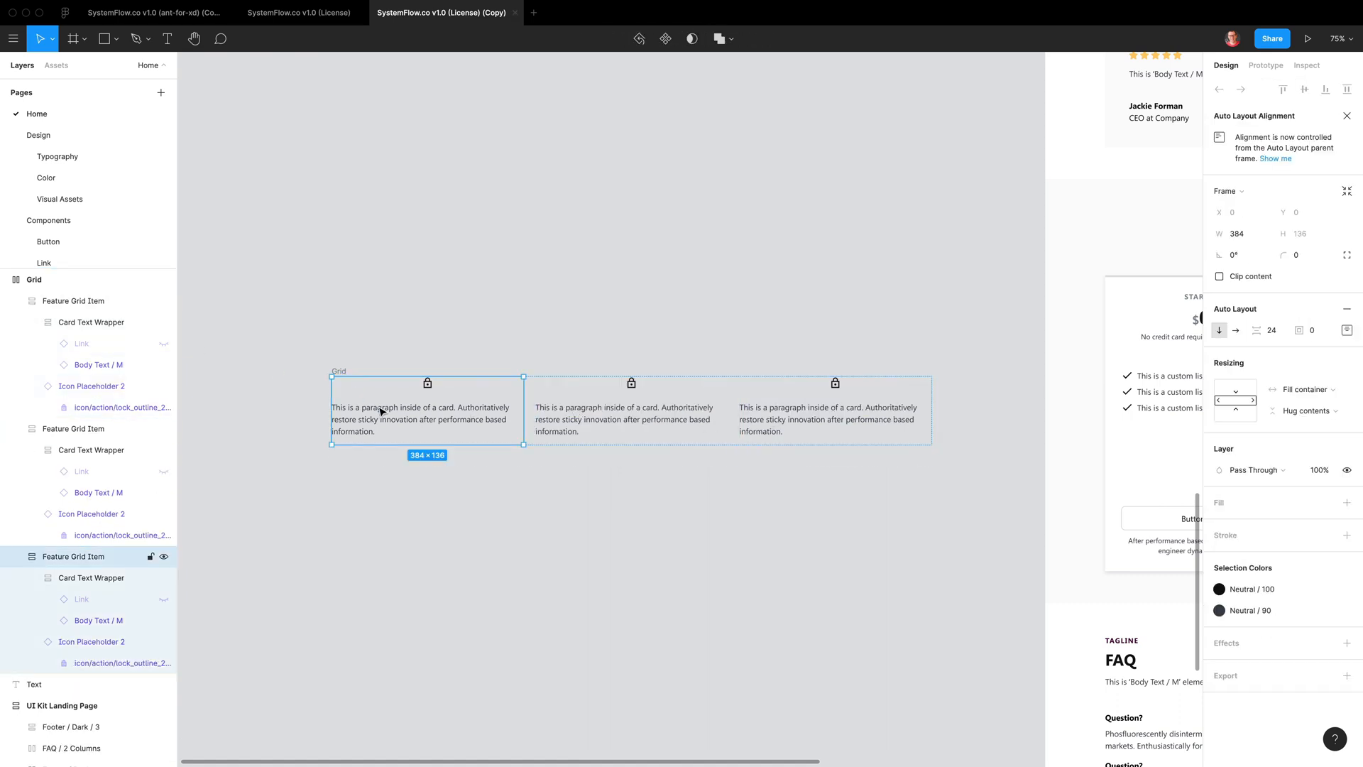
left_click(89, 301)
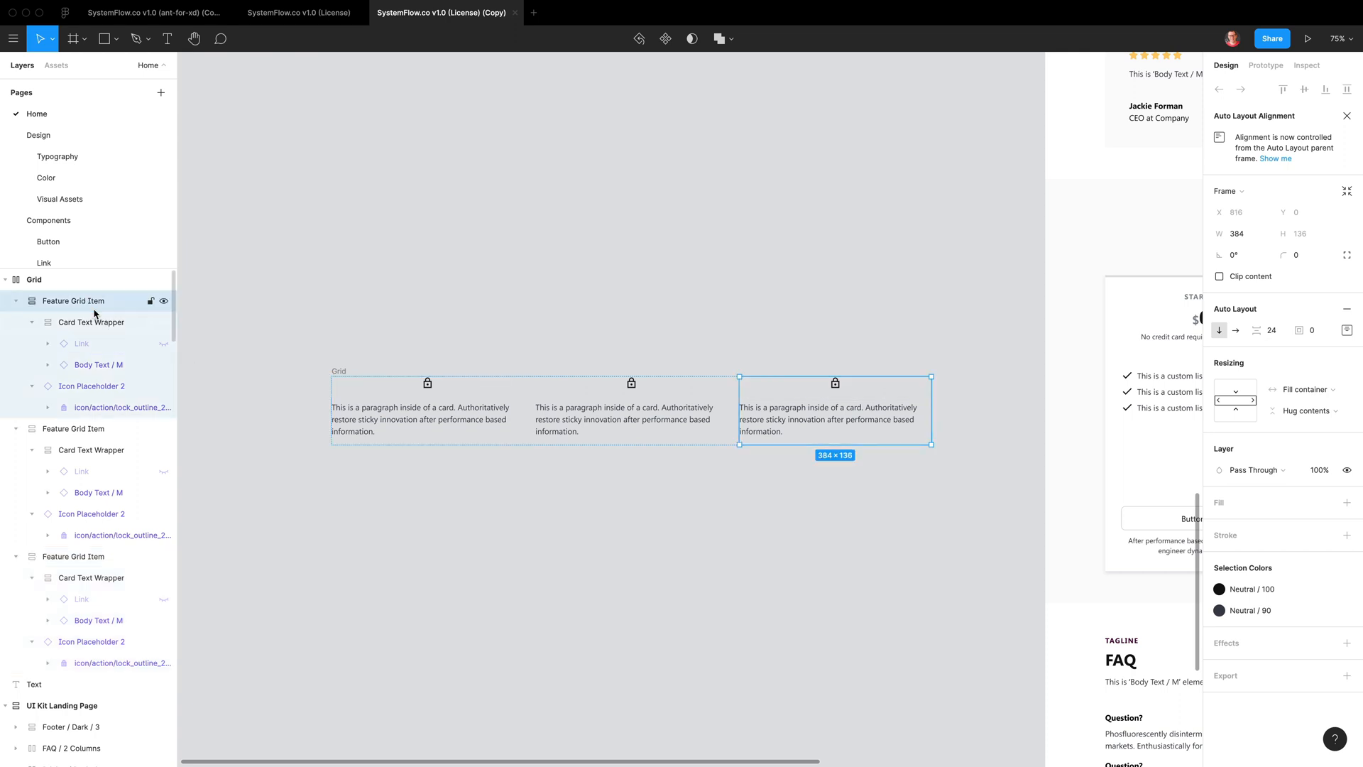
key("shift+Return")
key("Return")
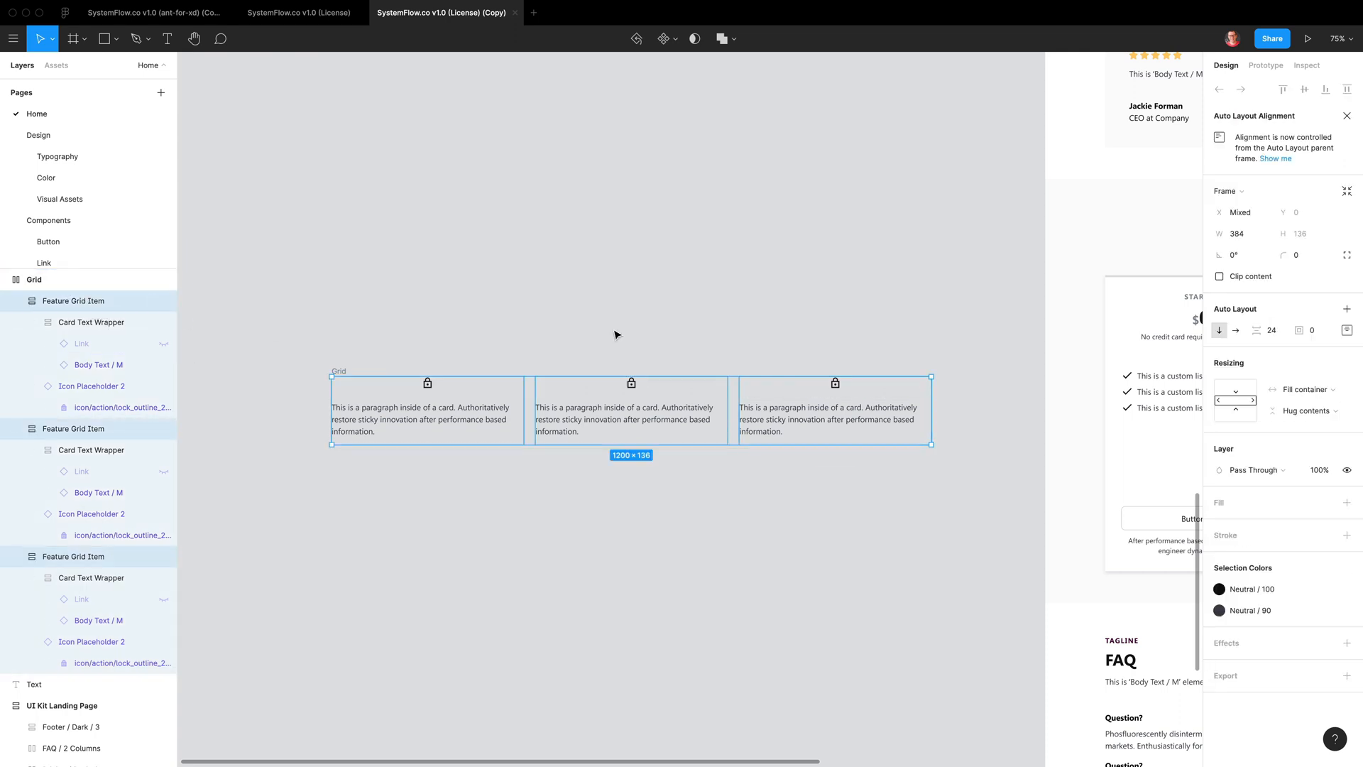
key("Return")
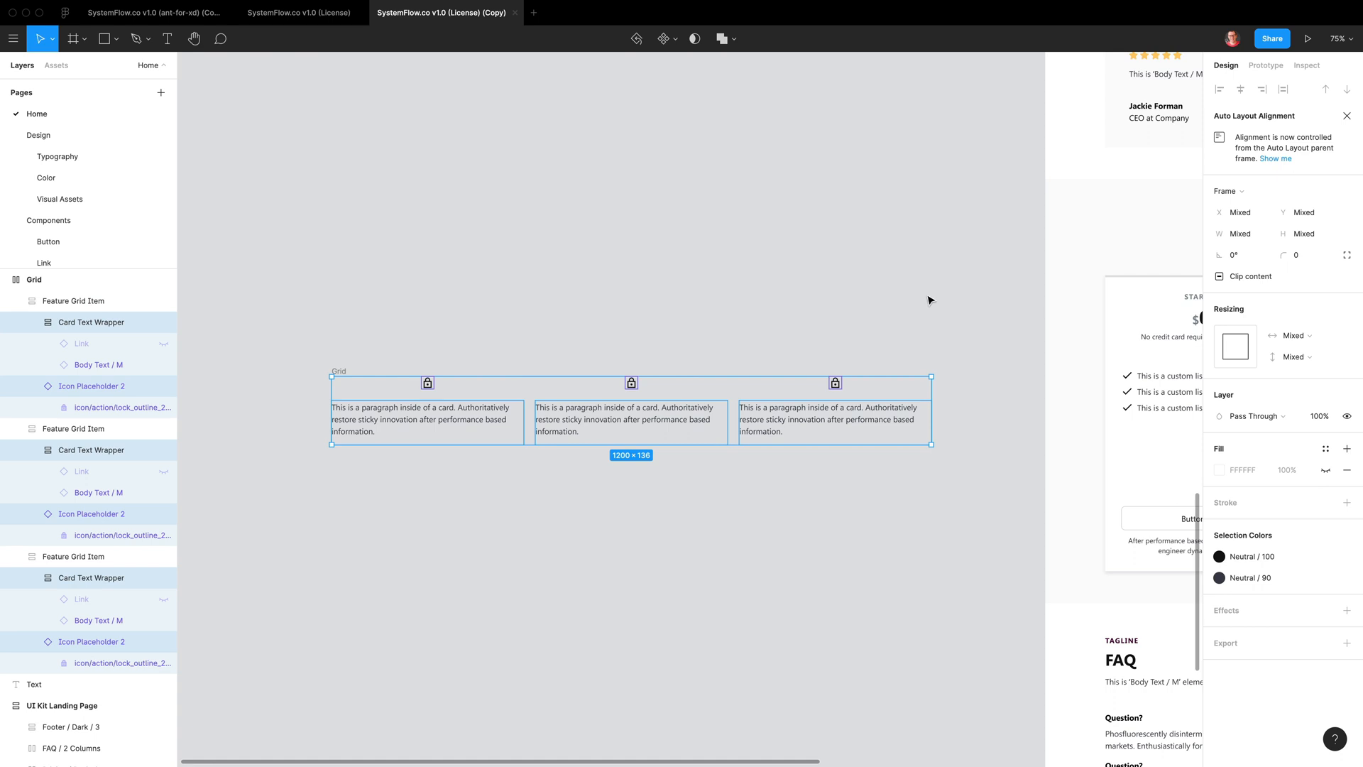
key("Return")
left_click(1235, 380)
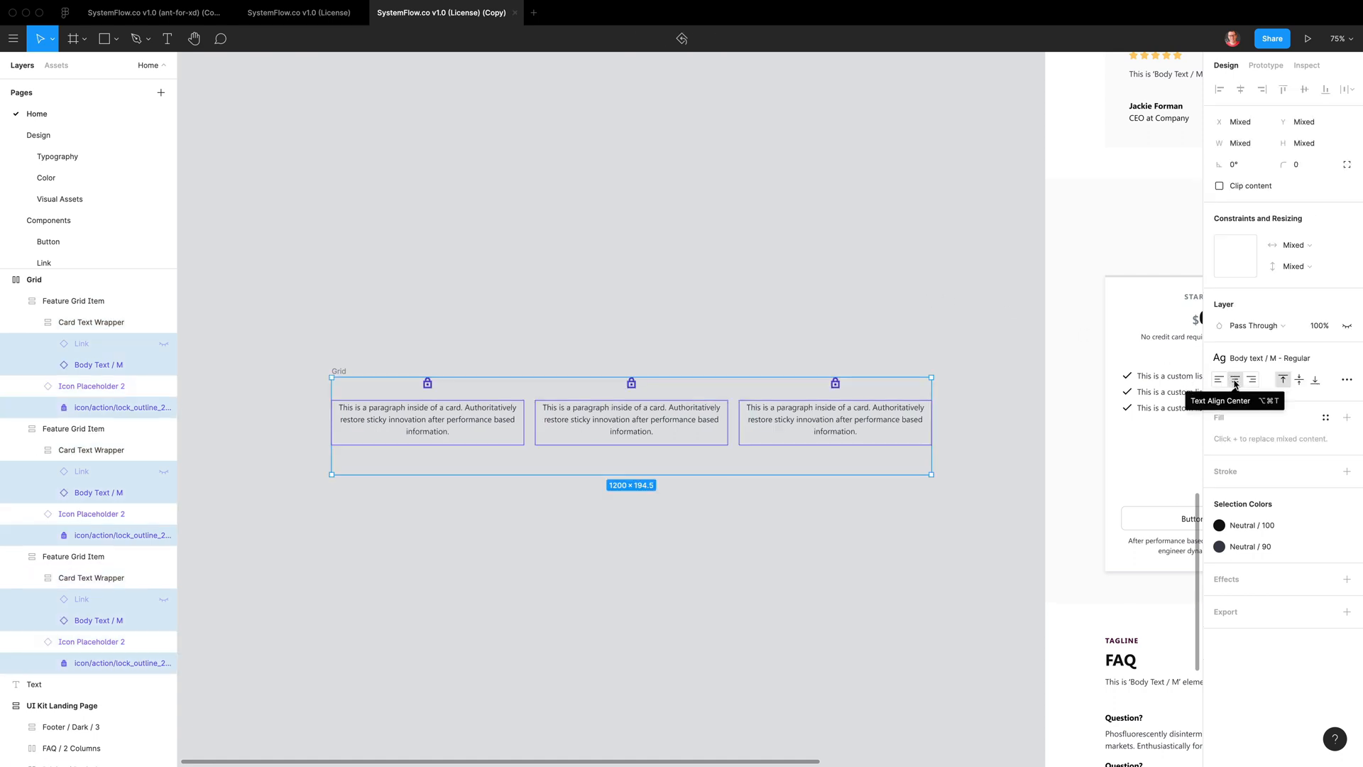
left_click(620, 301)
Copy the finished Grid and paste it into the Wrapper of the Pricing / Basic 2 section
left_click(340, 370)
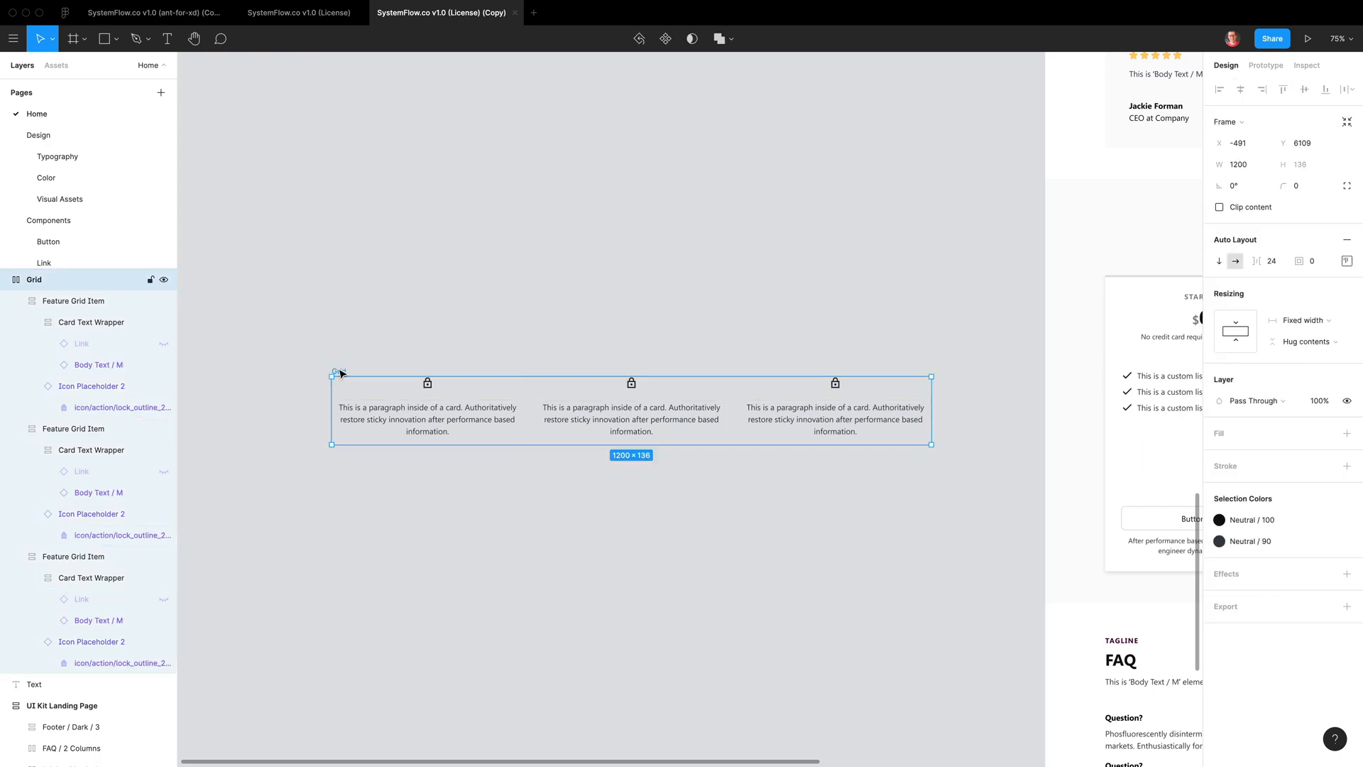
scroll(589, 479, "right", 10)
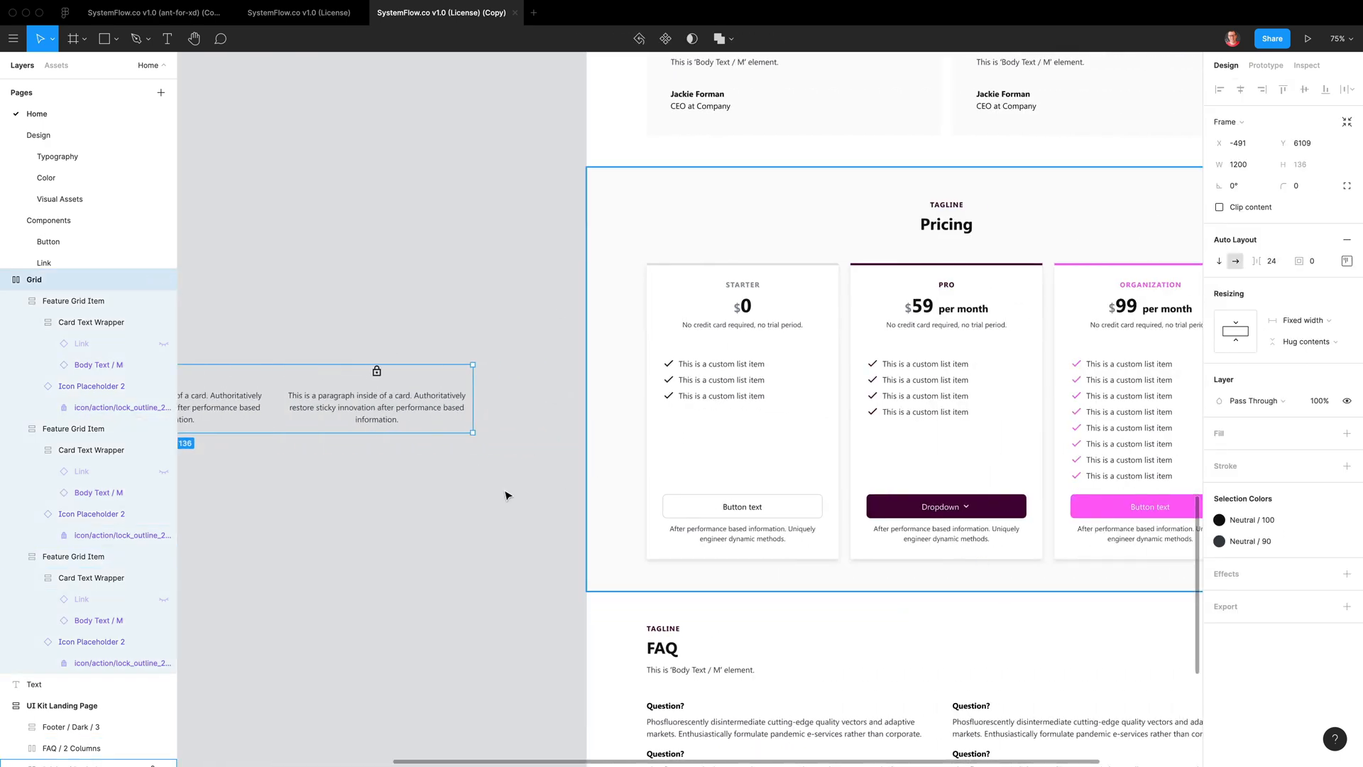
scroll(440, 479, "left", 7)
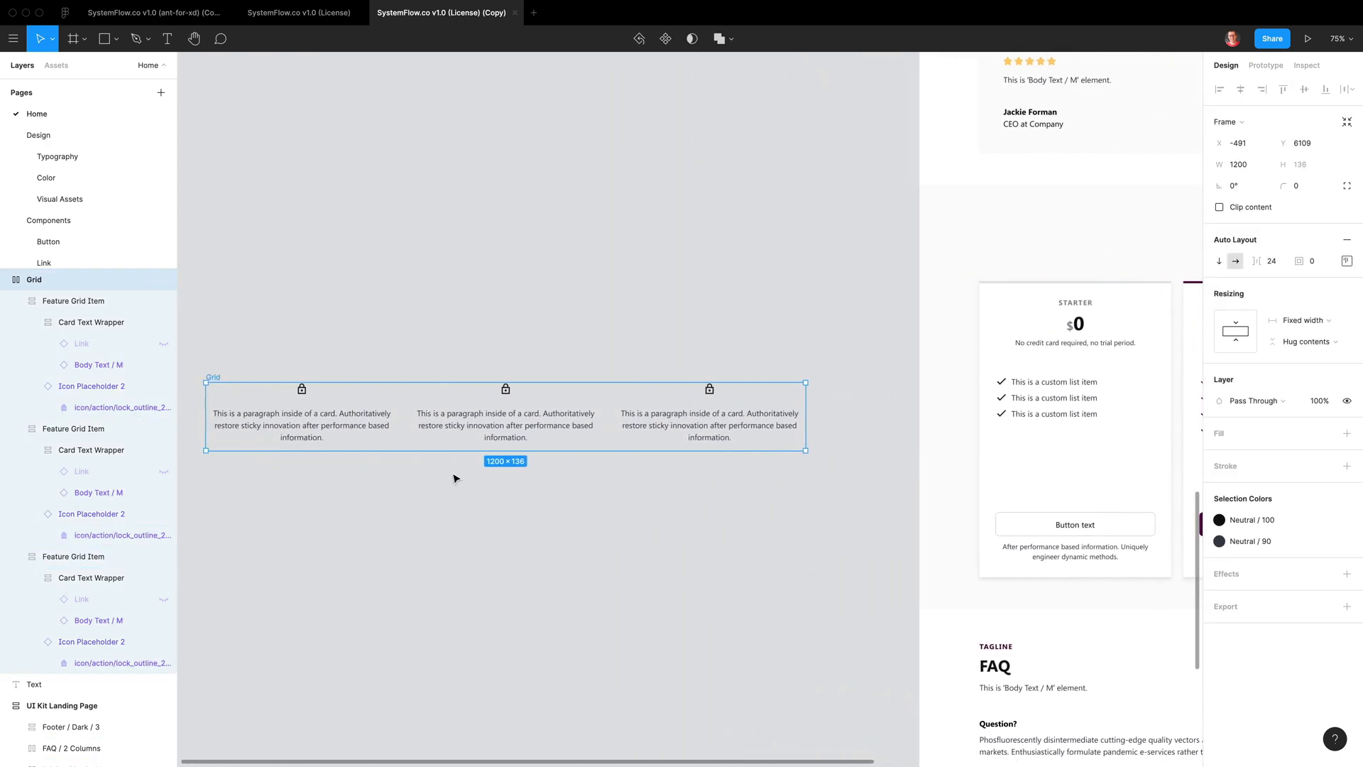
left_click(999, 300)
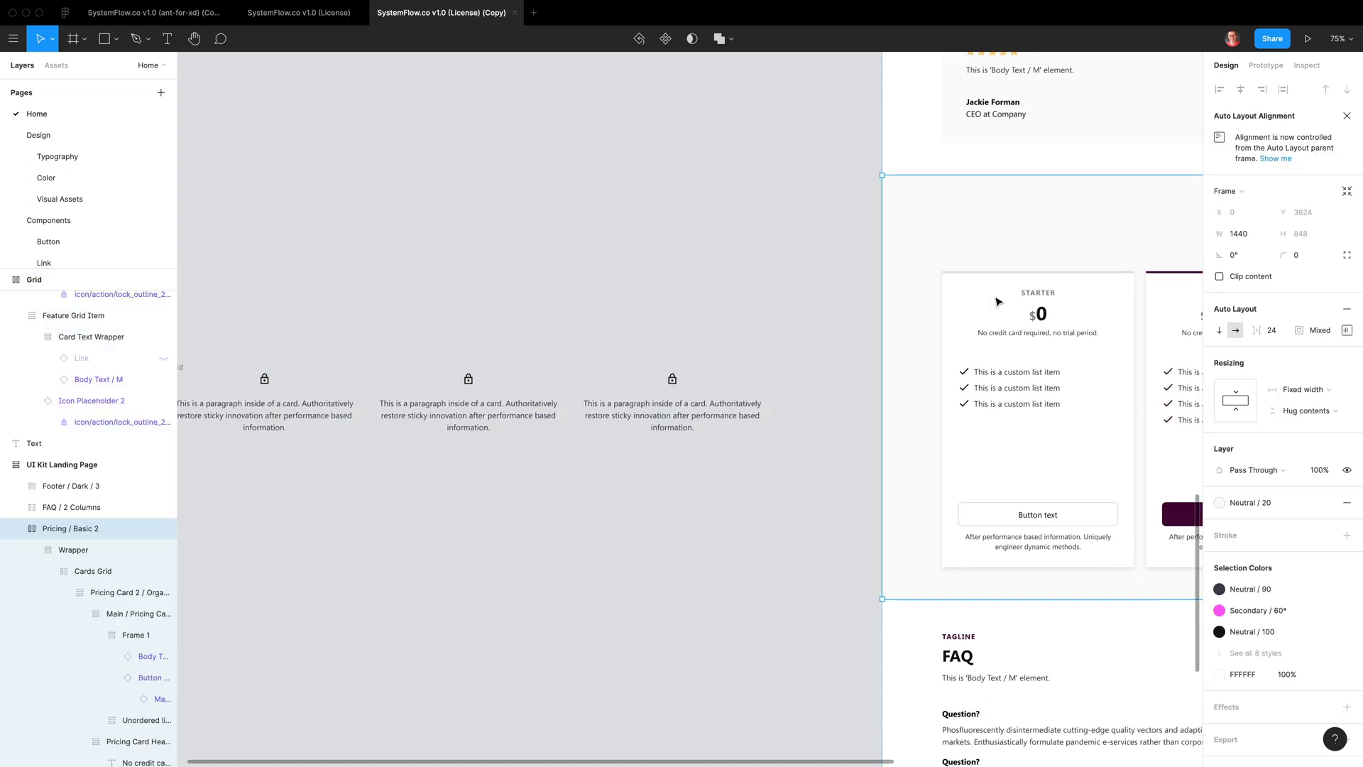
scroll(497, 497, "right", 2)
left_click(99, 551)
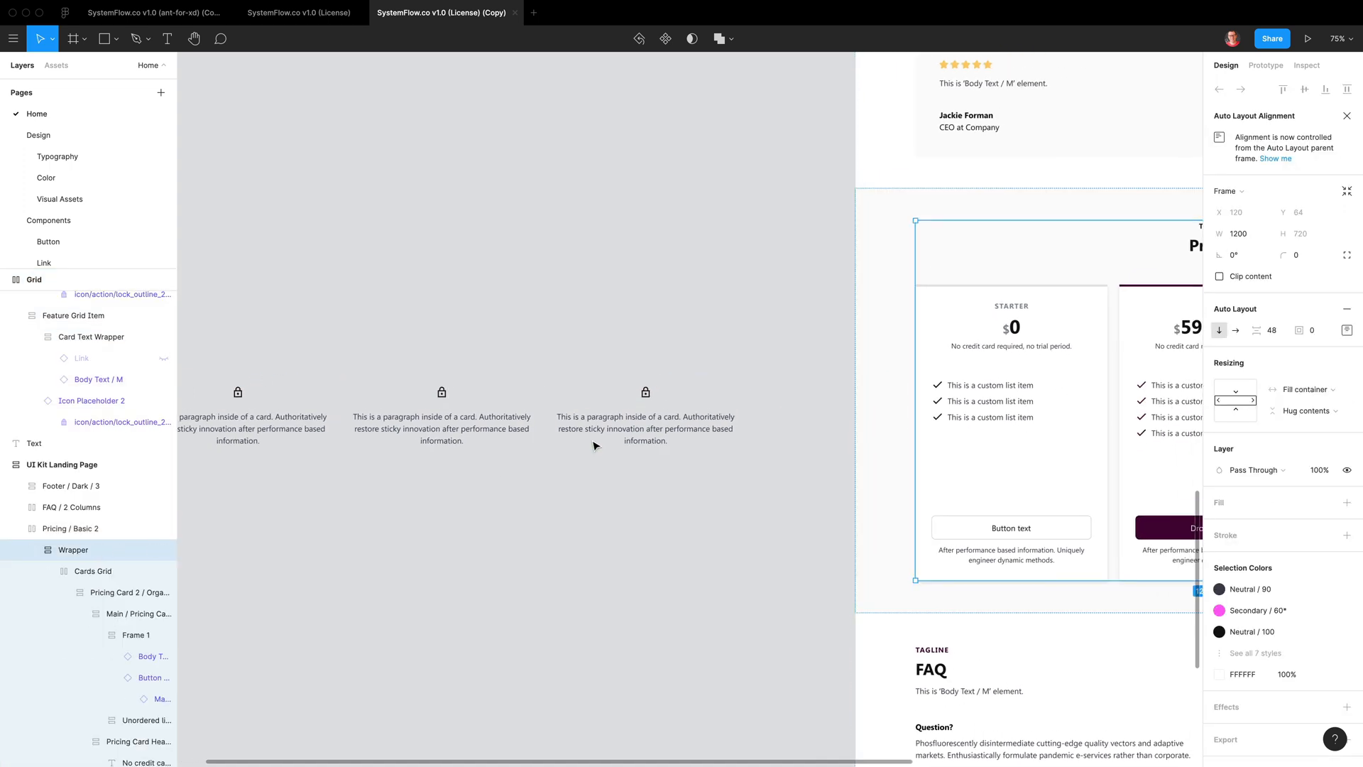
key("ctrl+v")
scroll(665, 438, "right", 9)
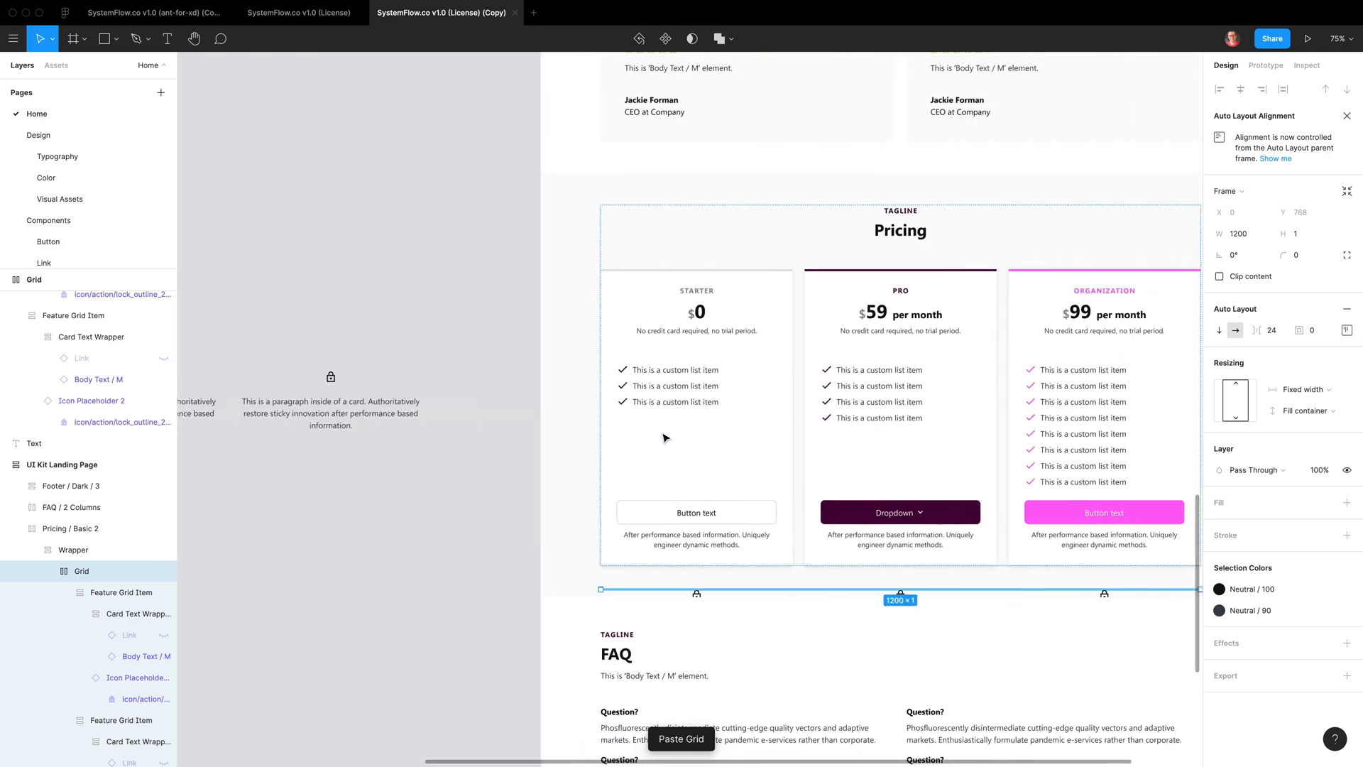
Set the pasted Grid's vertical resizing to Hug contents and its horizontal resizing to Fill container
scroll(859, 497, "down", 1)
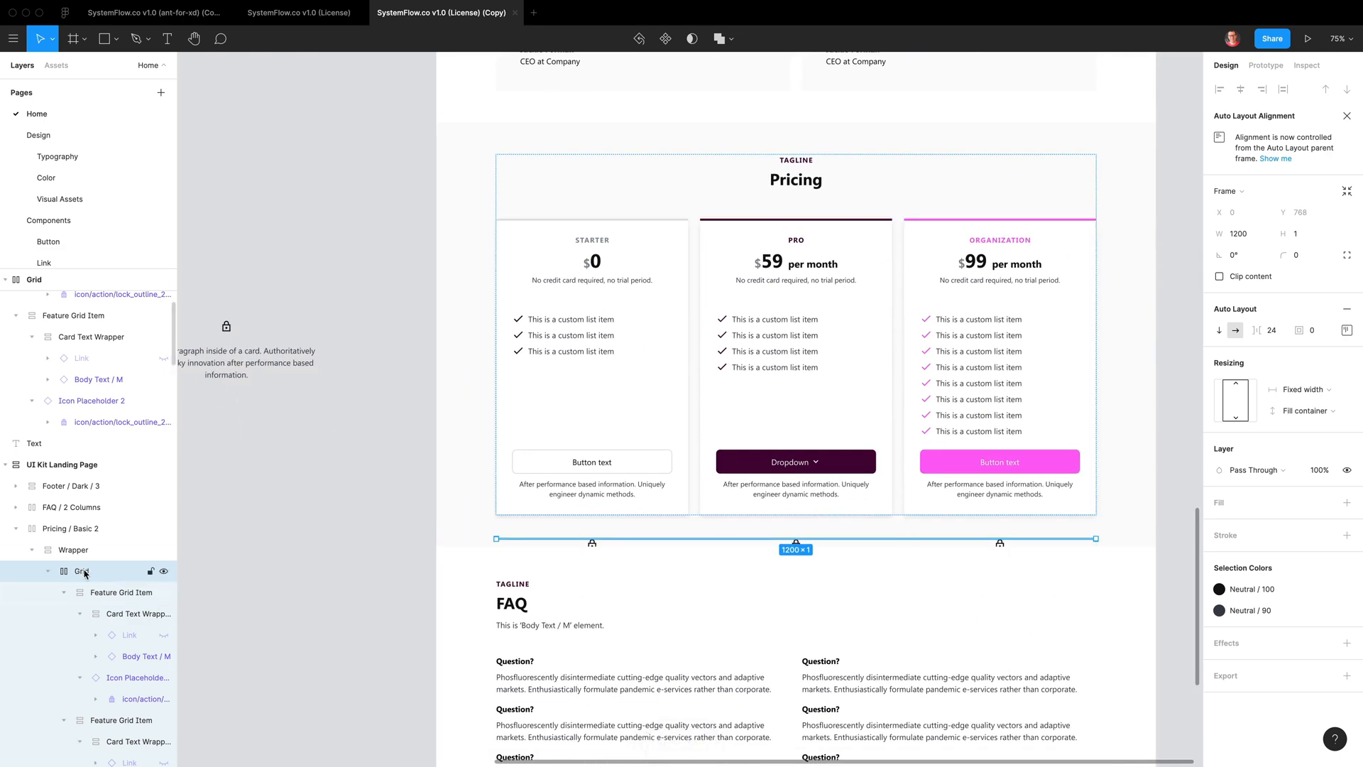
left_click(1300, 415)
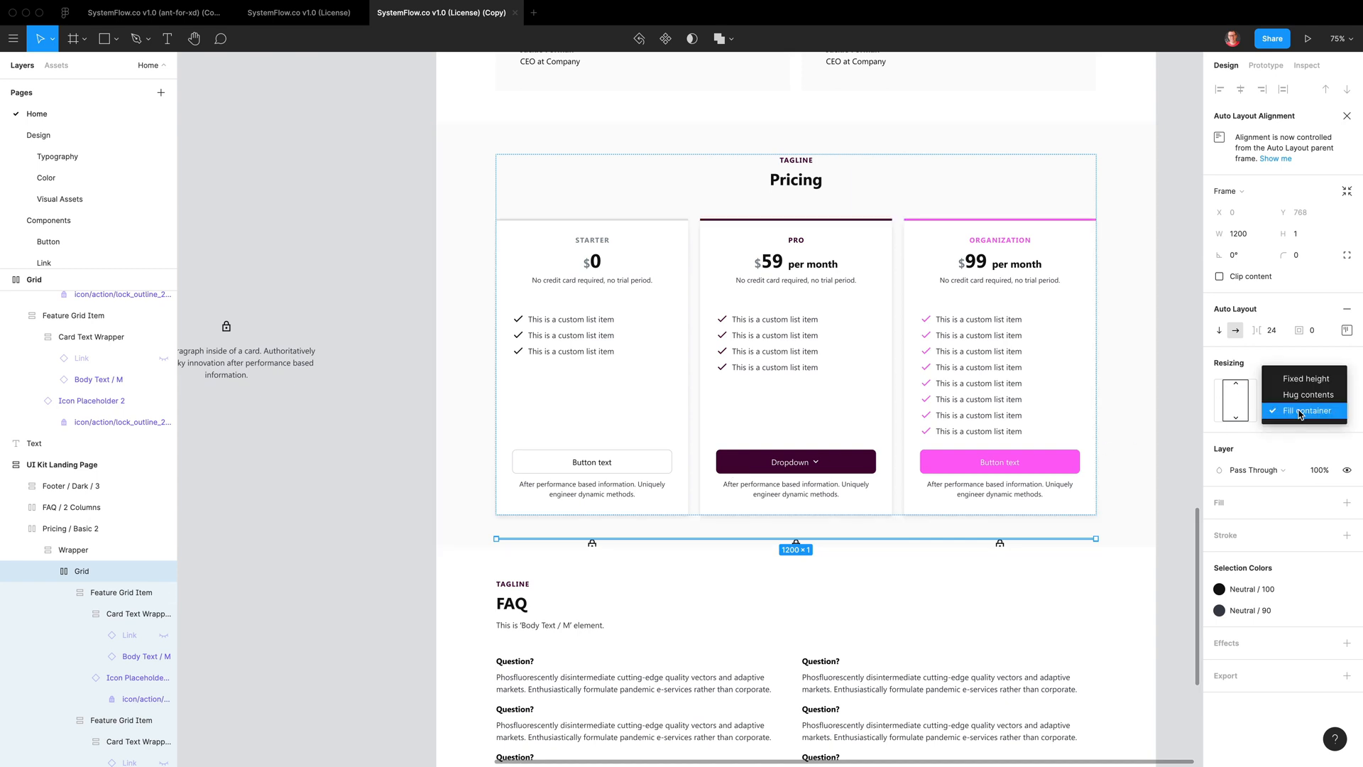
left_click(1300, 396)
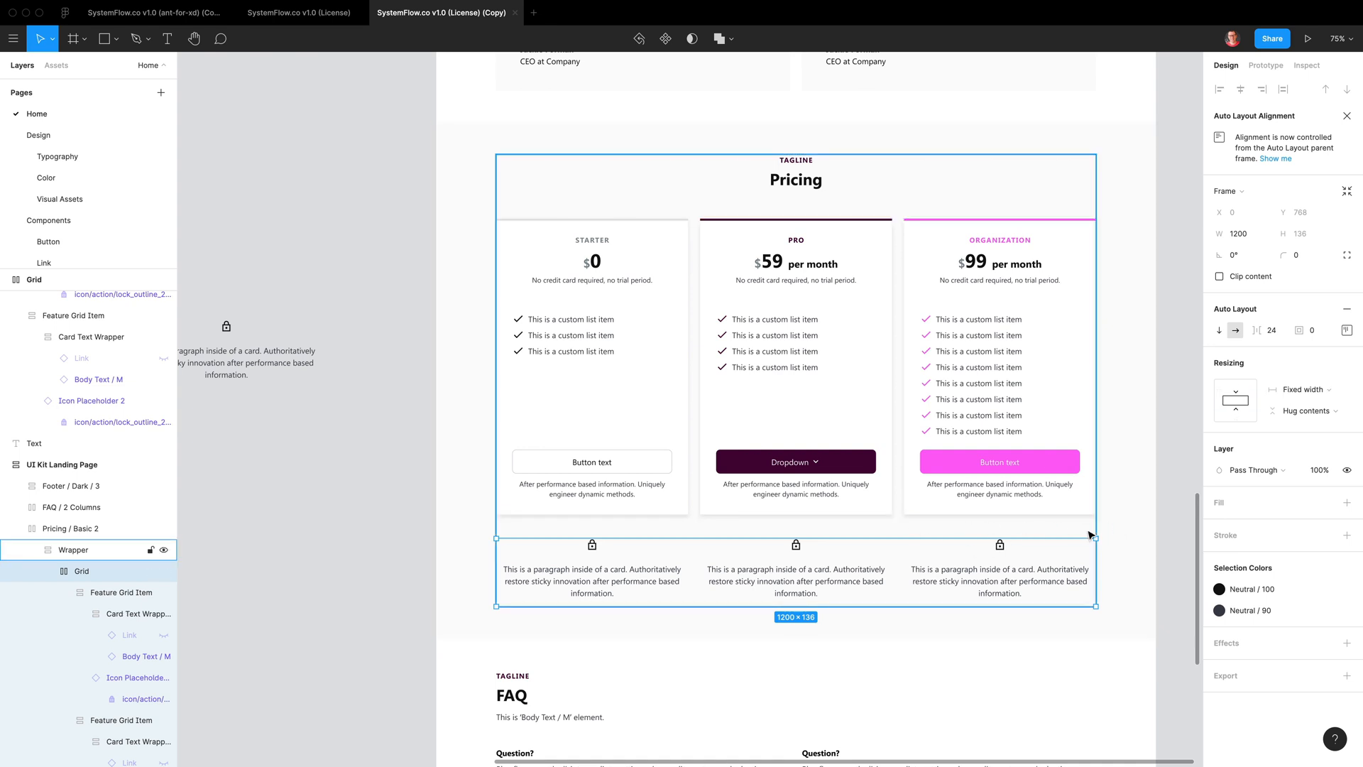
left_click(1304, 390)
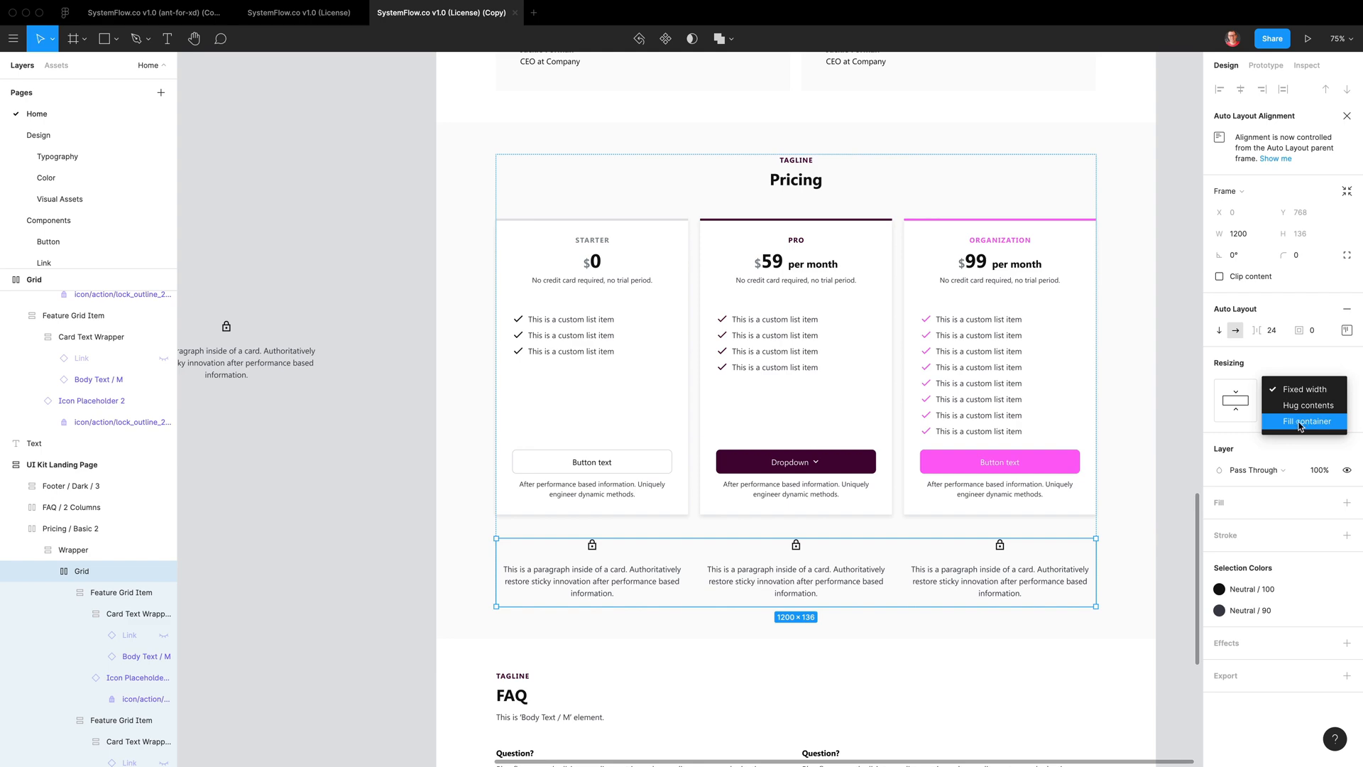
left_click(1301, 421)
left_click(381, 341)
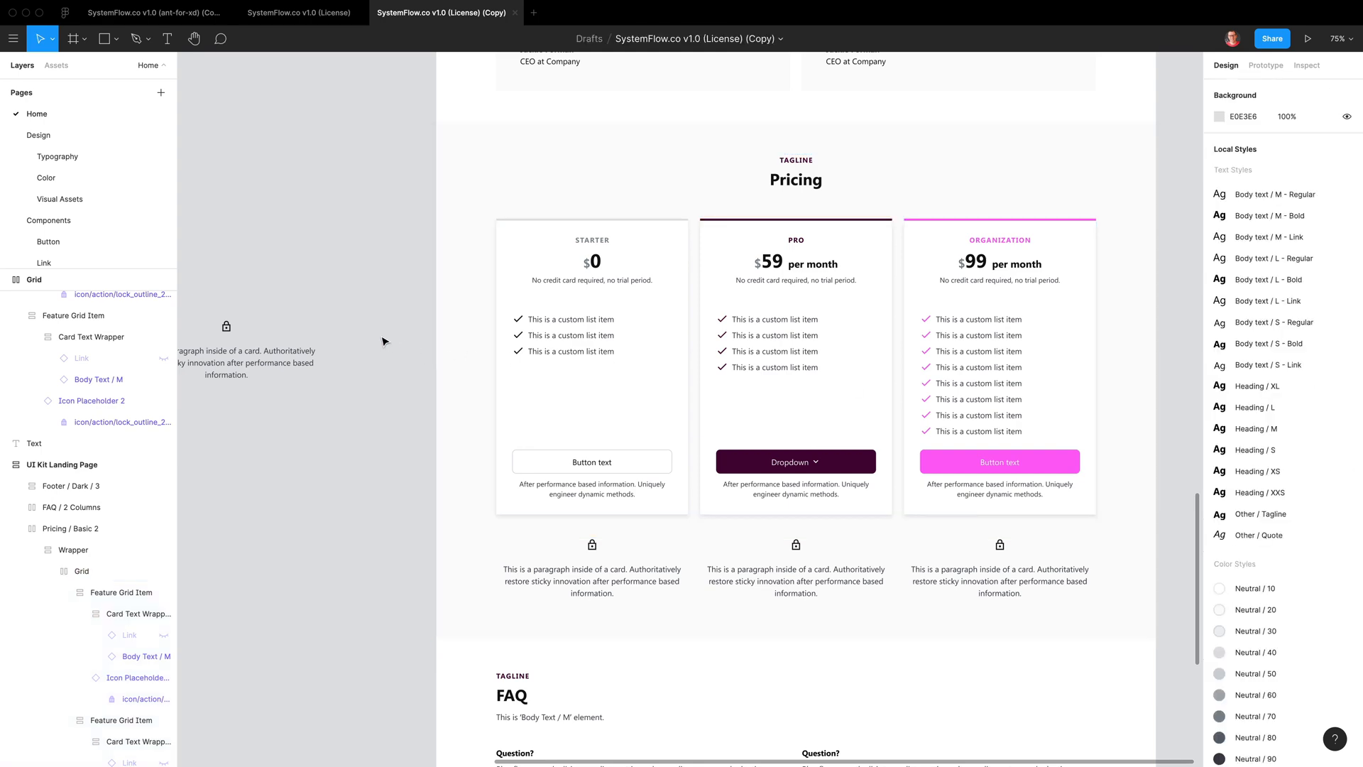
left_click(463, 331)
scroll(461, 331, "down", 5)
scroll(441, 333, "left", 3)
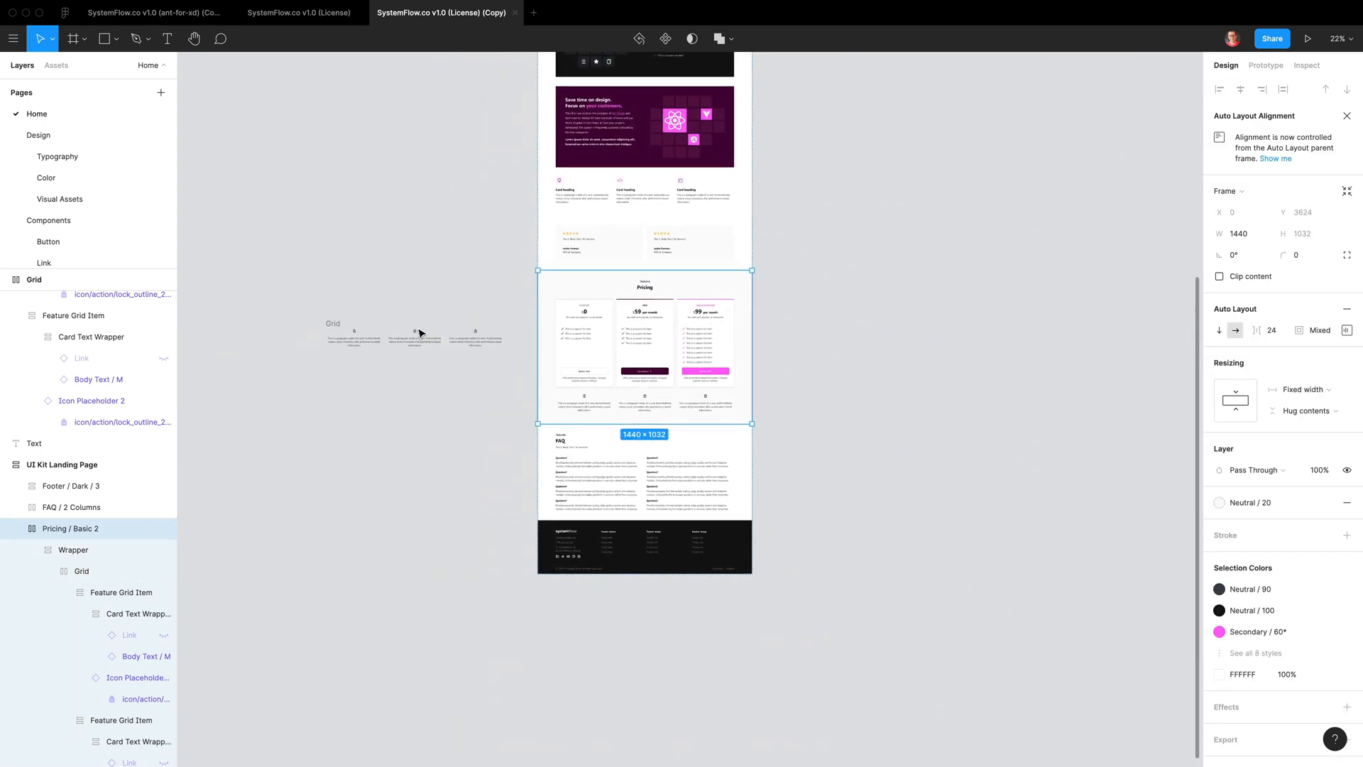
Delete the leftover source Grid lying on the canvas beside the landing page
left_click(330, 326)
key("Delete")
Test how the Pricing / Basic 2 section adapts to a width of 1489 on a temporary duplicate beside the page, and delete the duplicate
left_click_drag(568, 298, 312, 295)
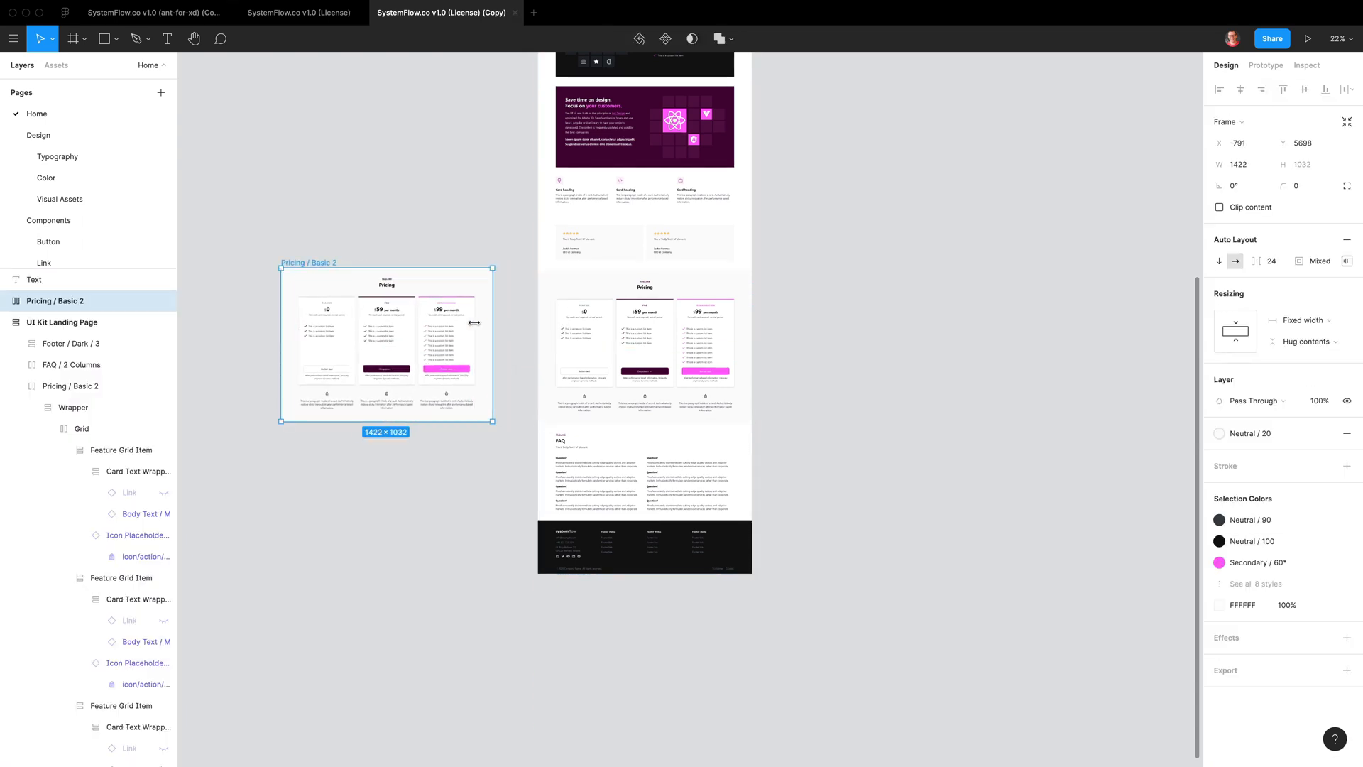
left_click_drag(474, 322, 502, 323)
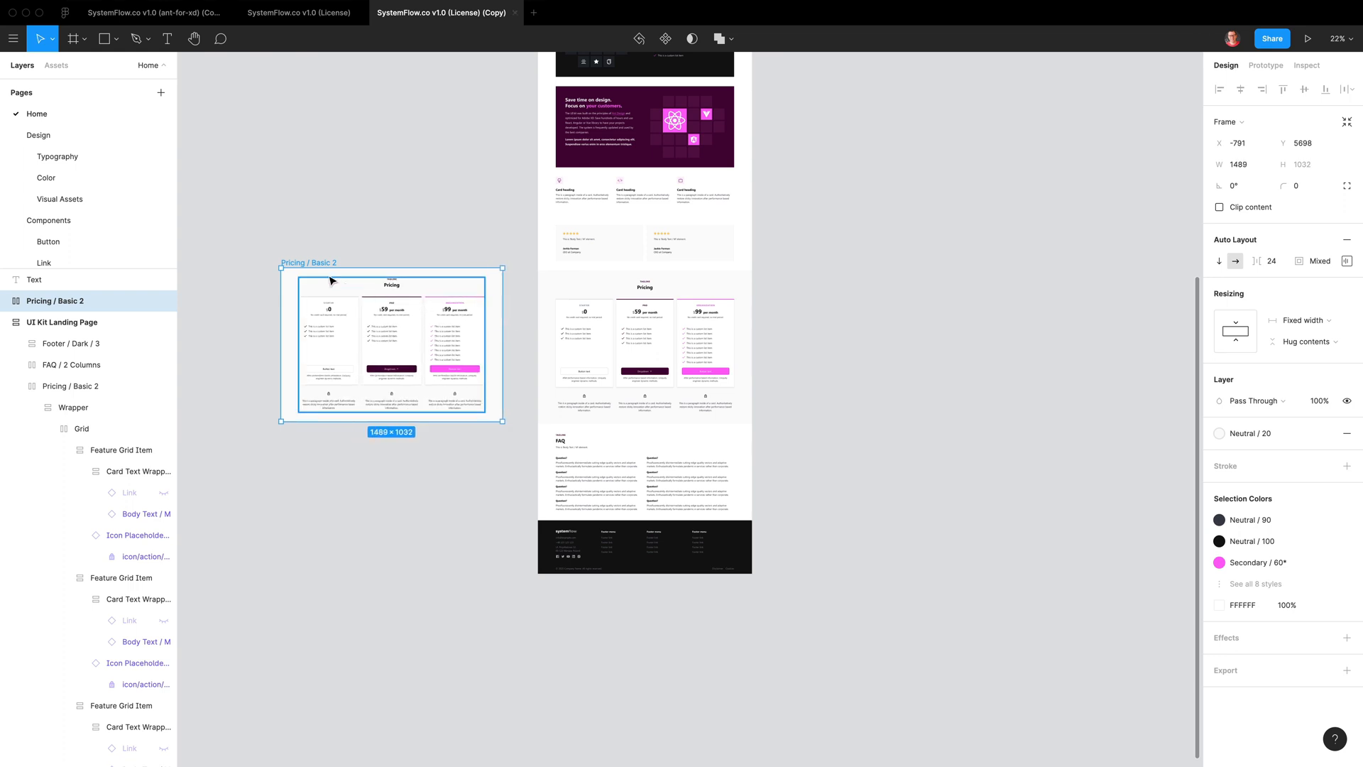
key("Delete")
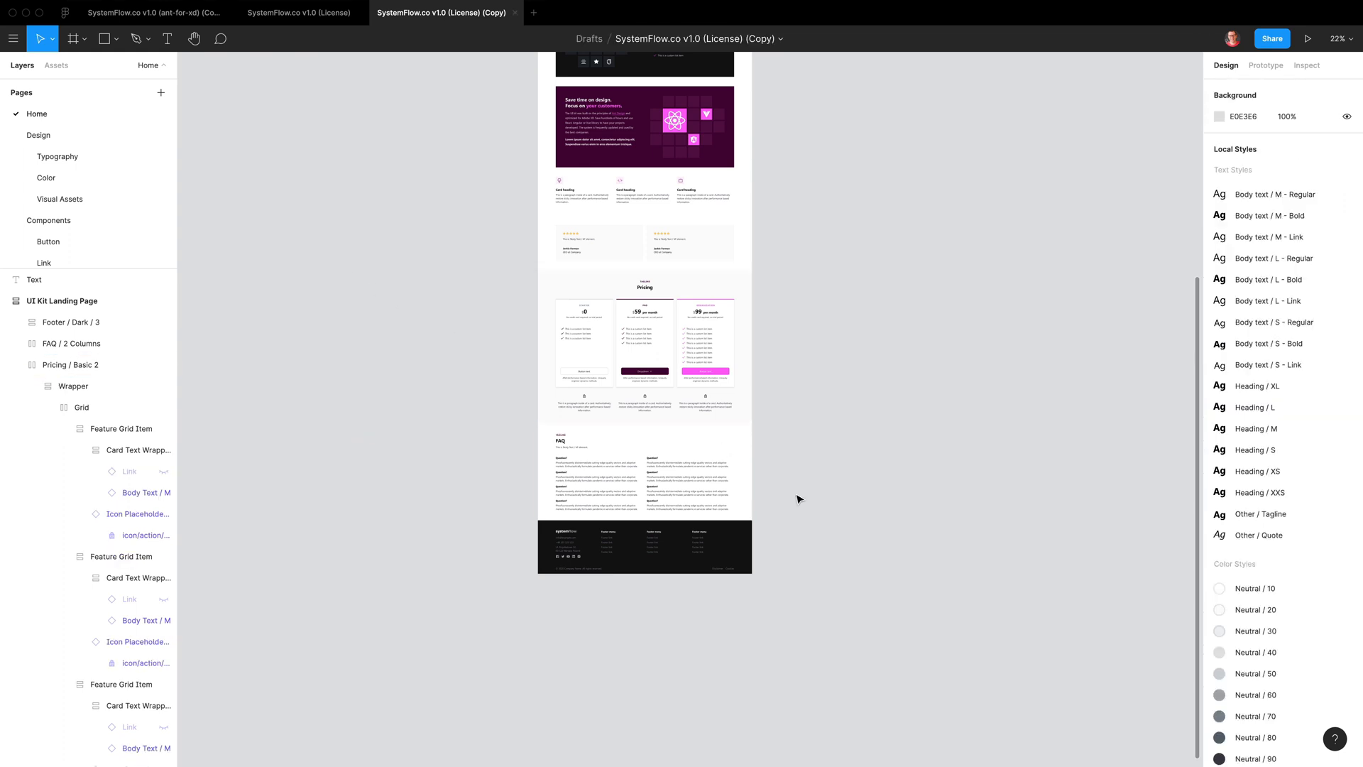
scroll(800, 499, "up", 10)
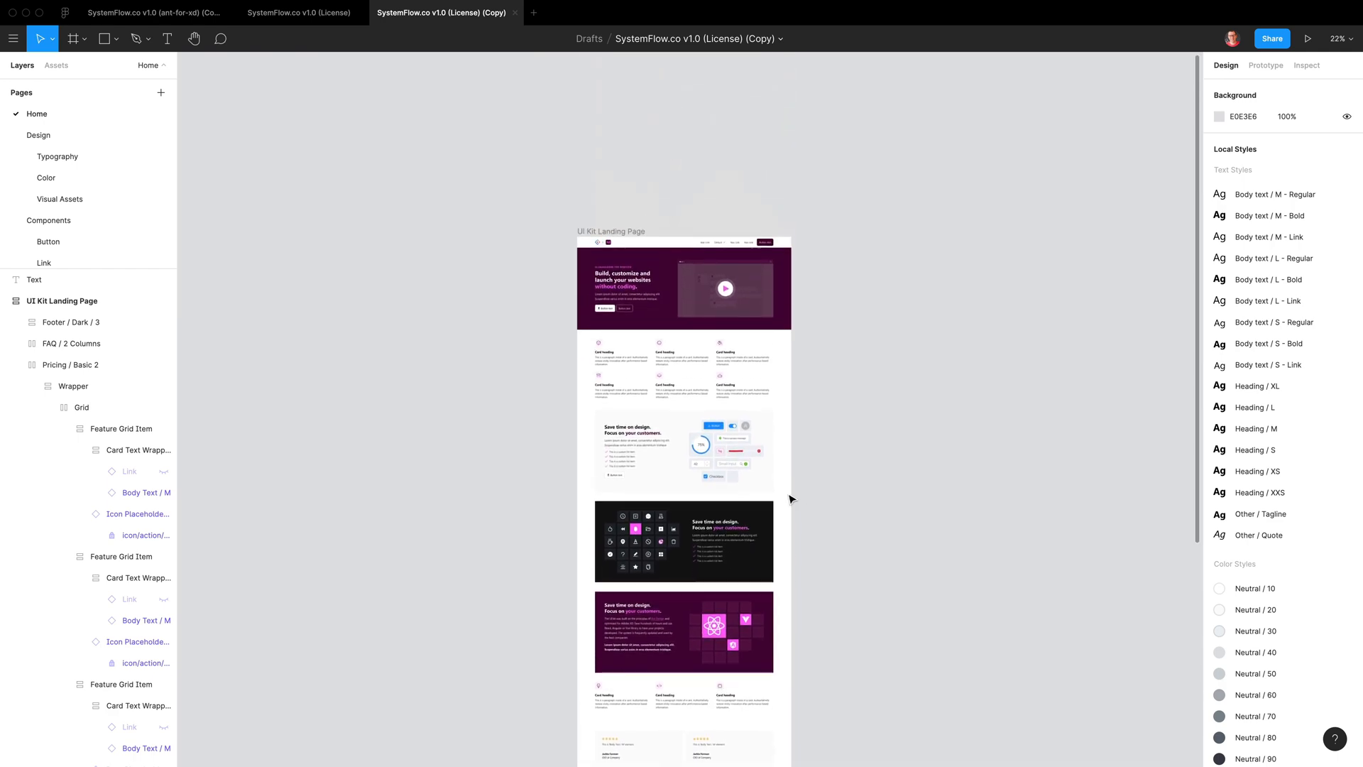
scroll(694, 429, "up", 6)
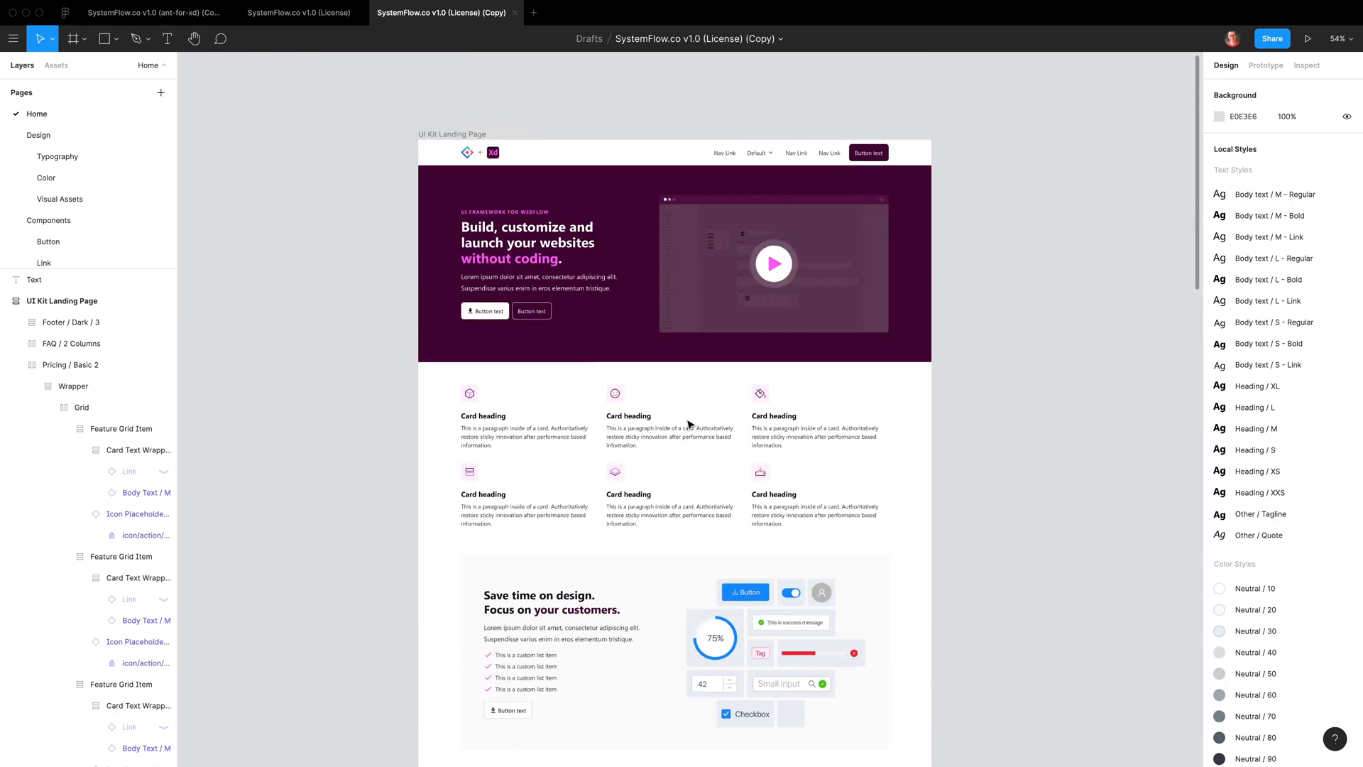
scroll(688, 424, "up", 5)
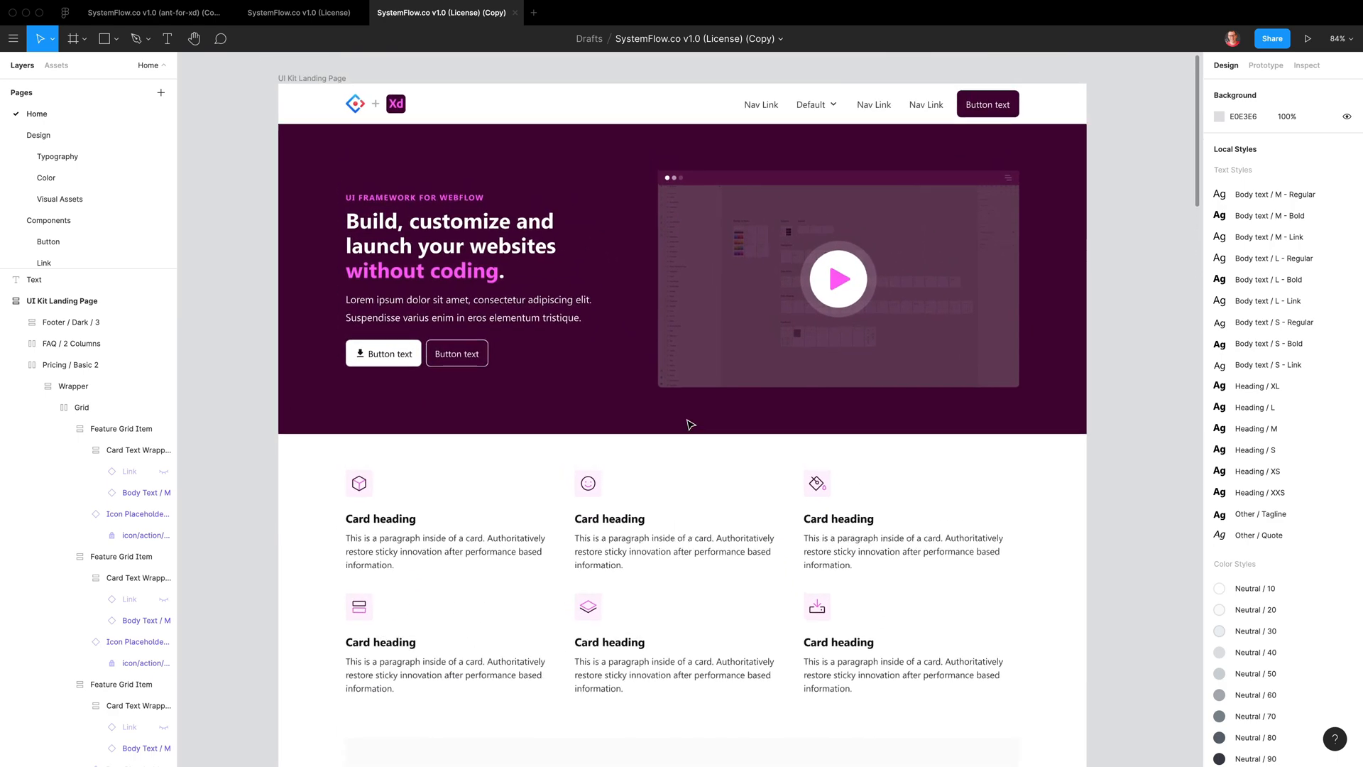
scroll(691, 425, "up", 1)
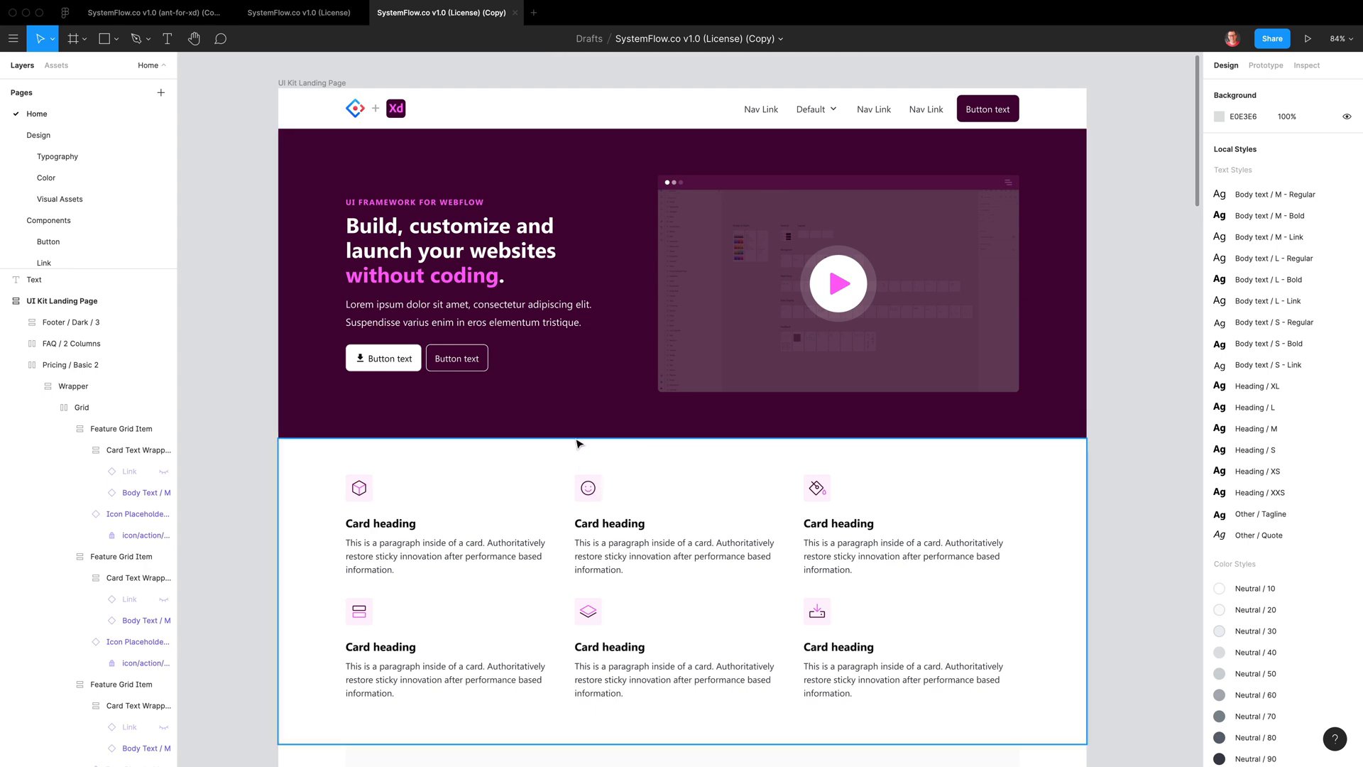
scroll(578, 445, "left", 3)
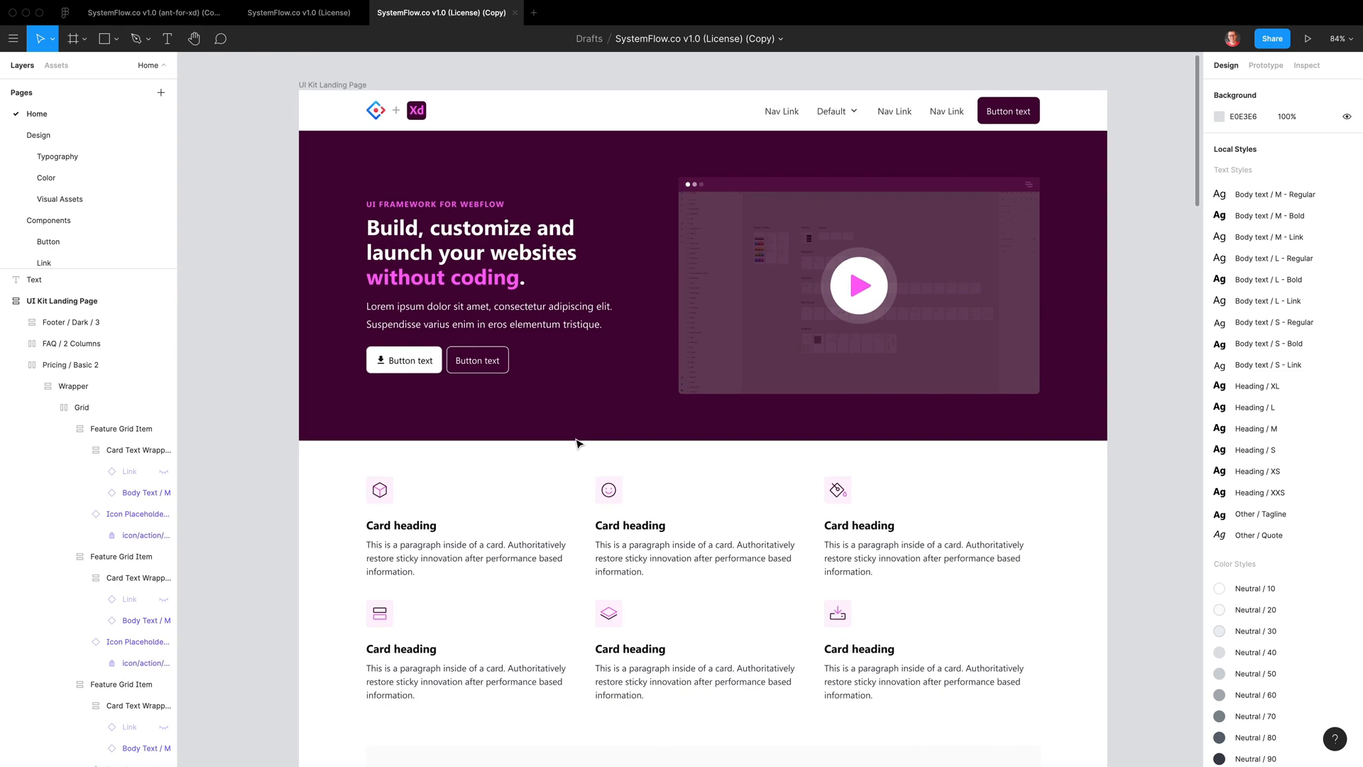